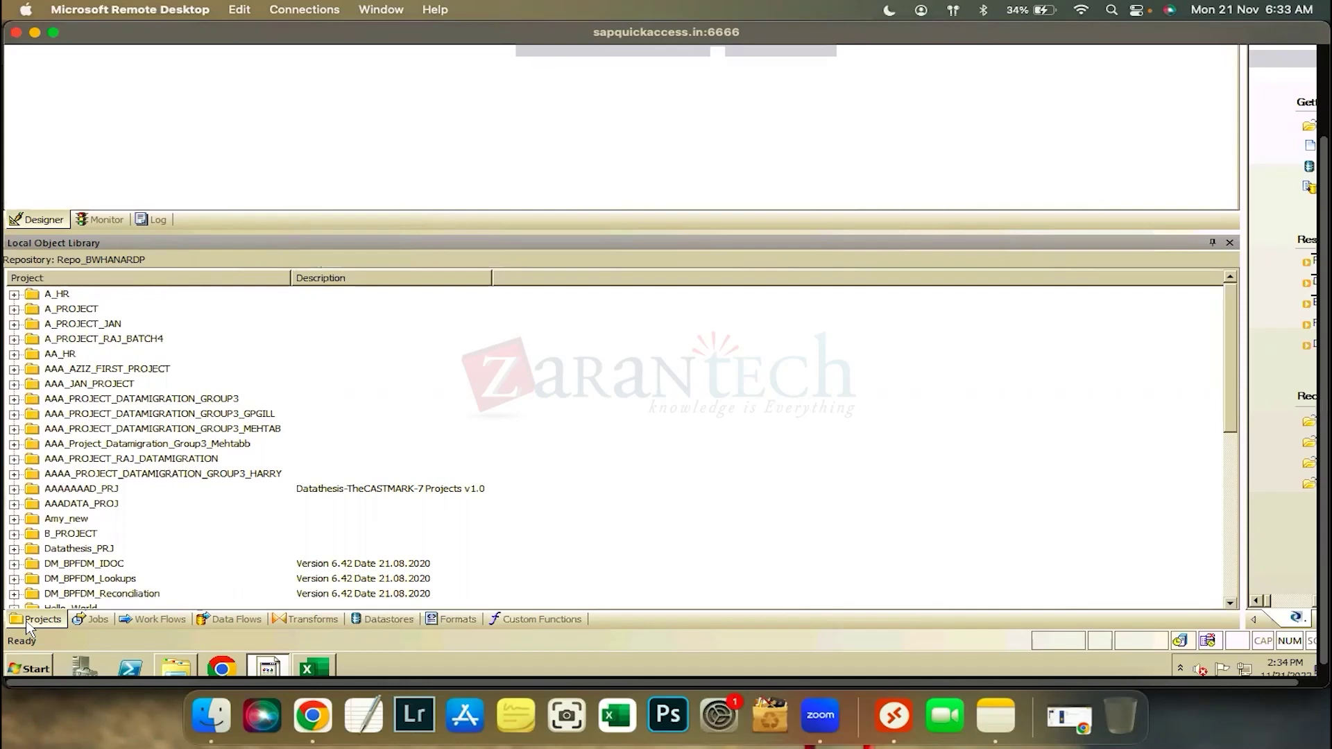
Review the jobs, work flows, projects and data flows stored in the Local Object Library.
left_click(80, 621)
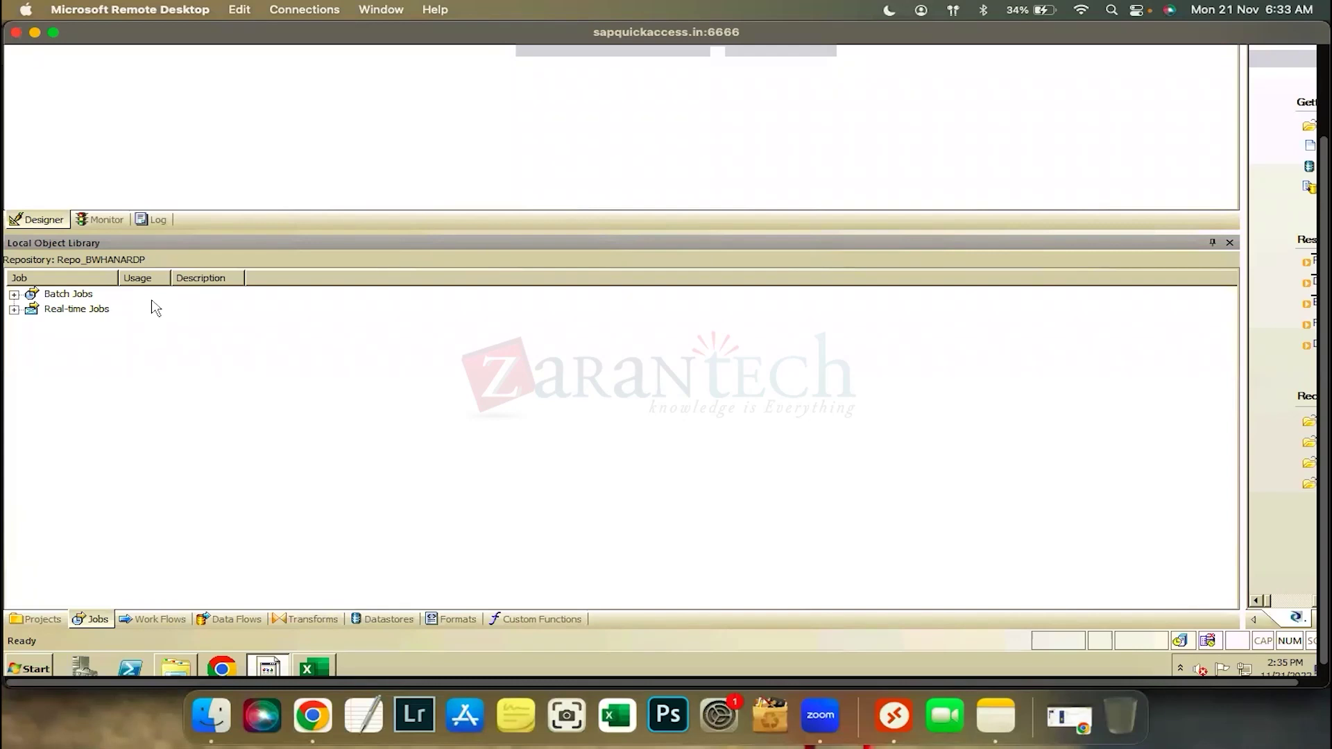
left_click(146, 617)
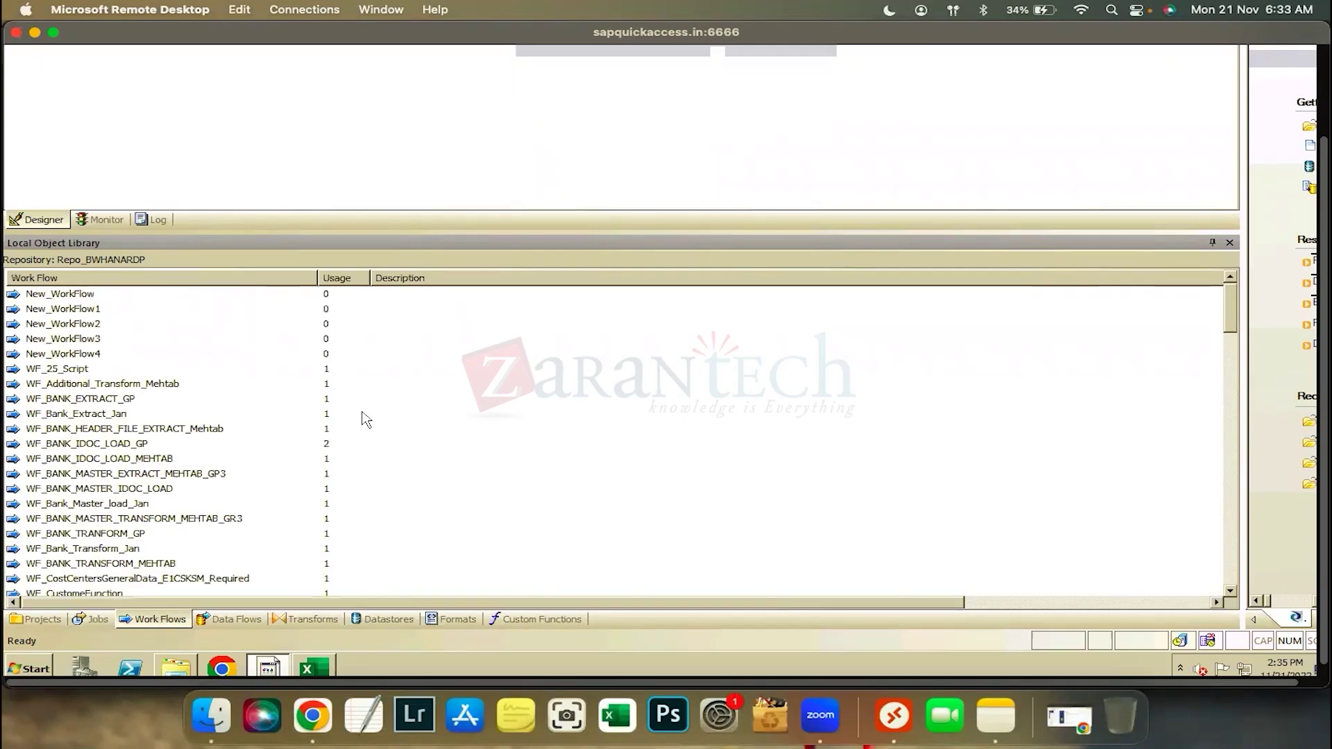
left_click(43, 622)
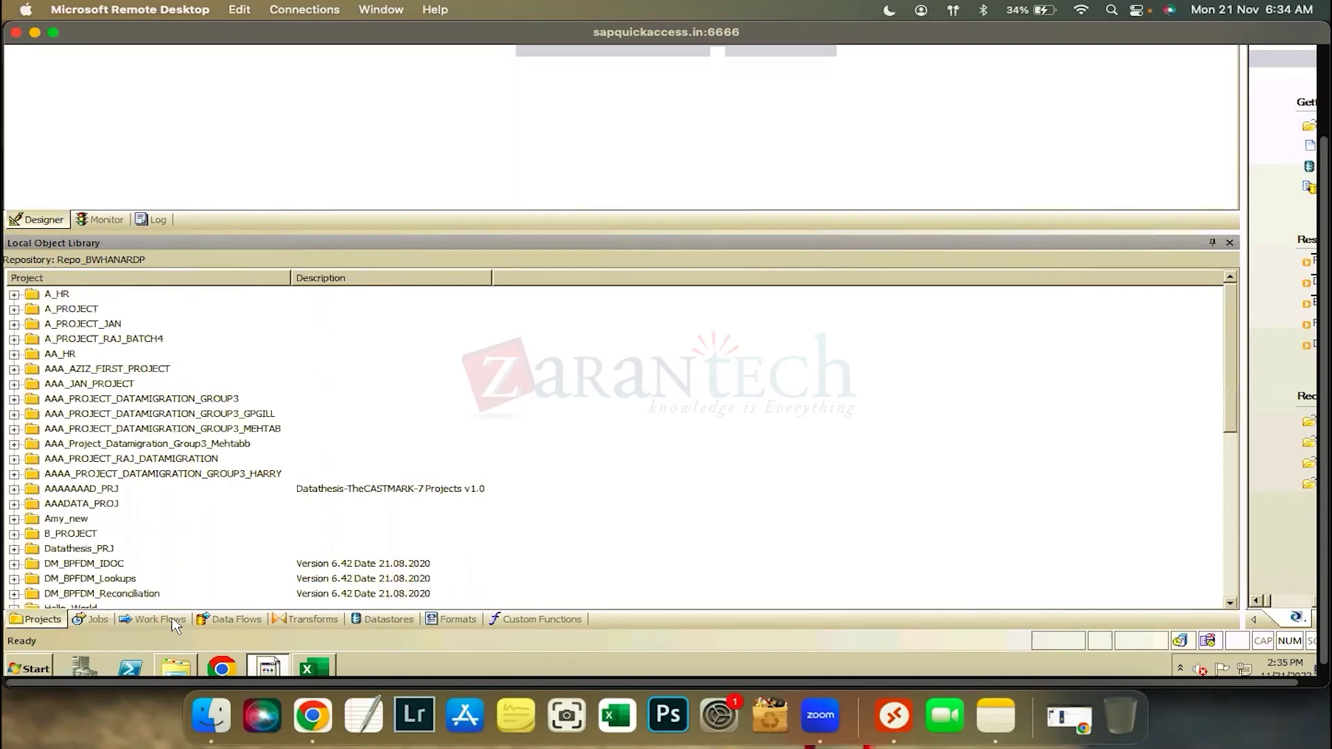
left_click(174, 622)
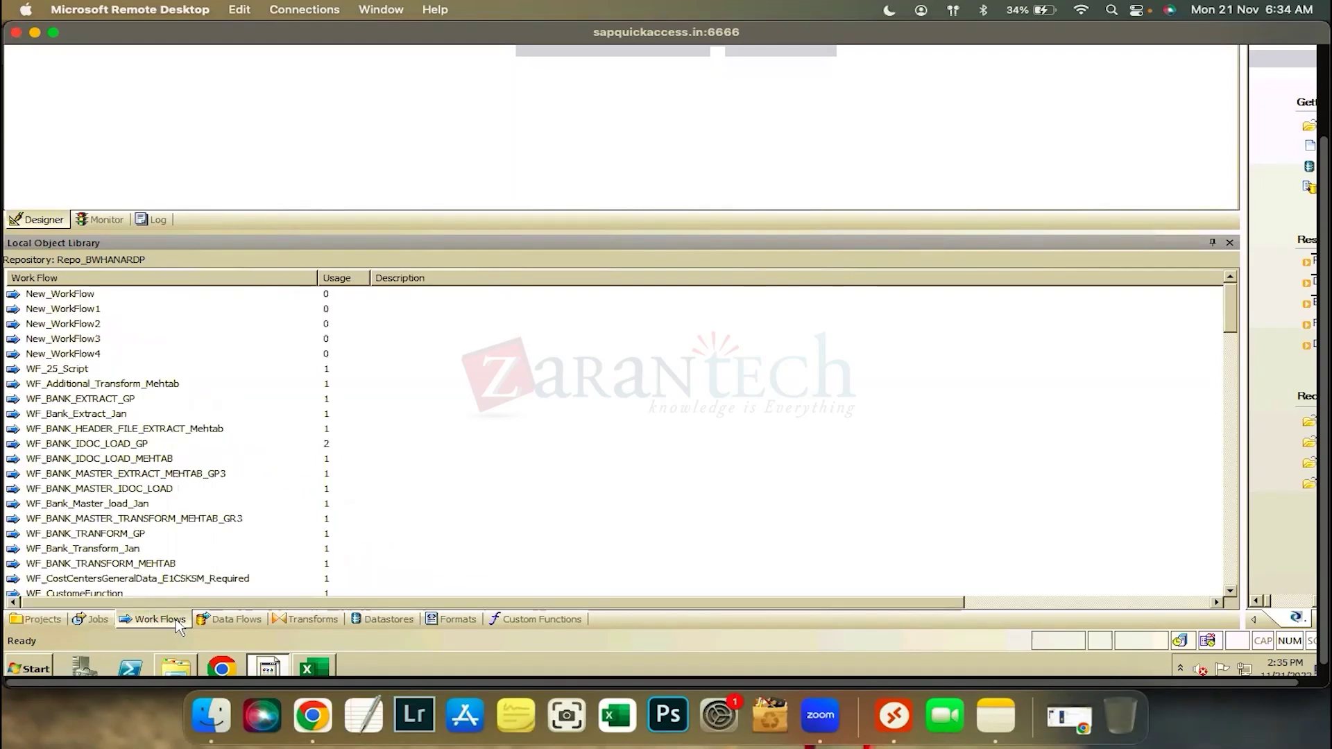
left_click(65, 619)
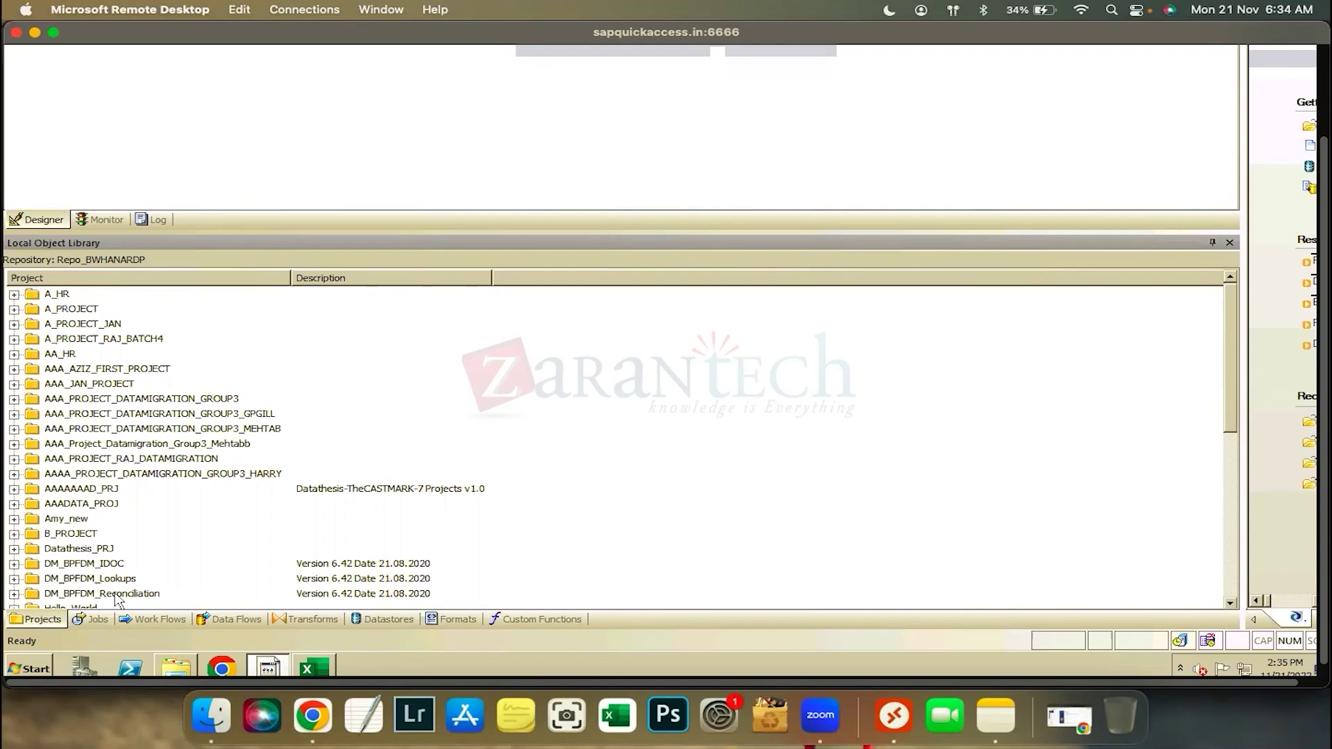
left_click(146, 620)
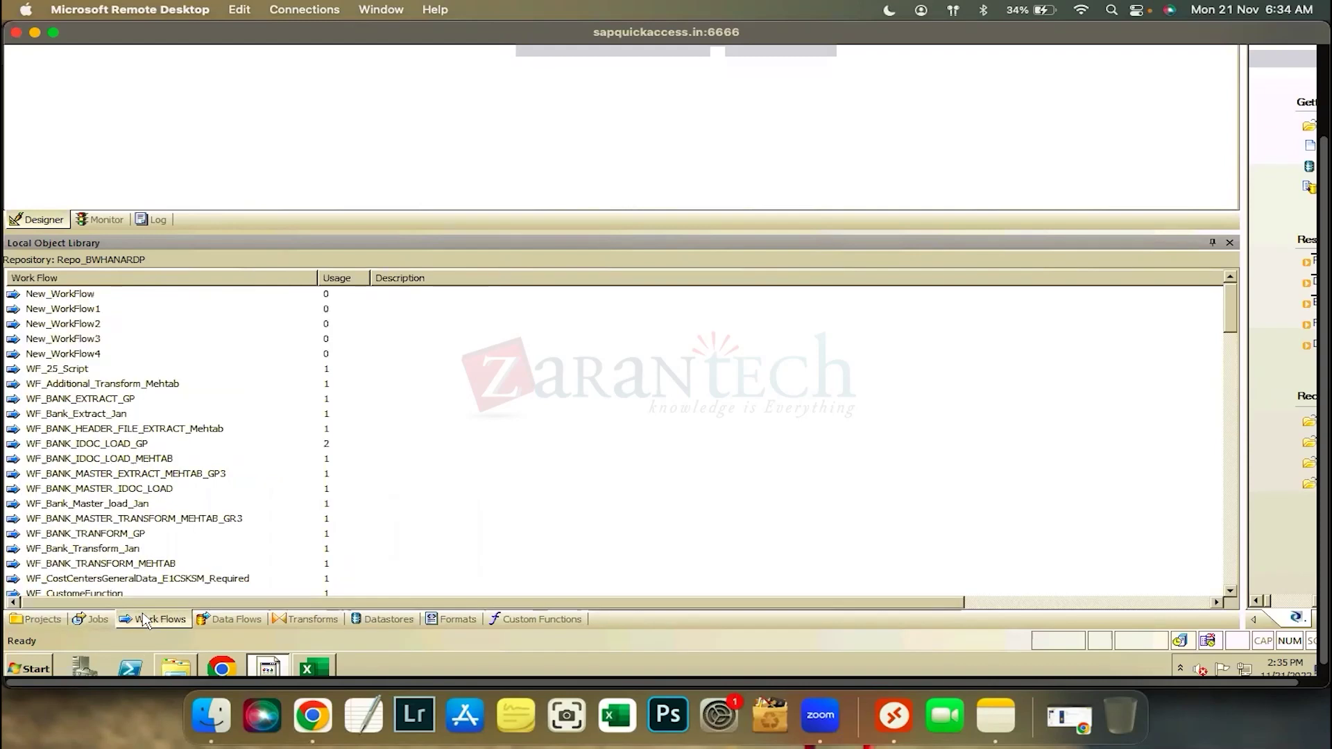
left_click(216, 622)
Examine the library's transforms, looking through the Data Integrator, Data Quality and Platform categories and the Text Data Processing entry.
left_click(325, 620)
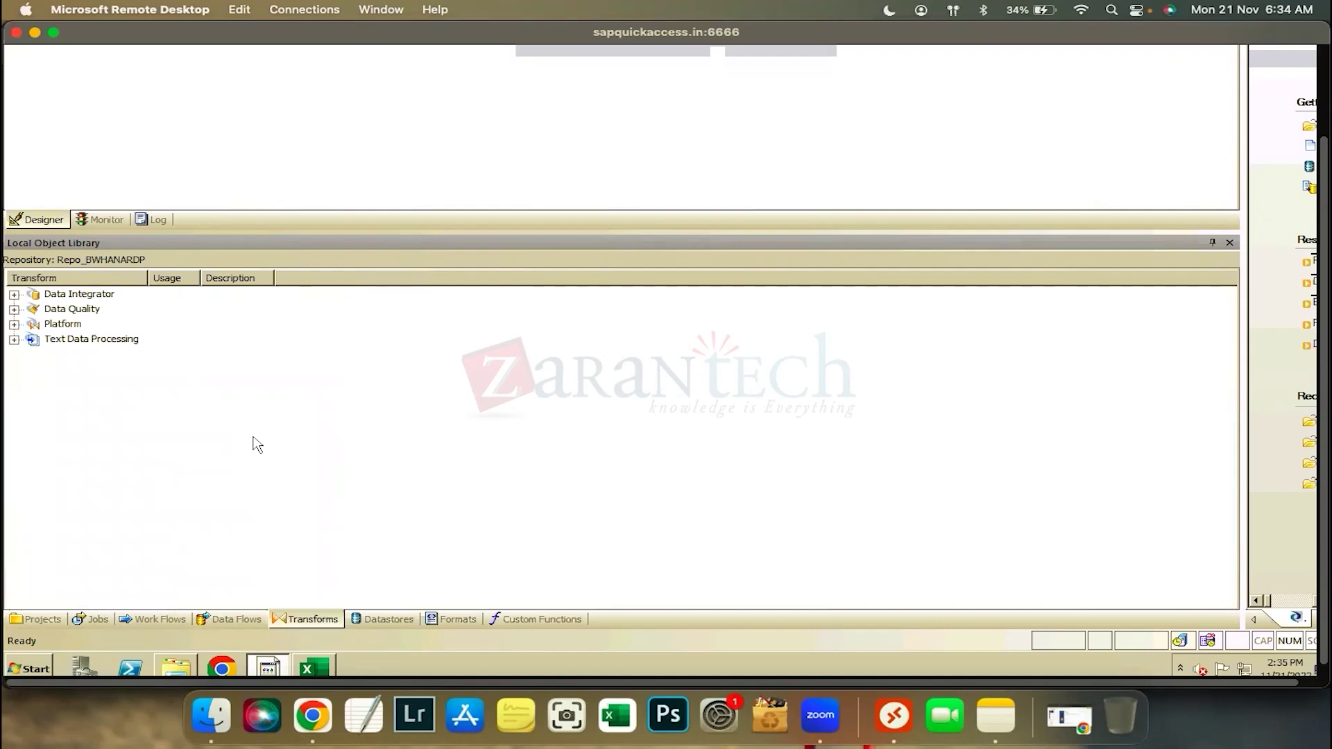
left_click(14, 295)
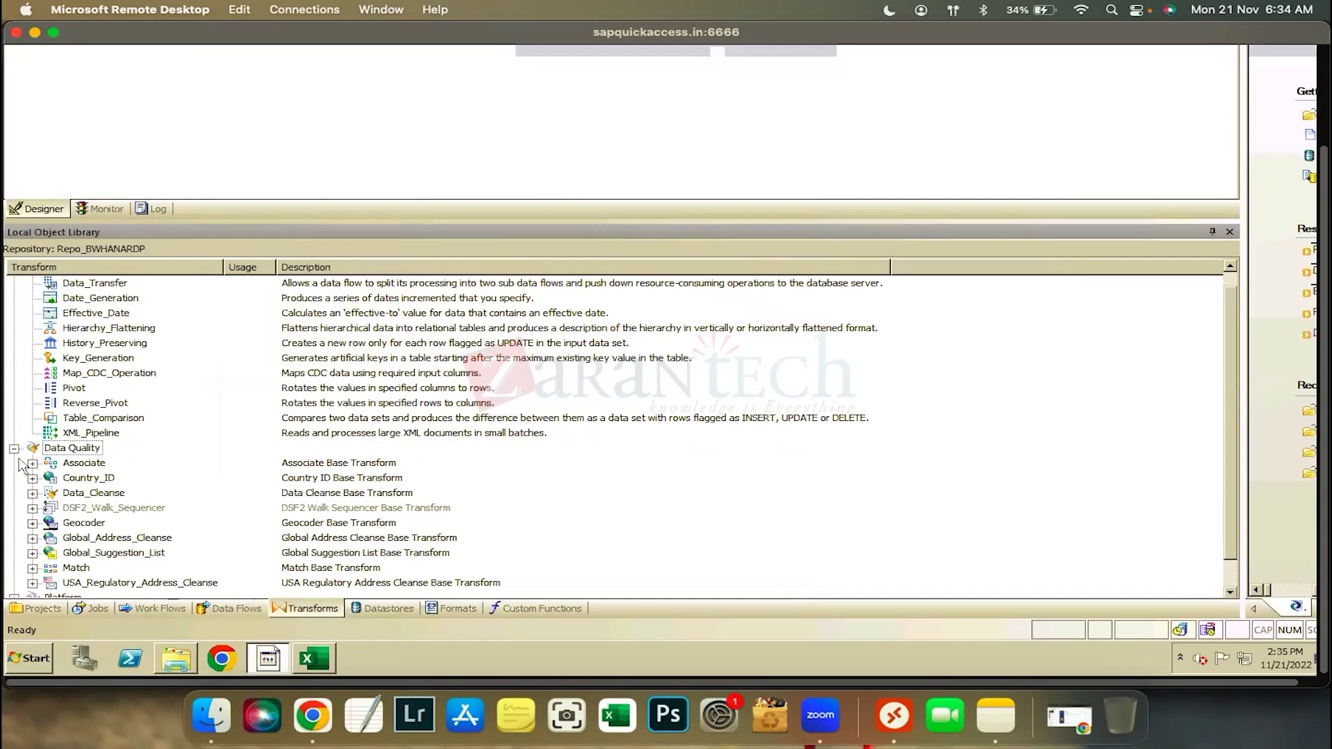
left_click(14, 448)
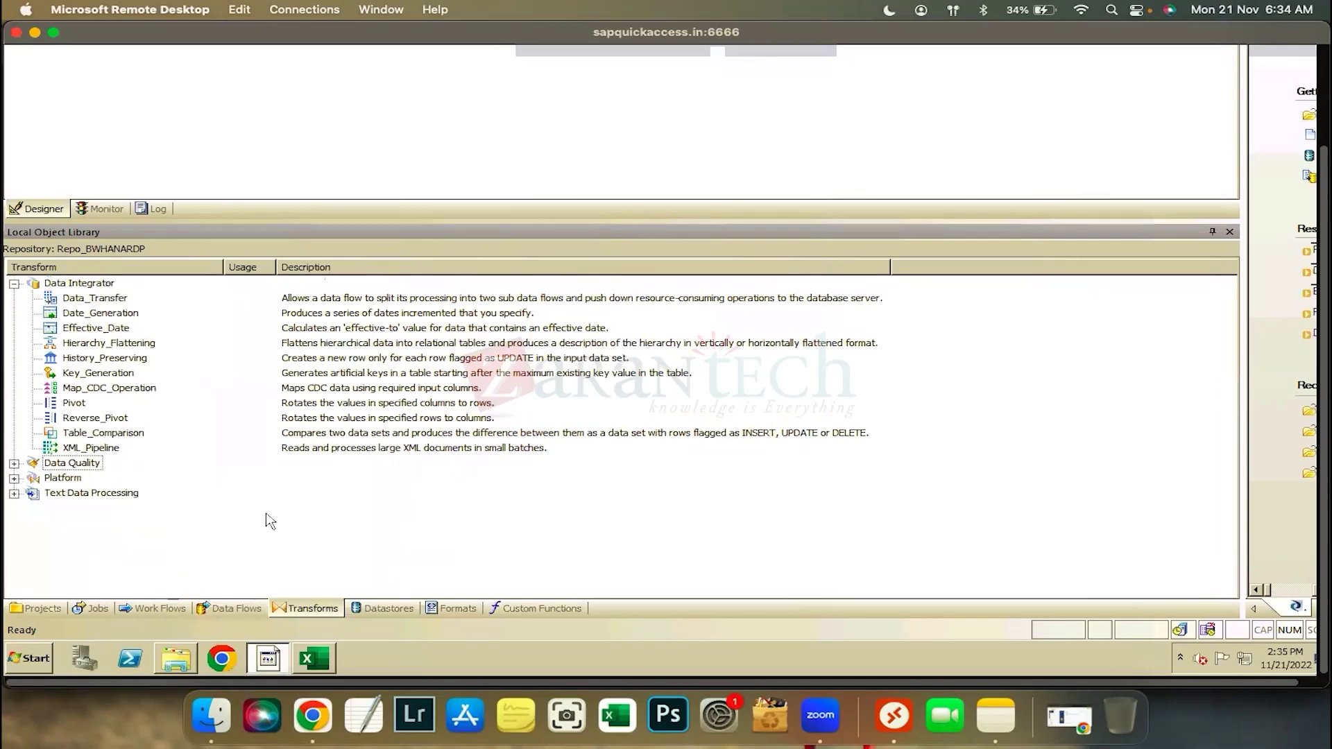
double_click(63, 478)
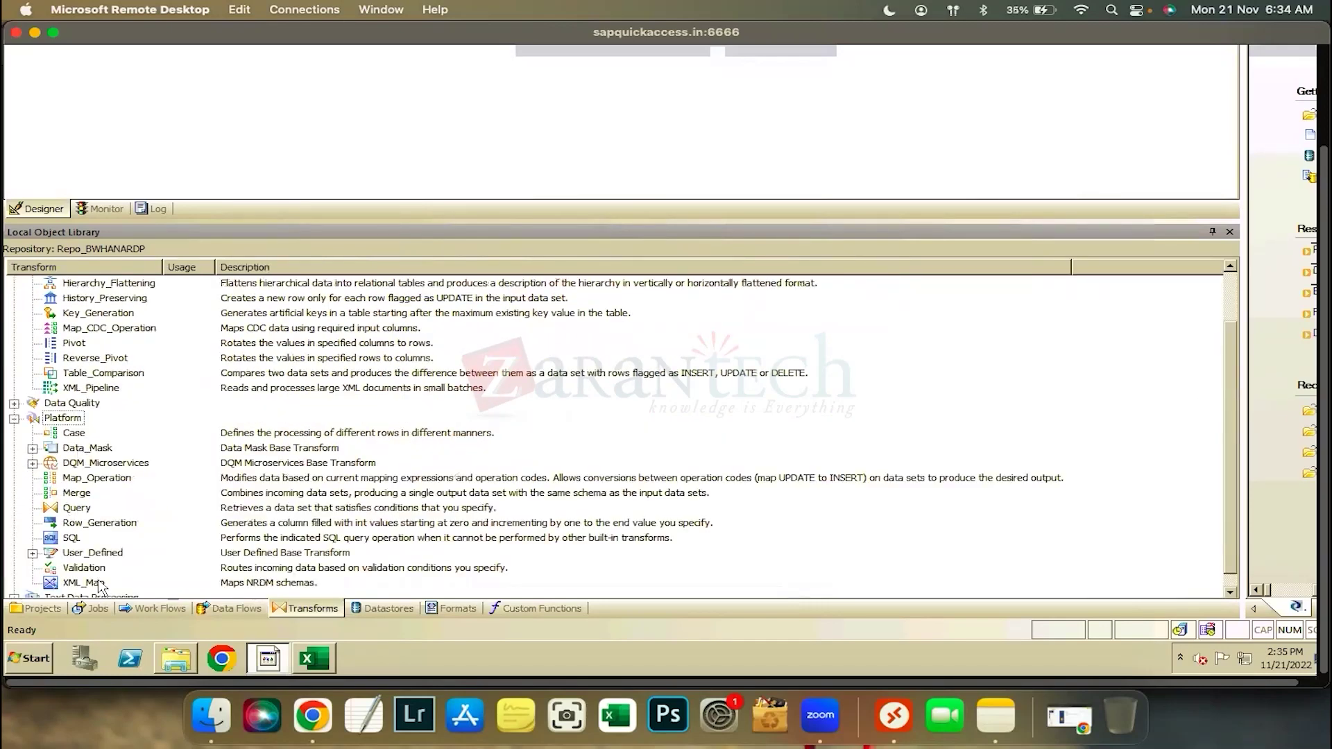
left_click(14, 419)
left_click(18, 496)
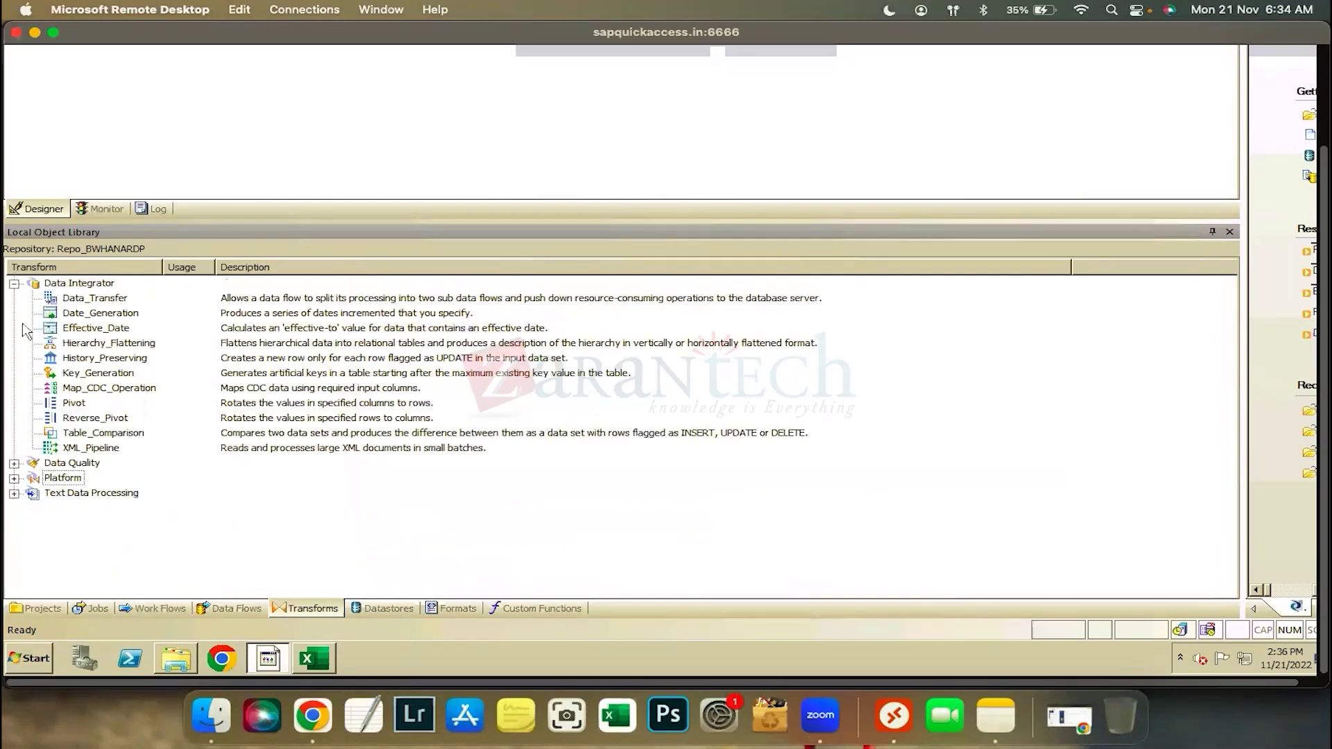
Review the datastores and the file format categories, including Nested Schemas, COBOL Copybooks, Excel Workbooks and File Locations.
left_click(386, 610)
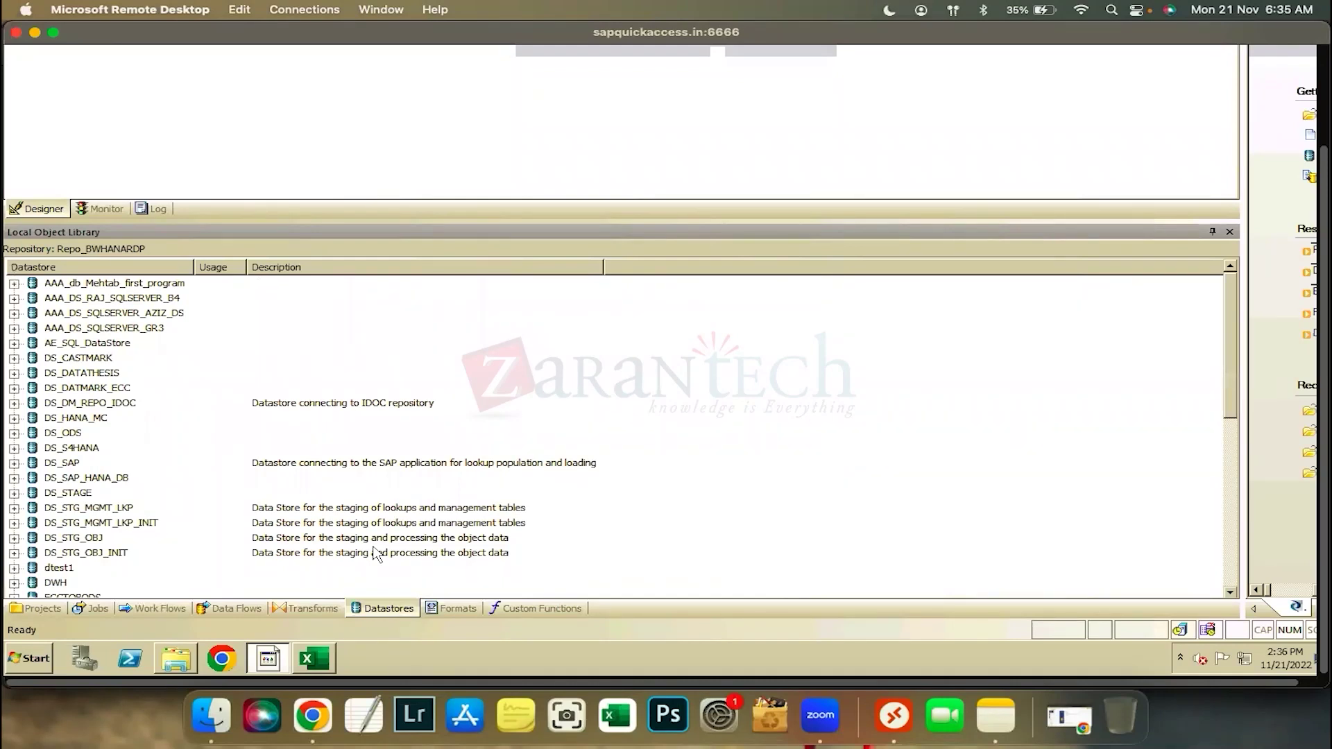
left_click(451, 608)
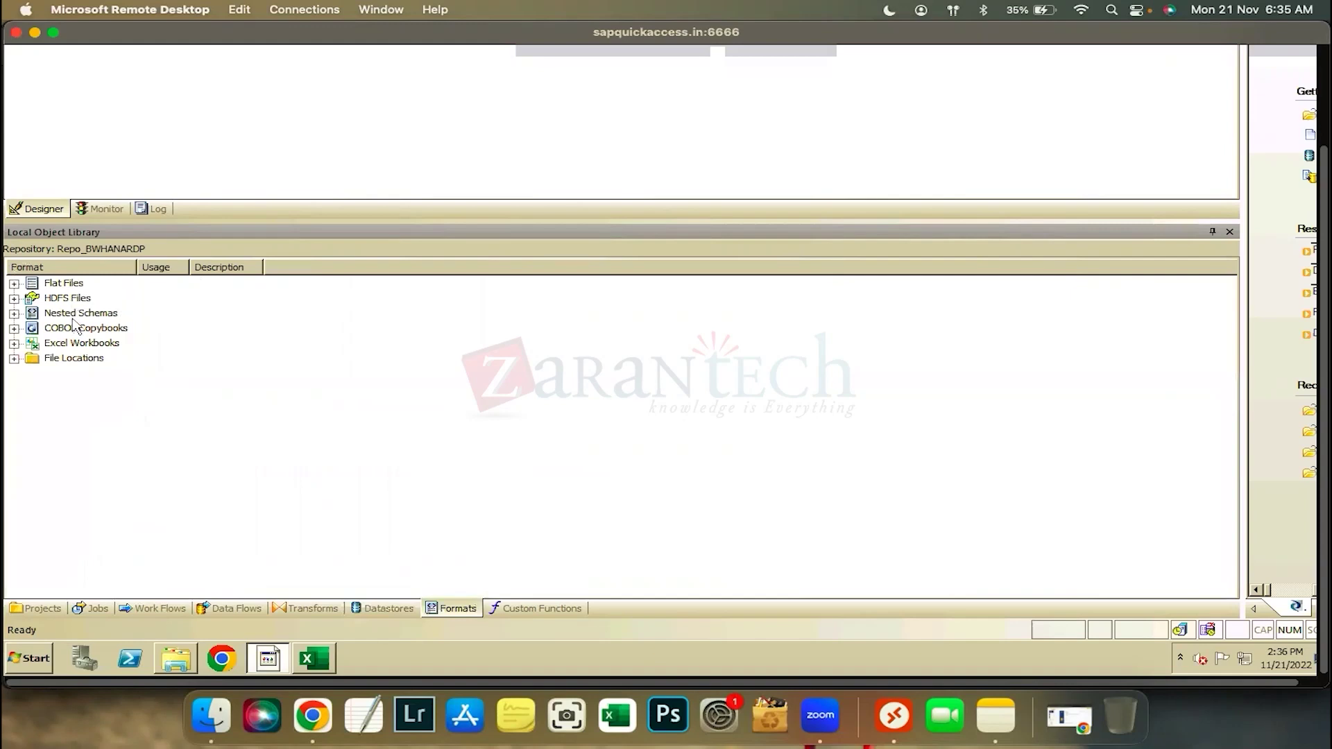
left_click(14, 314)
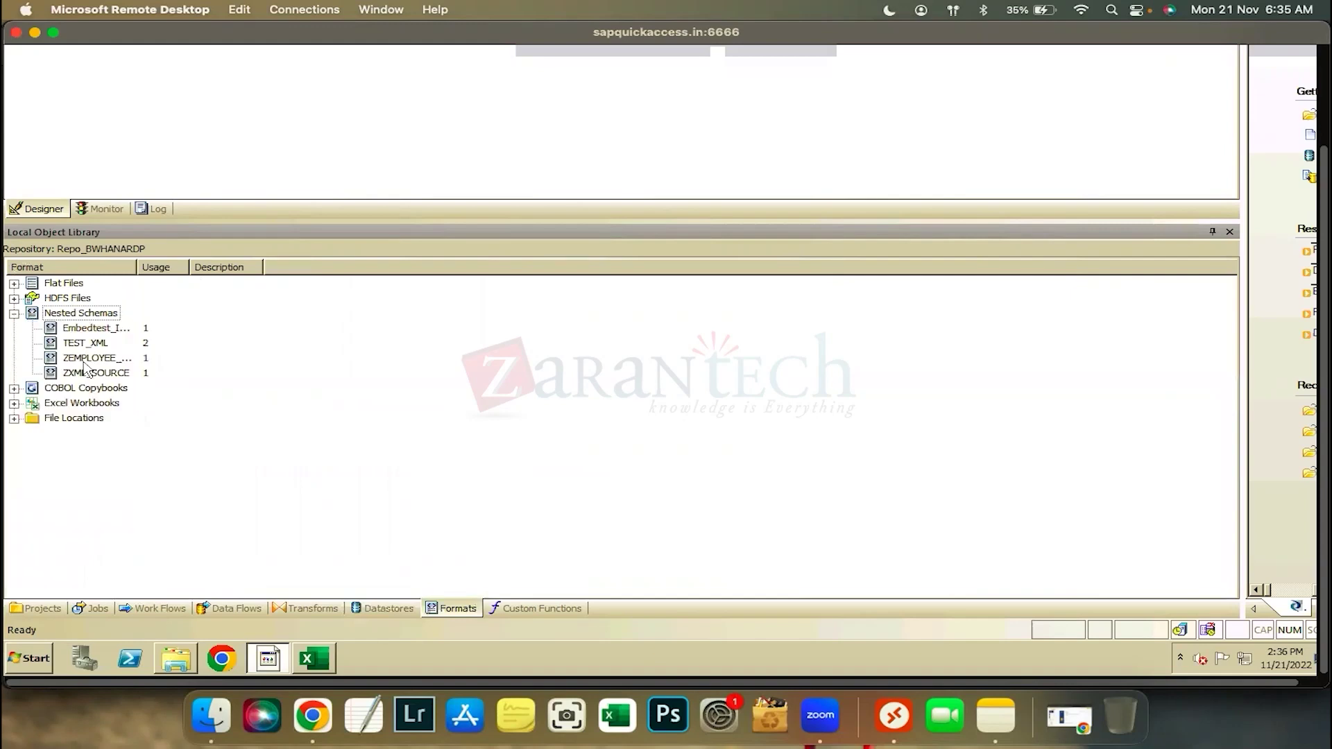
left_click(60, 328)
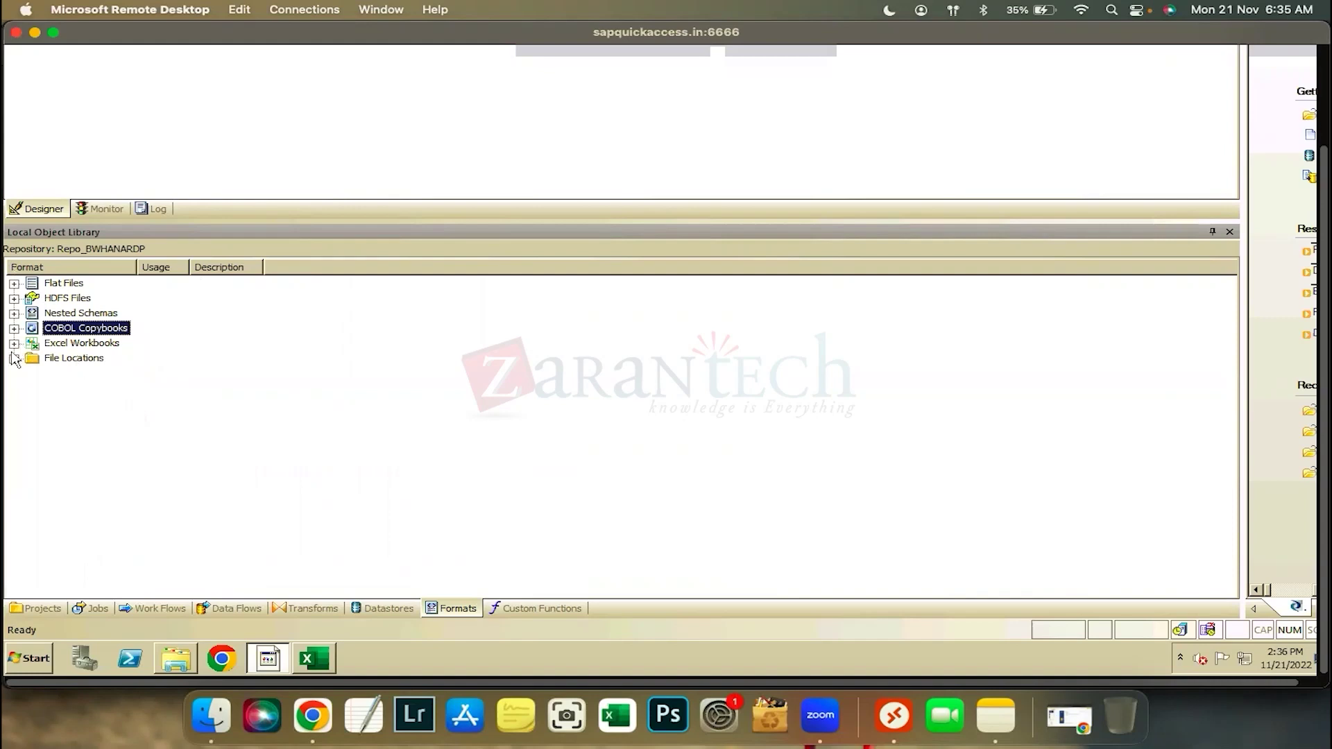
left_click(52, 342)
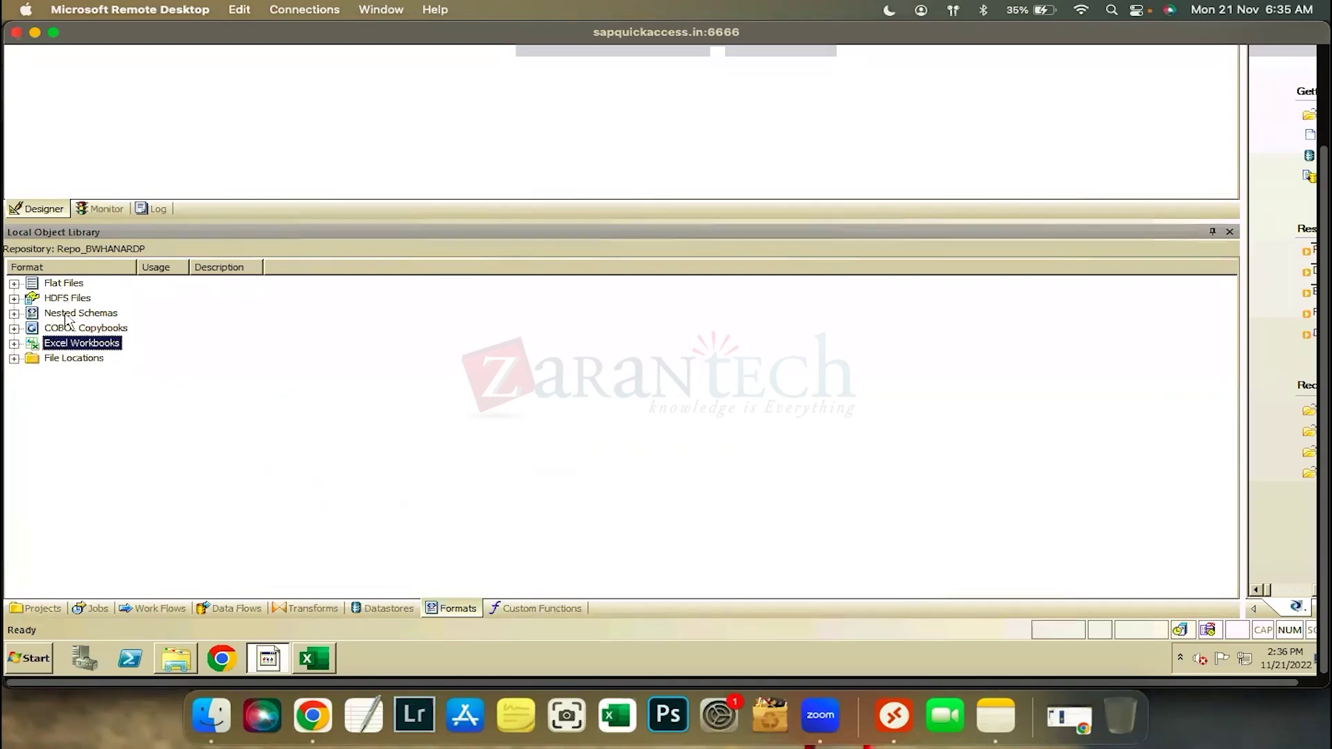
key("Home")
left_click(13, 359)
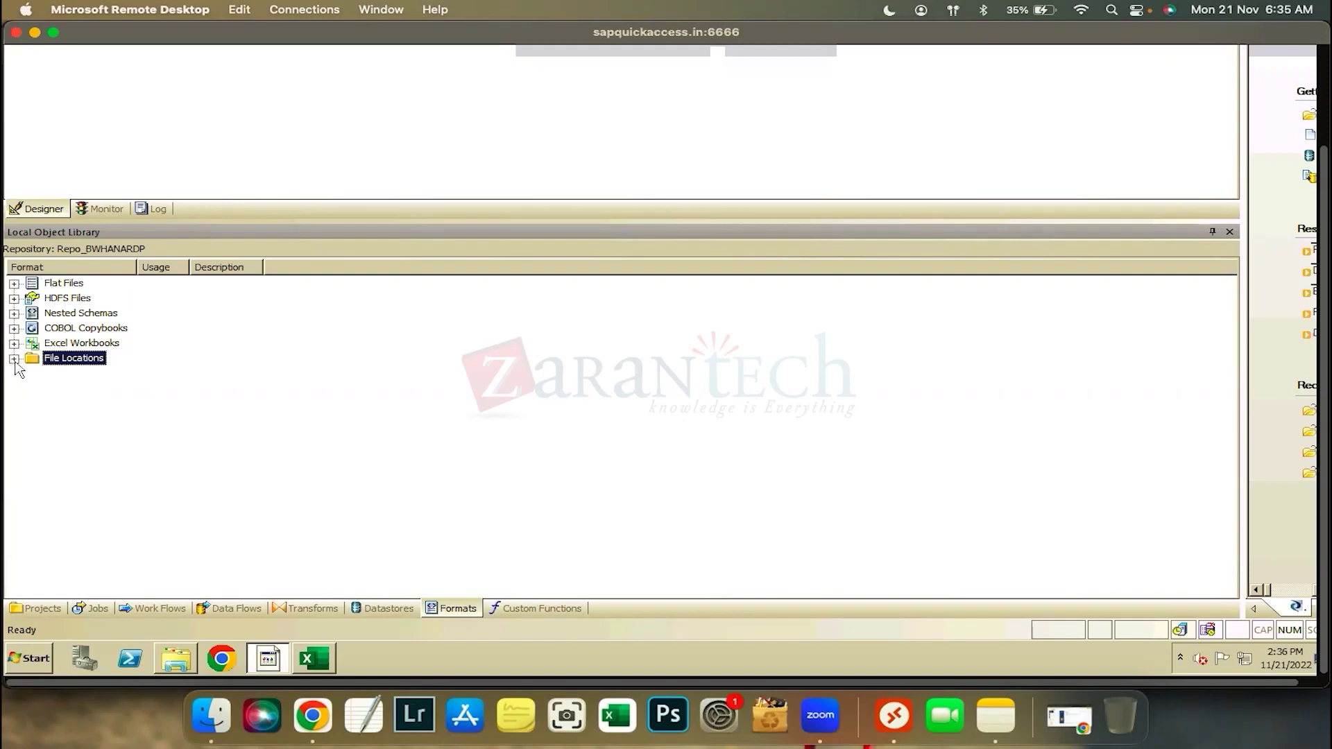
left_click(14, 361)
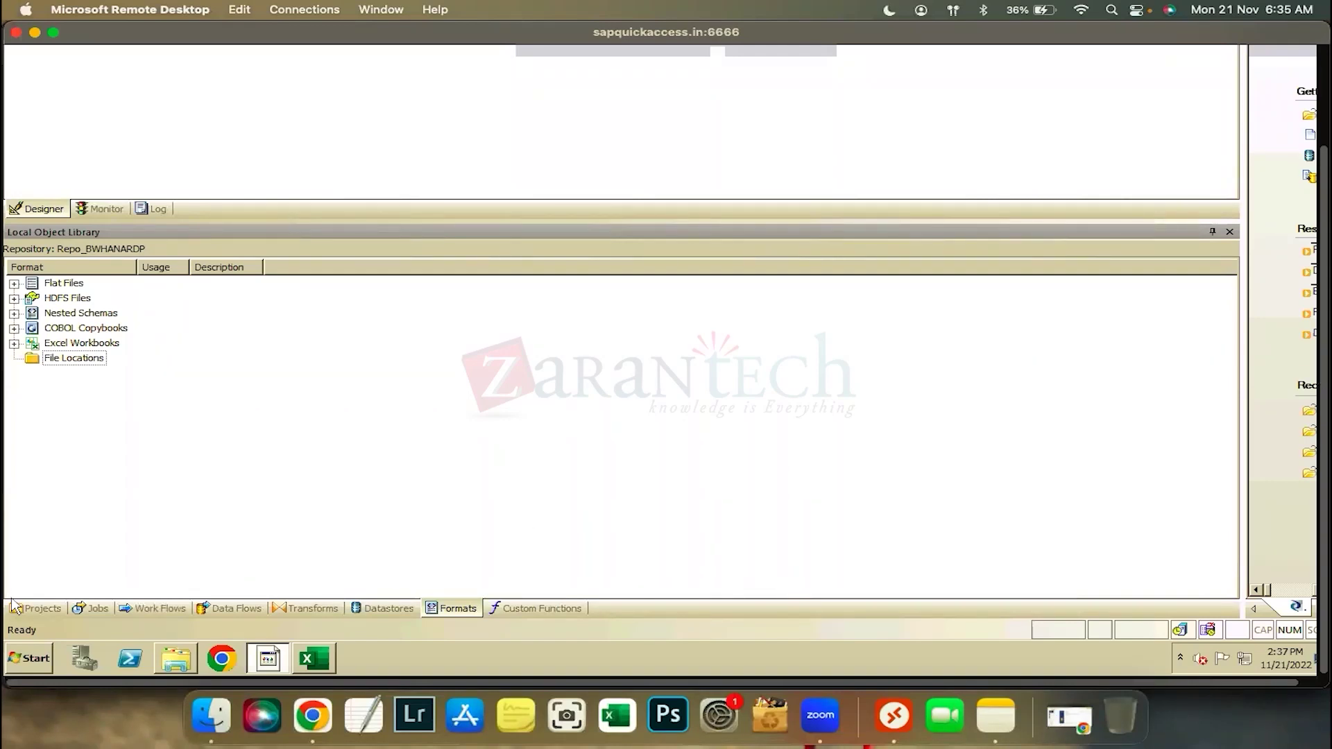
Examine the script of the ENR_Decimal_Conversion custom function in an enlarged Smart Editor, then close the editor.
left_click(556, 618)
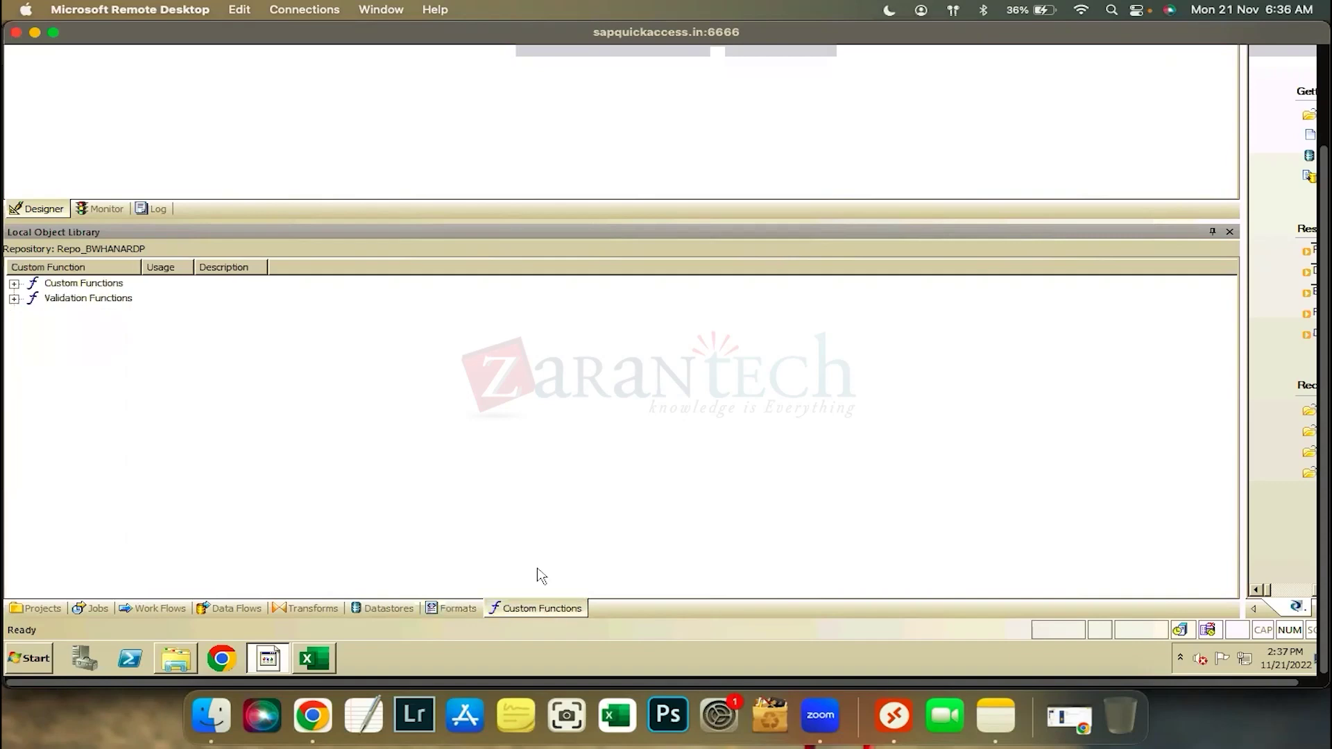
left_click(14, 284)
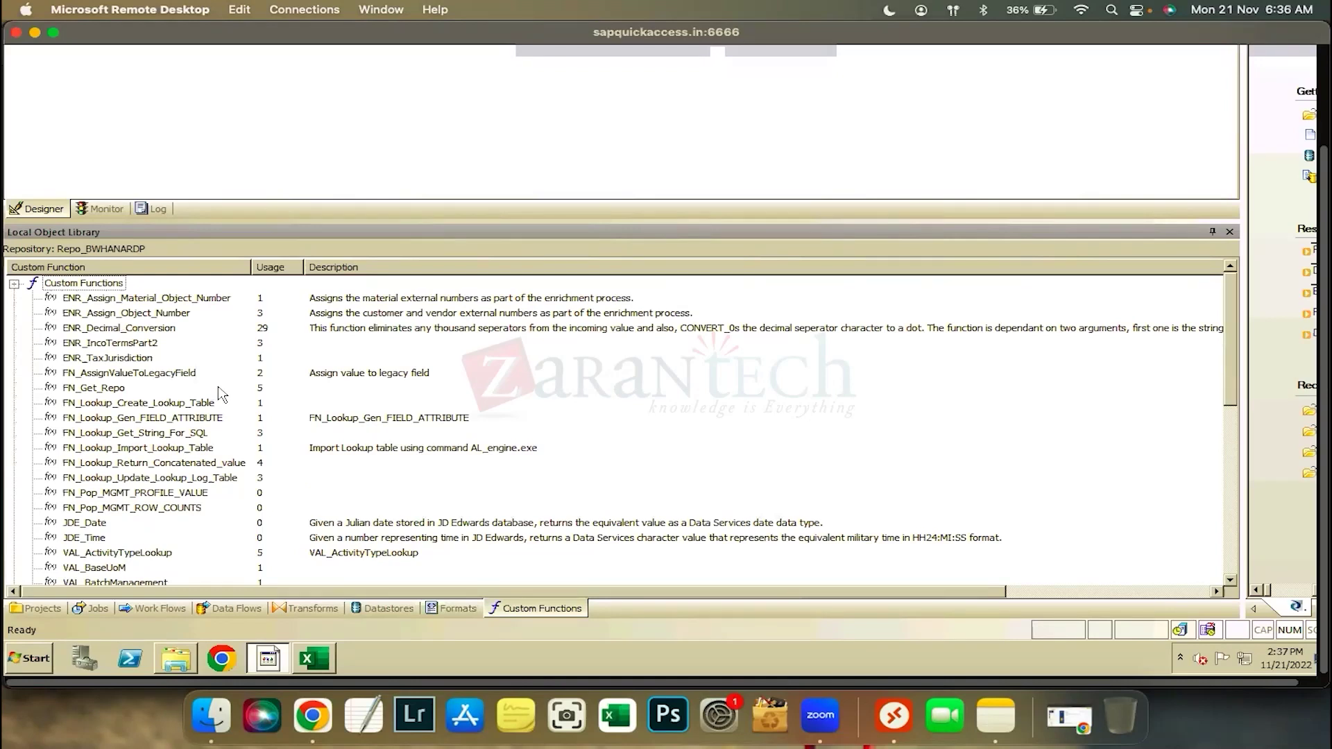
double_click(164, 329)
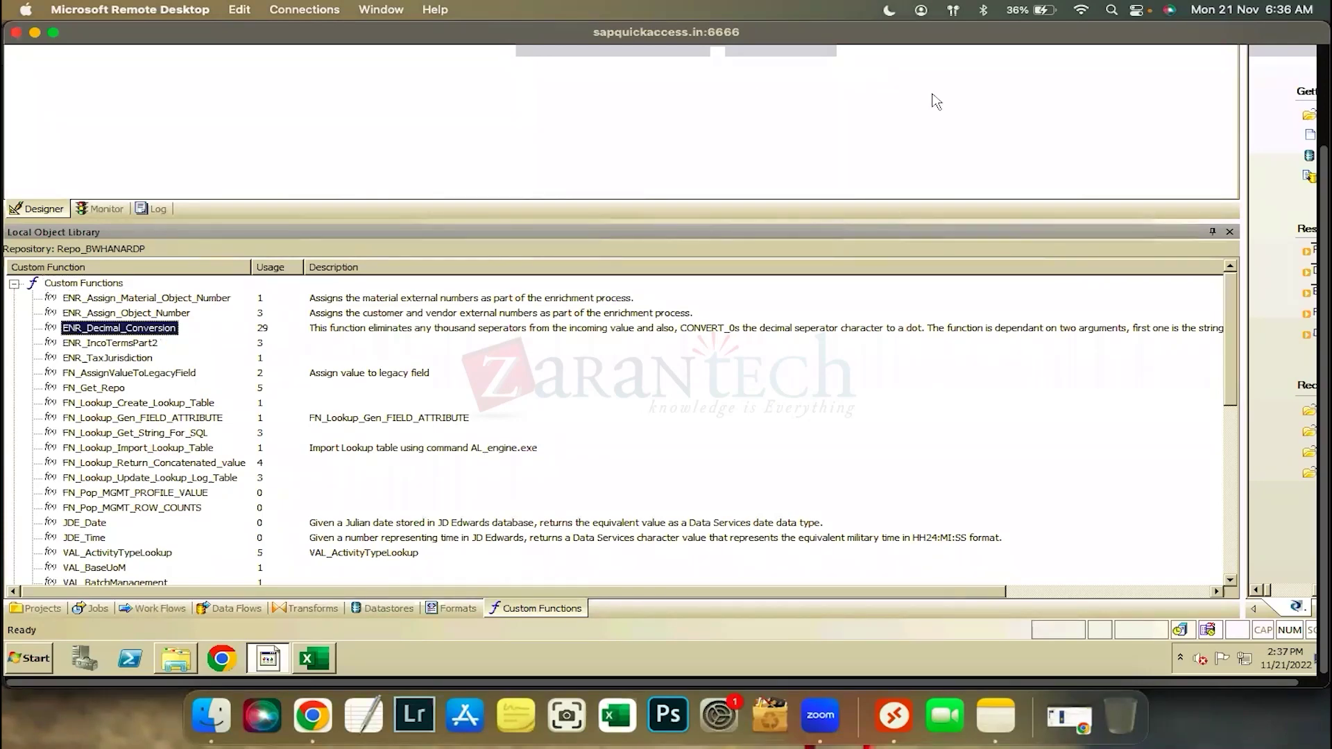
left_click(974, 104)
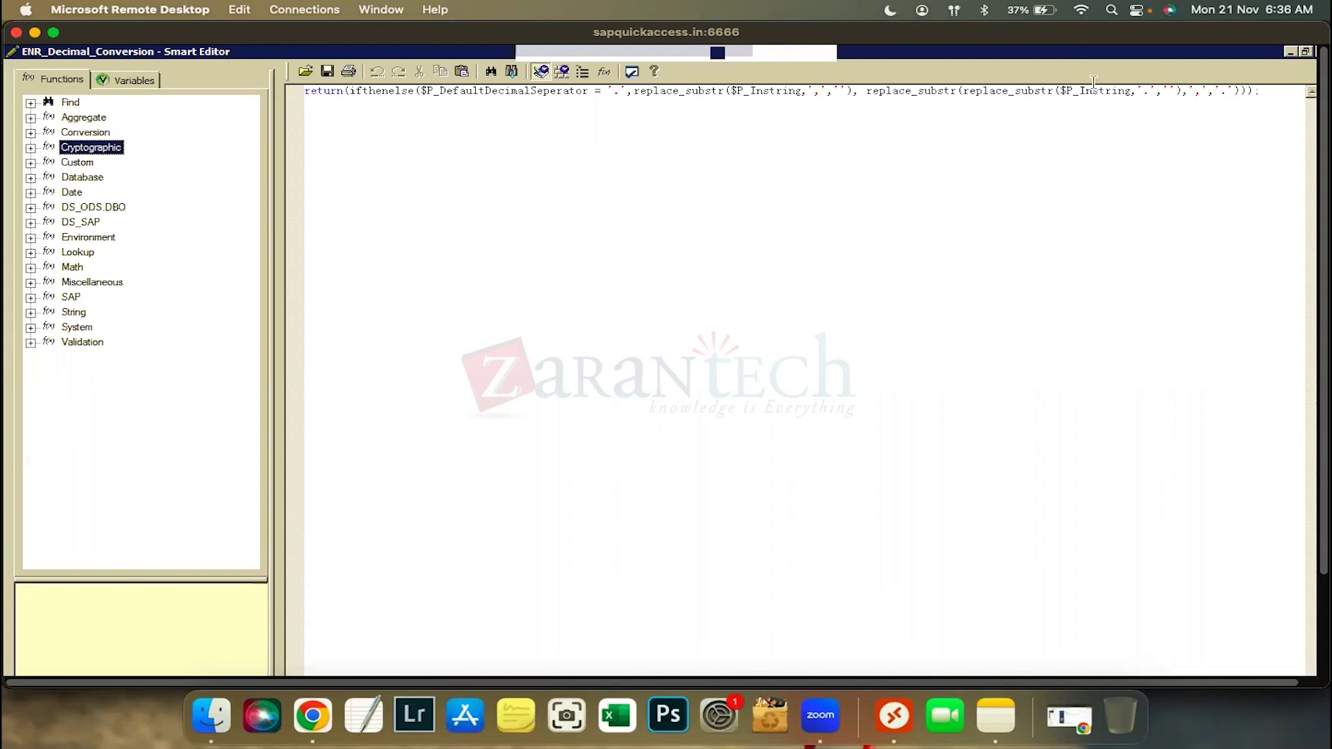
left_click(1306, 52)
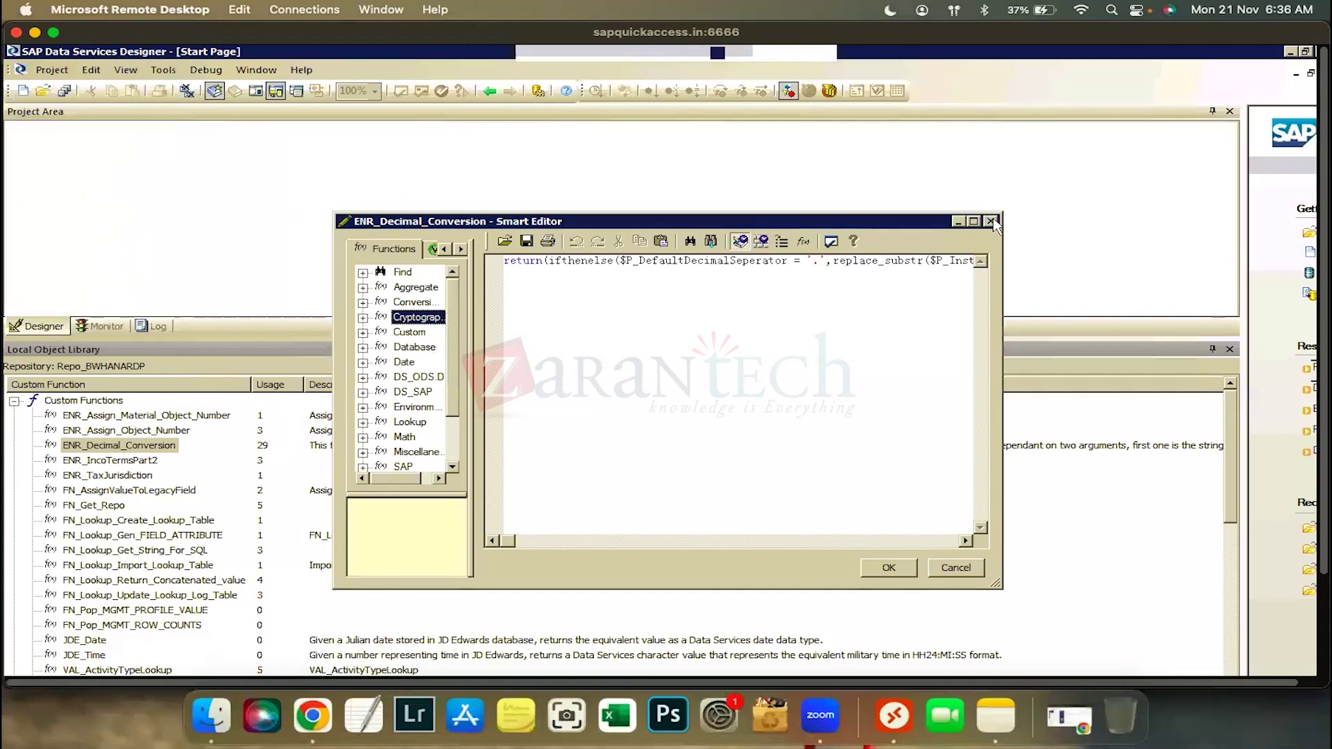
left_click(991, 222)
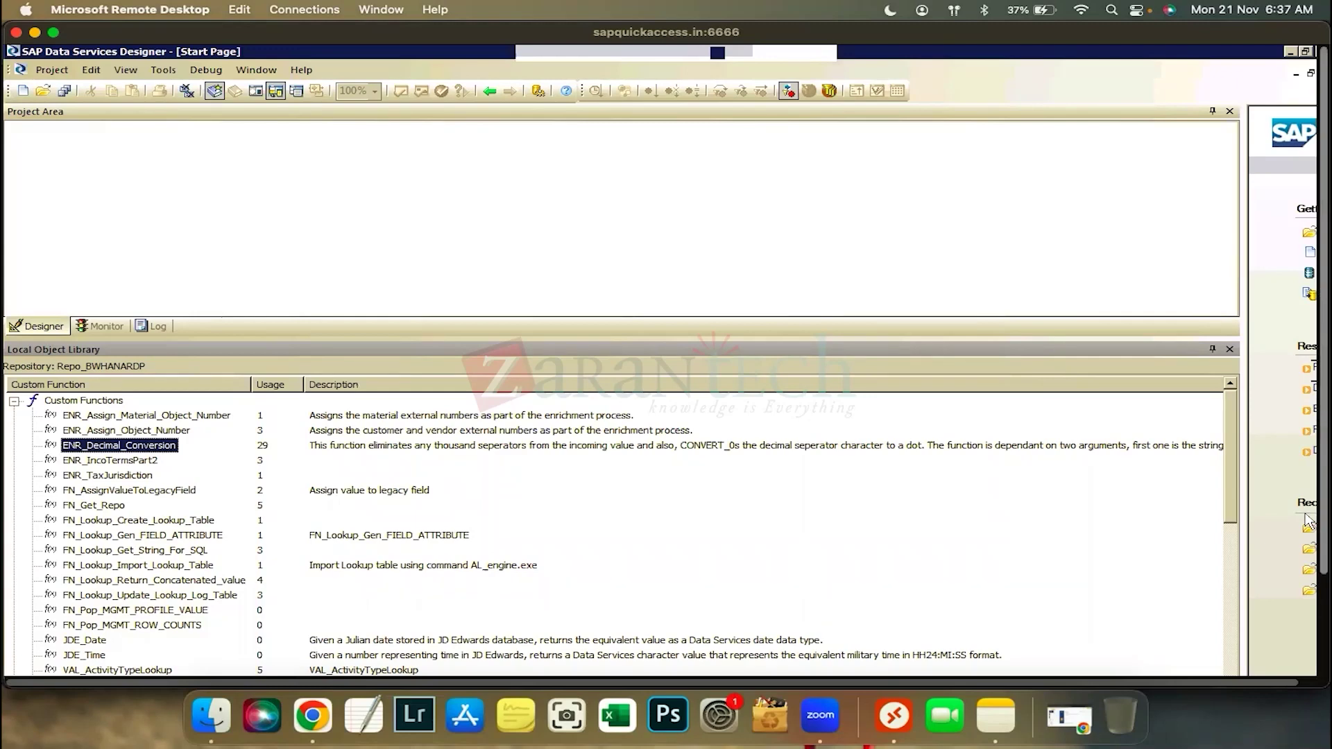
Collapse the Custom Functions group and return to the library's list of projects.
scroll(1198, 510, "down", 3)
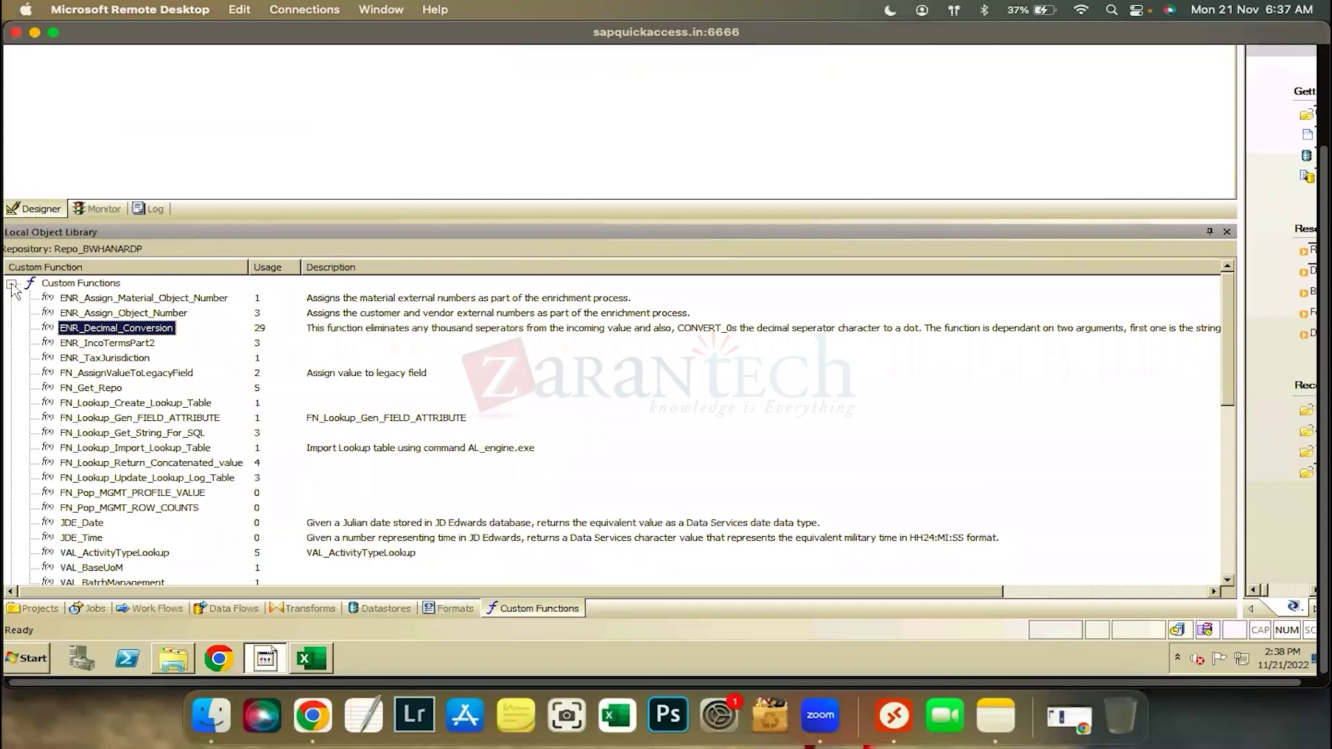
left_click(11, 283)
left_click(11, 283)
left_click(11, 283)
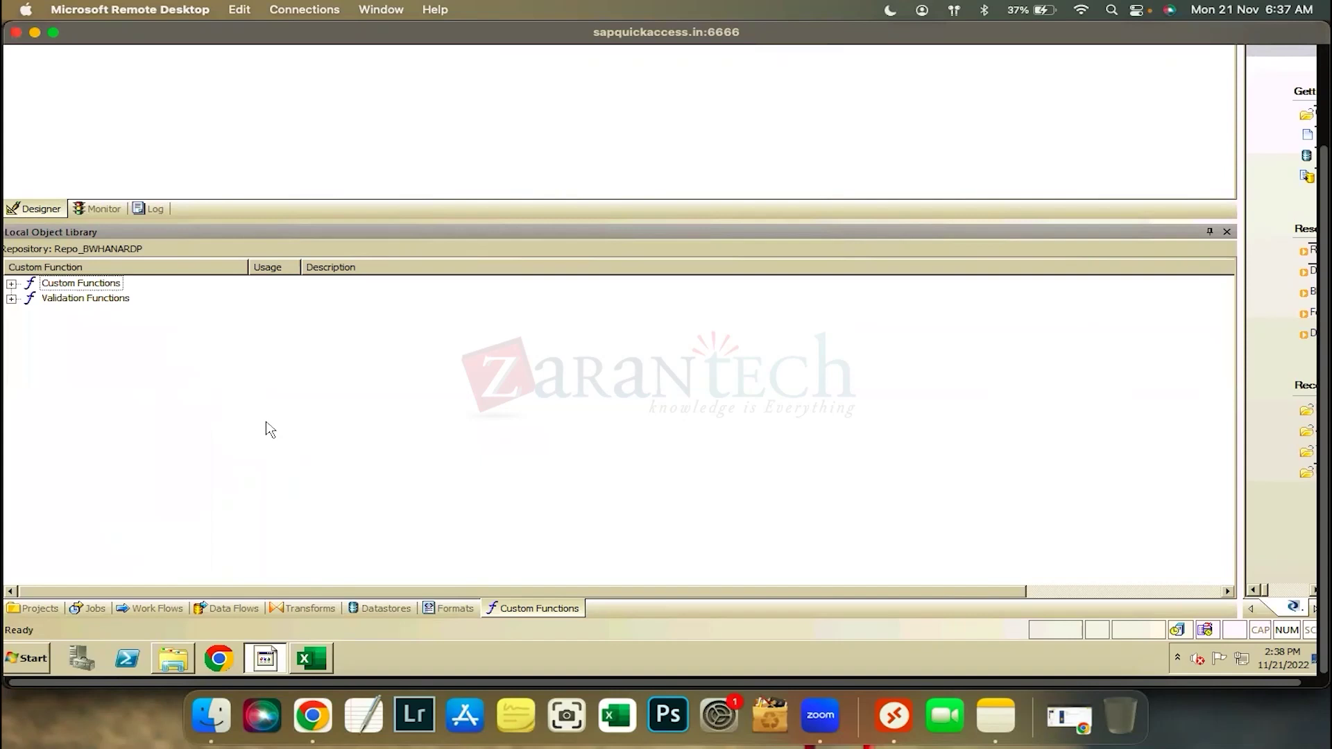
left_click(28, 610)
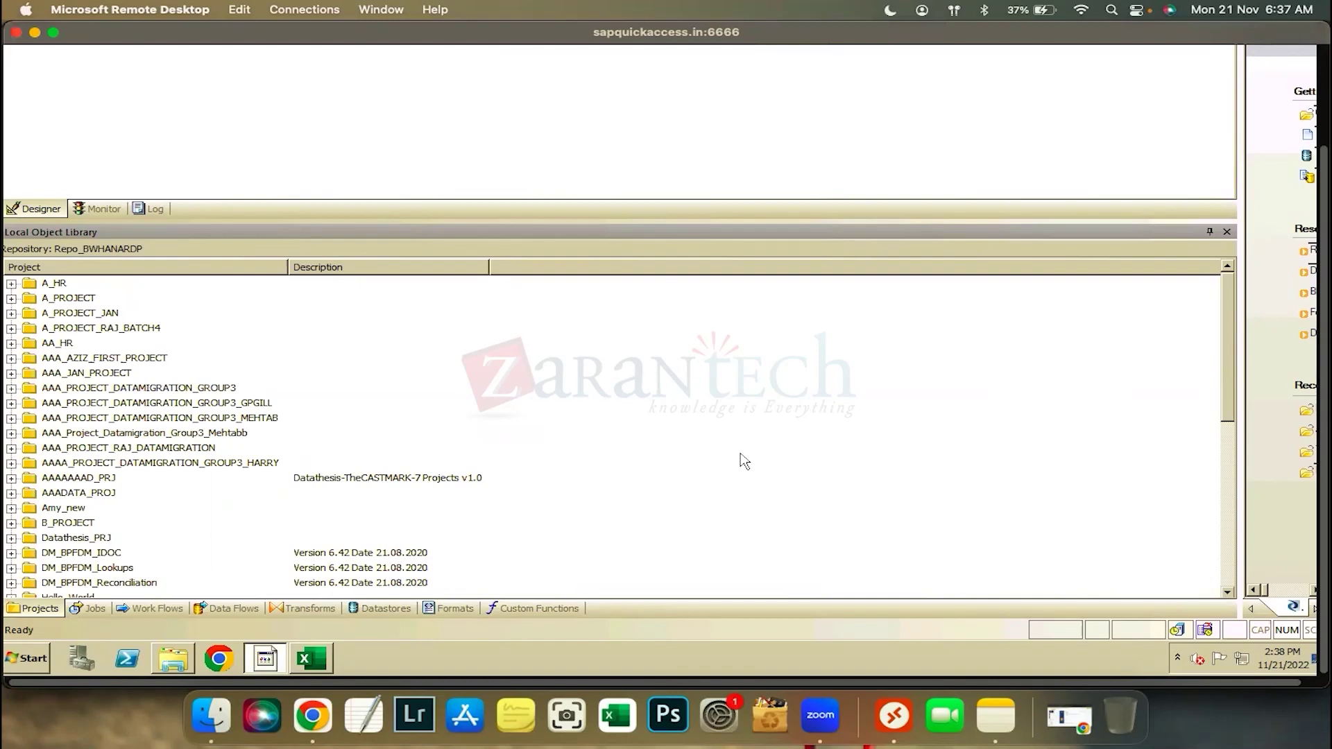
Lower the Mac's sound output volume to about 60% and dismiss the sound controls.
left_click(956, 14)
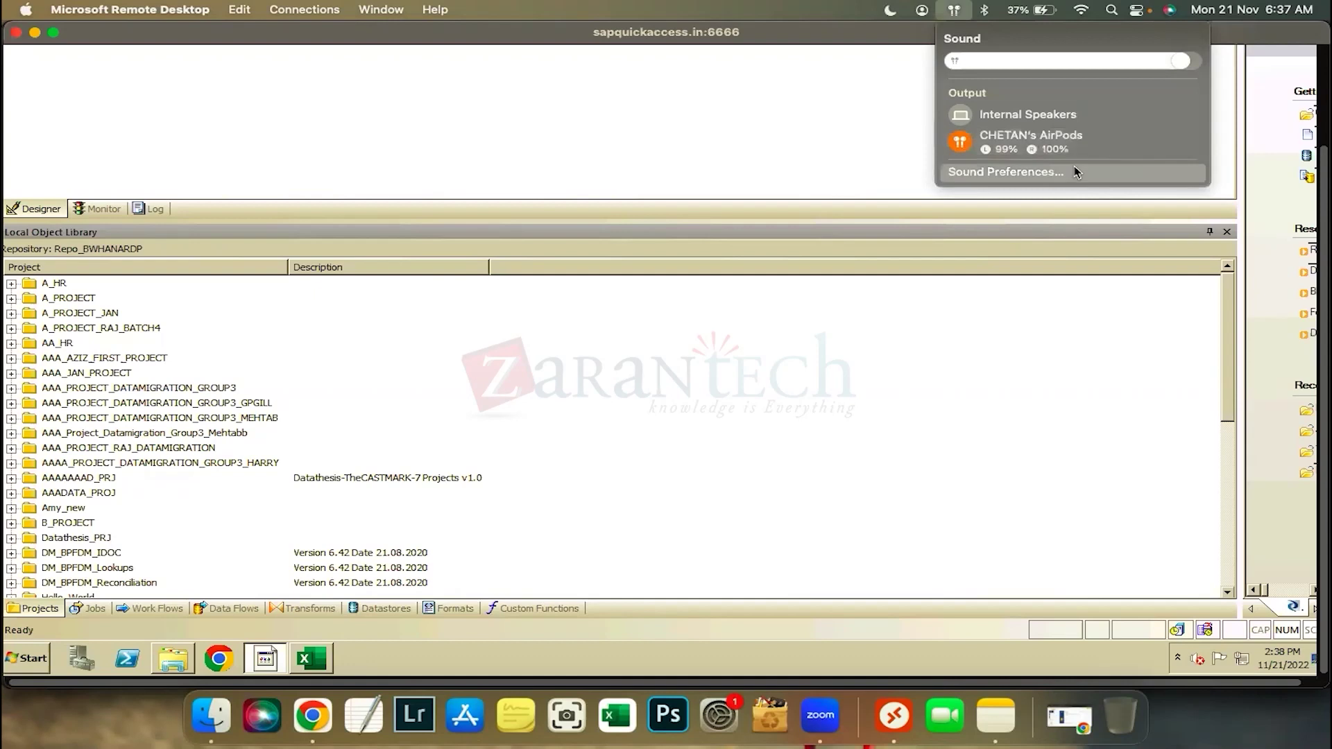
left_click(821, 302)
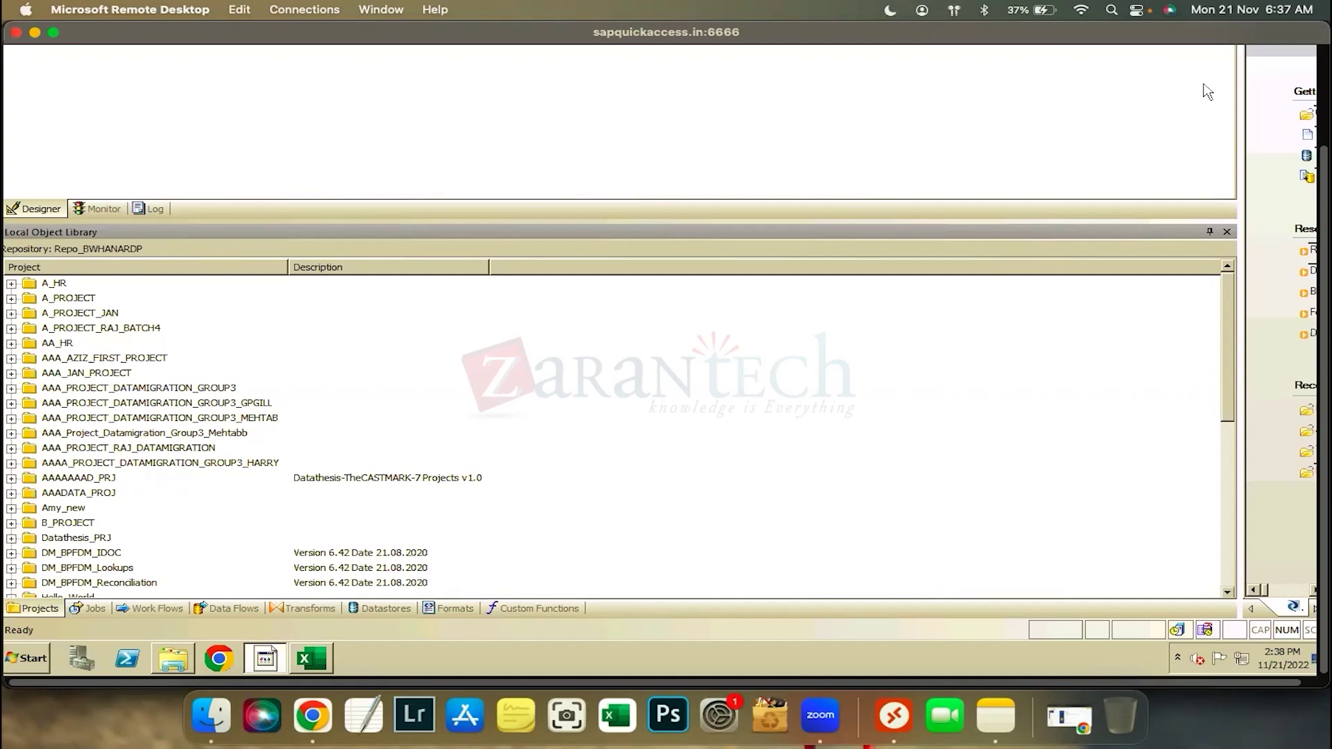
left_click(959, 8)
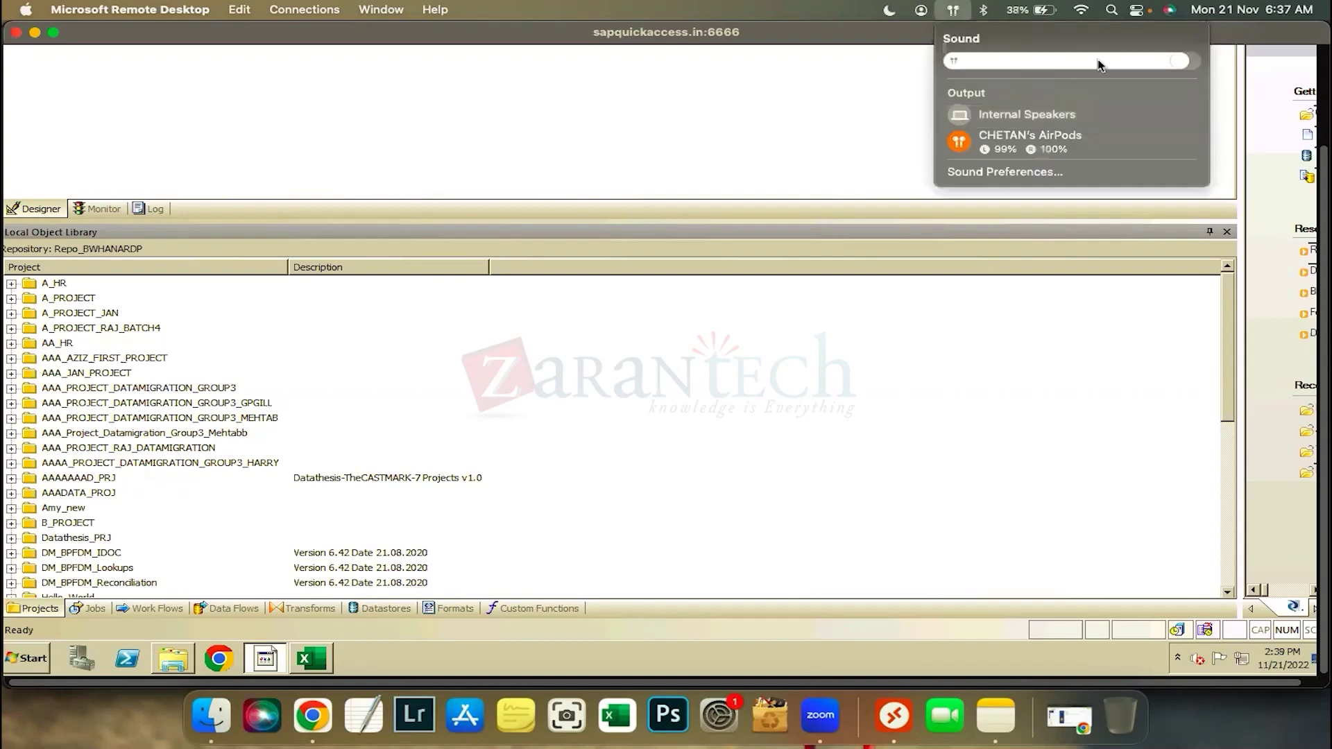
left_click(1098, 61)
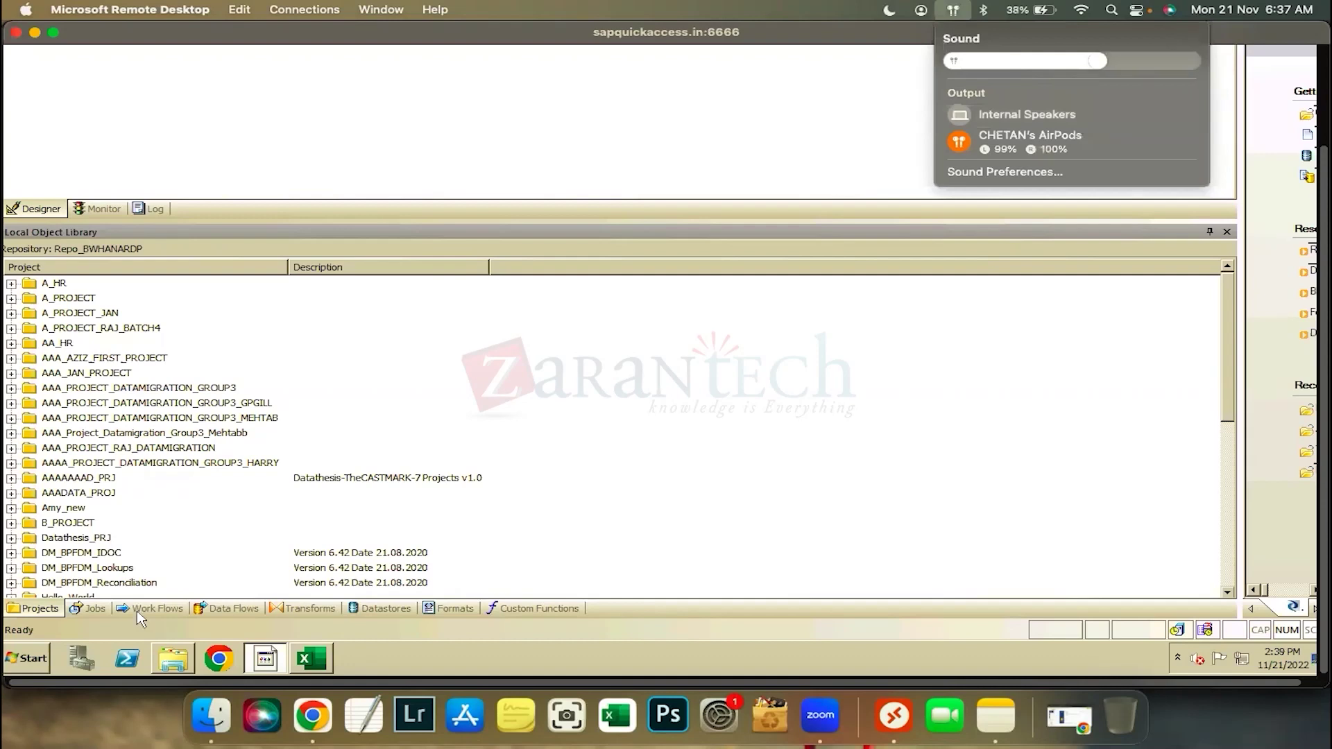
left_click(159, 620)
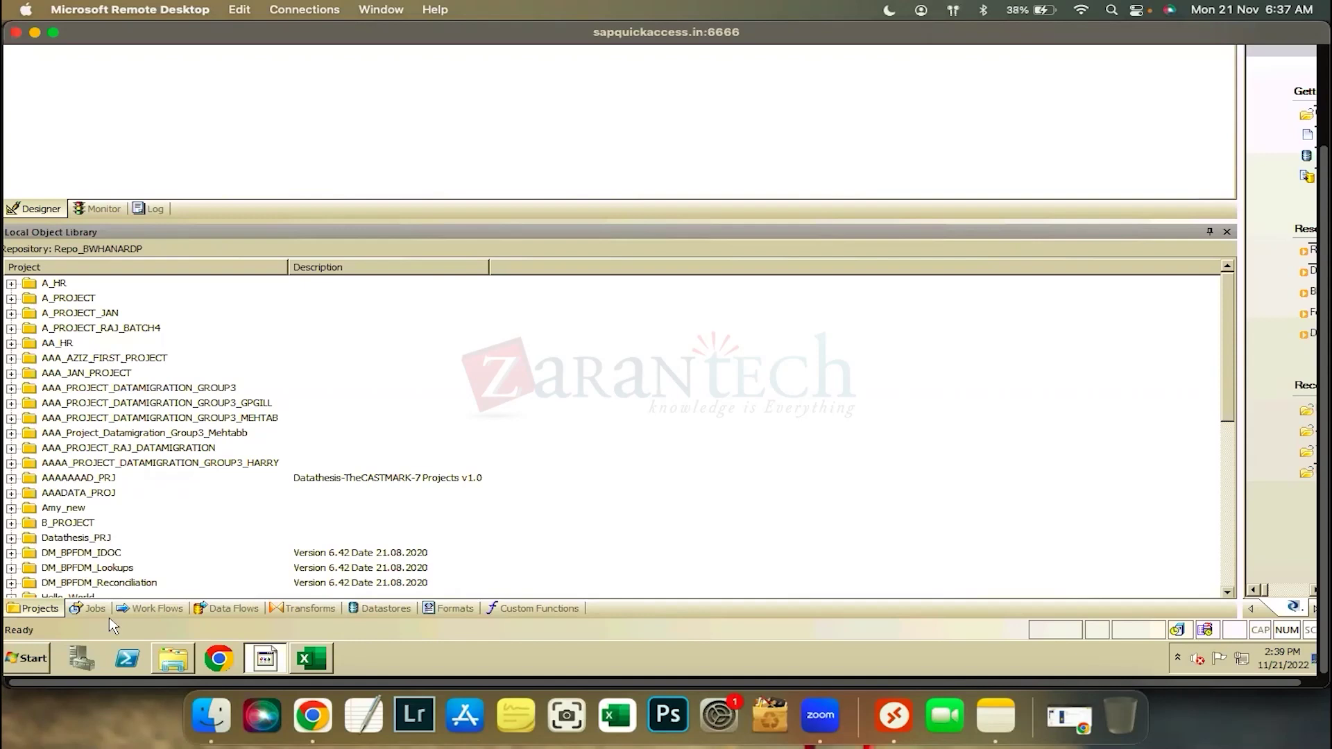
Switch to the blank Excel workbook and enter "Project" in cell D4.
left_click(311, 659)
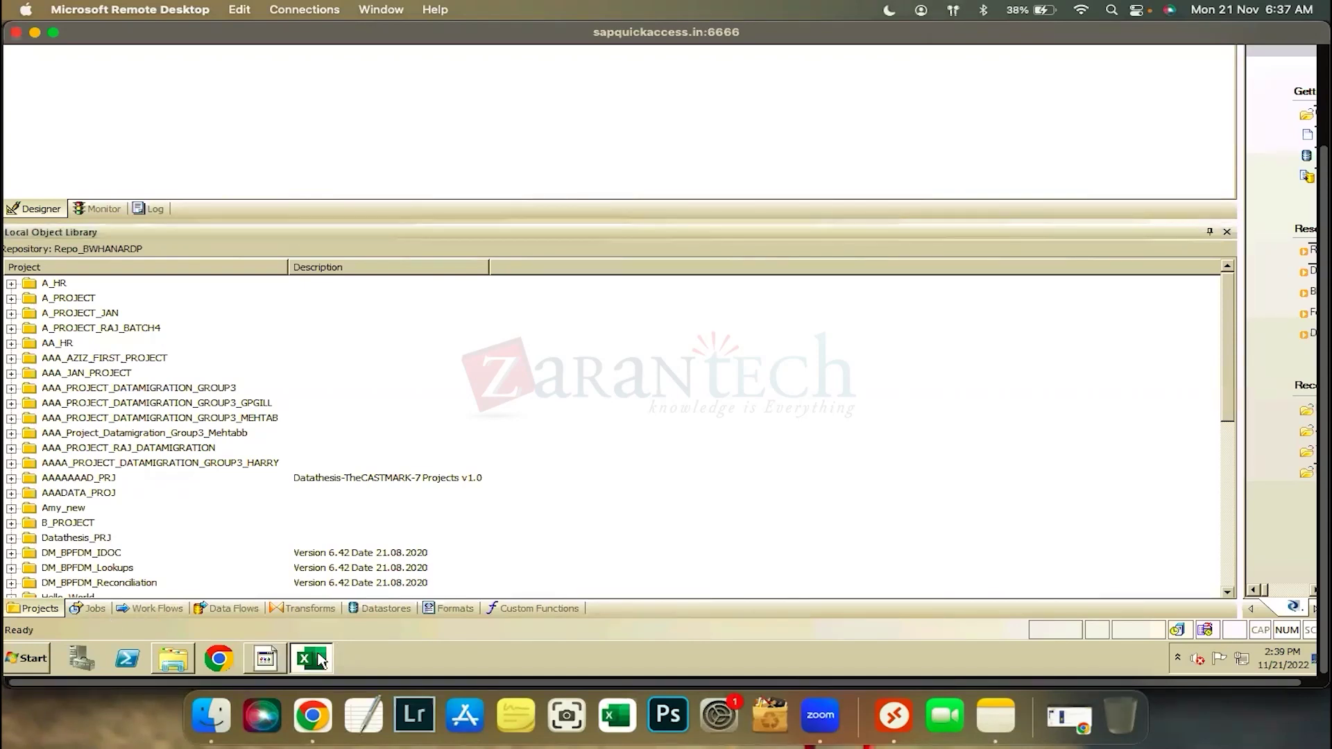
key("Down")
key("Down")
key("Down")
key("Right")
key("Right")
key("Right")
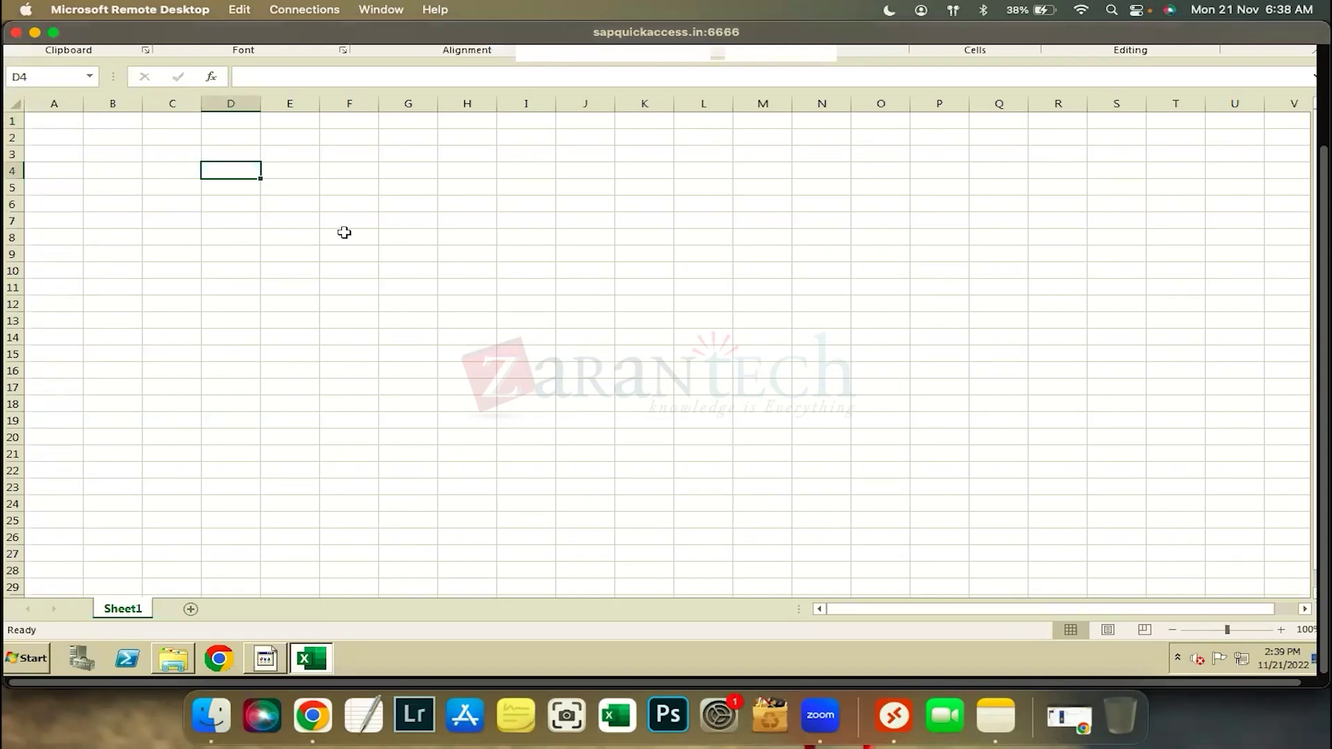
type("PRo")
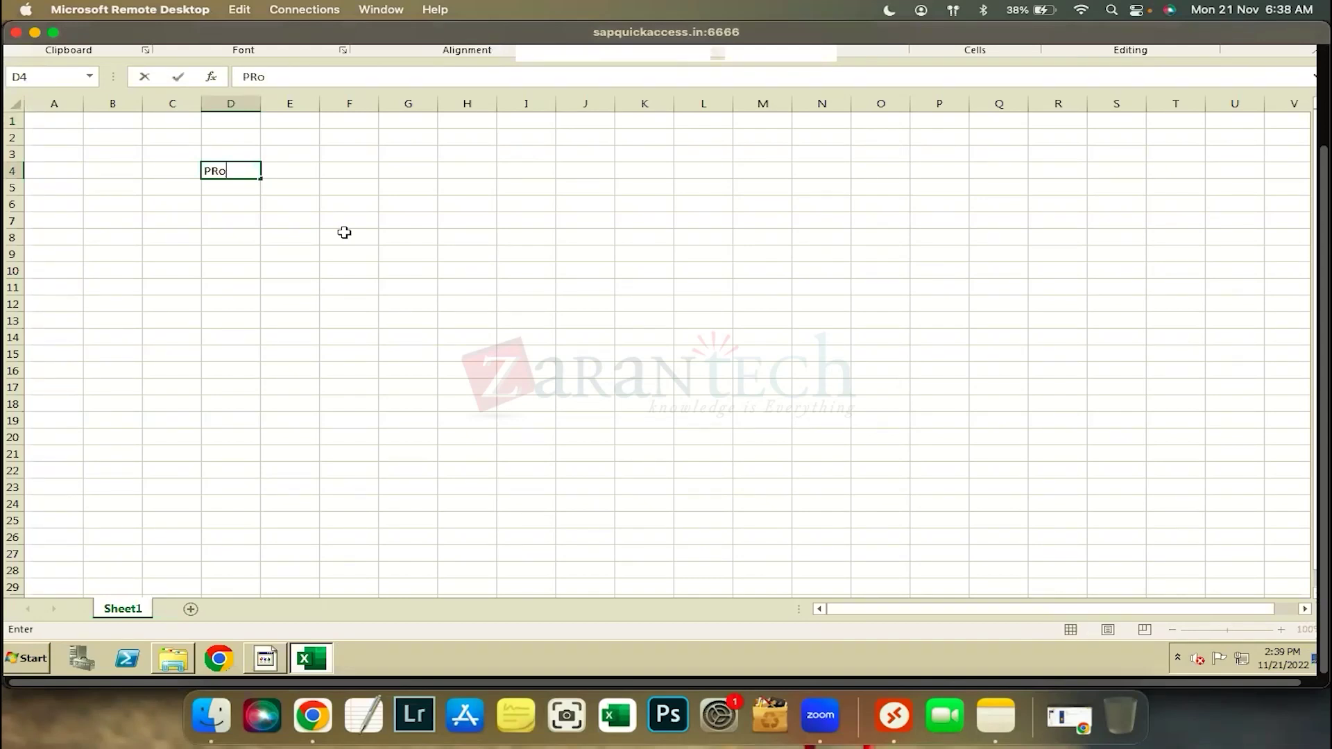
type("ject")
left_click(368, 241)
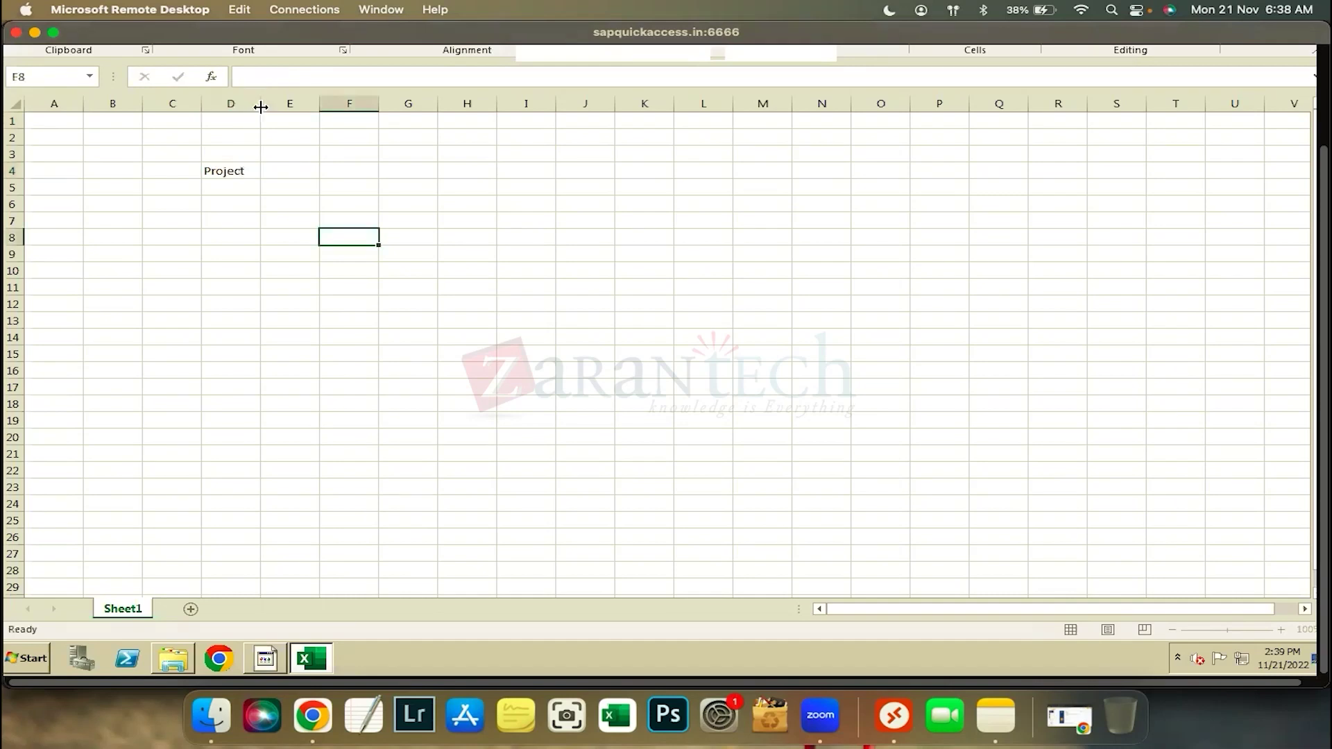
Widen column D to about double its width and fill the Project cell D4 with yellow.
left_click_drag(260, 106, 329, 161)
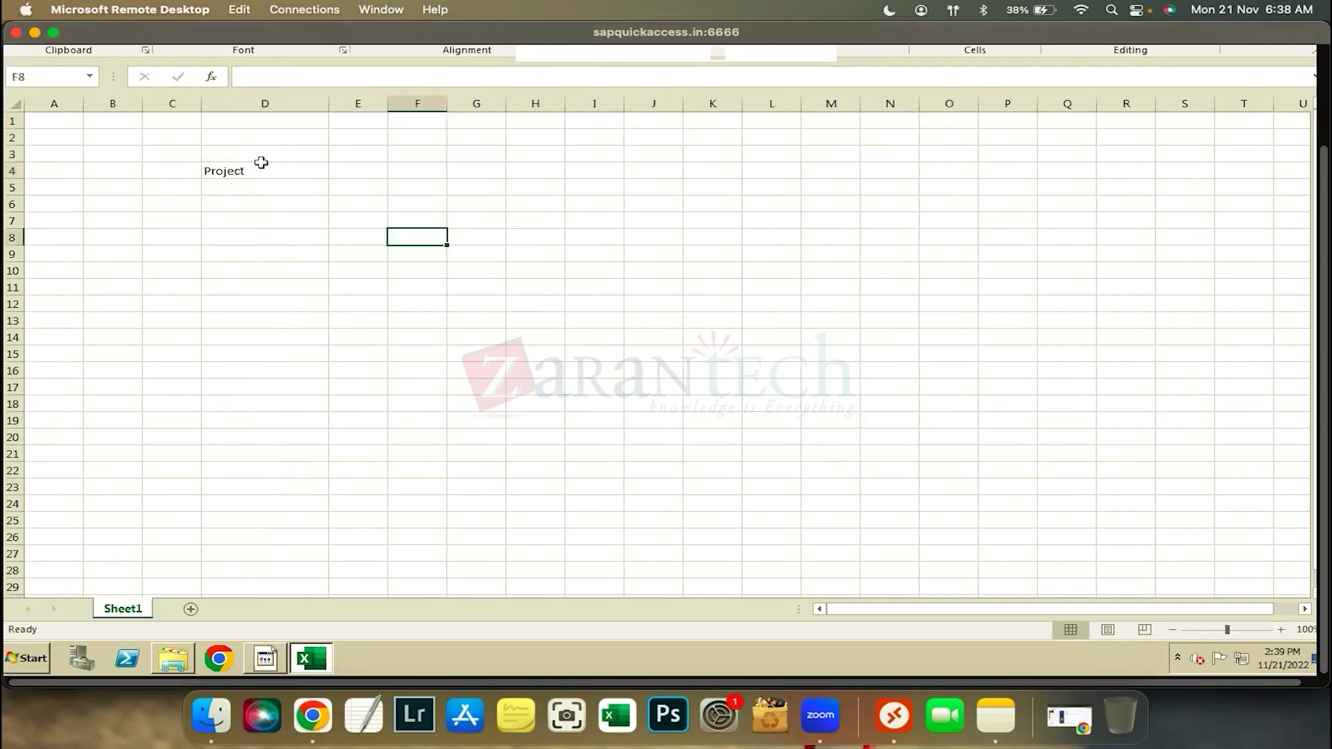
left_click(260, 170)
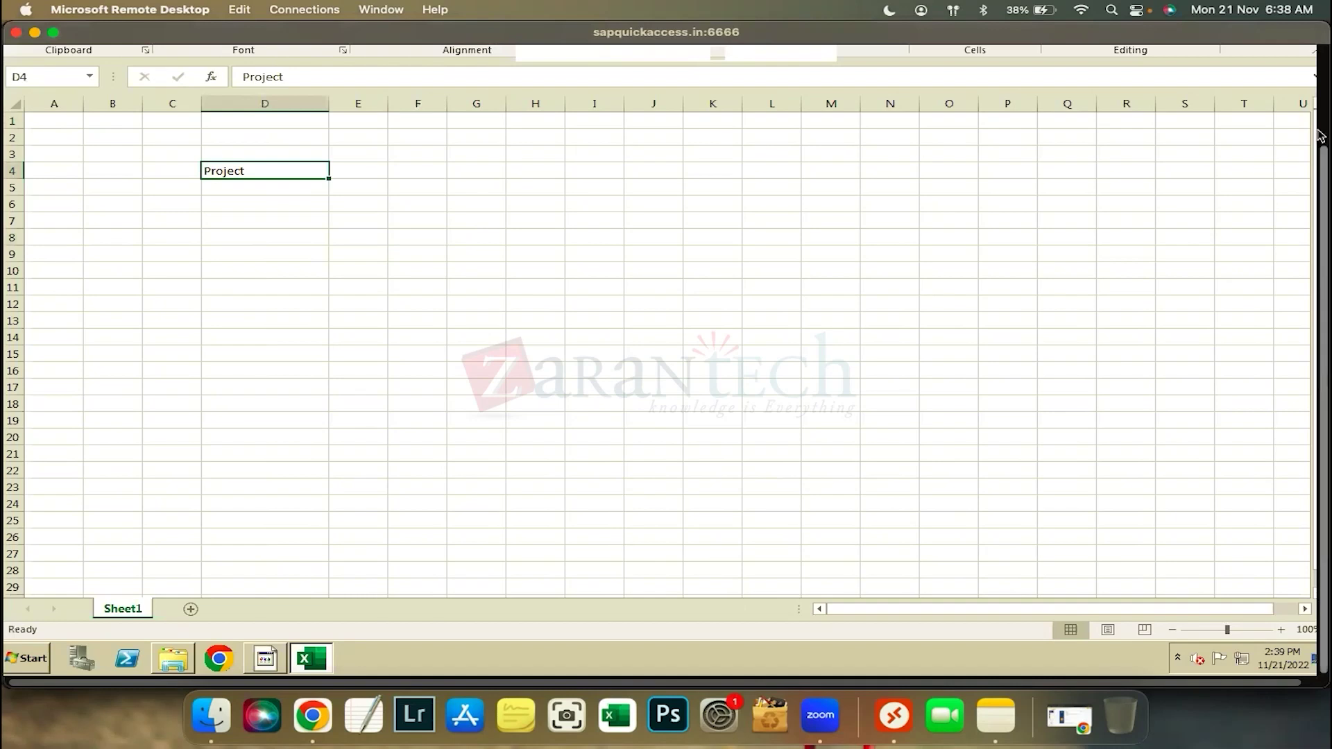
scroll(140, 126, "up", 3)
left_click(295, 138)
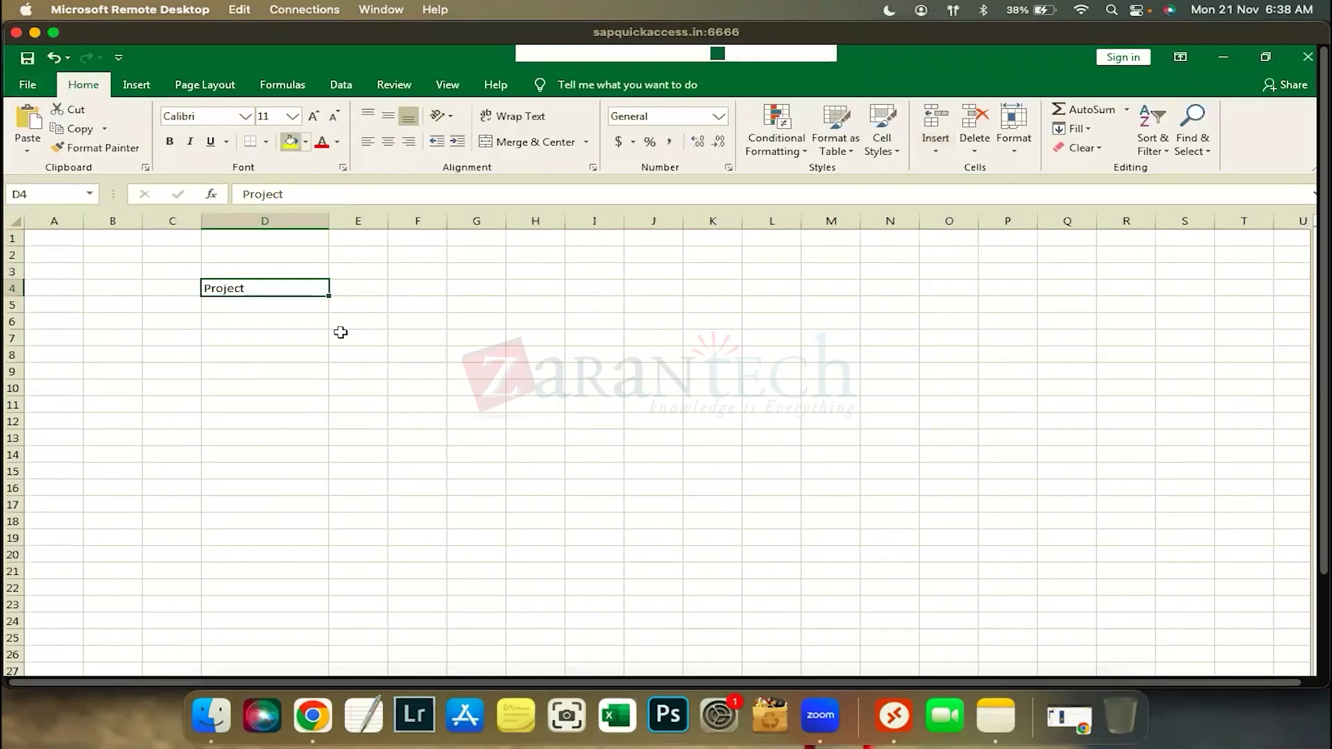
Enter "Workflows" in cell D6 and "Dataflows" in cell D7 below the Project heading.
left_click(267, 333)
key("Up")
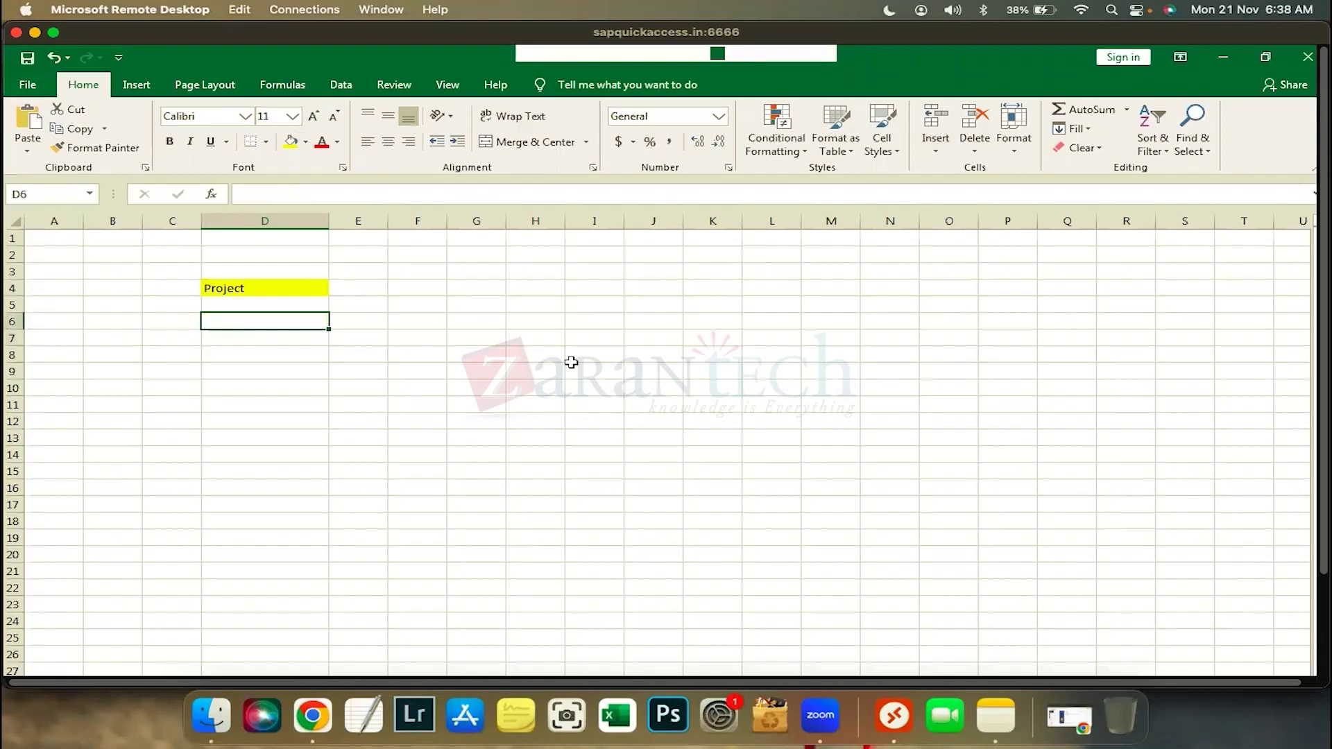
type("Work")
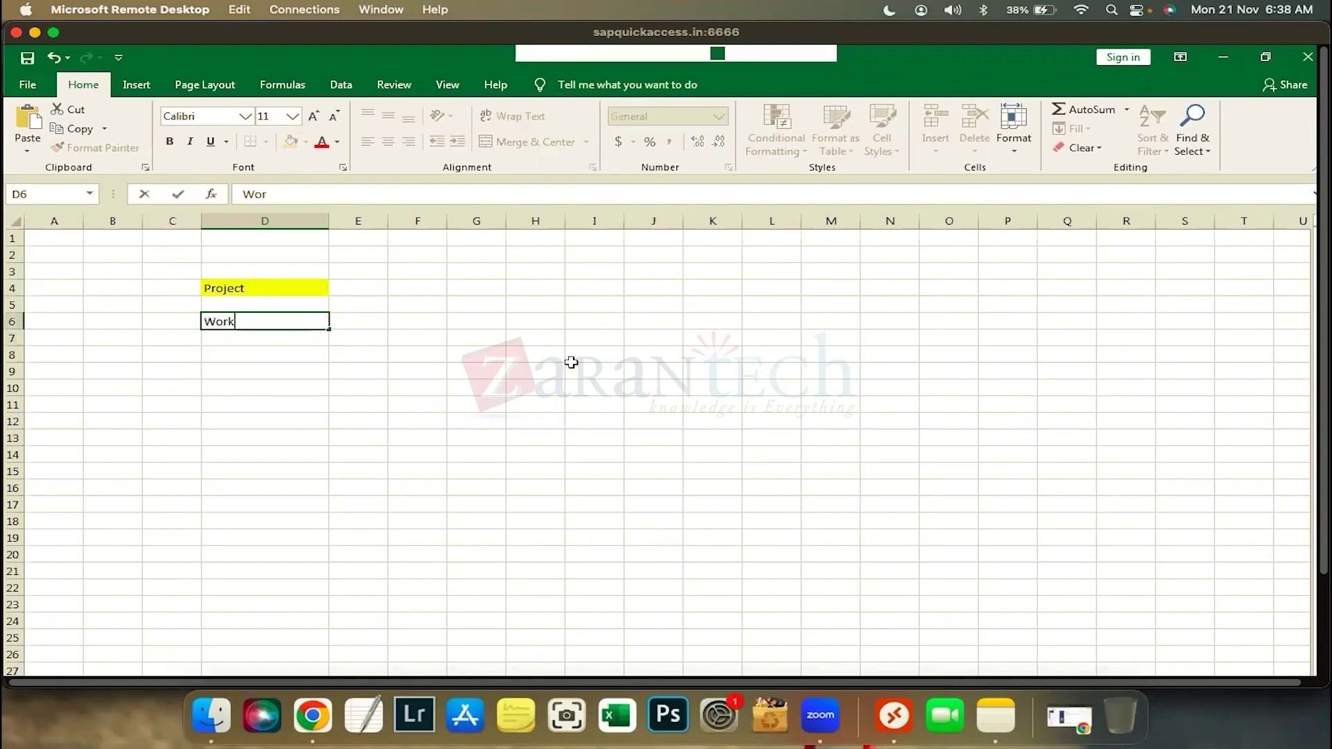
type("flows")
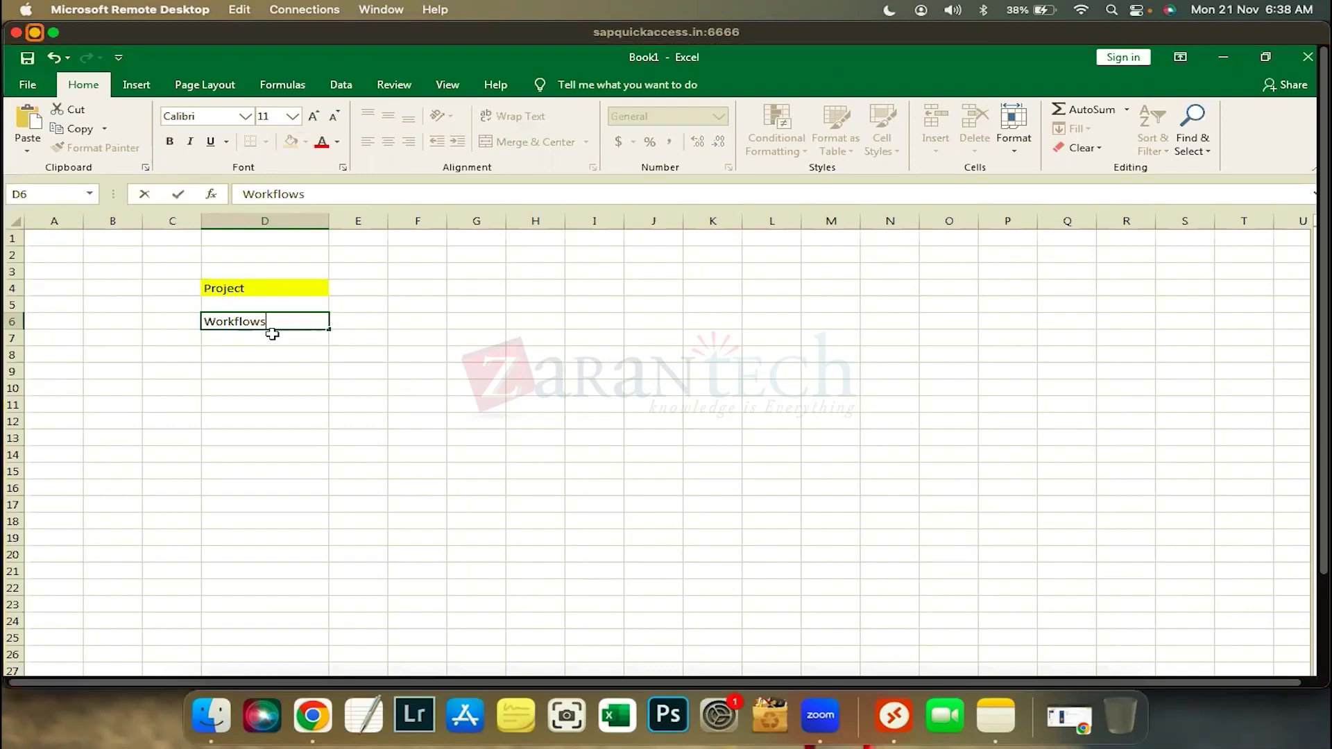
key("Return")
type("Dataflo")
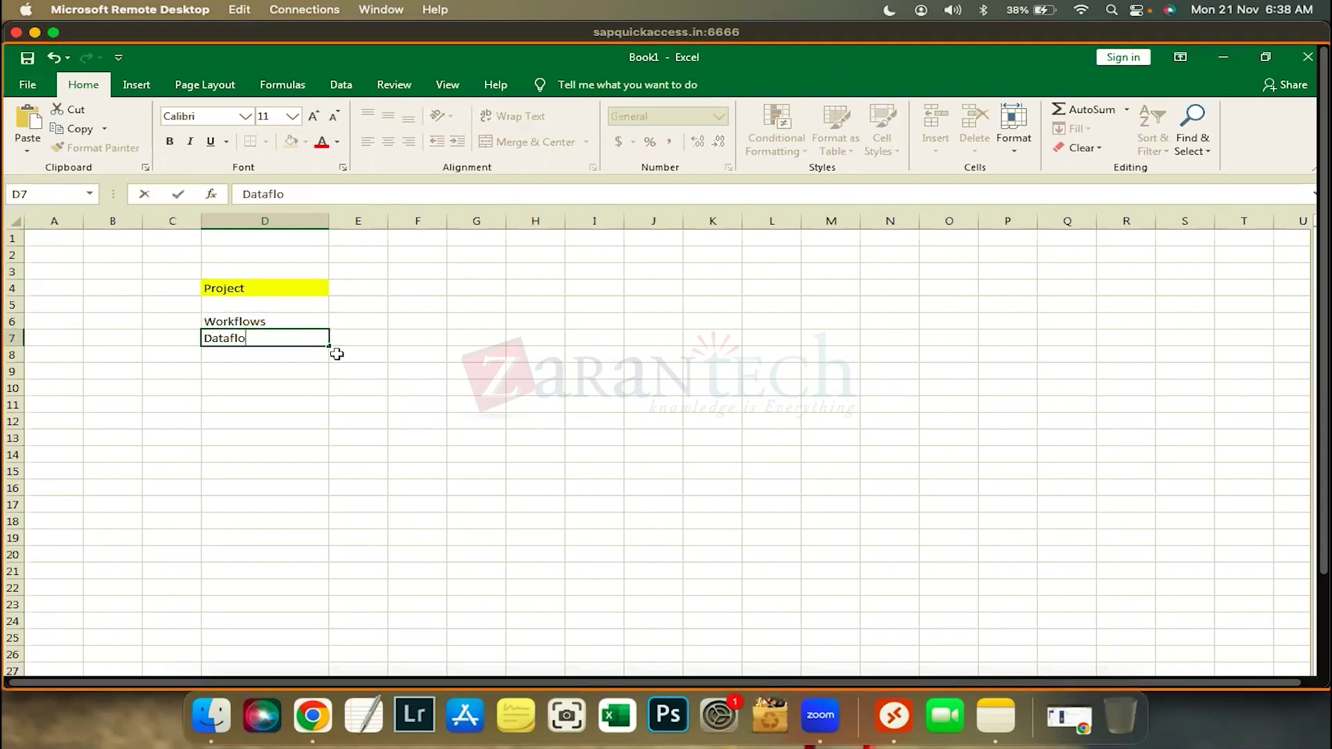
type("ws")
left_click(324, 399)
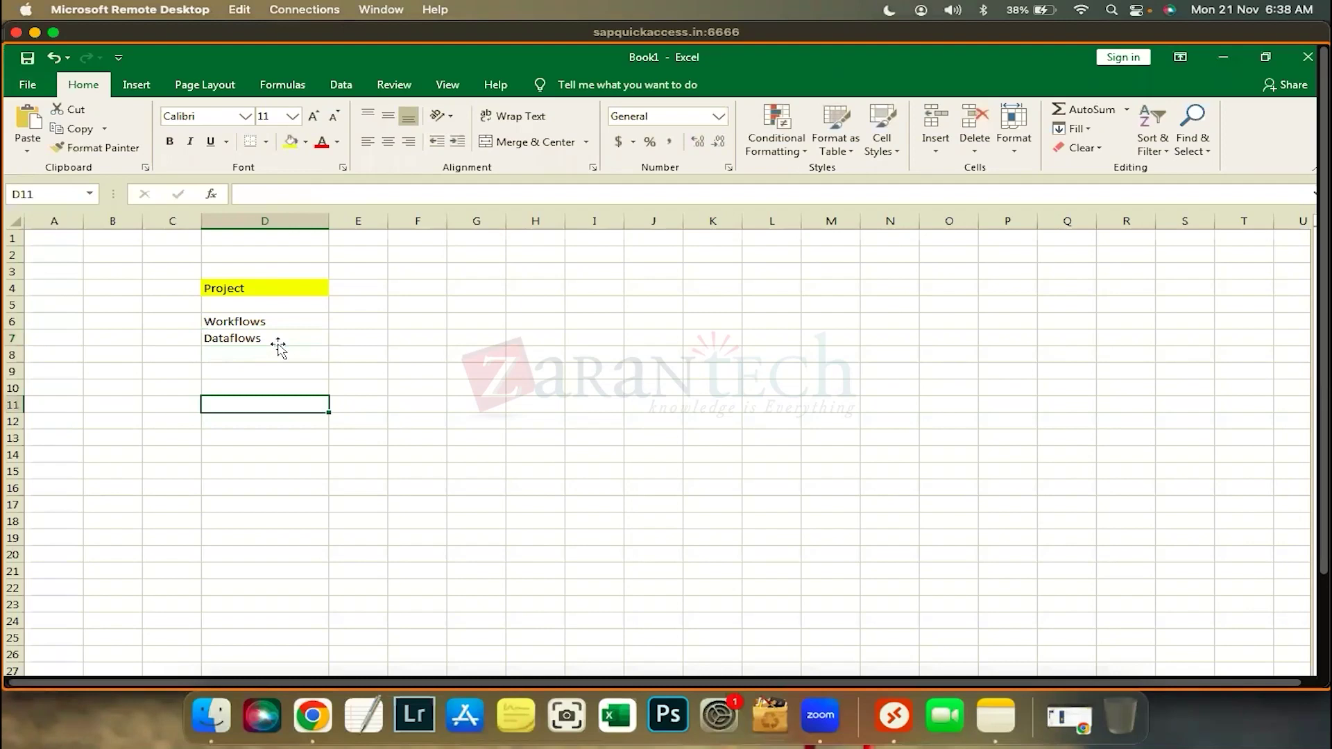
left_click(280, 337)
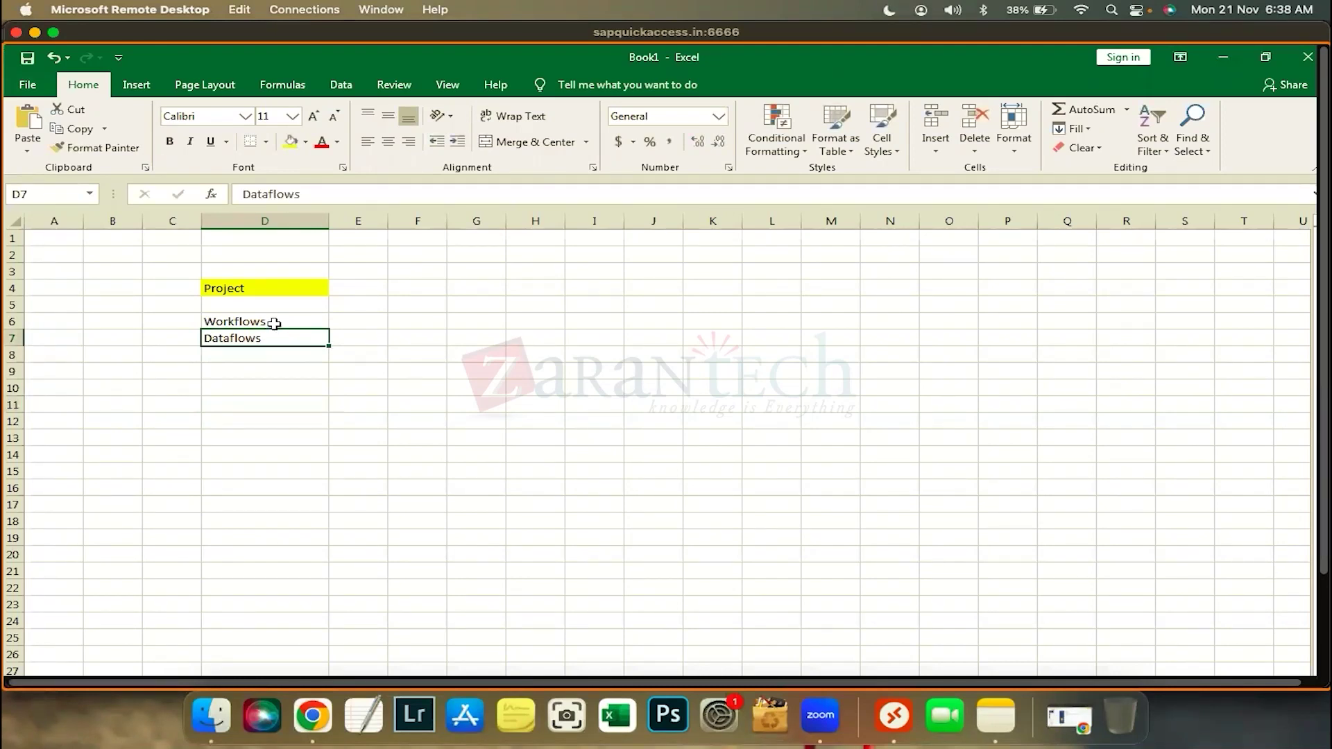
left_click(275, 324)
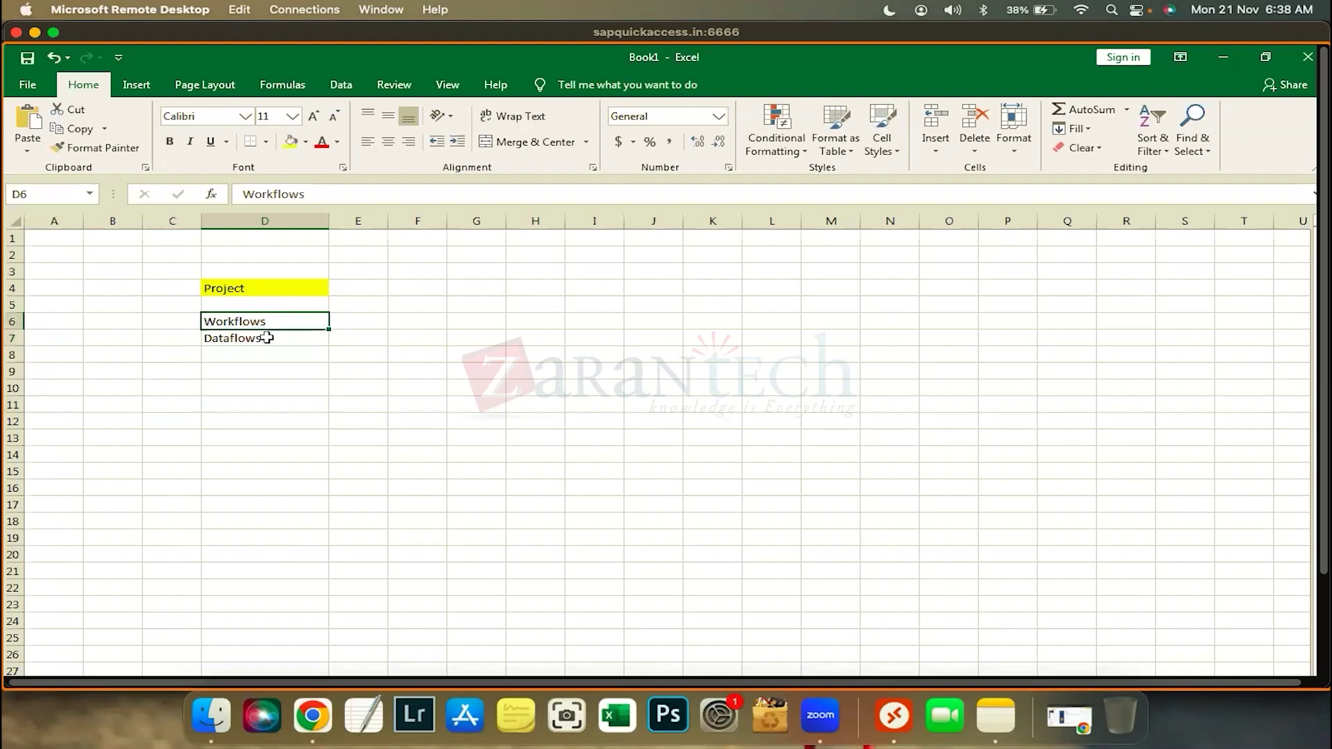
left_click(267, 338)
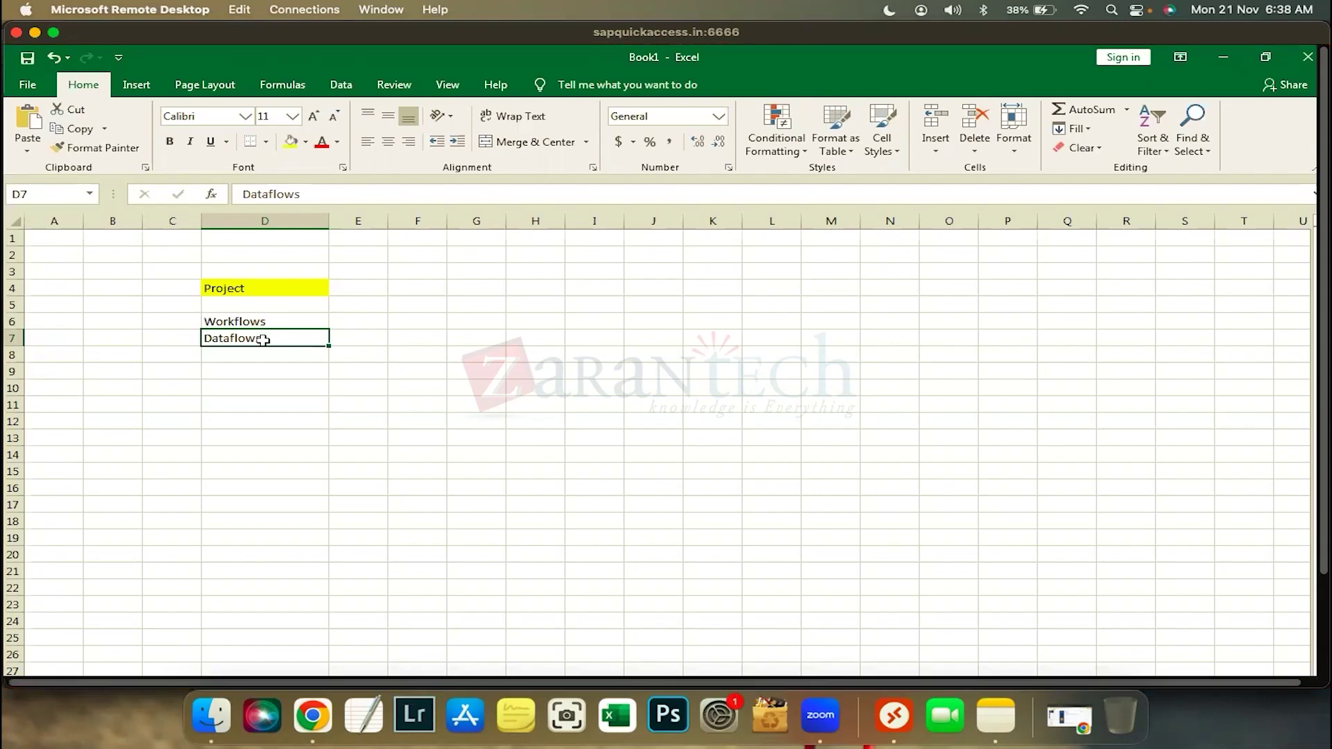
Enter "input-table" in cell D9, leaving one empty row below Dataflows.
left_click(311, 369)
type("input")
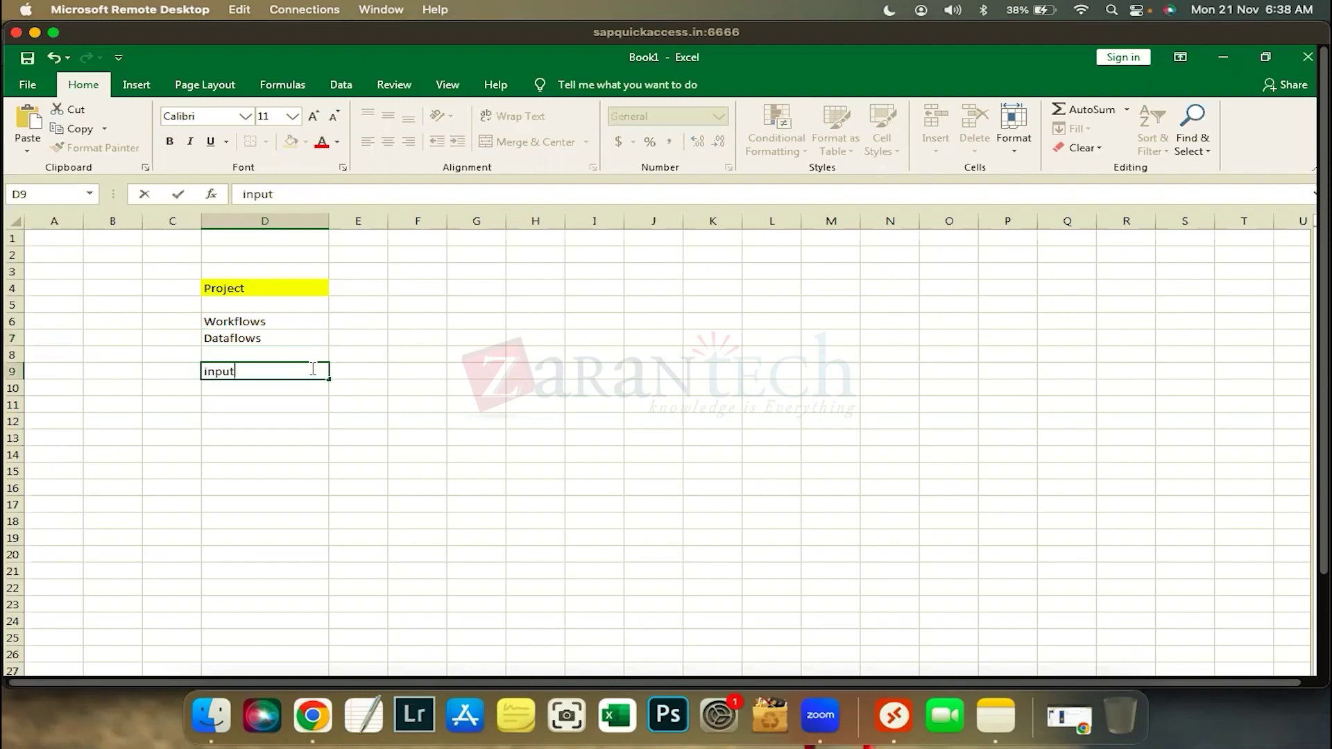
type("tabe")
key("BackSpace")
key("BackSpace")
key("BackSpace")
key("BackSpace")
key("BackSpace")
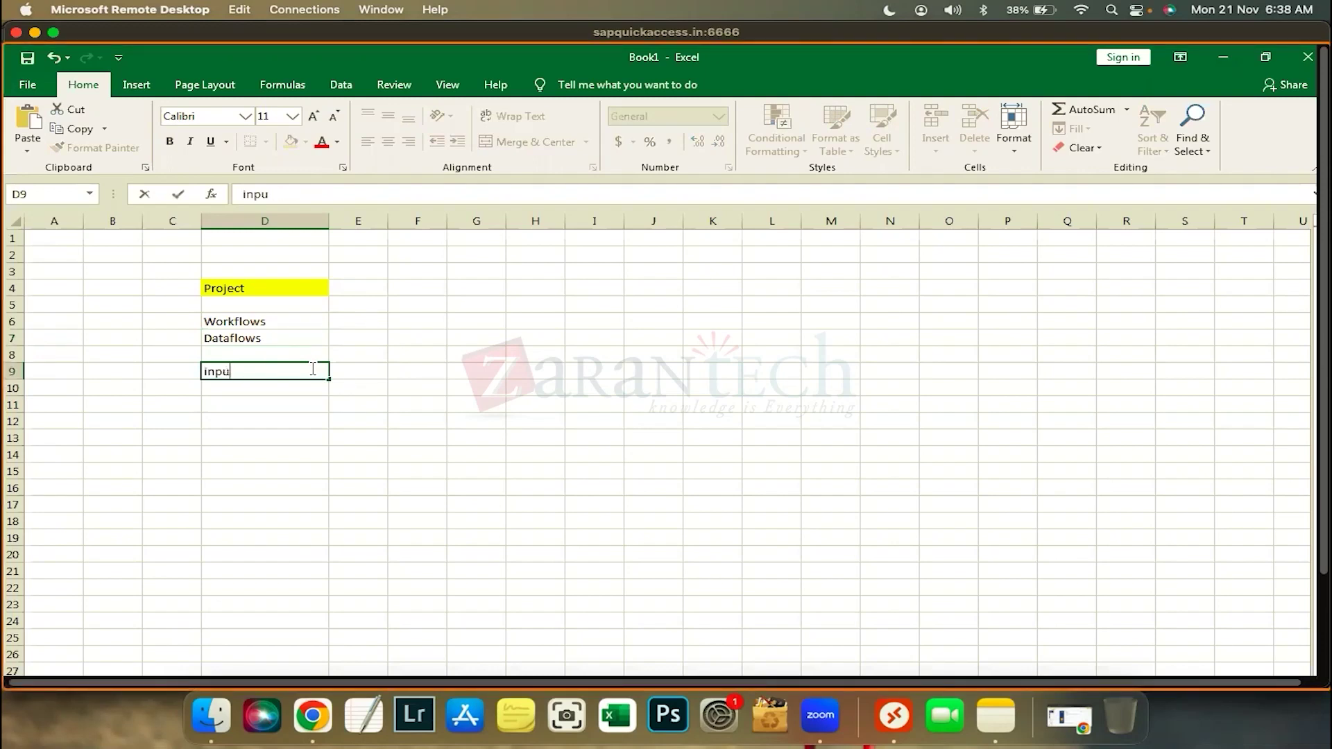
type("t")
key("super+m")
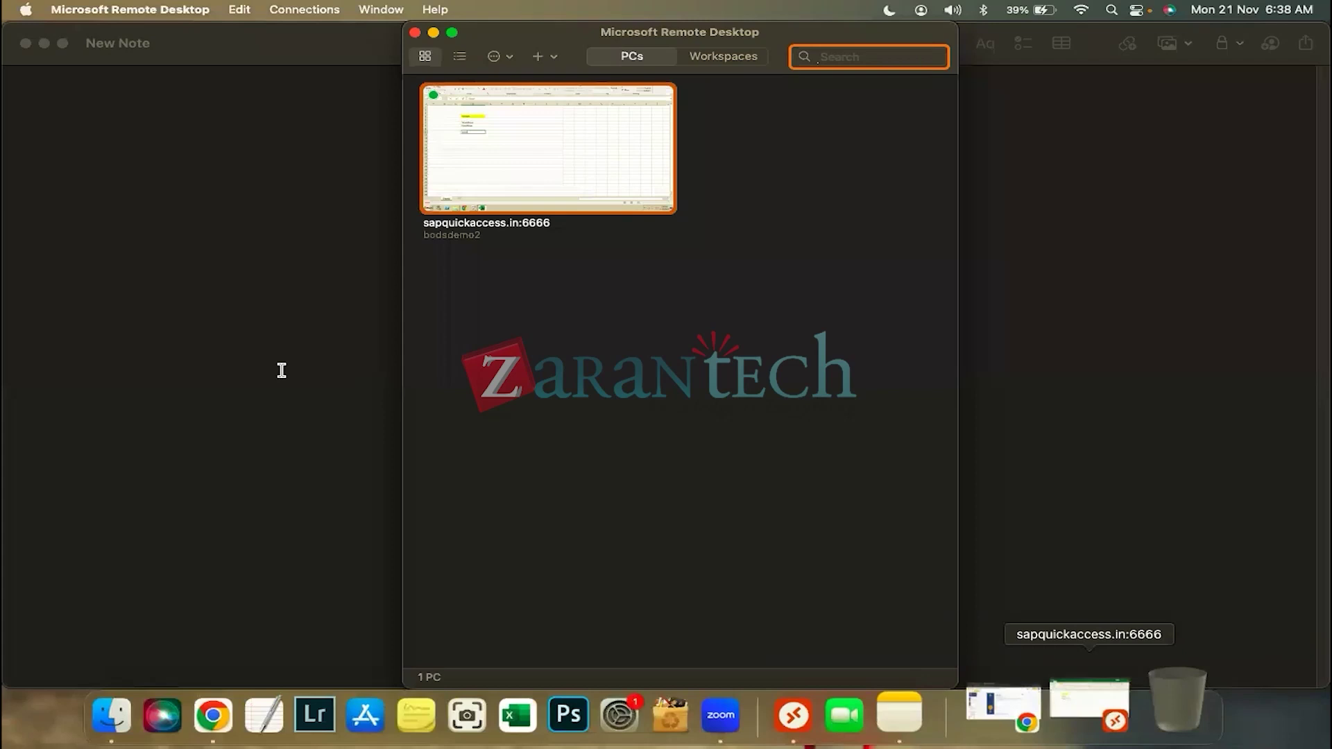
type("-table")
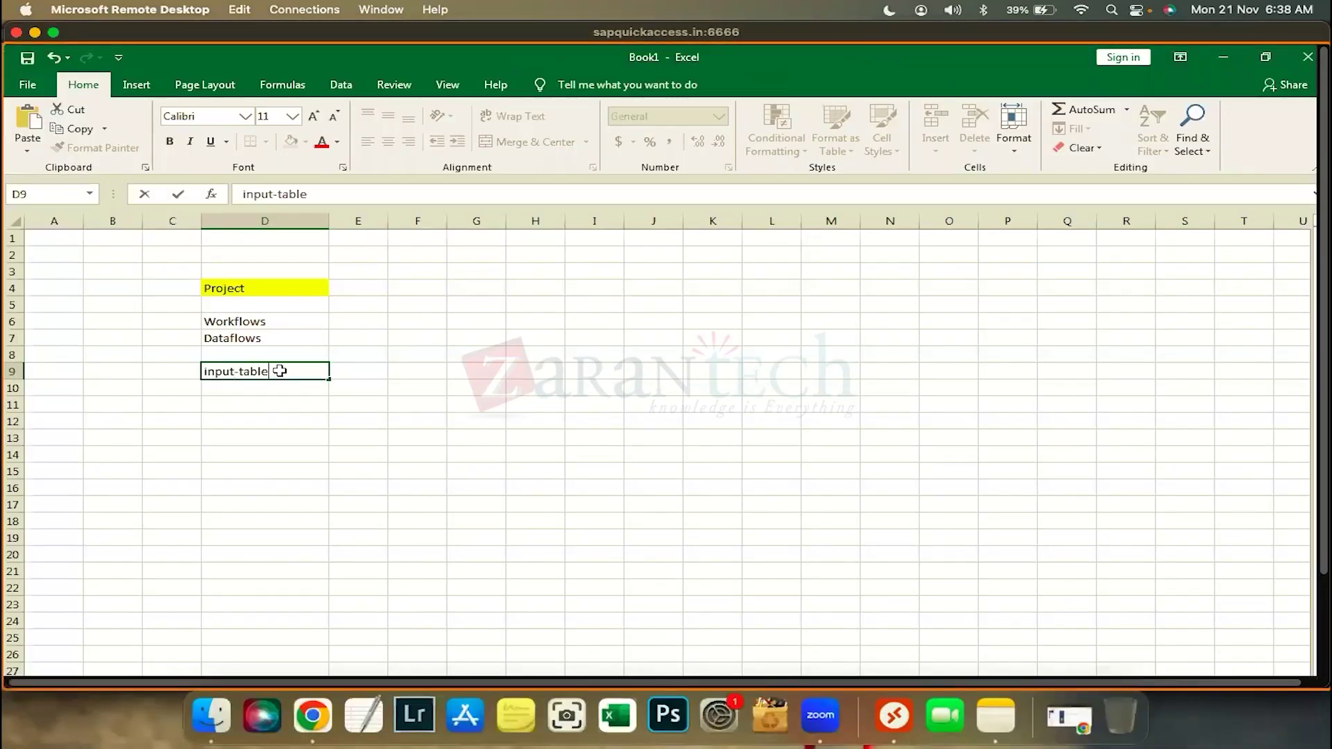
key("Return")
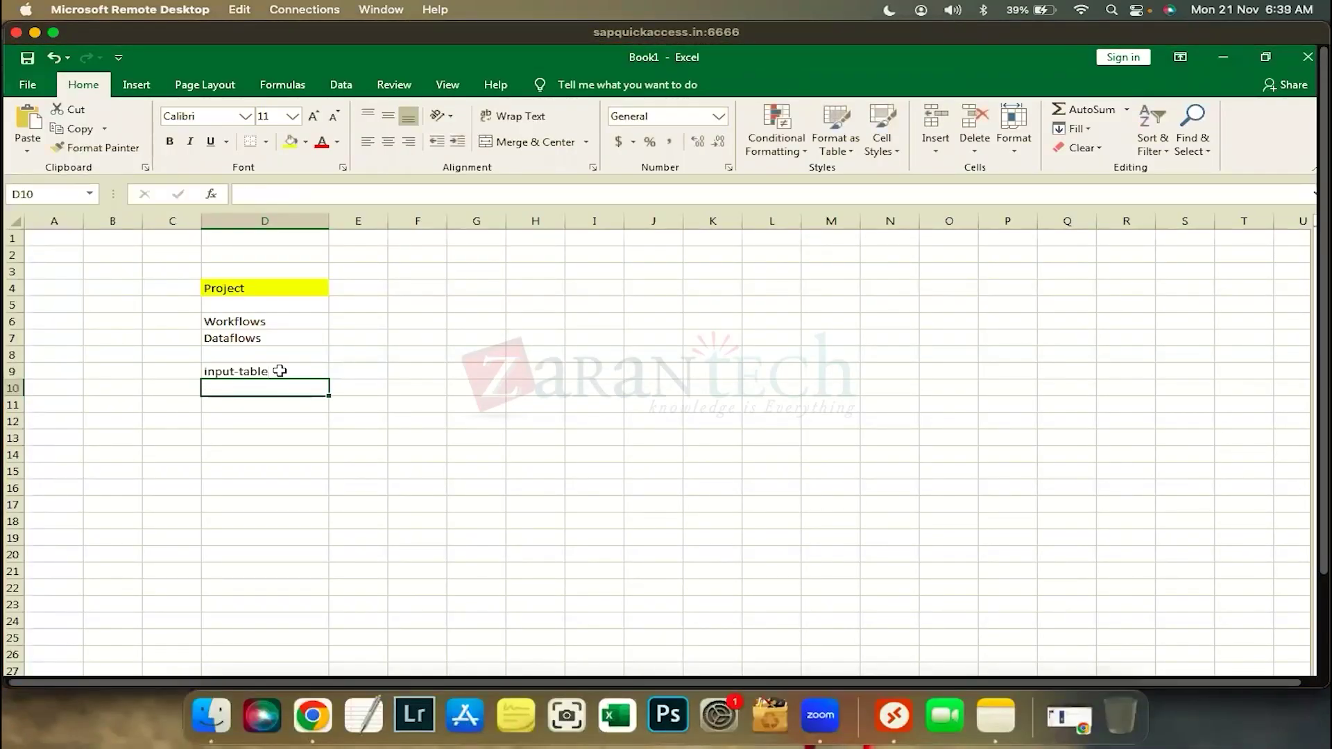
Enter "transformation" in cell D10 and "target-table/file" in cell D11.
type("transform")
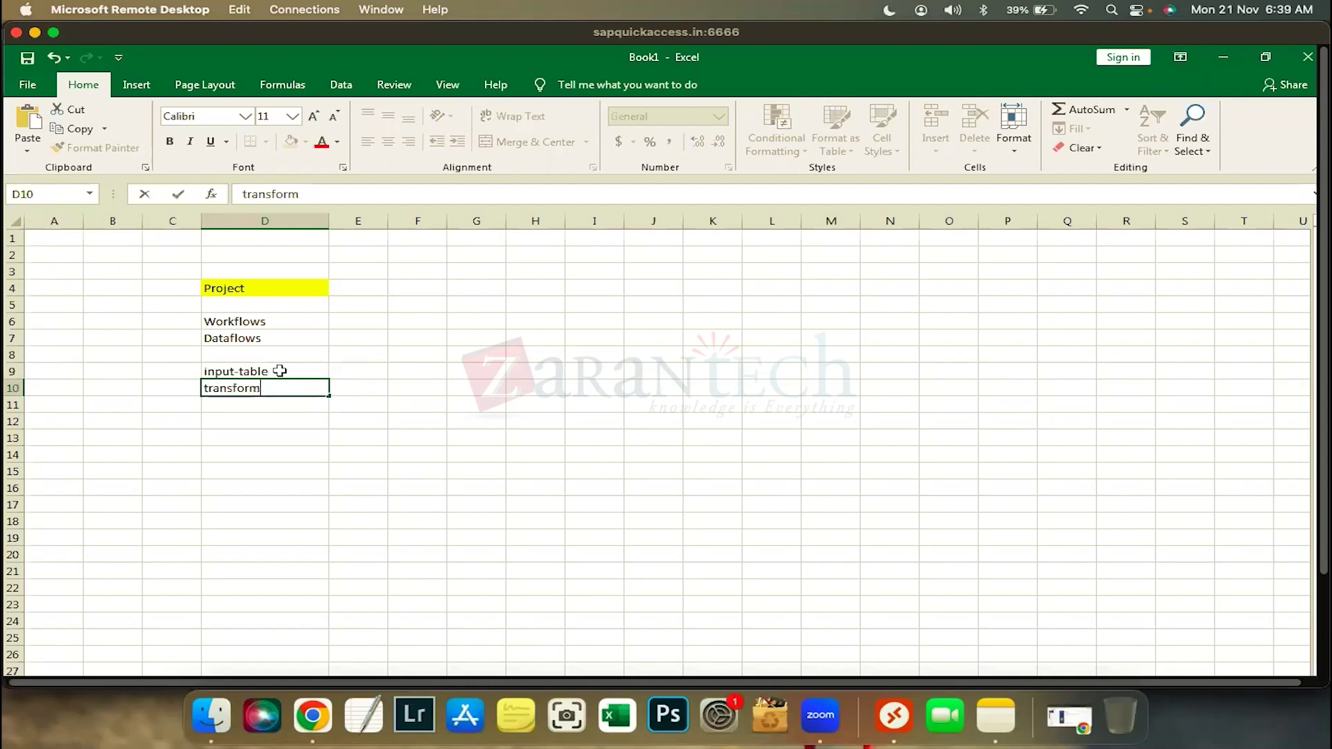
type("ation")
key("Return")
type("t")
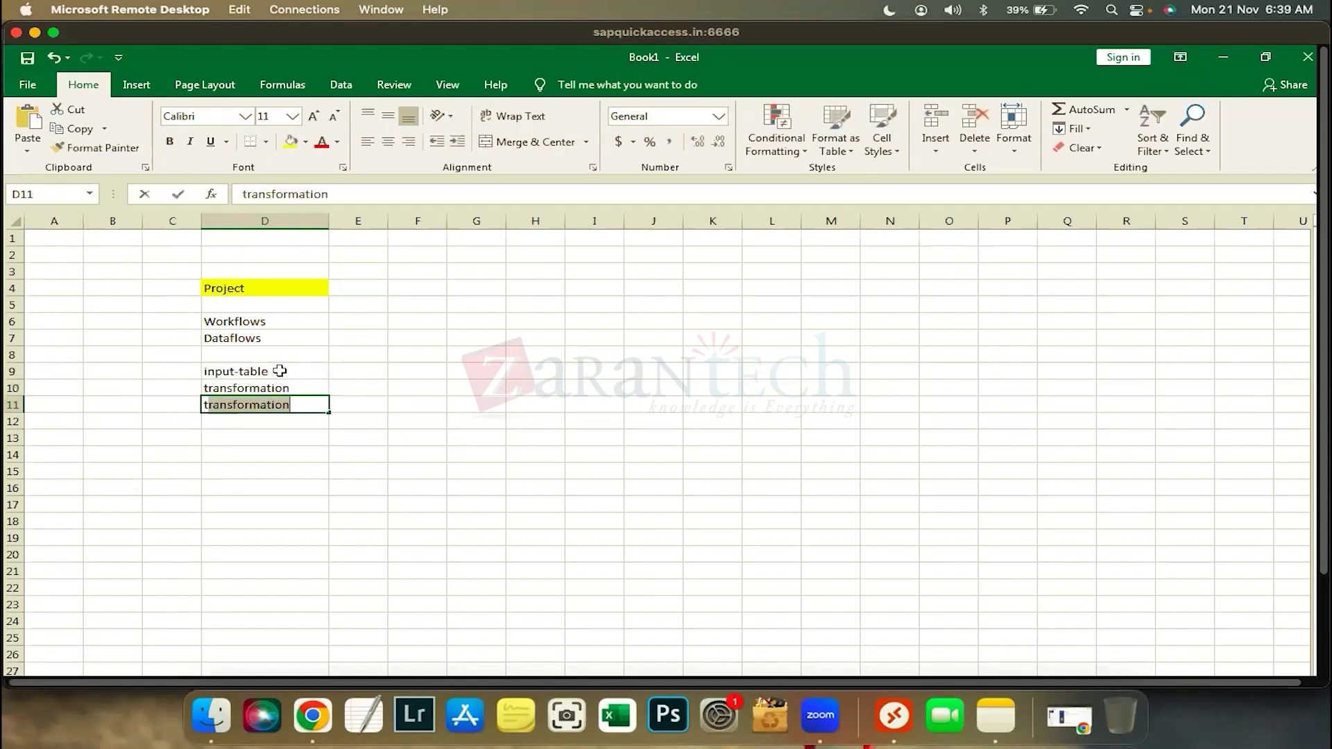
type("arget-t")
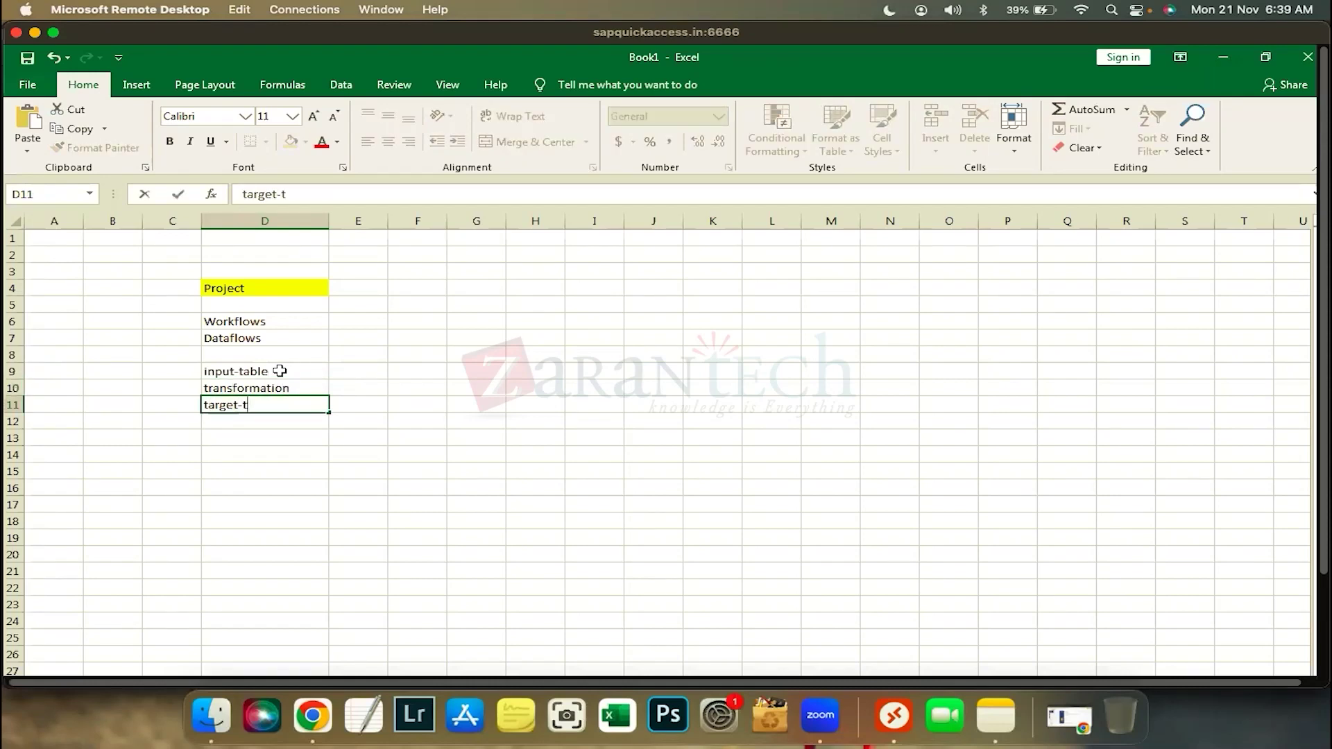
type("able/file")
Extend the text in cell D9 to "input-table/file" and fill cells D9 to D11 with yellow.
left_click(289, 373)
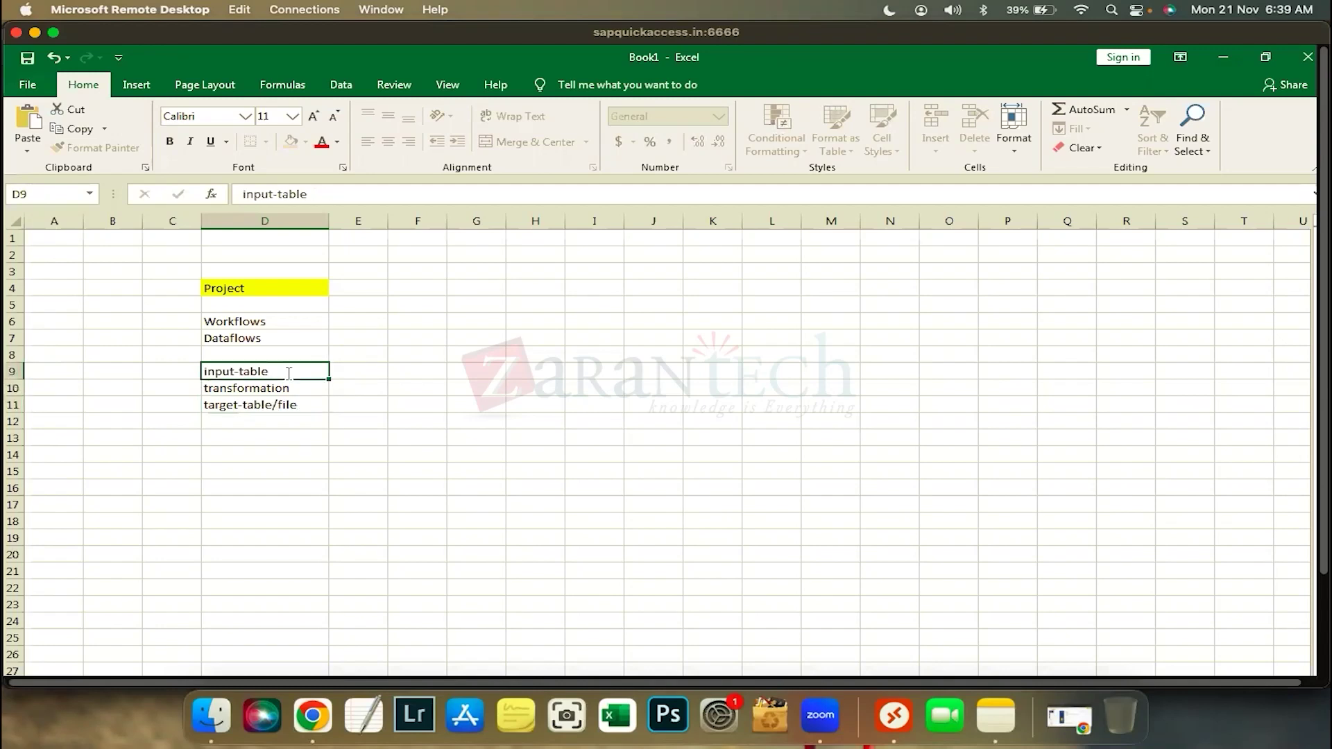
double_click(289, 373)
type("/file")
left_click_drag(285, 374, 284, 405)
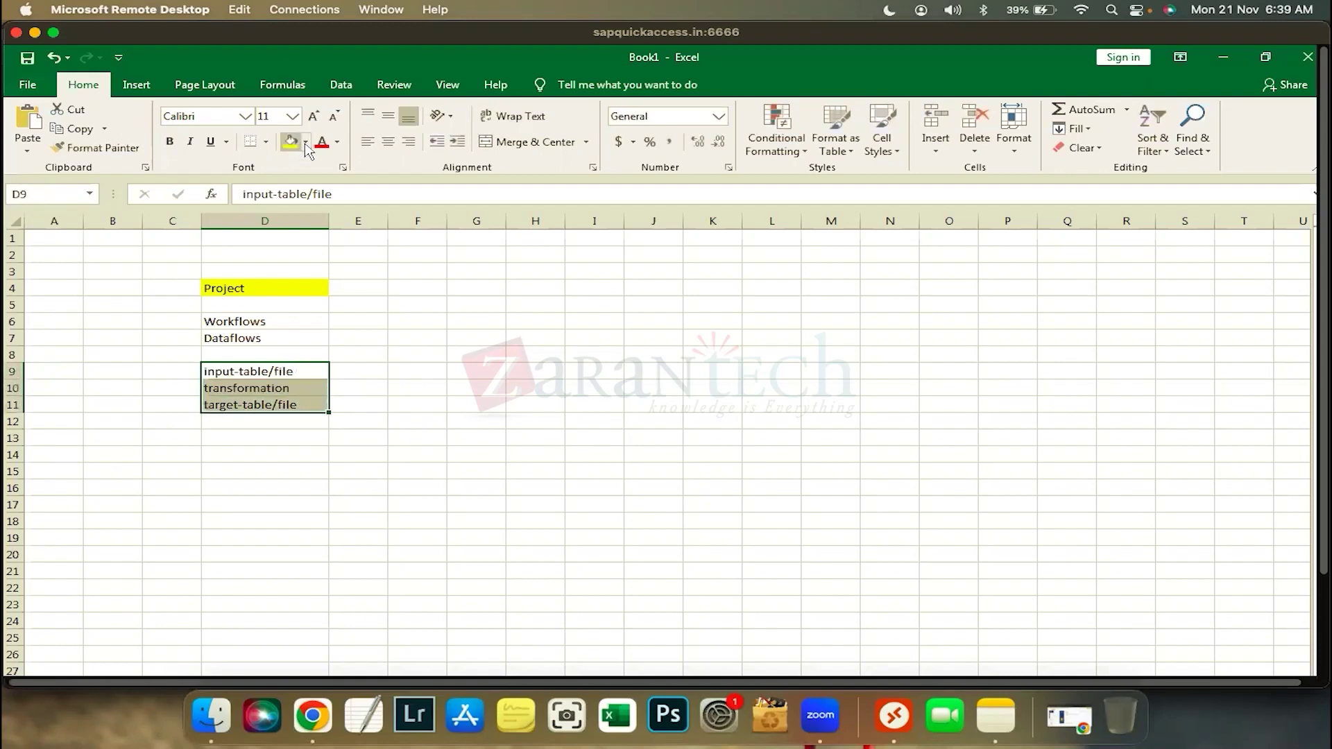
left_click(305, 143)
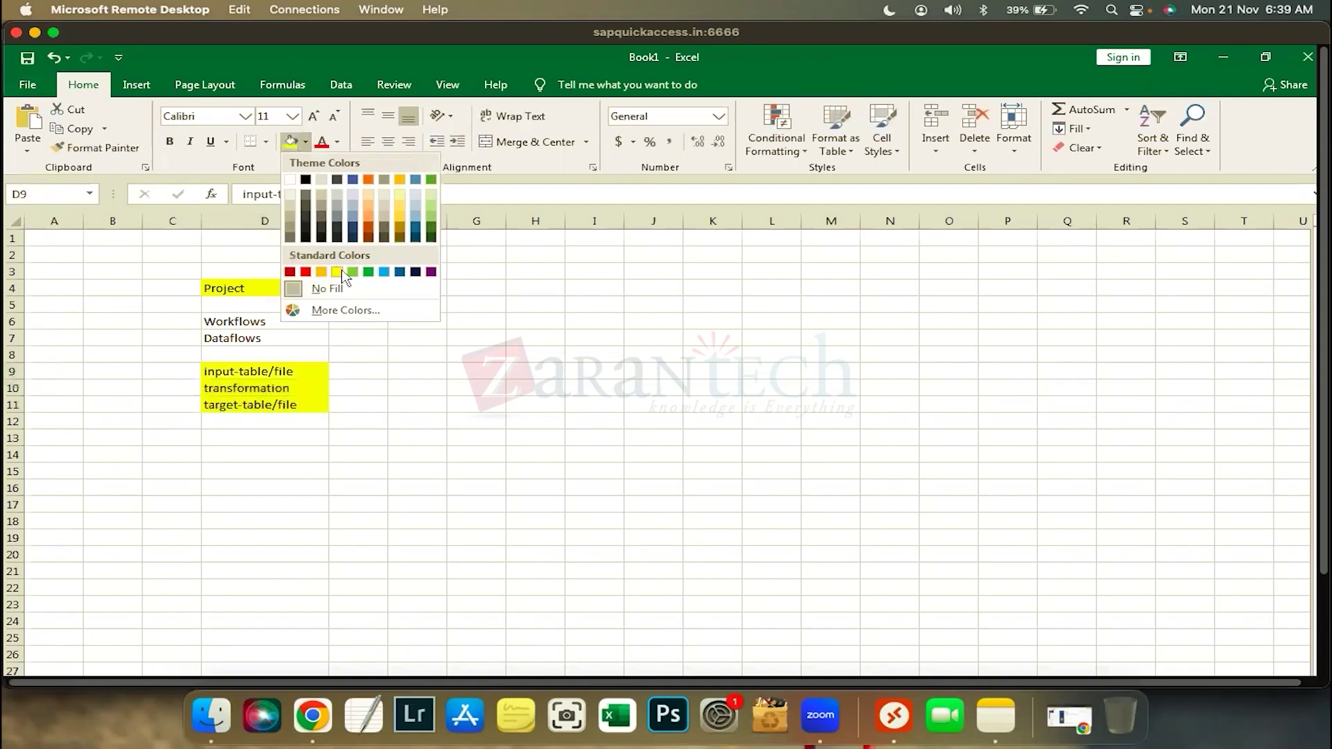
left_click(261, 338)
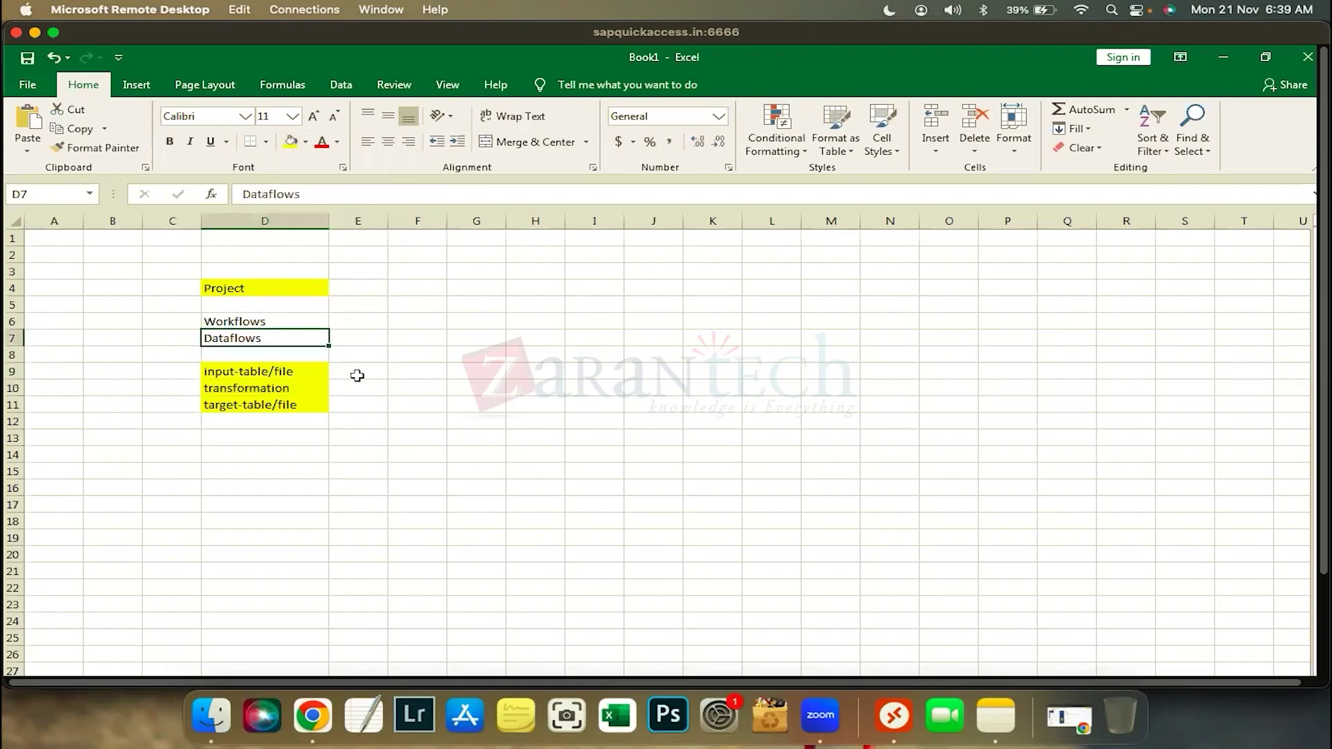
left_click(291, 374)
left_click(277, 389)
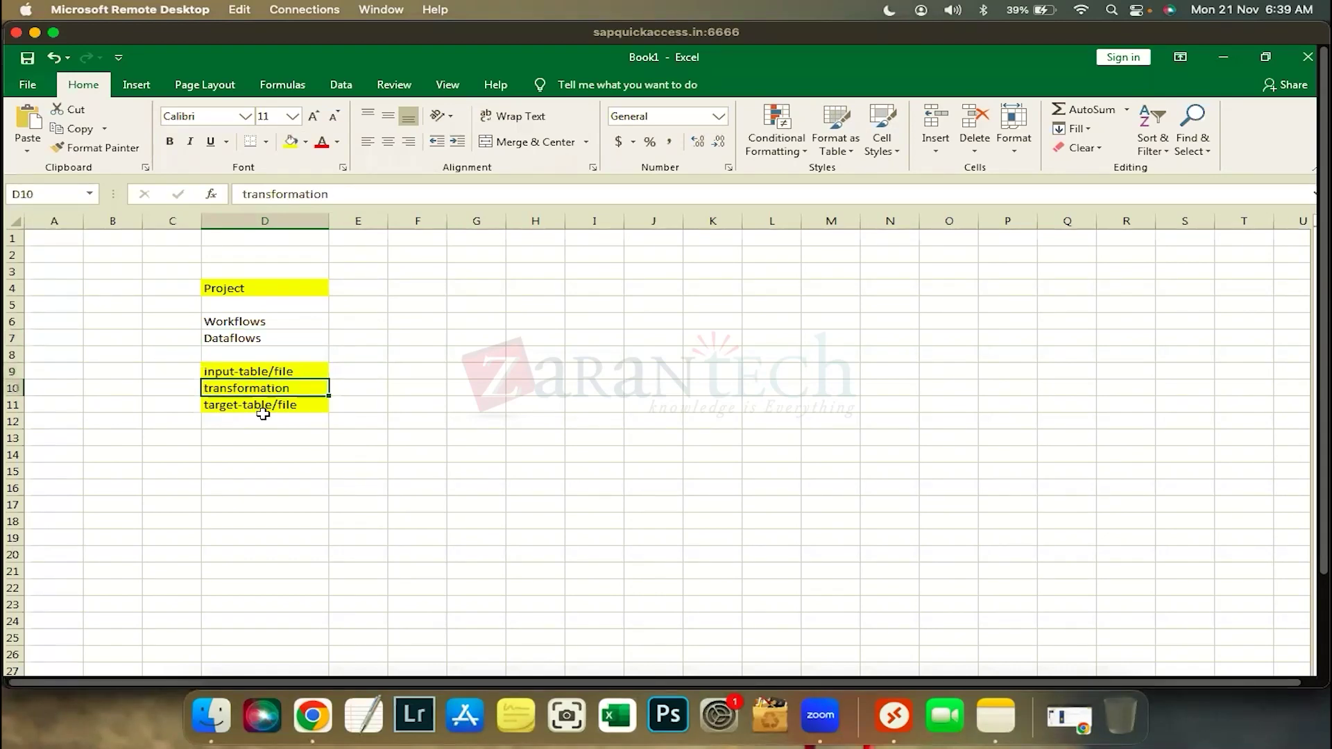
left_click(257, 407)
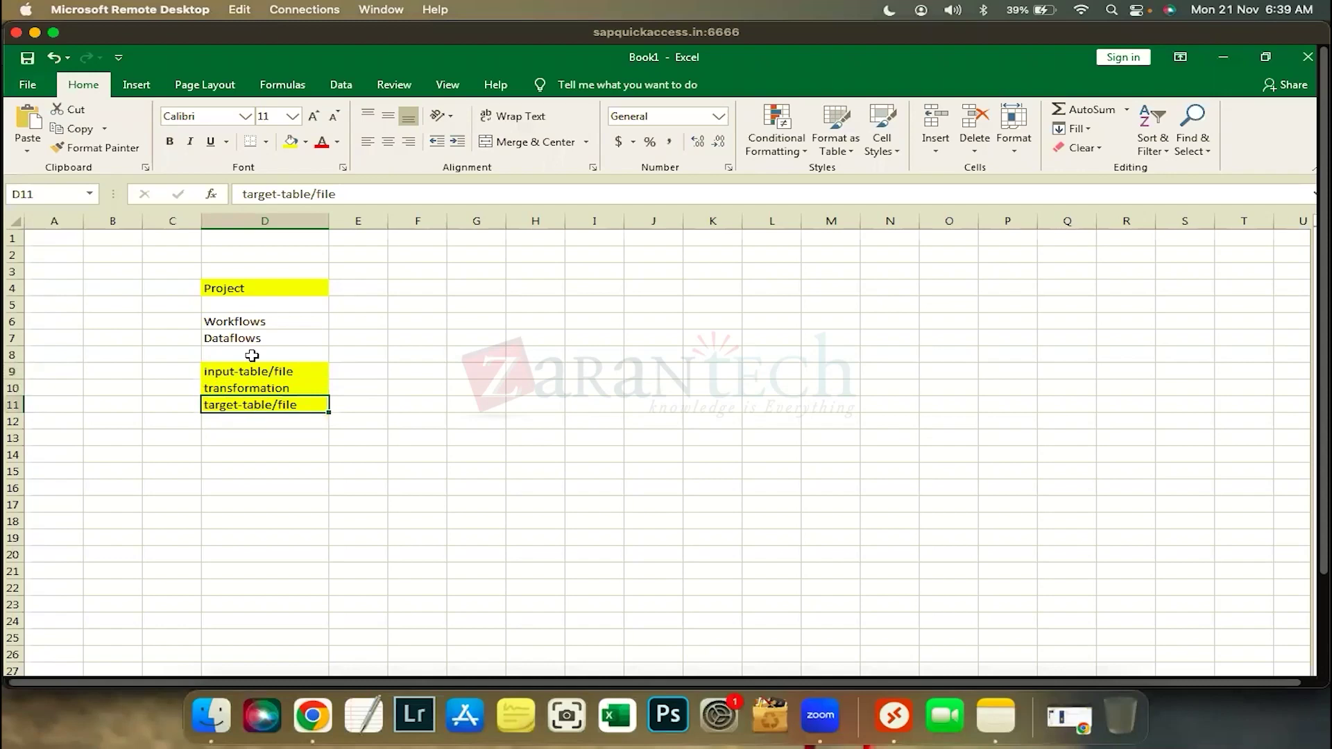
left_click_drag(248, 372, 249, 402)
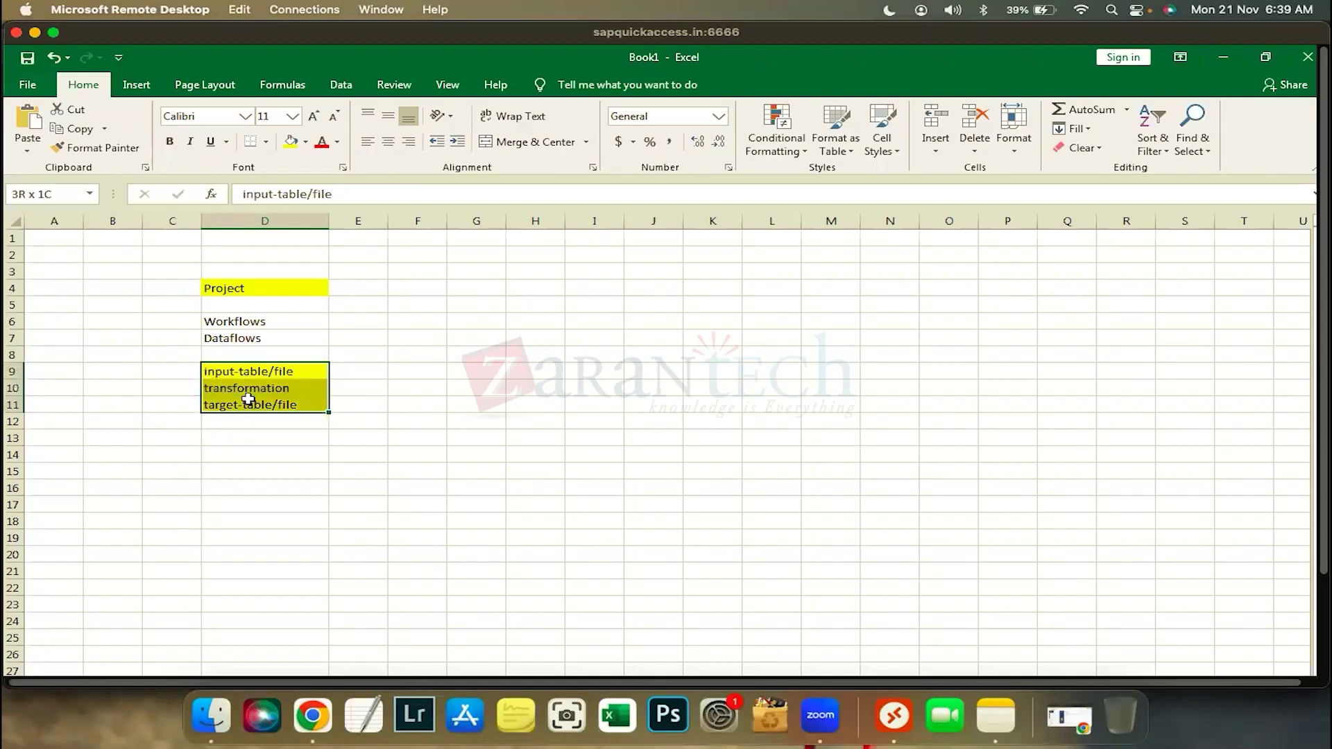
Enter "JOB" in cell D5, between Project and Workflows.
left_click(240, 338)
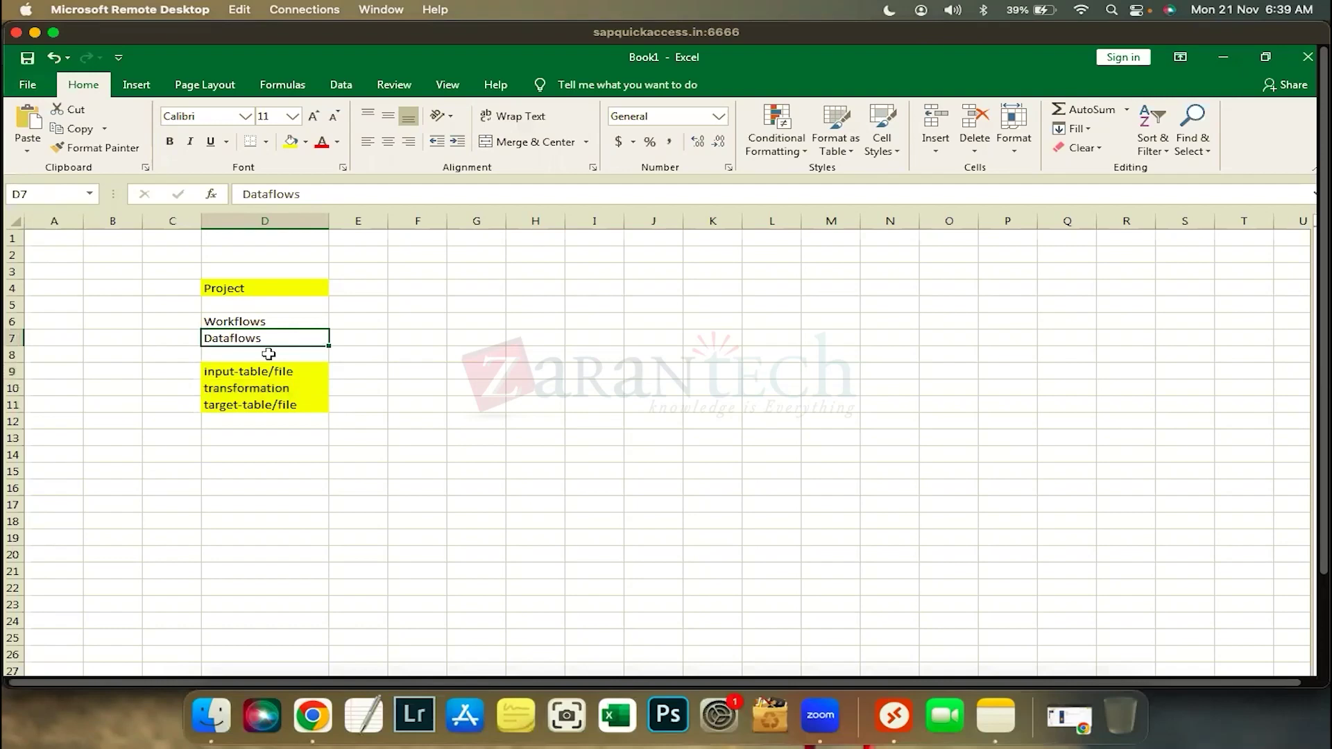
key("Up")
key("Up")
type("jo")
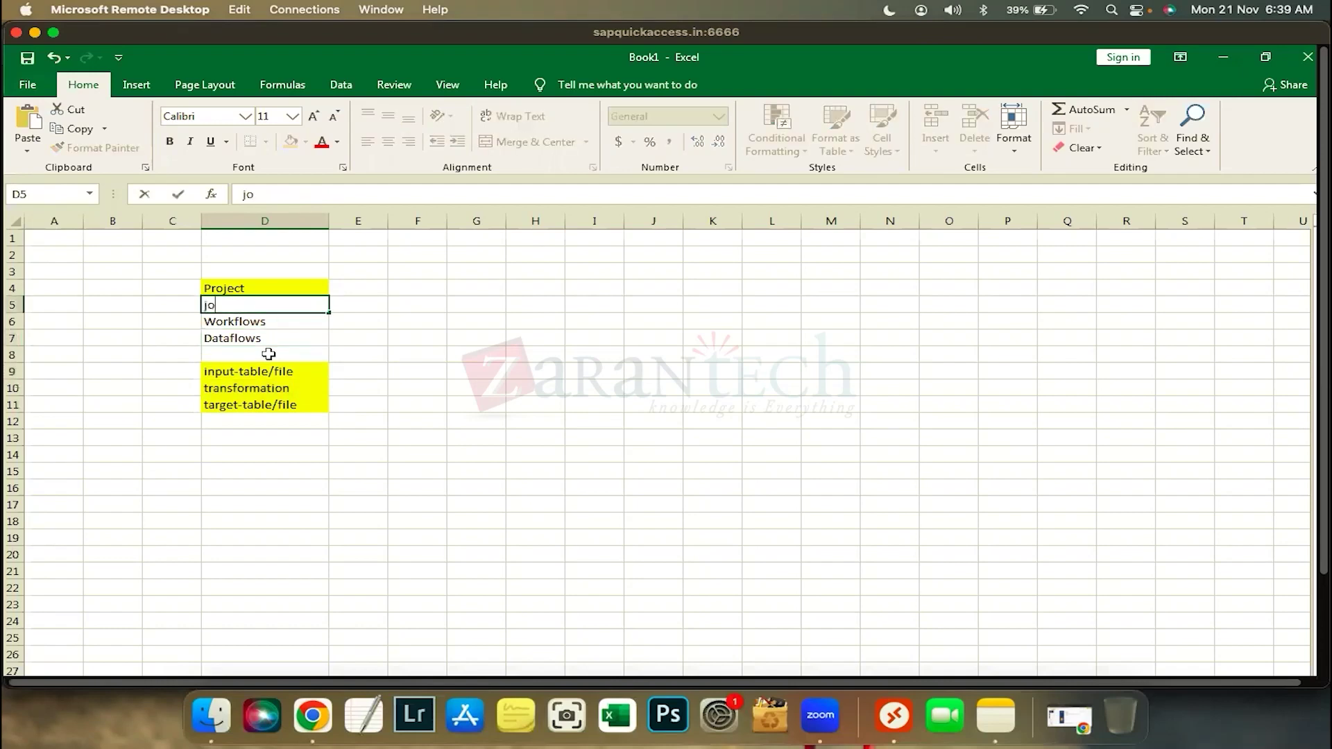
key("BackSpace")
key("BackSpace")
type("JOB")
left_click(437, 338)
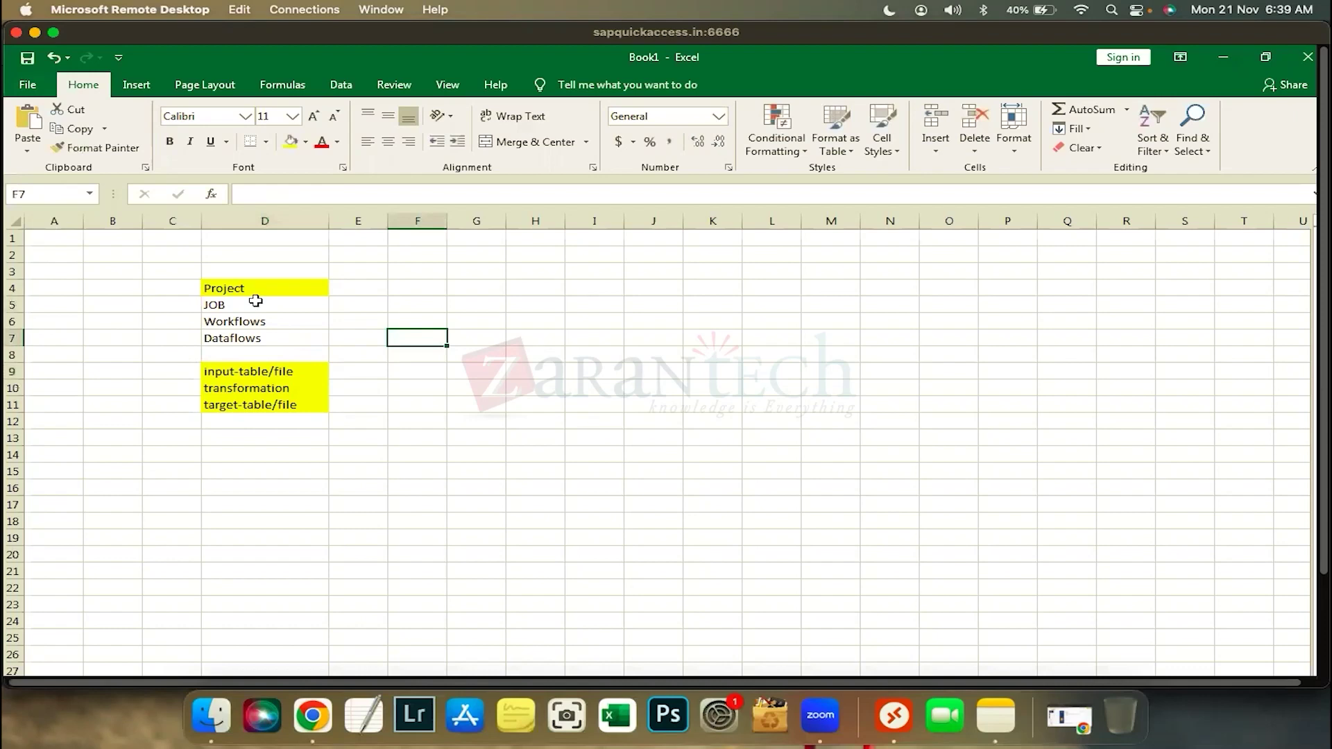
left_click(256, 301)
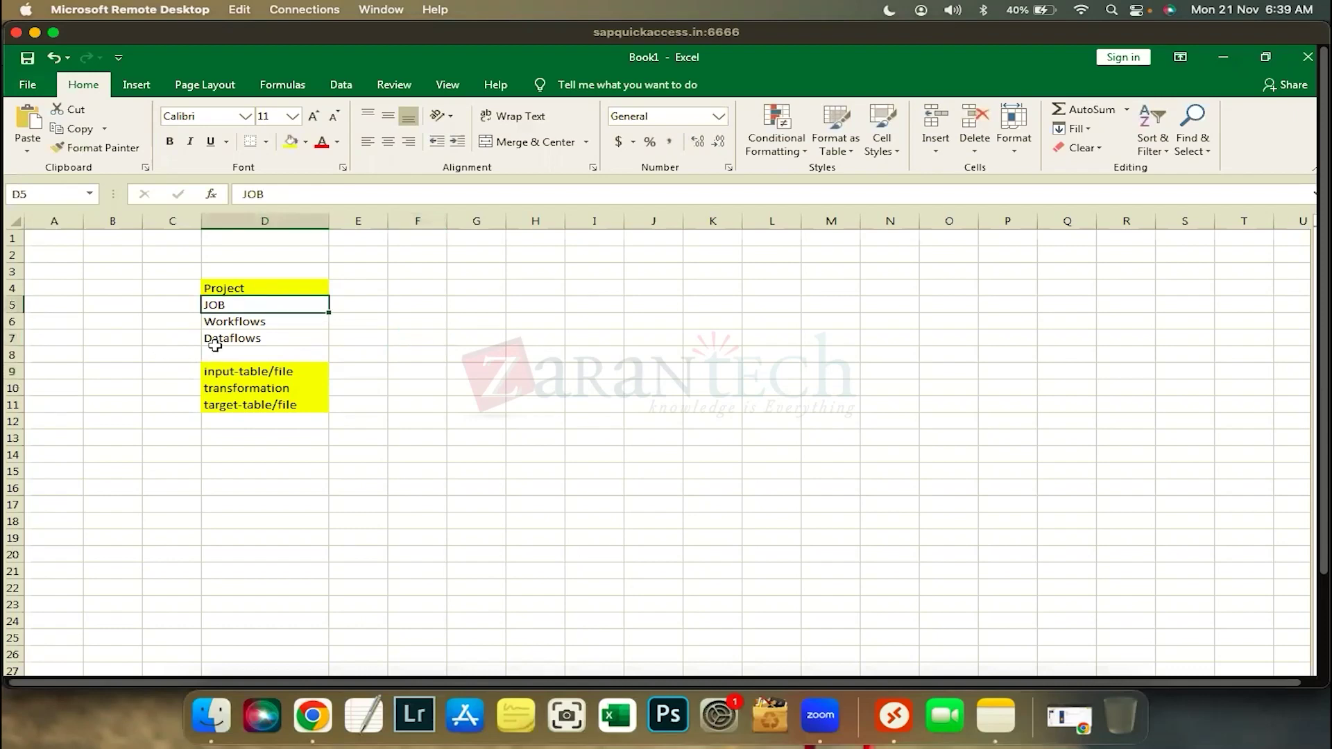
left_click(250, 340)
left_click(255, 321)
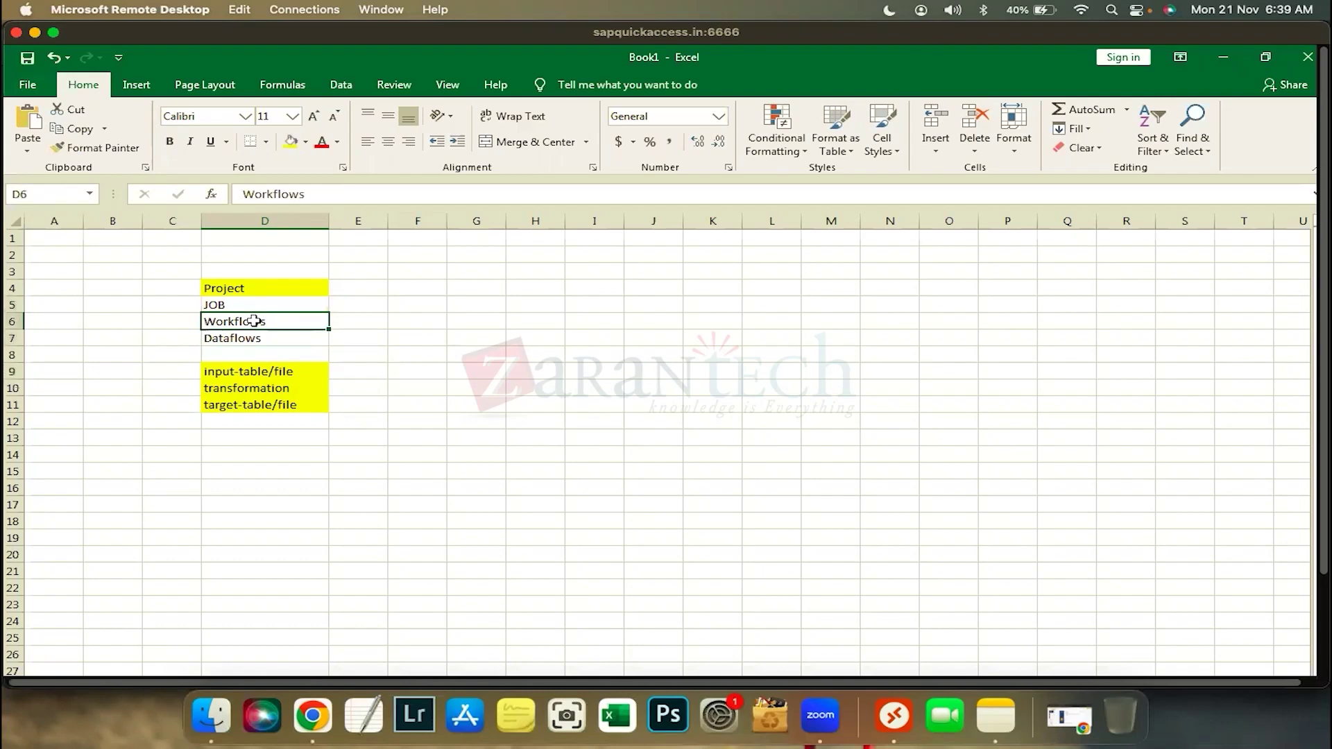
left_click_drag(258, 373, 257, 404)
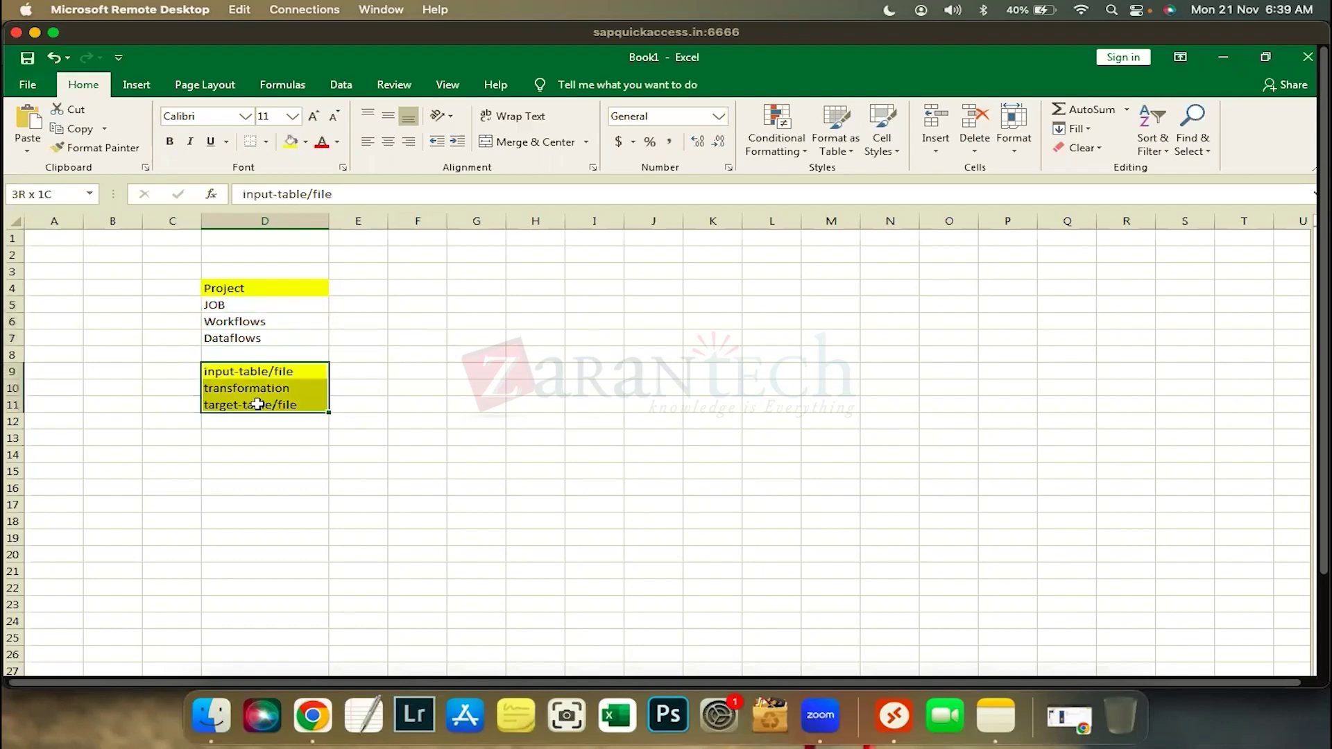
left_click(258, 338)
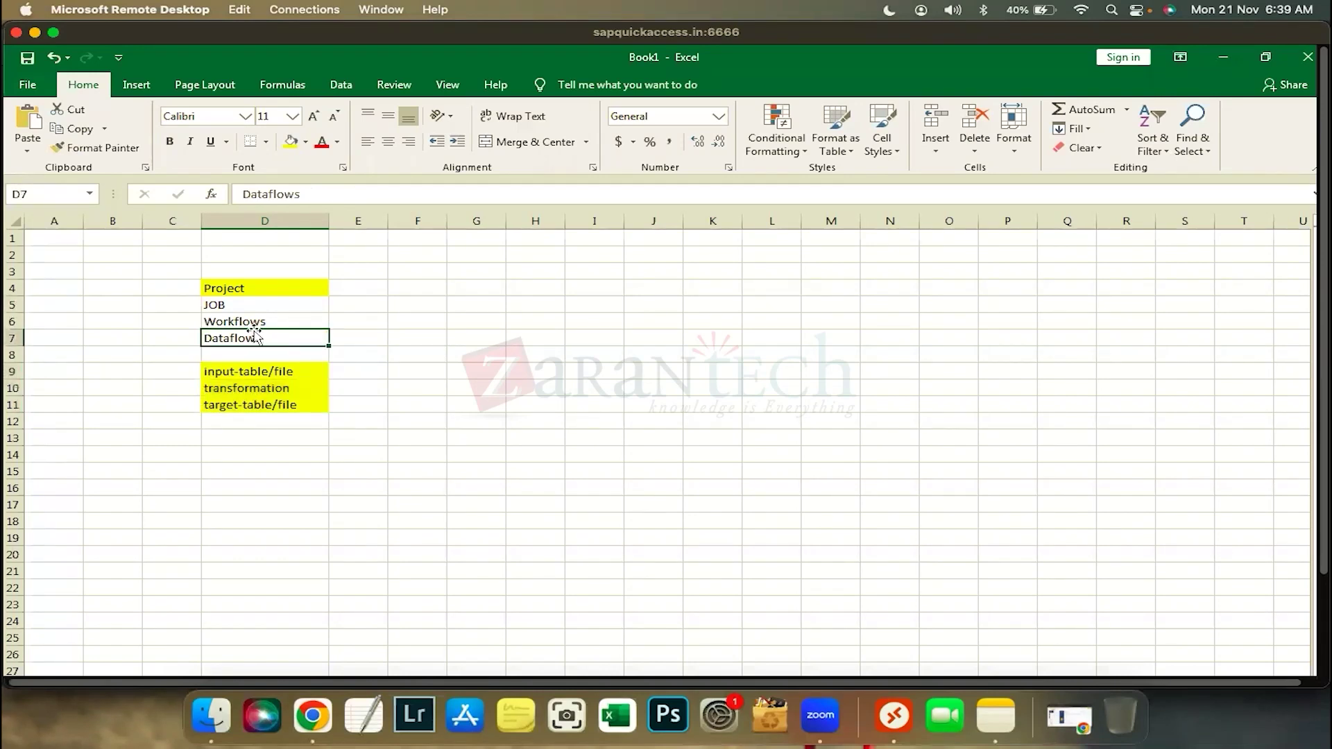
left_click(254, 322)
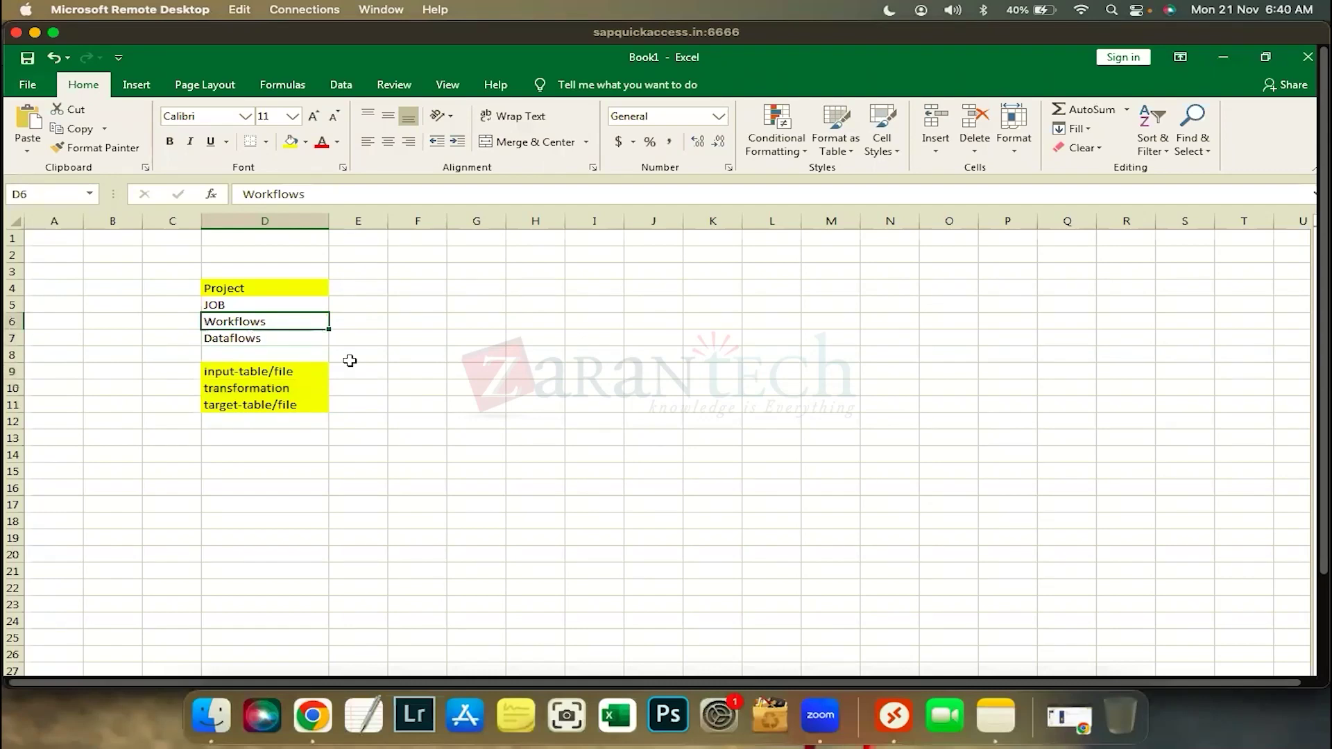
Copy the Dataflows entry from cell D7 into cells E7, F7, G7 and H7.
key("Down")
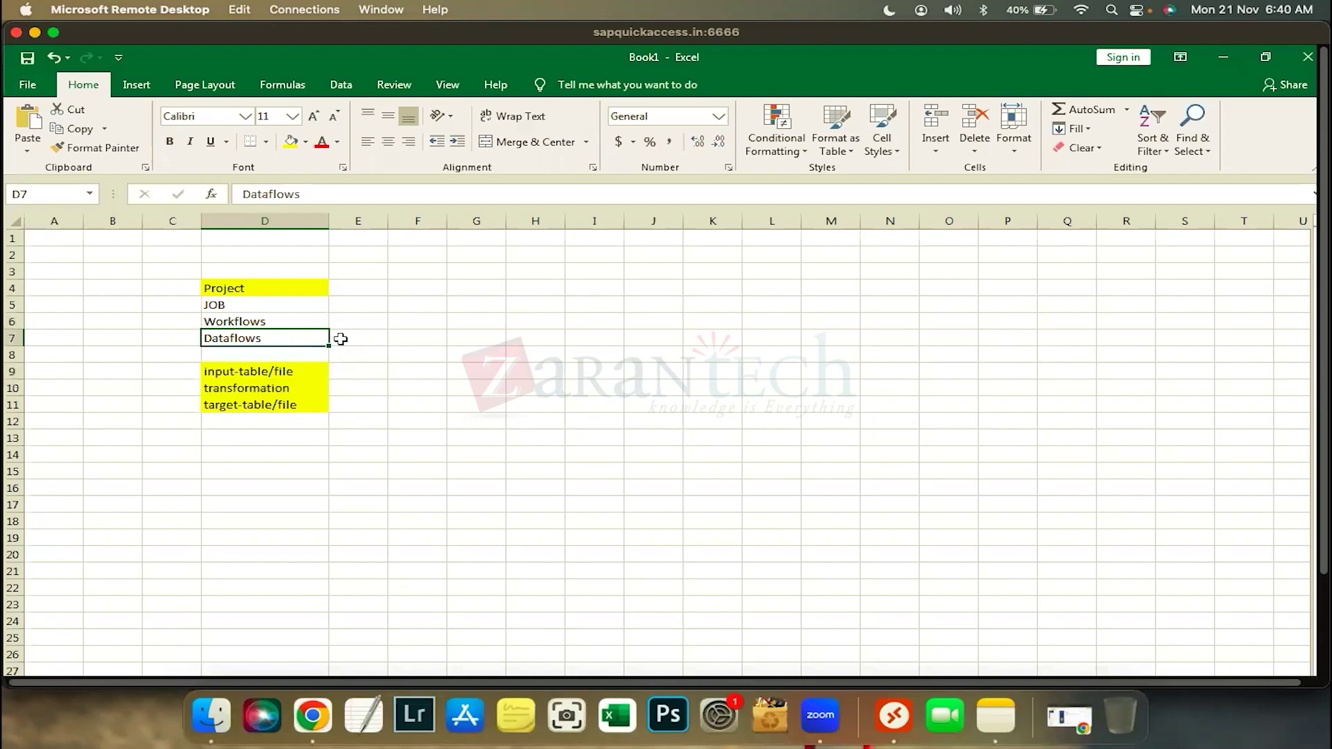
key("ctrl+c")
left_click(378, 342)
key("ctrl+v")
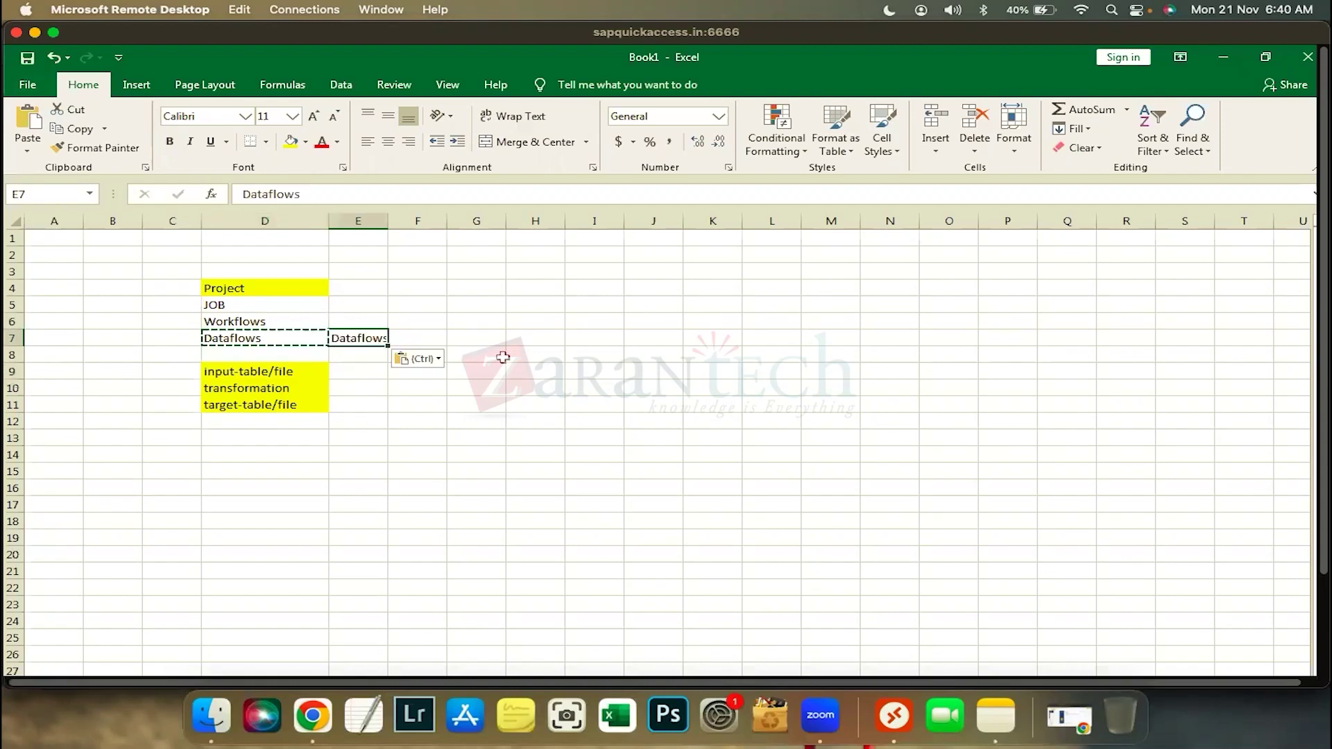
key("Right")
key("ctrl+v")
key("Right")
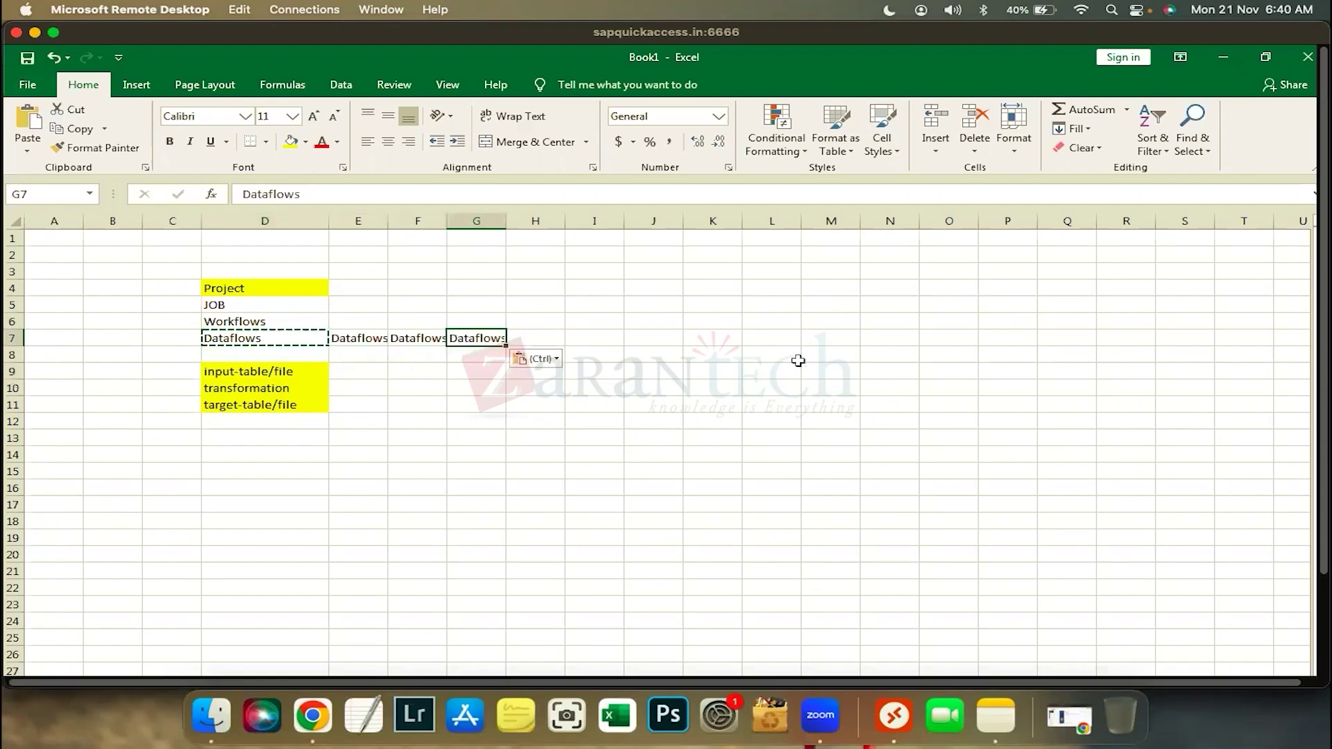
key("ctrl+v")
key("Right")
key("ctrl+v")
key("Right")
key("Right")
key("Right")
key("Right")
key("Down")
key("Down")
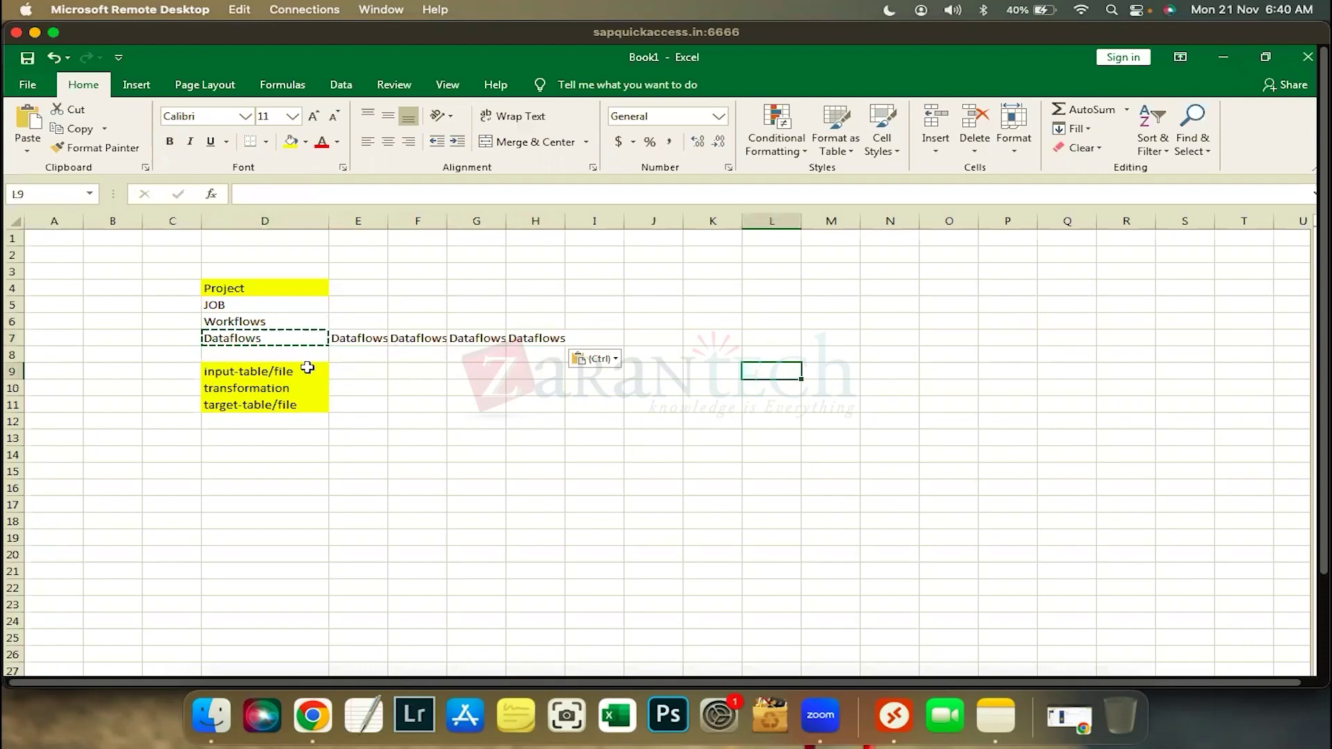
left_click_drag(305, 372, 290, 404)
left_click_drag(292, 340, 567, 344)
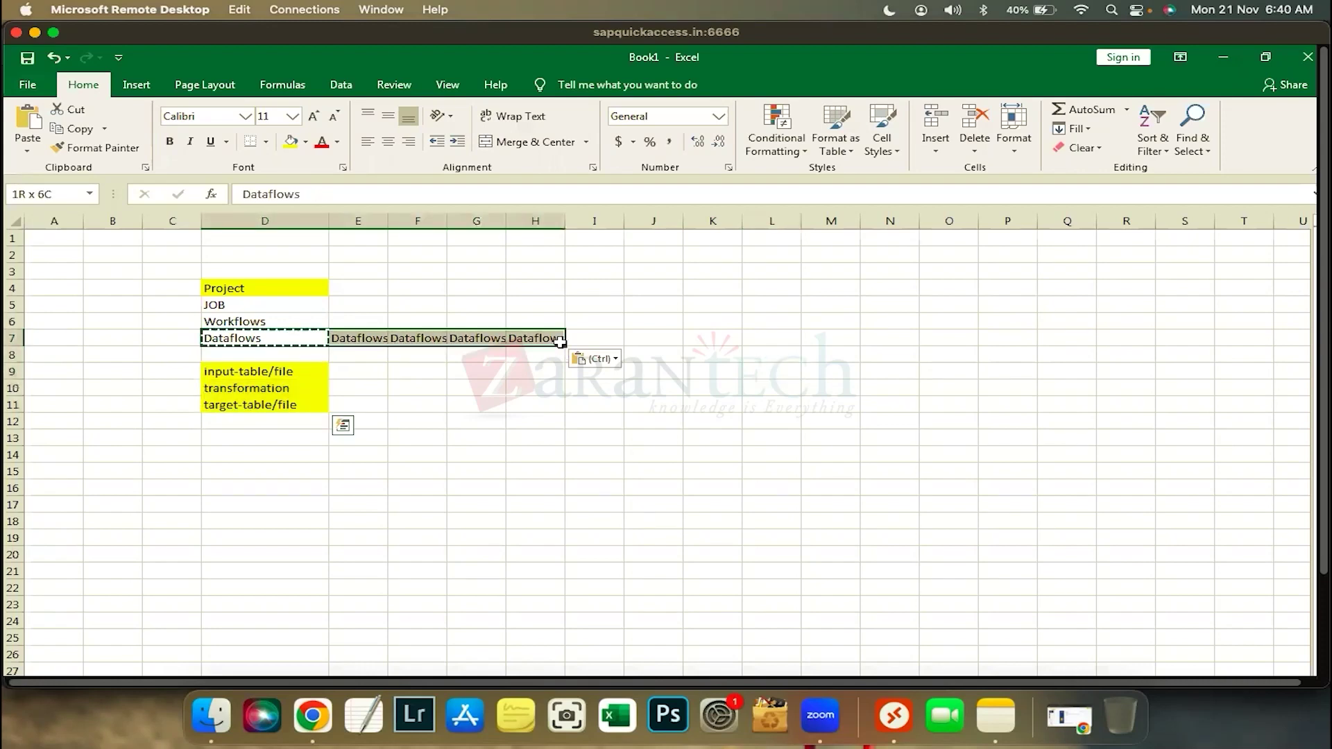
left_click(308, 320)
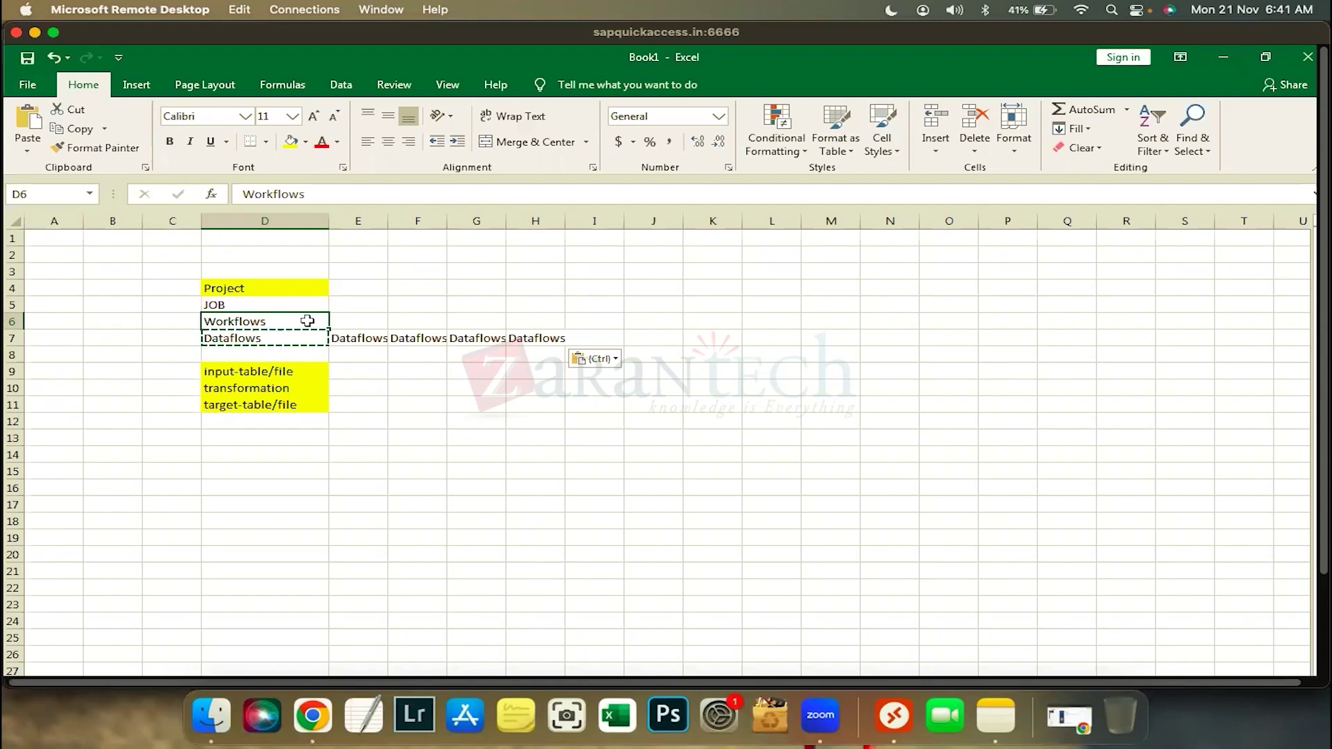
left_click(323, 386)
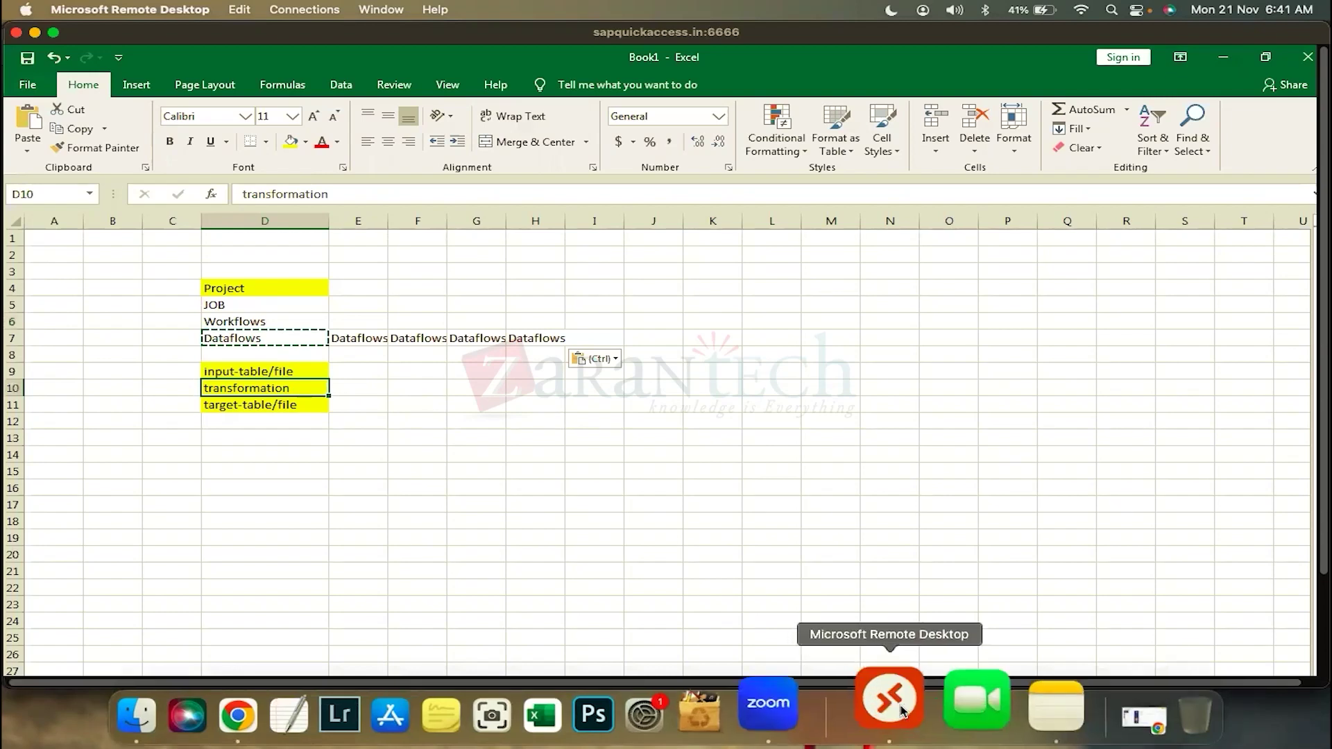
left_click(808, 507)
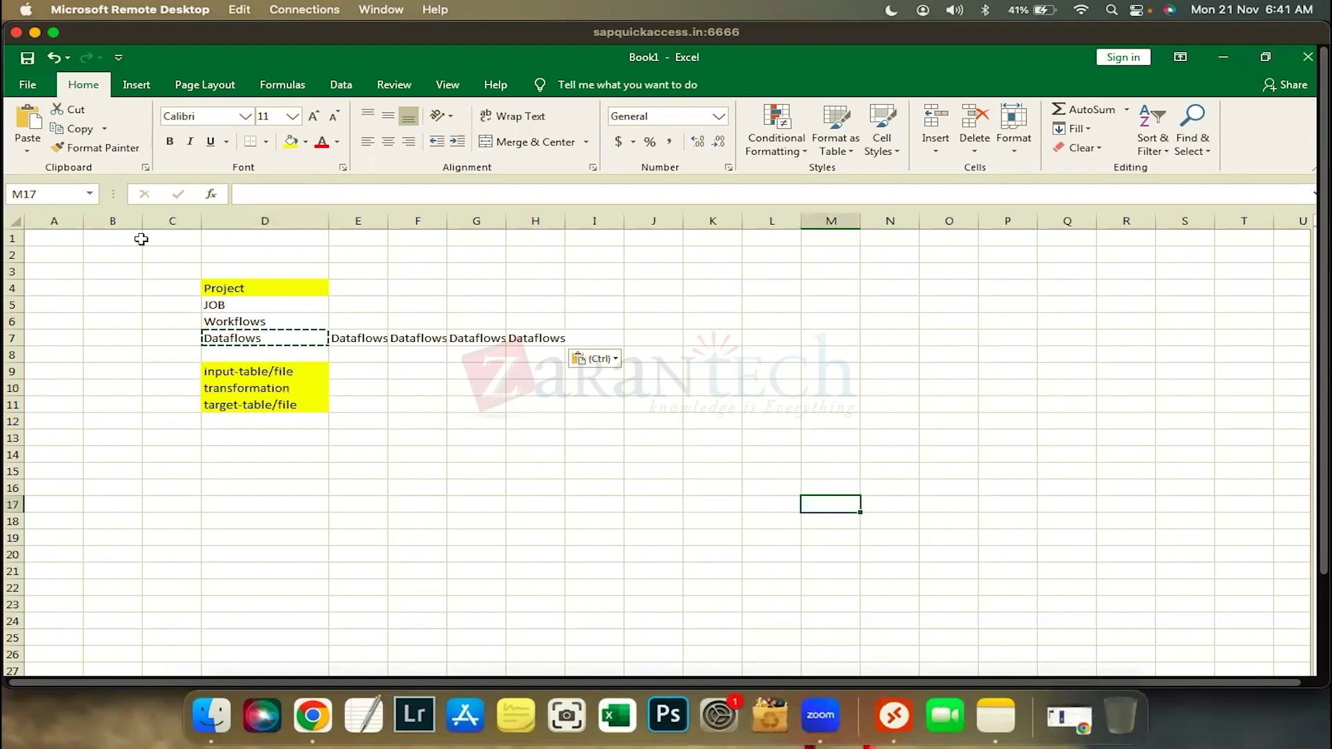
left_click_drag(139, 239, 624, 452)
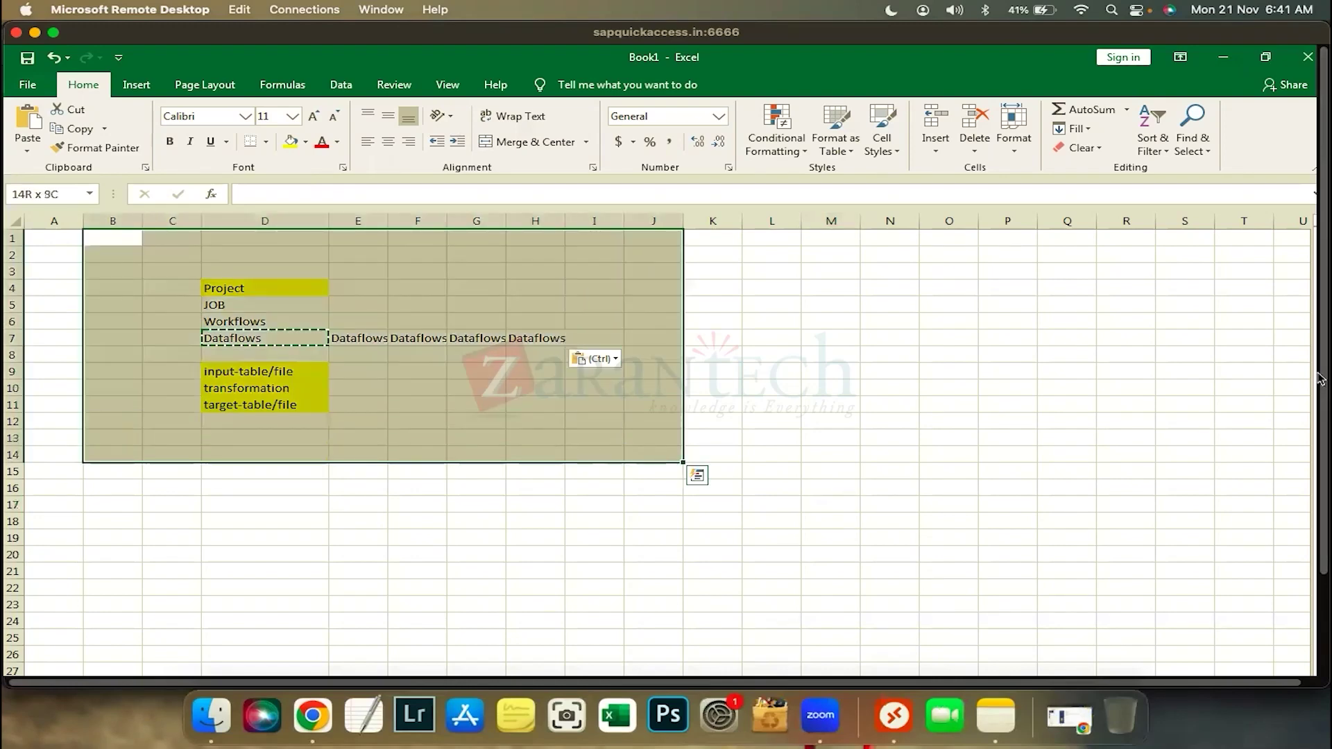
Switch to SAP Data Services Designer, open the existing training project from the object library, and shrink the library to enlarge the project area.
left_click_drag(1323, 382, 1321, 466)
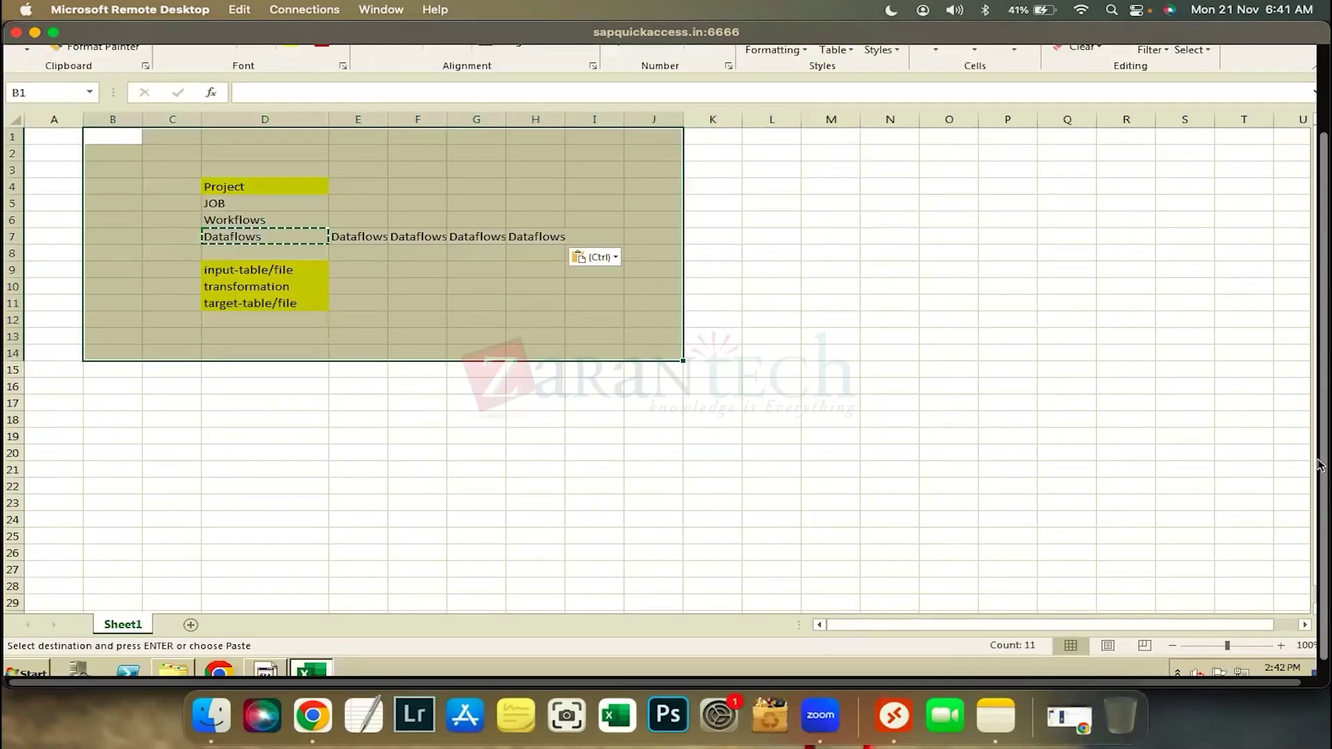
left_click(276, 669)
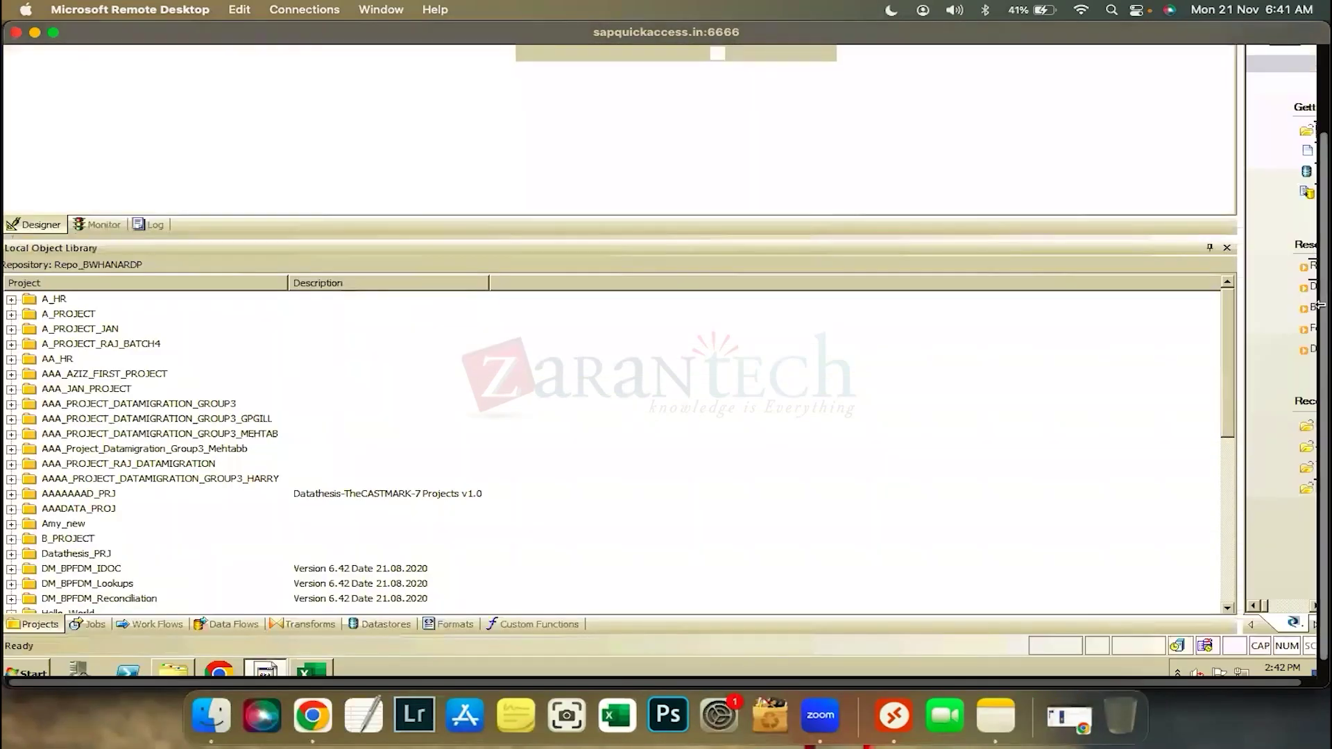
left_click_drag(1321, 225, 1320, 321)
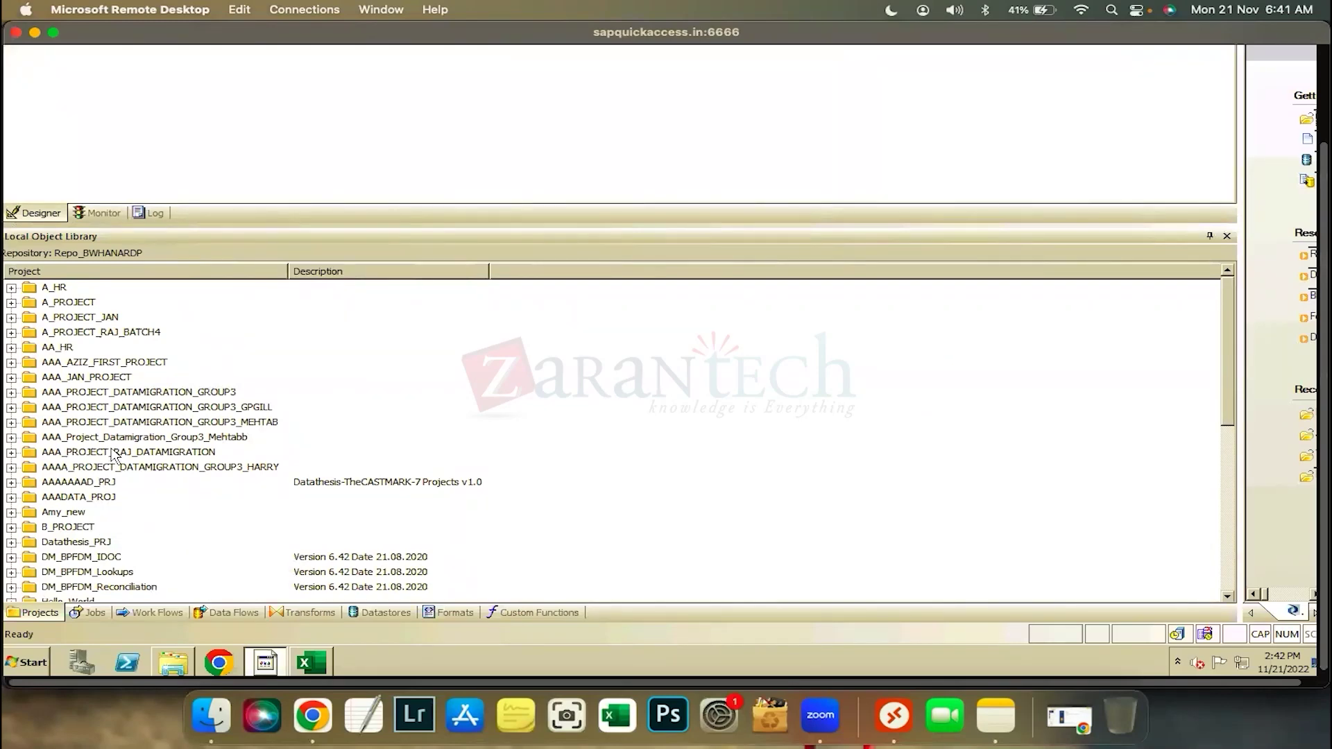
scroll(113, 457, "down", 2)
scroll(113, 457, "up", 2)
scroll(113, 458, "down", 2)
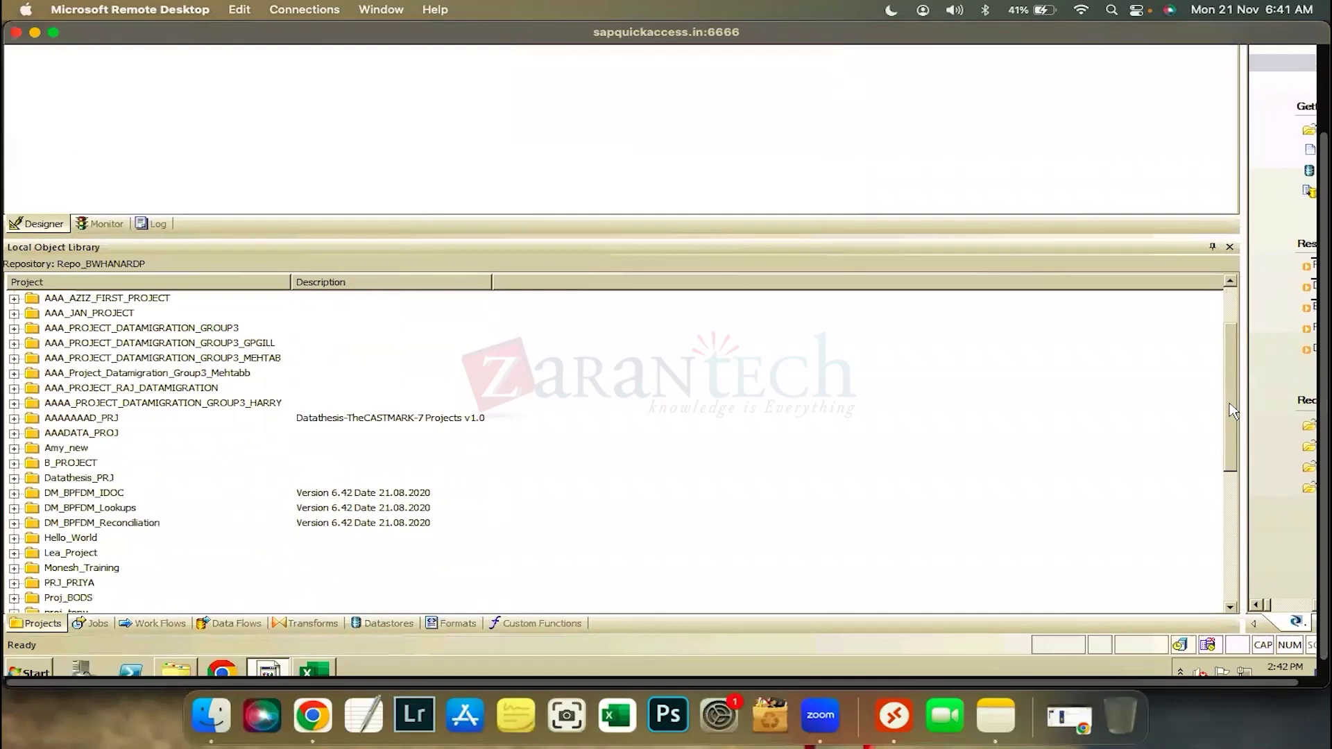
left_click(106, 567)
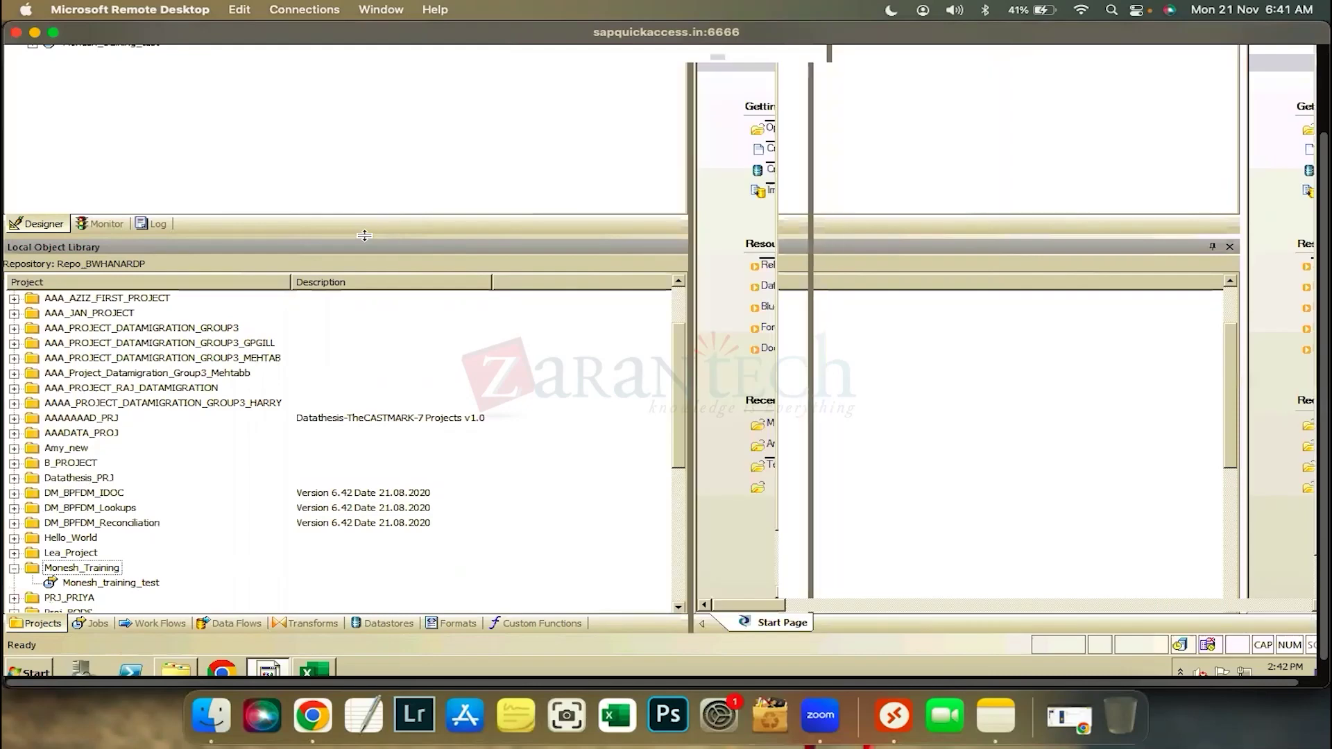
left_click_drag(364, 236, 365, 235)
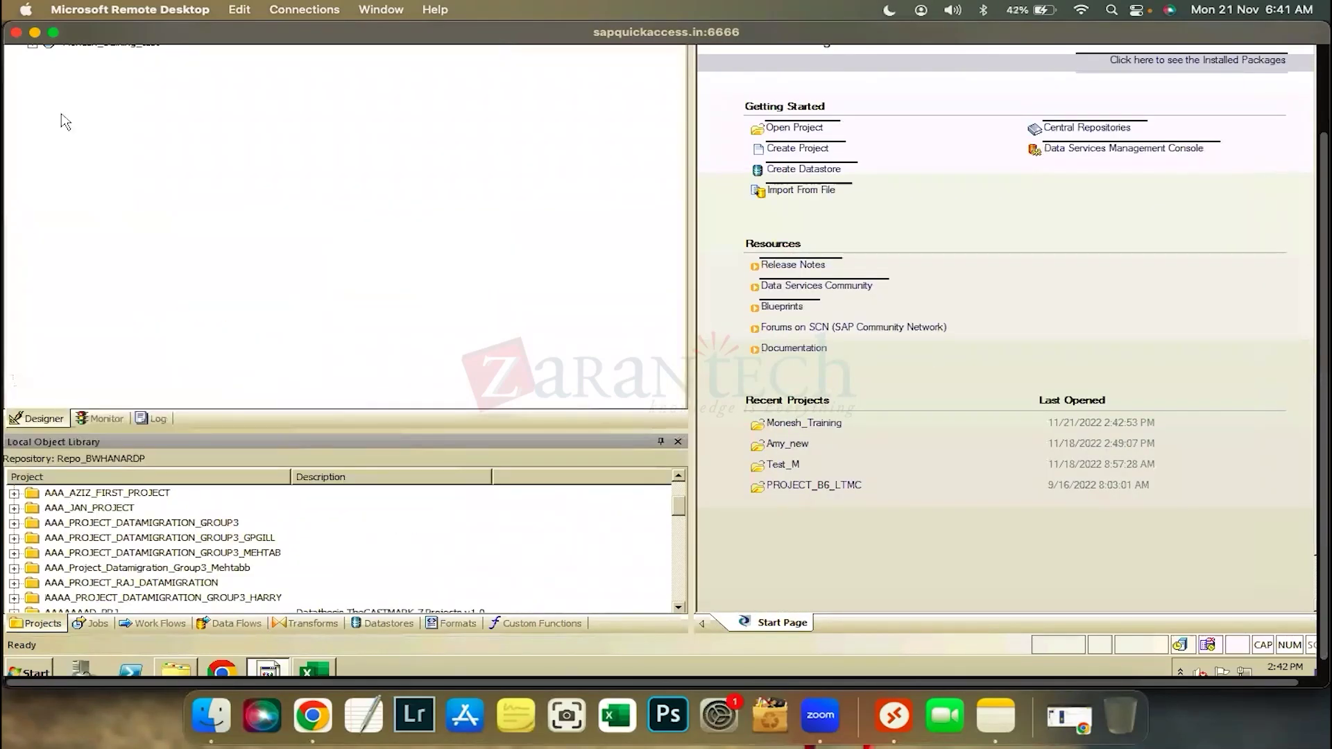
Create a batch job named DAY2_WKF_DLF in the open training project.
right_click(54, 208)
left_click(98, 216)
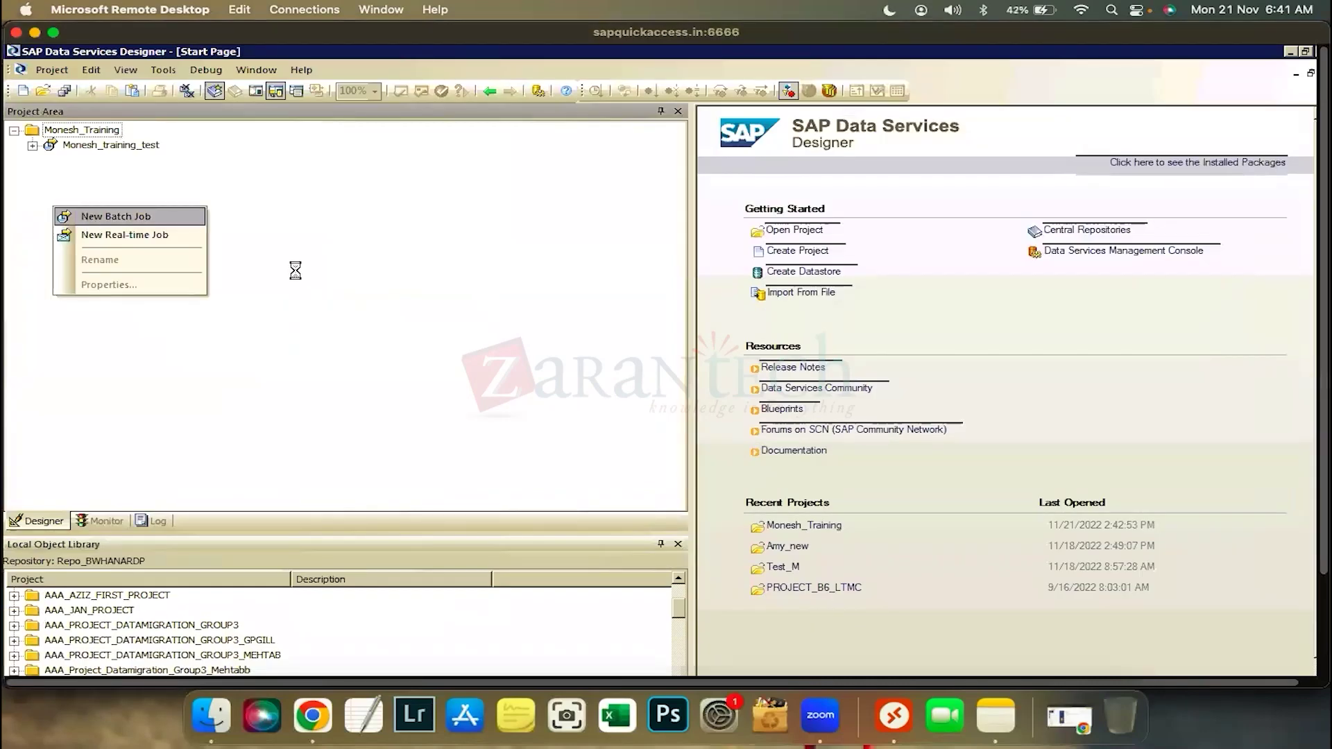
type("DAY")
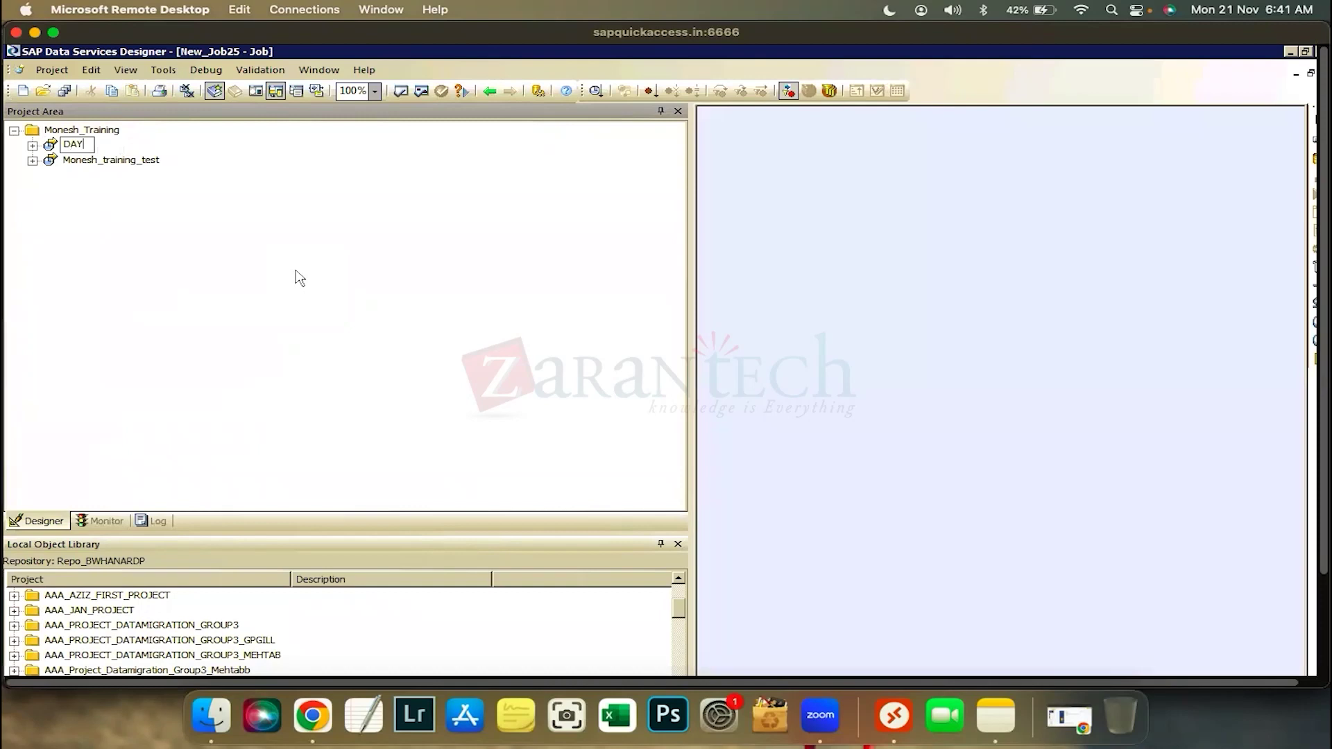
type("2_WKF_DLF")
left_click(143, 146)
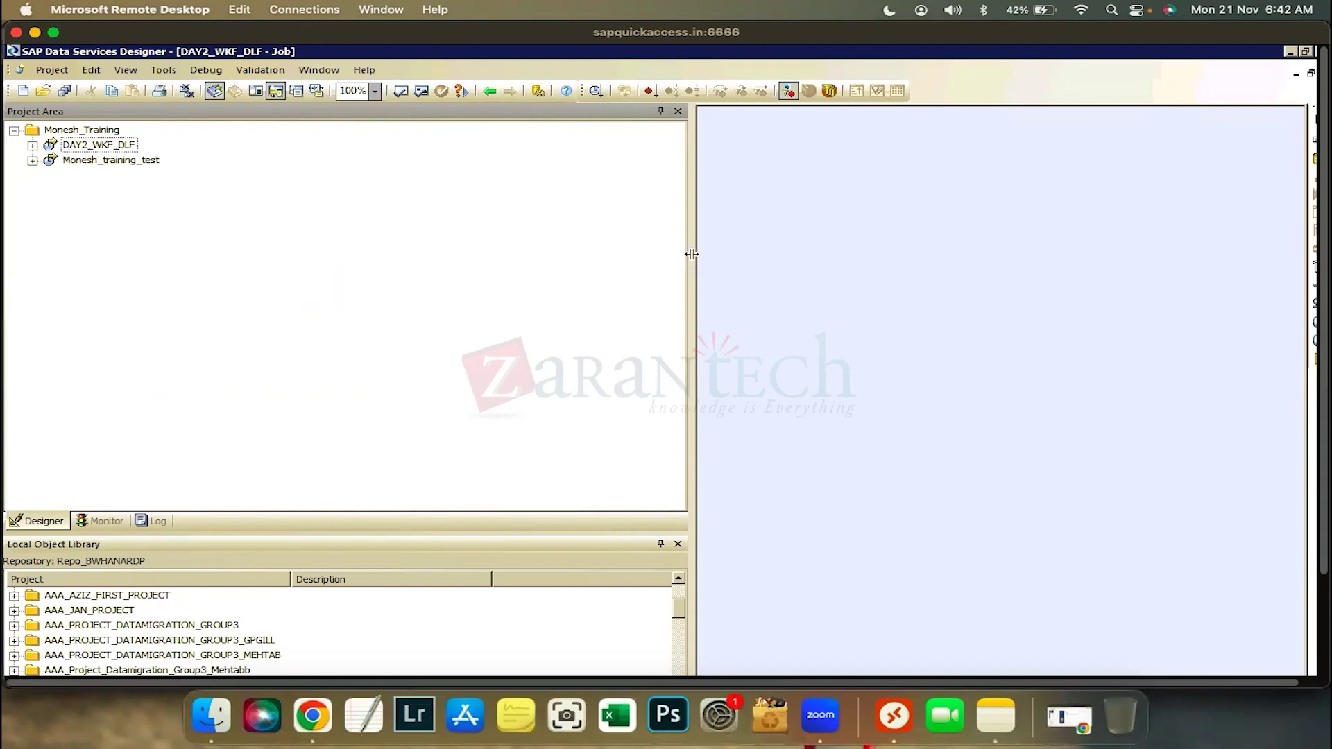
Widen the job workspace and add a work flow named WORKFLOW1 to the DAY2_WKF_DLF job.
left_click_drag(693, 261, 253, 261)
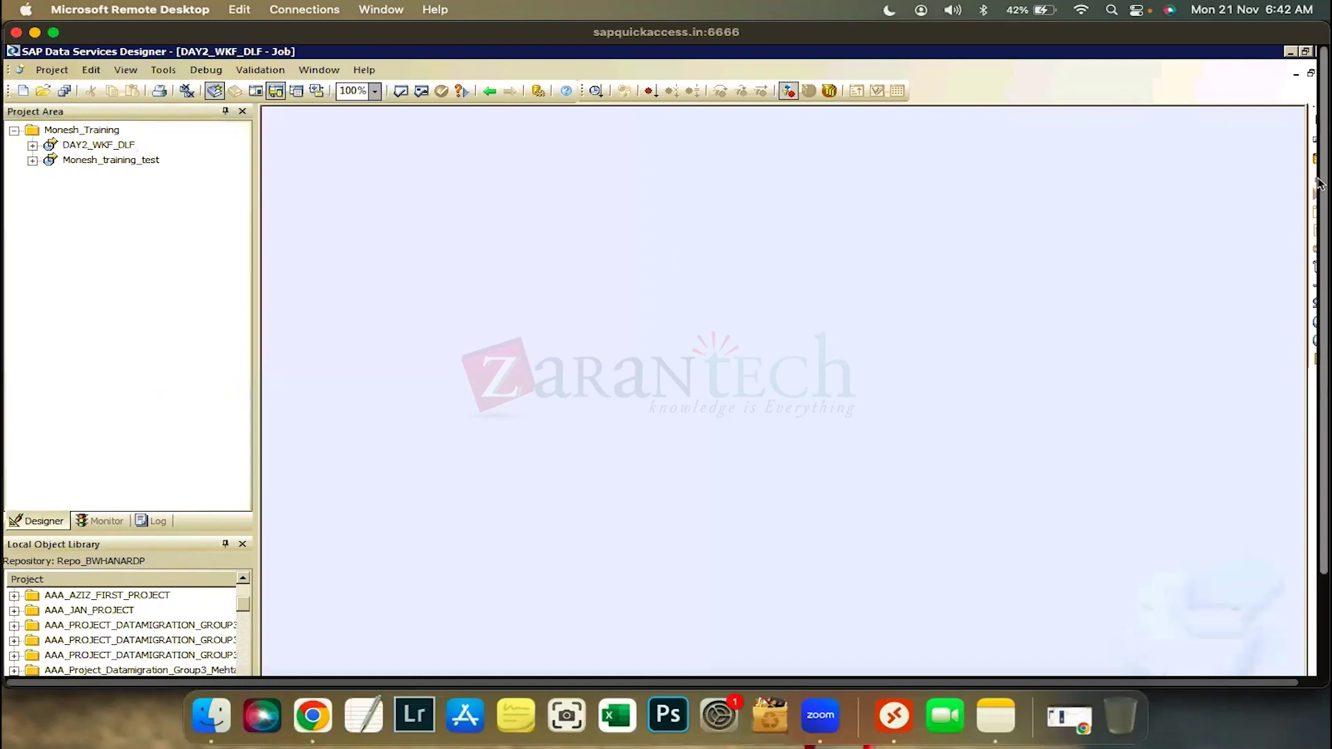
left_click(1304, 139)
left_click(555, 229)
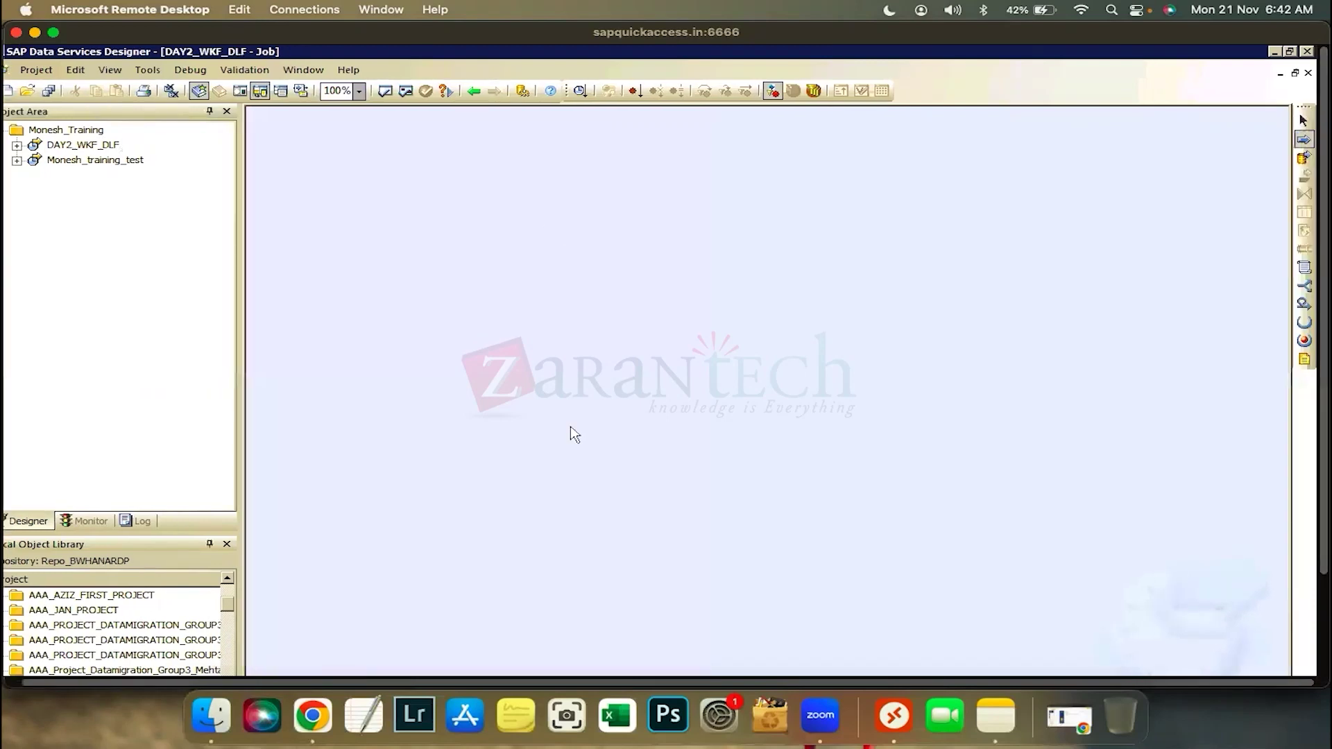
type("WORK")
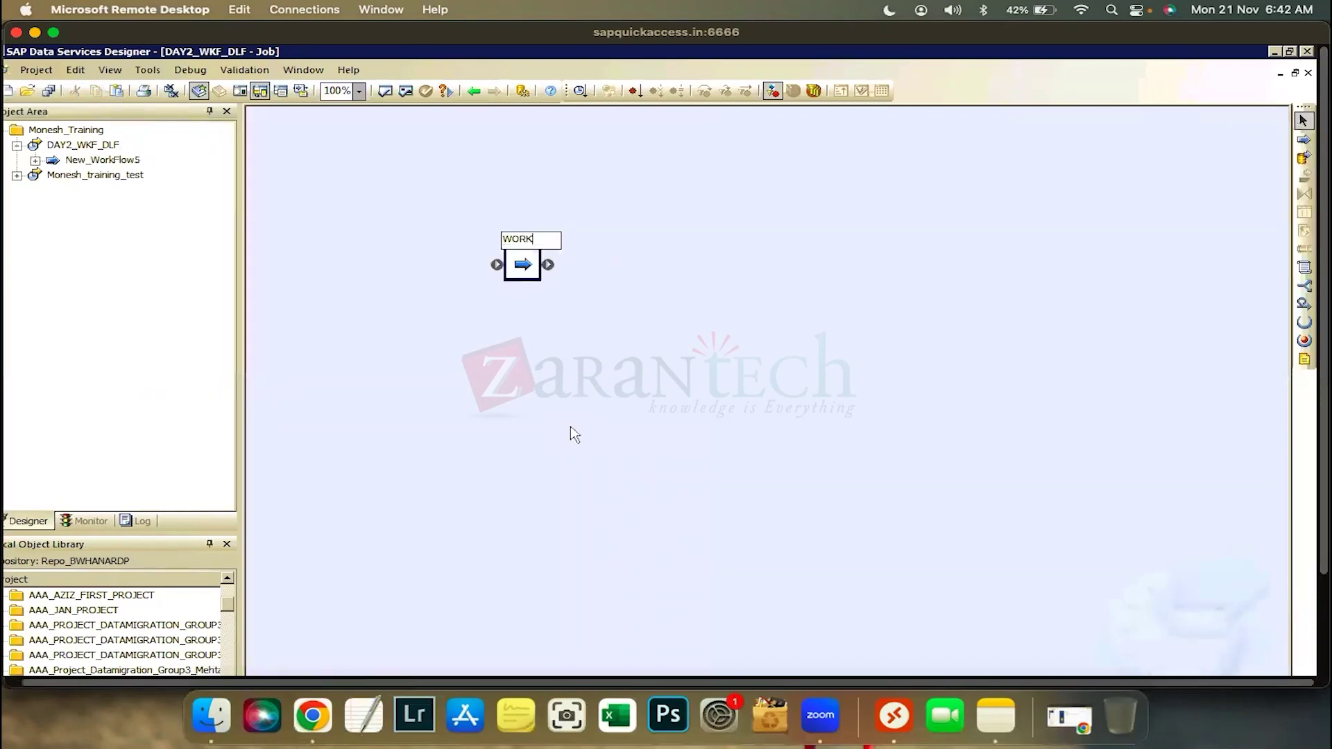
type("FLOW1")
key("Return")
Open WORKFLOW1 and add a nested work flow named INNER_WROKFLOW_INDIA inside it.
double_click(522, 264)
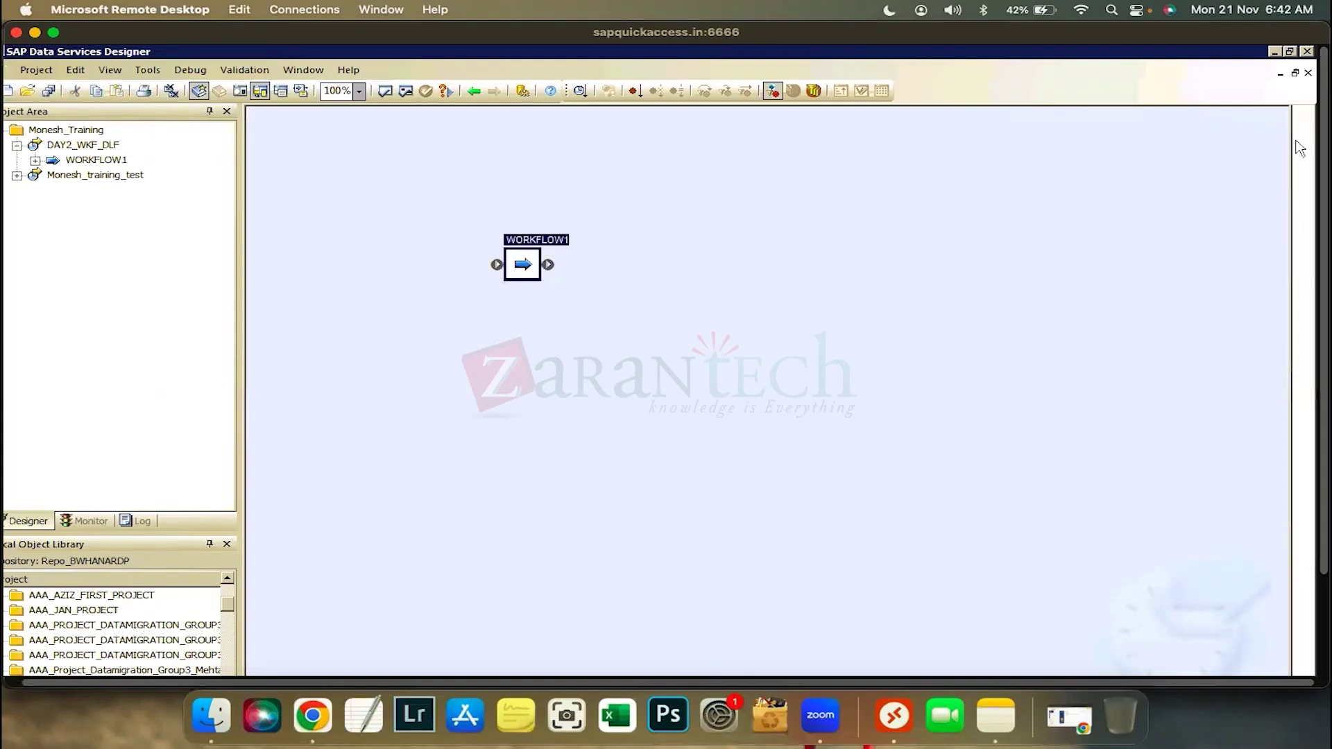
left_click(560, 290)
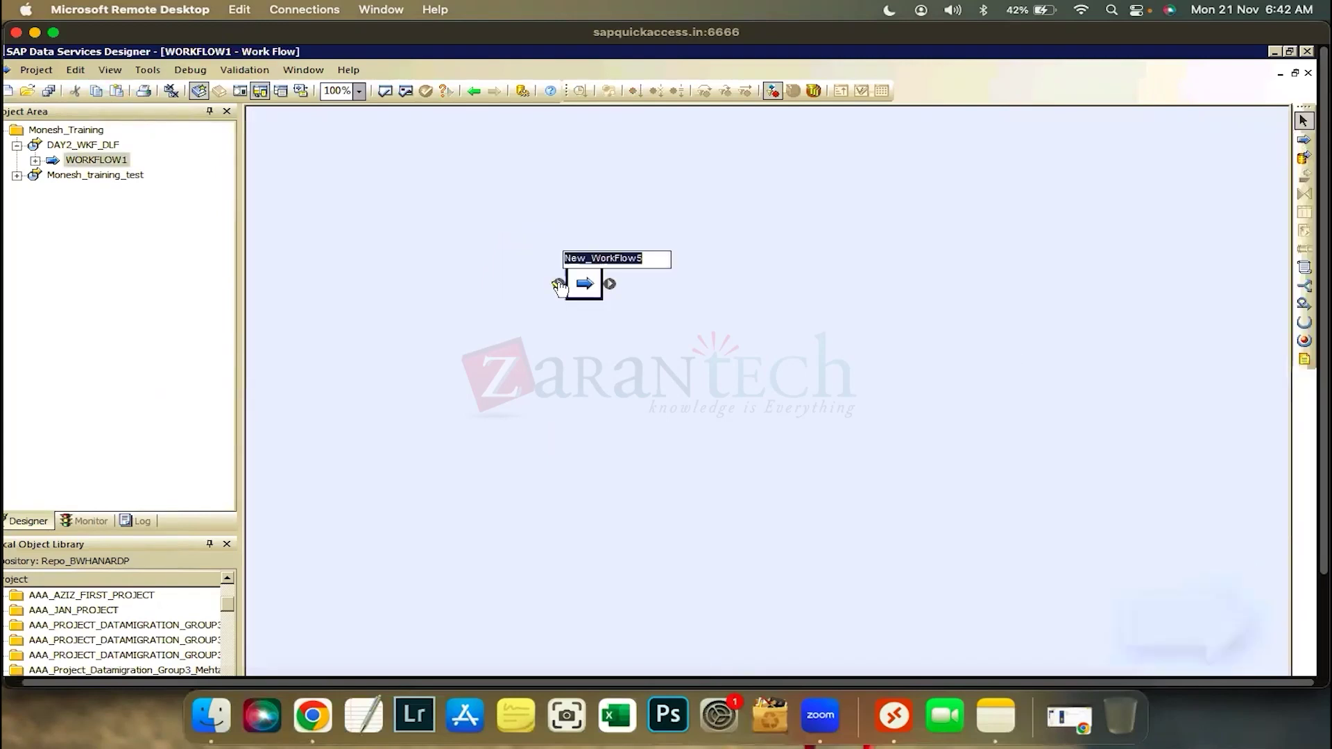
type("INNER_WROKFLOW_")
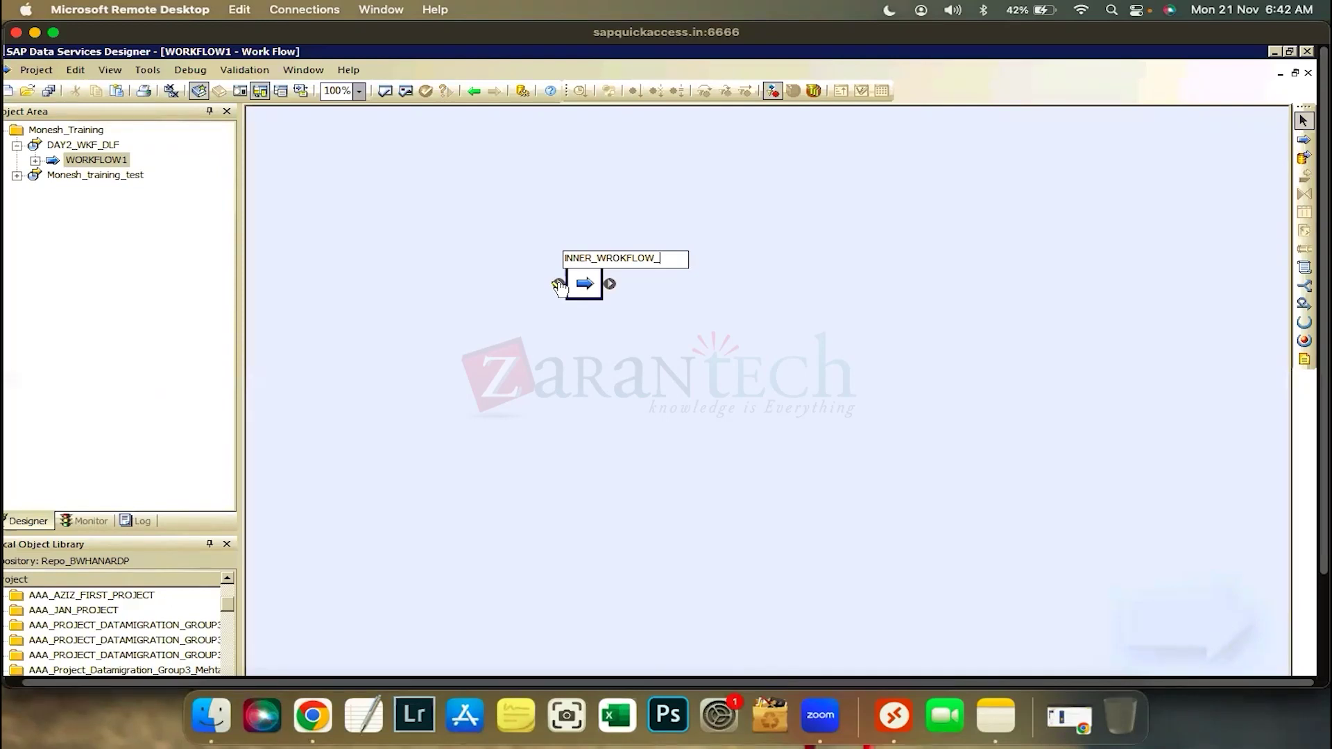
type("P")
key("BackSpace")
type("INDIA")
key("Return")
Add a second nested work flow named INNER_WORKFLOW_CHINA inside WORKFLOW1, below and to the right of the India one.
left_click(789, 372)
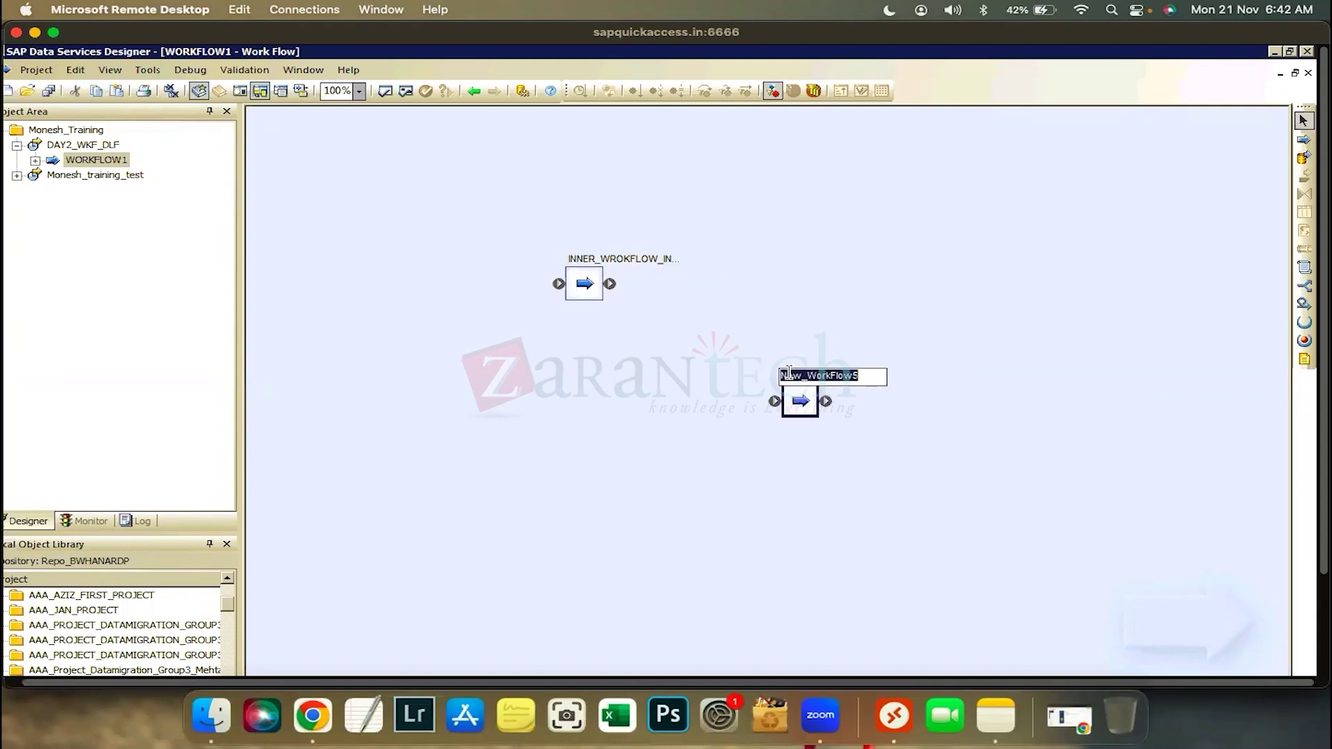
type("INNER_WORKFLOW_")
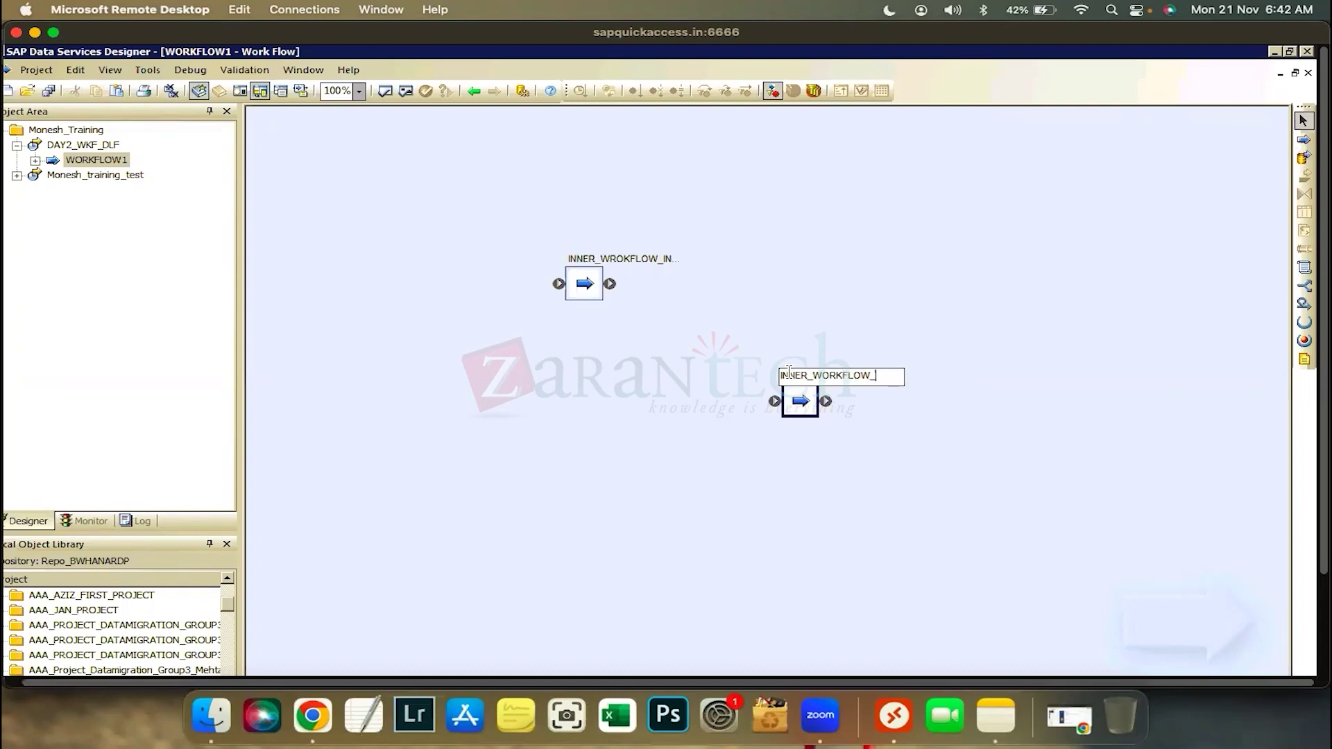
type("CHINA")
key("Return")
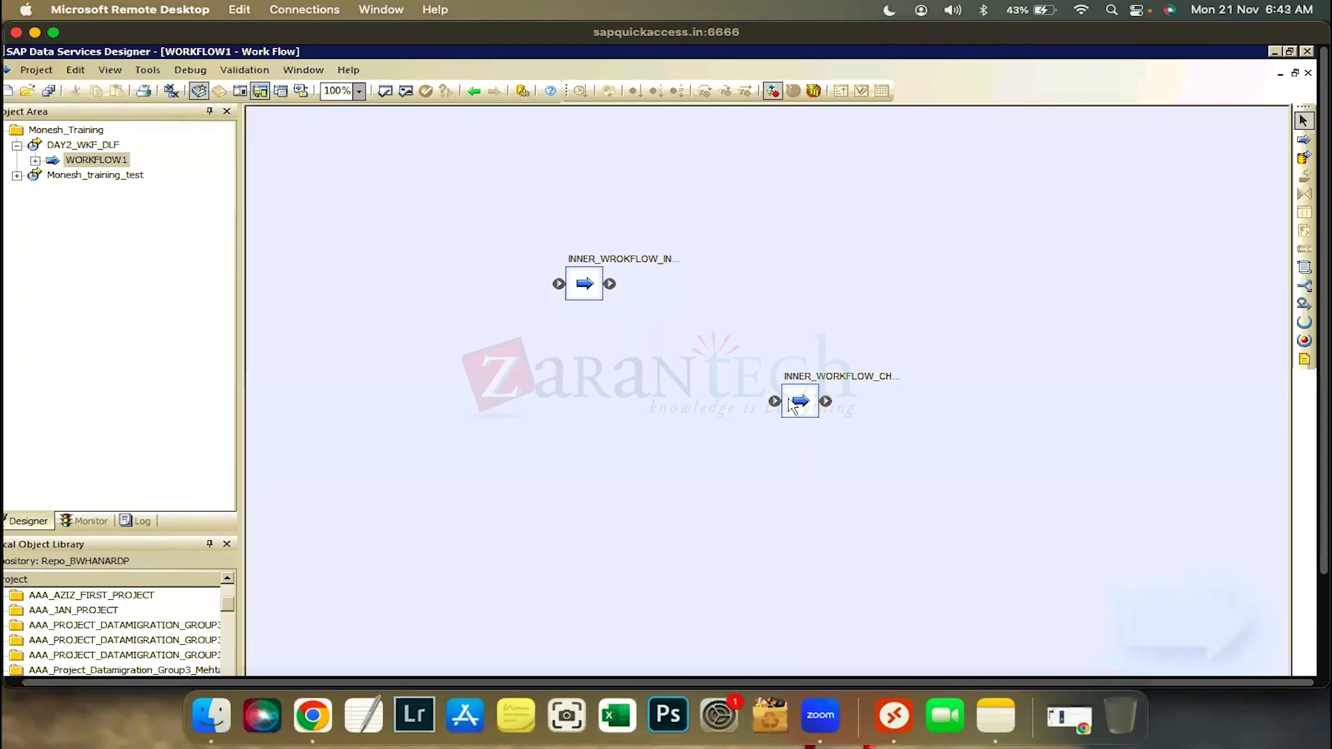
Rearrange the two inner work flows so India sits well to the left of China at nearly the same height.
left_click_drag(791, 406, 784, 373)
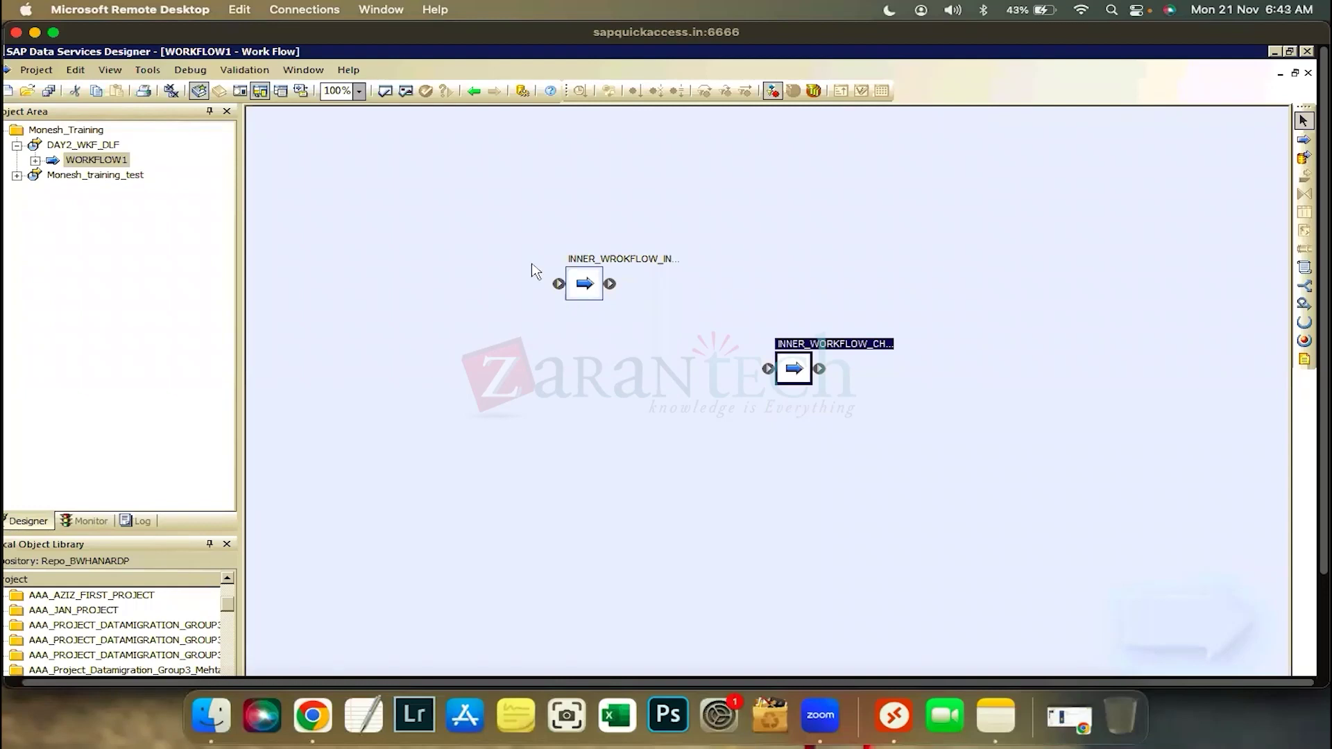
left_click_drag(587, 292, 449, 232)
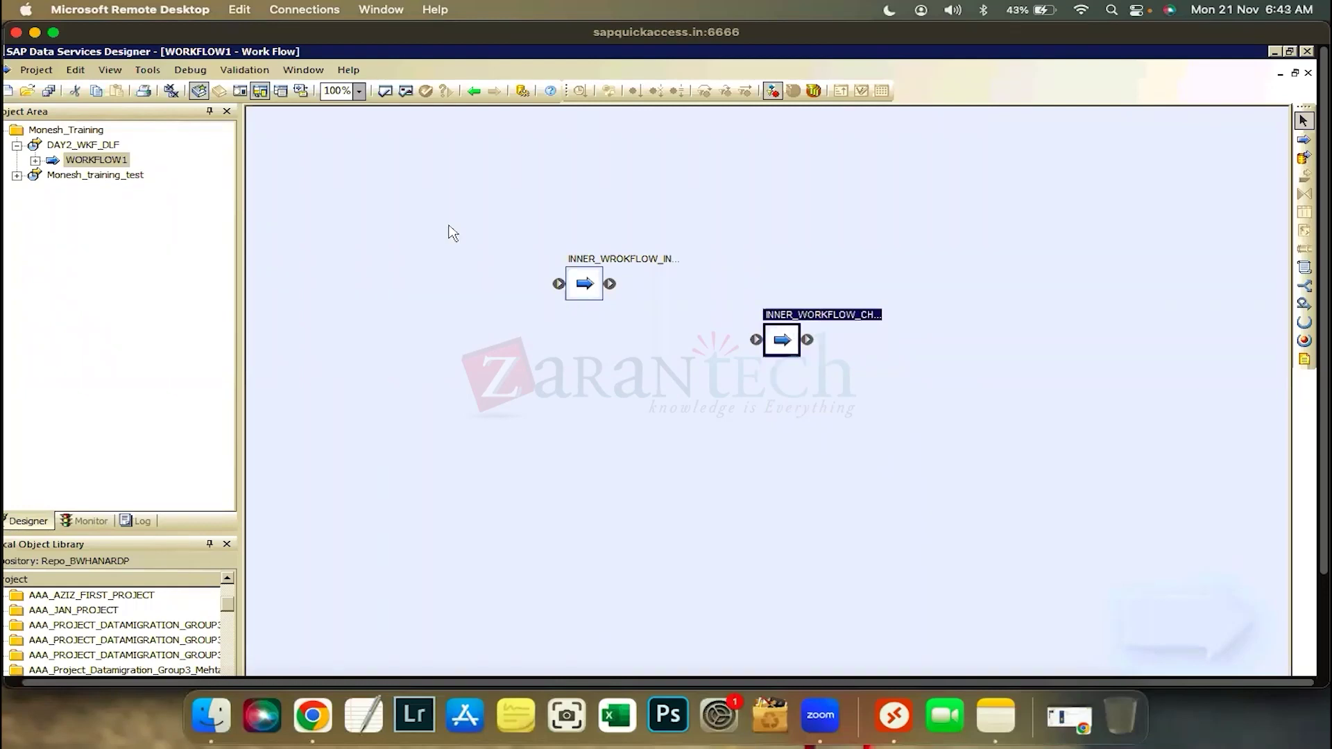
left_click(565, 354)
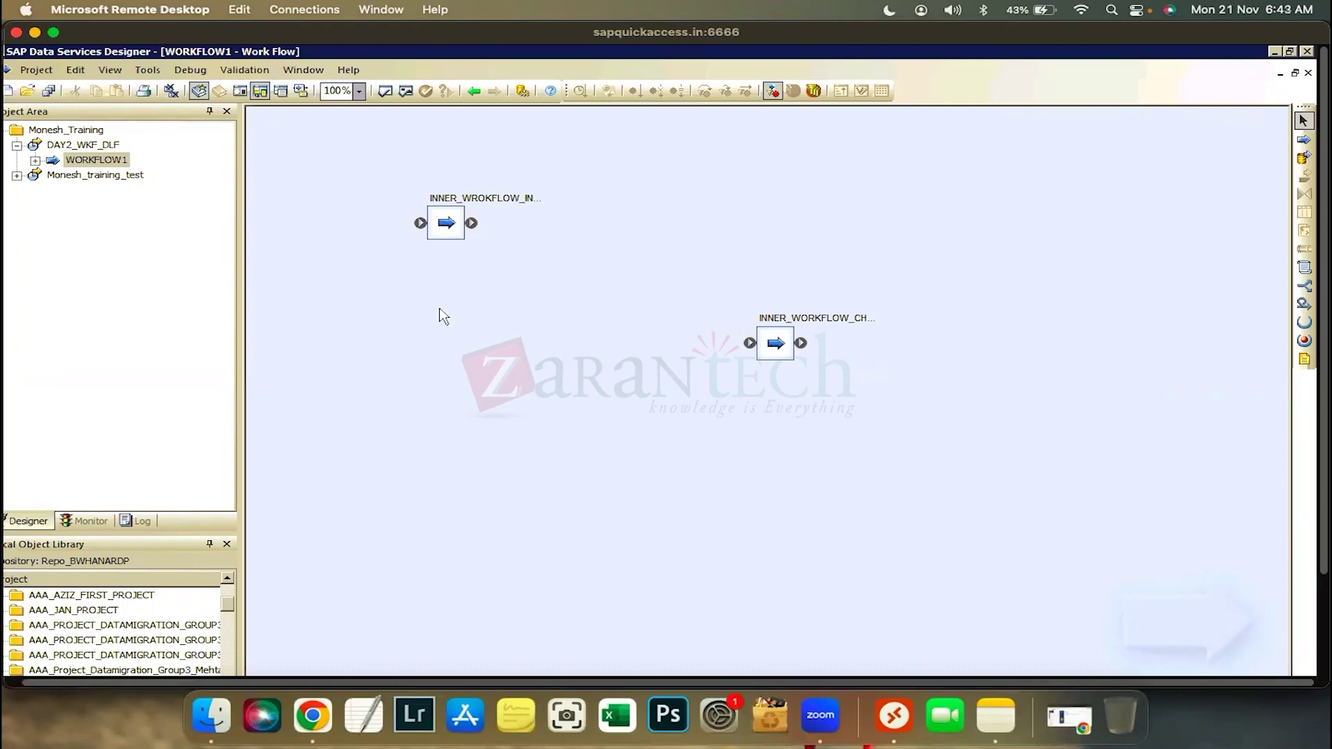
left_click_drag(443, 222, 436, 314)
left_click_drag(773, 327, 766, 319)
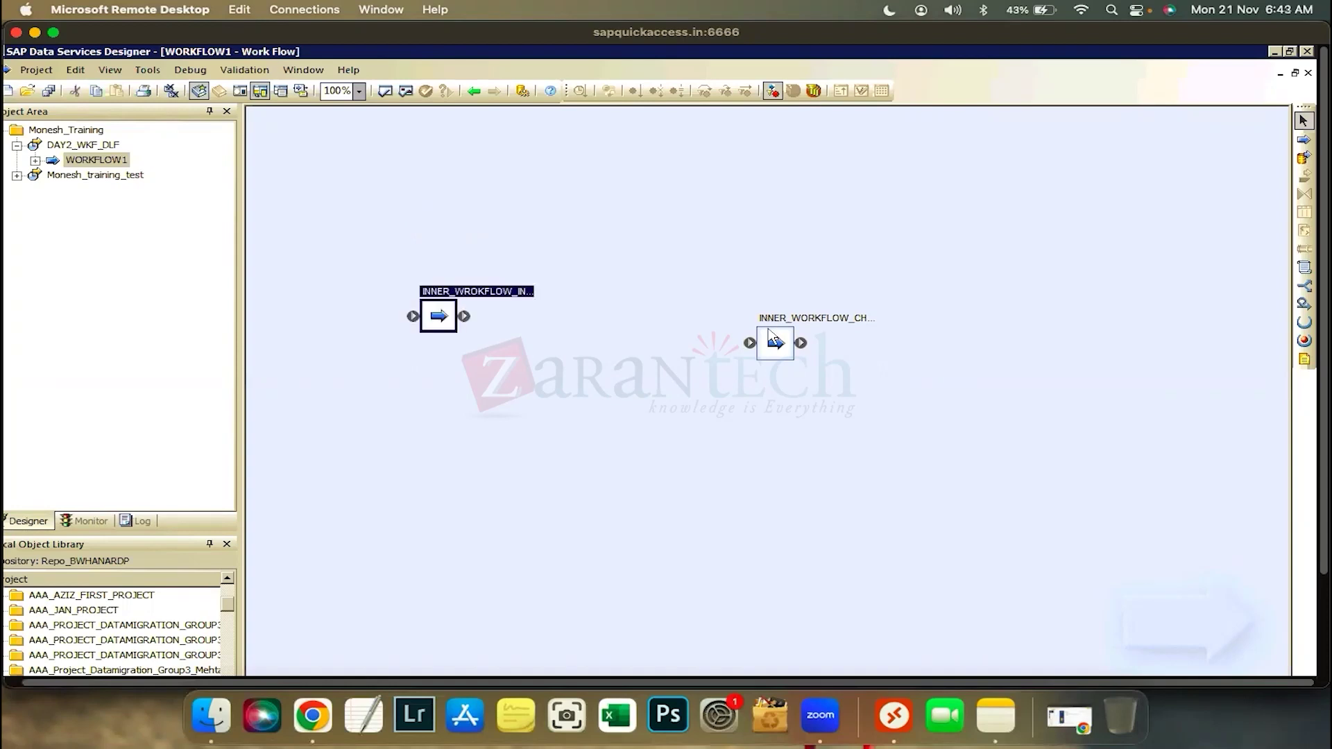
left_click(452, 319)
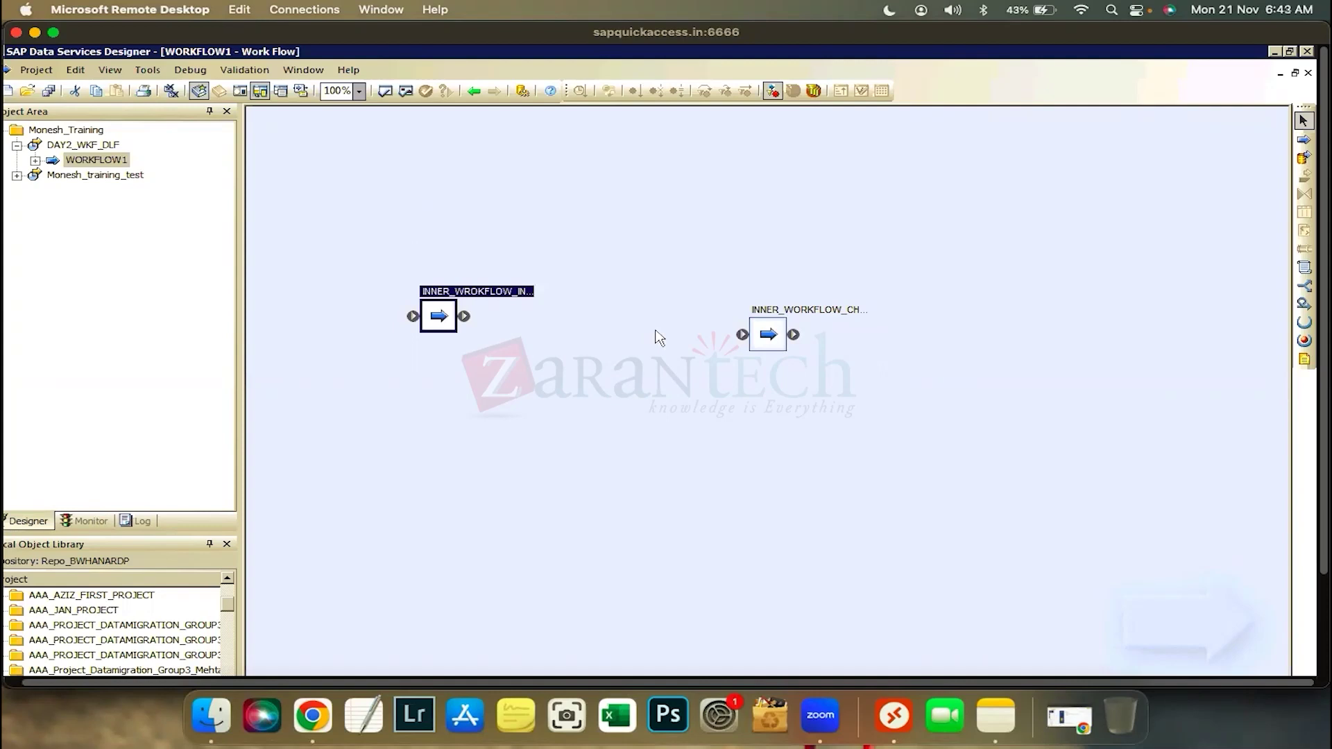
Reposition the inner work flows so INNER_WROKFLOW_INDIA sits higher and INNER_WORKFLOW_CHINA clearly lower.
key("Right")
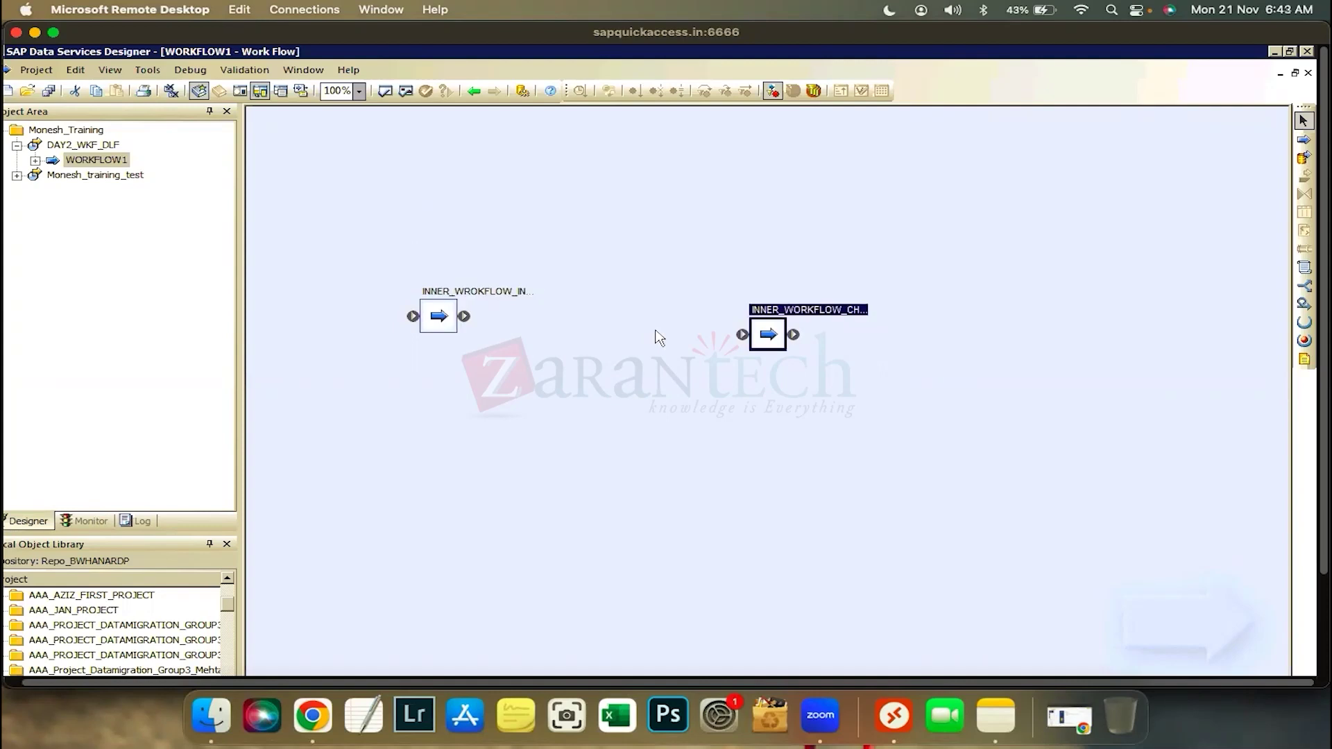
double_click(767, 340)
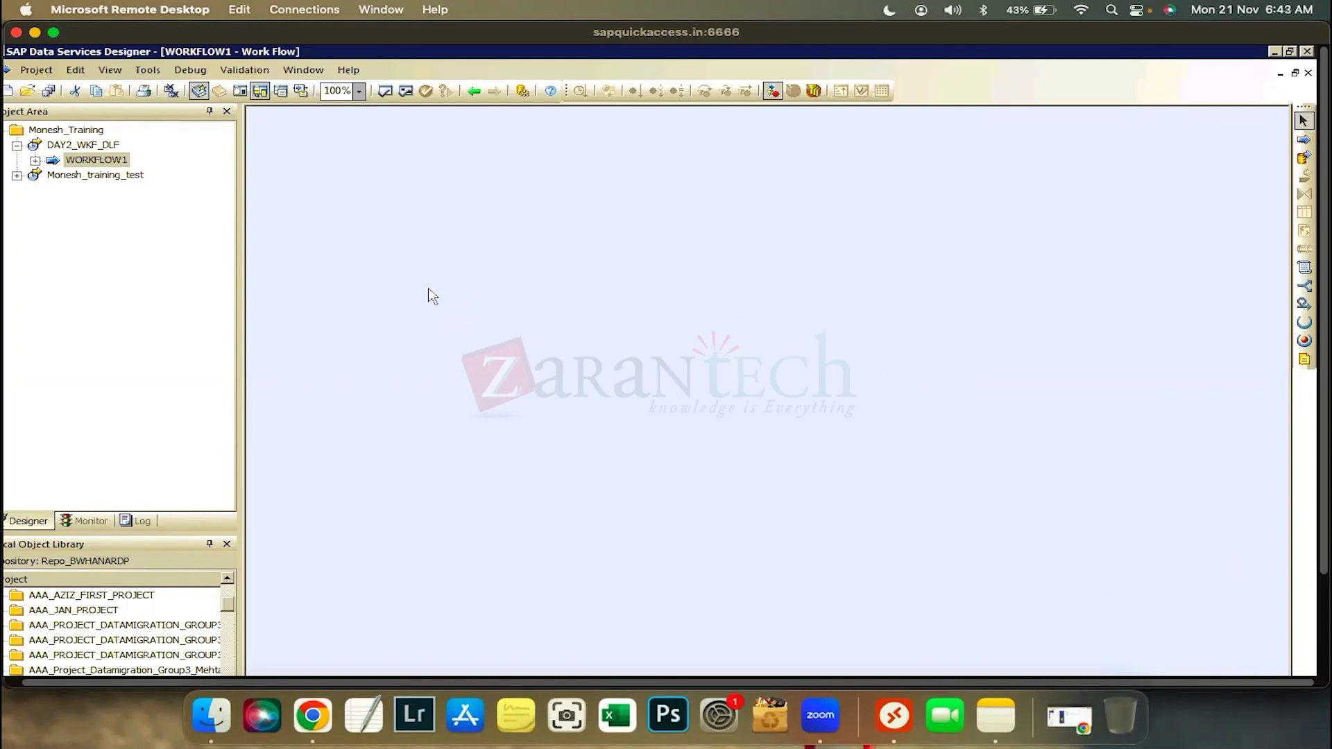
left_click(430, 294)
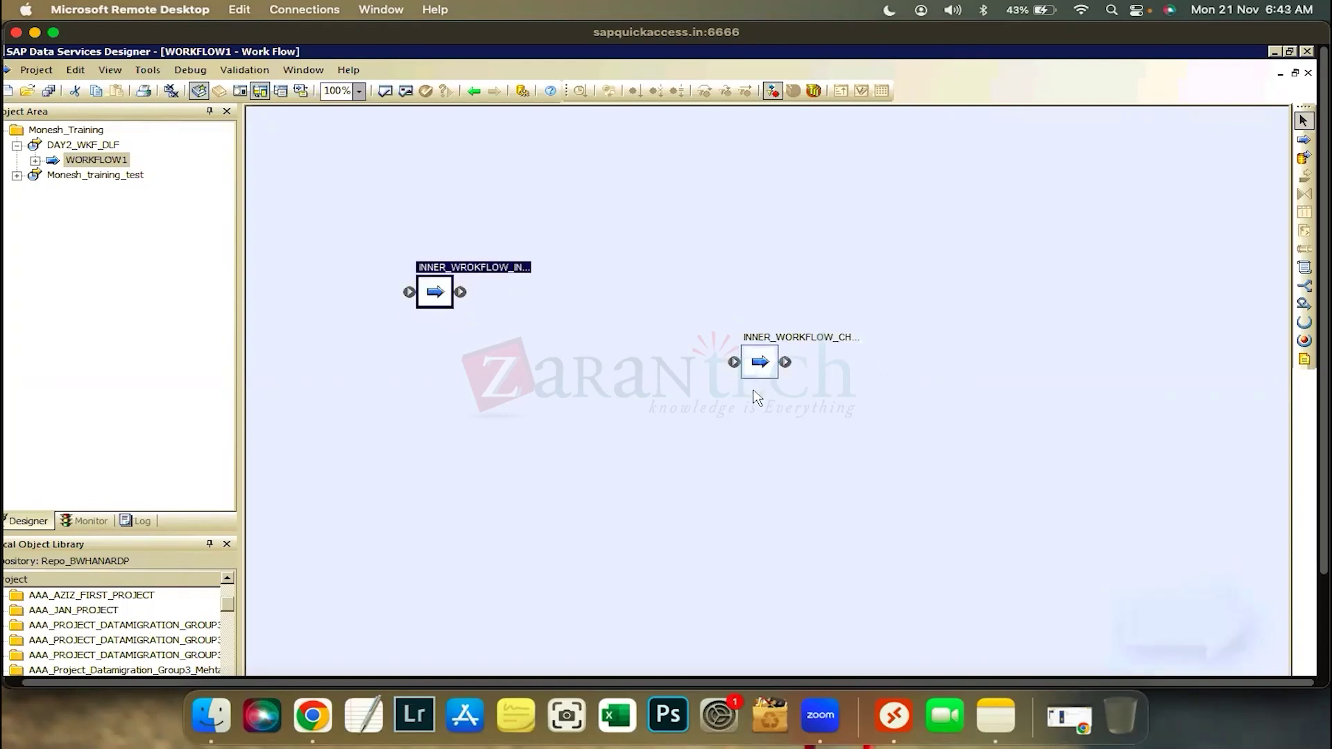
left_click_drag(759, 364, 760, 397)
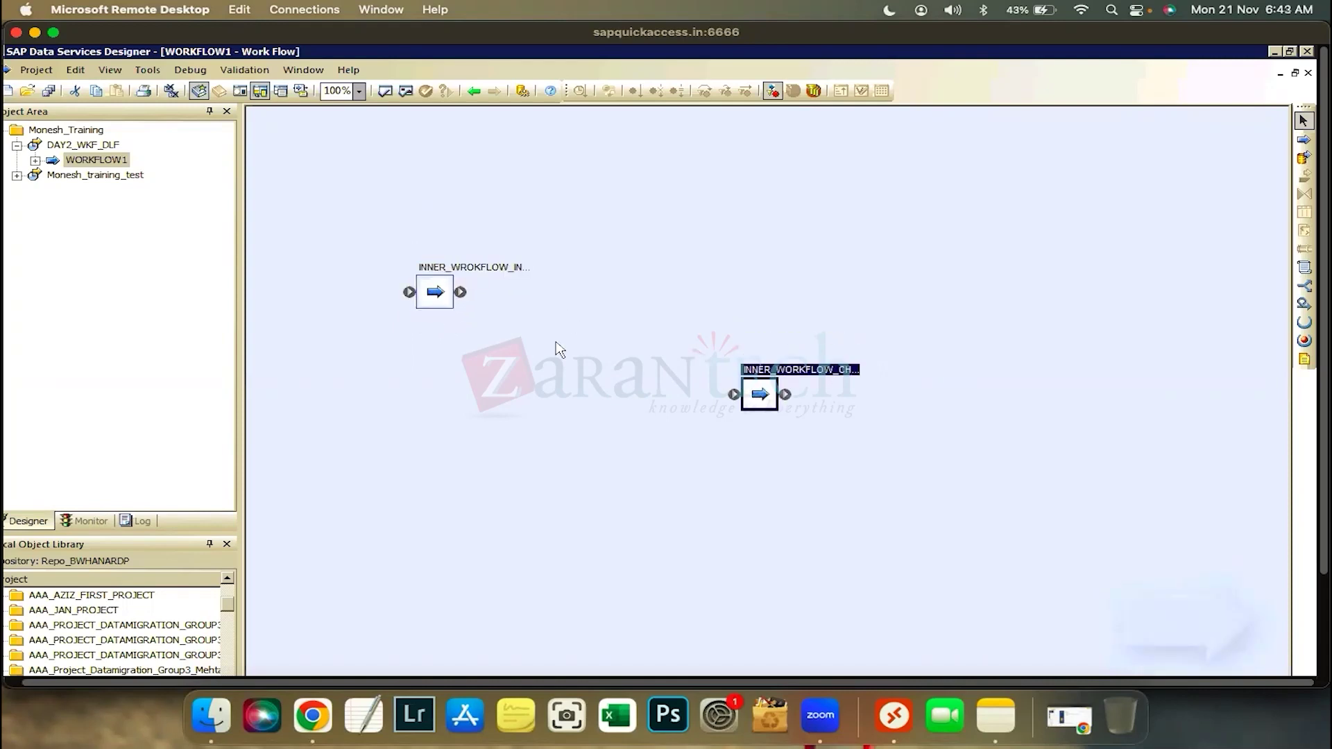
Connect INNER_WROKFLOW_INDIA's output to INNER_WORKFLOW_CHINA's input, and spread the two work flows slightly farther apart.
left_click(472, 300)
left_click_drag(663, 353, 734, 394)
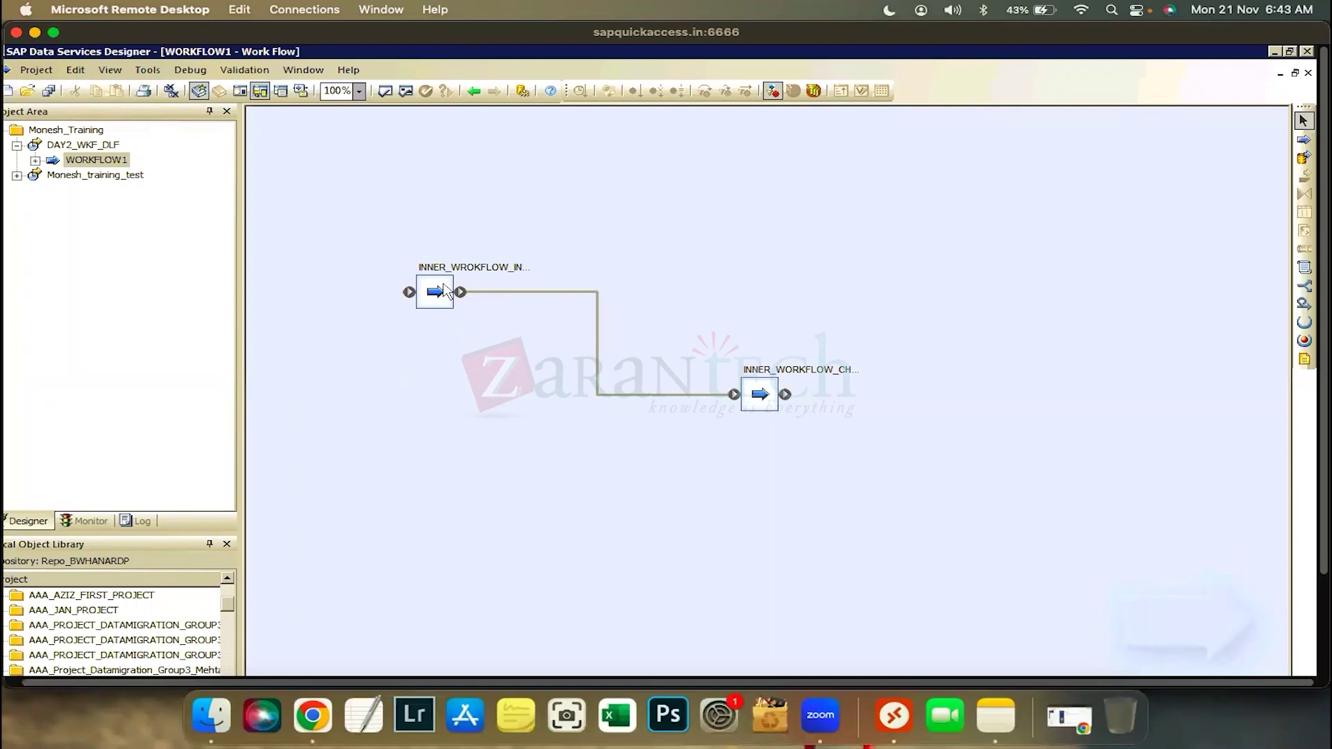
left_click_drag(445, 290, 442, 275)
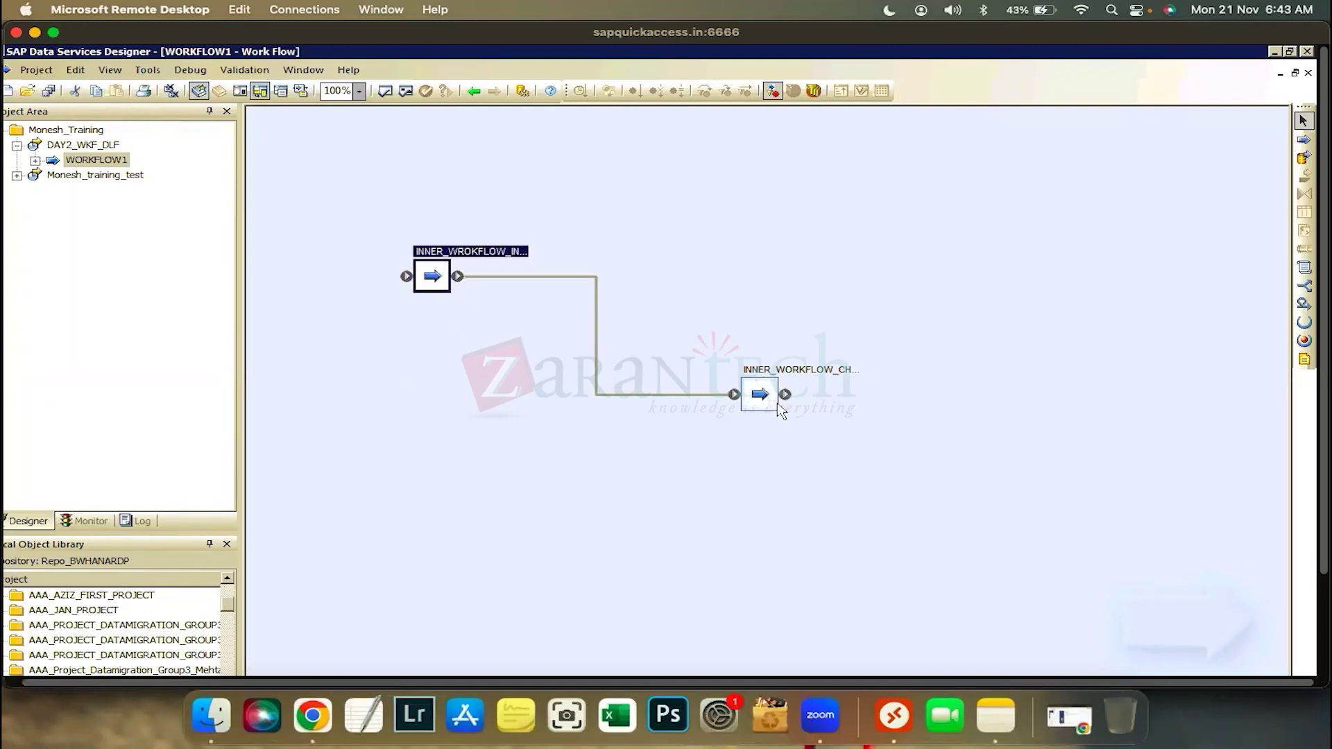
left_click_drag(767, 394, 778, 405)
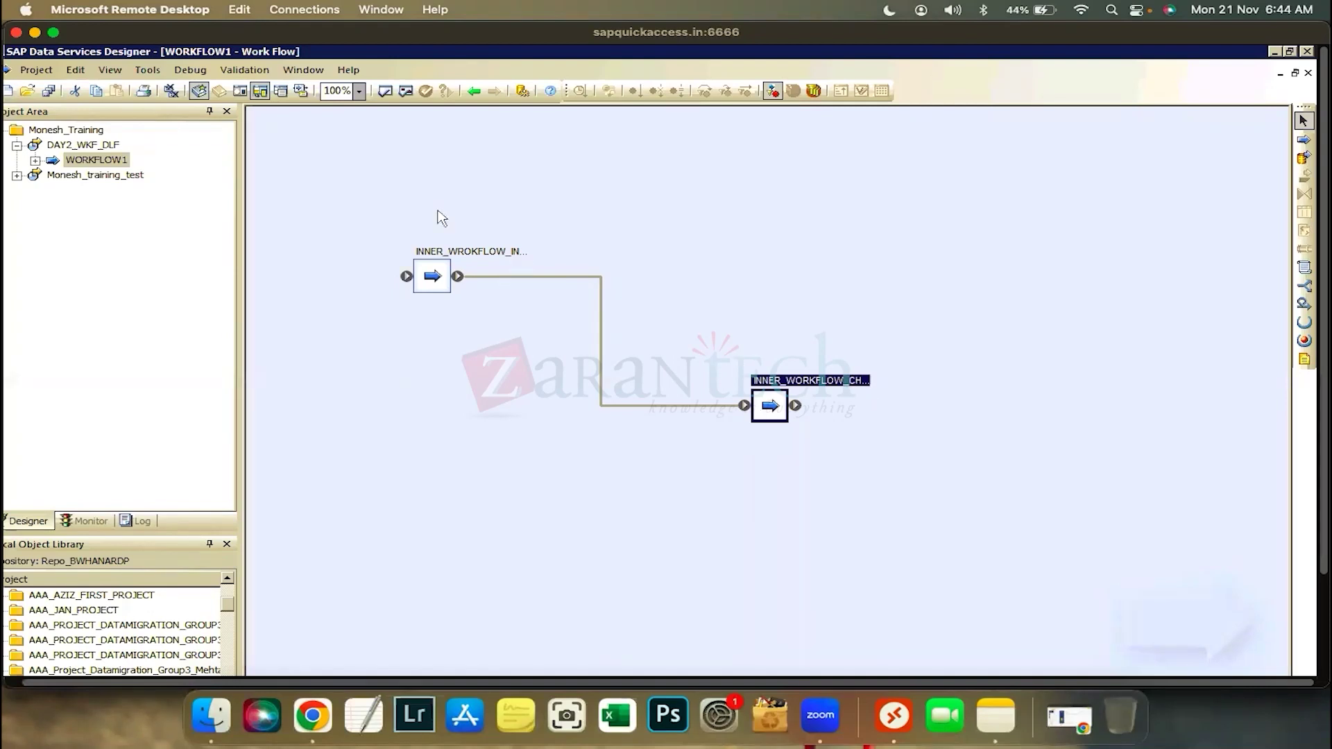
Open the General category of the Designer options.
left_click(158, 72)
key("Escape")
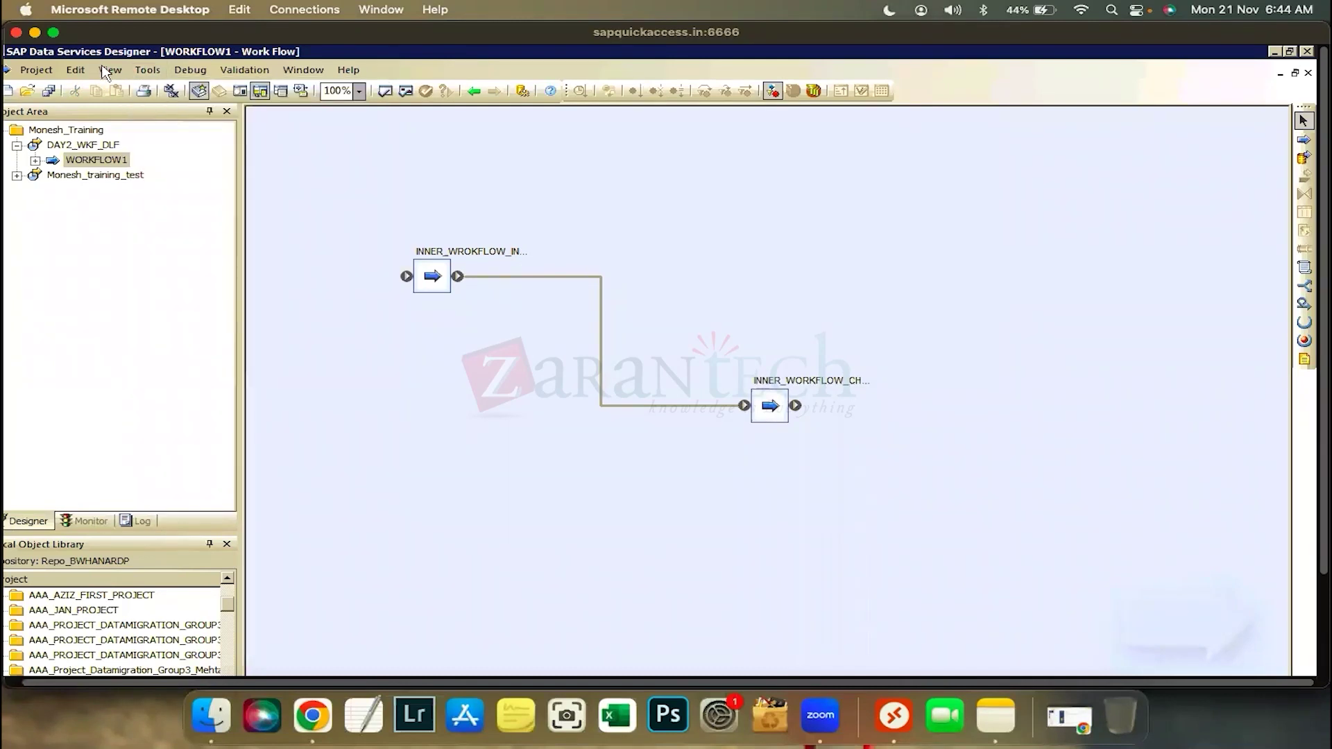
left_click(106, 71)
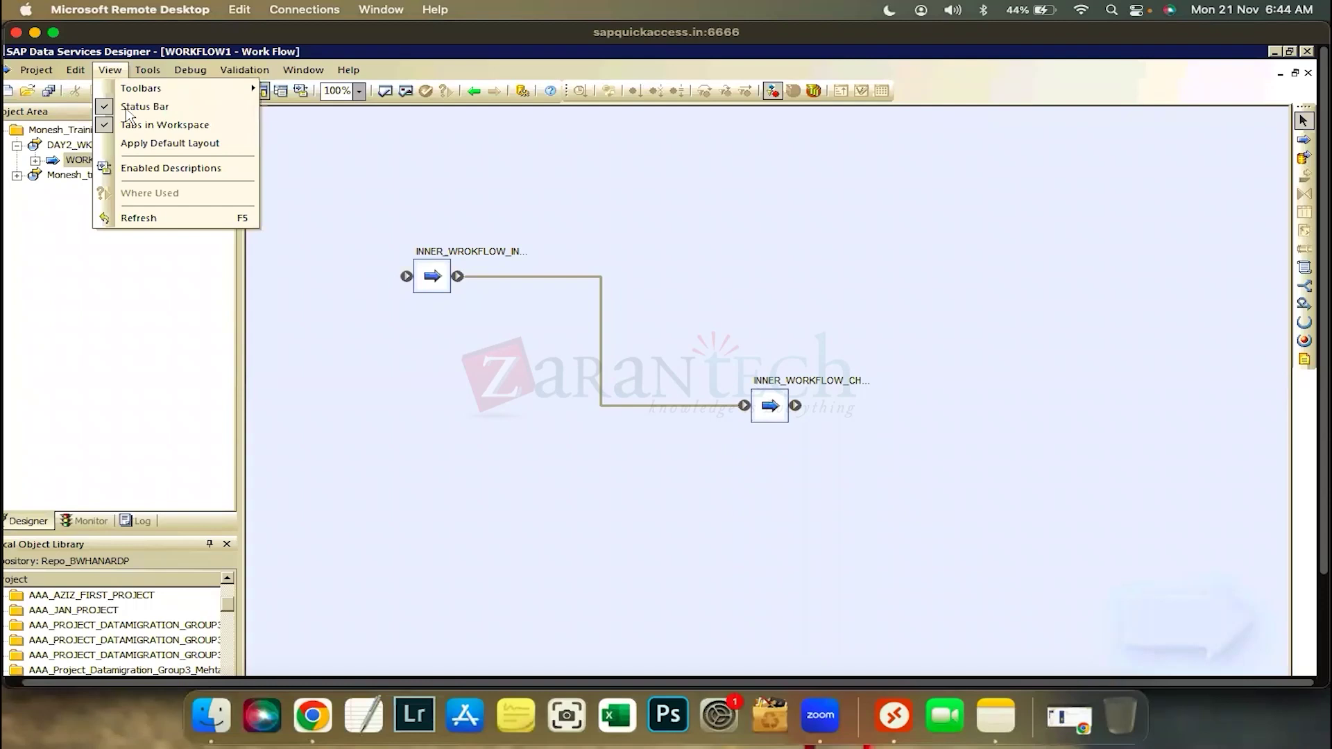
mouse_move(115, 86)
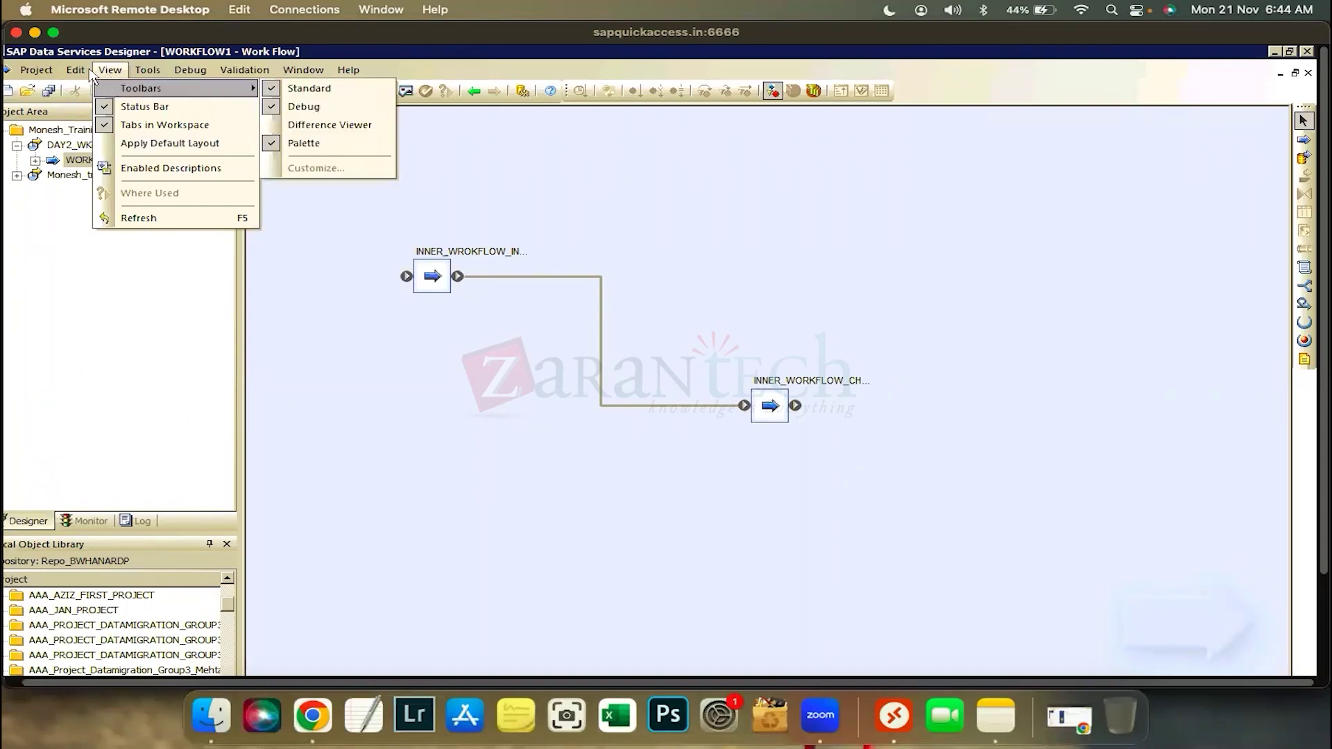
left_click(143, 72)
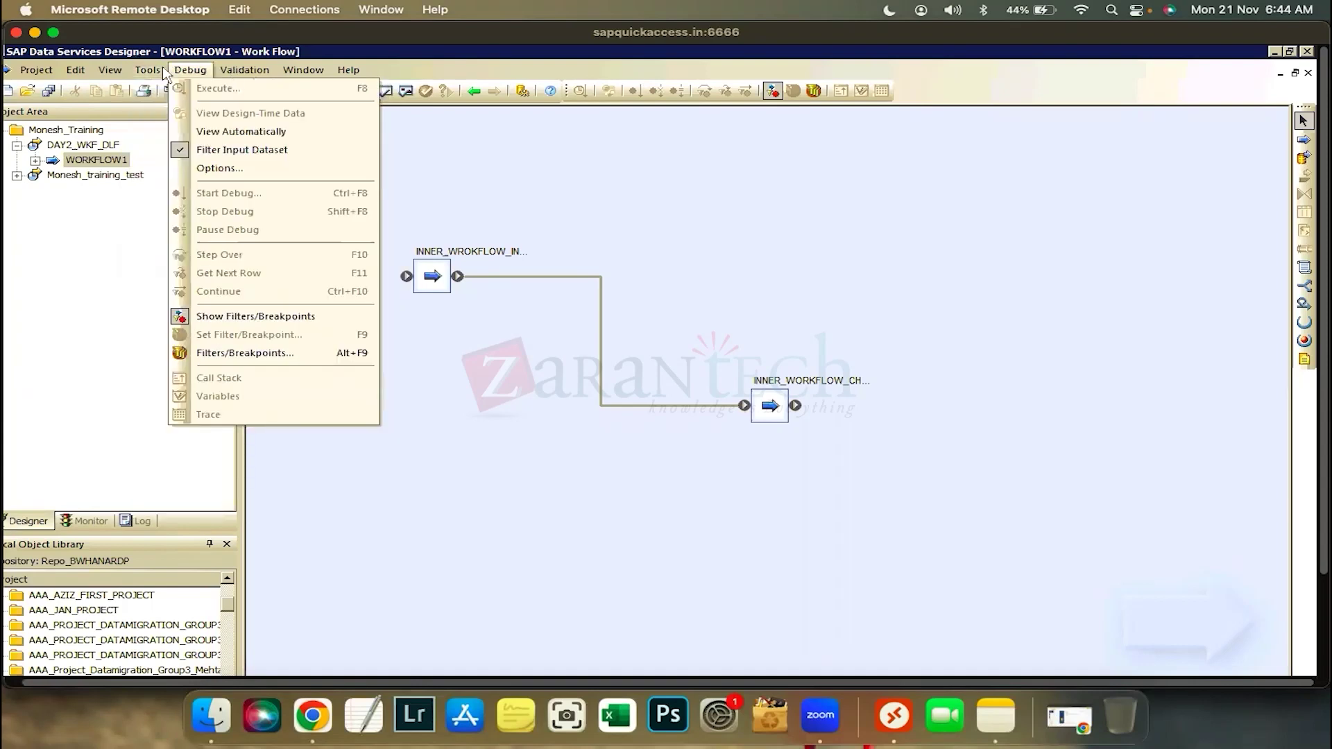
mouse_move(244, 70)
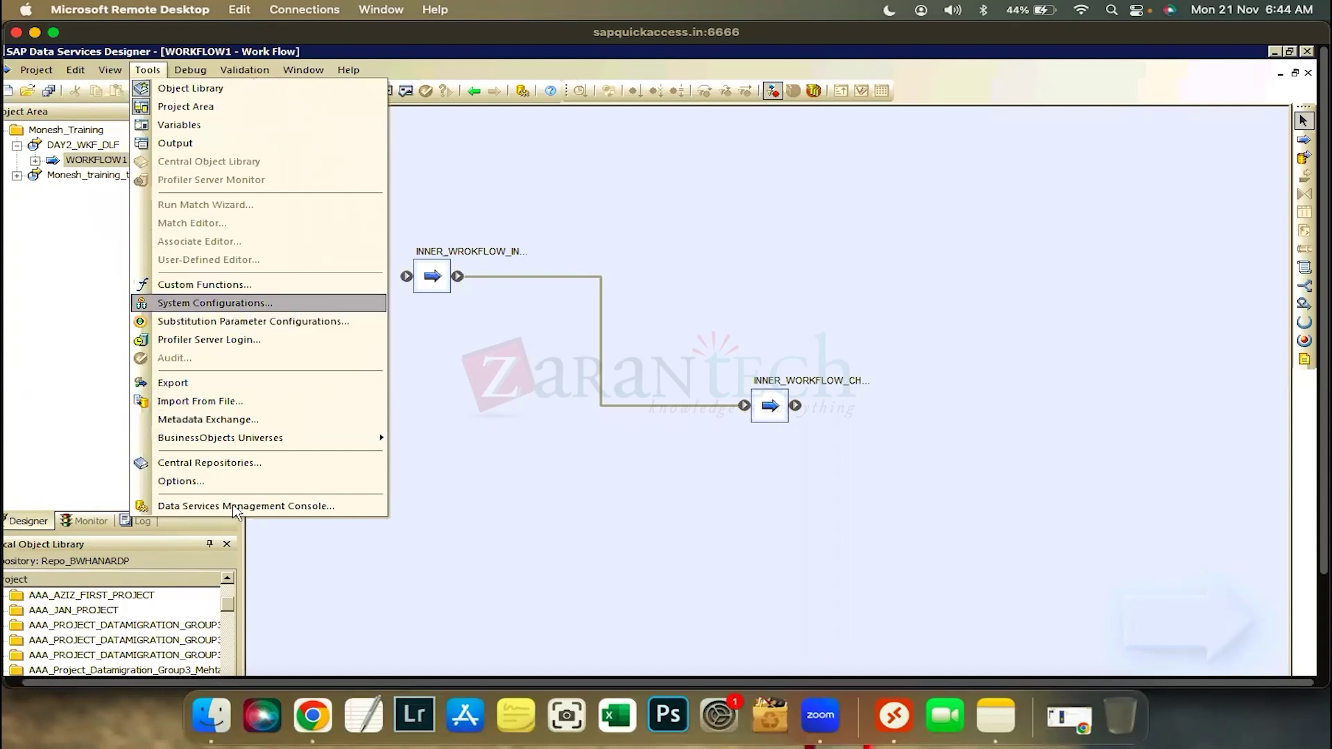
left_click(226, 481)
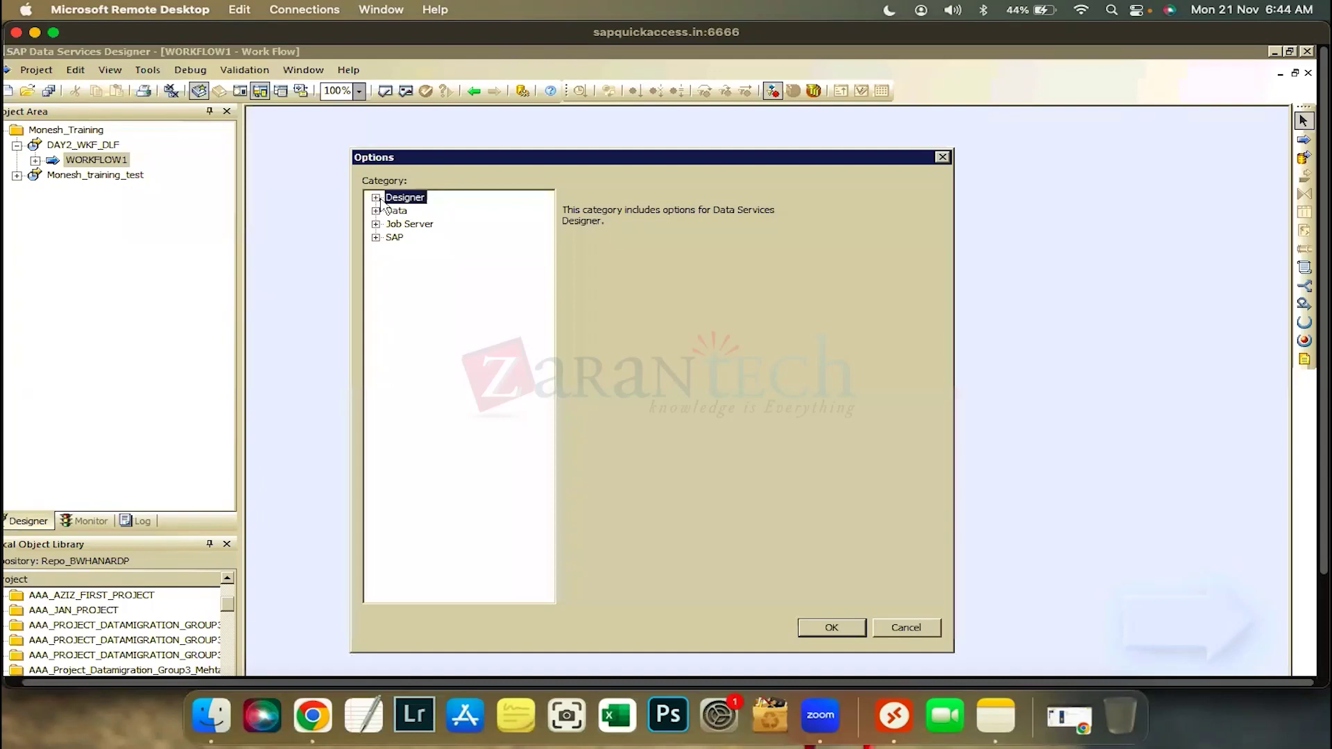
left_click(376, 198)
left_click(434, 211)
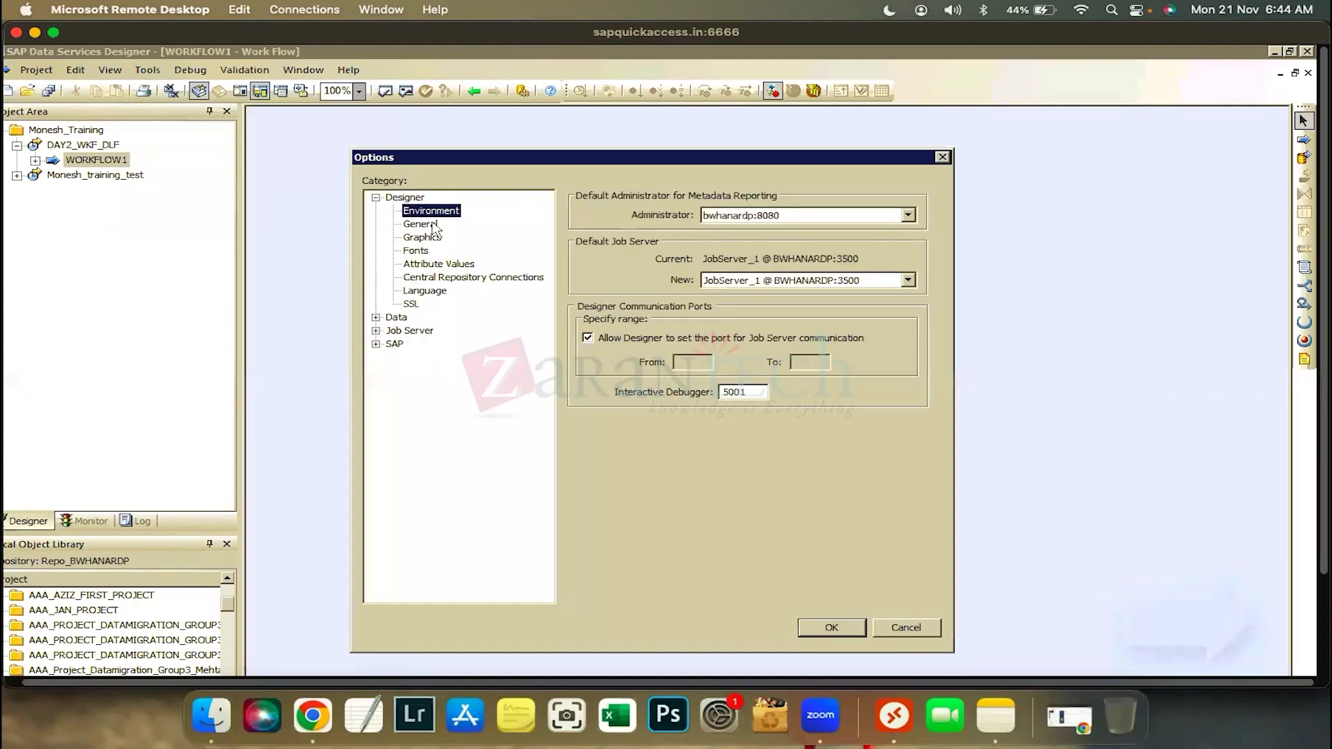
left_click(436, 225)
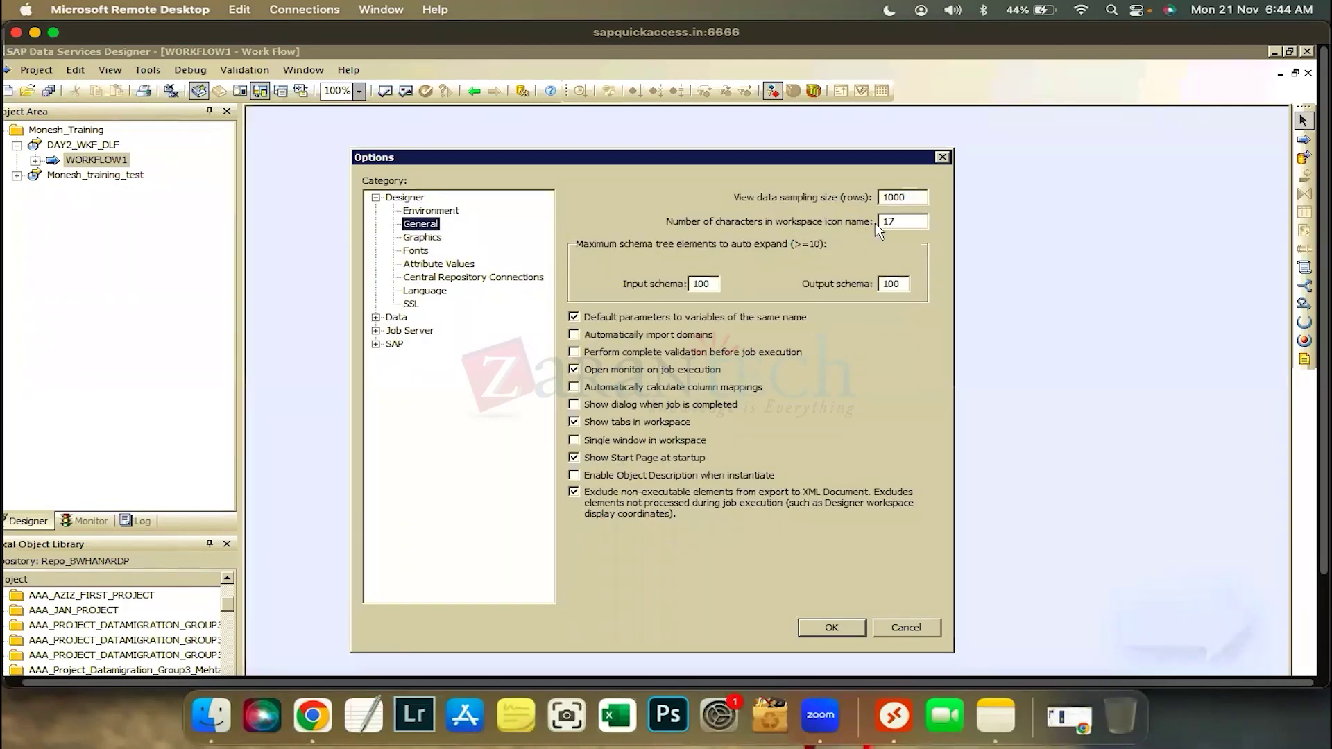
Set the number of characters in workspace icon names to 170 and apply the options.
left_click_drag(505, 159, 518, 332)
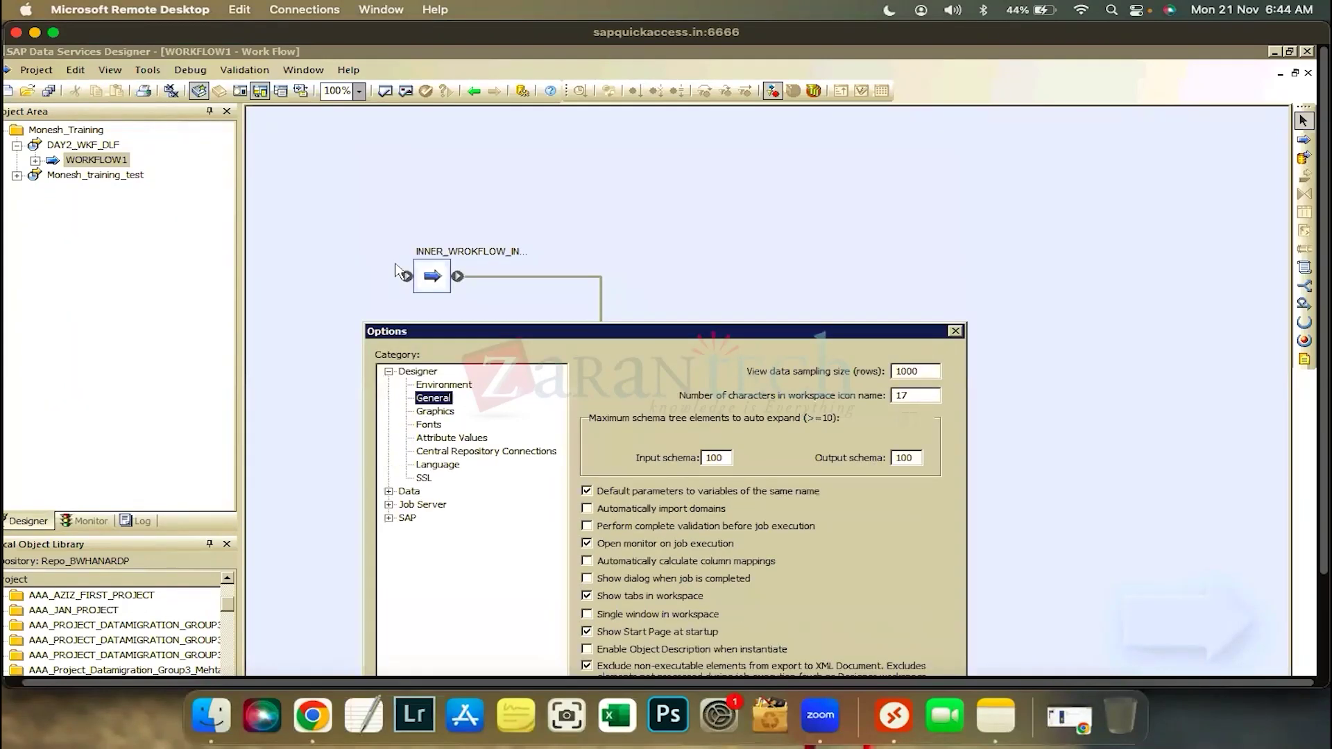
left_click(914, 395)
left_click_drag(776, 340, 744, 180)
type("0")
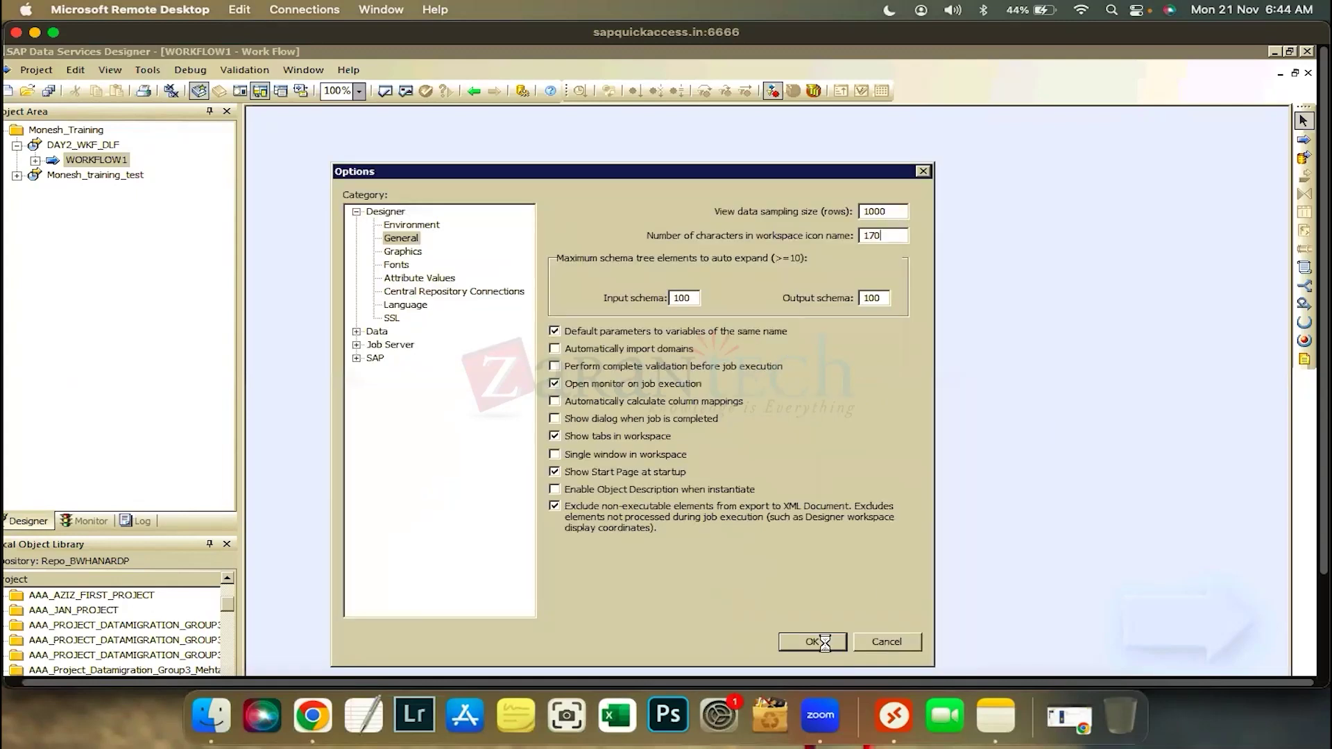
Refresh the local object library.
right_click(651, 238)
left_click(55, 215)
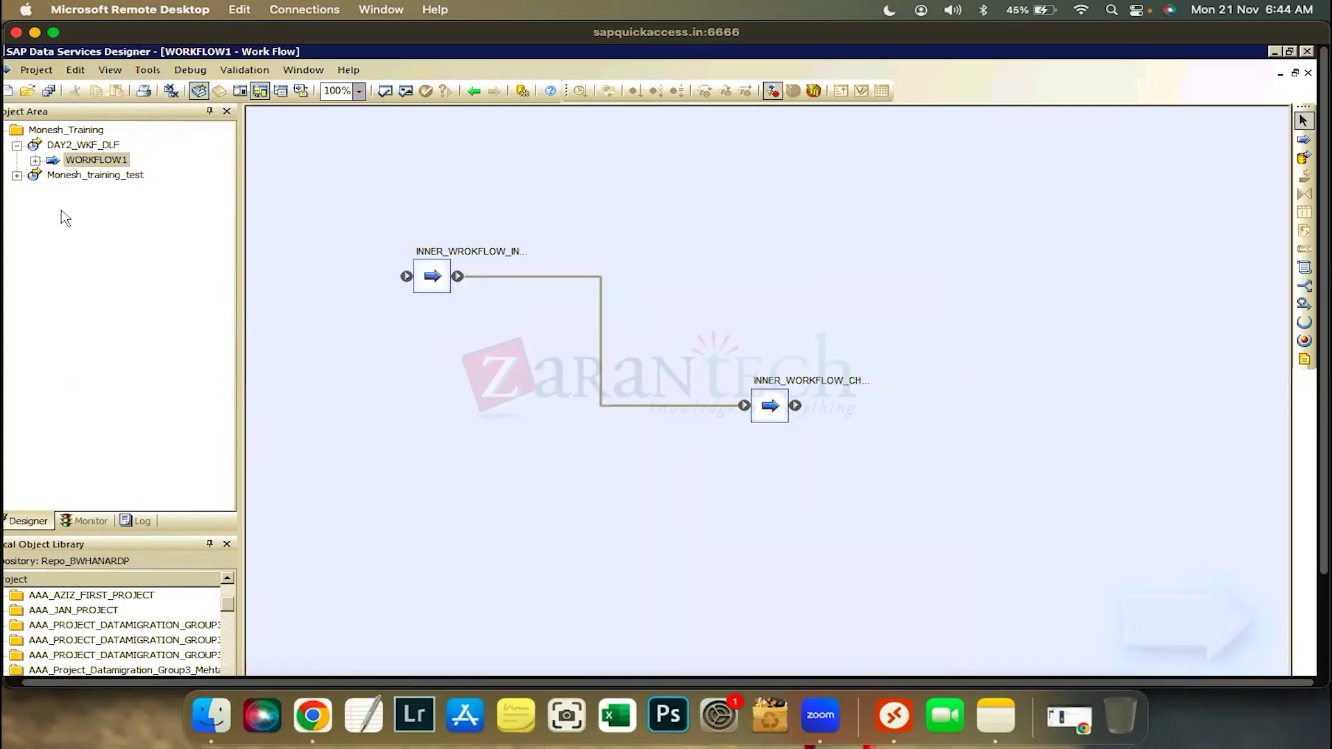
right_click(57, 209)
left_click(1288, 340)
left_click(1305, 340)
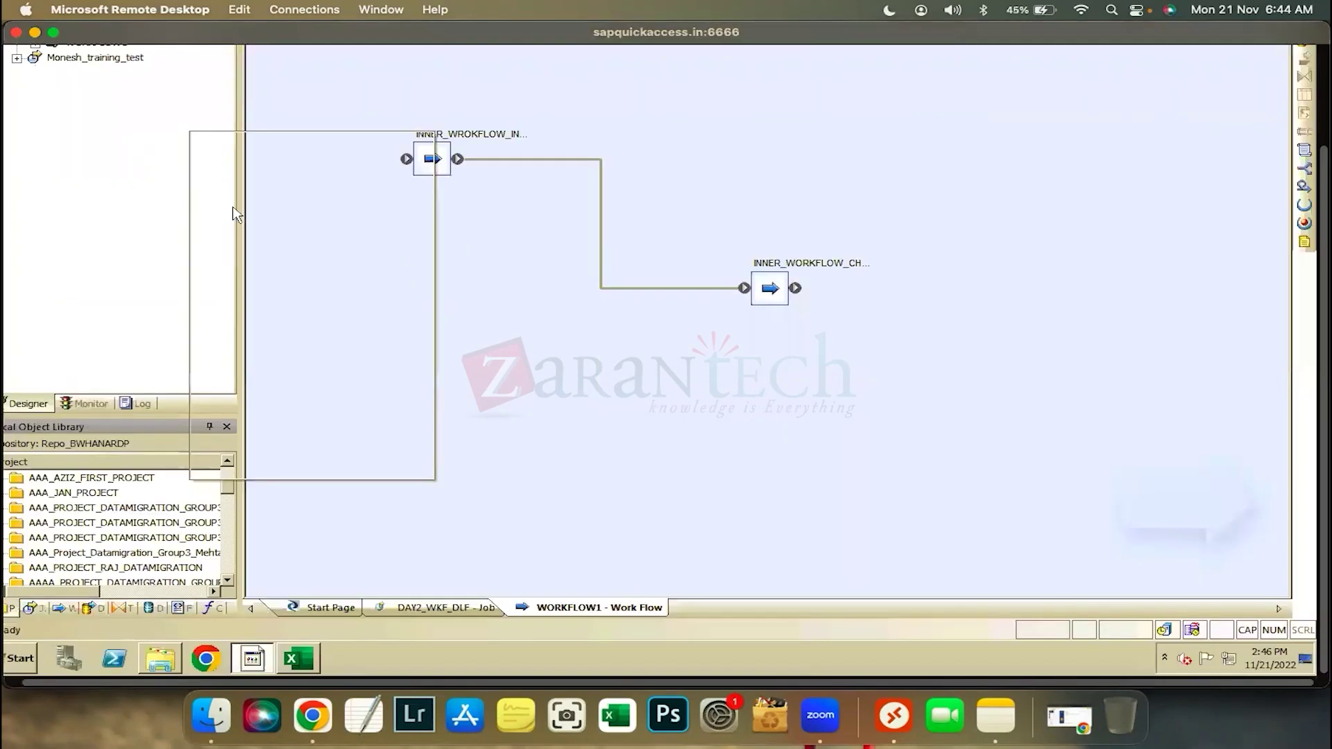
right_click(191, 132)
left_click(278, 203)
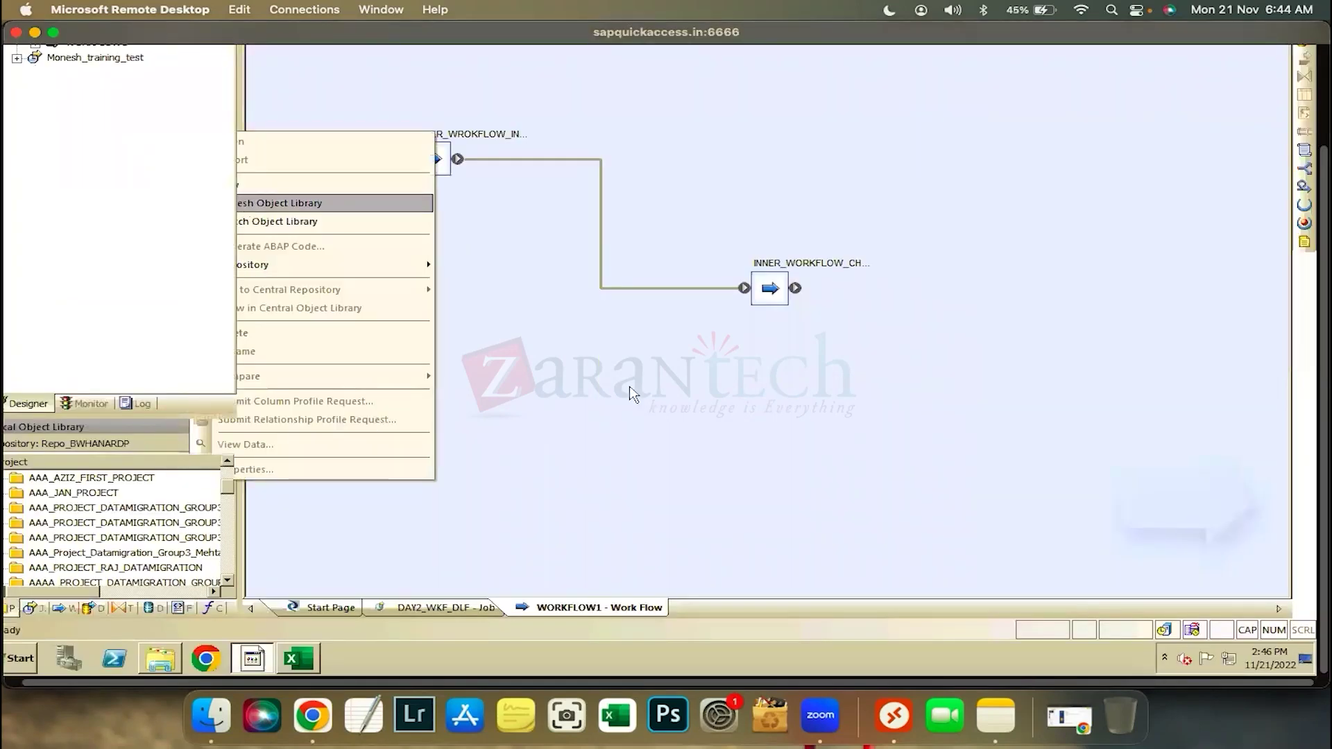
left_click(560, 378)
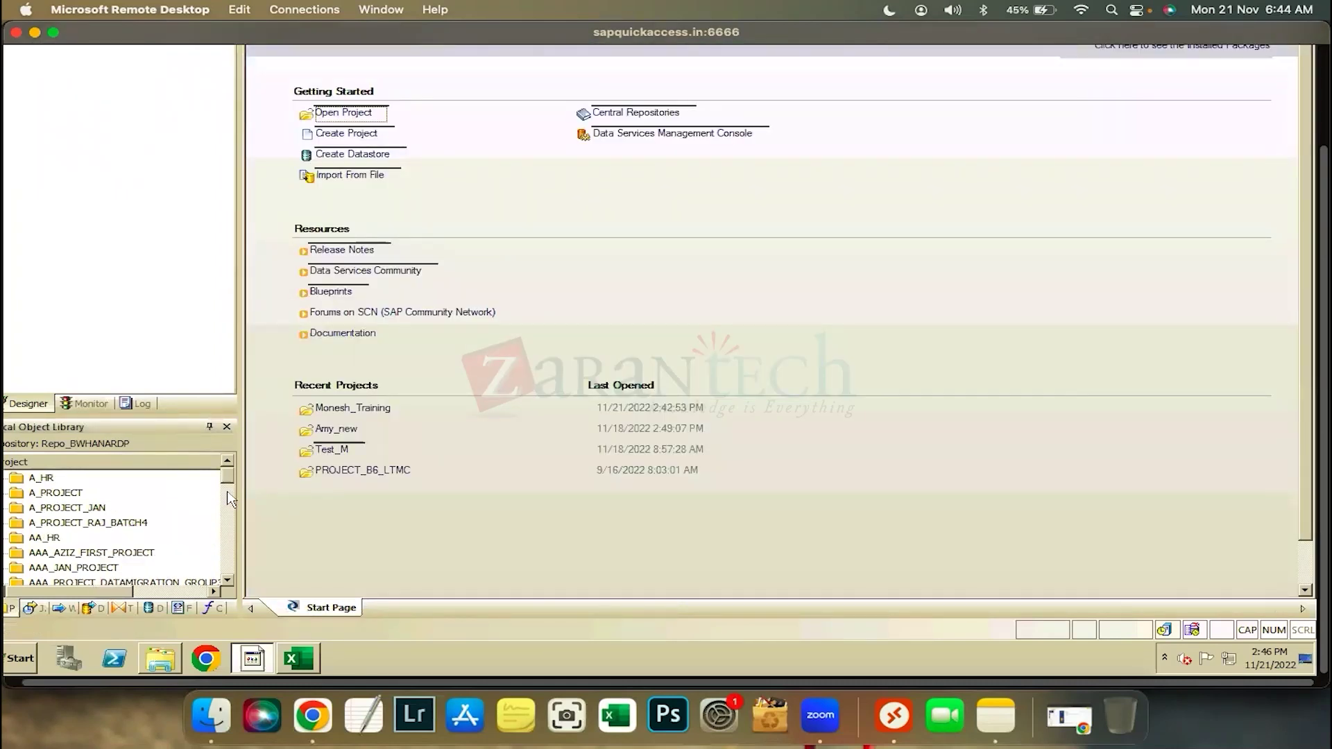
Reopen the Monesh_Training project from the object library and open WORKFLOW1 in the DAY2_WKF_DLF job.
scroll(230, 534, "down", 2)
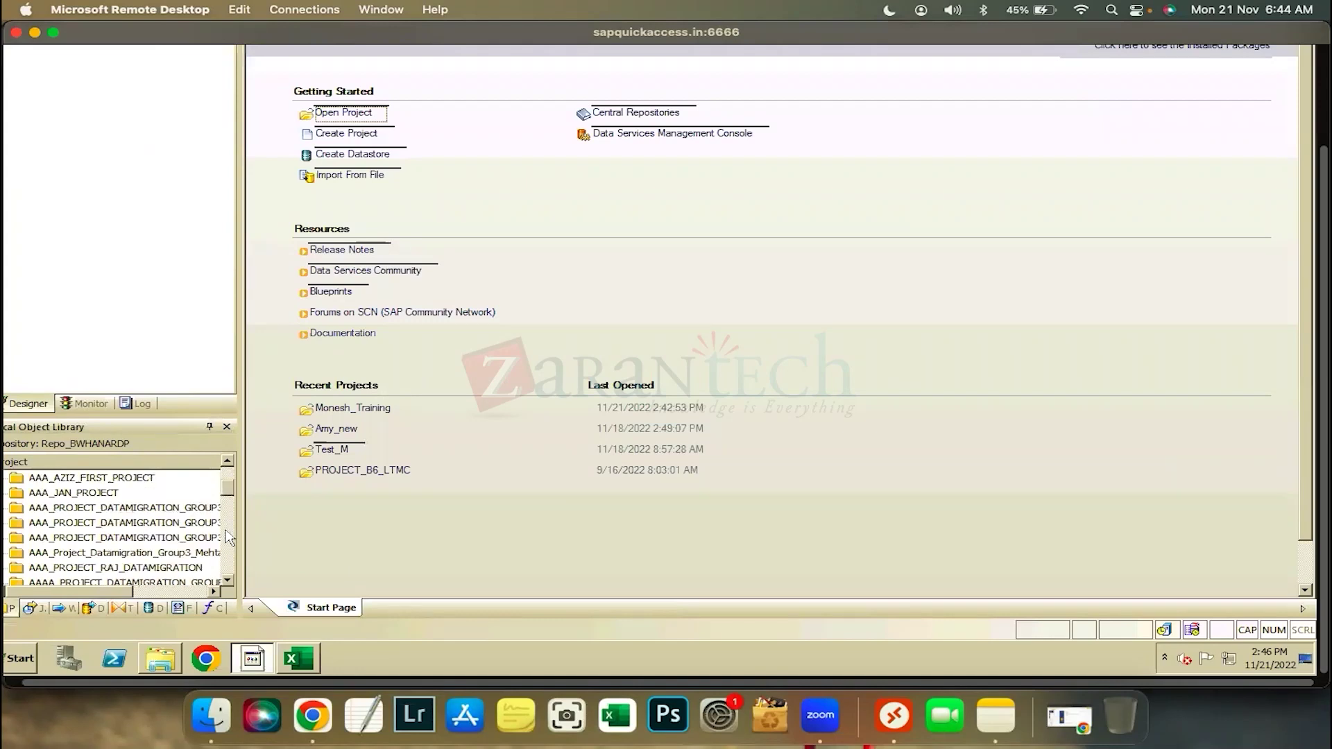
scroll(227, 542, "down", 5)
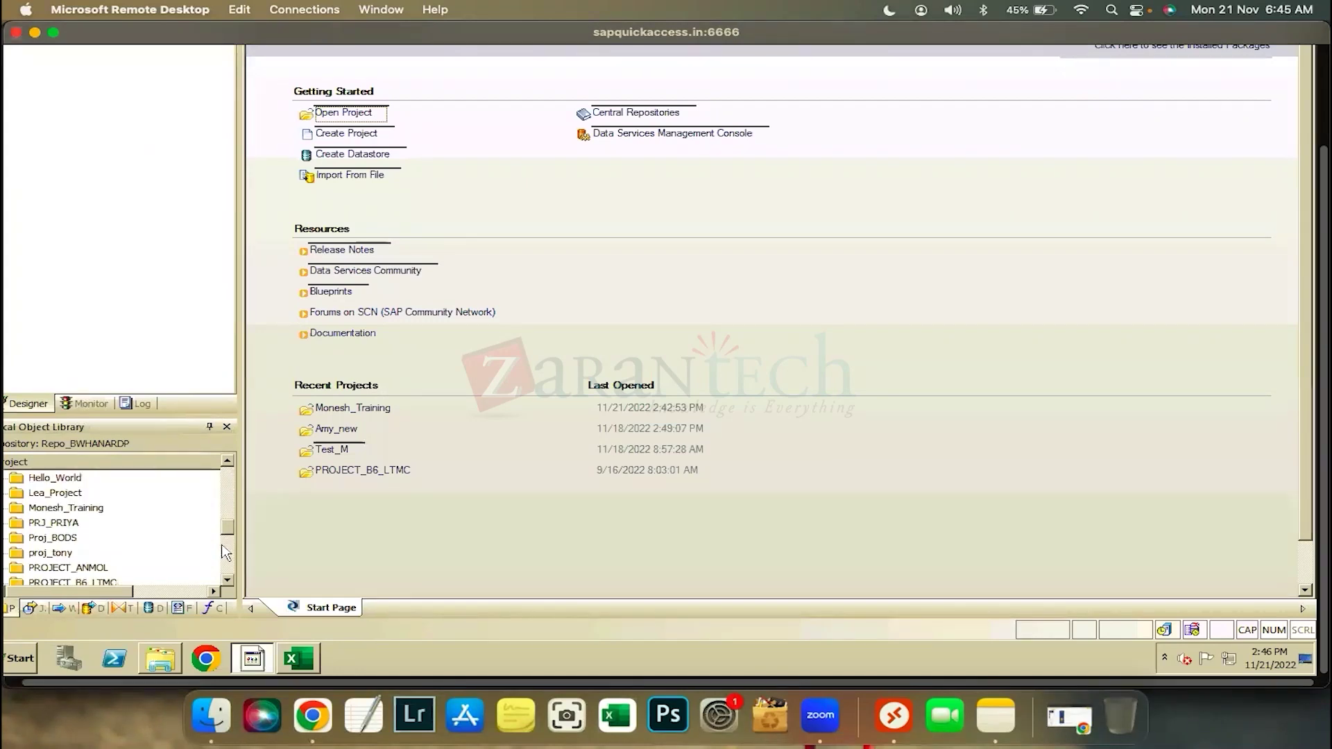
scroll(226, 553, "down", 2)
scroll(220, 533, "up", 3)
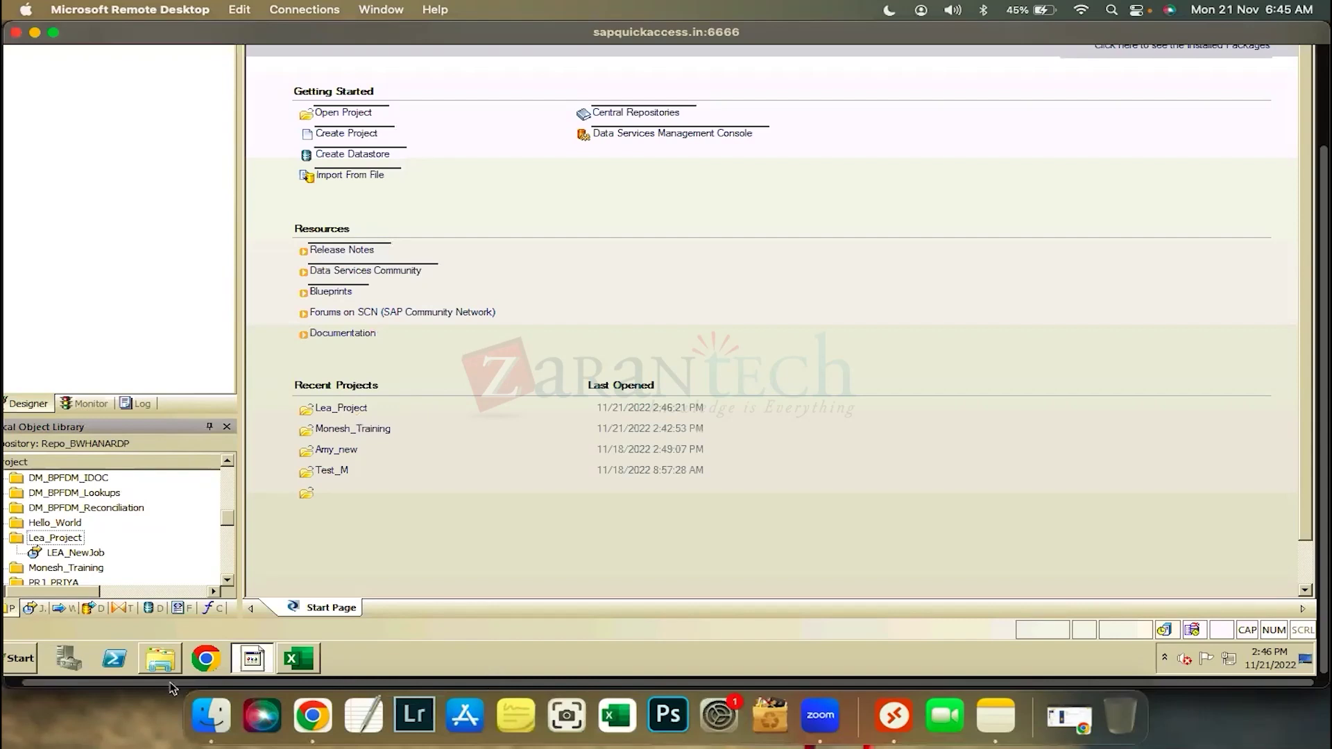
left_click(12, 683)
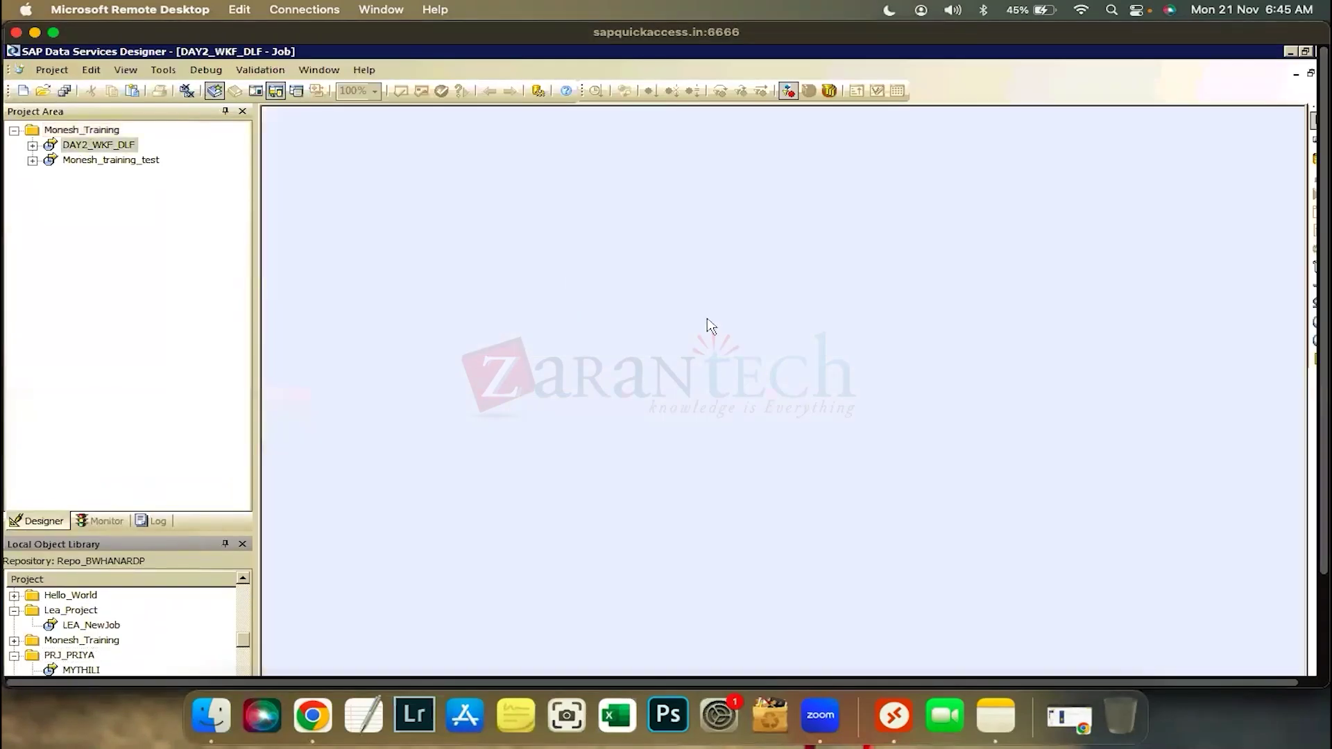
left_click(534, 264)
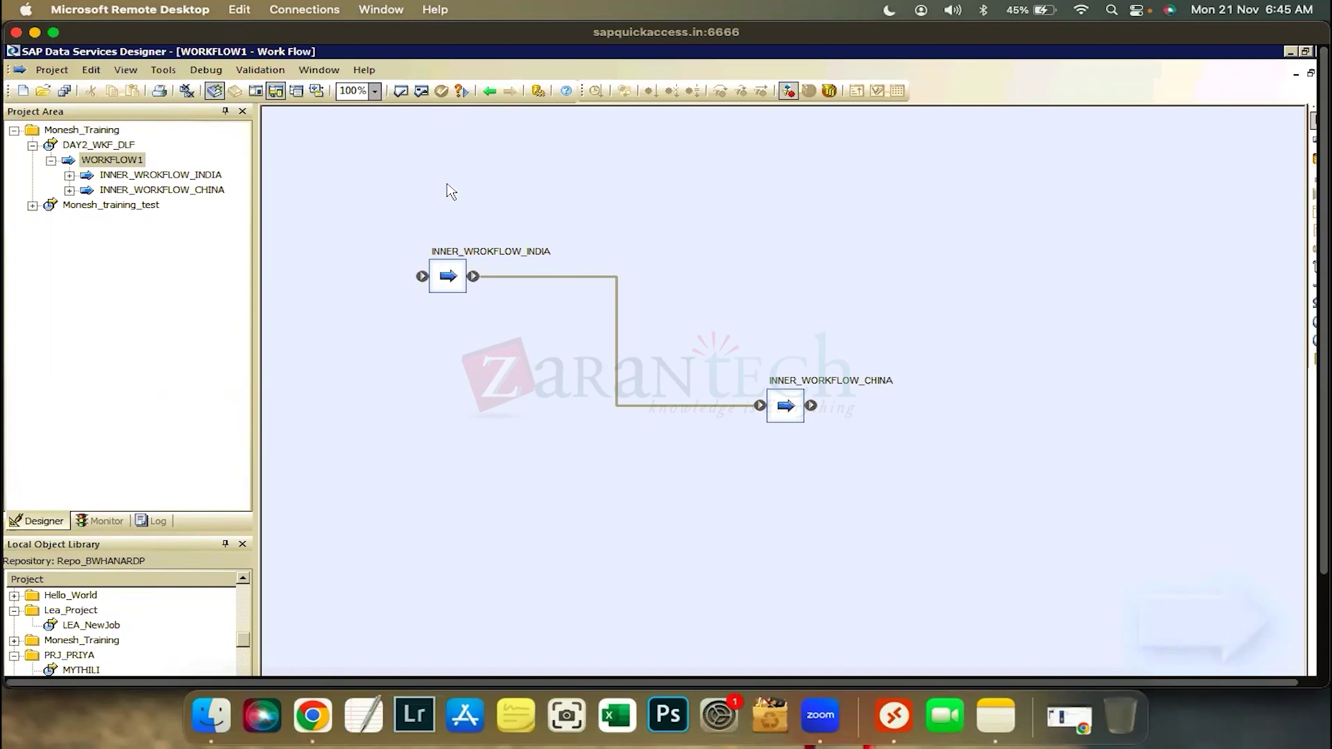
Open INNER_WROKFLOW_INDIA and add a data flow named DF1_INDIA_PUNE inside it.
double_click(458, 278)
left_click_drag(851, 683, 872, 683)
left_click(1307, 163)
left_click(623, 227)
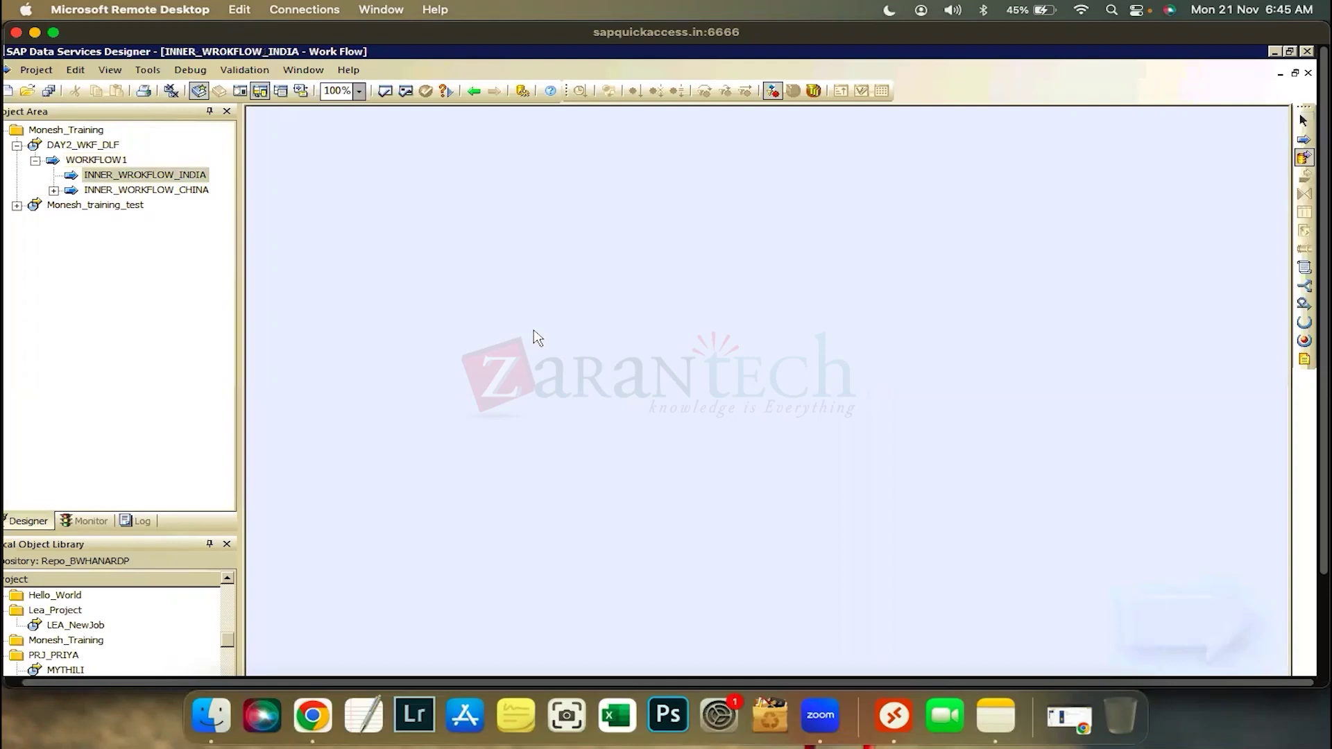
type("DF1_INDIA_PUNE")
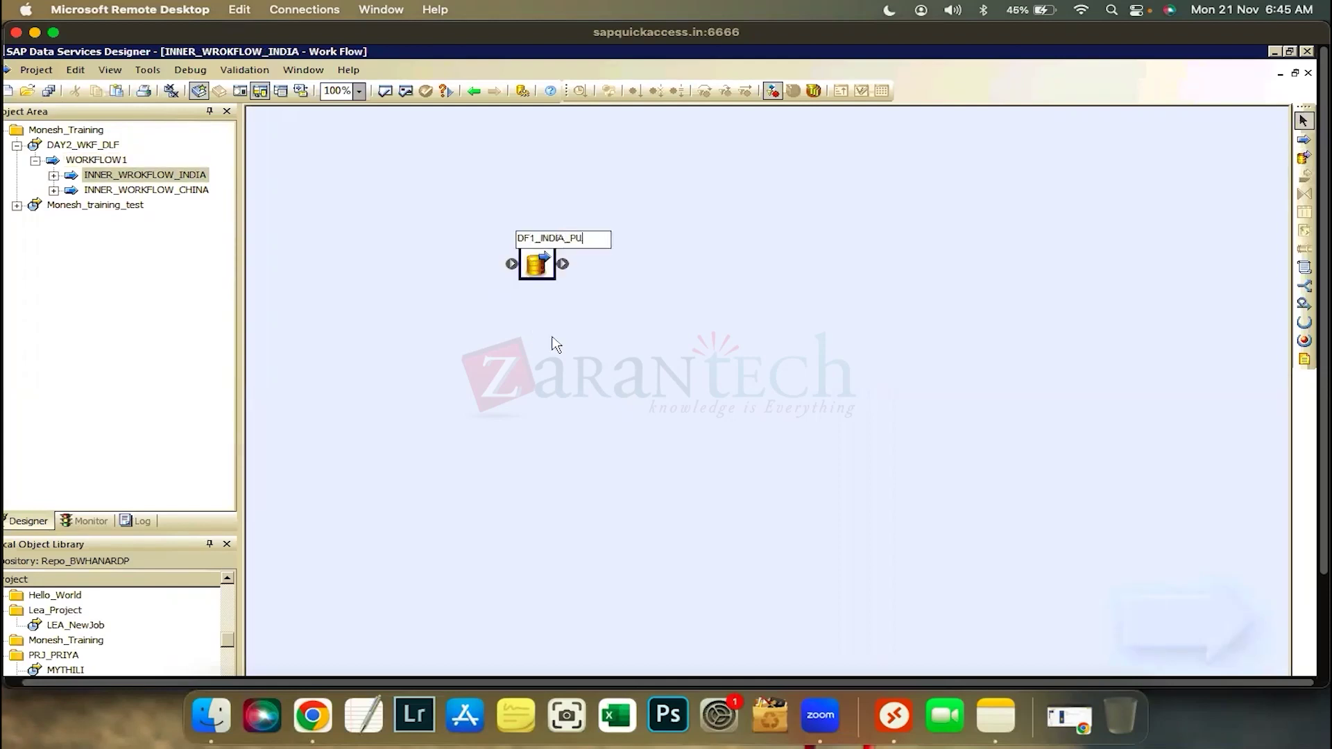
Add a second data flow named DF1_INDIA_MUMBAI below and to the right of the Pune data flow.
left_click(1306, 161)
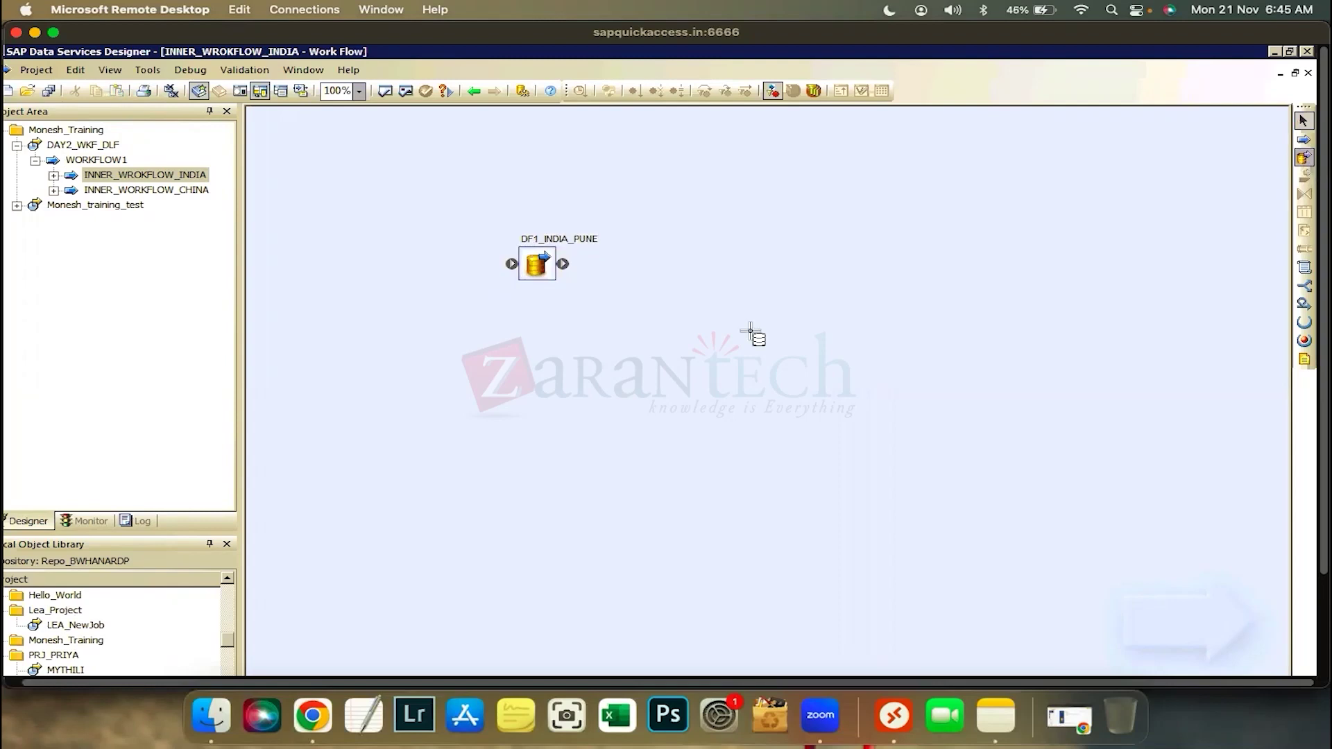
left_click(722, 368)
type("DF1")
type("_")
type("IDNIA")
key("BackSpace")
key("BackSpace")
key("BackSpace")
key("BackSpace")
type("NDIA_MUMBAI")
key("Return")
key("Escape")
Add a third data flow named DF3_INDIA_CHENNAI below and to the right of the Mumbai data flow.
left_click(880, 425)
type("DF3_INDIA_")
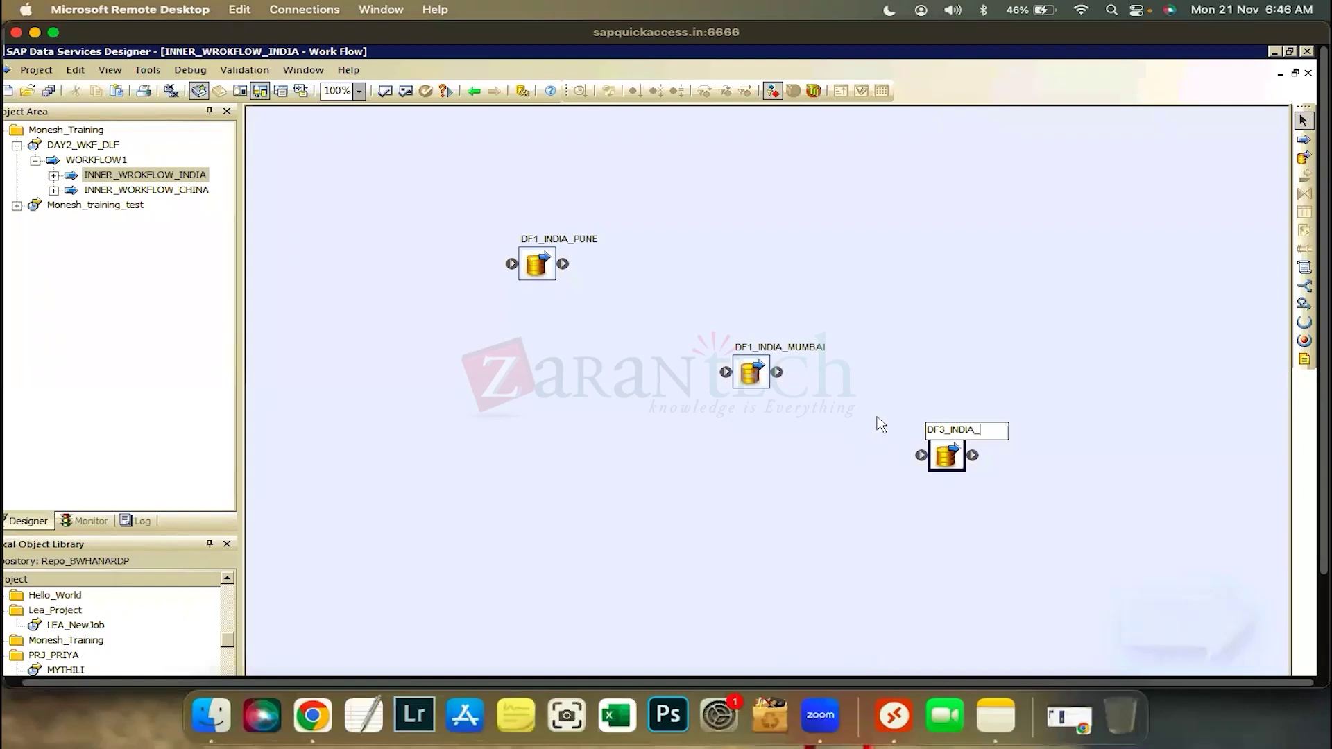
type("CHENNAI")
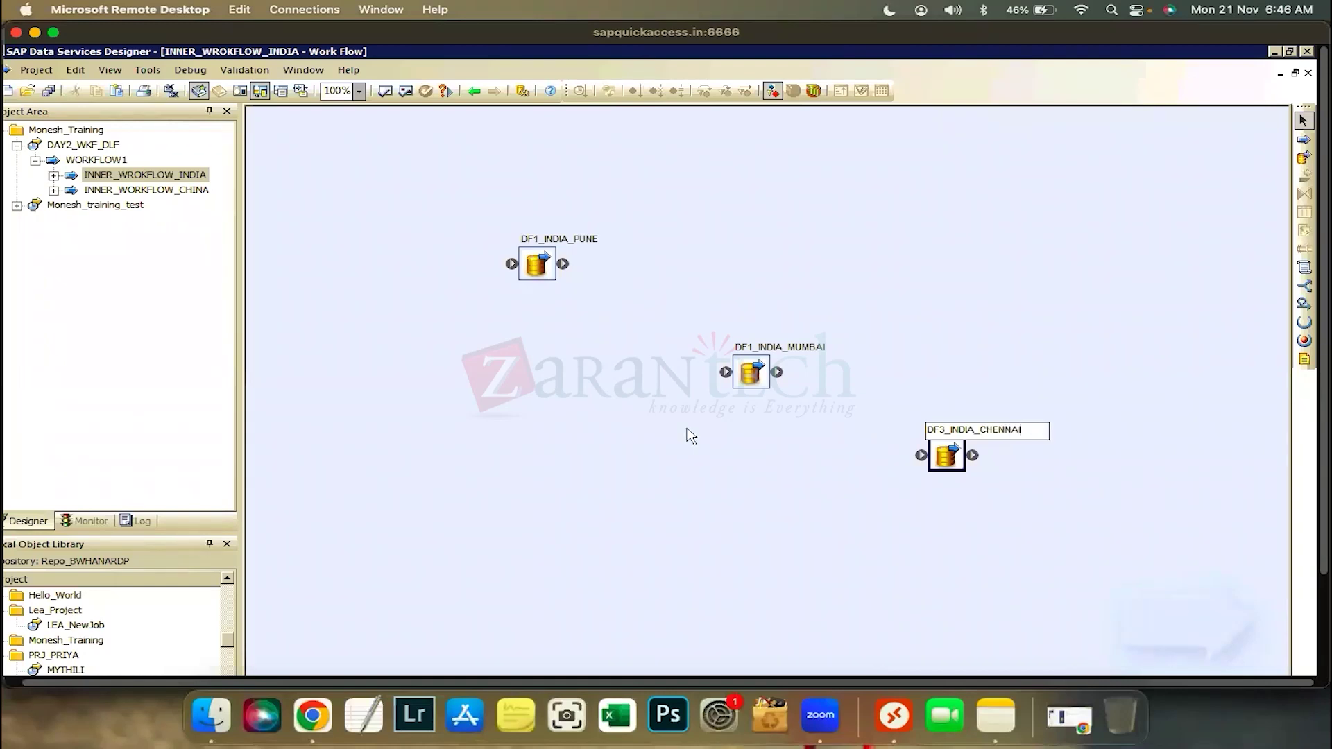
left_click(691, 436)
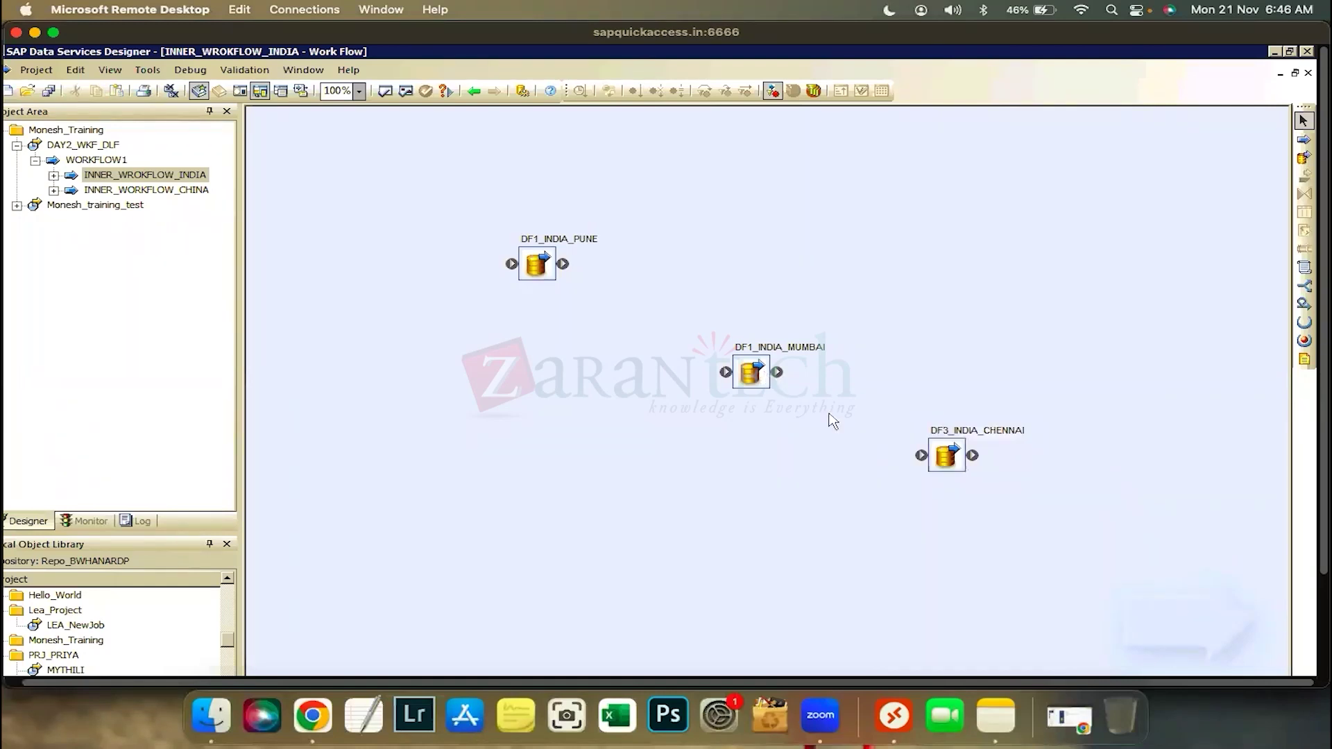
Rename the Mumbai data flow as DF2_INDIA_MUMBAI and move it up toward the Pune data flow.
right_click(751, 369)
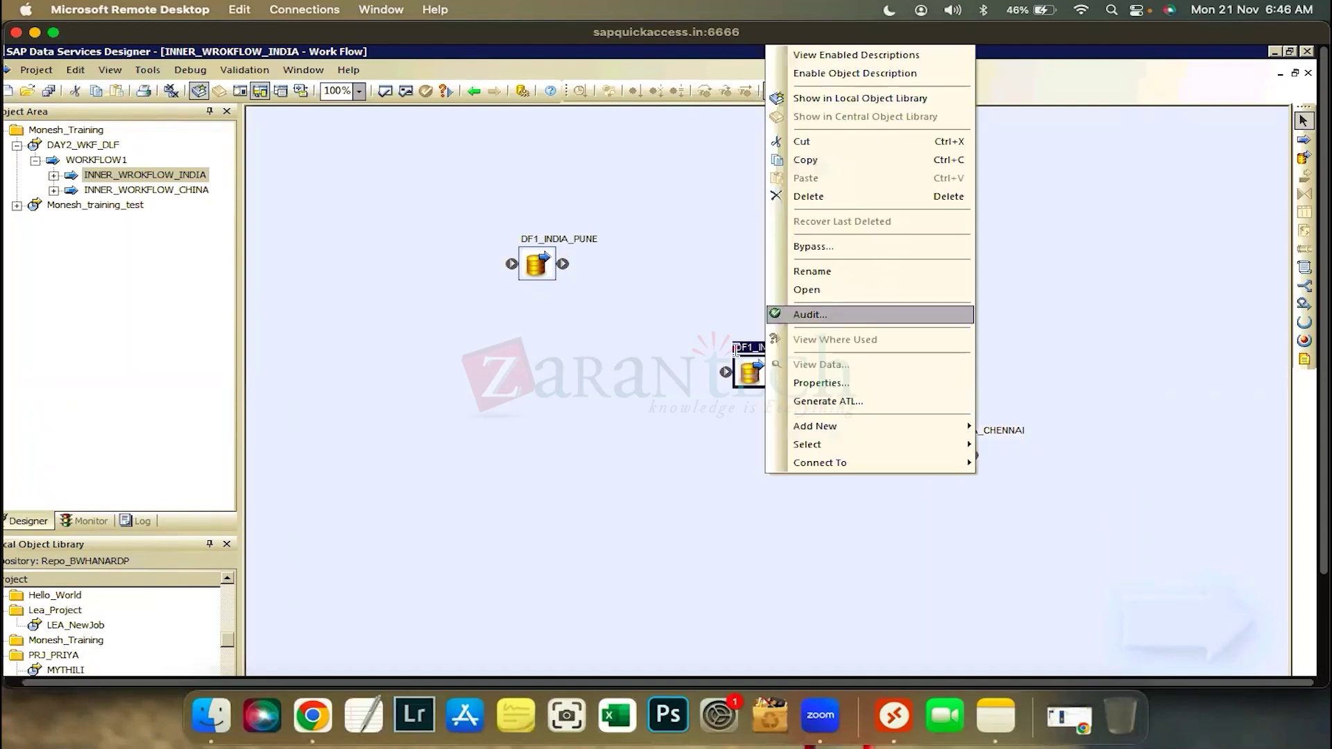
left_click(735, 349)
left_click(779, 348)
key("BackSpace")
type("2")
key("Return")
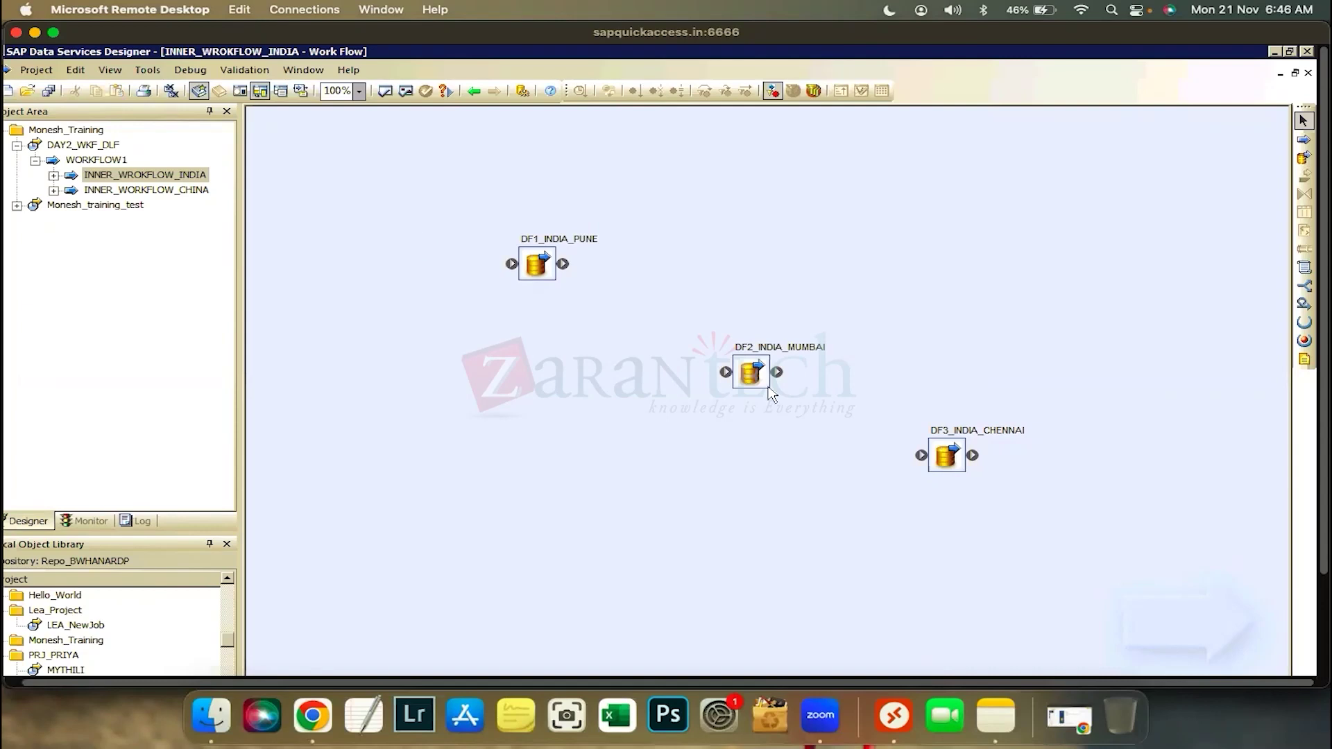
left_click_drag(752, 379, 643, 315)
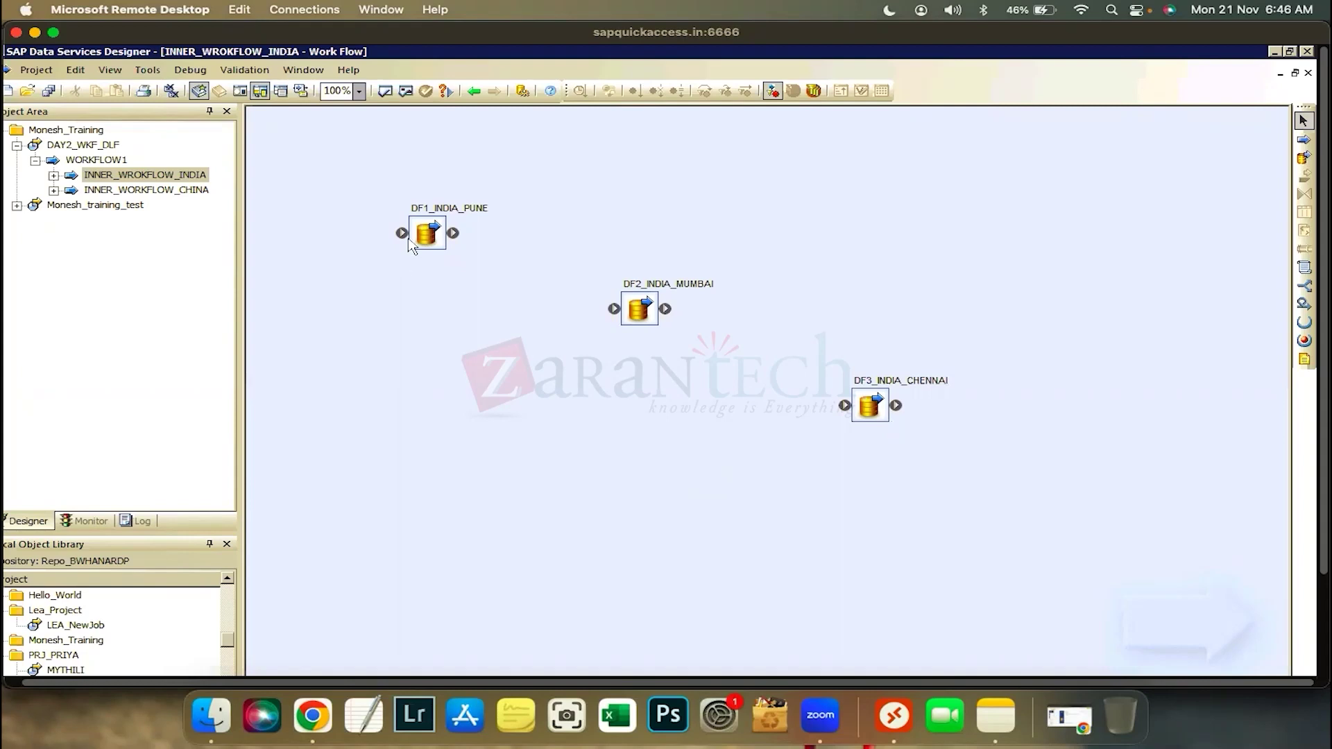
Connect the Pune data flow to the Mumbai data flow, and the Mumbai data flow to the Chennai data flow.
left_click(868, 410)
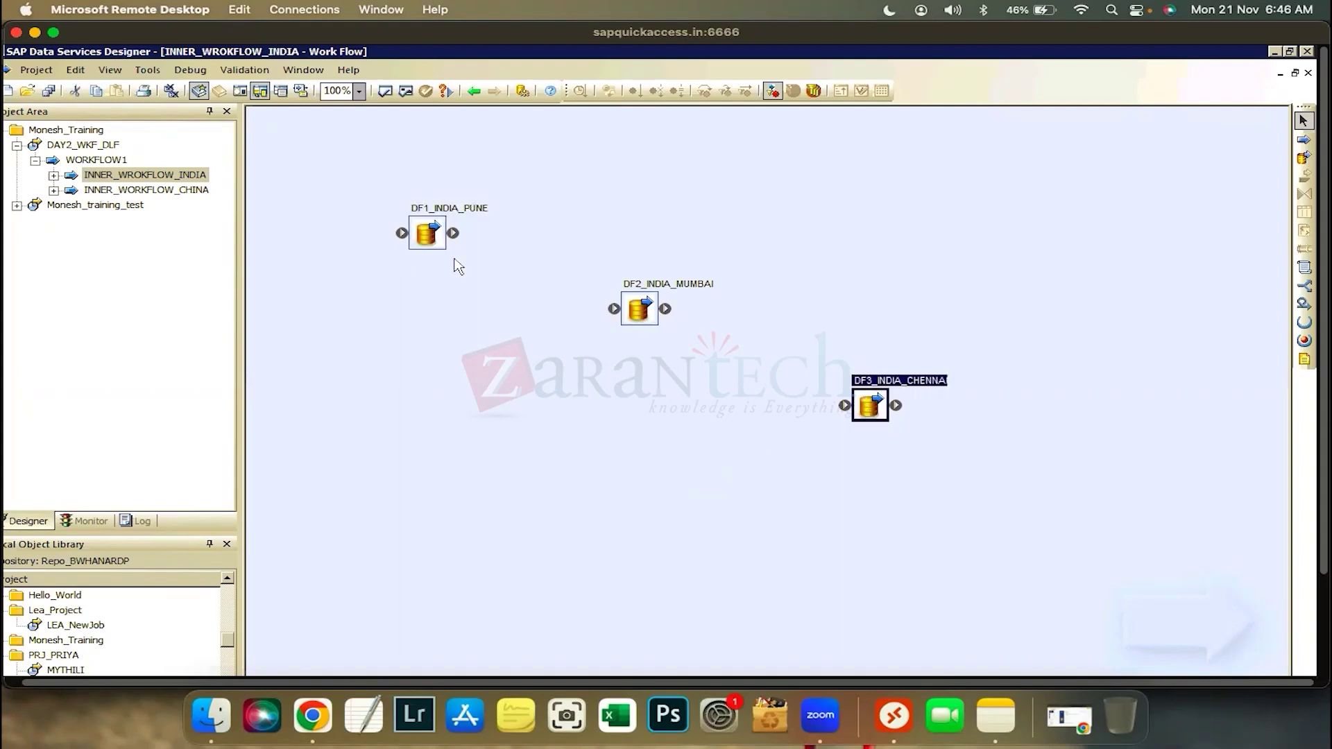
left_click_drag(460, 233, 512, 266)
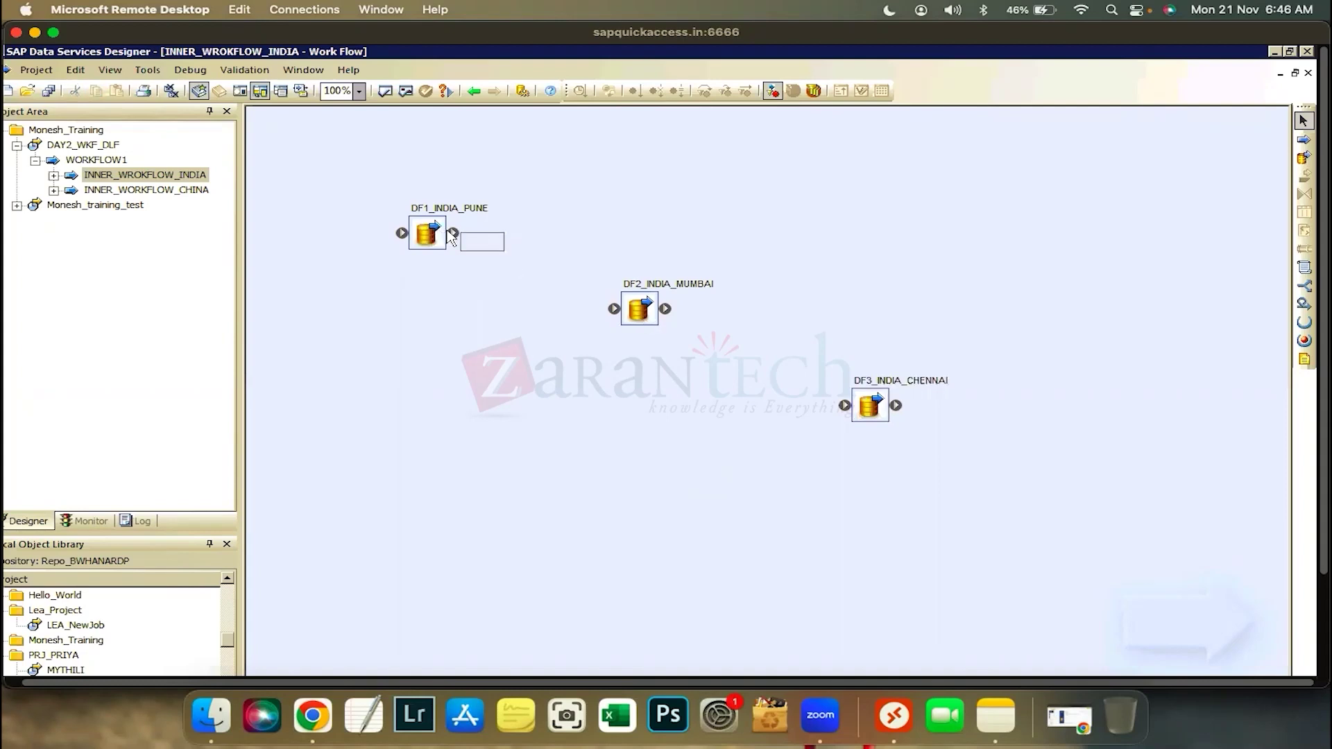
left_click_drag(455, 233, 859, 406)
Spread the three data flows further apart, moving Pune up and Mumbai and Chennai slightly down.
left_click_drag(440, 240, 448, 258)
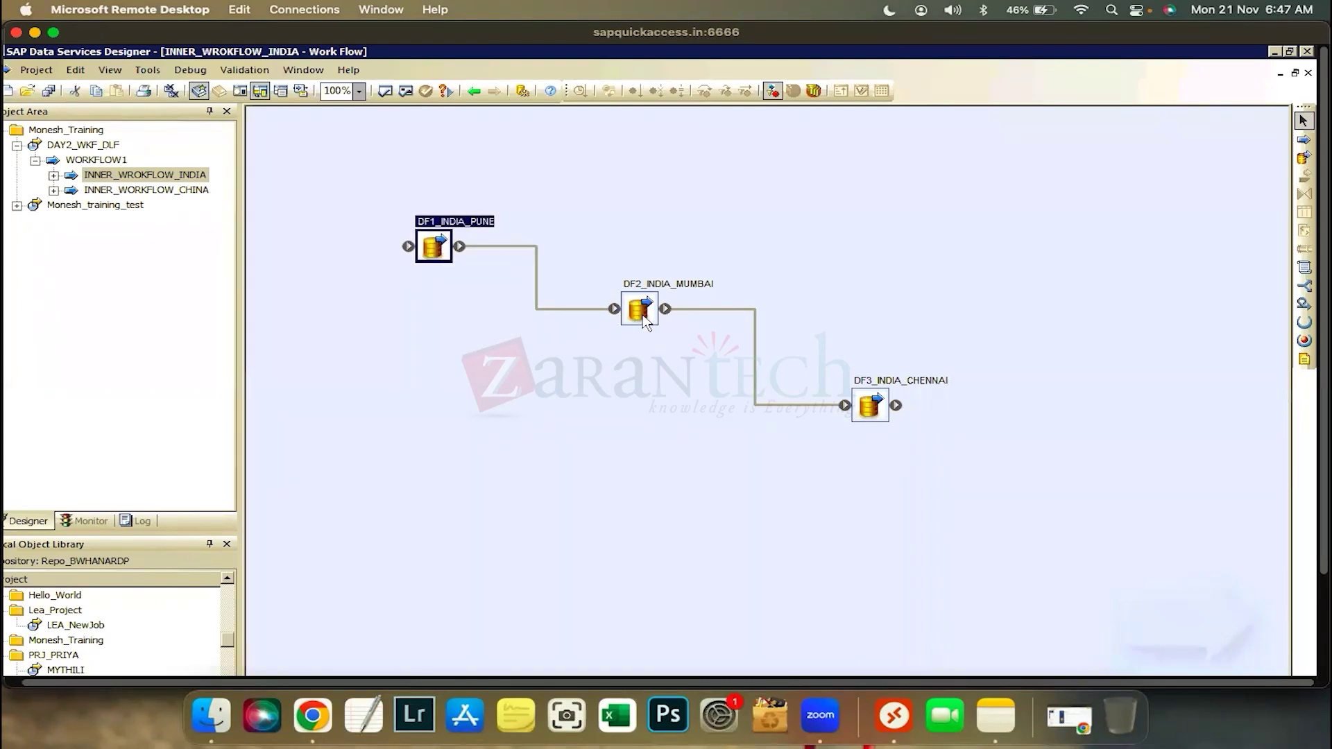
left_click_drag(642, 321, 643, 334)
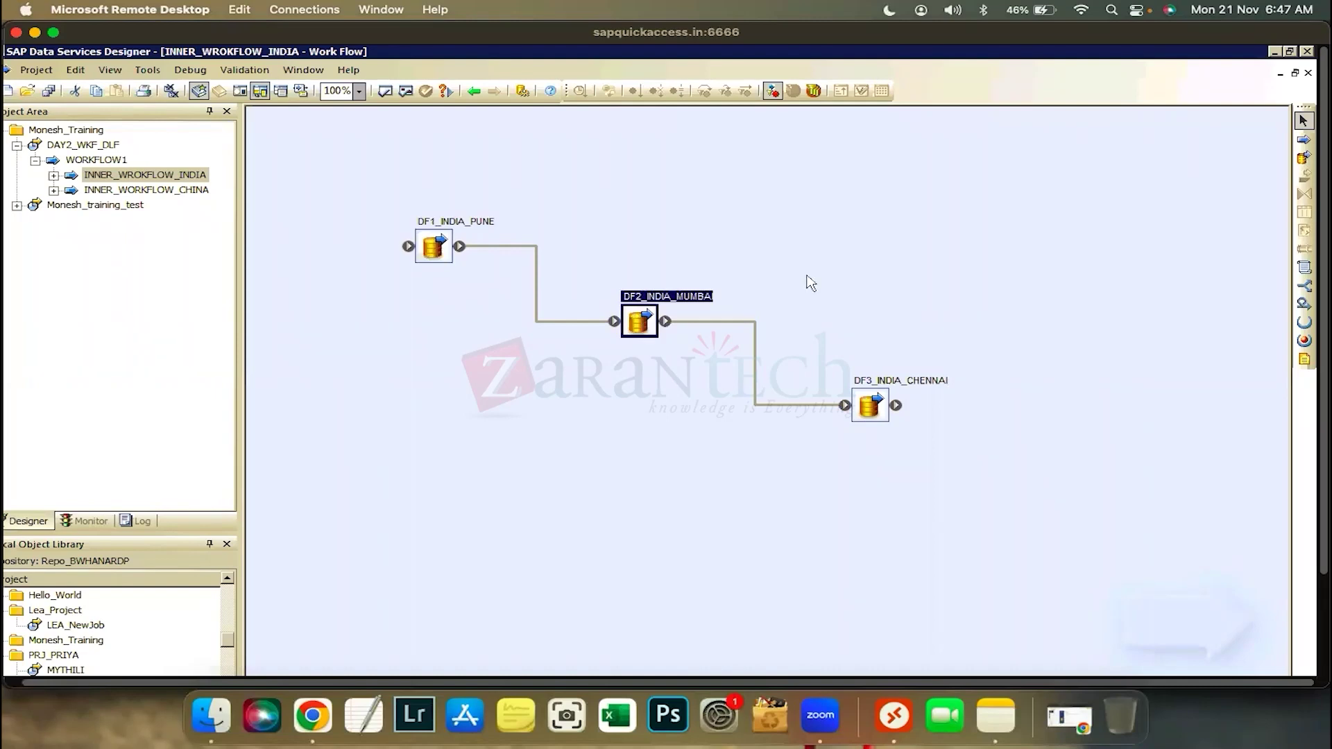
left_click_drag(881, 412, 882, 419)
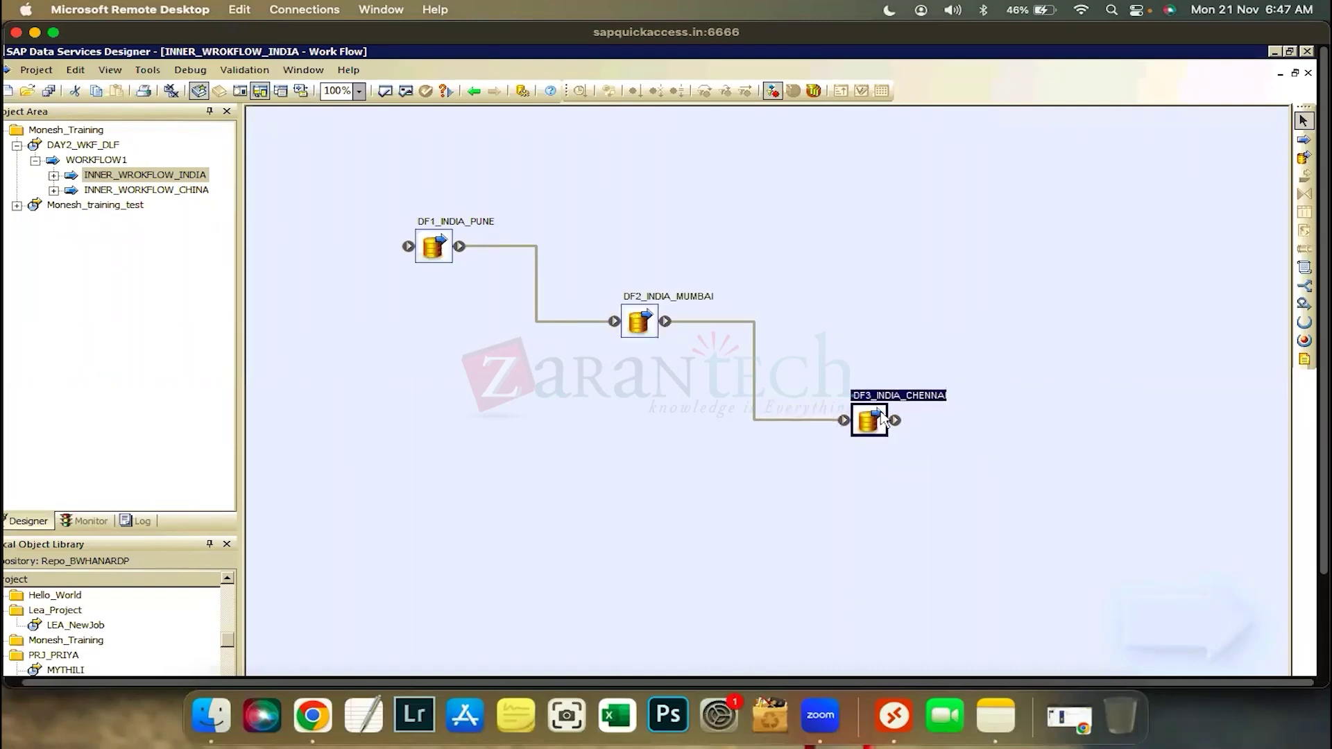
left_click(819, 311)
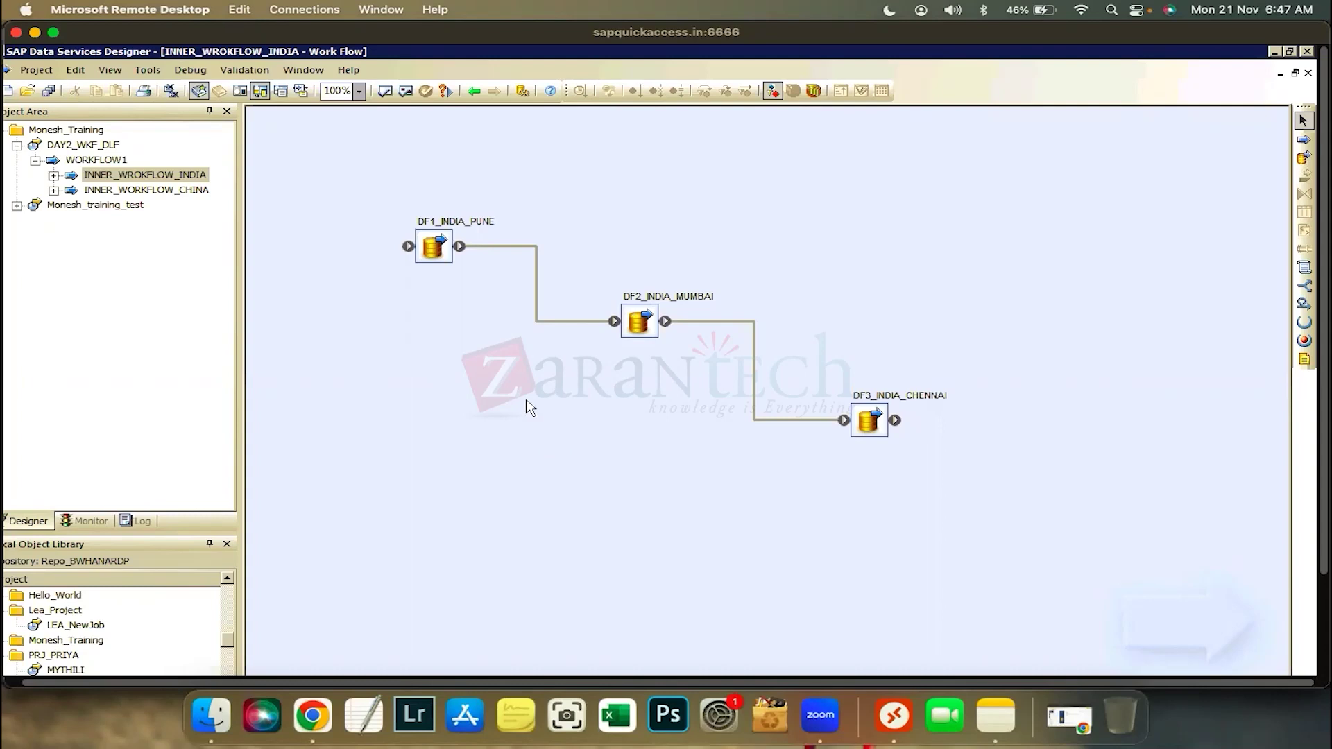
left_click_drag(445, 243, 437, 208)
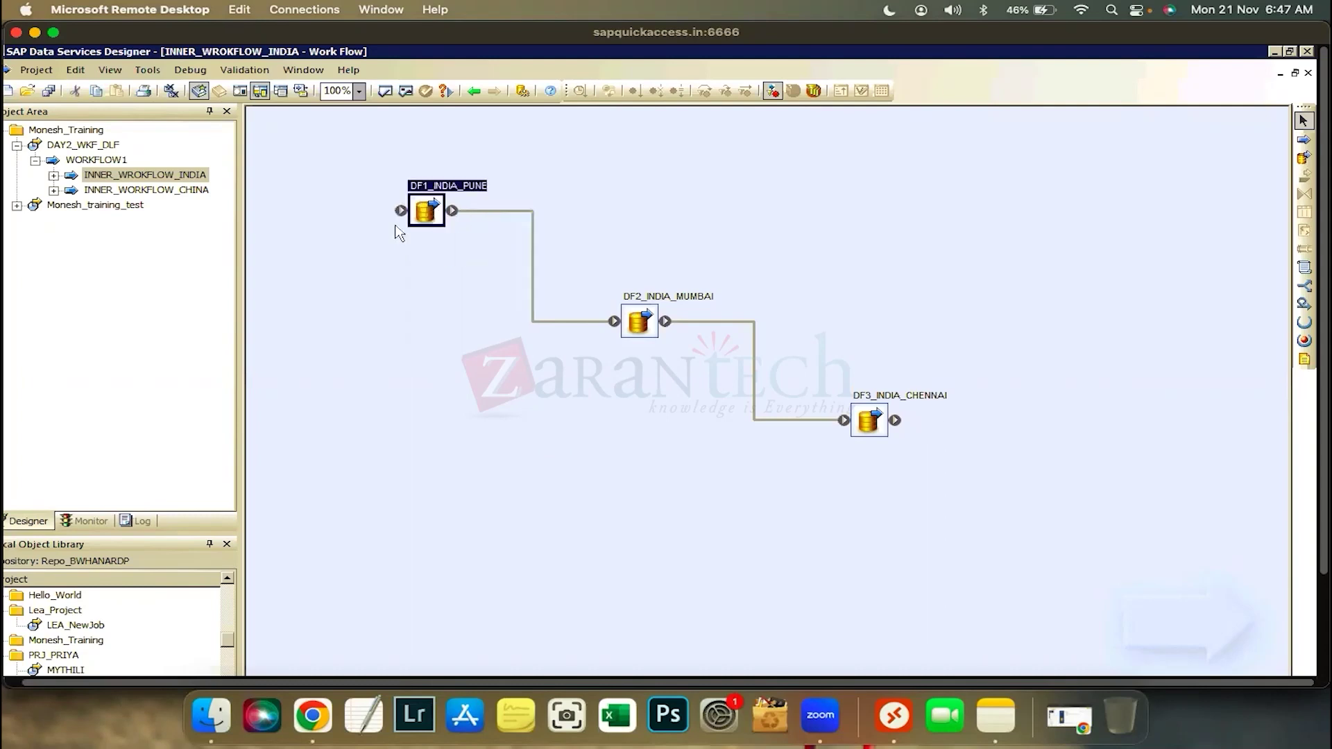
left_click(645, 325)
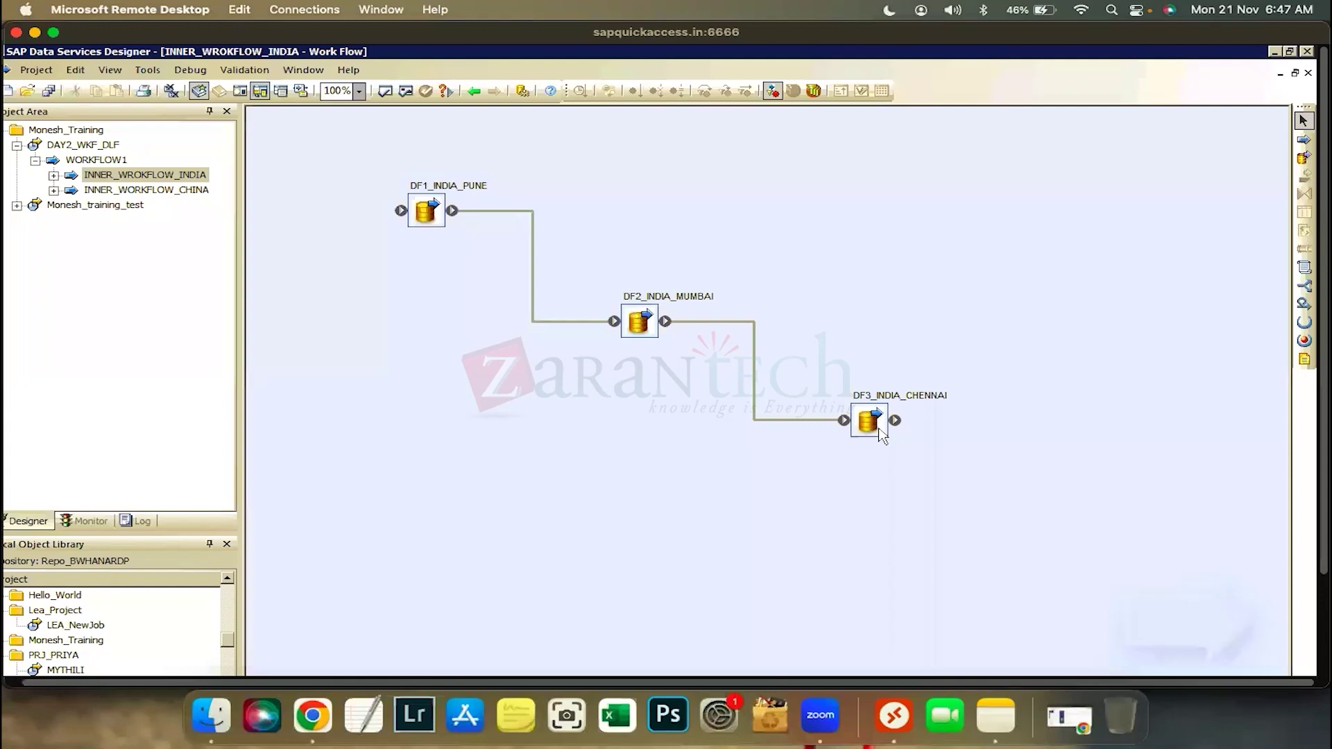
left_click_drag(876, 420, 881, 434)
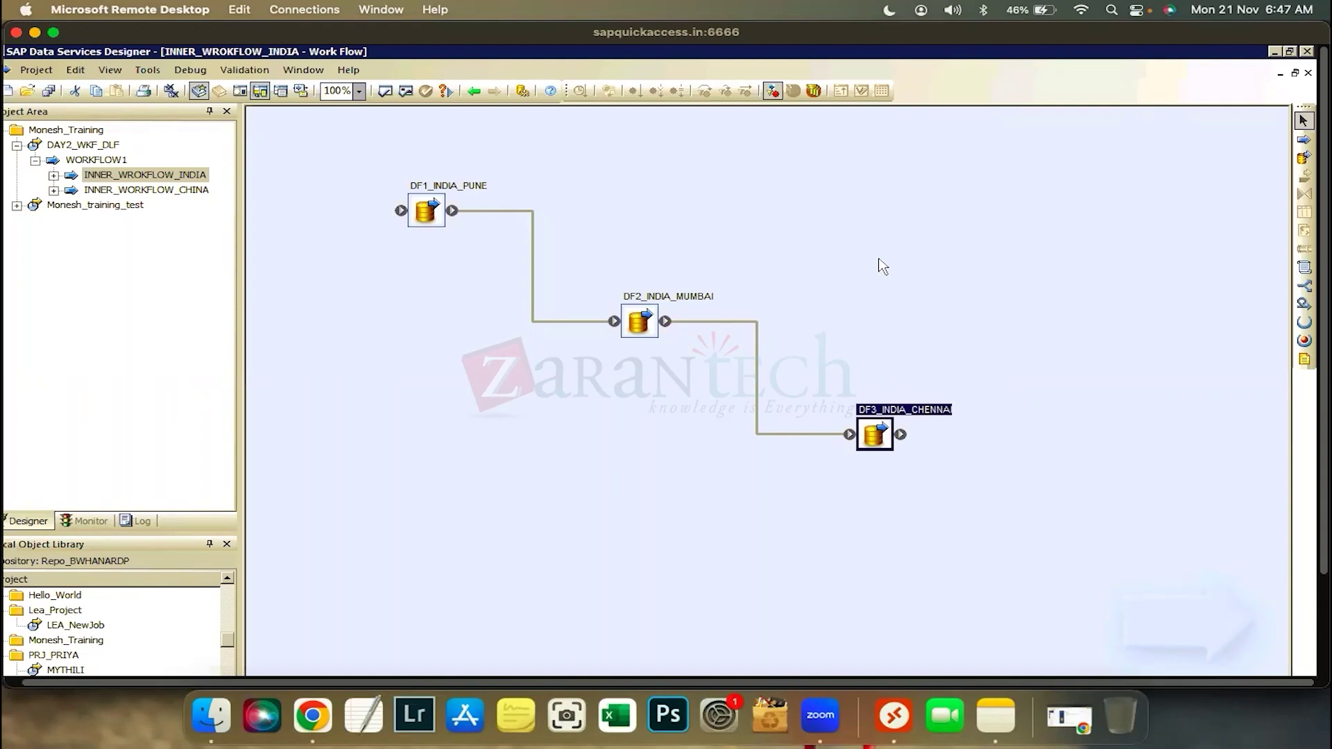
Delete the connection lines between the Pune and Mumbai data flows and between the Mumbai and Chennai data flows.
left_click(533, 219)
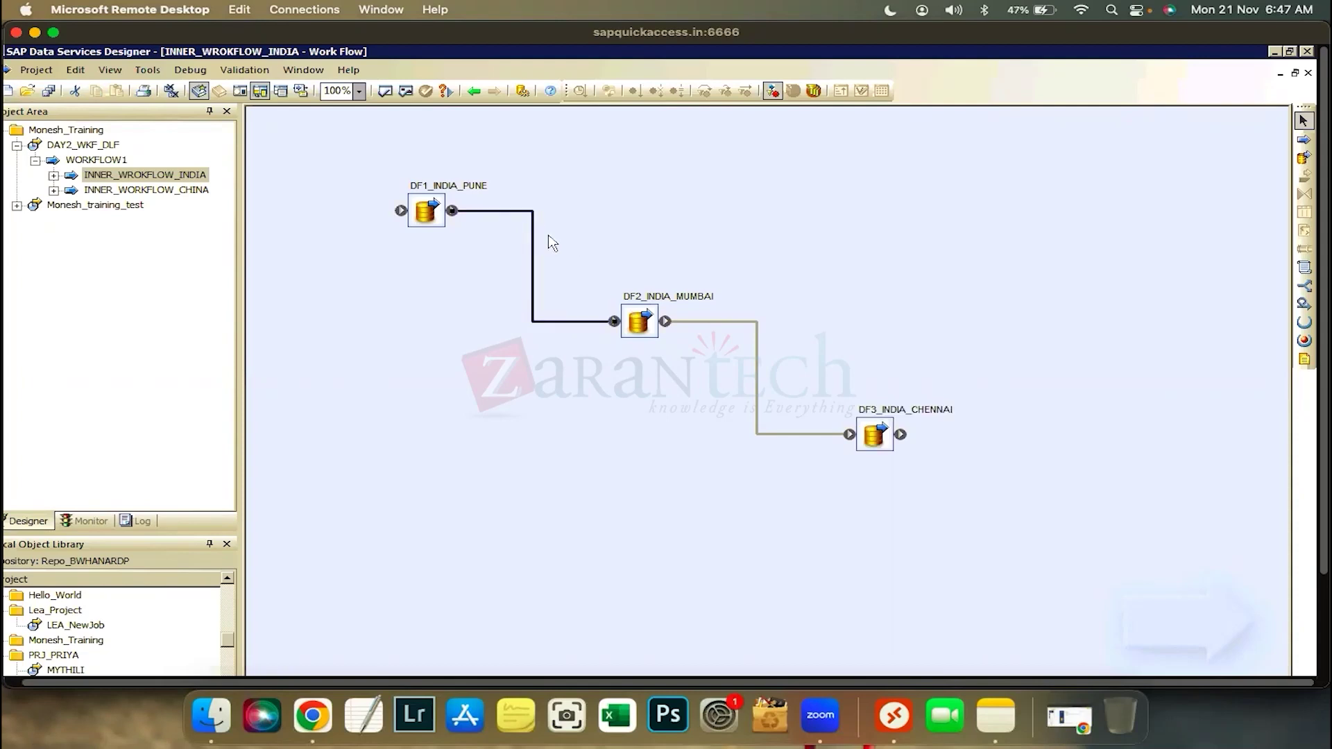
right_click(536, 240)
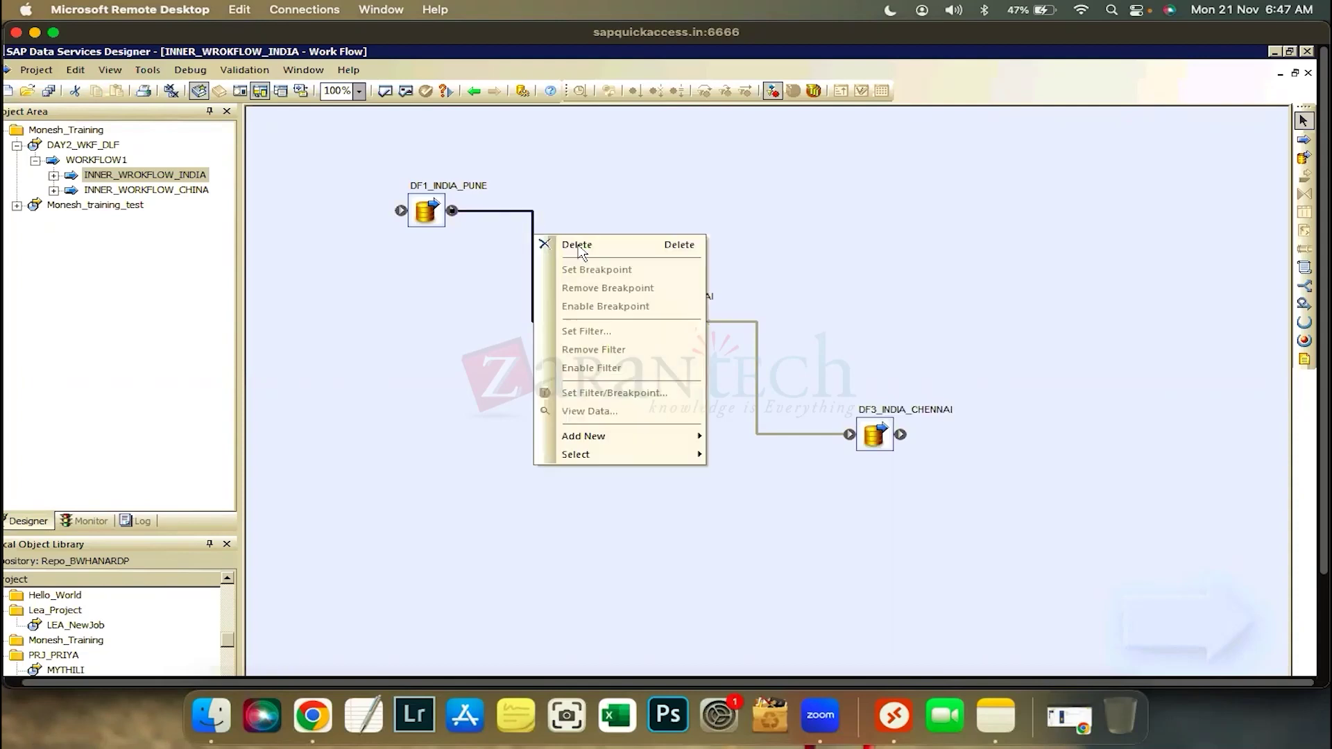
key("Delete")
left_click(761, 350)
key("Delete")
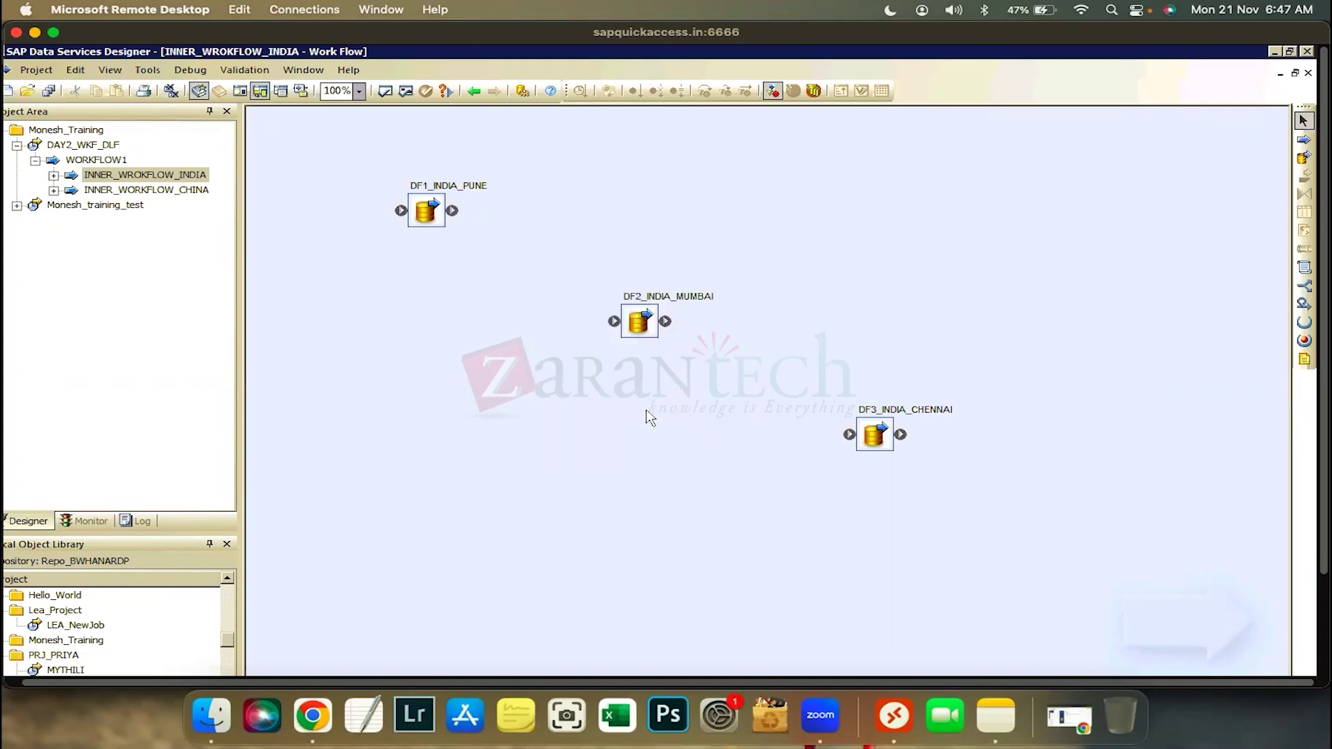
left_click(649, 326)
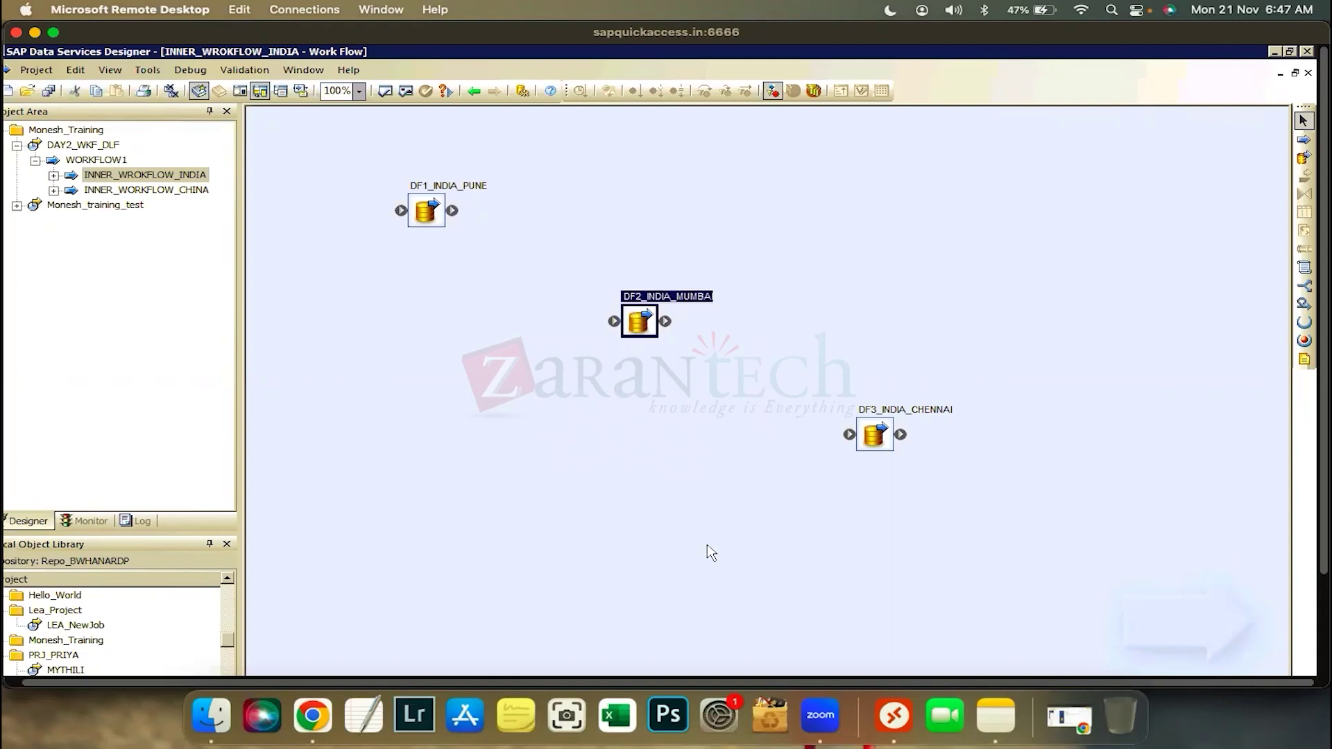
left_click(707, 545)
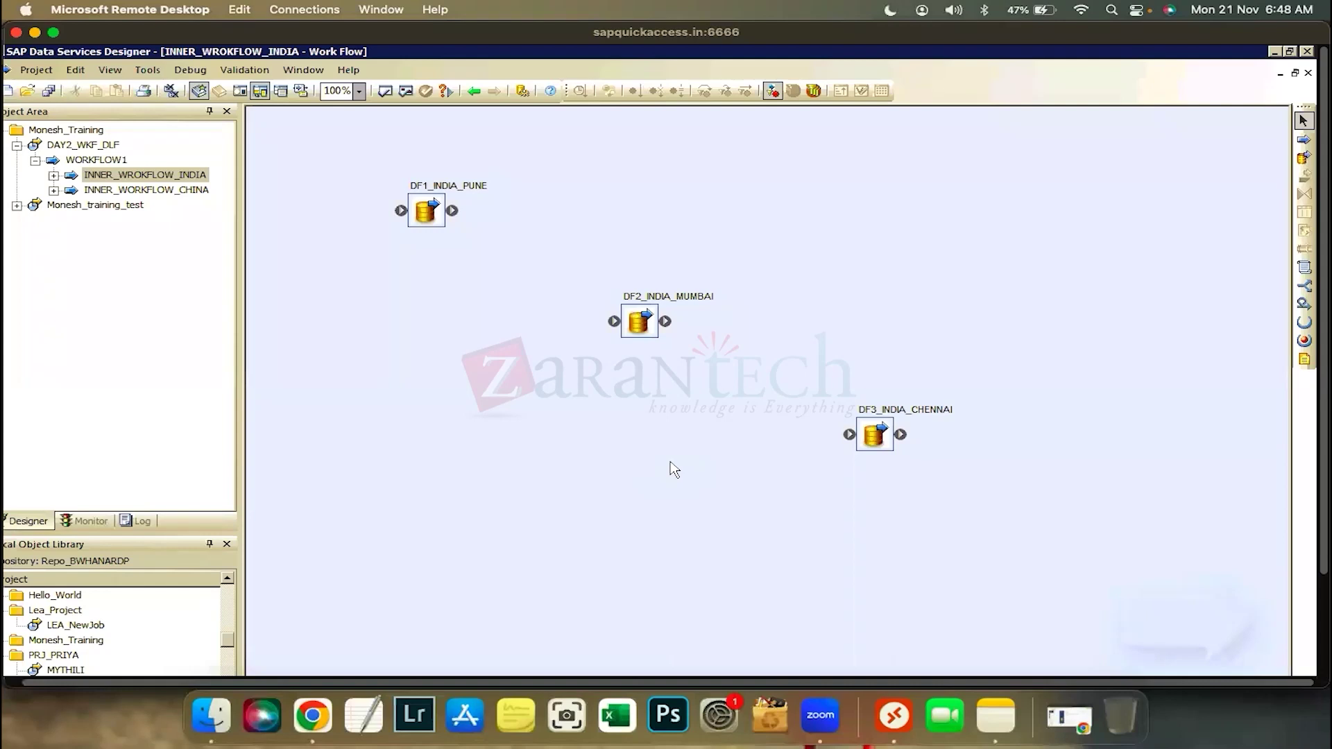
left_click(874, 435)
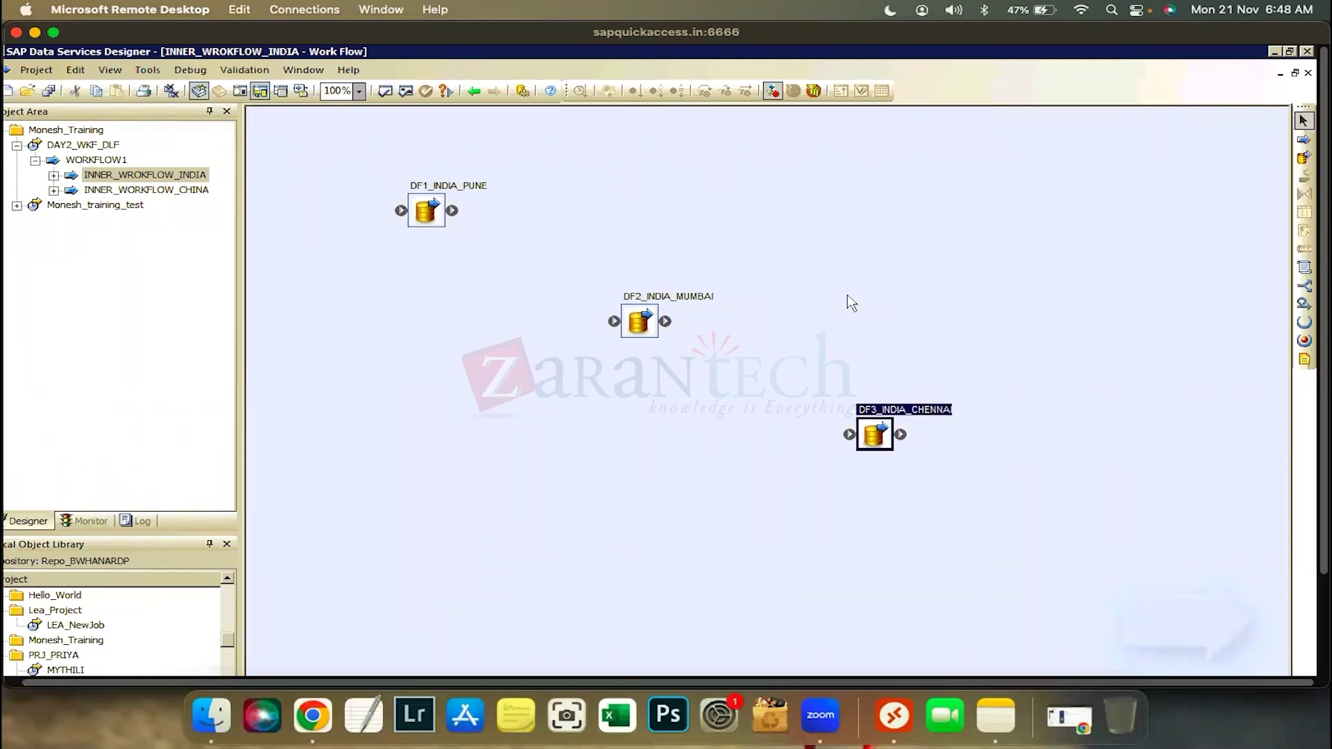
left_click(847, 296)
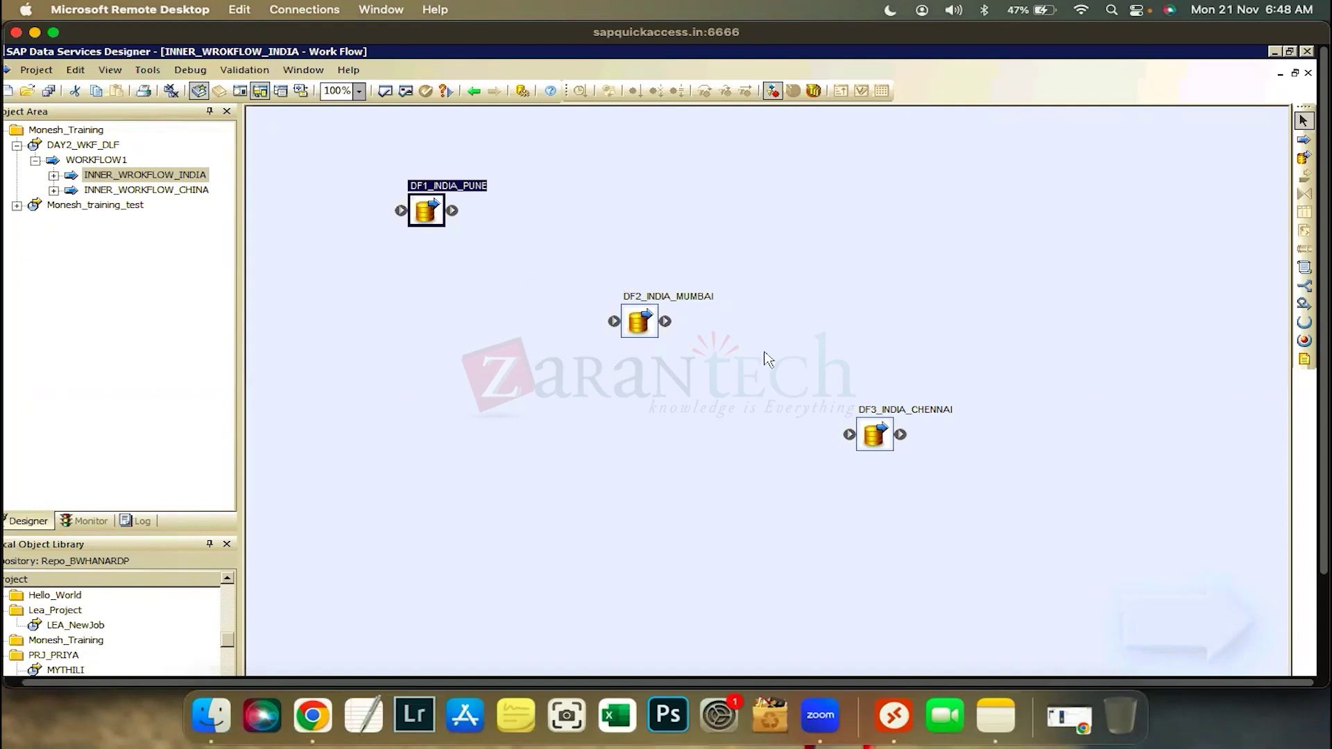
left_click(562, 330)
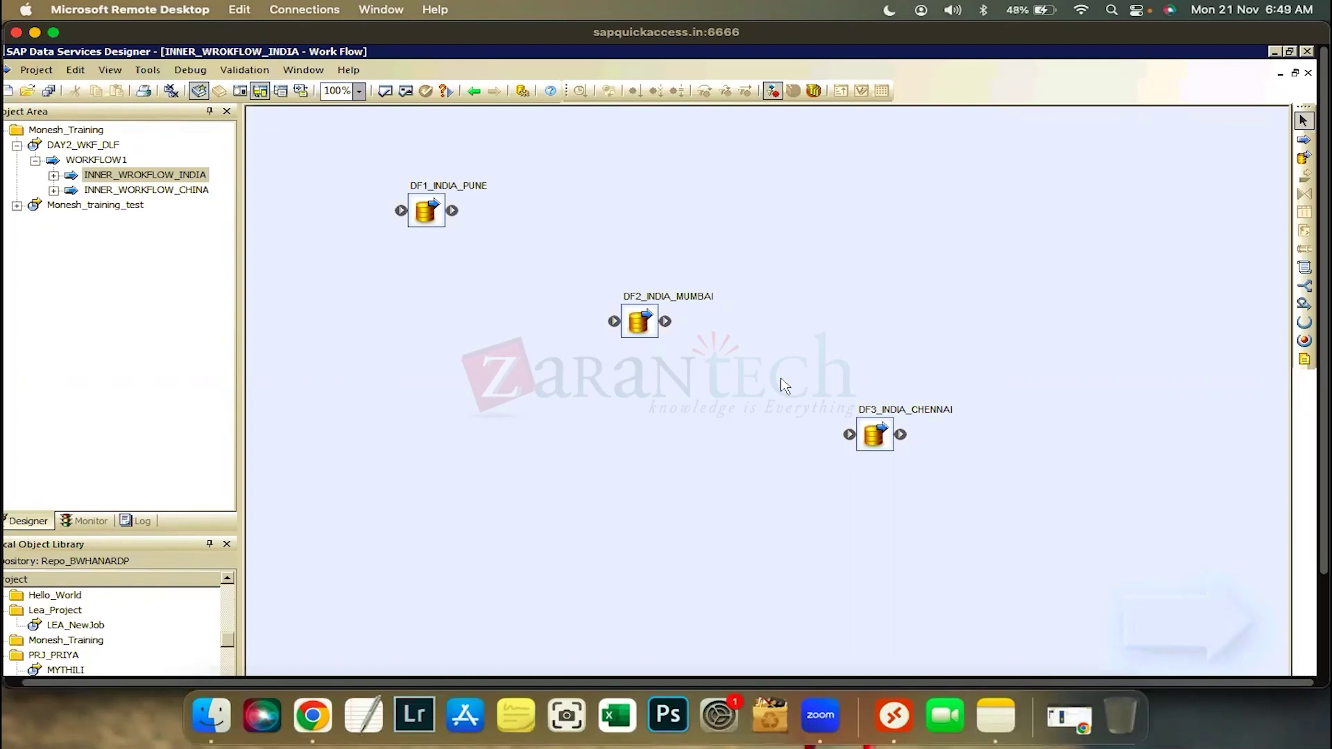
left_click(425, 212)
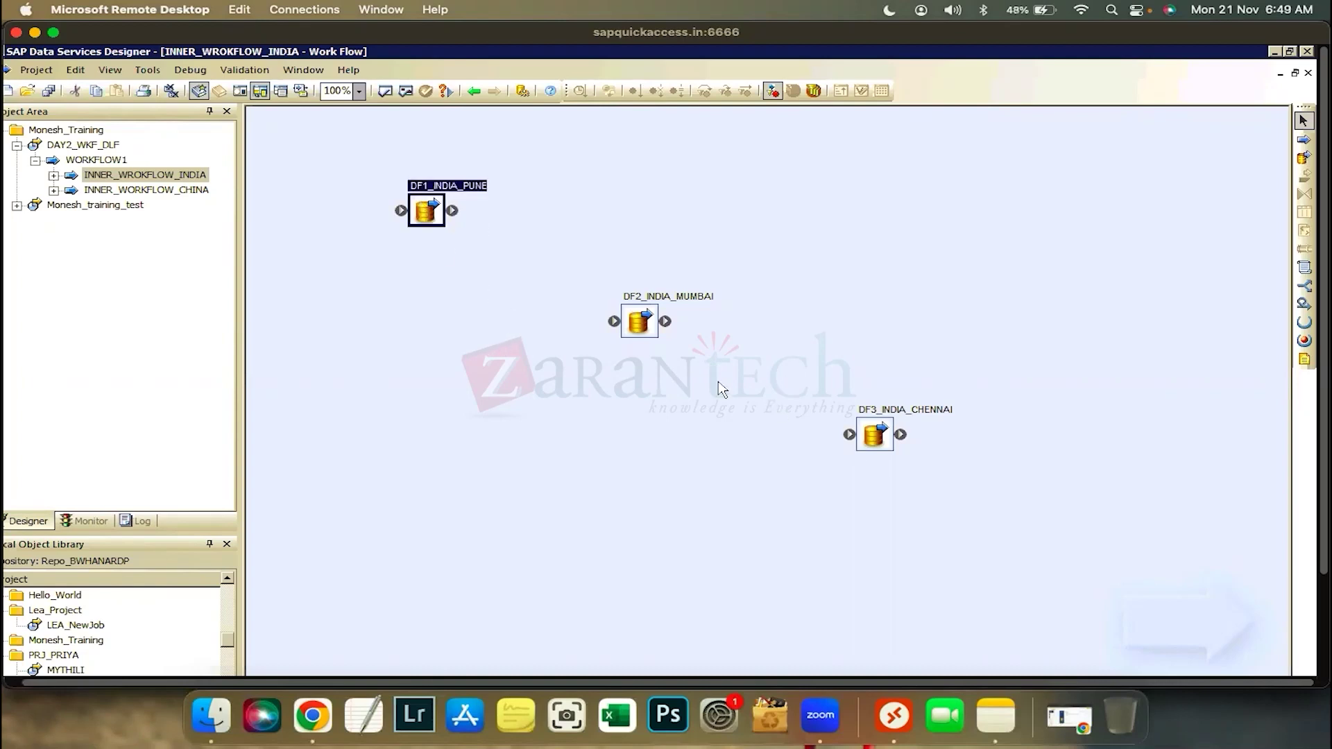
left_click(634, 306)
left_click(873, 435)
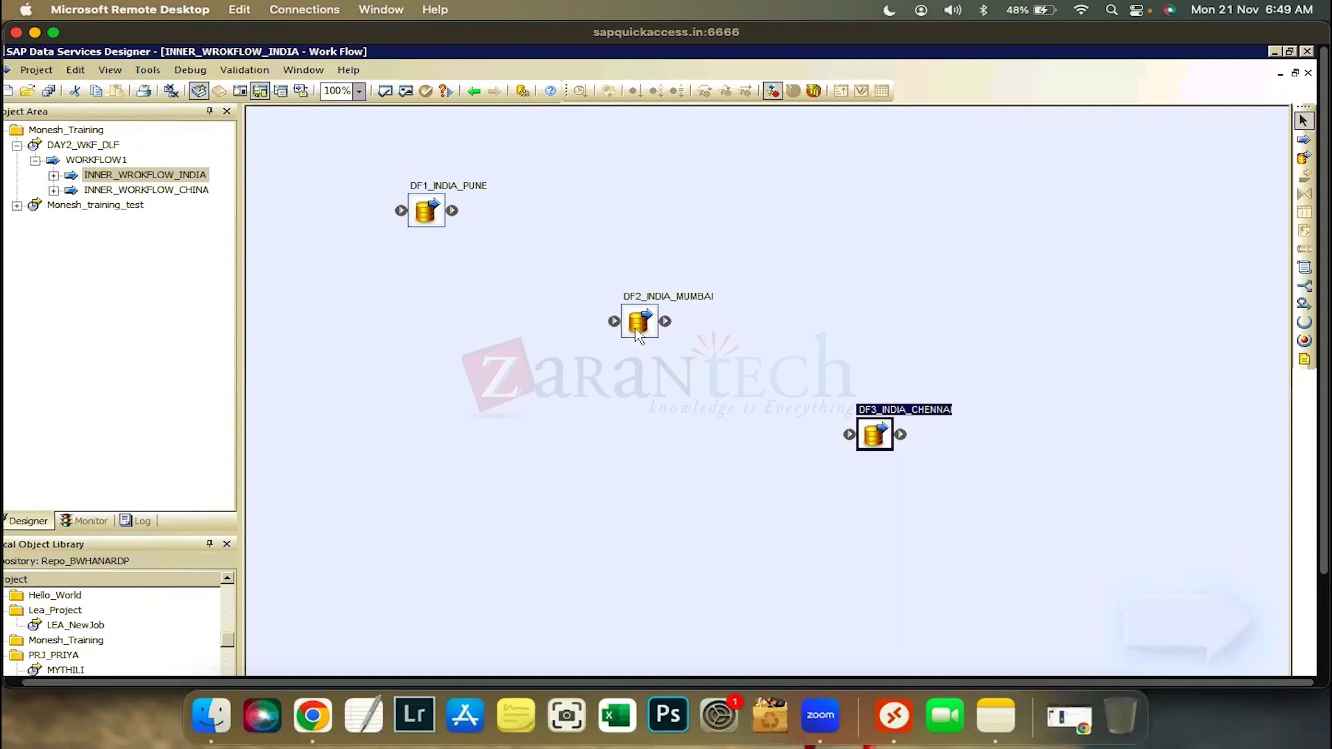
Move the Mumbai data flow slightly down and the Chennai data flow slightly down and to the right.
left_click_drag(637, 336, 637, 340)
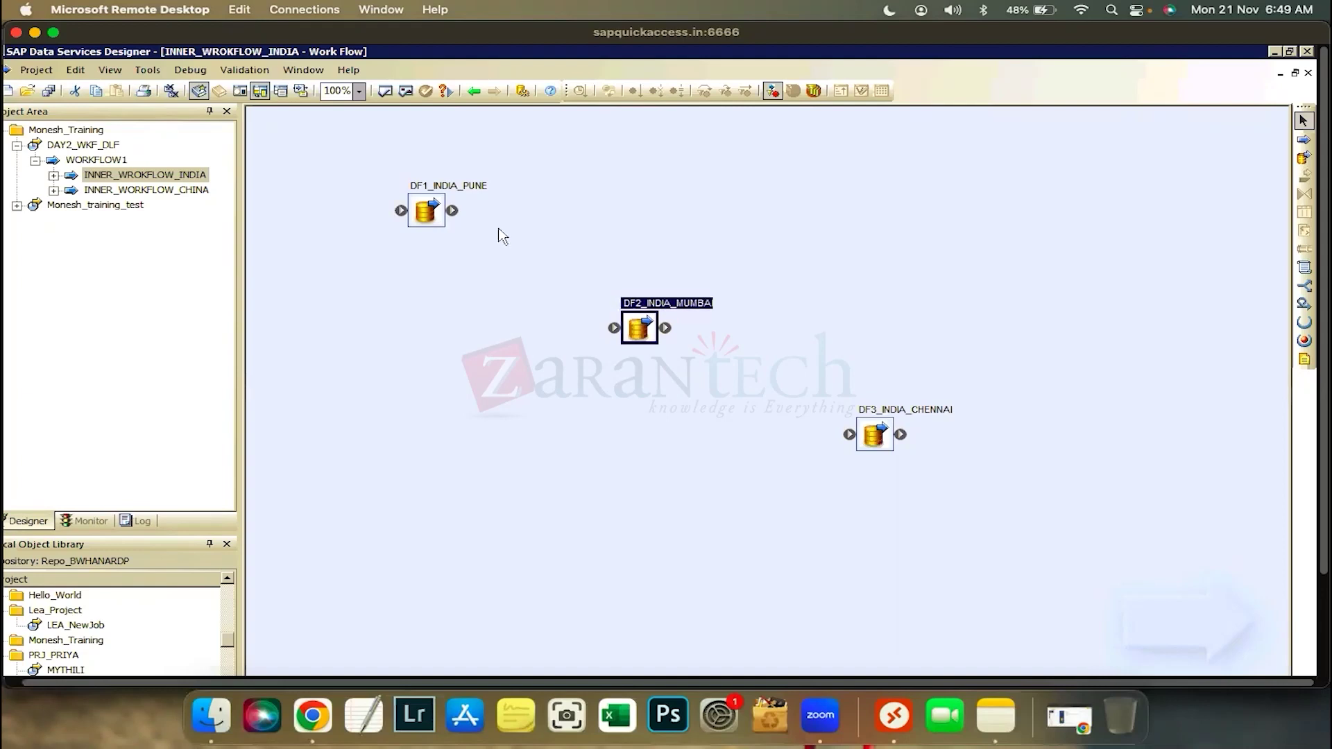
left_click(426, 210)
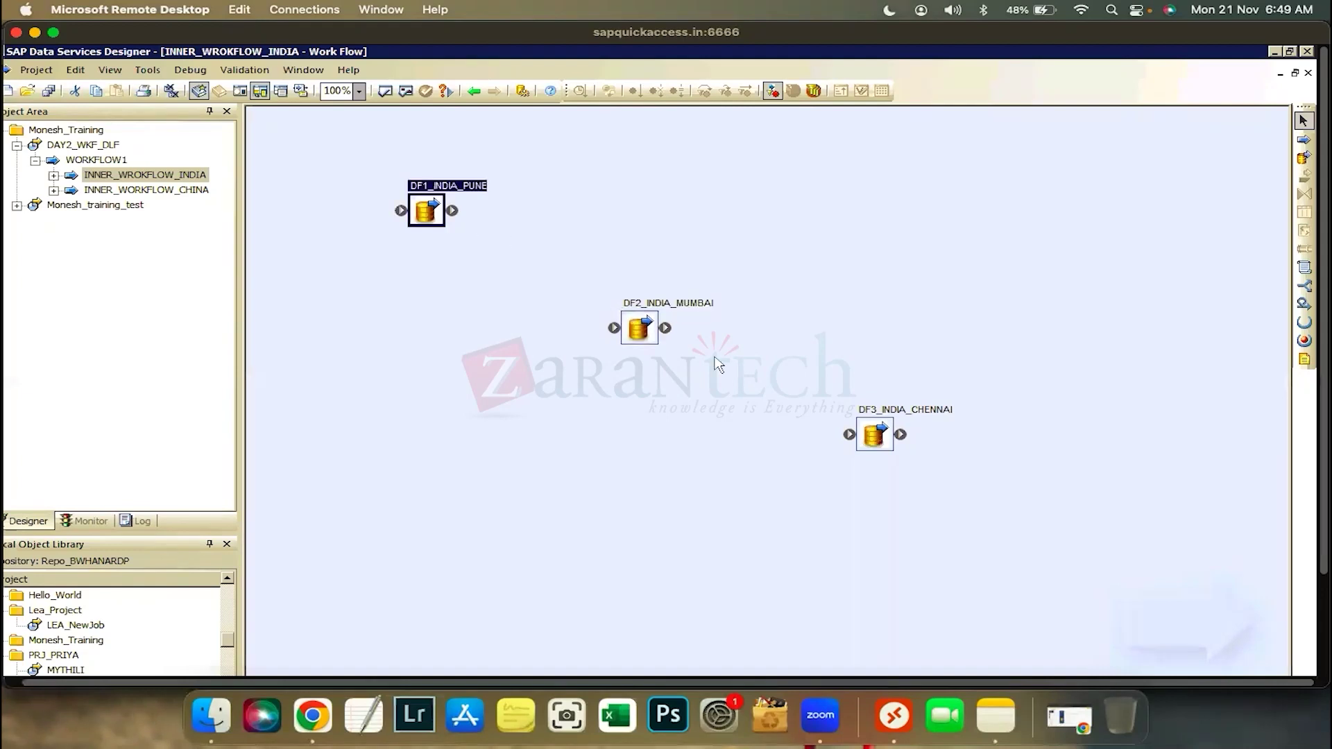
left_click(490, 311)
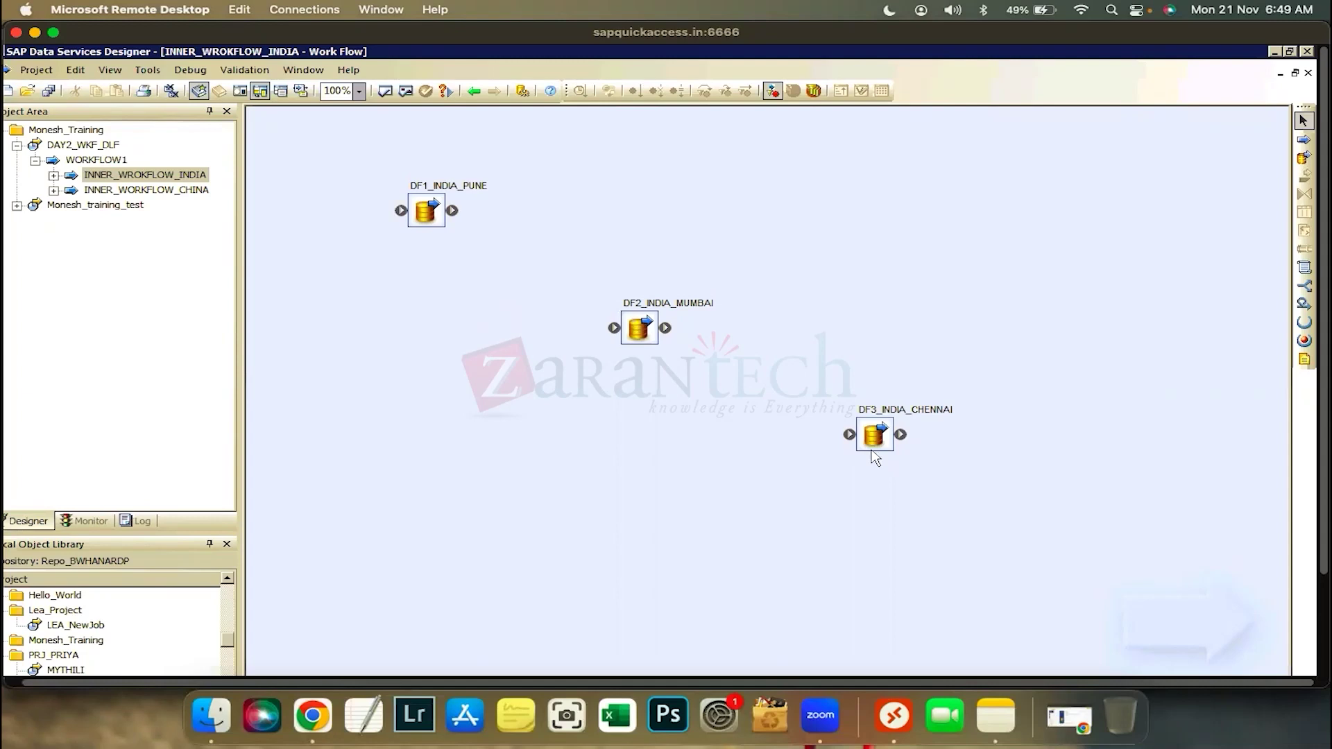
left_click_drag(870, 445, 876, 458)
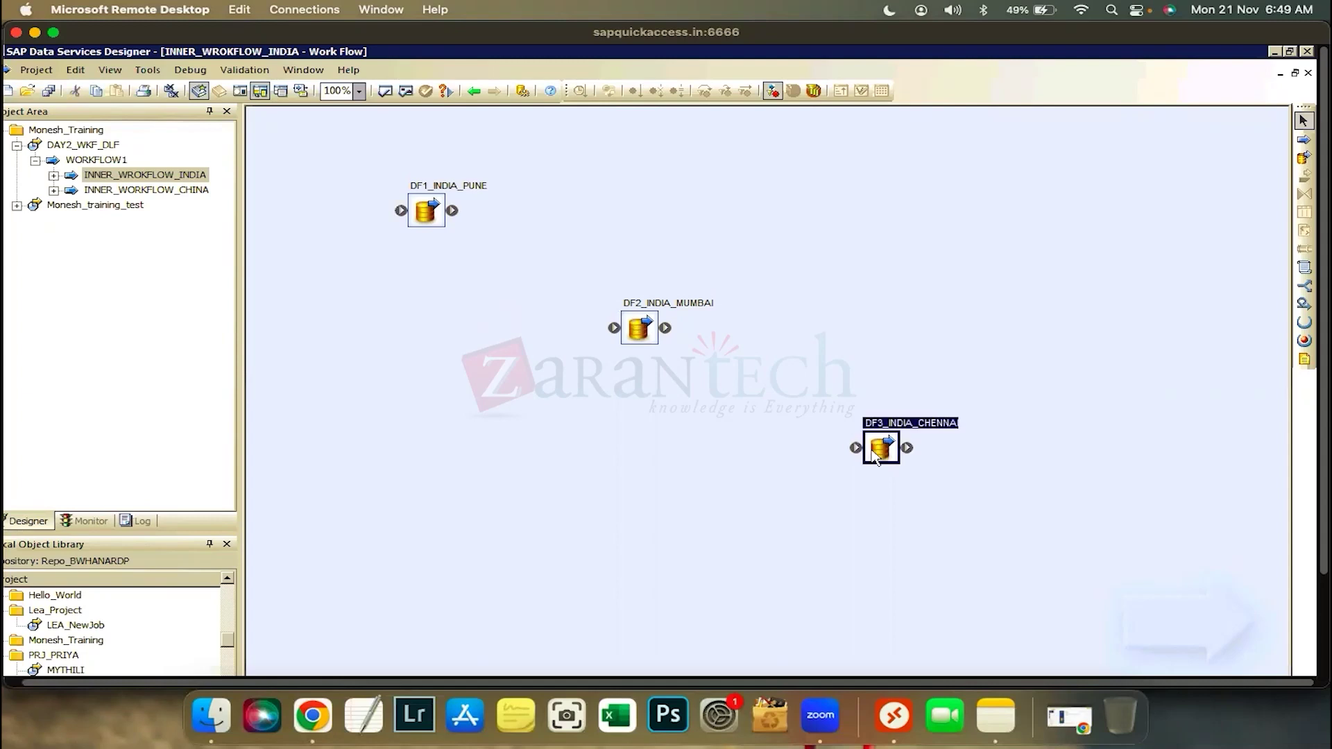
left_click(760, 470)
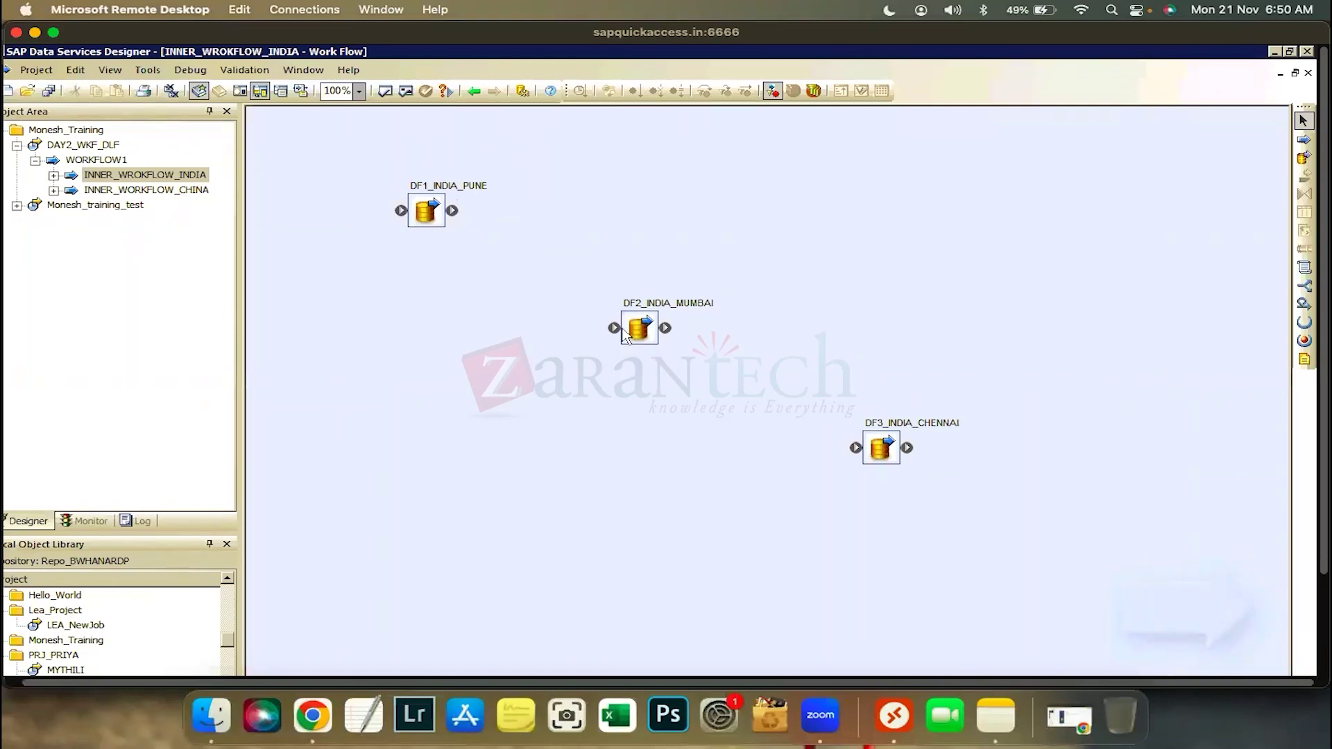
Add a script object above and to the left of the Pune data flow and open it for editing.
left_click(434, 210)
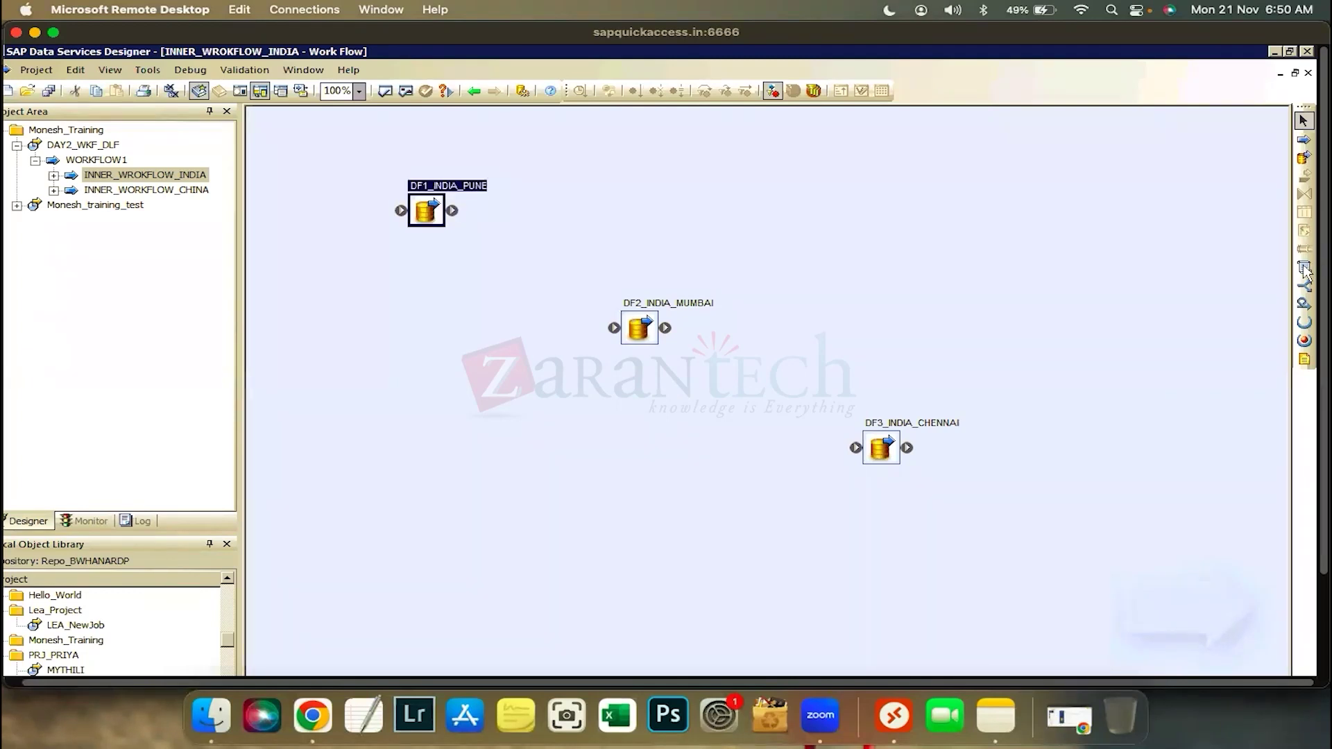
left_click(1304, 268)
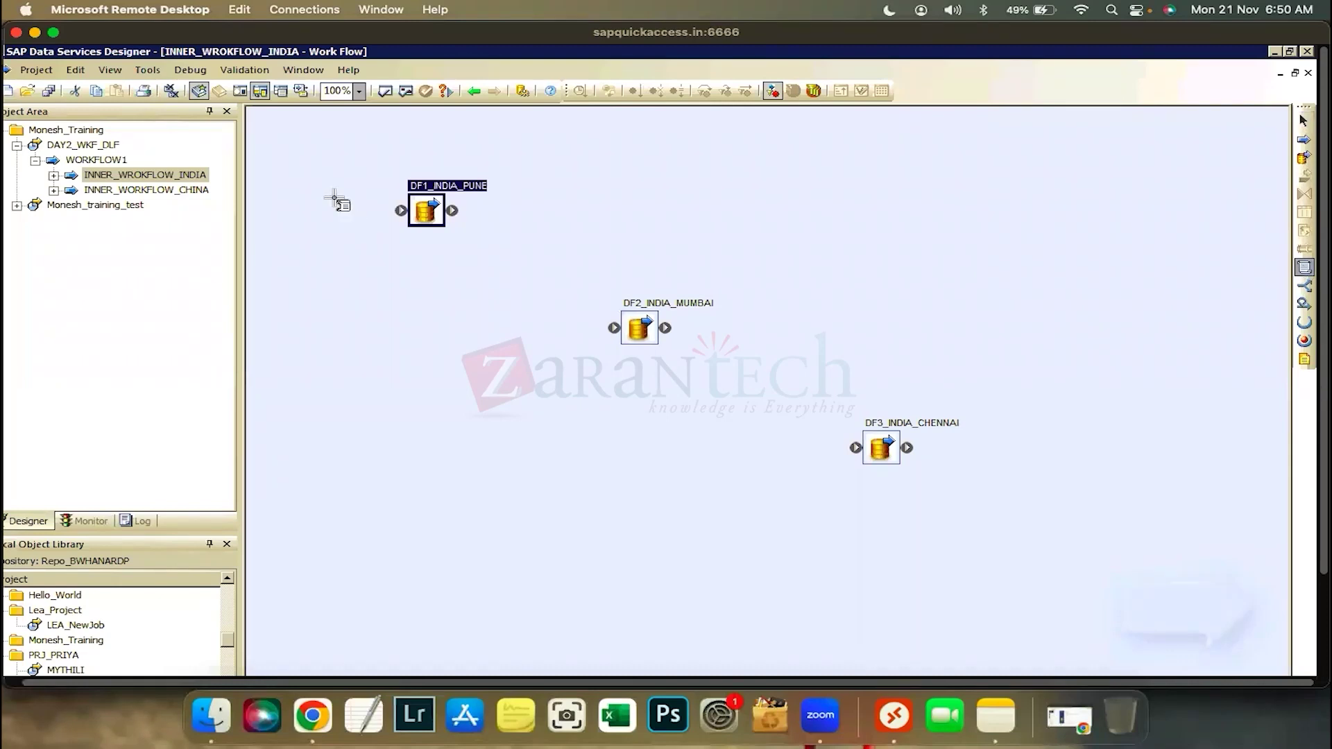
left_click(317, 156)
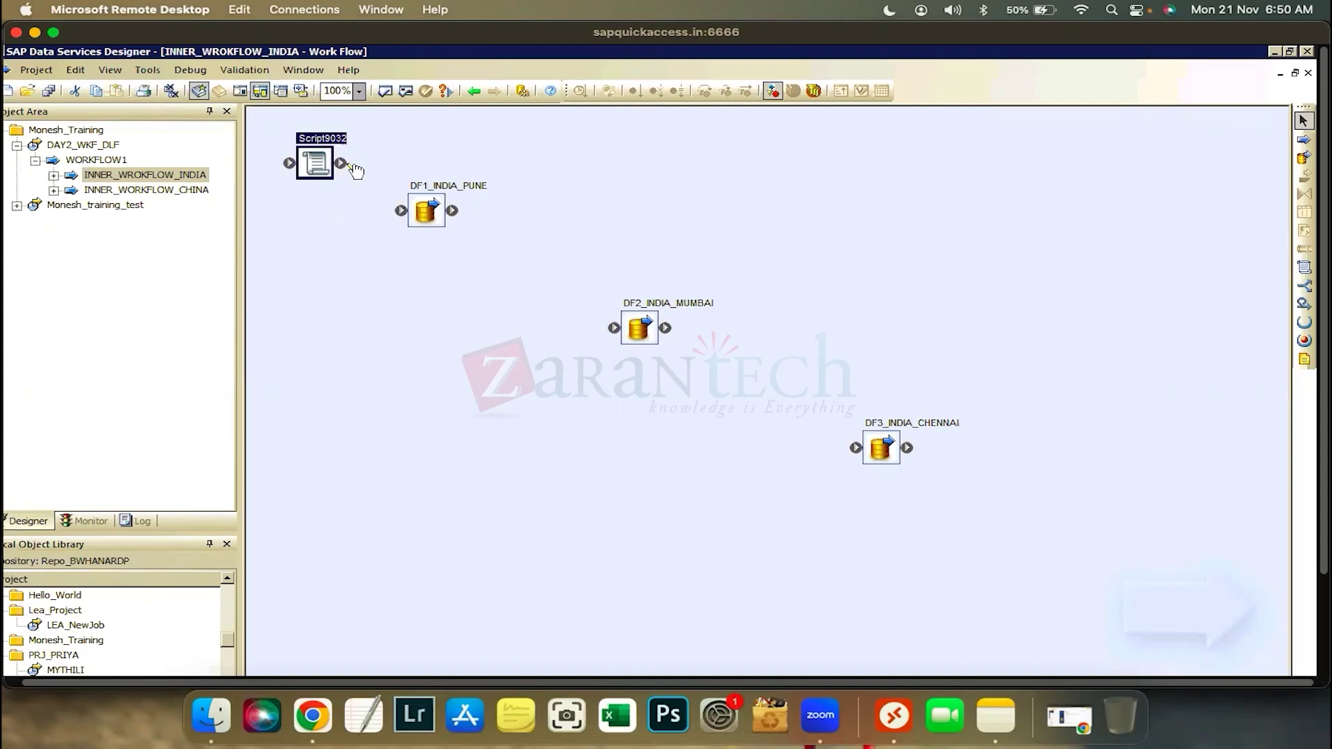
left_click_drag(394, 215, 354, 181)
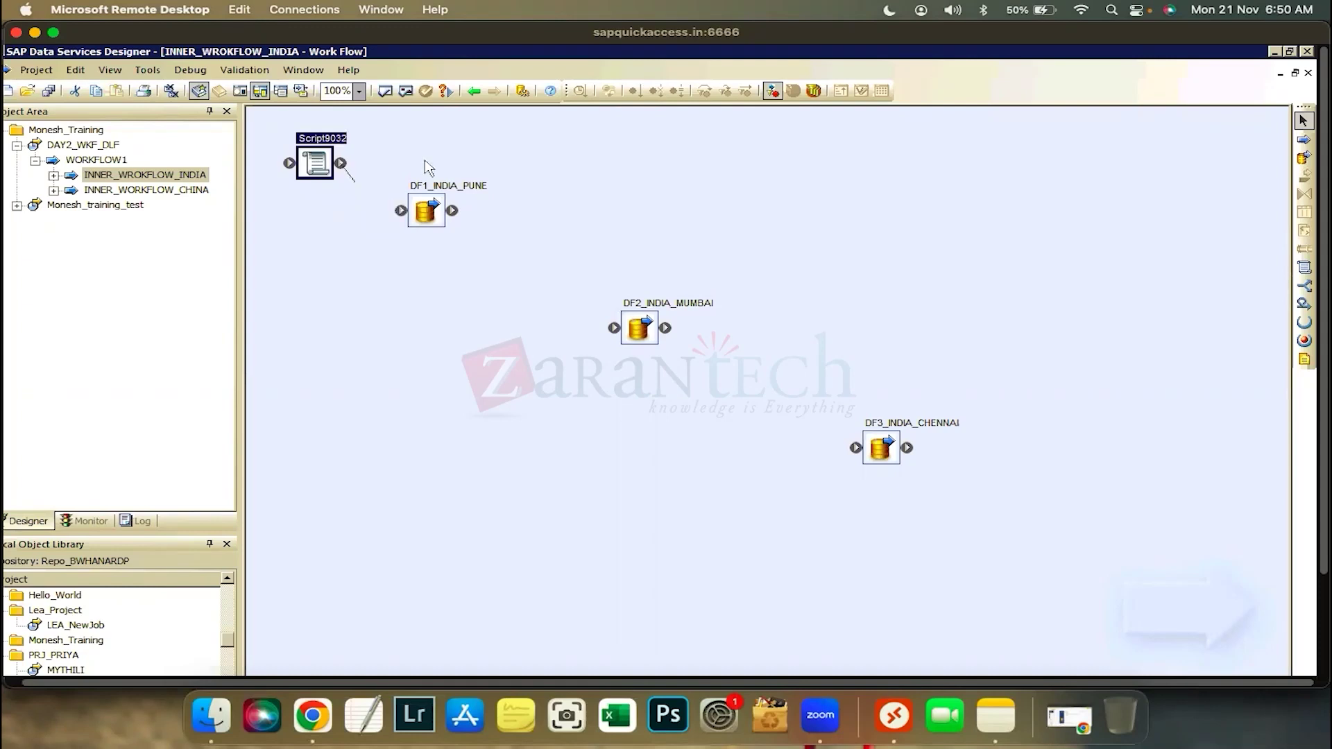
left_click(350, 165)
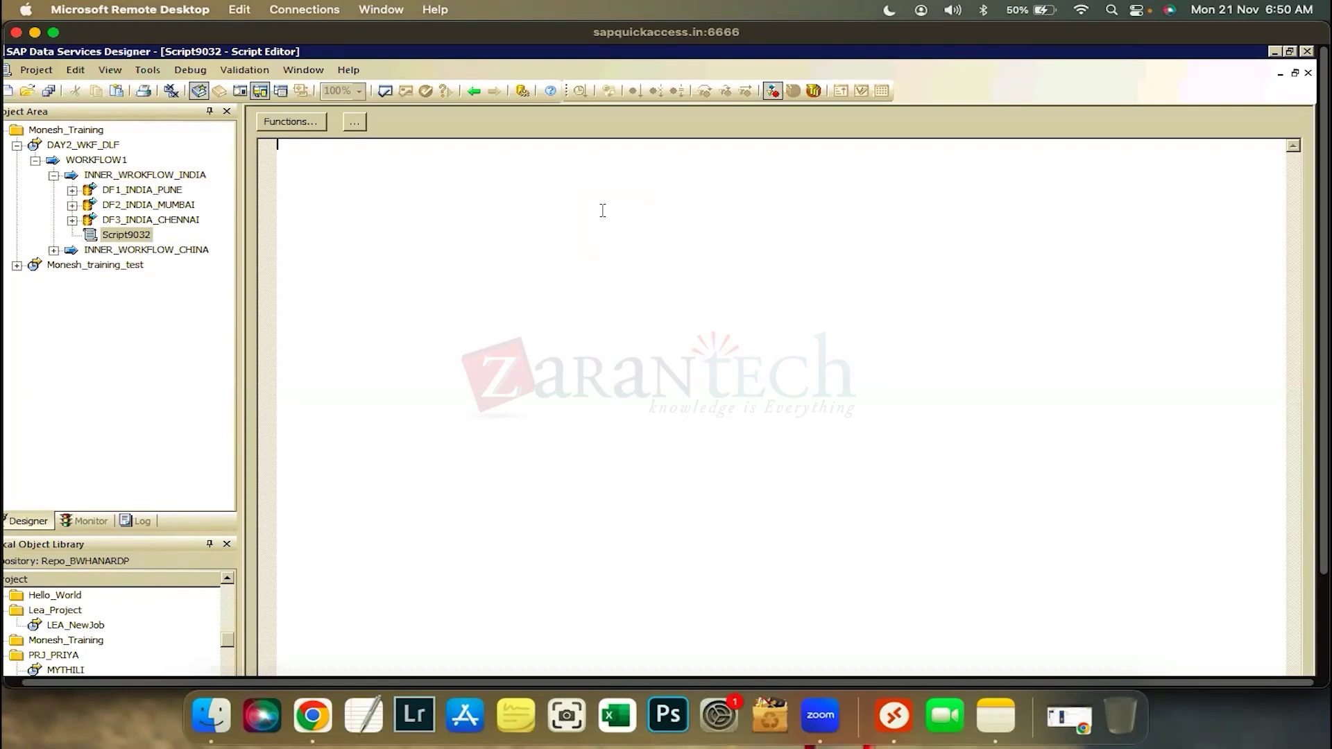
Write the script statement print( 'PUNE-EXECUTIOPN-STARTED') using the suggested print function.
type("PRINT")
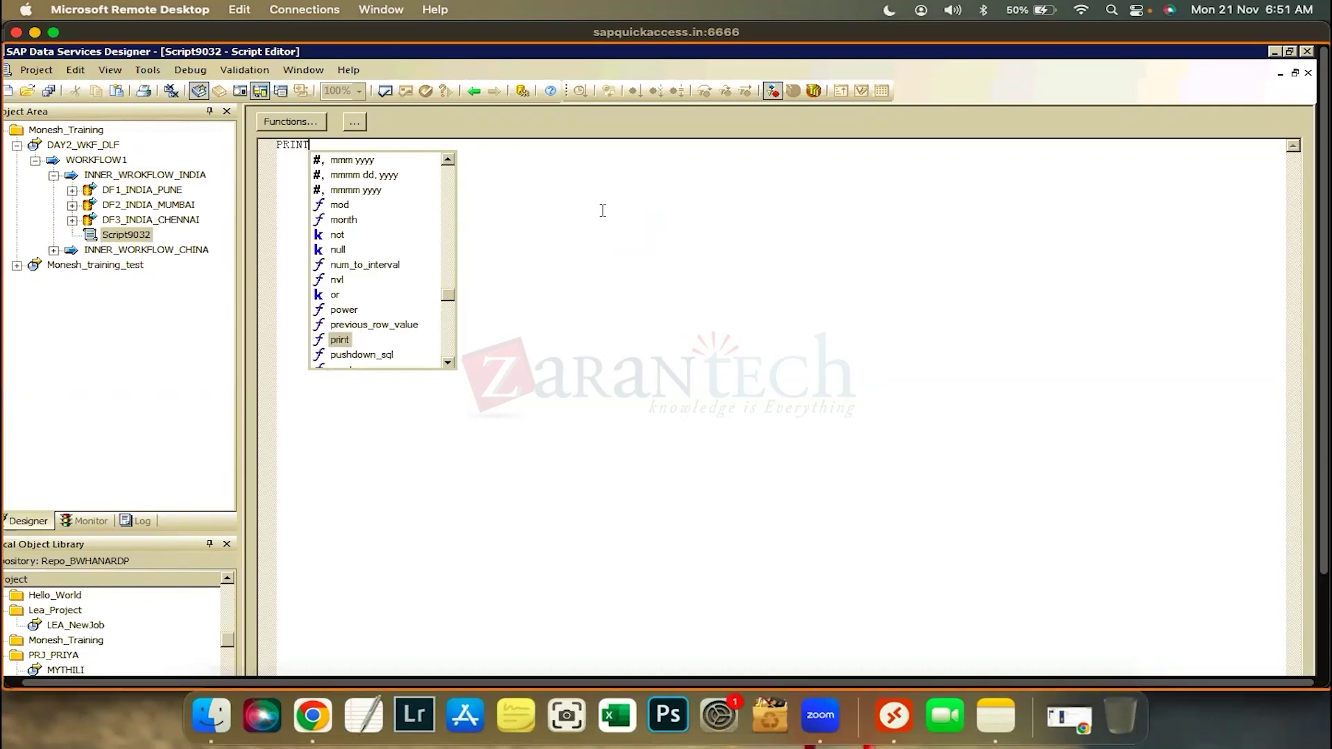
left_click(341, 342)
key("Return")
type("''")
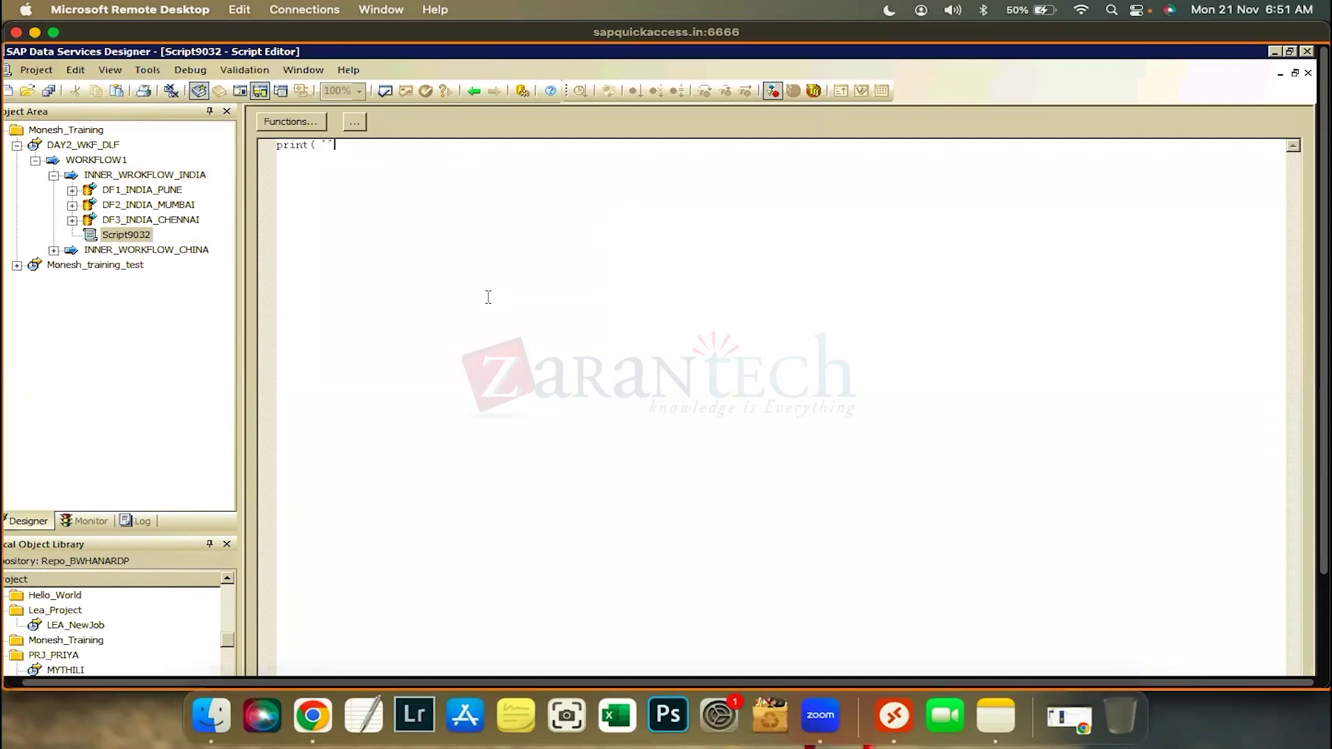
type("PUNE")
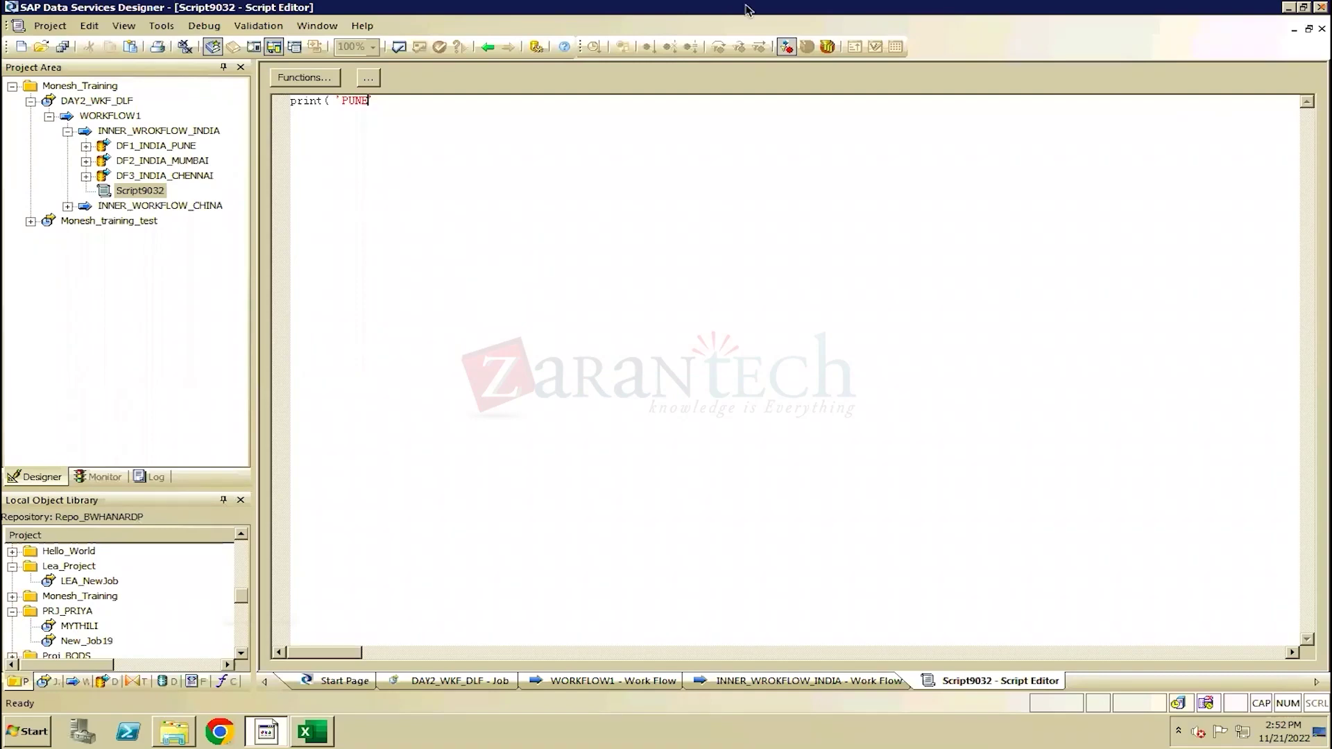
key("ctrl+Up")
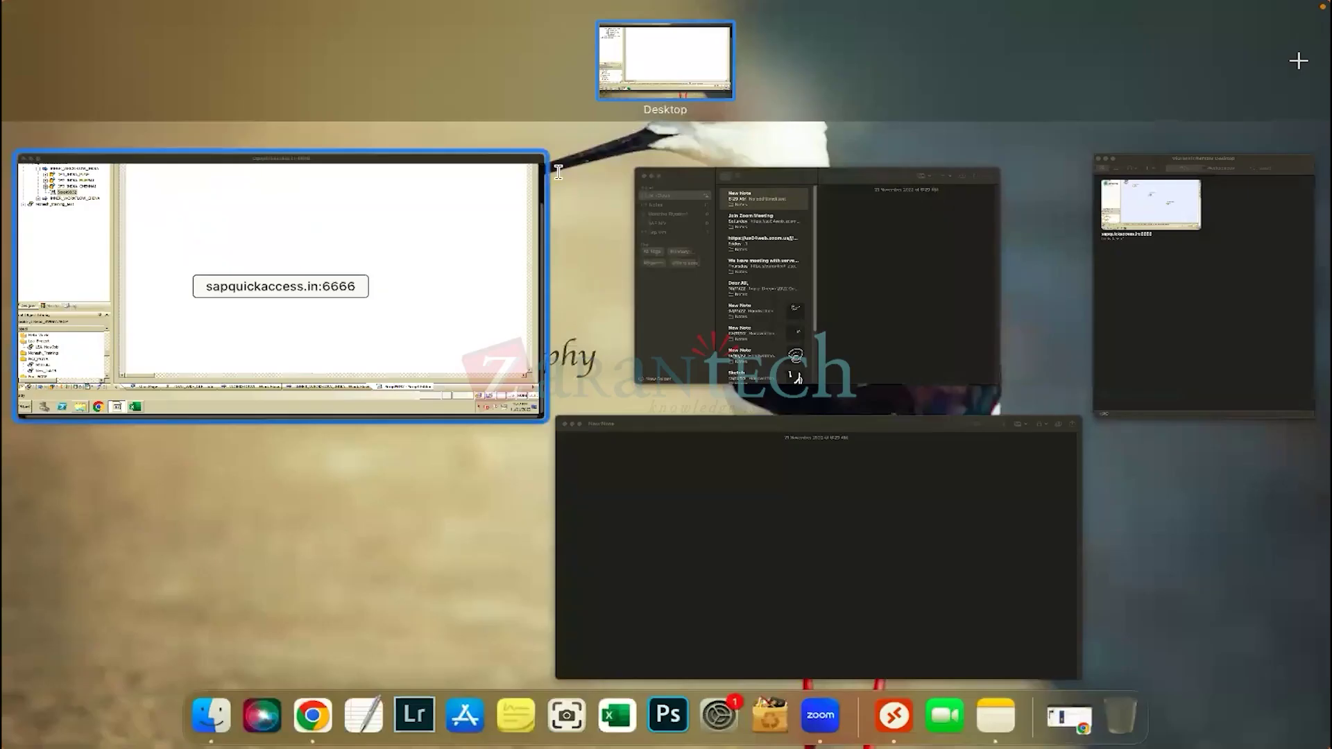
left_click(559, 172)
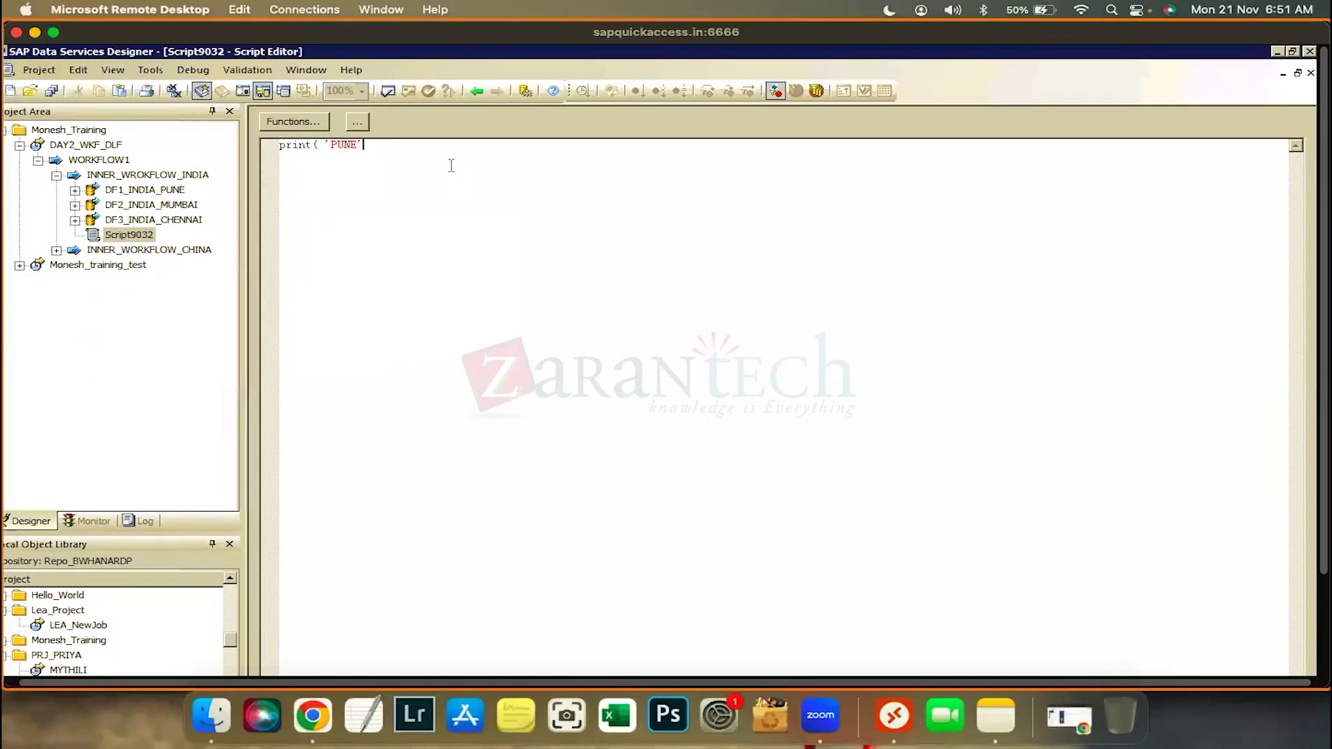
key("BackSpace")
type("-E")
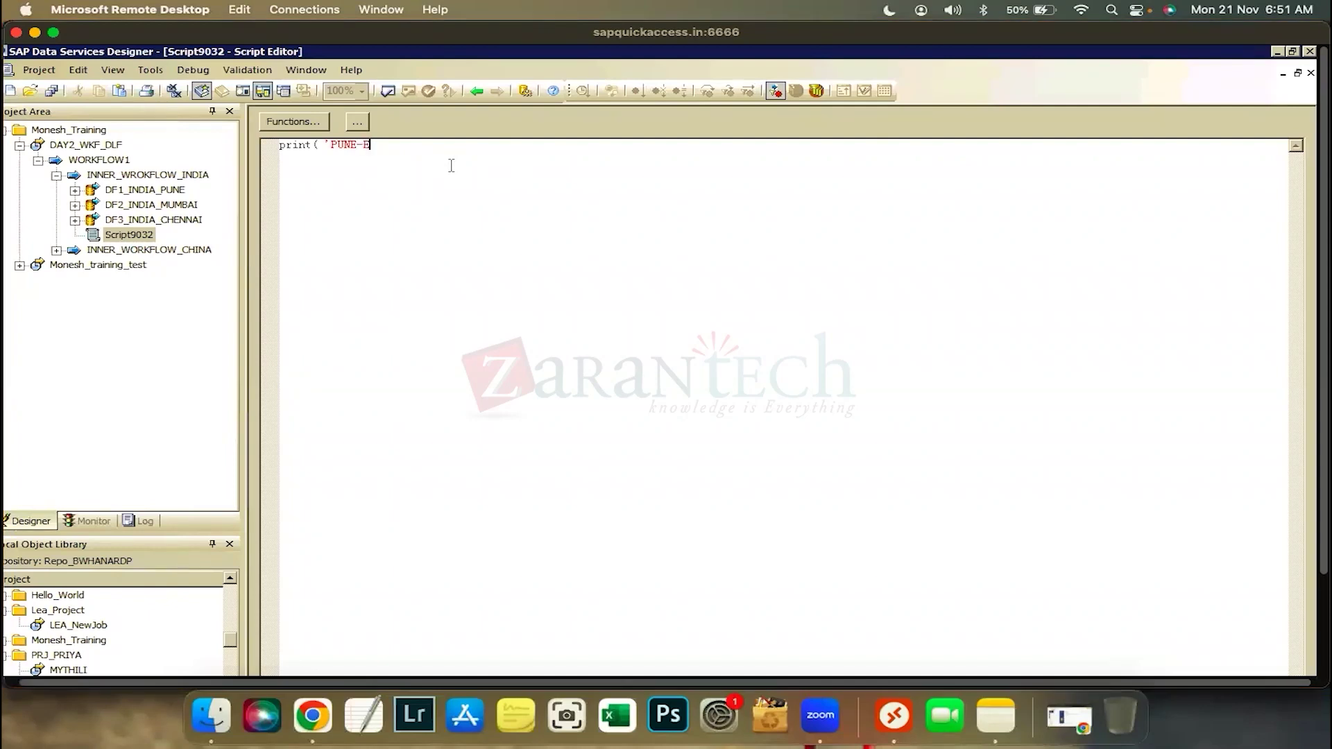
type("XECUTIOPN-STARTED')")
Validate the script and view the full text of the reported syntax error.
left_click(383, 87)
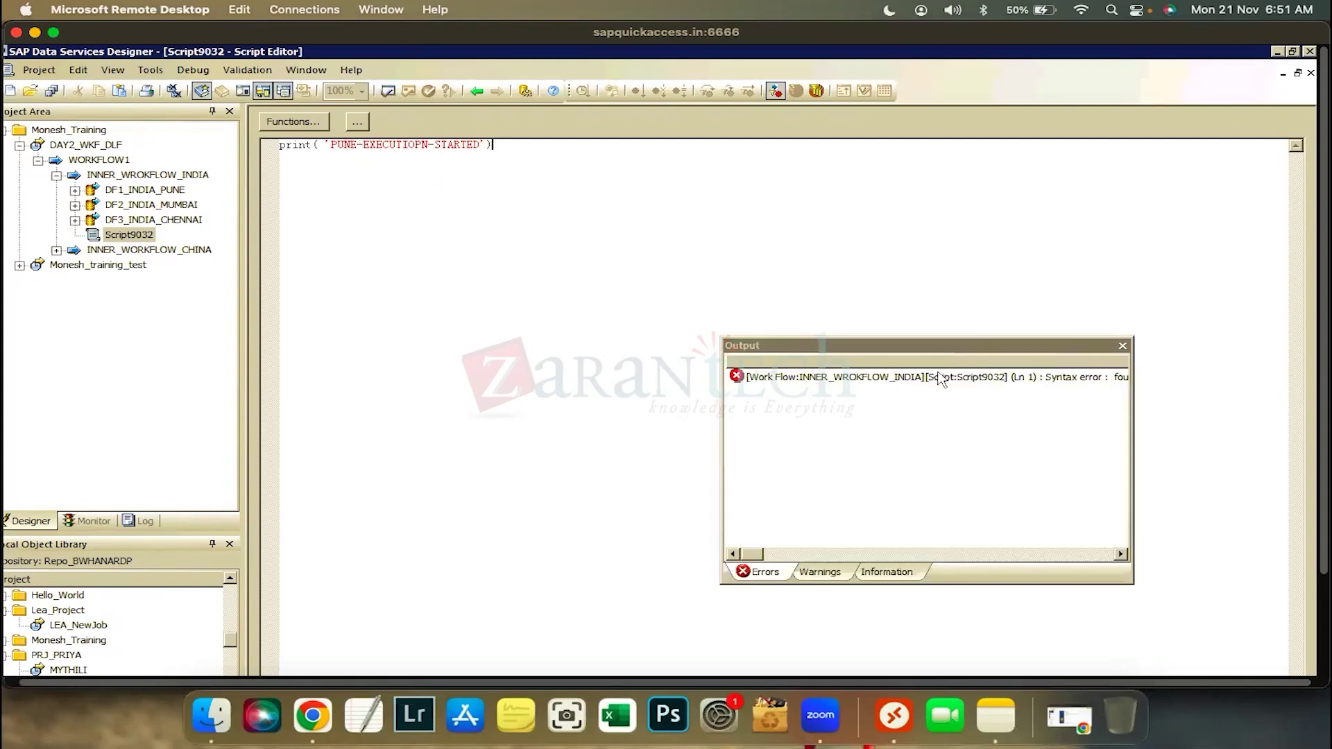
left_click(938, 373)
right_click(938, 374)
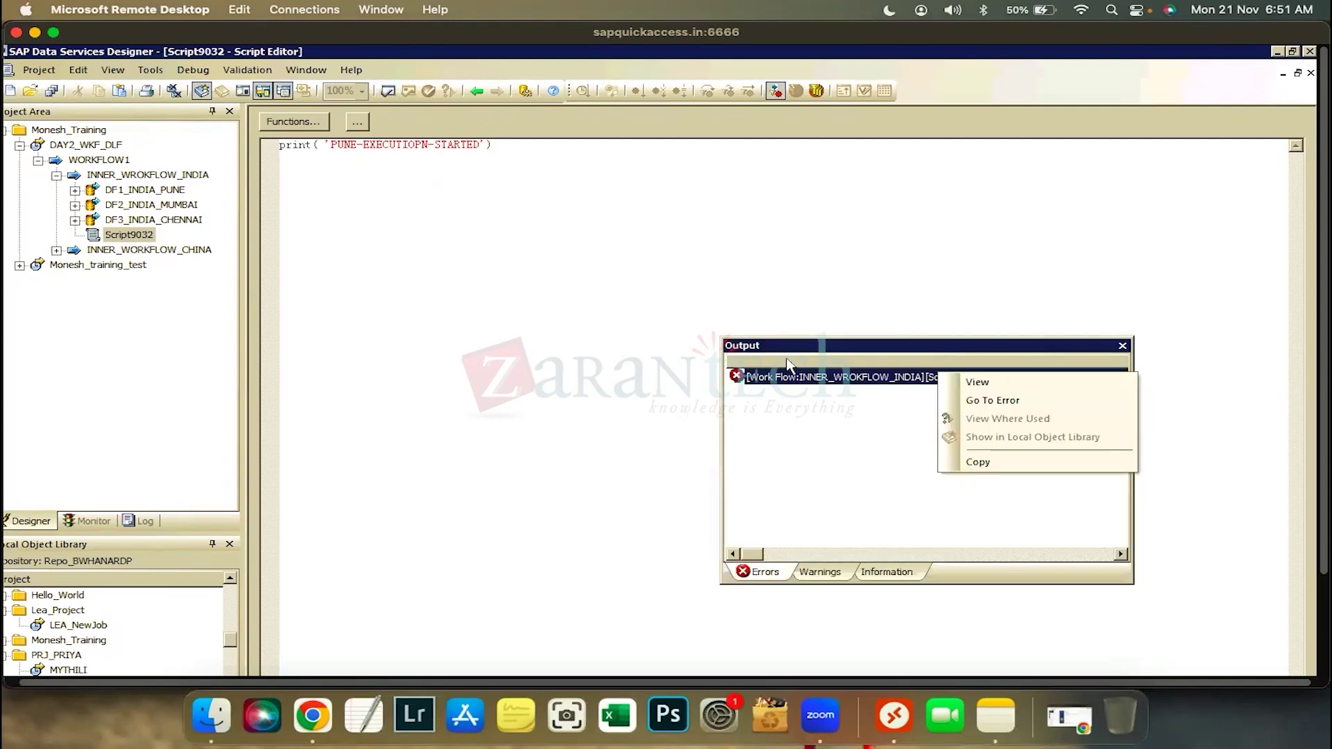
left_click(1123, 347)
left_click(389, 91)
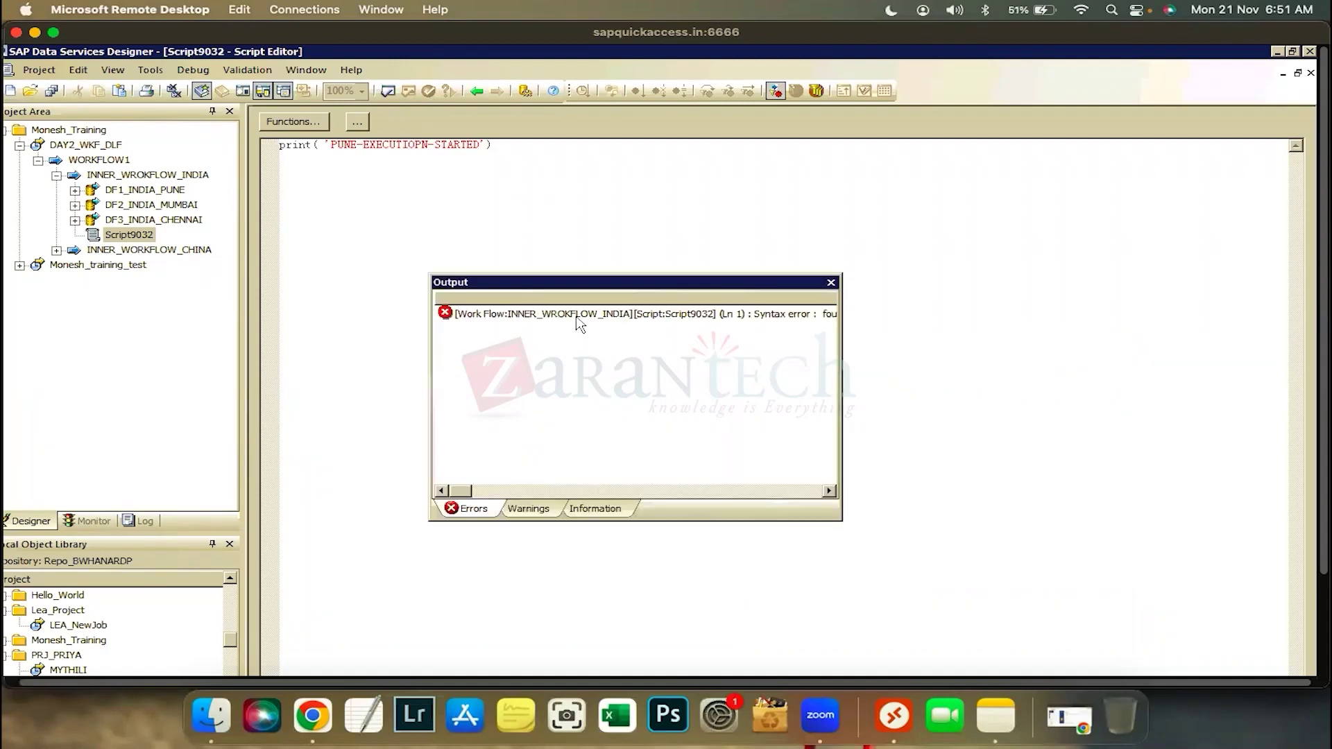
right_click(578, 321)
left_click(639, 378)
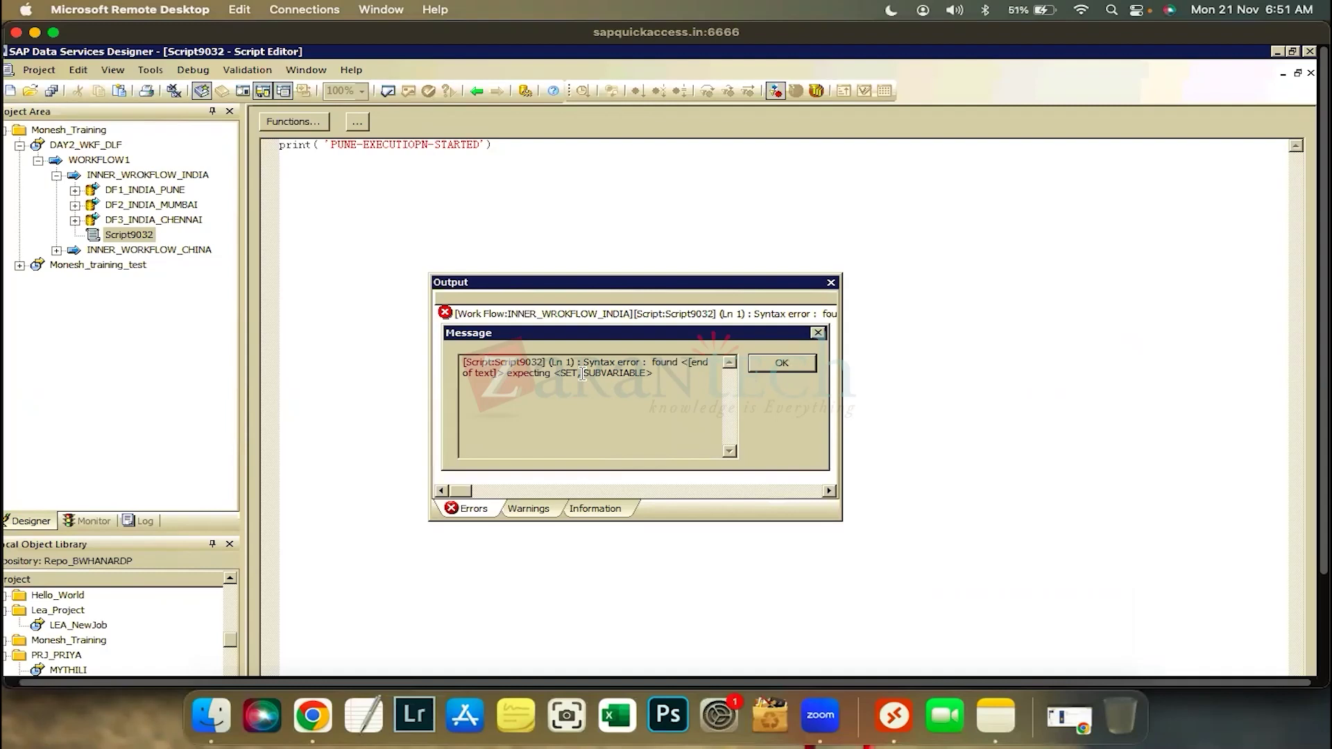
left_click(814, 359)
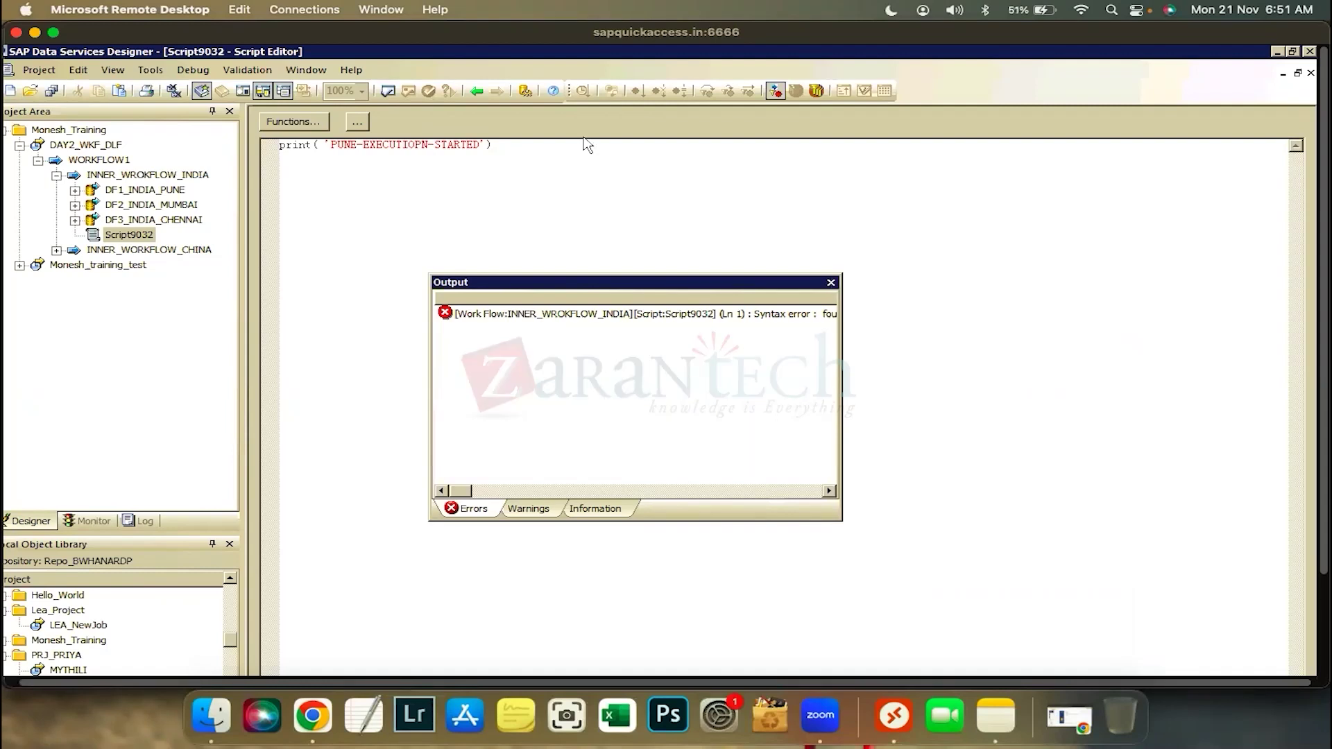
End the print statement with a semicolon and validate the script again.
type(";")
left_click(387, 91)
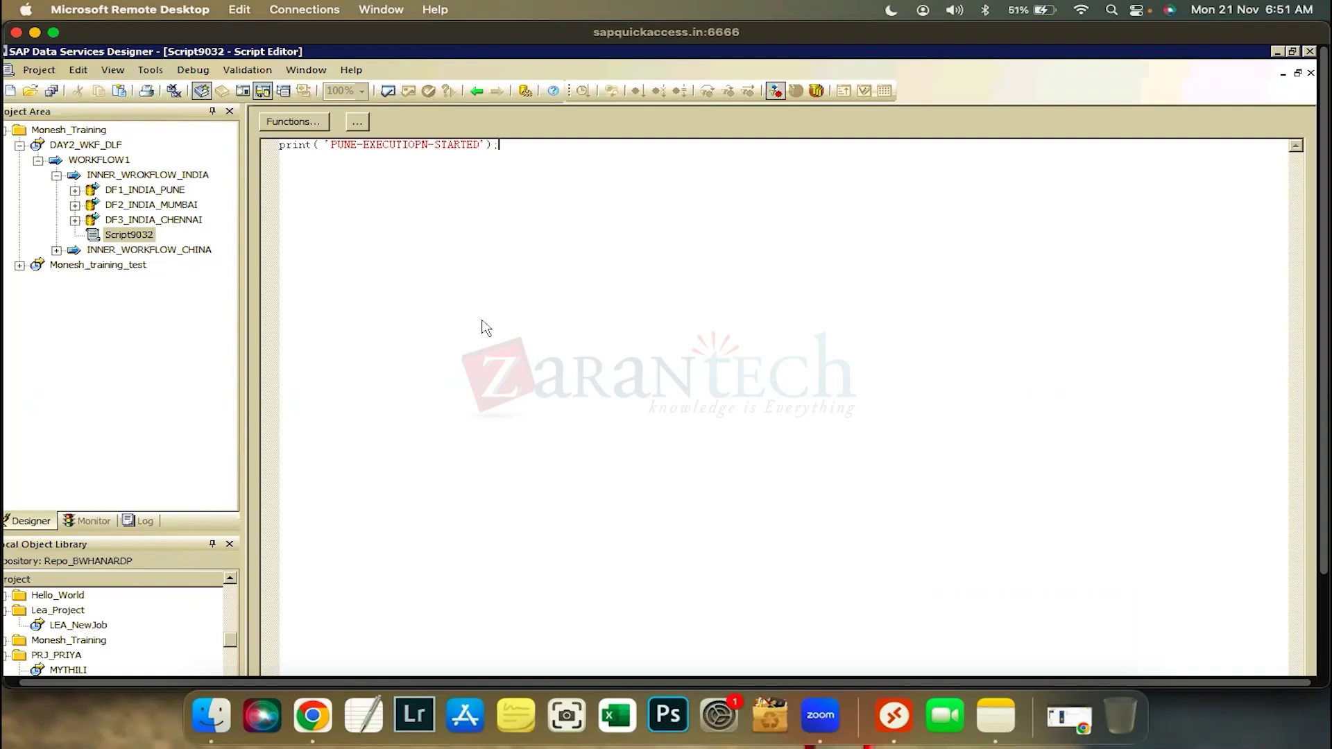
left_click(830, 284)
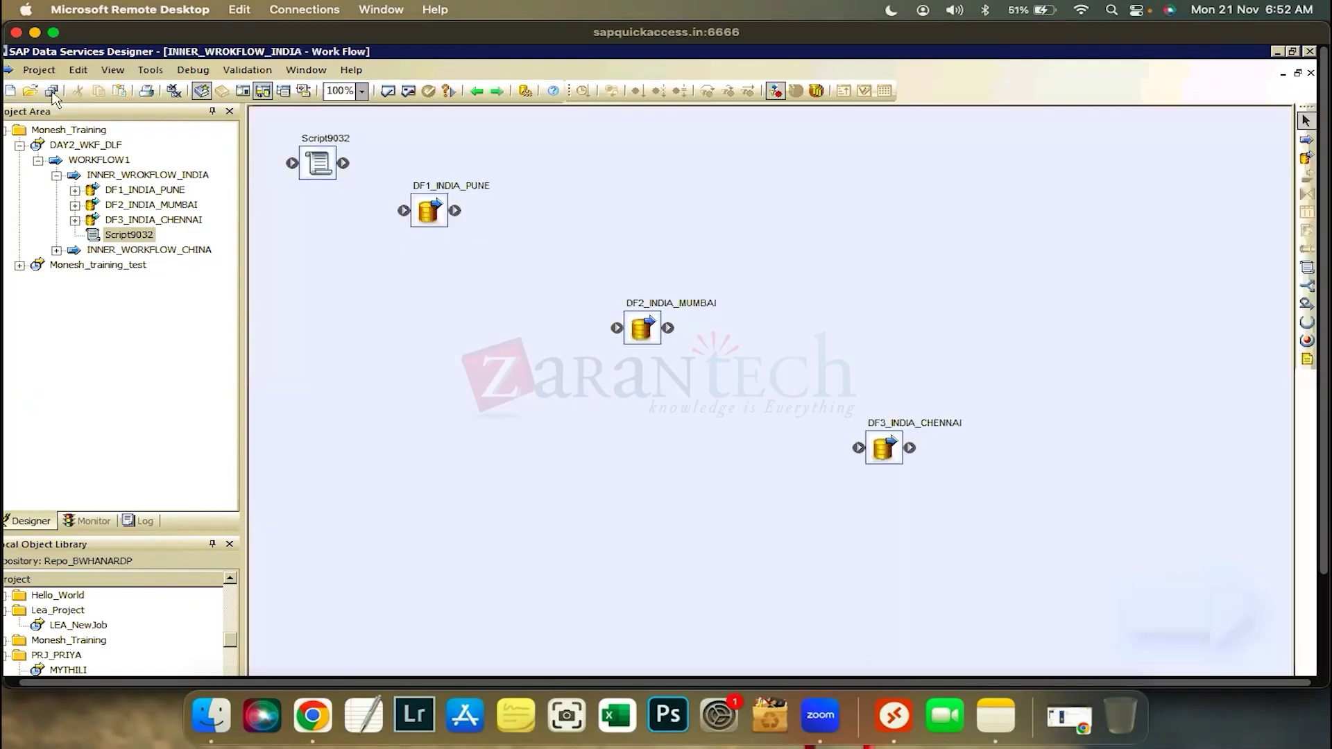
Save all changed objects and connect the script's output to the DF1_INDIA_PUNE data flow.
left_click(50, 91)
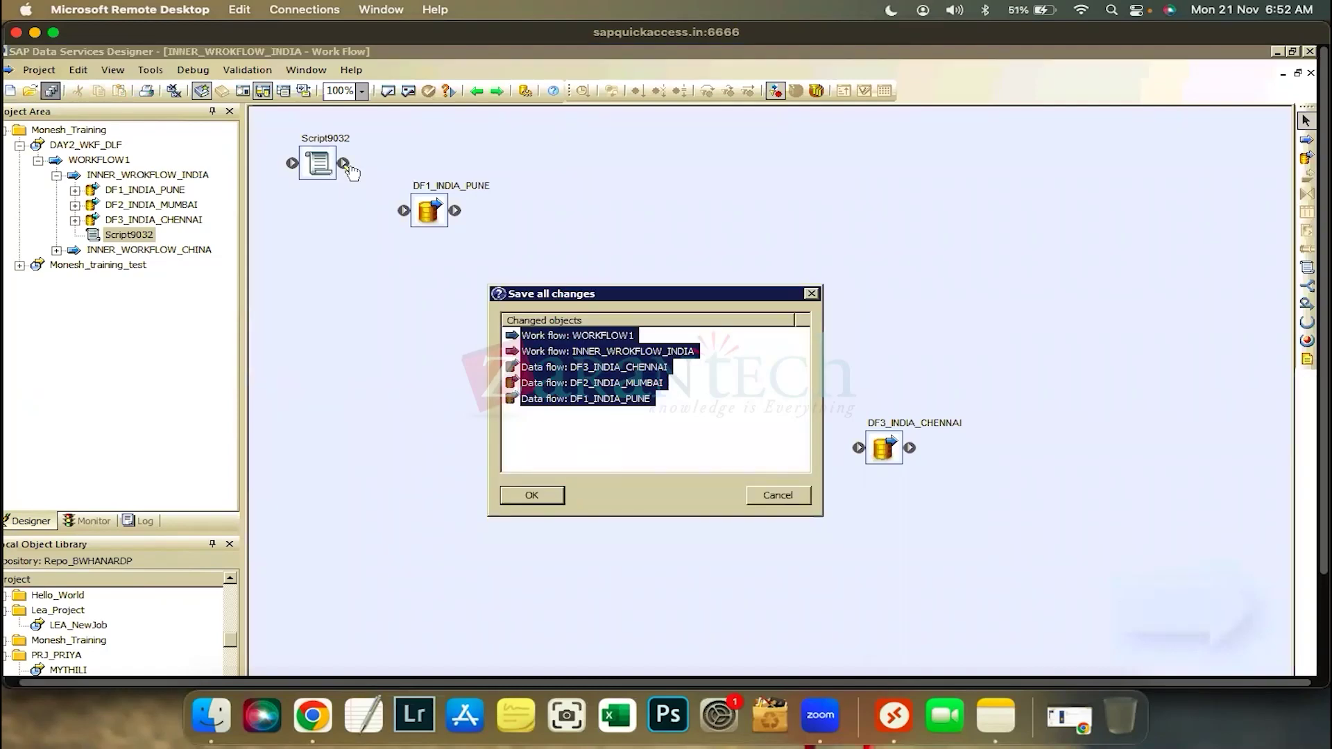
key("Return")
left_click_drag(404, 210, 344, 164)
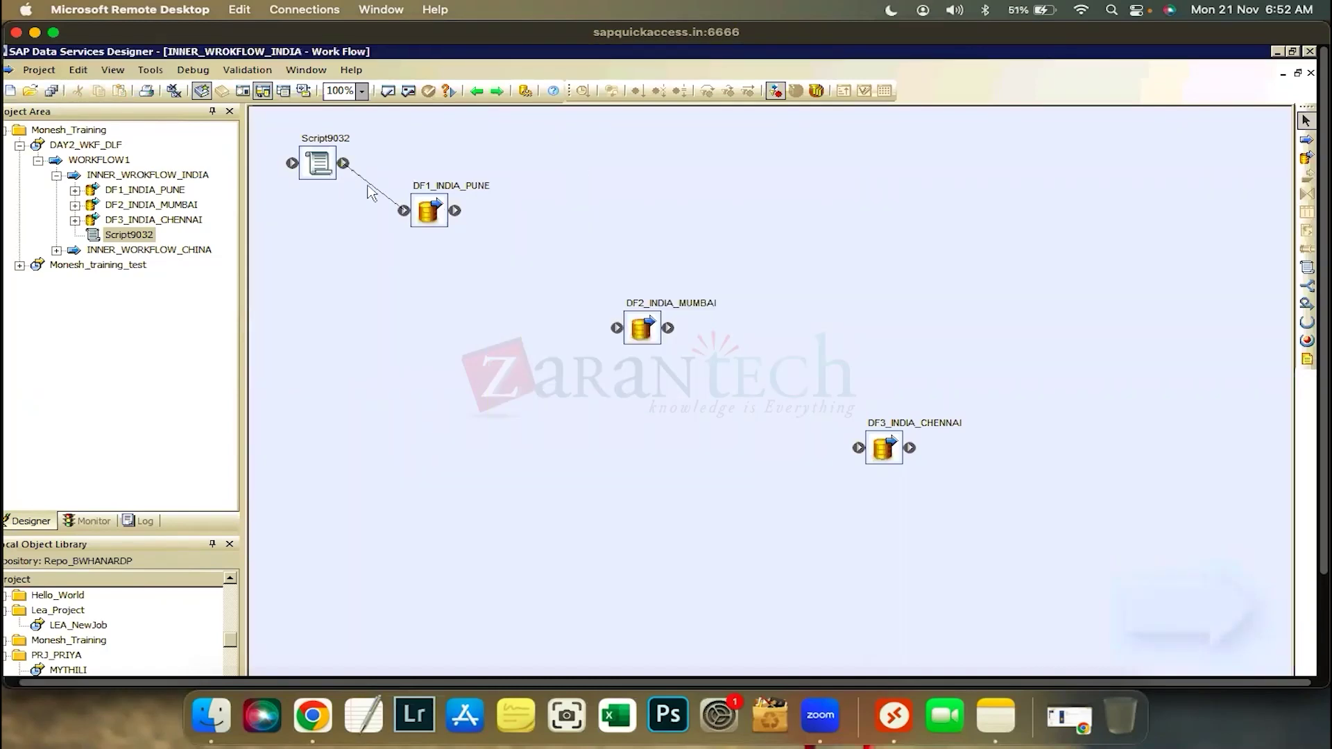
left_click(320, 170)
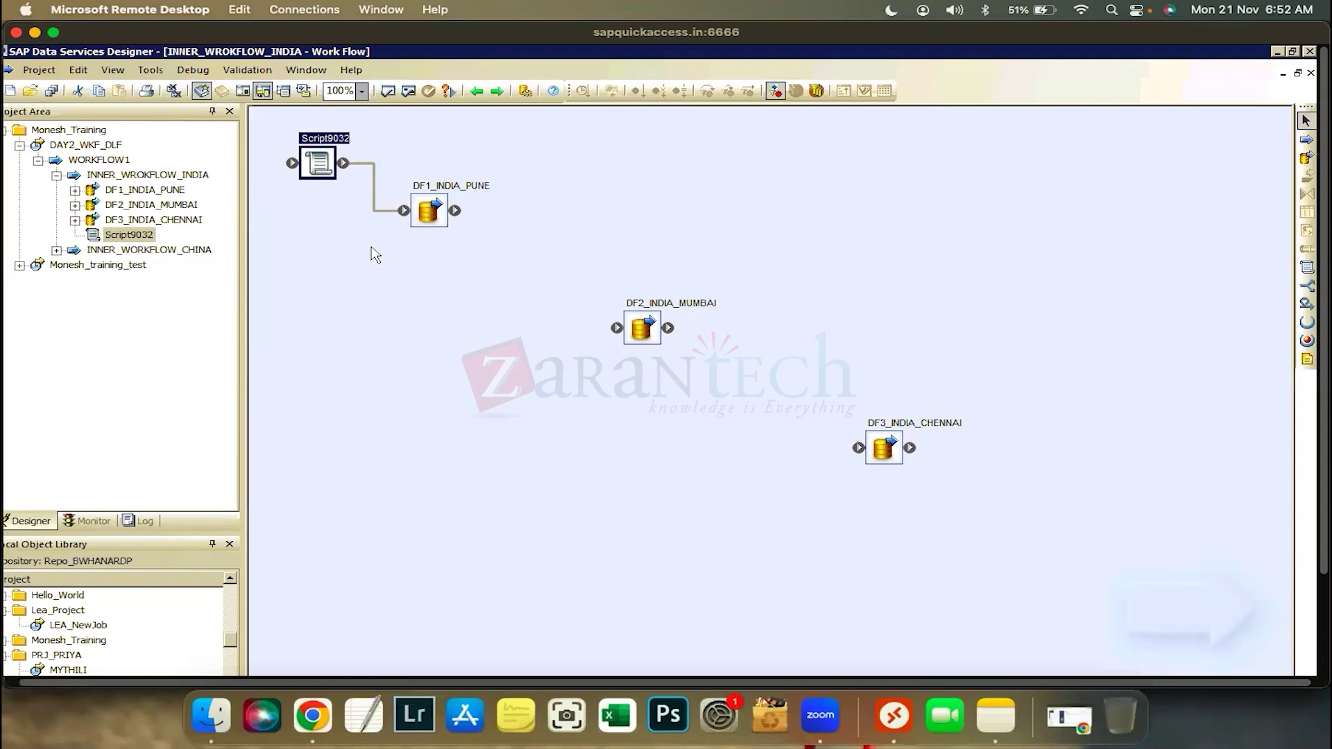
left_click(467, 216)
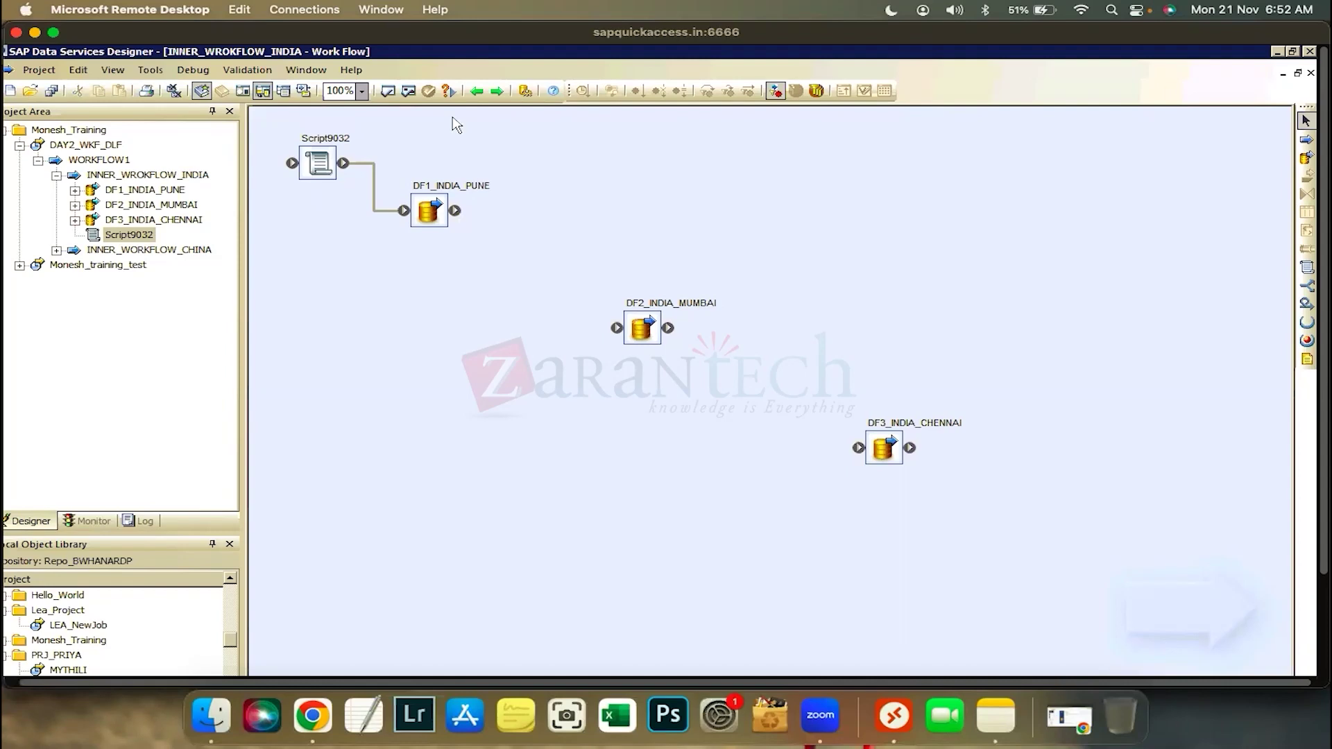
Validate the India inner work flow and read the full text of the reported error.
right_click(594, 314)
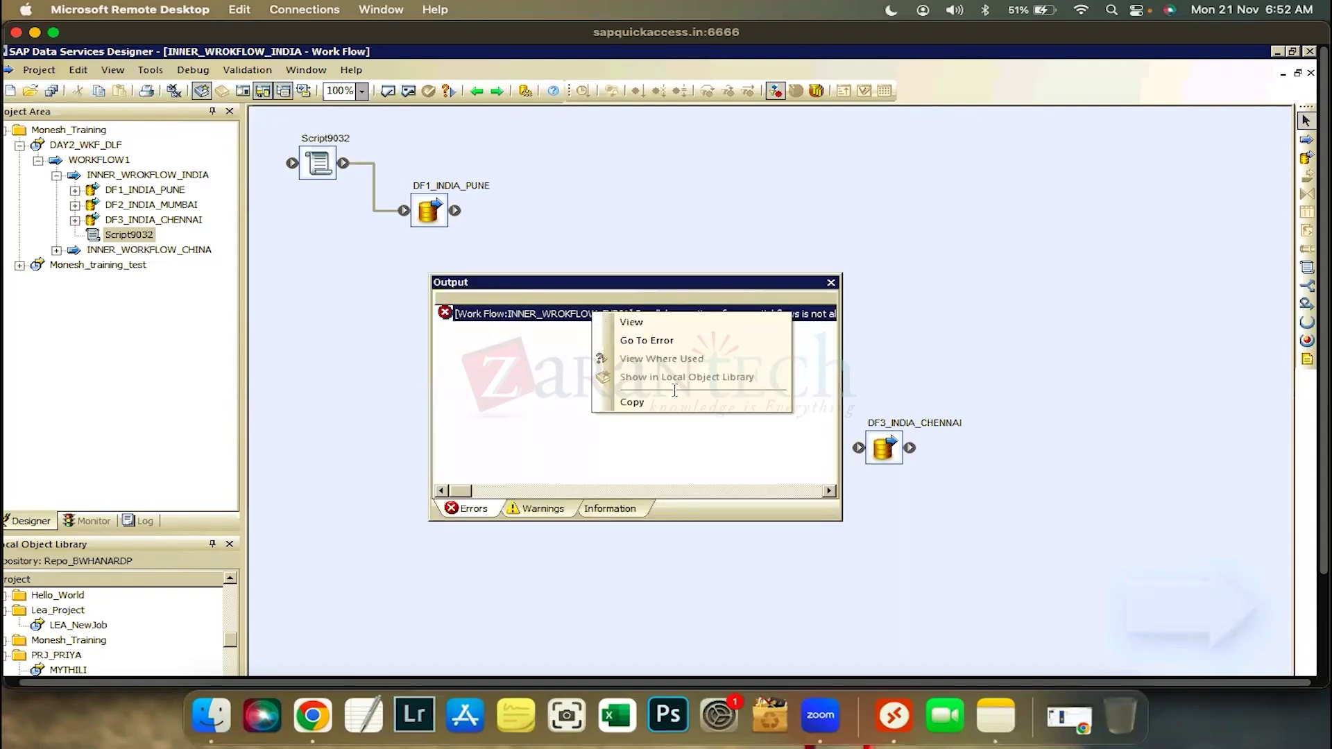
left_click(631, 322)
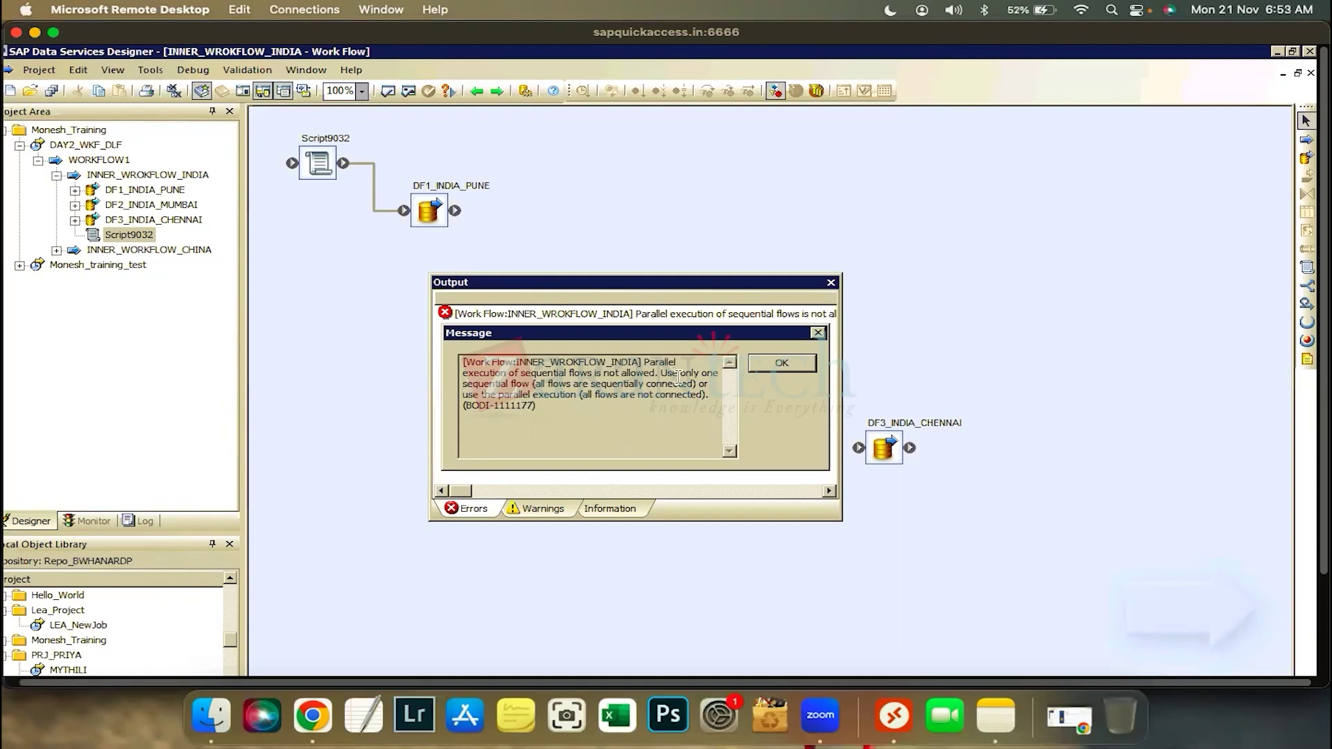
left_click_drag(655, 373, 630, 399)
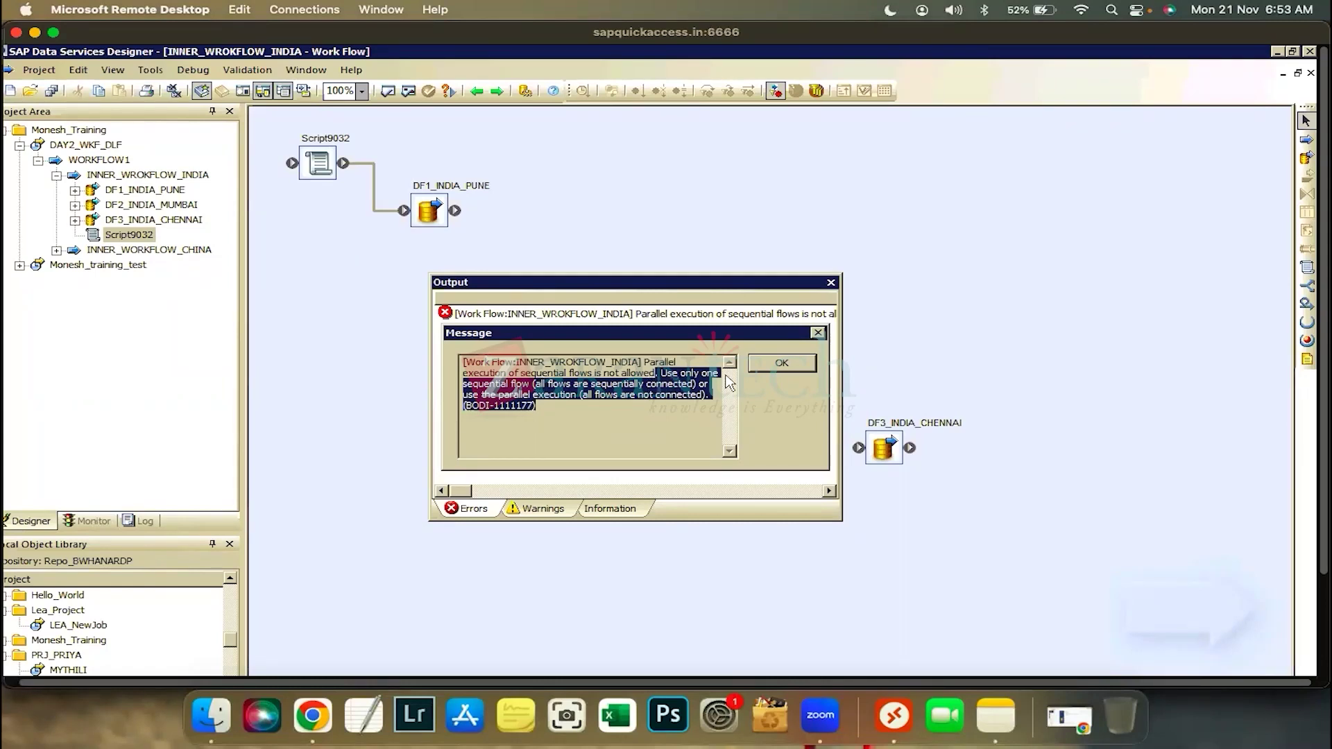
left_click(780, 366)
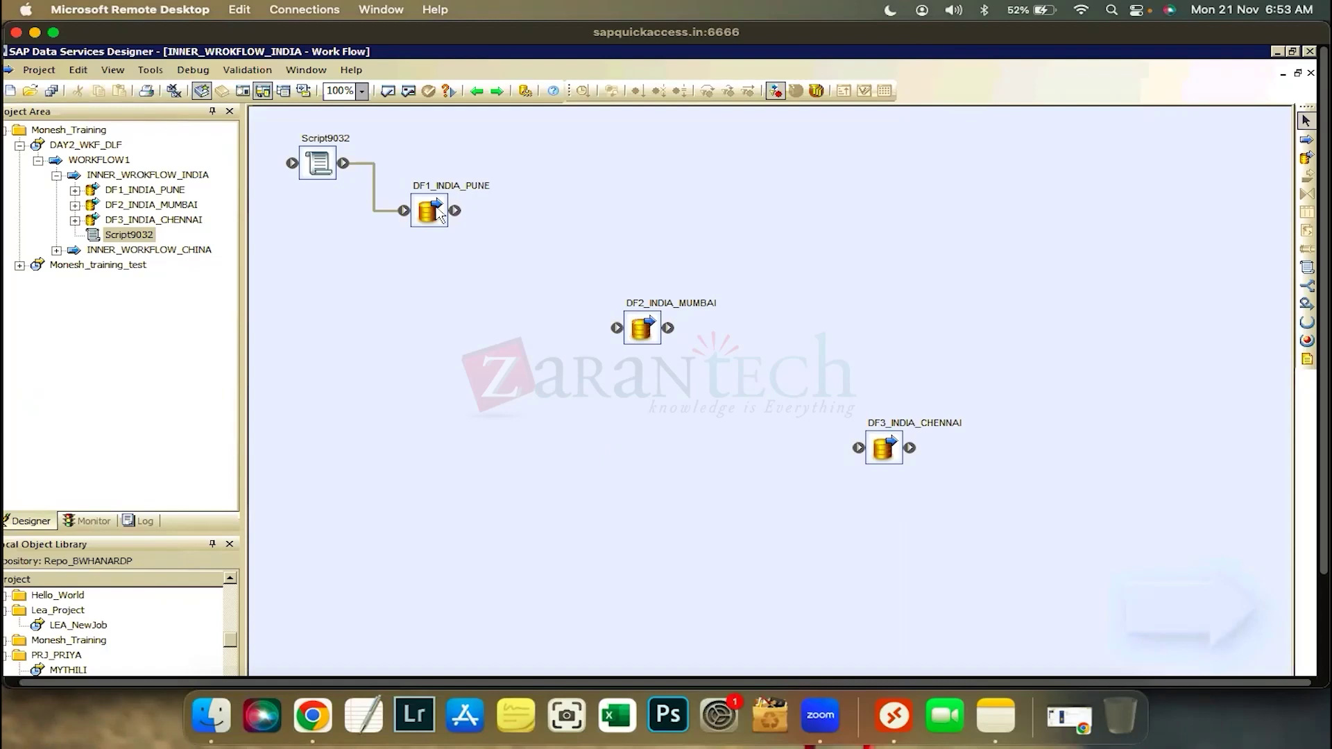
Try connecting the data flows in sequence from Pune to Mumbai and from Mumbai to Chennai.
left_click_drag(456, 210, 857, 448)
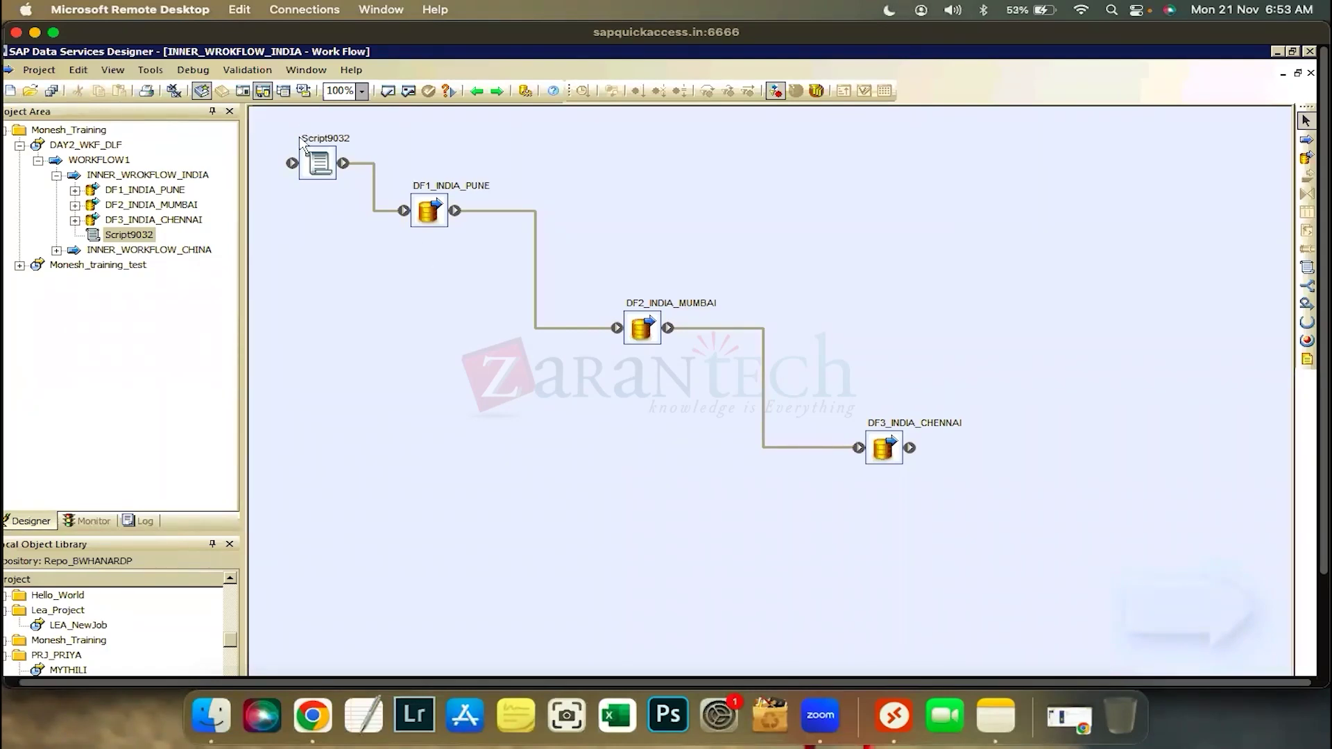
left_click_drag(281, 116, 525, 276)
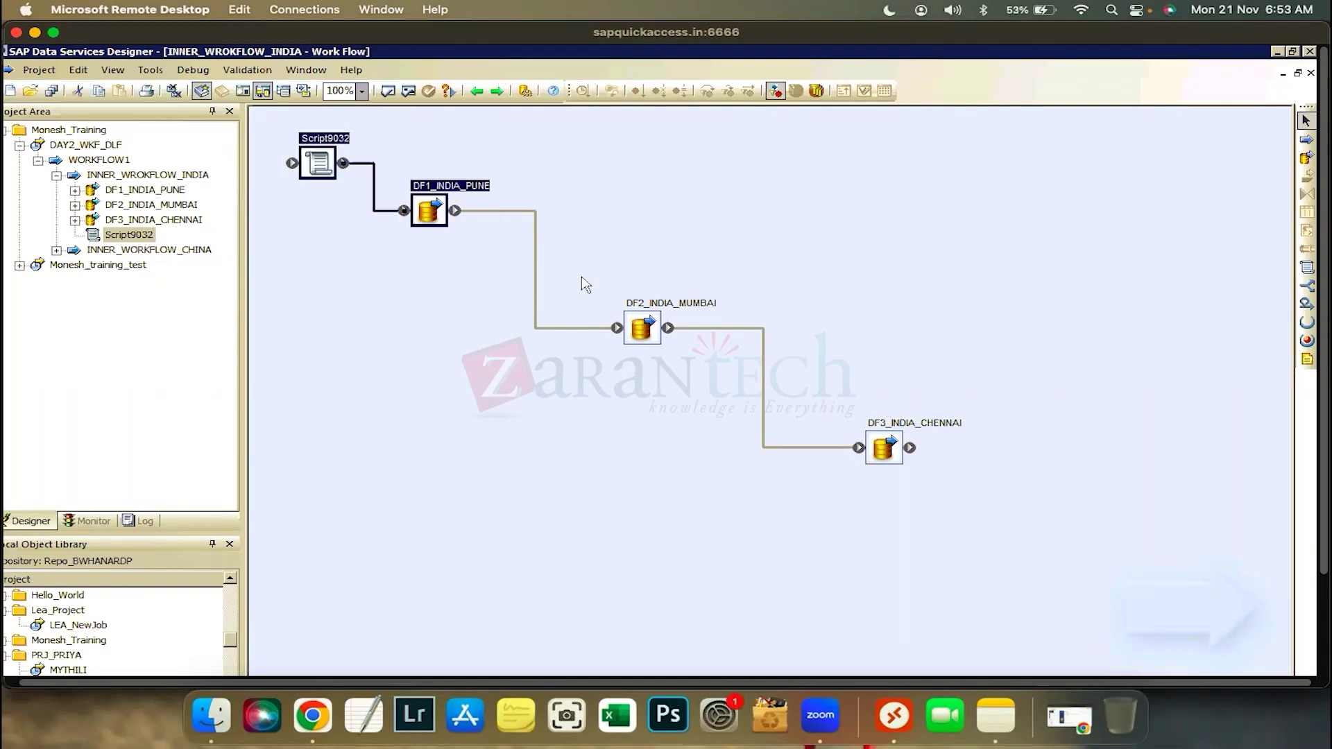
left_click(486, 258)
left_click_drag(1030, 550, 1030, 550)
left_click(623, 443)
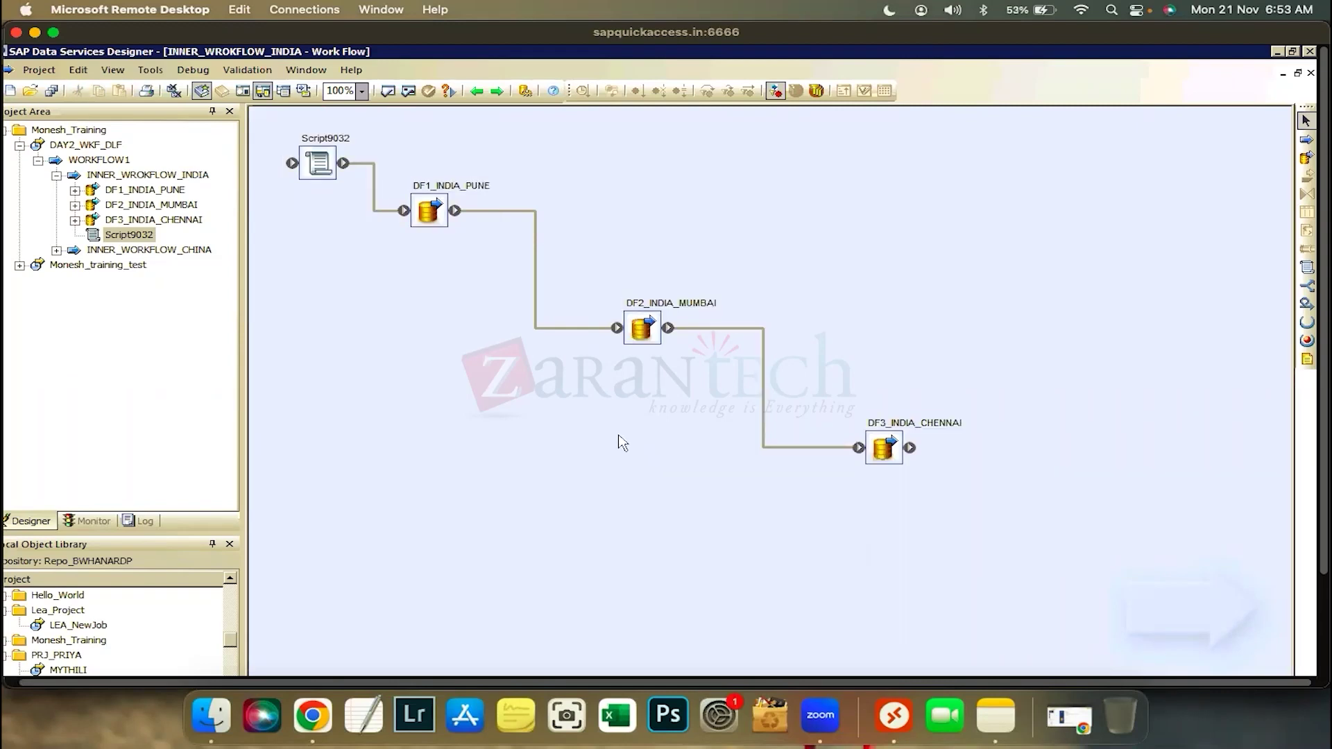
Delete the Pune–Mumbai and Mumbai–Chennai connections, keeping the script linked to the Pune data flow.
right_click(537, 308)
left_click(589, 322)
right_click(764, 374)
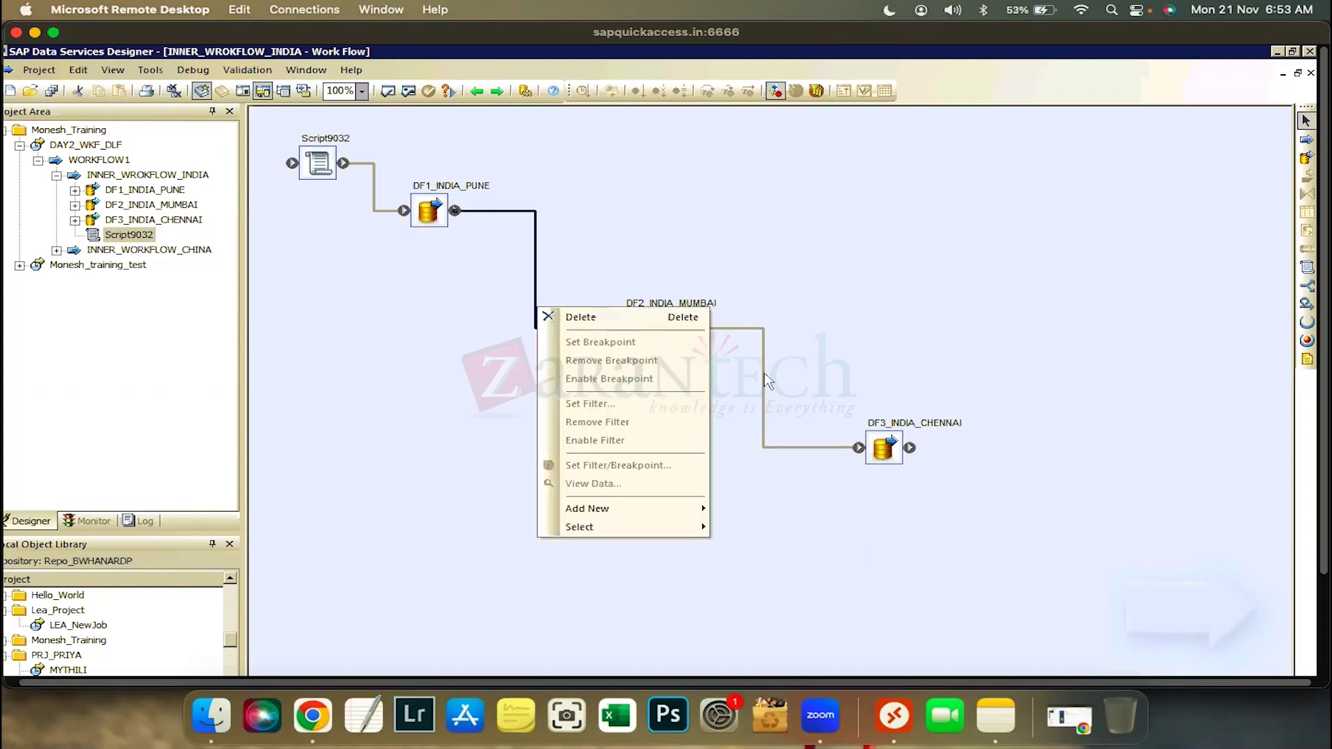
key("Delete")
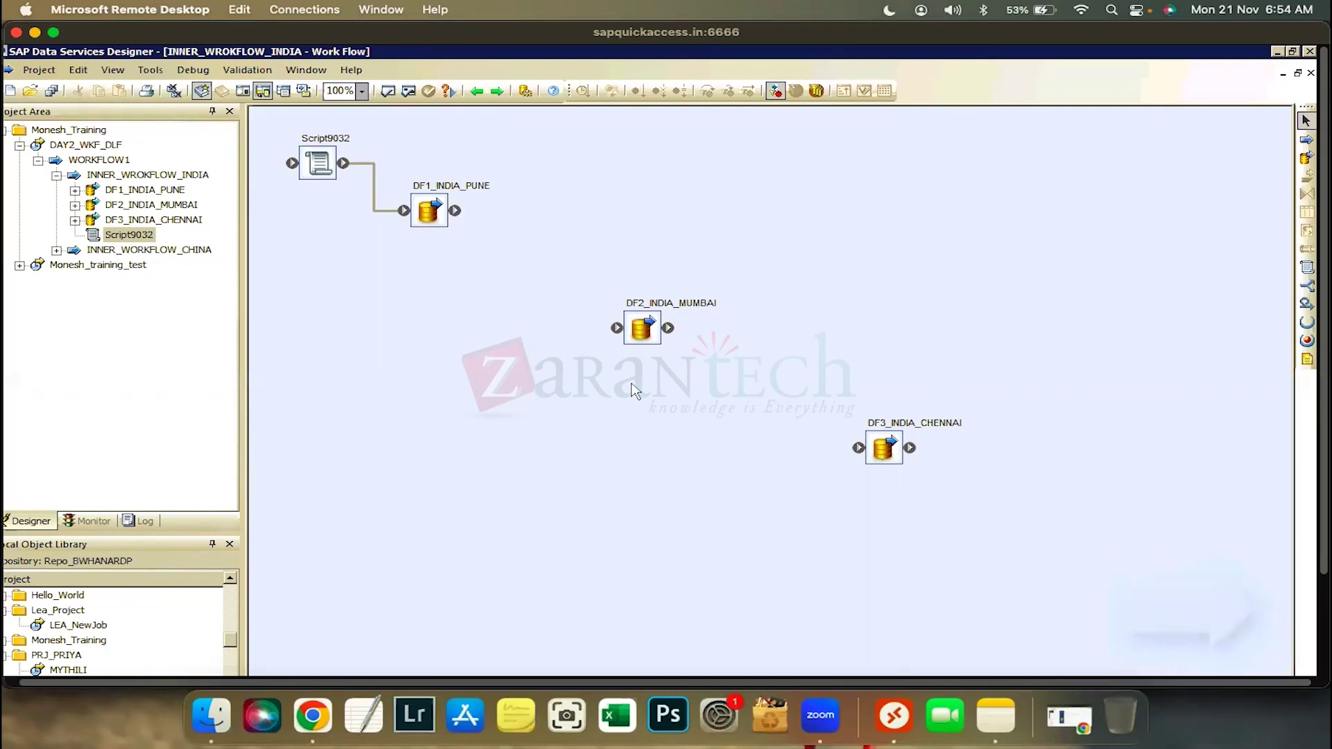
Add one script before the Mumbai data flow and another before the Chennai data flow, and connect each script to its data flow.
left_click(1306, 267)
left_click(527, 345)
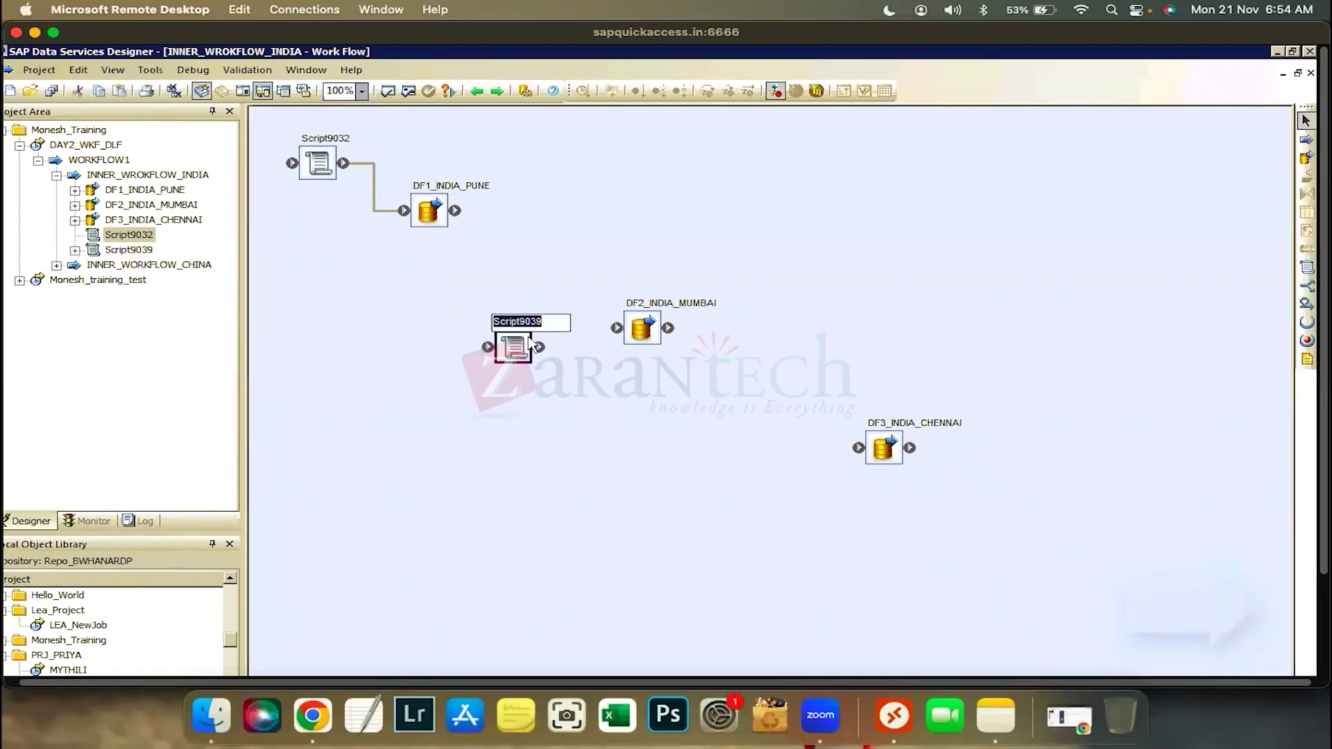
left_click_drag(539, 347, 628, 330)
left_click(1307, 268)
left_click(579, 525)
left_click_drag(569, 531, 859, 449)
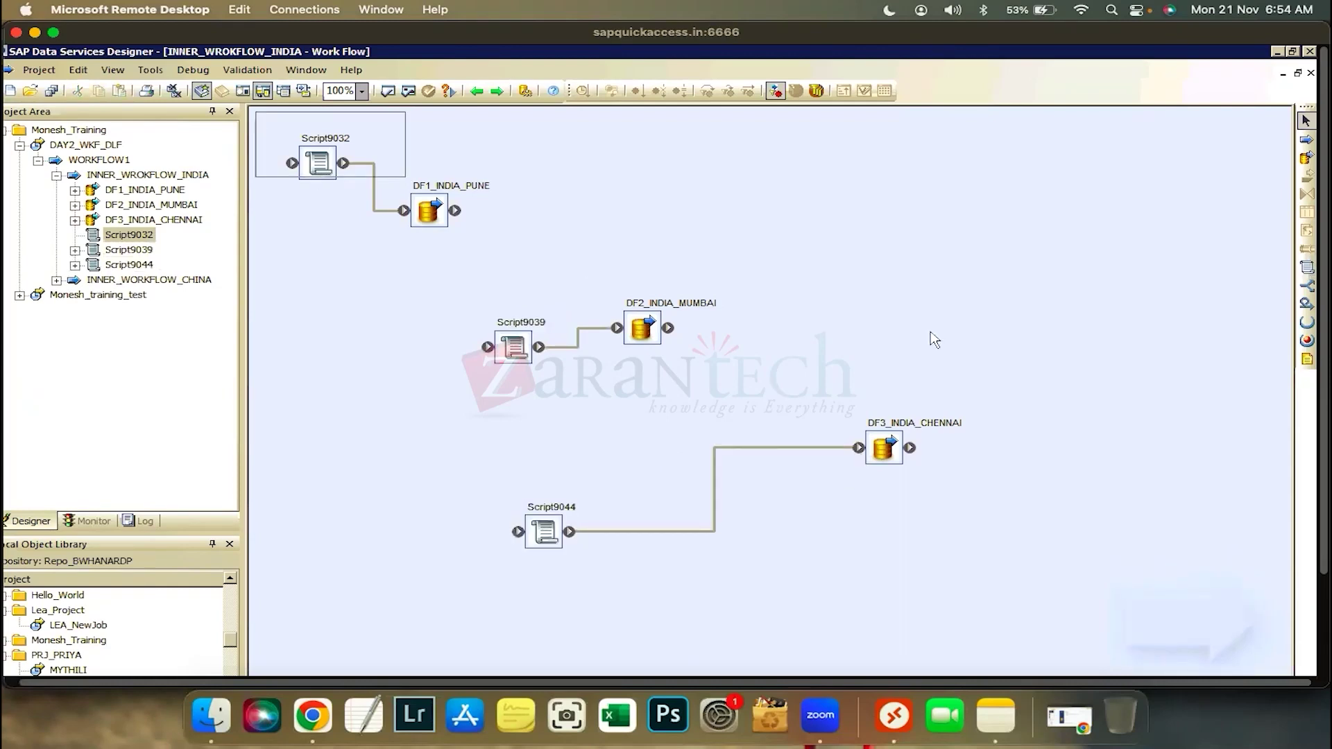
Validate the India inner work flow with its three separate script and data flow pairs, then close the results.
left_click_drag(1106, 581, 506, 426)
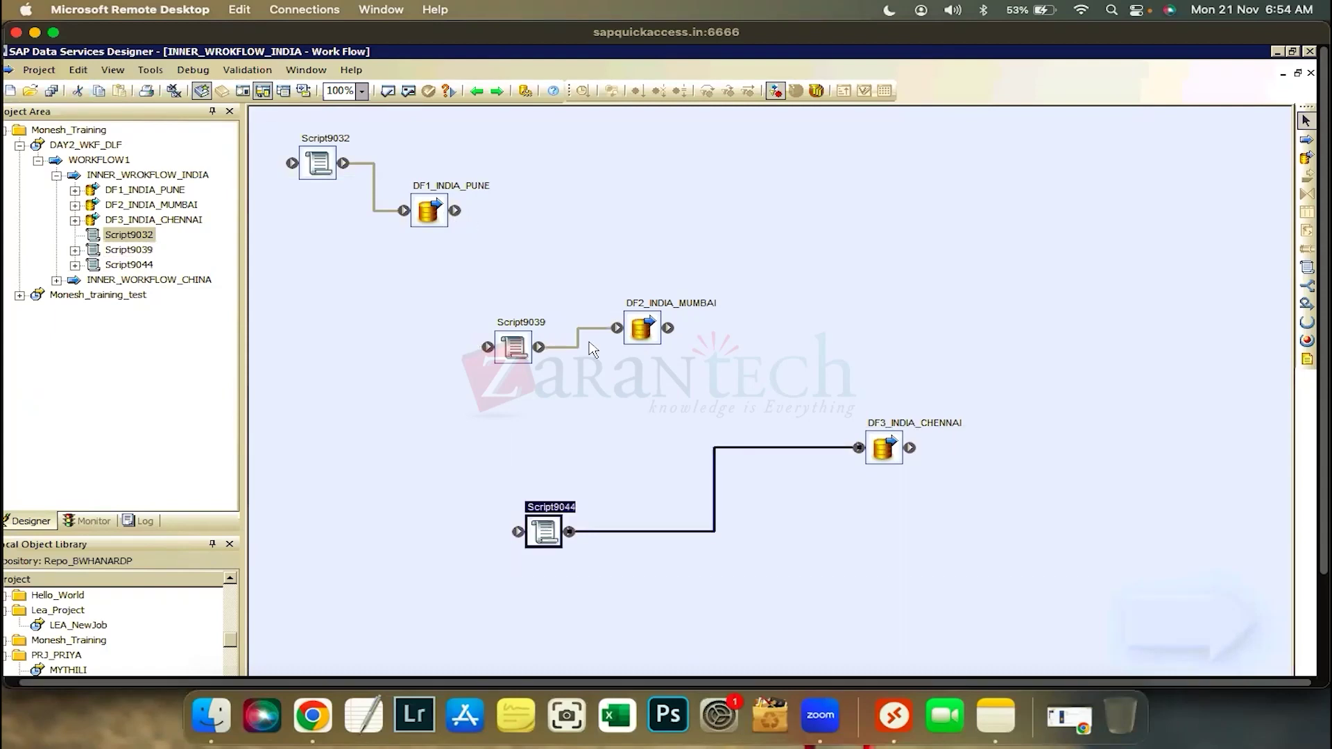
left_click(685, 329)
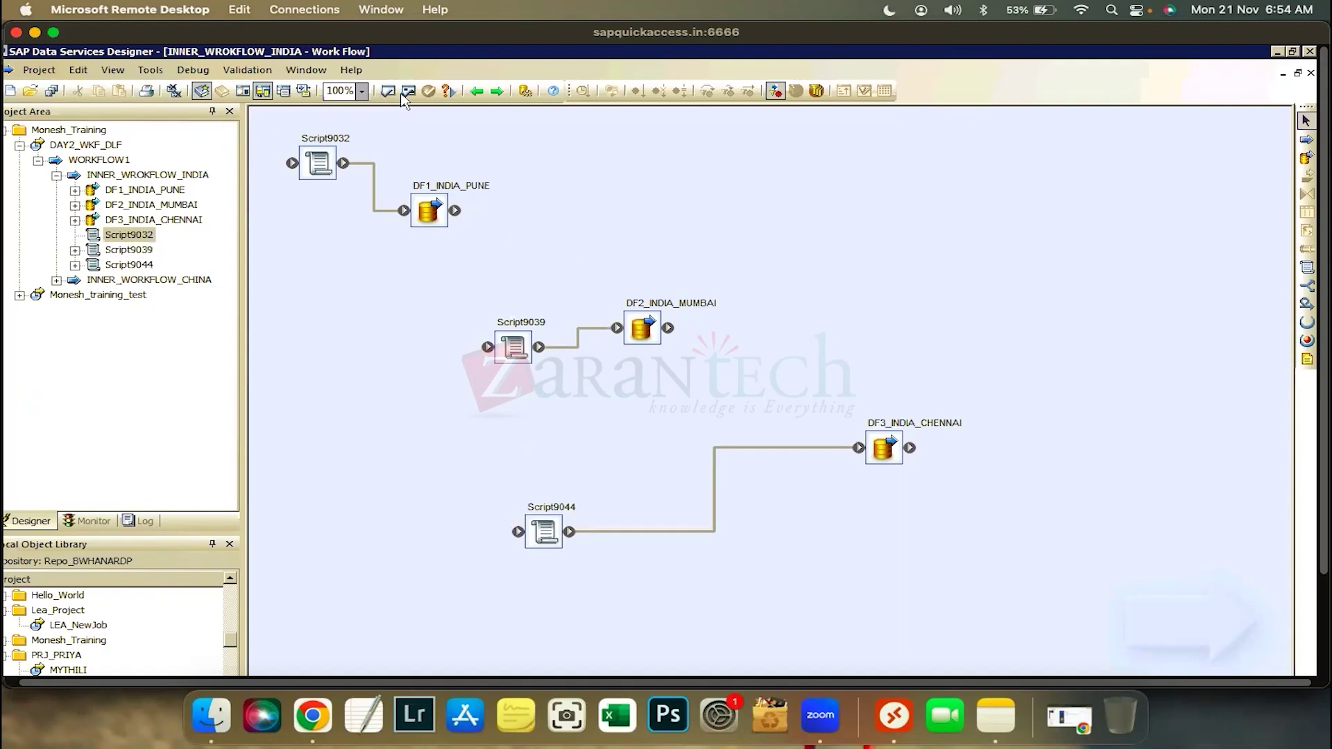
left_click(829, 285)
Go back to WORKFLOW1, reopen the India inner work flow, and add a work flow named WKRFOW_PUNE above the Mumbai data flow.
left_click(478, 91)
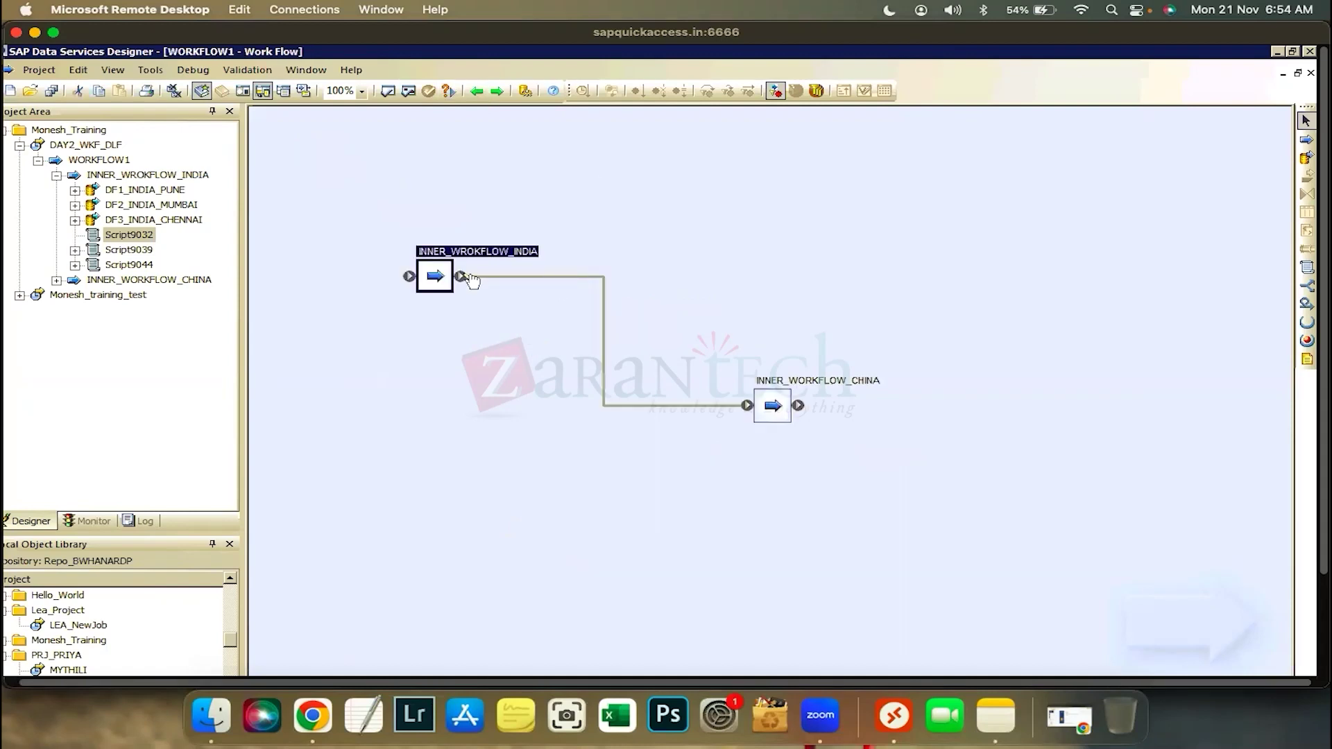
left_click(446, 286)
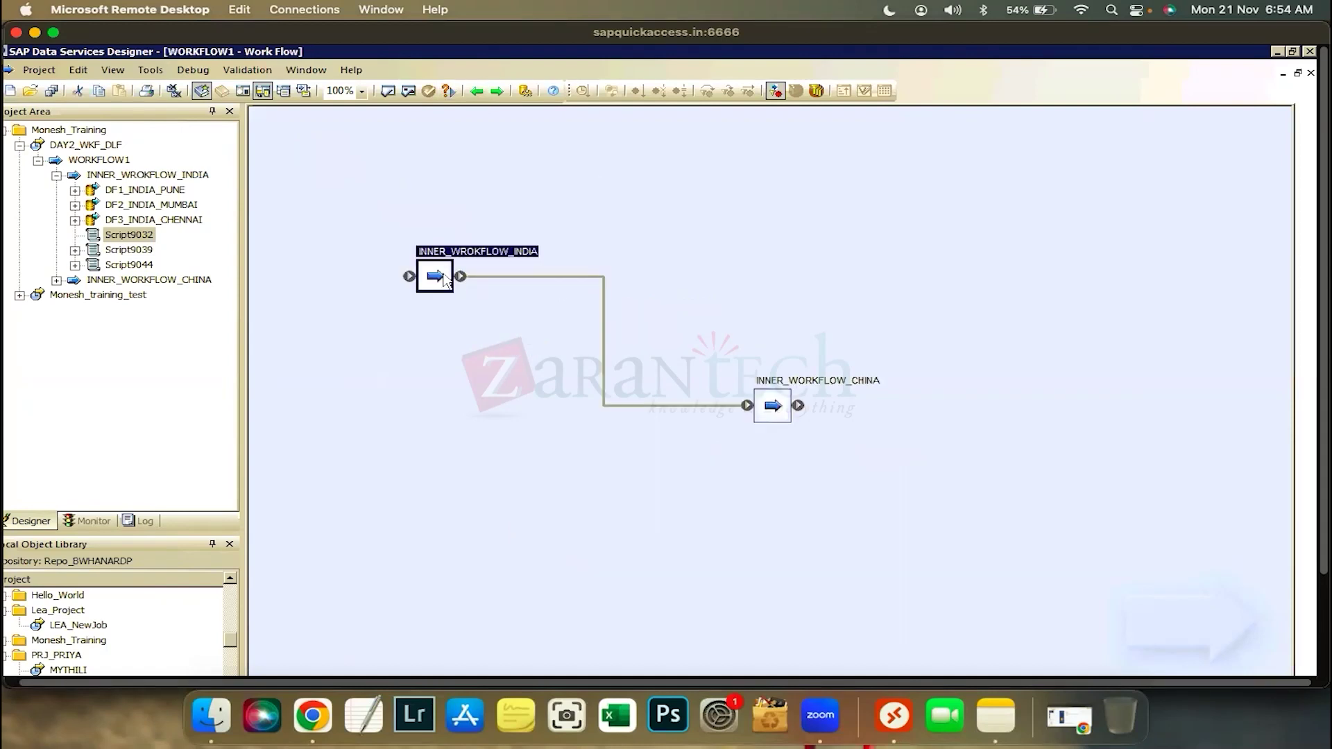
left_click(1306, 139)
left_click(666, 197)
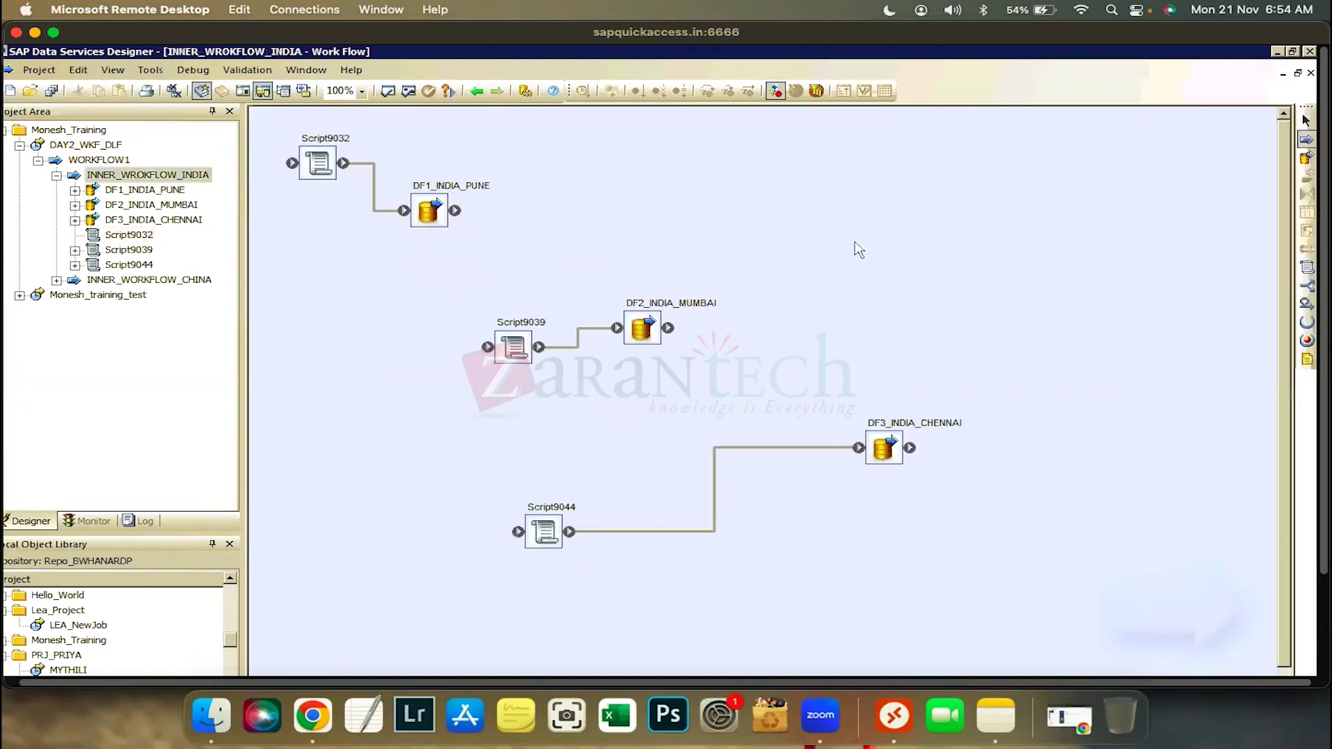
type("W")
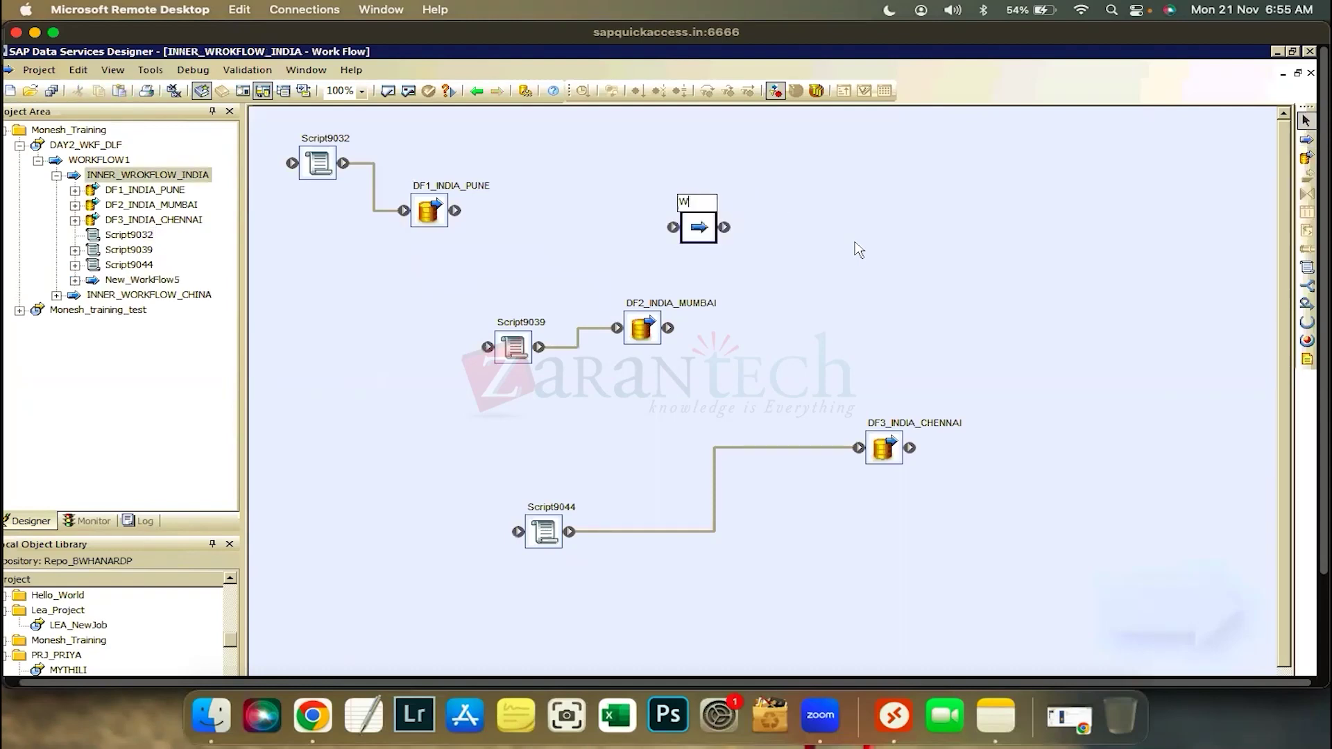
type("KRFOW_PII")
key("BackSpace")
type("UNE")
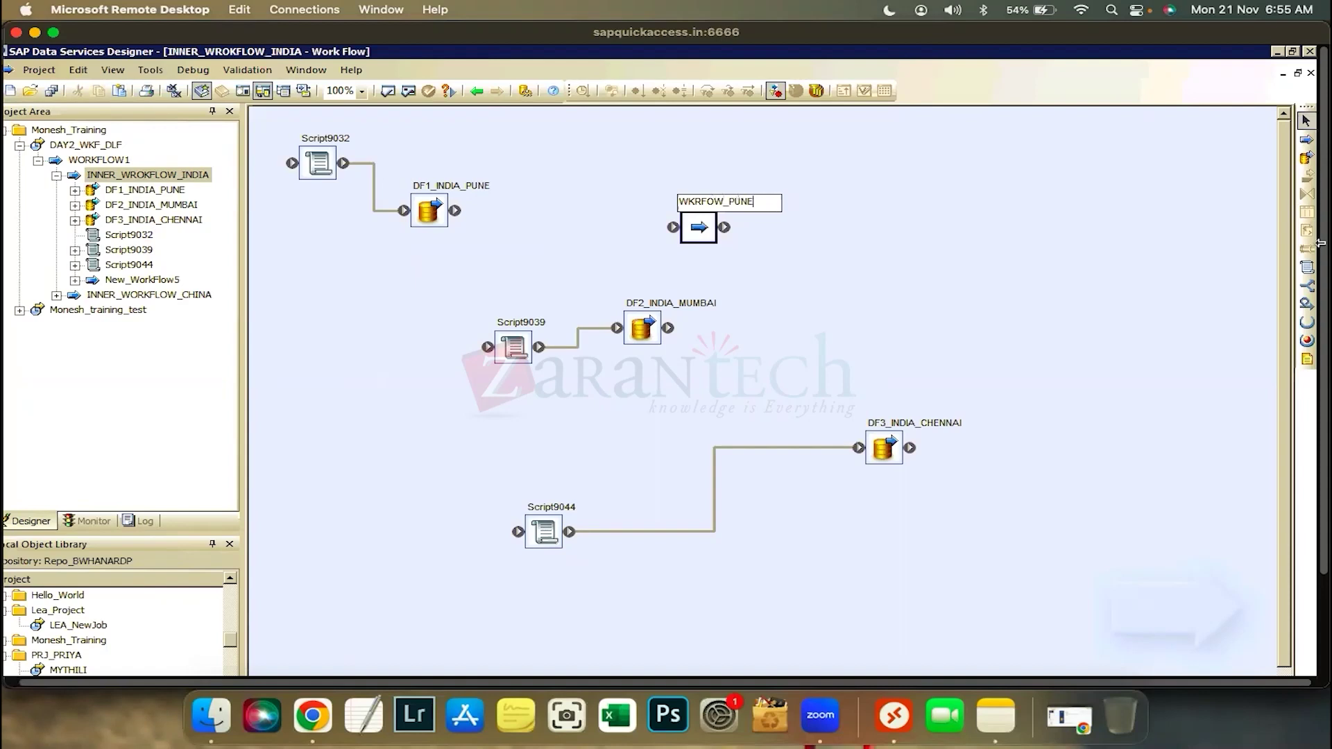
Add two more work flows, WORKFLOW_MUMBAI and WORKFLOW_CHENNAI, beside the Mumbai and Chennai data flows.
key("Return")
left_click(1308, 139)
left_click(889, 347)
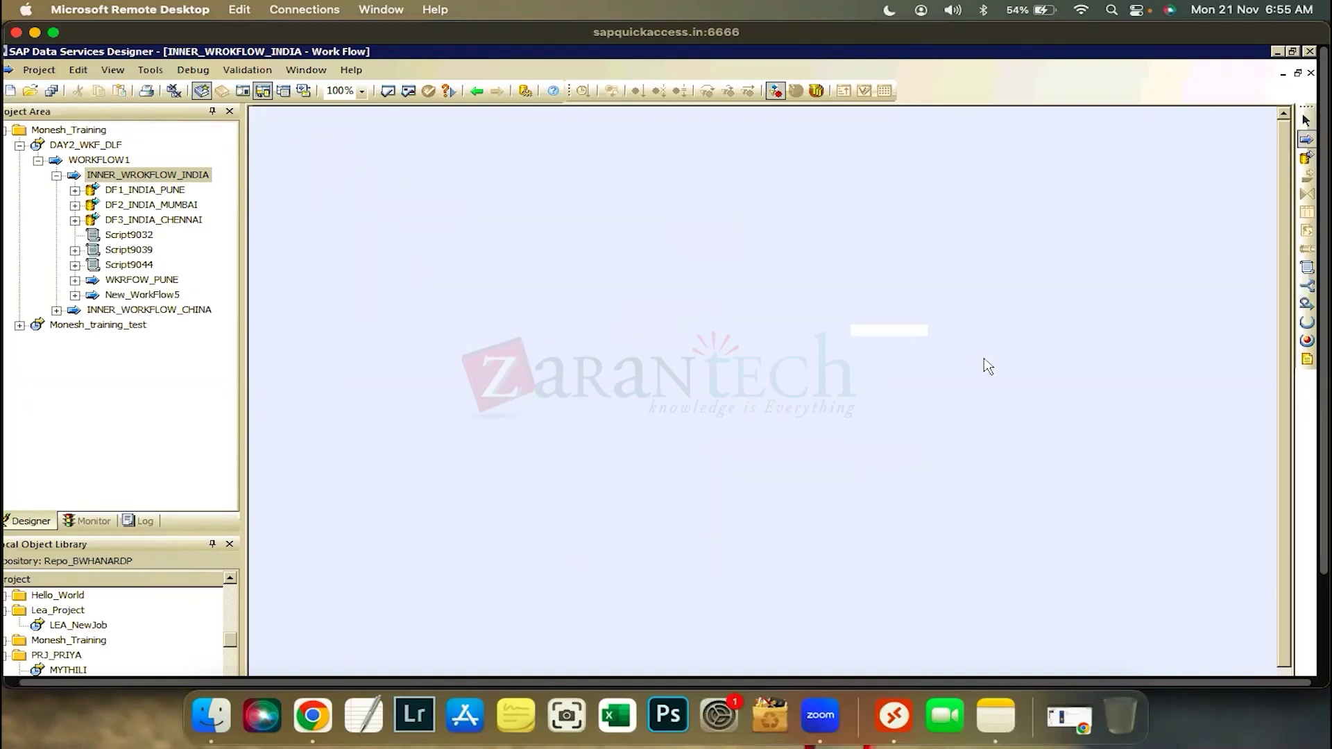
type("WORKFLOW_MUMBAI")
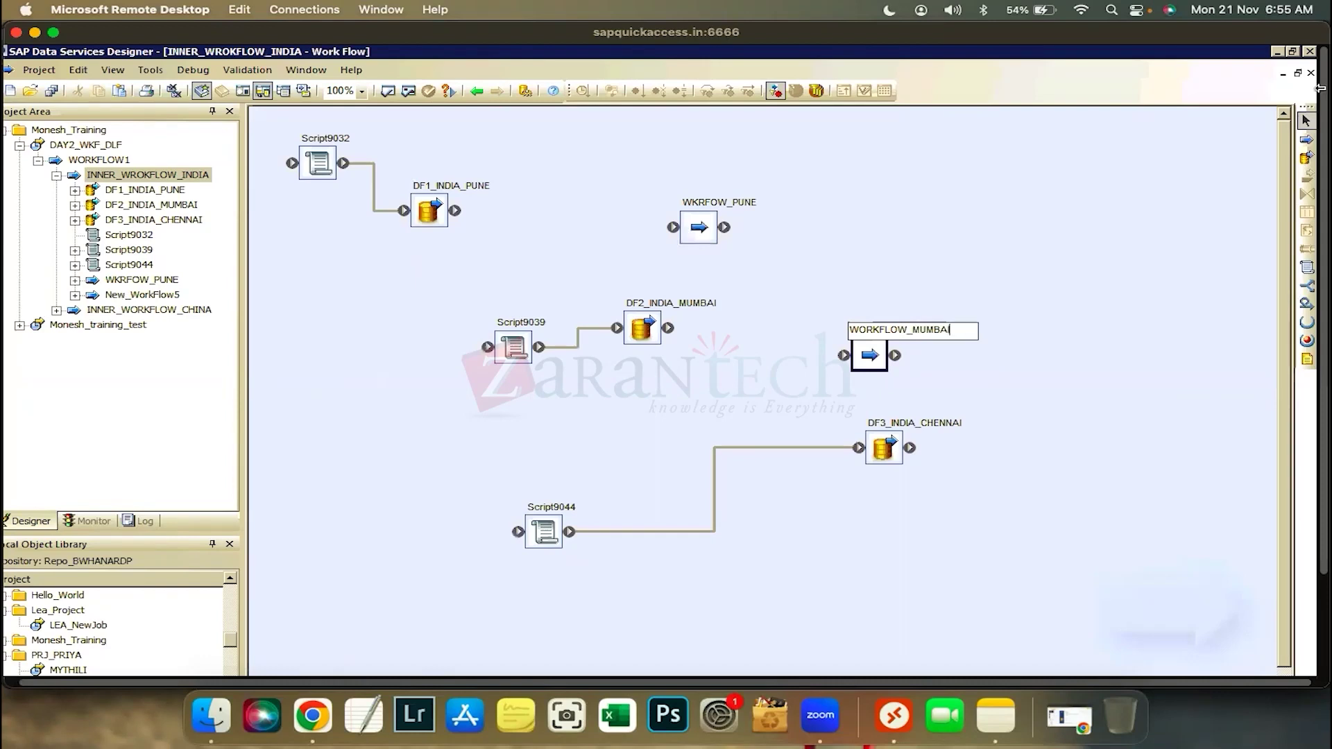
key("Return")
left_click(1145, 364)
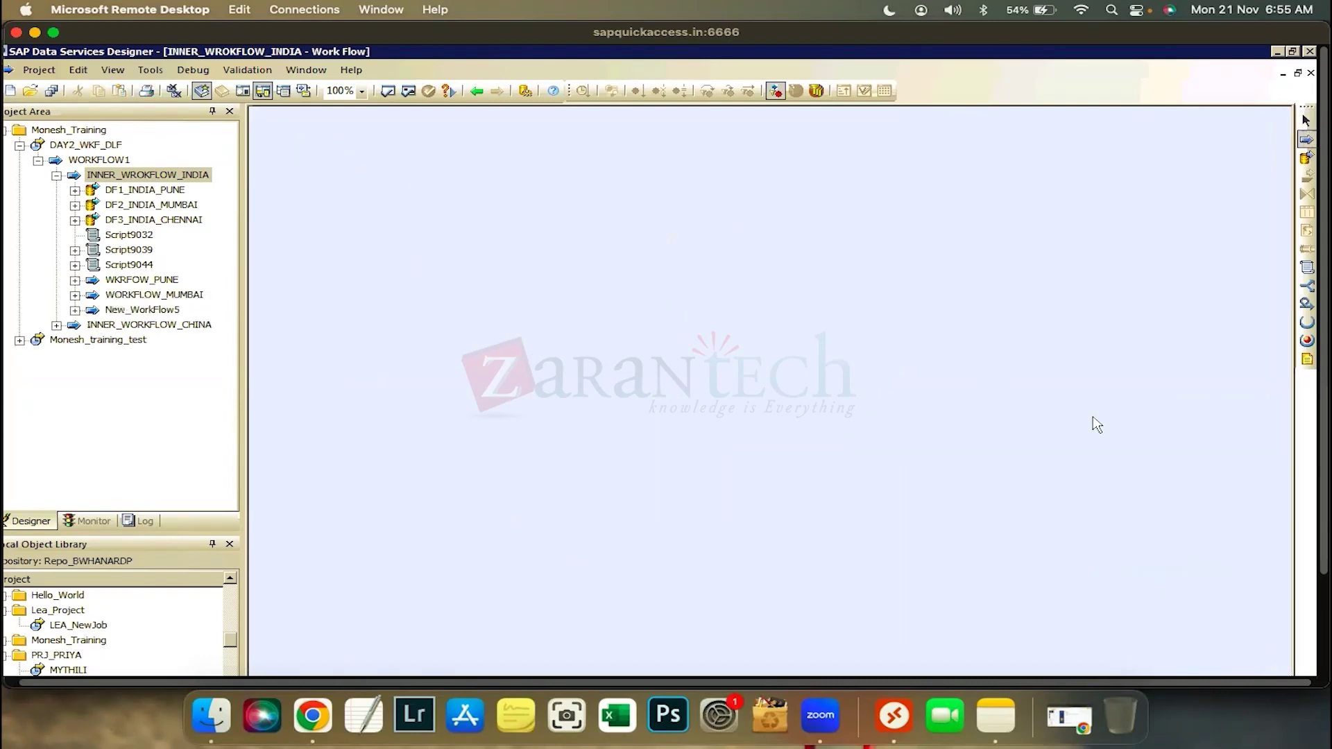
type("WORKFLOW_")
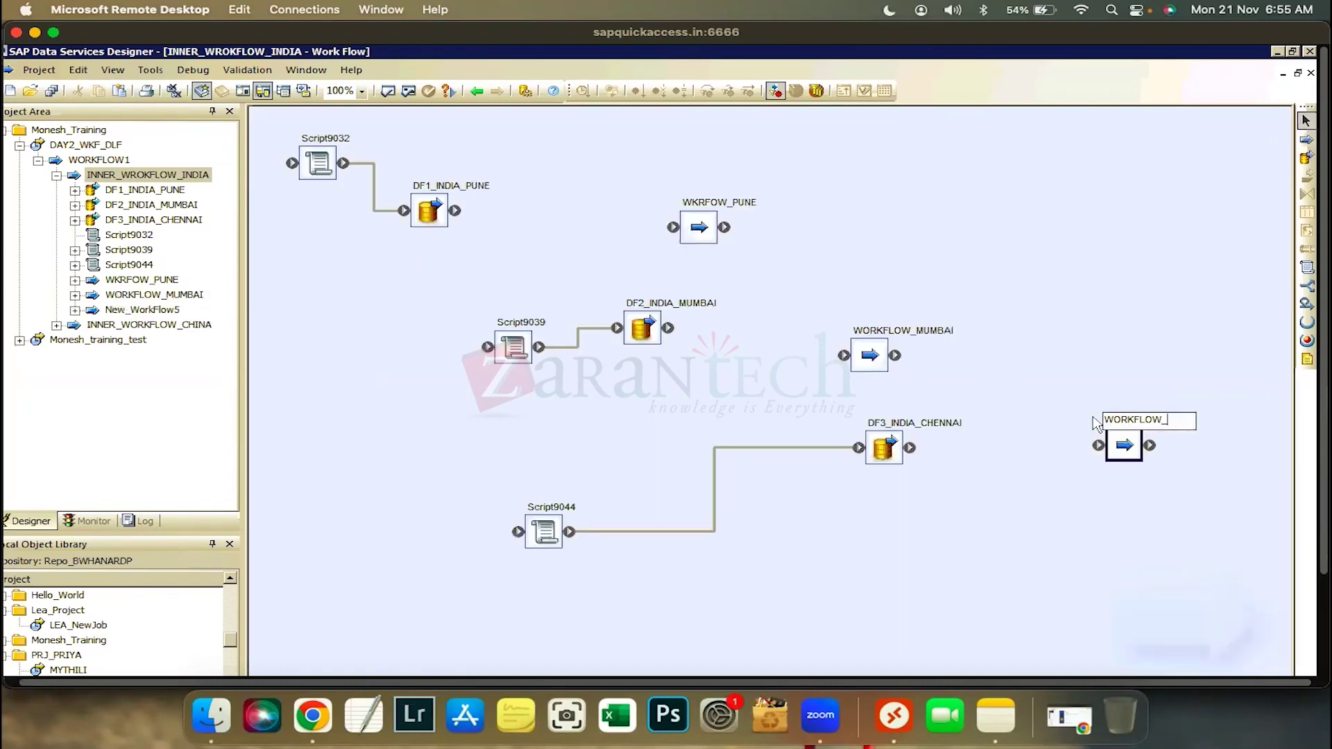
type("CHENNAI")
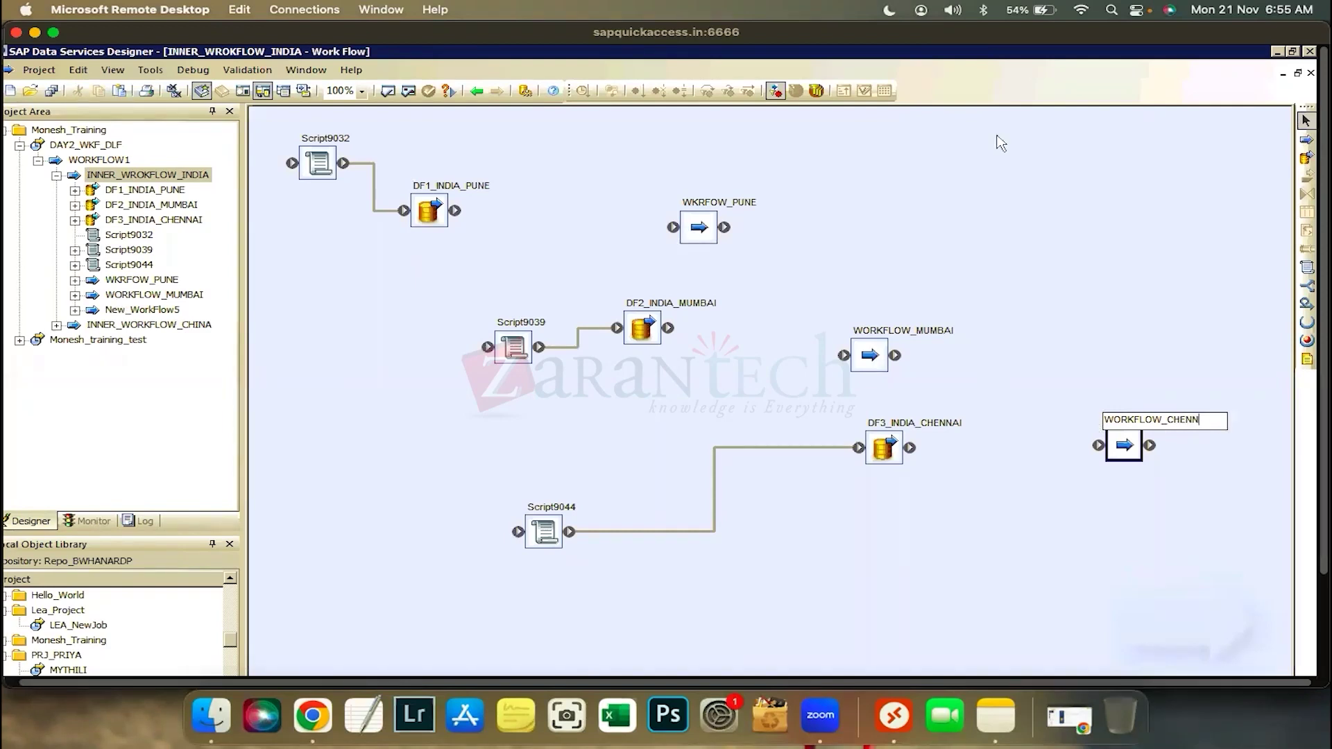
key("Return")
Cut the Pune script and data flow, paste them into WKRFOW_PUNE, and move that work flow to their former place in the India inner work flow.
left_click_drag(281, 122, 444, 219)
right_click(443, 217)
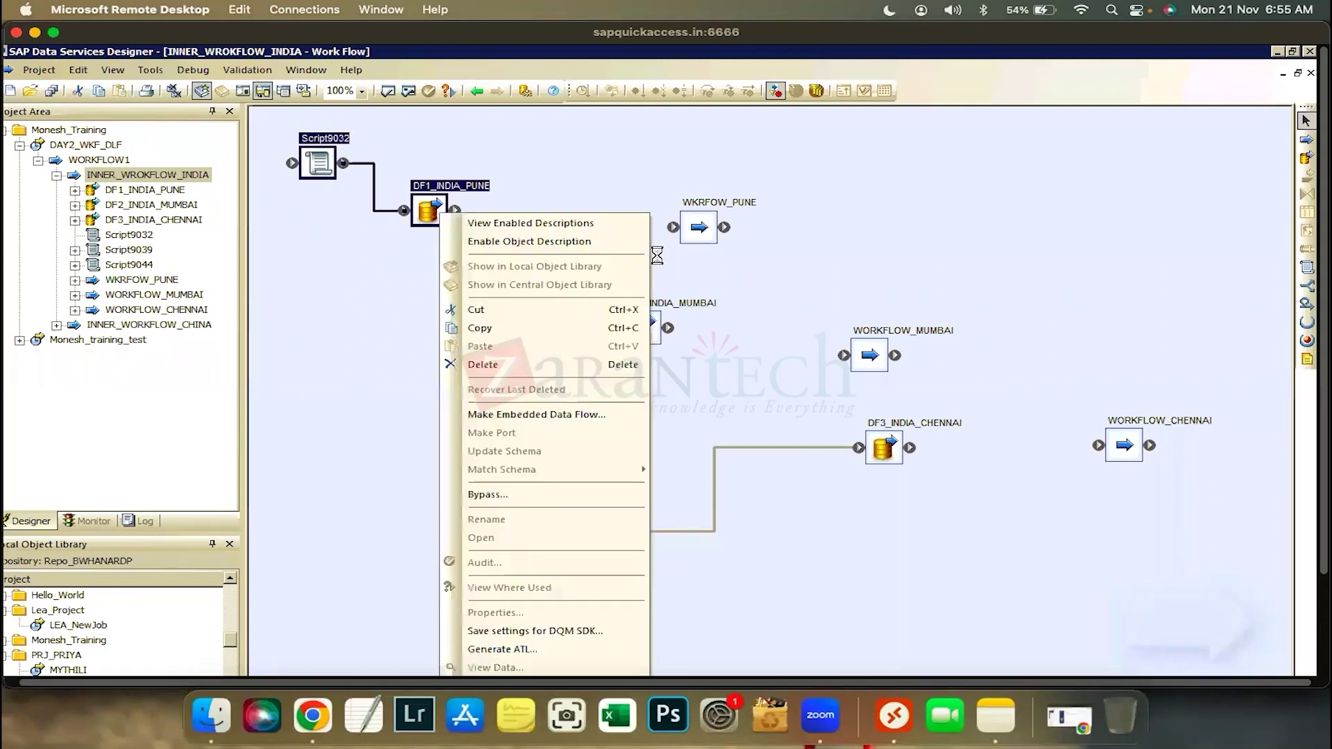
left_click(471, 376)
double_click(699, 227)
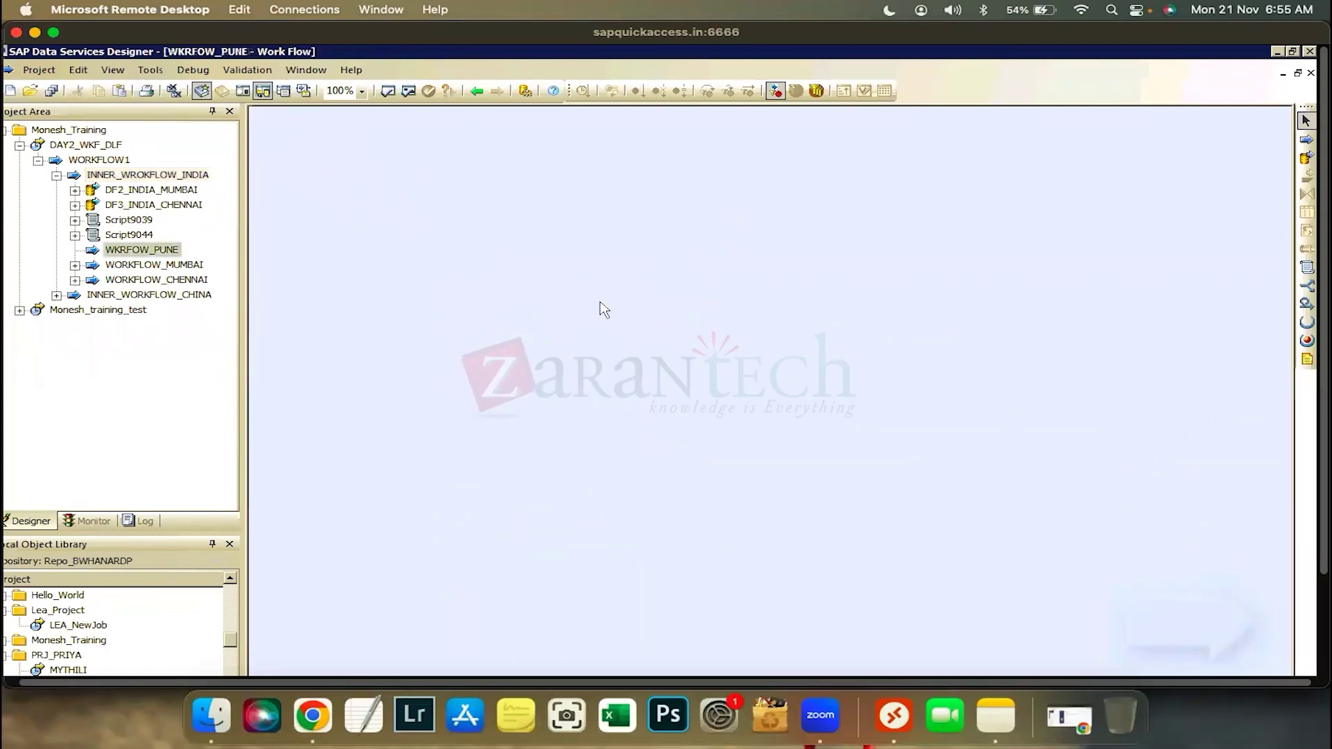
key("ctrl+v")
left_click(474, 96)
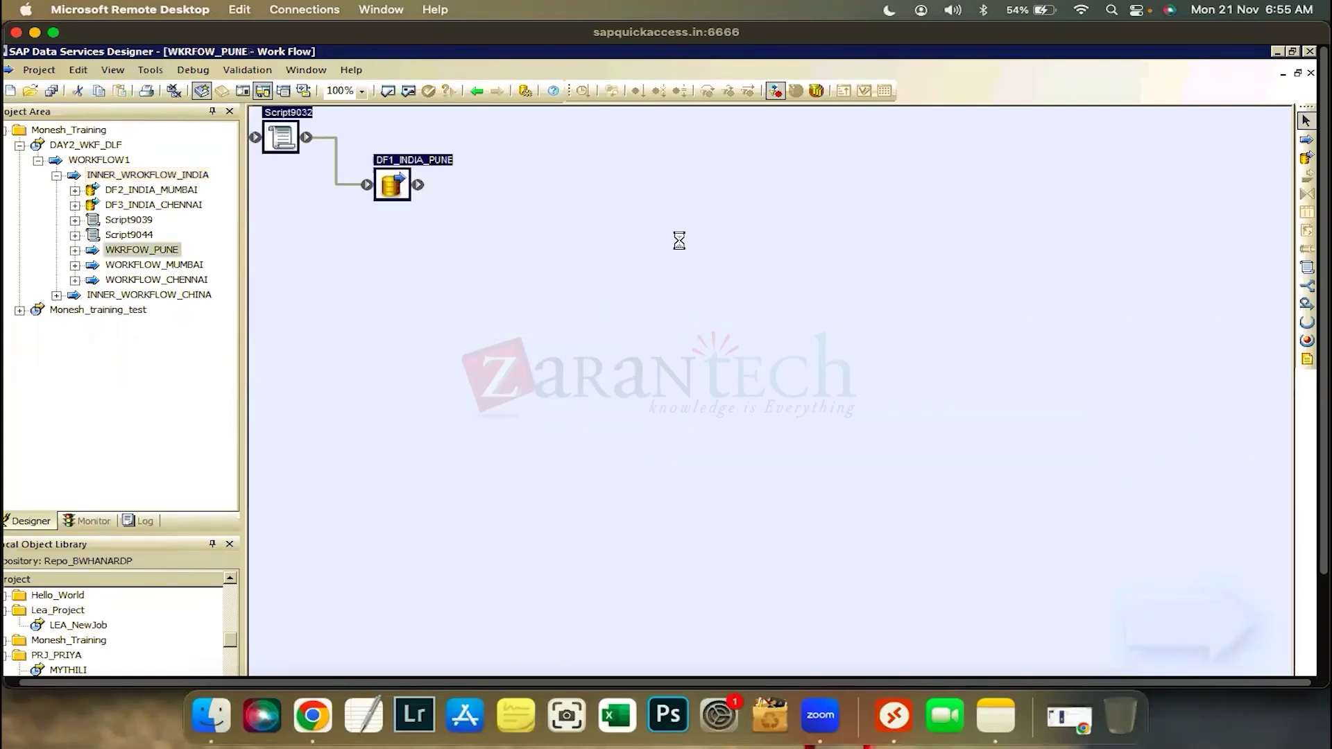
left_click_drag(700, 227, 391, 206)
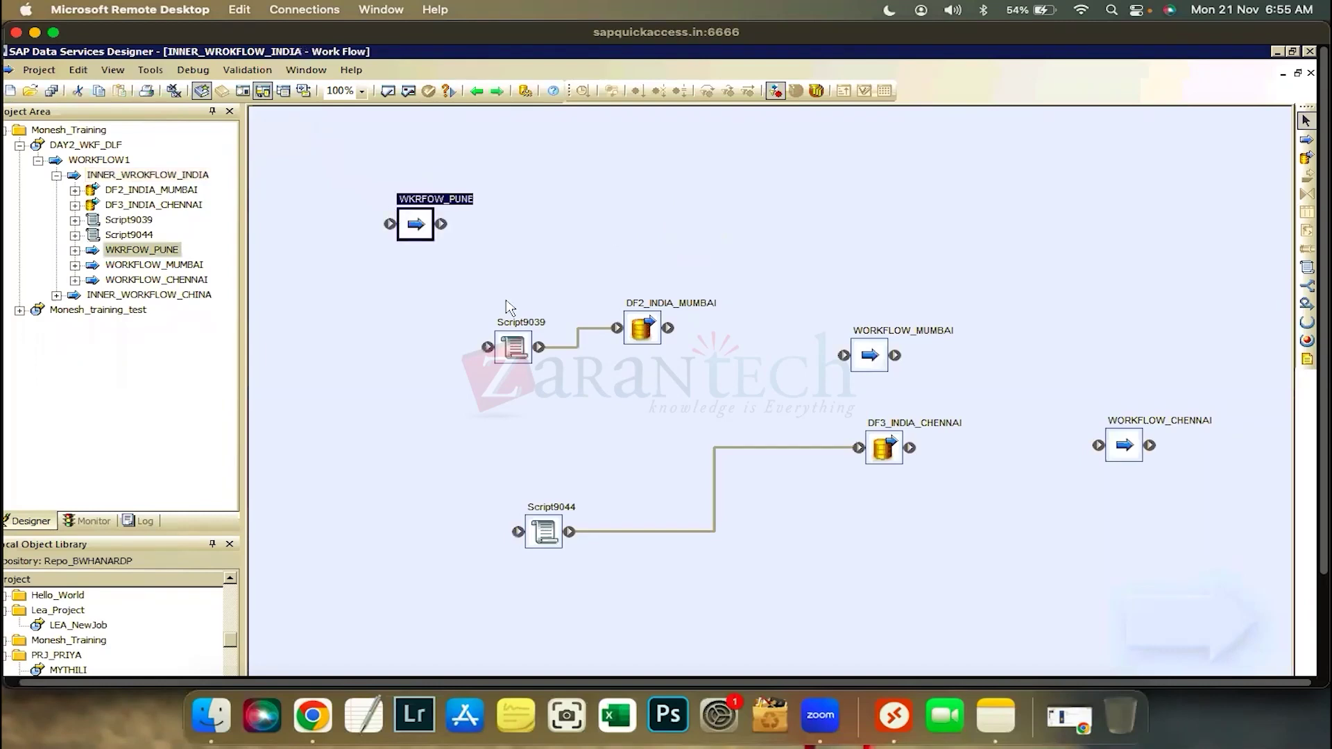
Cut the Mumbai script and data flow from the India inner work flow and paste them into WORKFLOW_MUMBAI.
mouse_move(763, 401)
left_mouse_down()
mouse_move(783, 431)
mouse_move(763, 397)
left_mouse_up()
left_click_drag(645, 332, 696, 140)
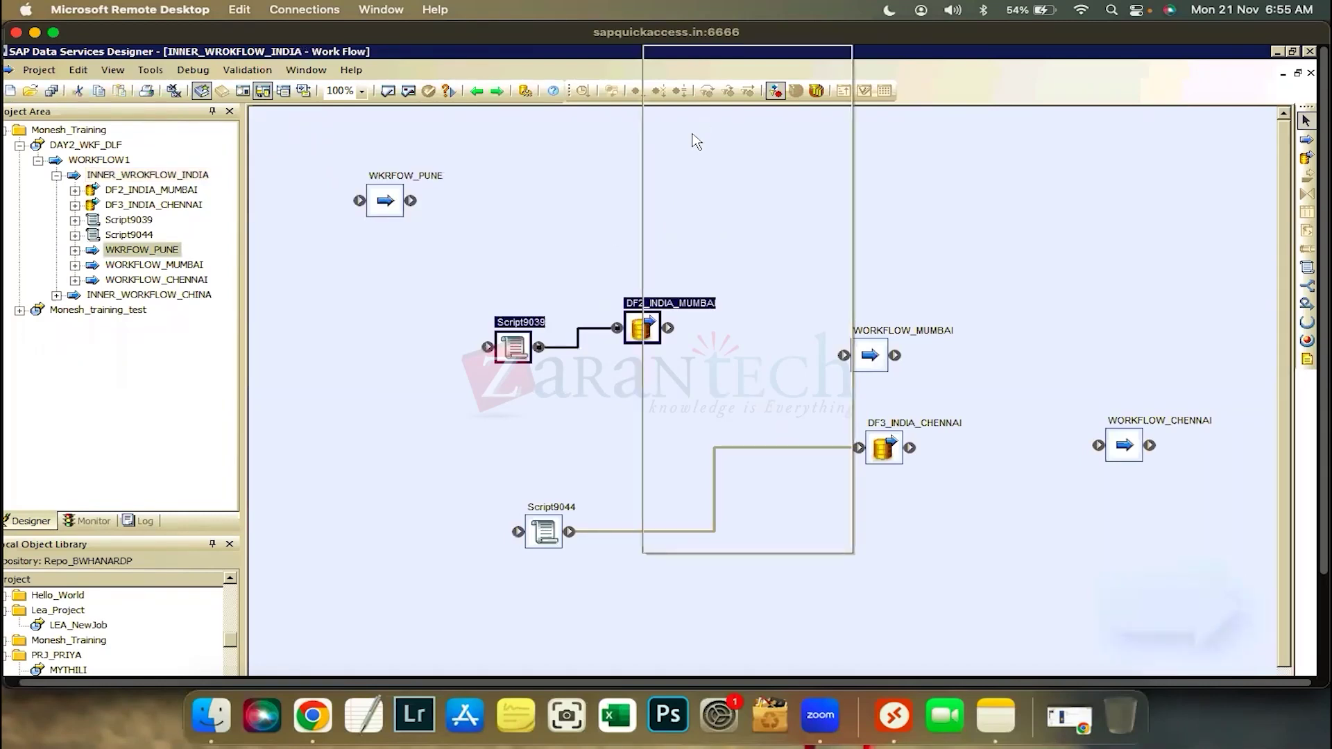
key("Delete")
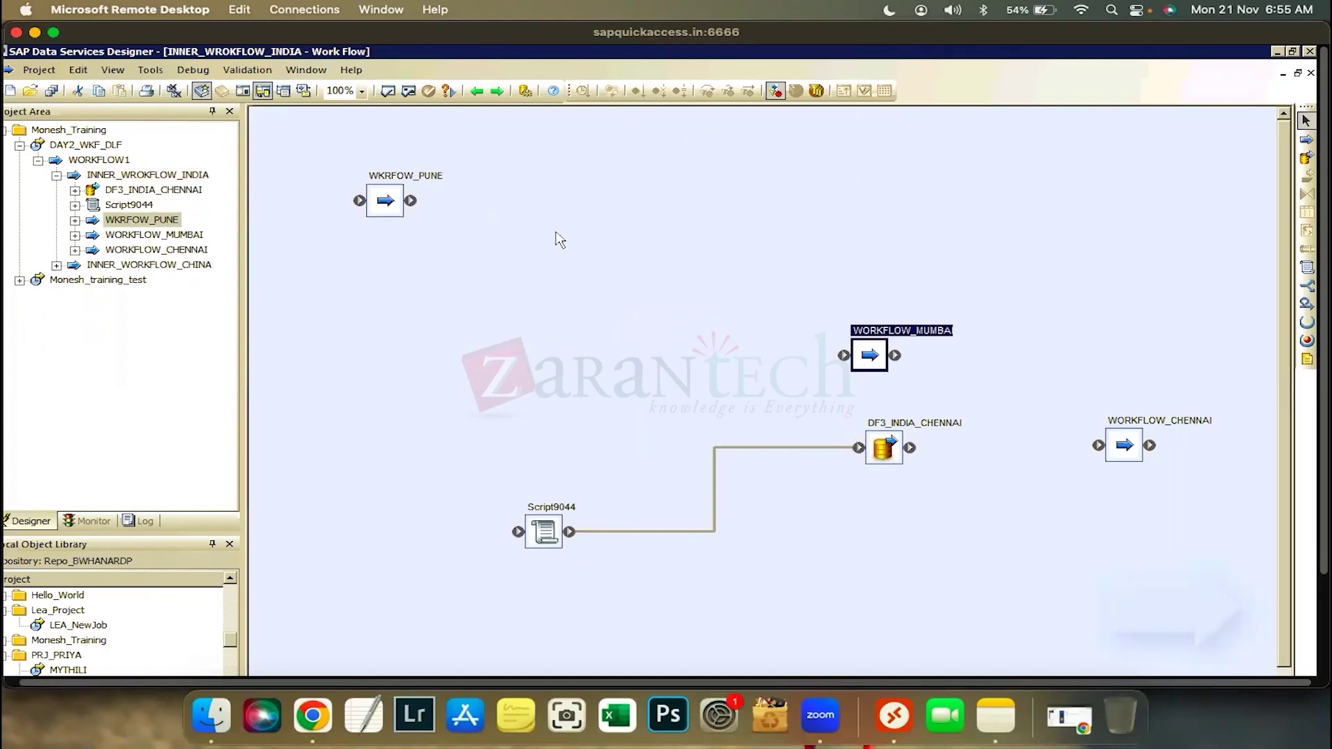
right_click(559, 236)
left_click(607, 245)
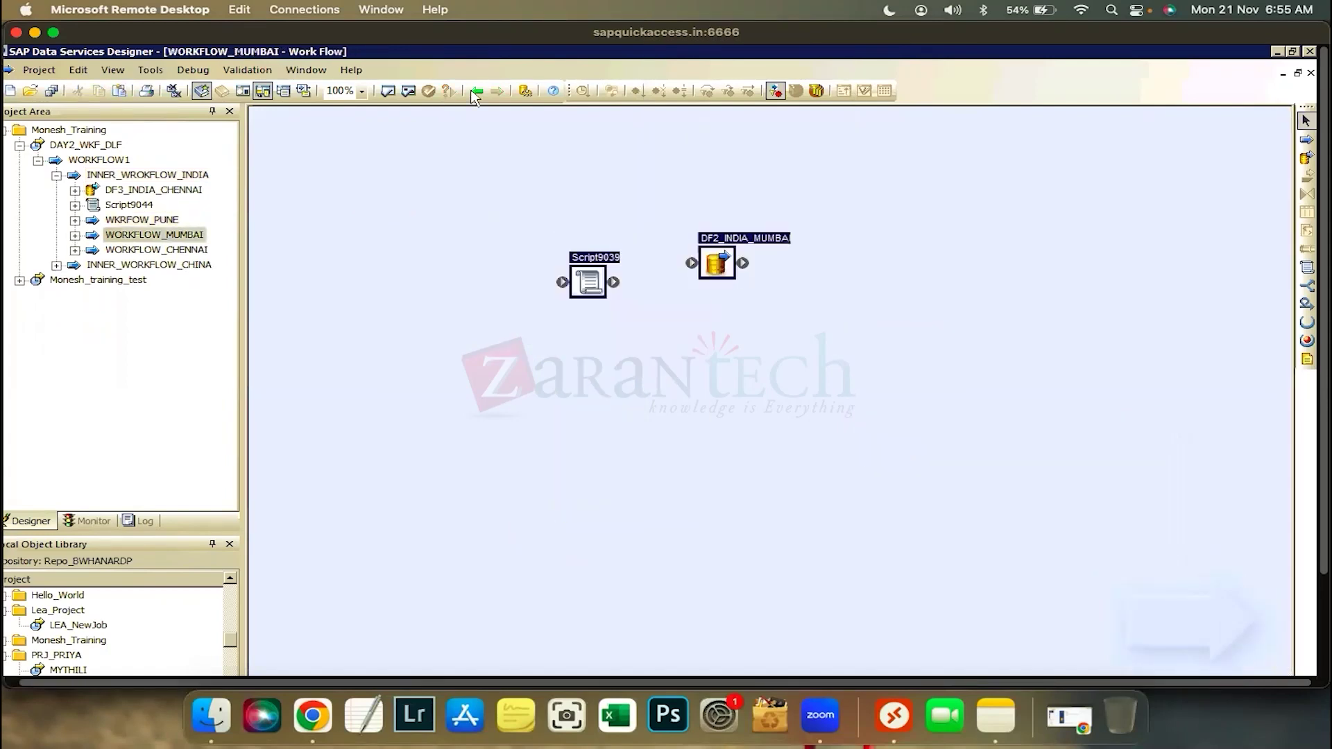
left_click(476, 93)
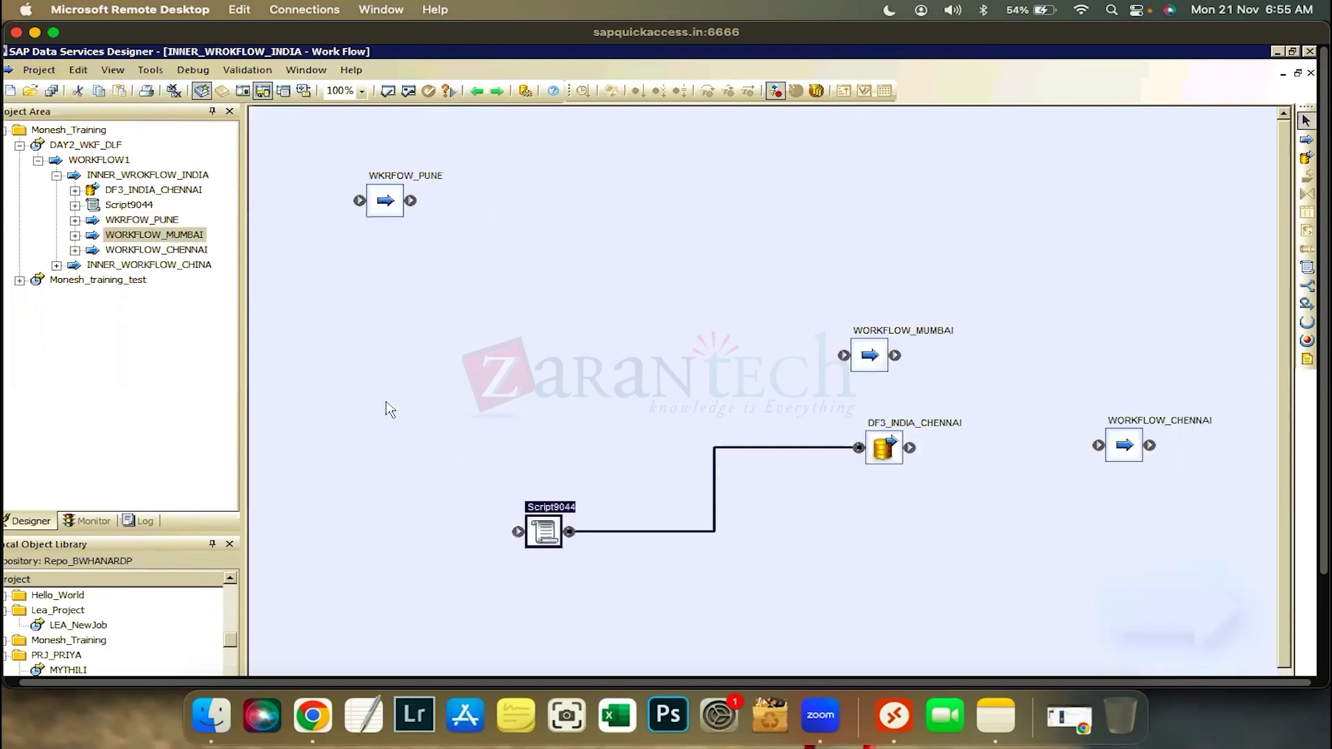
Cut the Chennai script and data flow with their connection and paste them into WORKFLOW_CHENNAI.
left_click_drag(387, 402, 1037, 552)
right_click(954, 158)
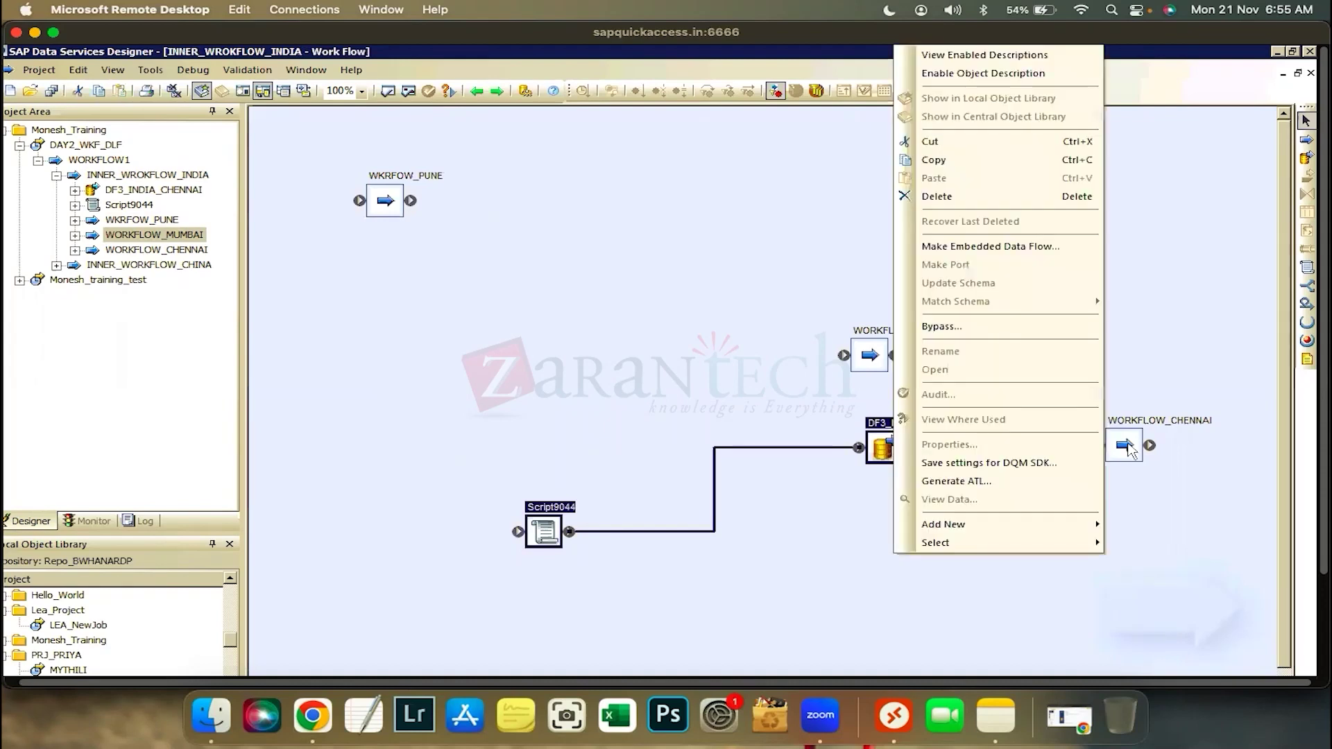
left_click(923, 195)
right_click(638, 293)
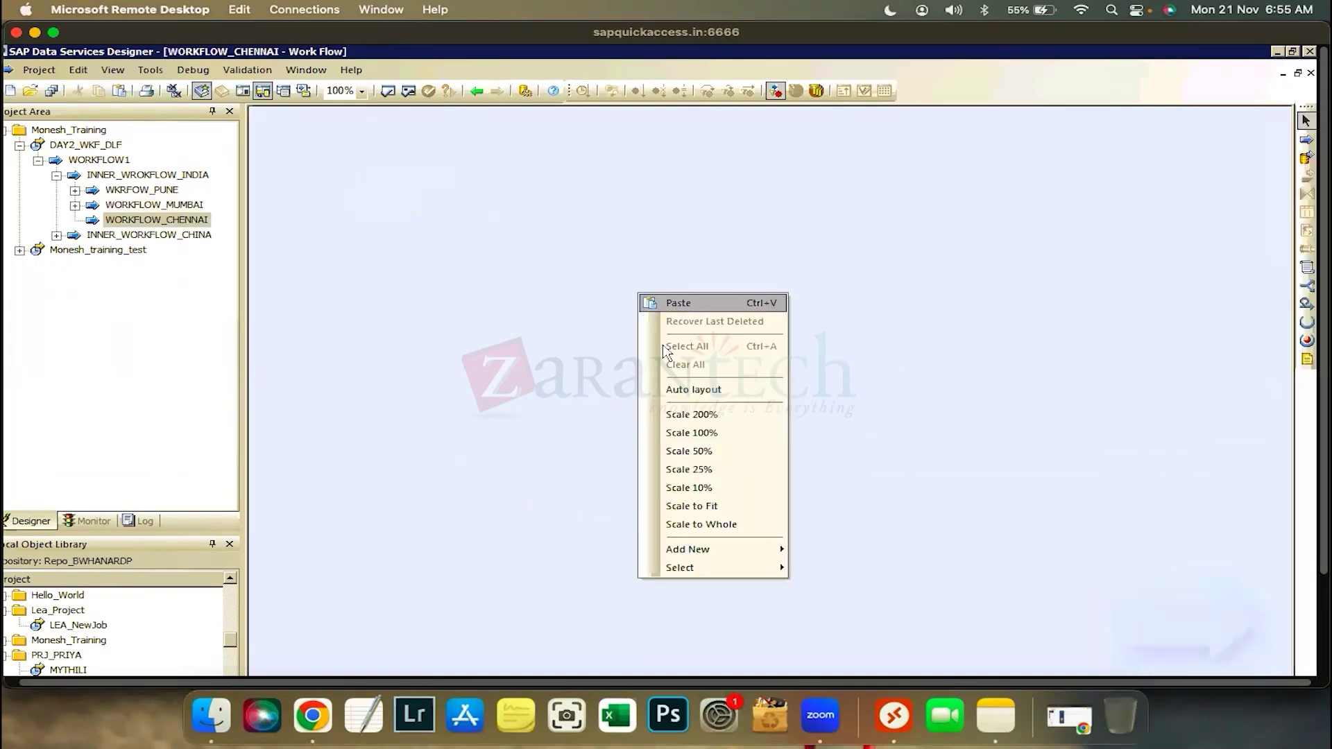
left_click(679, 303)
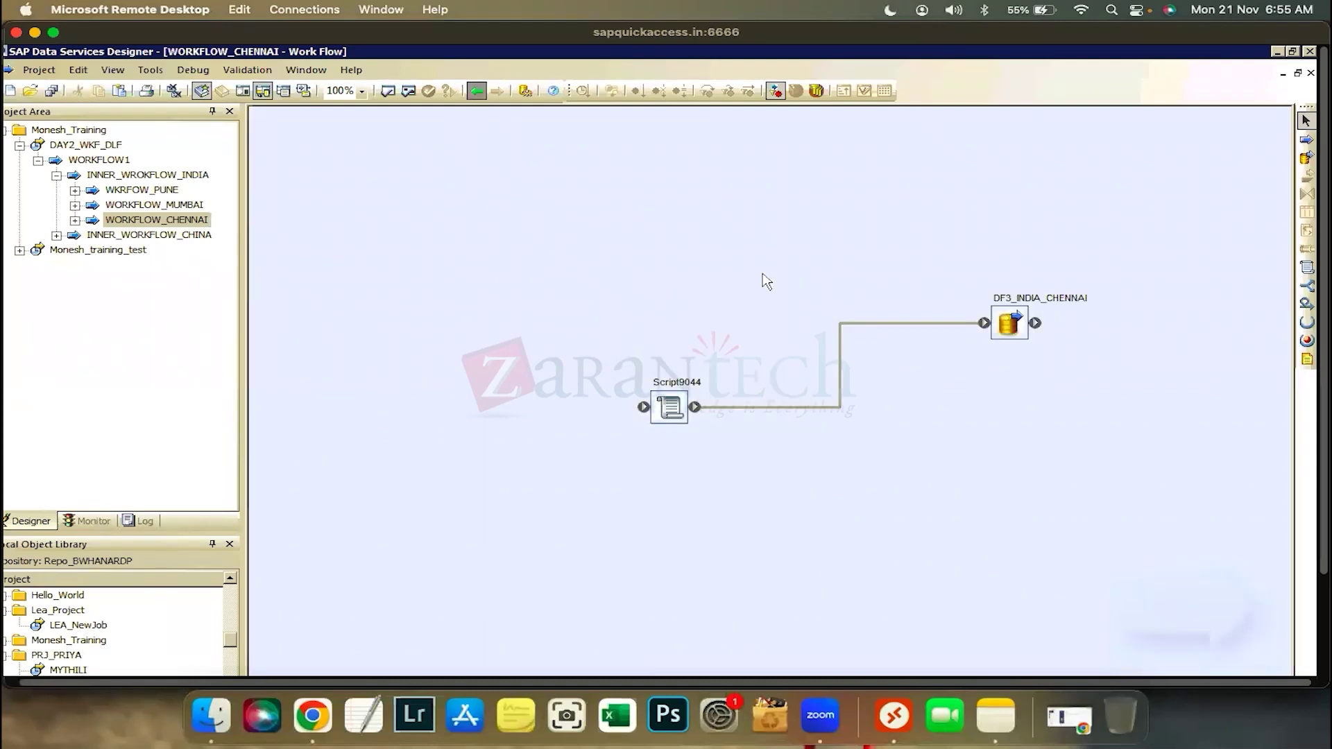
Arrange the Mumbai and Chennai work flows diagonally below WKRFOW_PUNE and validate the India inner work flow.
left_click_drag(876, 366, 757, 335)
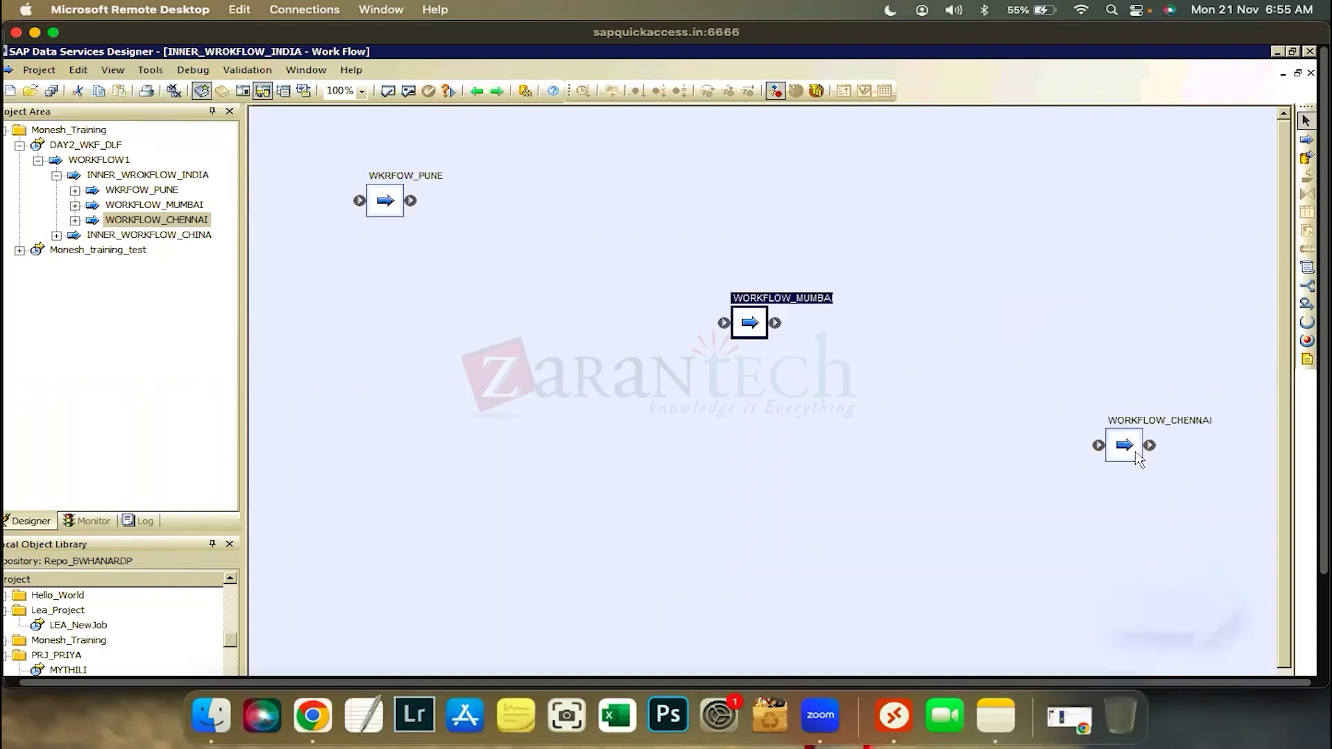
left_click_drag(1131, 454, 696, 389)
left_click(815, 243)
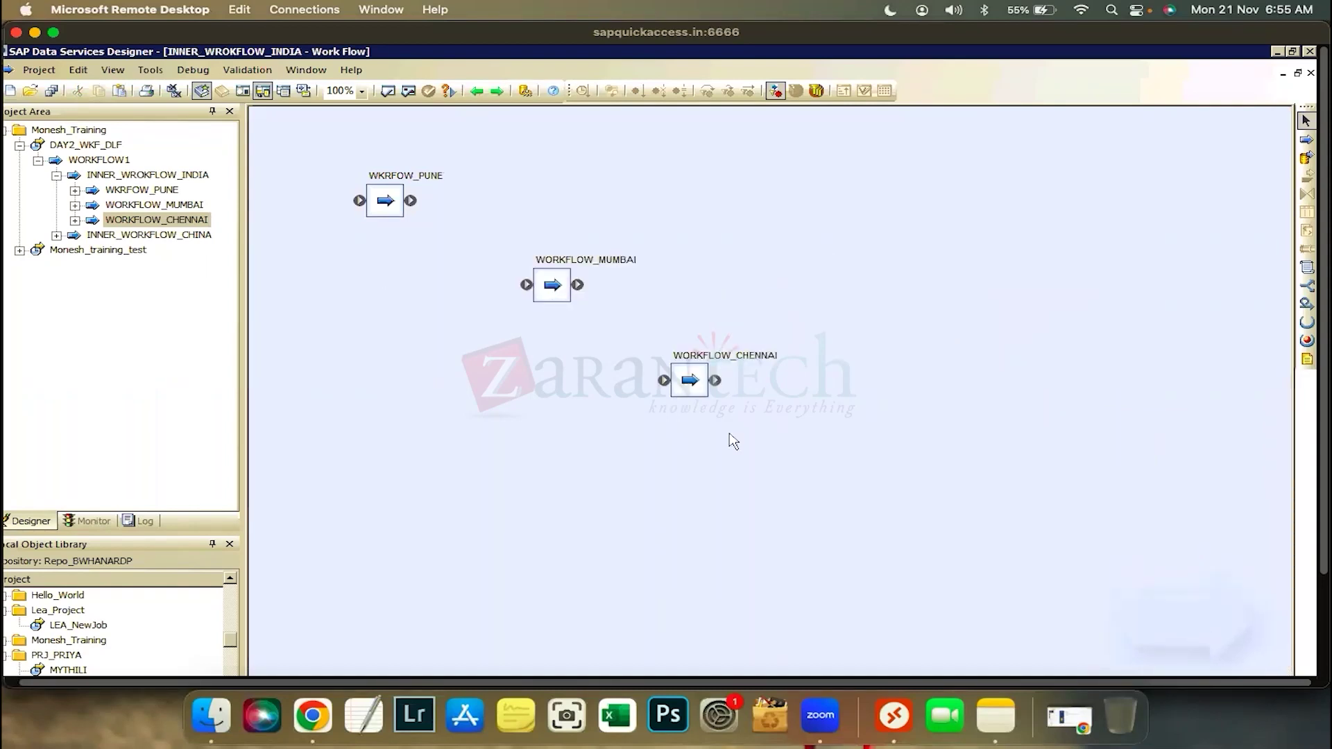
left_click(409, 91)
left_click(830, 284)
Open WKRFOW_PUNE to examine its script and data flow, and return to the India inner work flow.
double_click(394, 197)
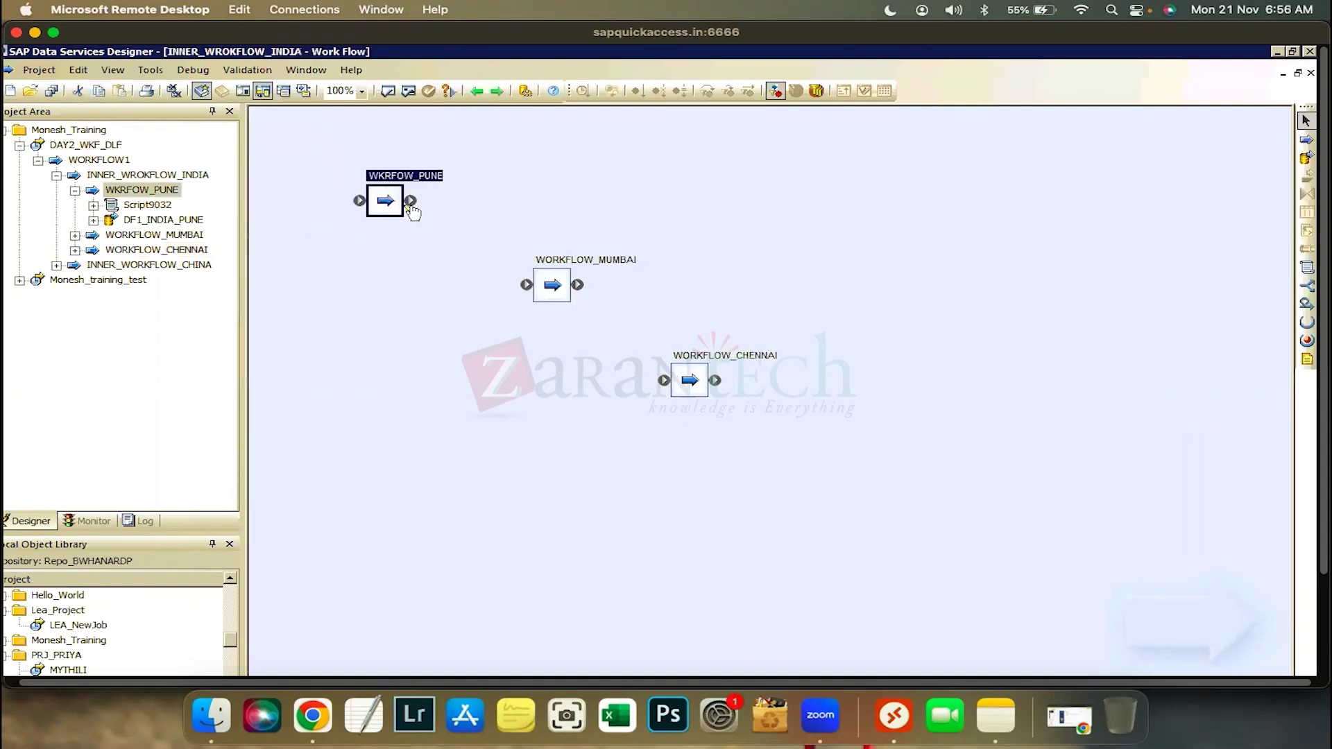
double_click(379, 201)
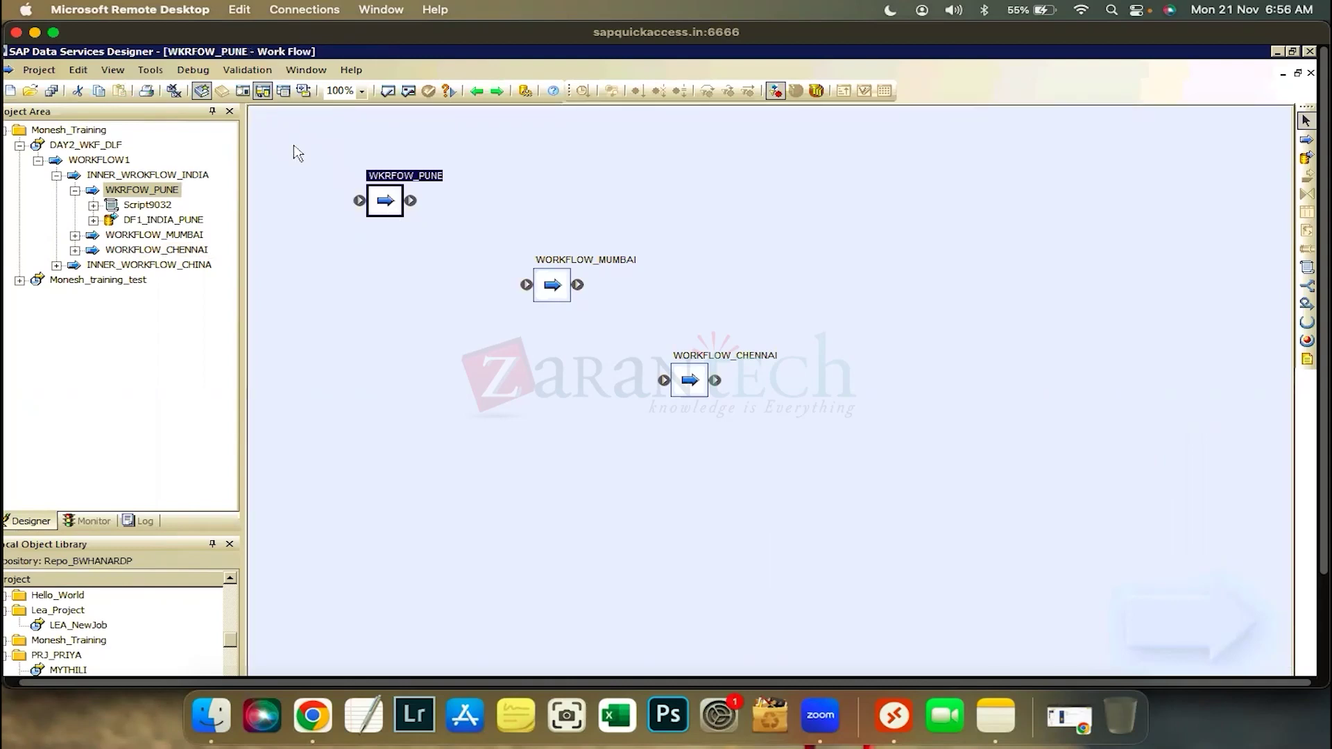
left_click(476, 91)
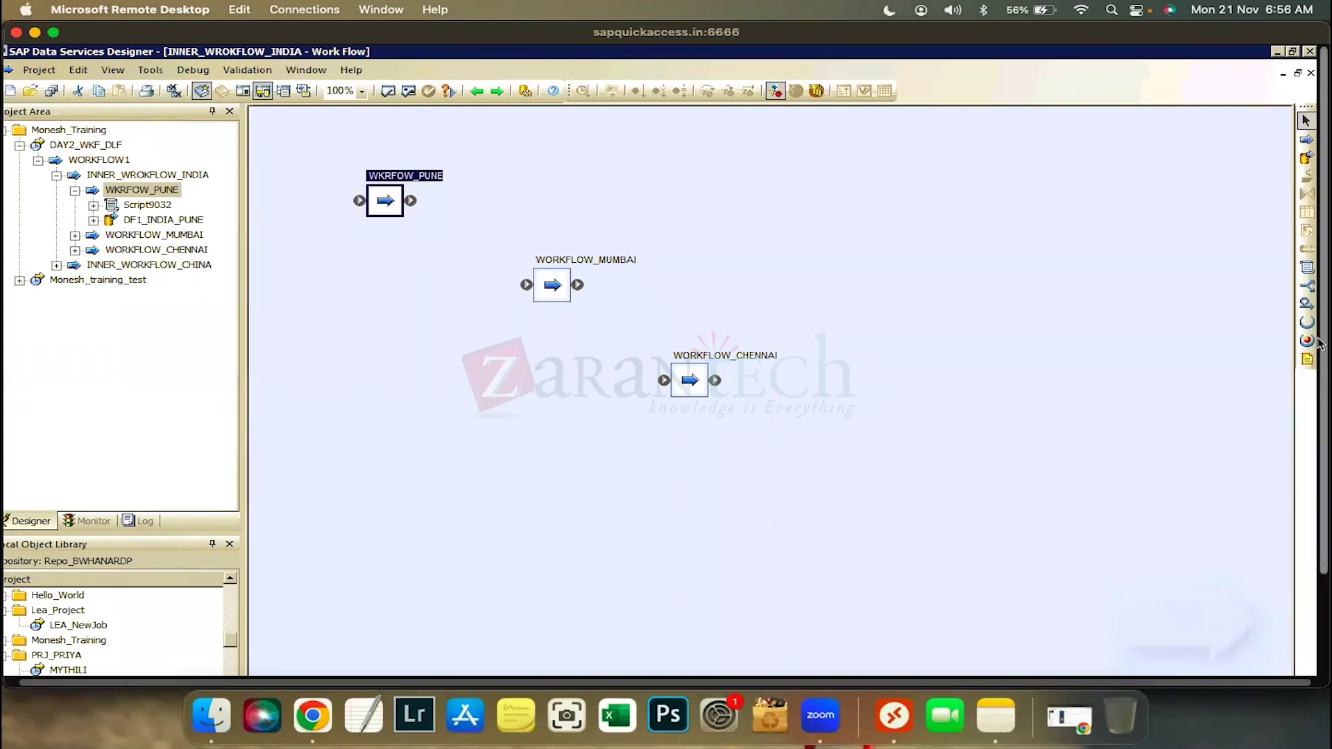
scroll(698, 386, "down", 4)
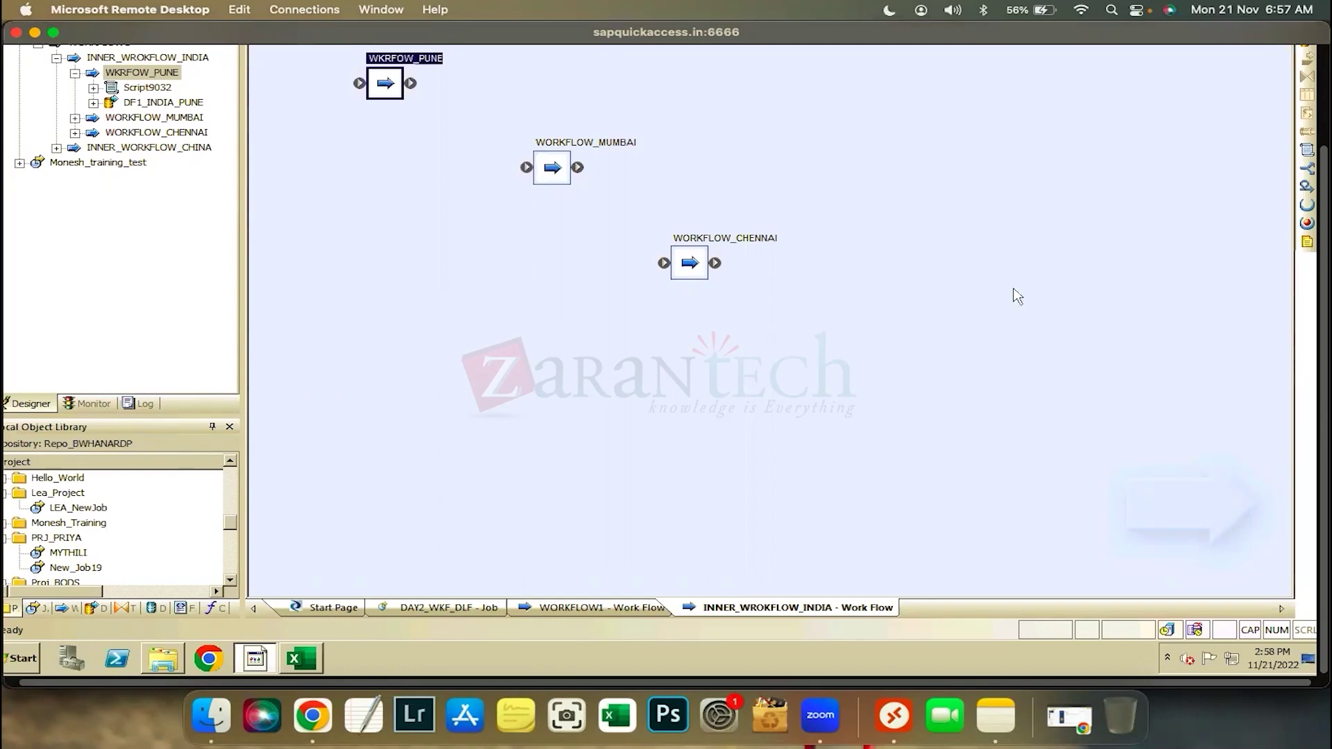
left_click(668, 297)
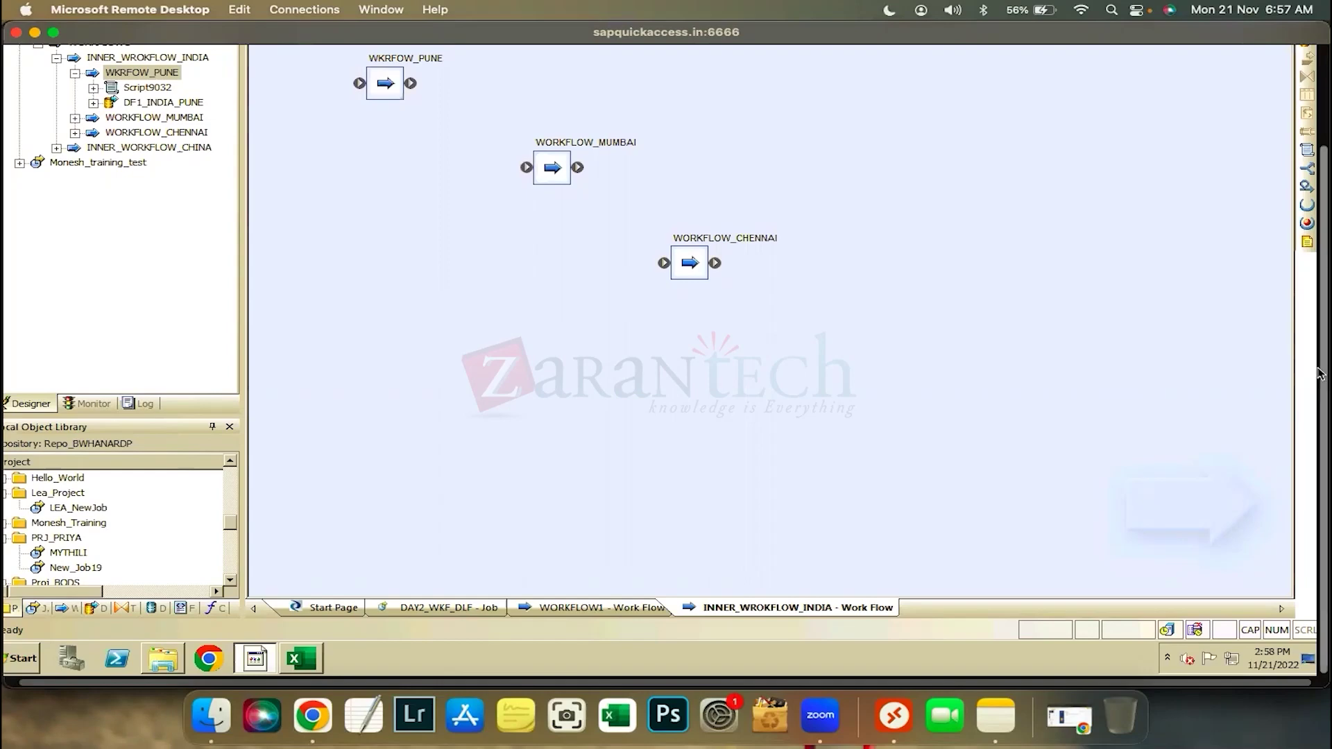
scroll(1321, 299, "up", 3)
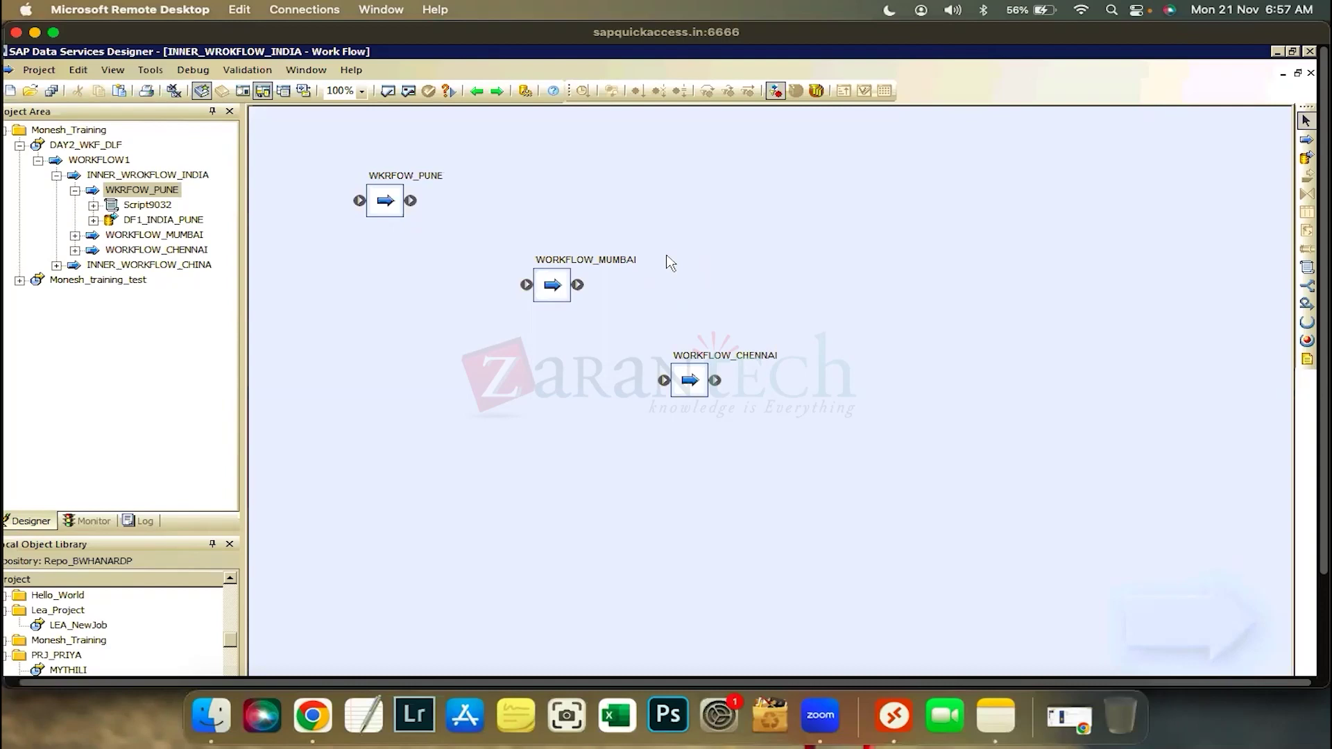
Save all changes and create a new batch job named JOB3 in the current training project.
left_click(51, 91)
key("Return")
right_click(50, 265)
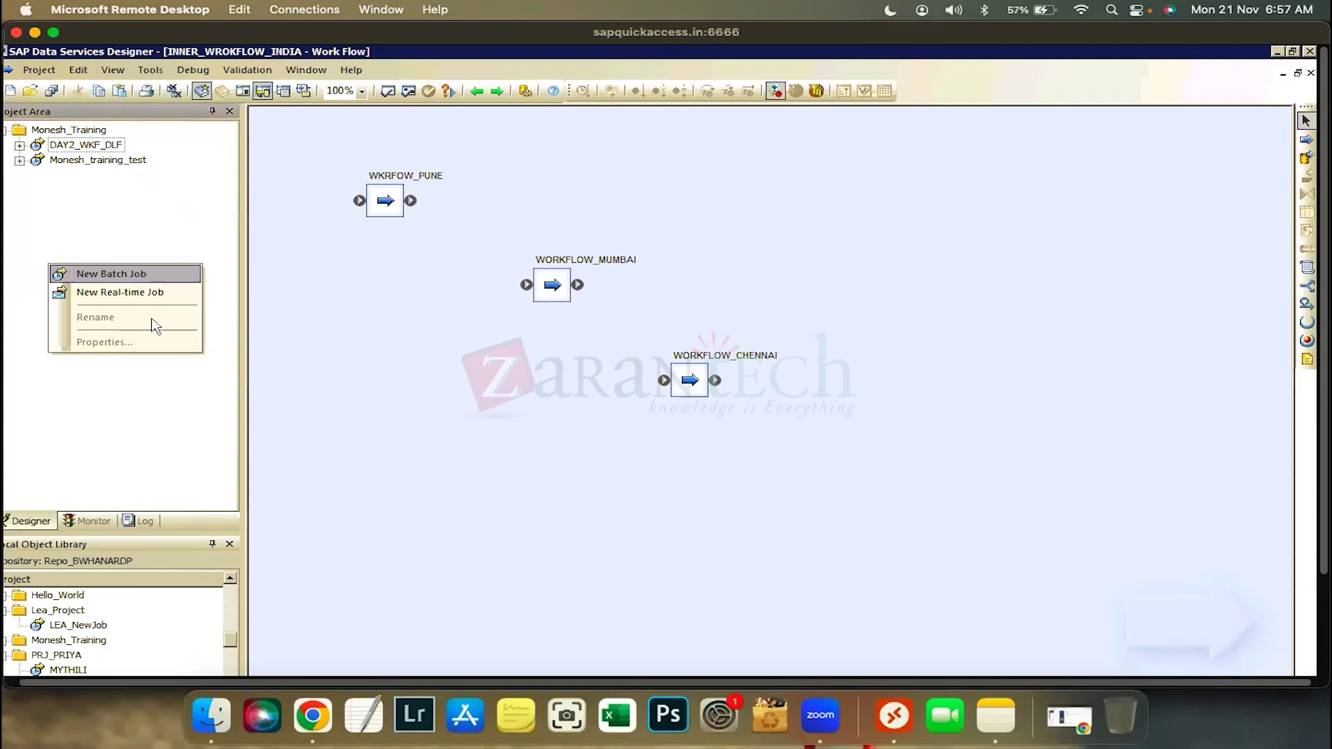
type("JOB3")
key("Return")
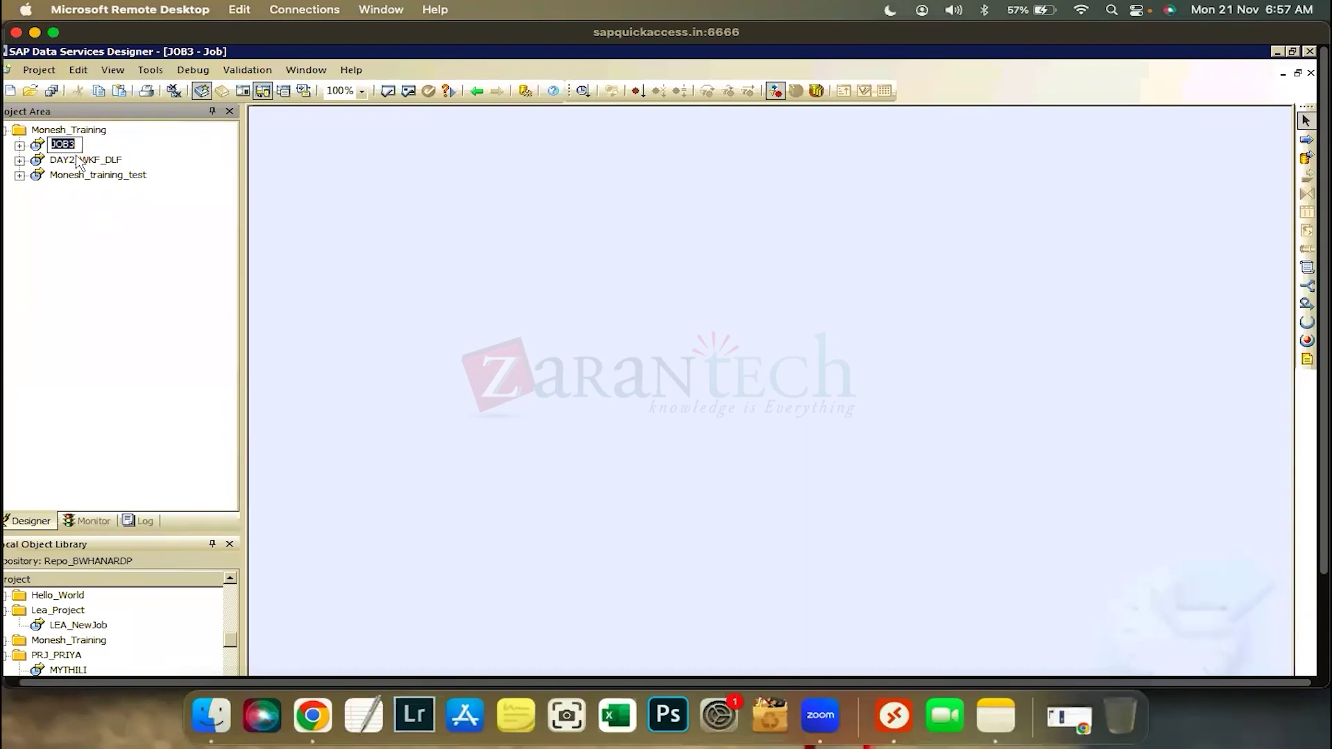
Open WORKFLOW1 of the DAY2_WKF_DLF job and enlarge the Local Object Library so it lists more objects.
left_click(105, 161)
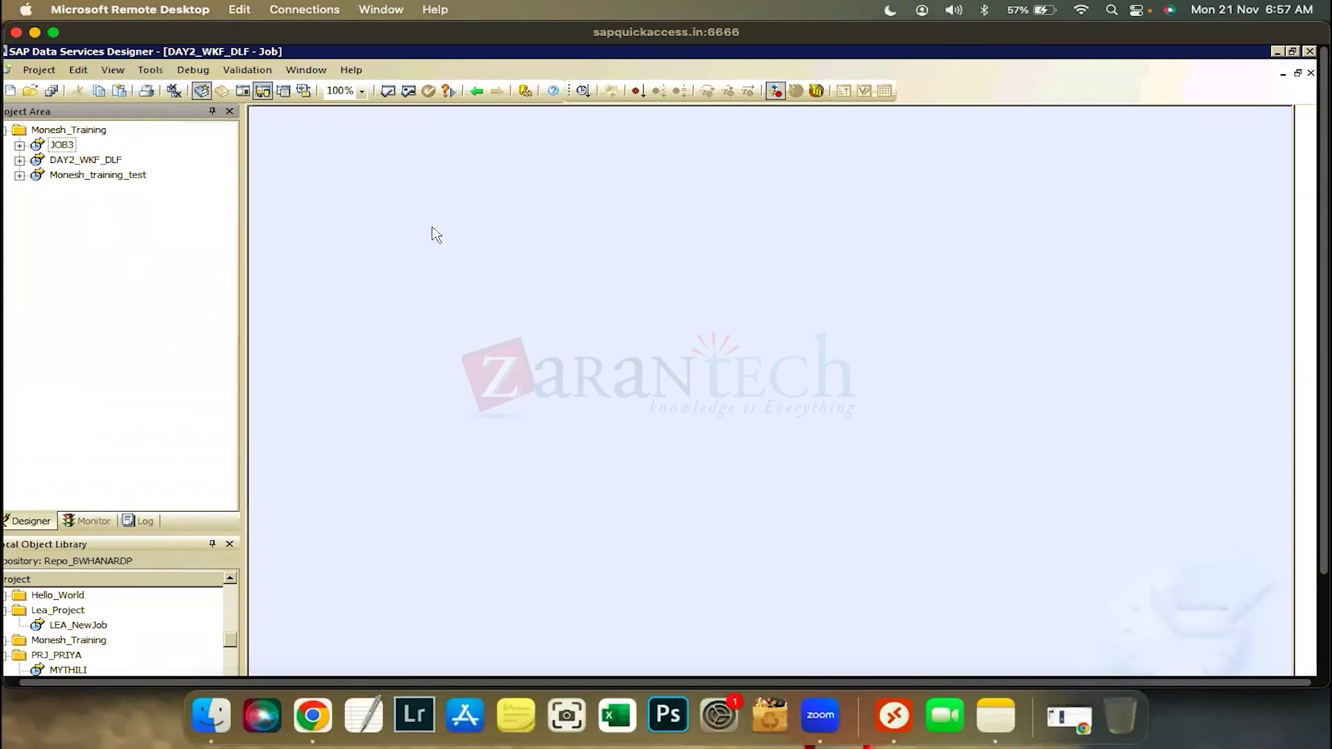
double_click(522, 266)
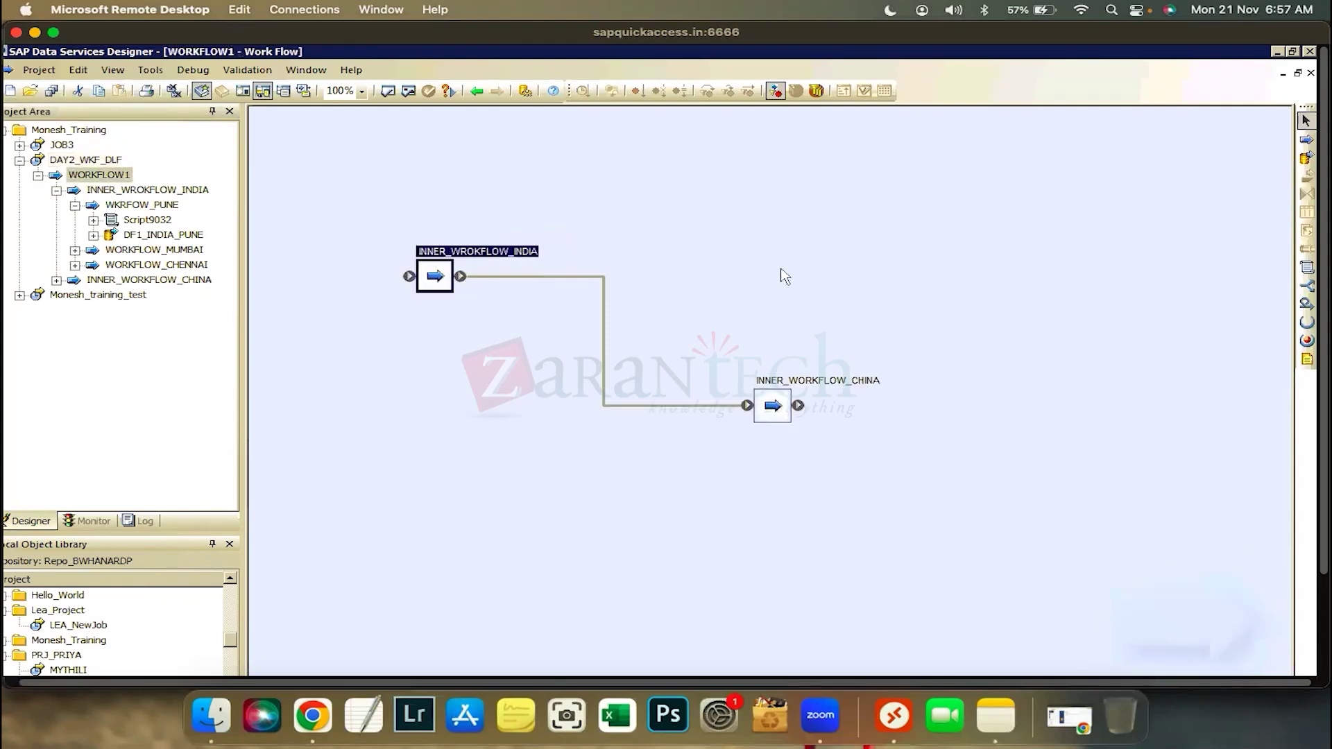
left_click(500, 283)
left_click_drag(370, 187, 630, 349)
left_click_drag(142, 522, 492, 403)
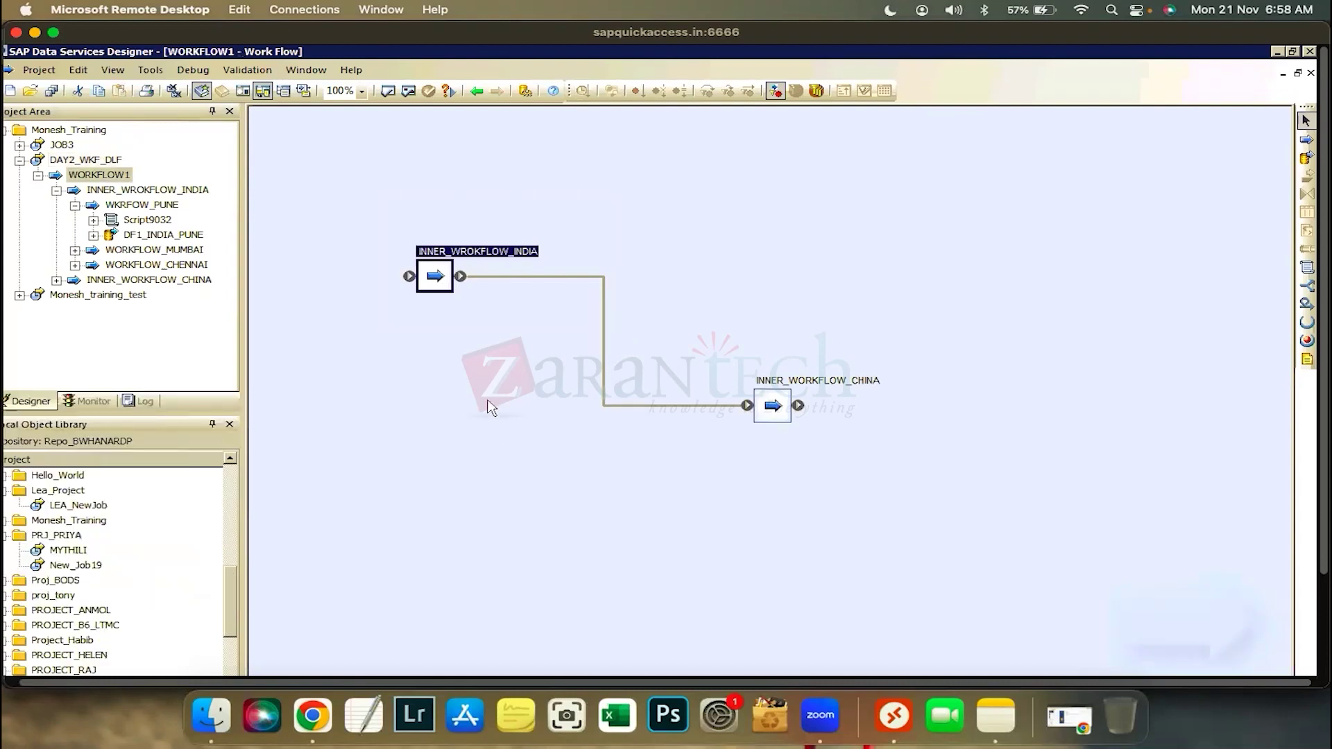
Open JOB3 and paste the copied INNER_WROKFLOW_INDIA work flow into its empty workspace.
left_click(45, 147)
right_click(505, 200)
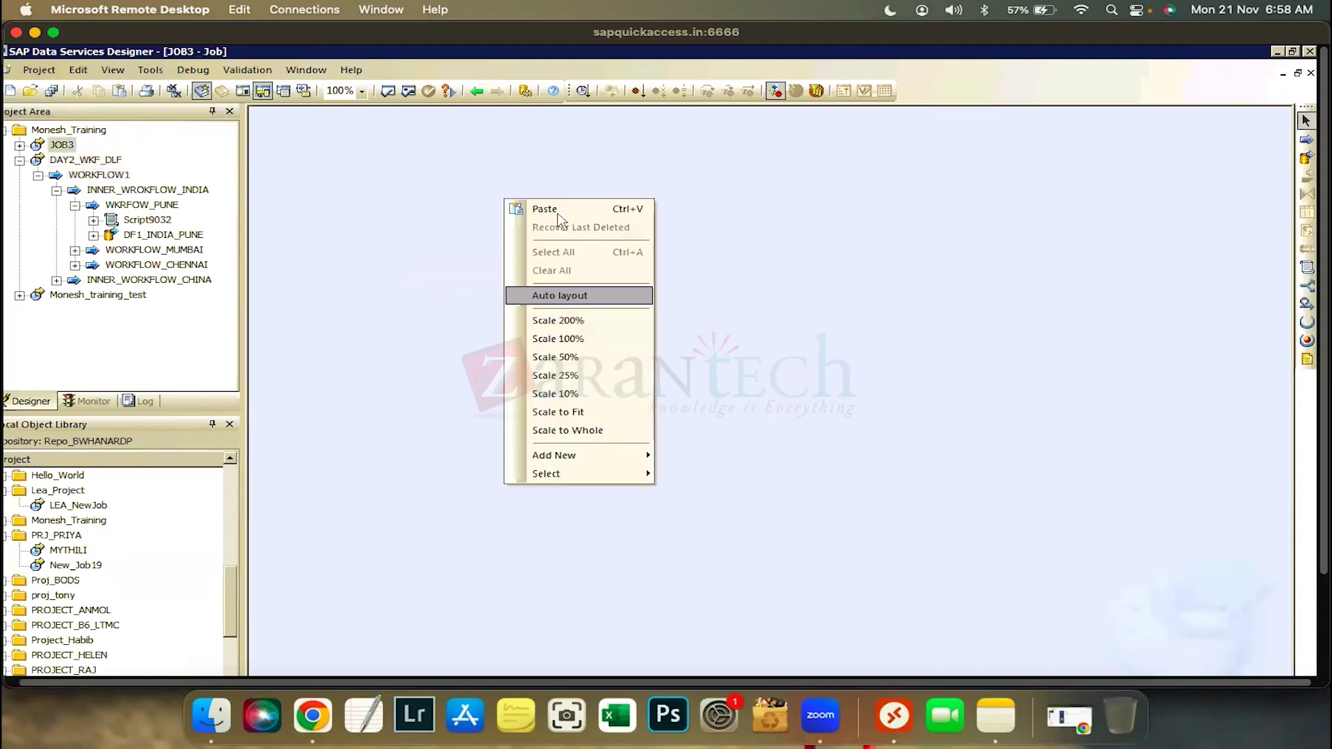
key("Up")
key("Return")
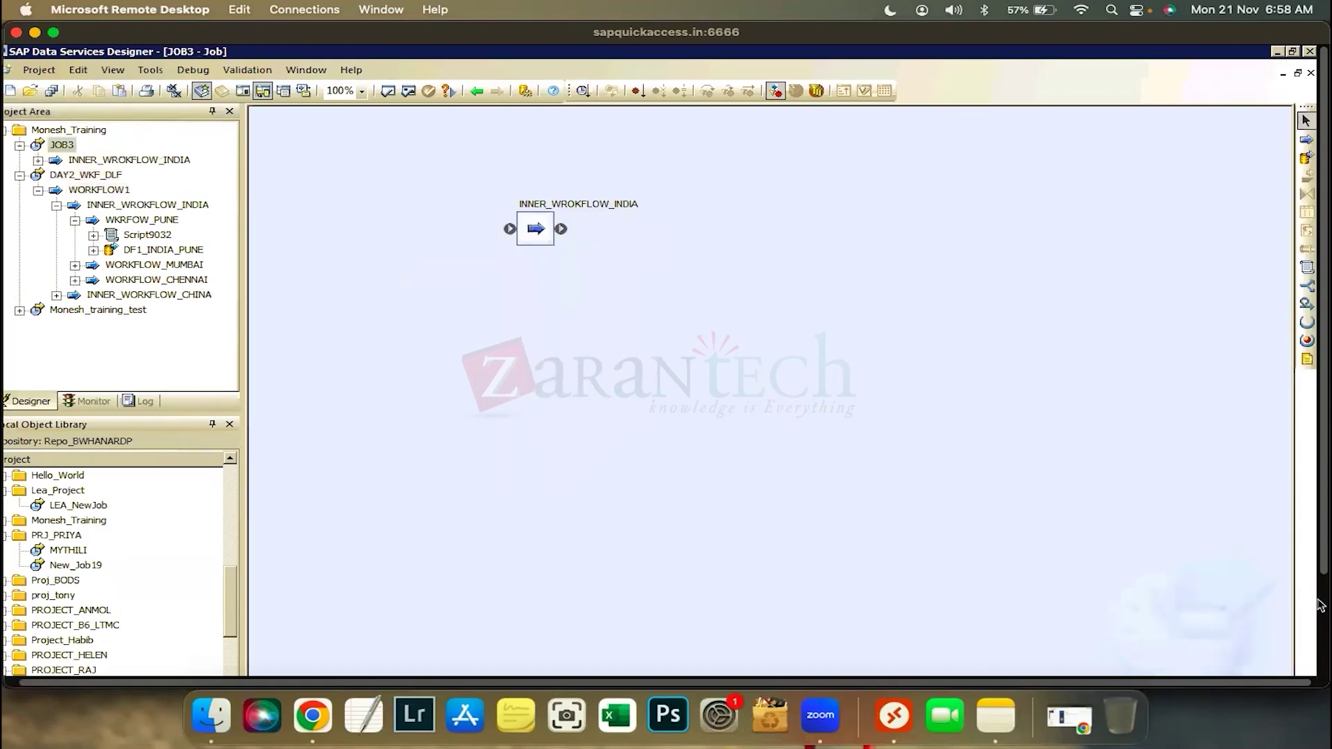
Widen the Local Object Library, browse its work flows and place a second INNER_WROKFLOW_INDIA in JOB3 below the first.
scroll(104, 632, "down", 3)
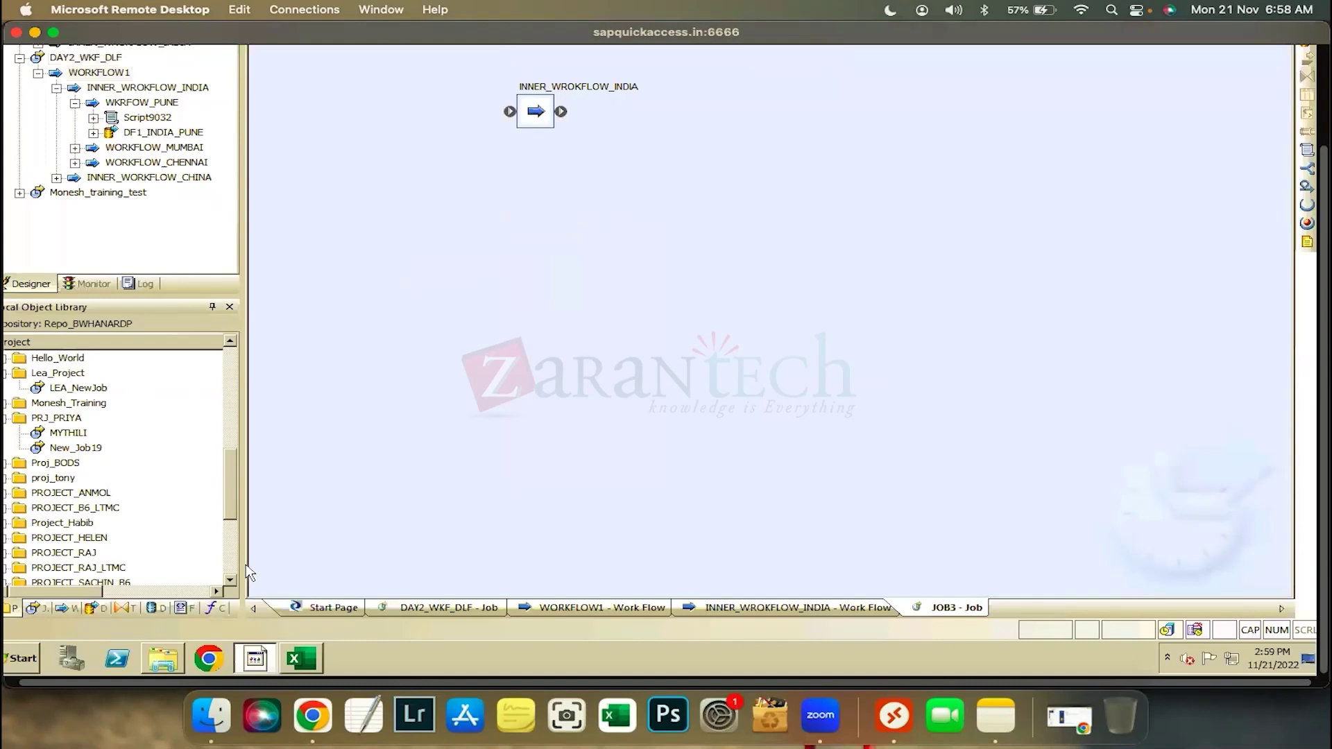
left_click_drag(241, 563, 406, 590)
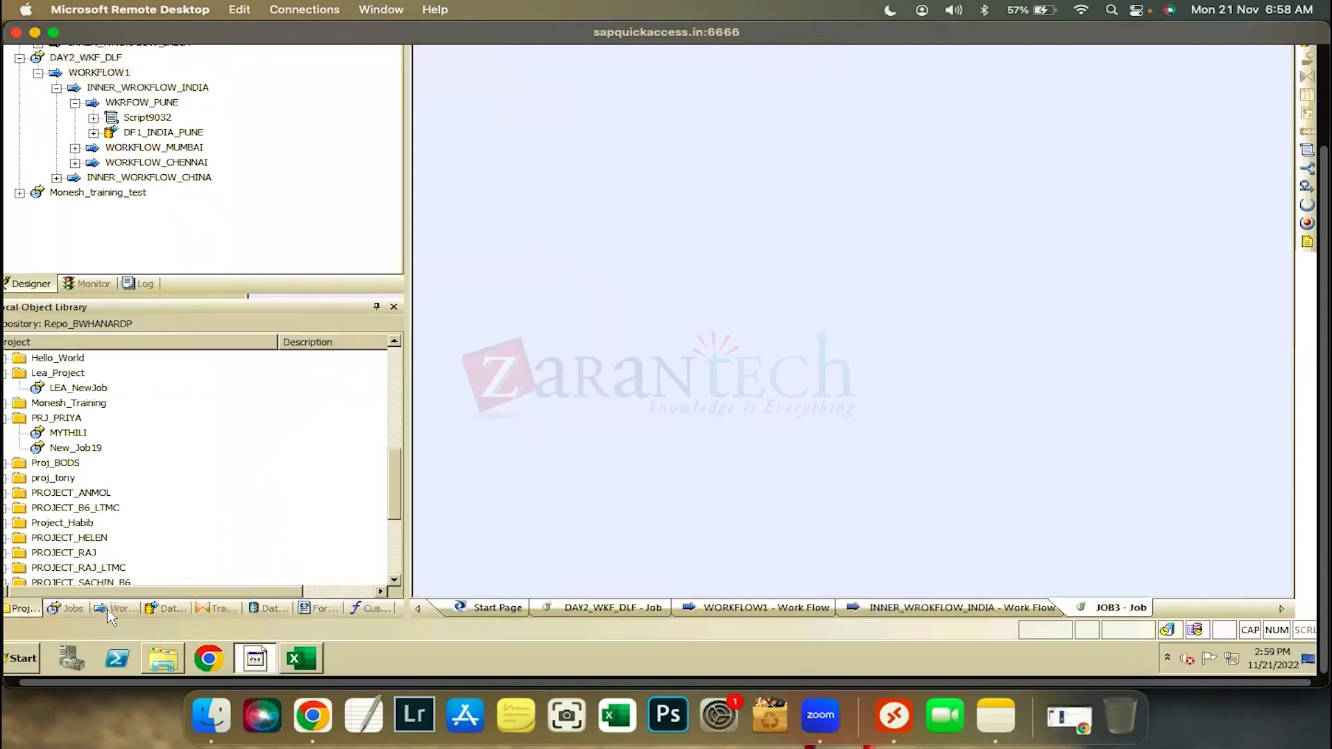
left_click(111, 610)
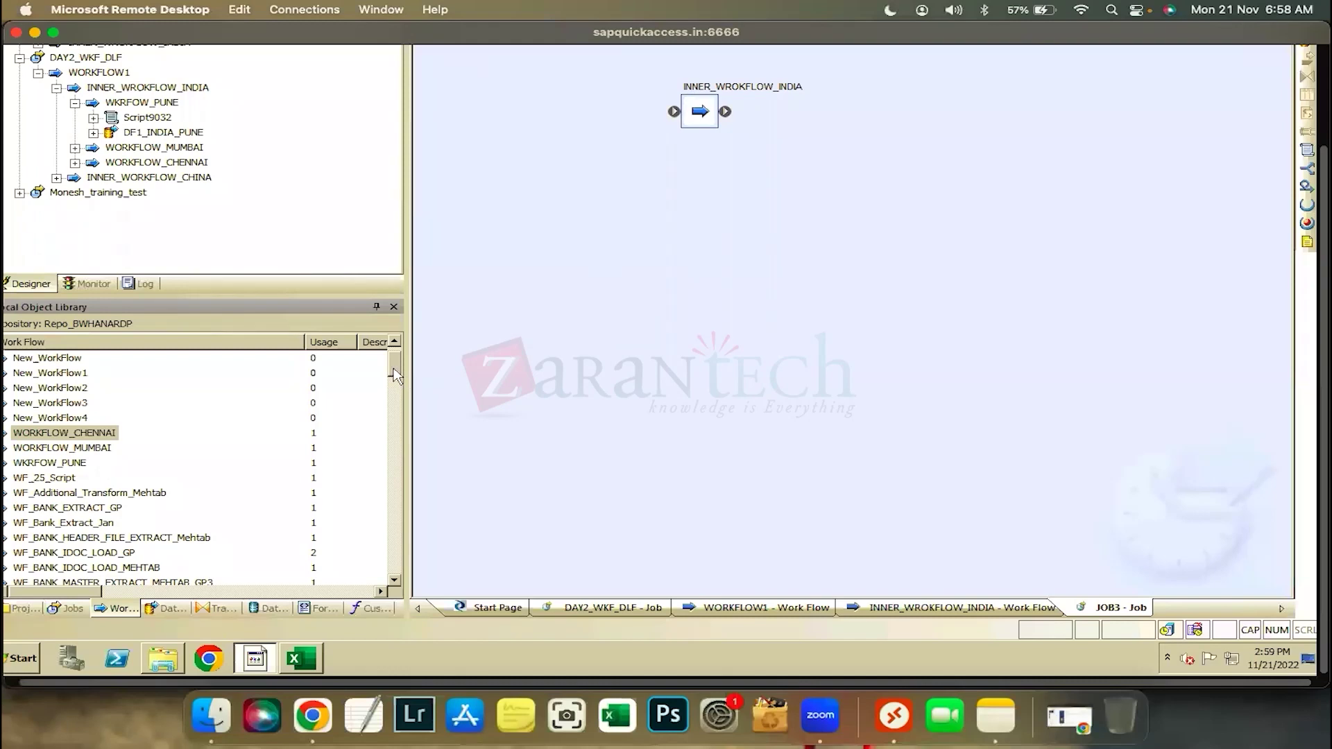
scroll(378, 506, "down", 2)
scroll(357, 594, "down", 5)
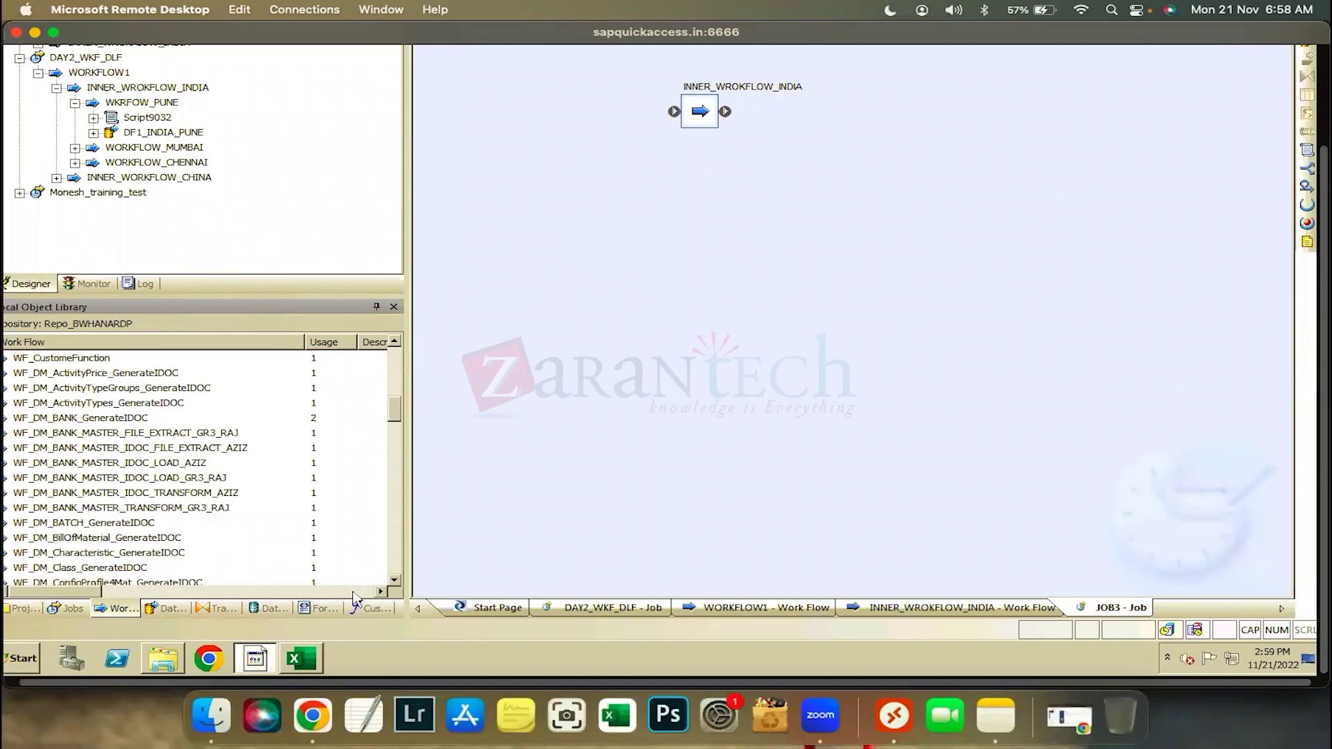
scroll(208, 472, "down", 7)
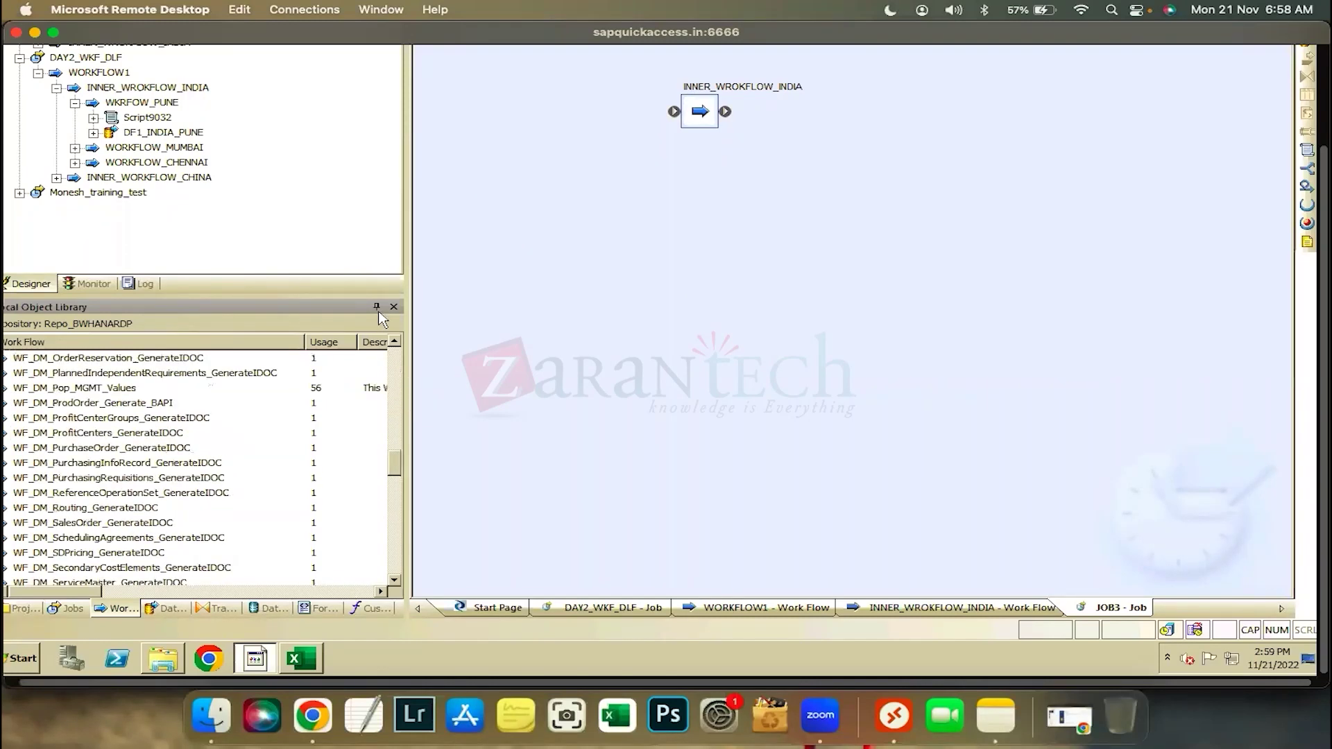
scroll(127, 378, "up", 15)
left_click(83, 373)
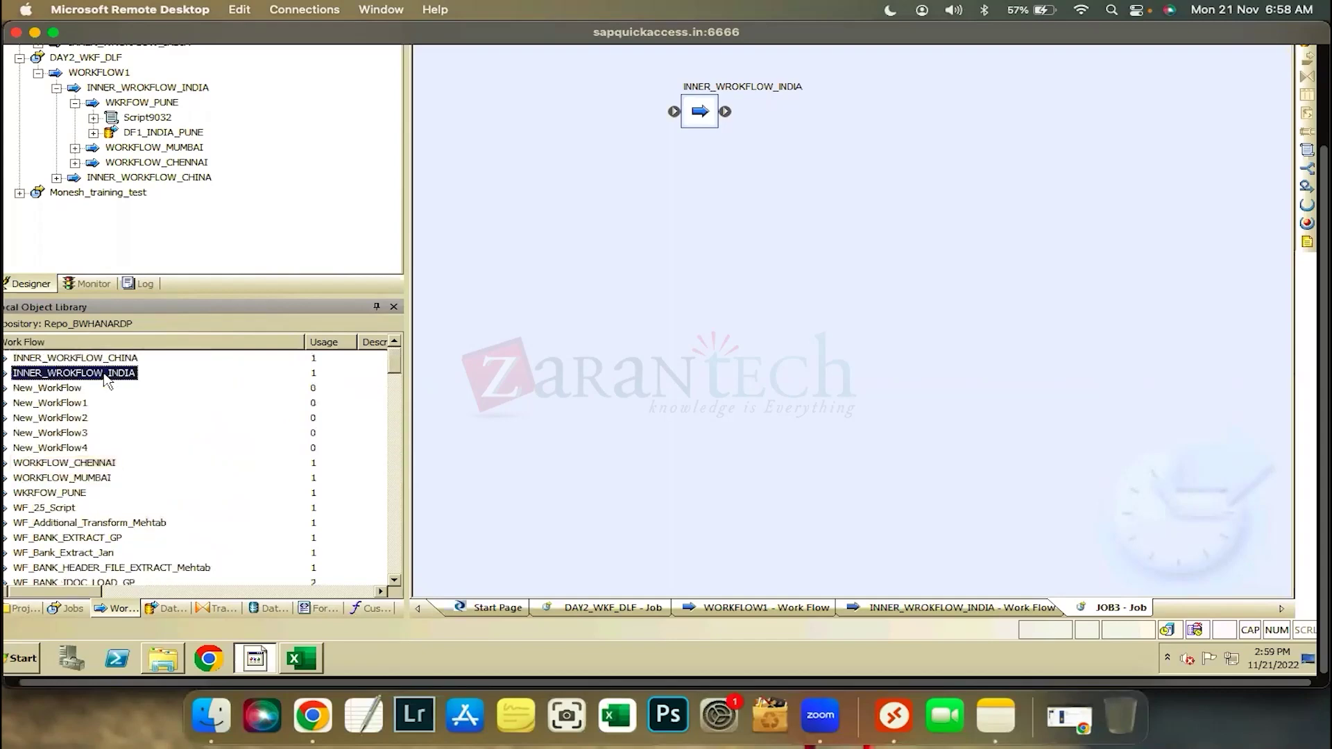
left_click_drag(677, 288, 687, 306)
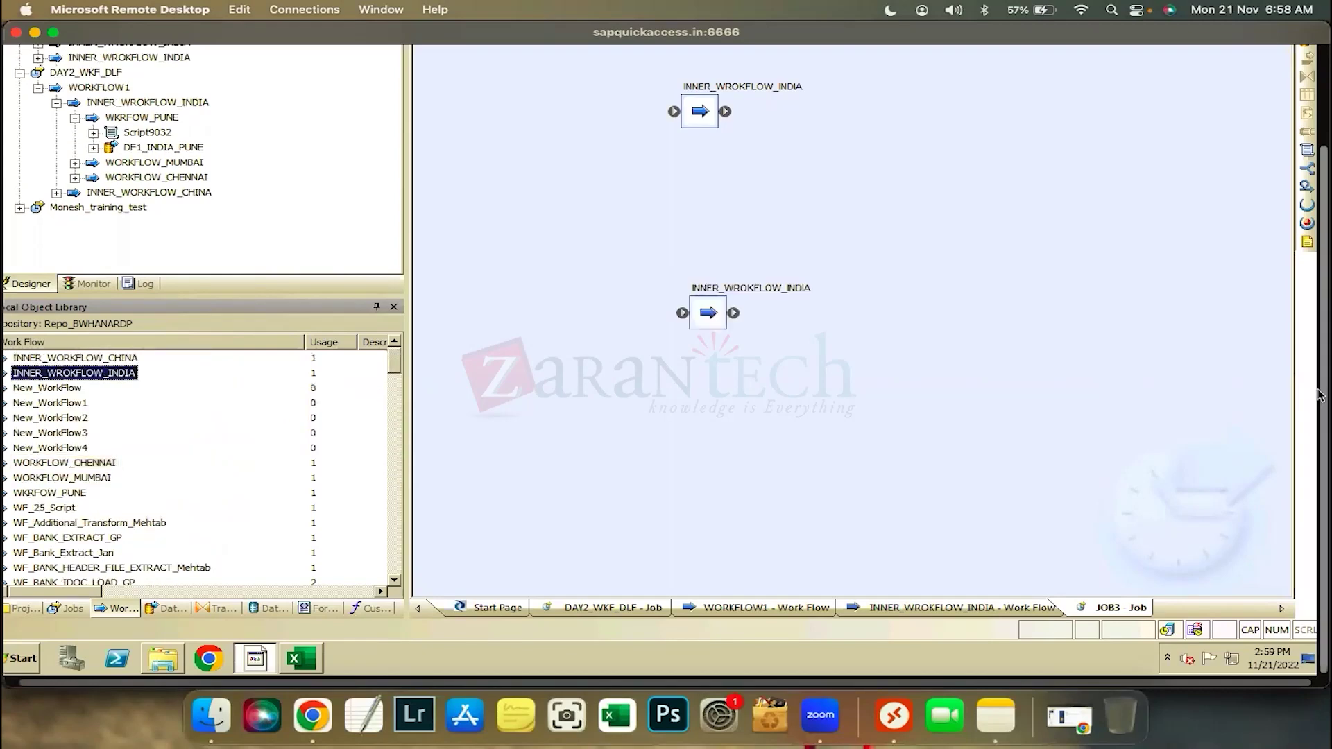
Cut the lower duplicate INNER_WROKFLOW_INDIA from the JOB3 workspace.
left_click(706, 421)
right_click(706, 422)
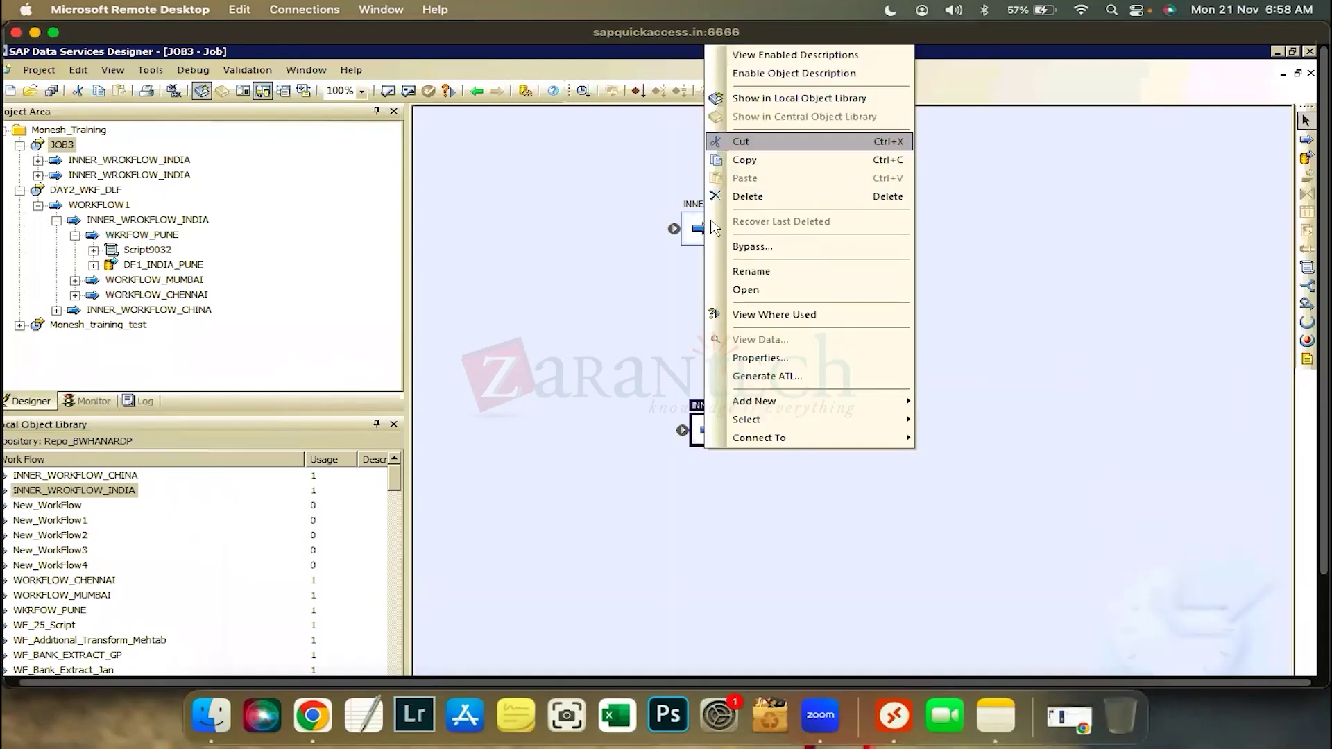
left_click(740, 141)
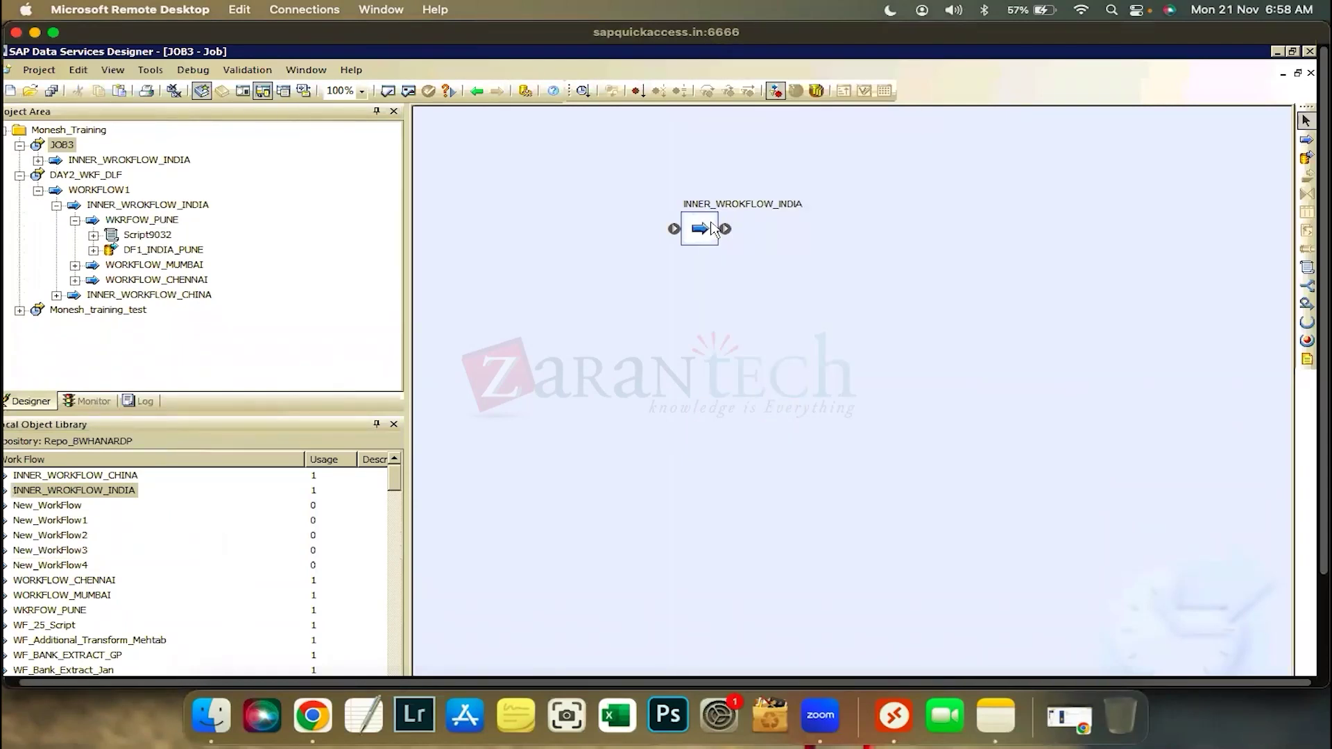
Save all changes and collapse the JOB3 and DAY2_WKF_DLF branches in the project tree.
left_click(53, 92)
left_click(535, 495)
left_click(20, 145)
left_click(19, 161)
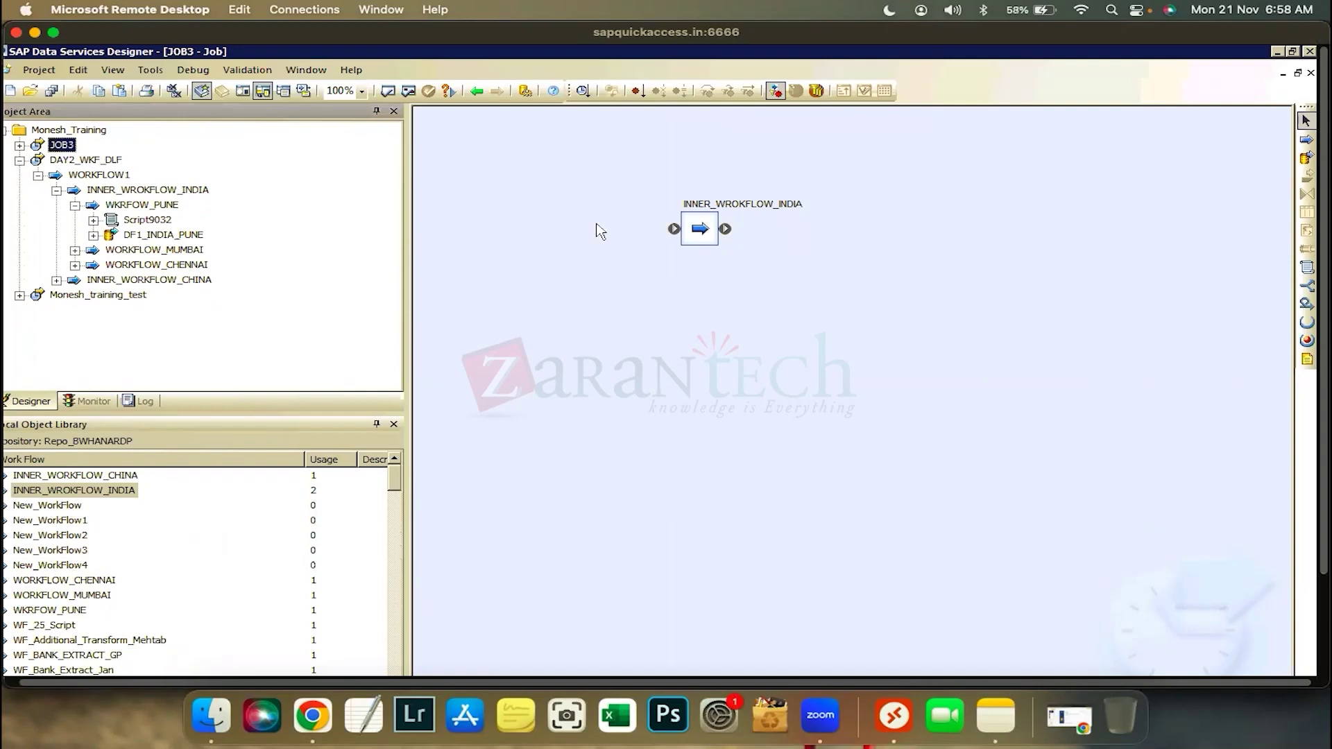
Examine the contents of INNER_WROKFLOW_INDIA in JOB3 and of the DAY2_WKF_DLF job, and return to JOB3.
double_click(717, 233)
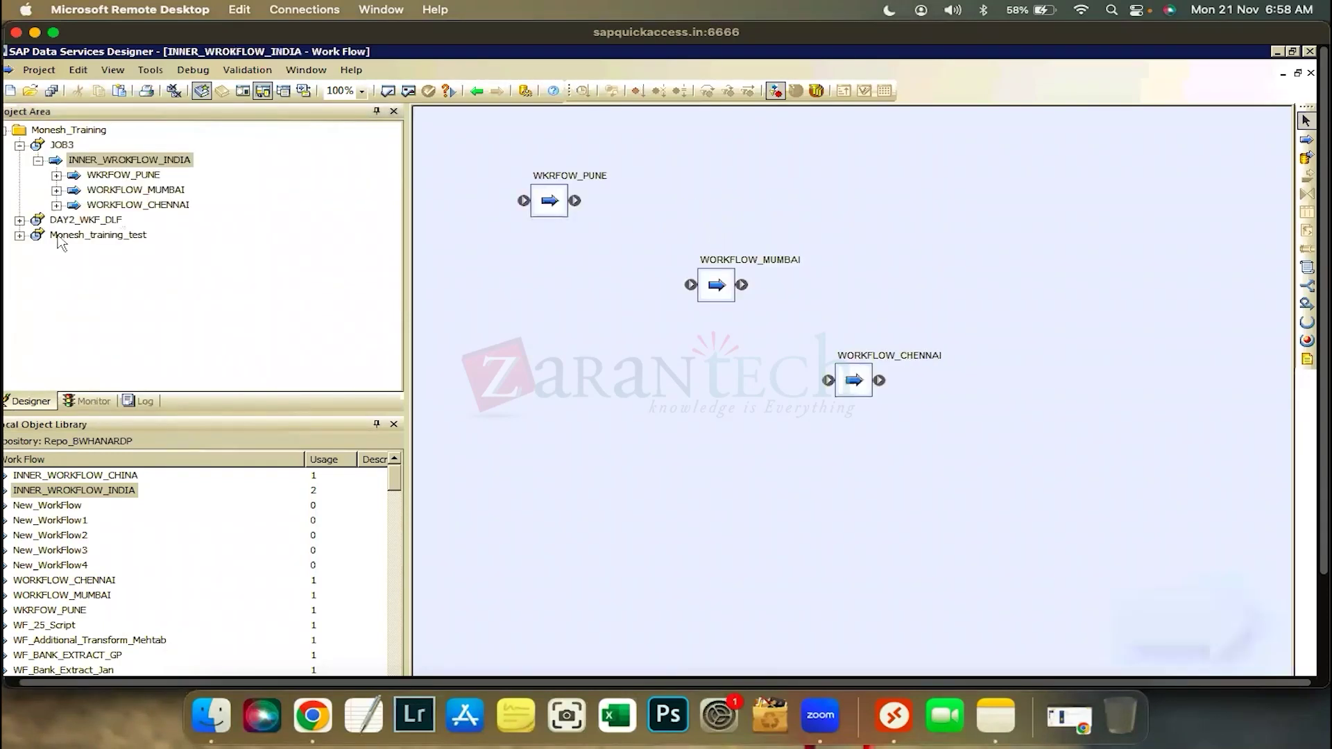
double_click(74, 220)
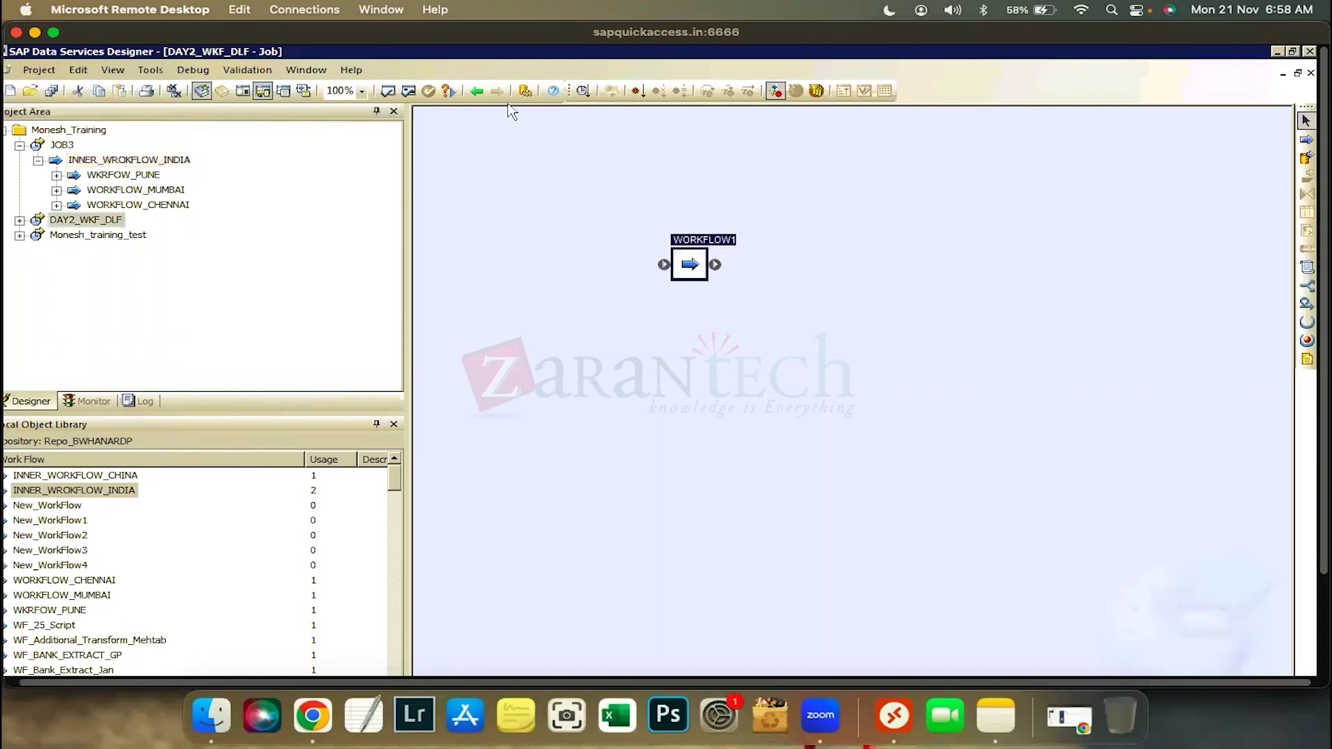
left_click(485, 93)
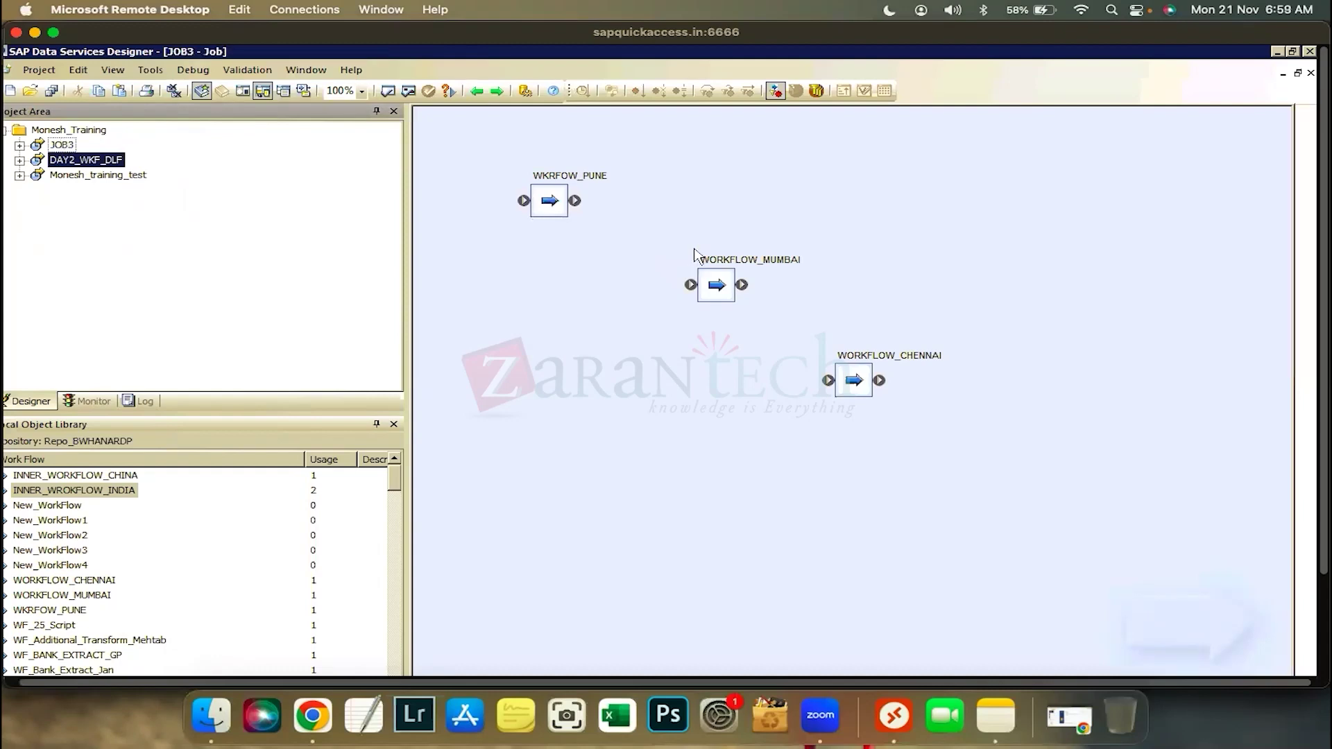
left_click(672, 252)
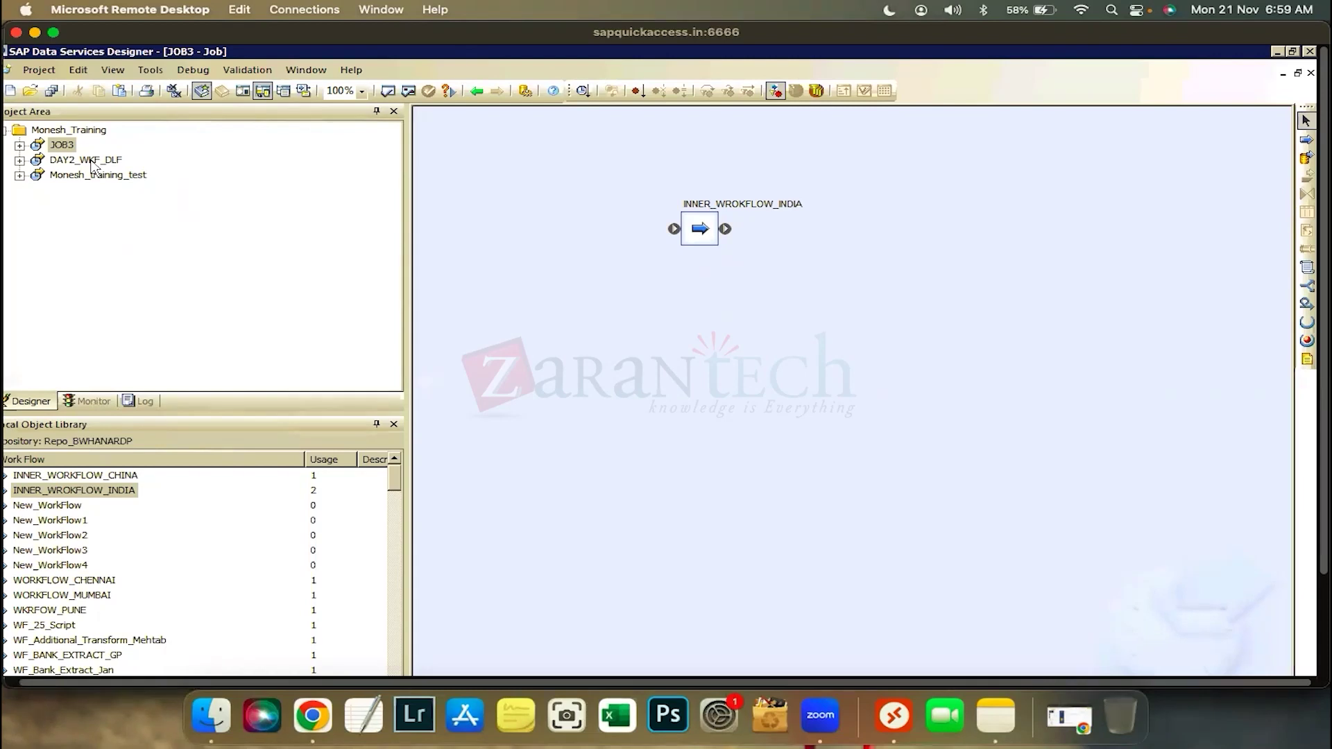
left_click(699, 236)
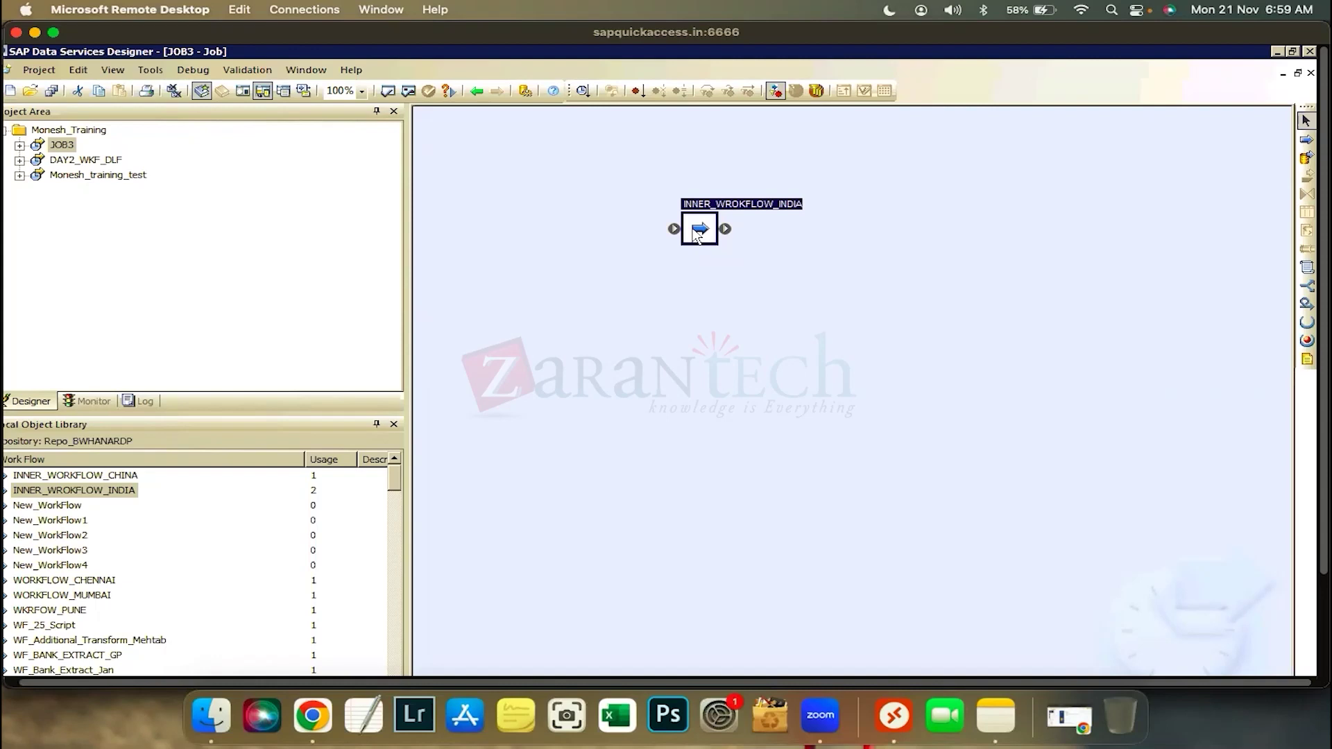
left_click(659, 191)
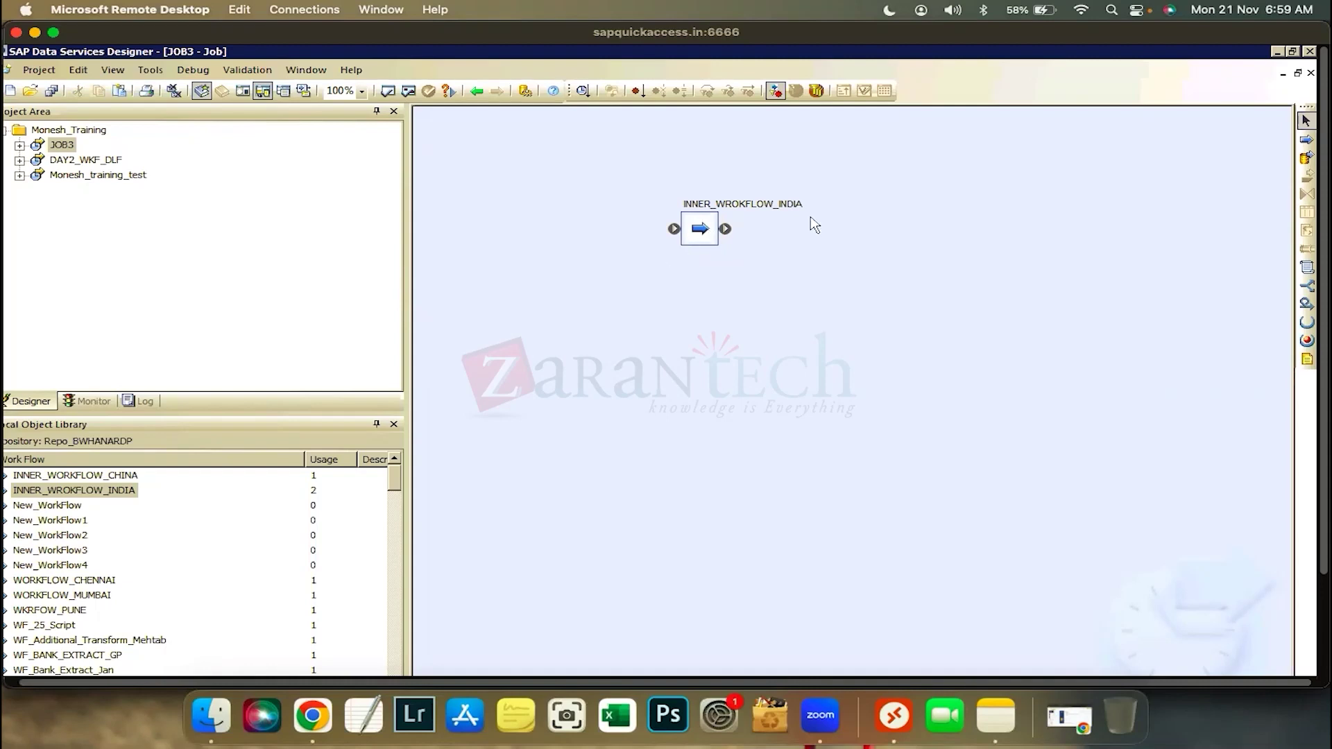
left_click(714, 225)
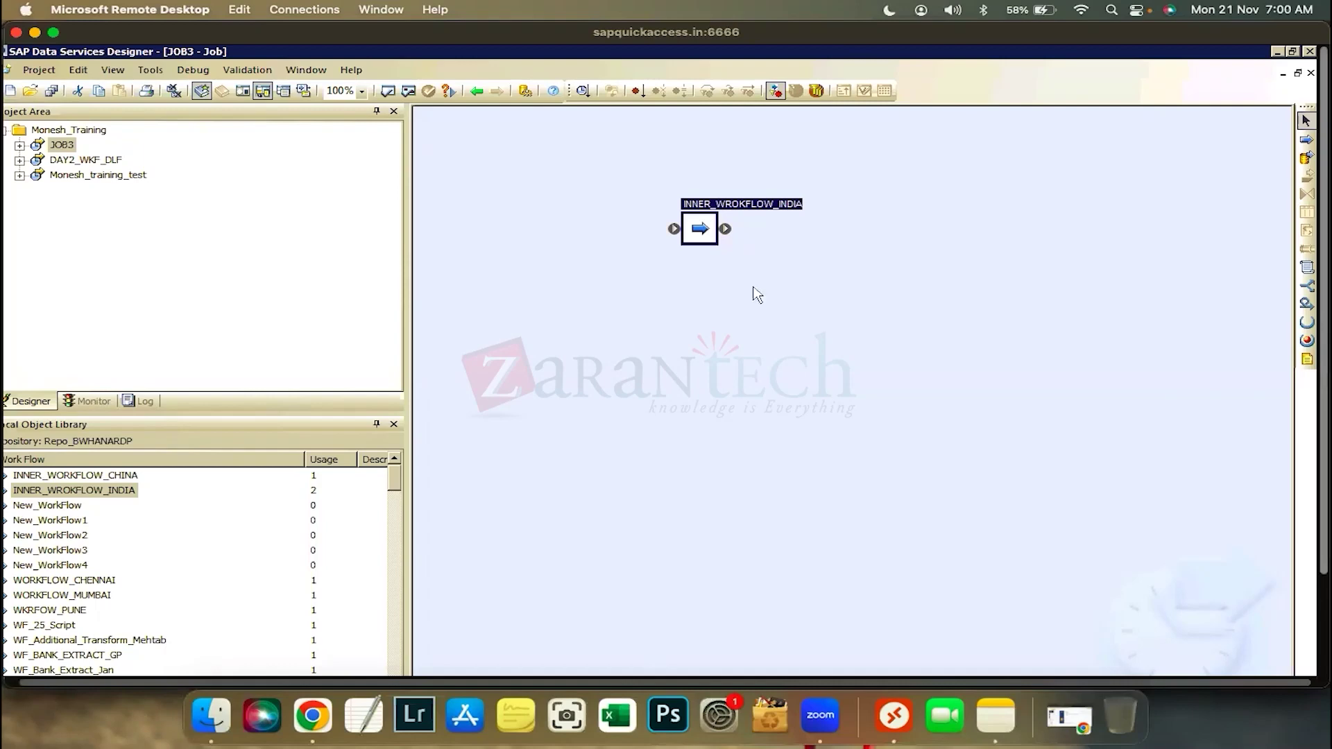
Switch to the Excel workbook and fill the JOB, Workflows and Dataflows cells in column D with light green.
scroll(755, 292, "down", 3)
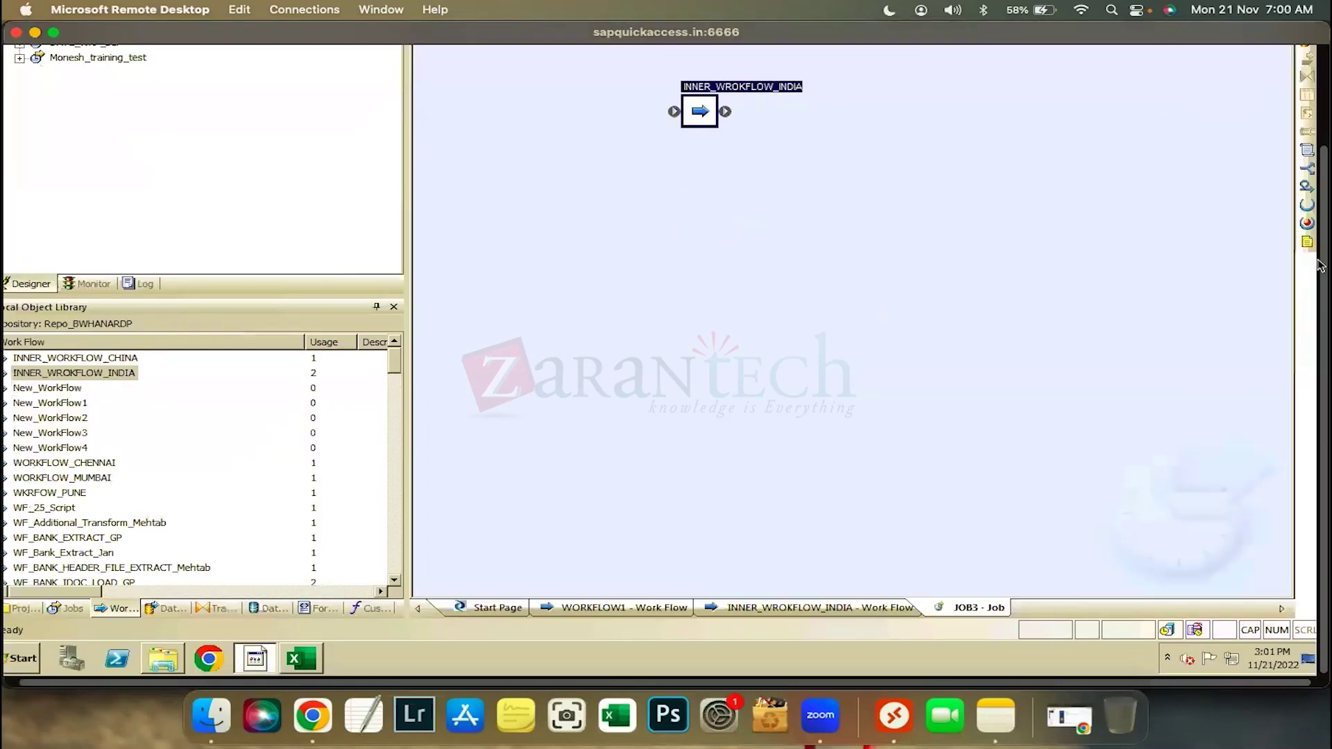
key("alt+Tab")
scroll(219, 310, "up", 3)
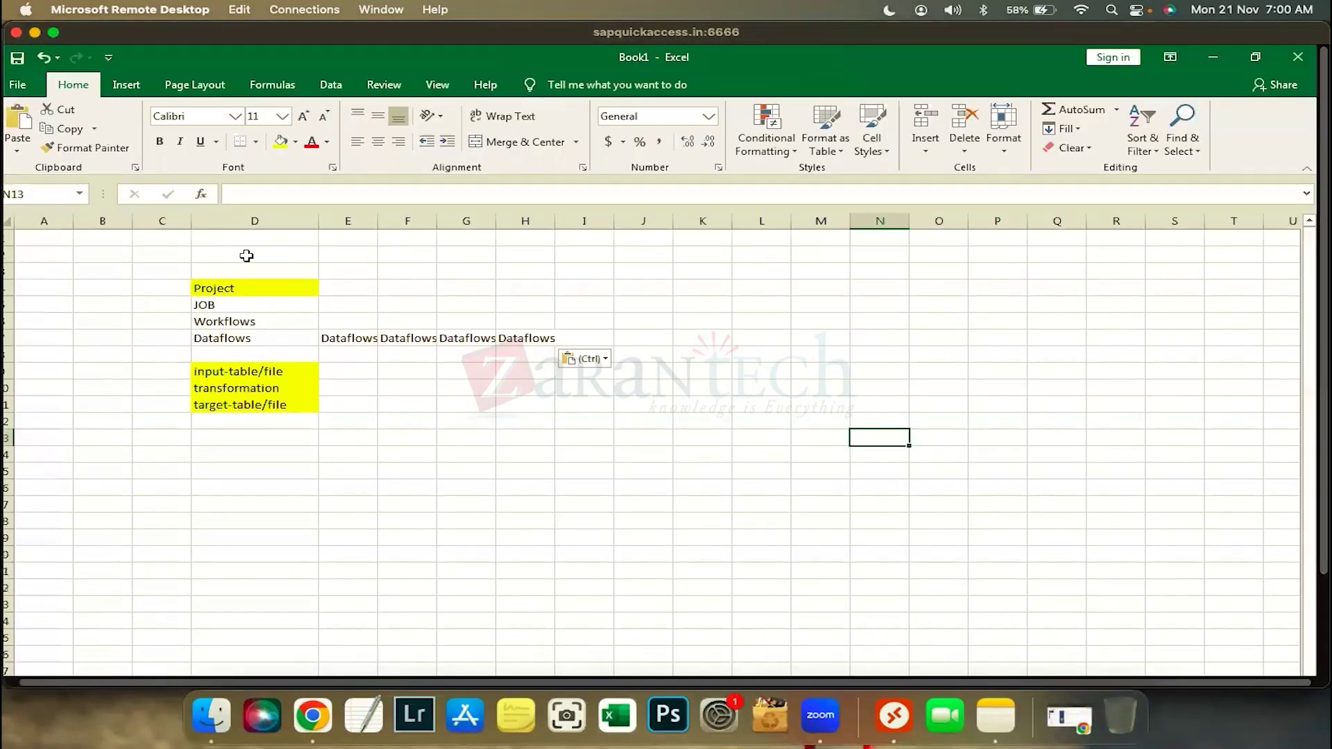
left_click(229, 305)
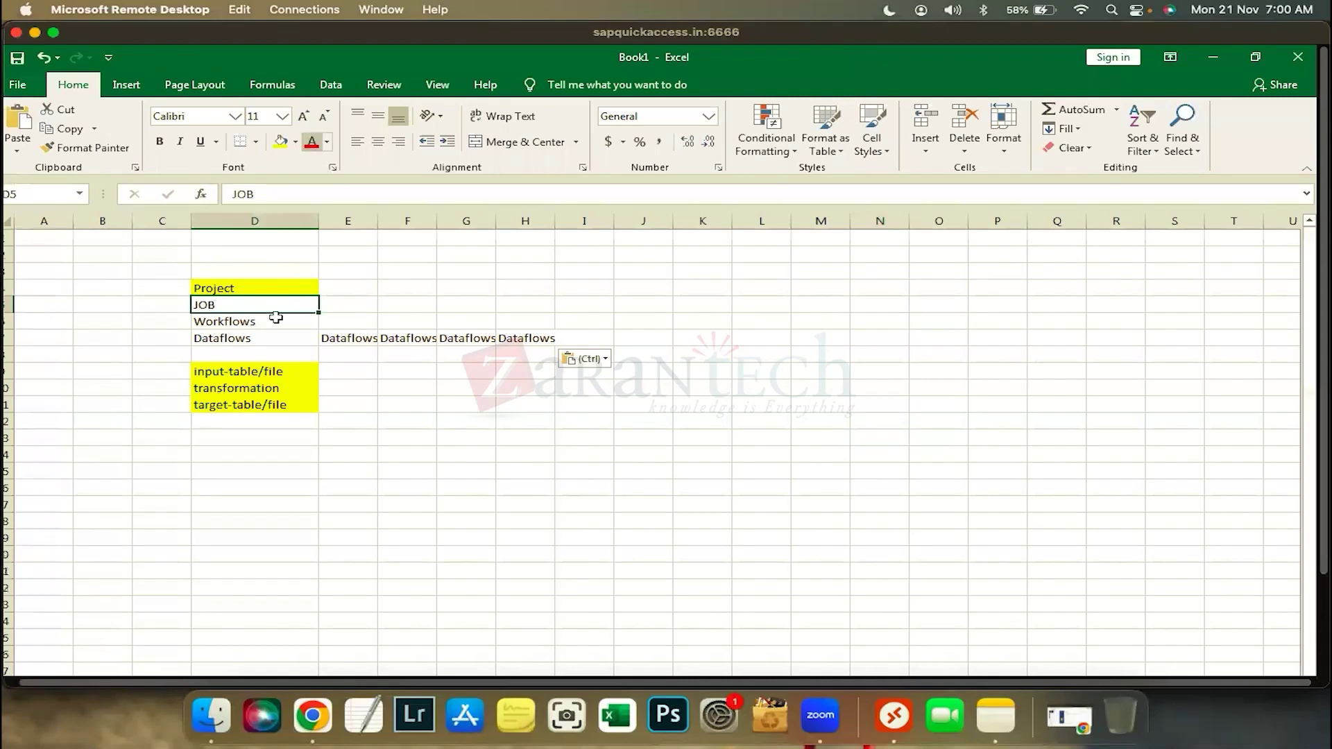
left_click(525, 338)
left_click_drag(229, 304, 229, 338)
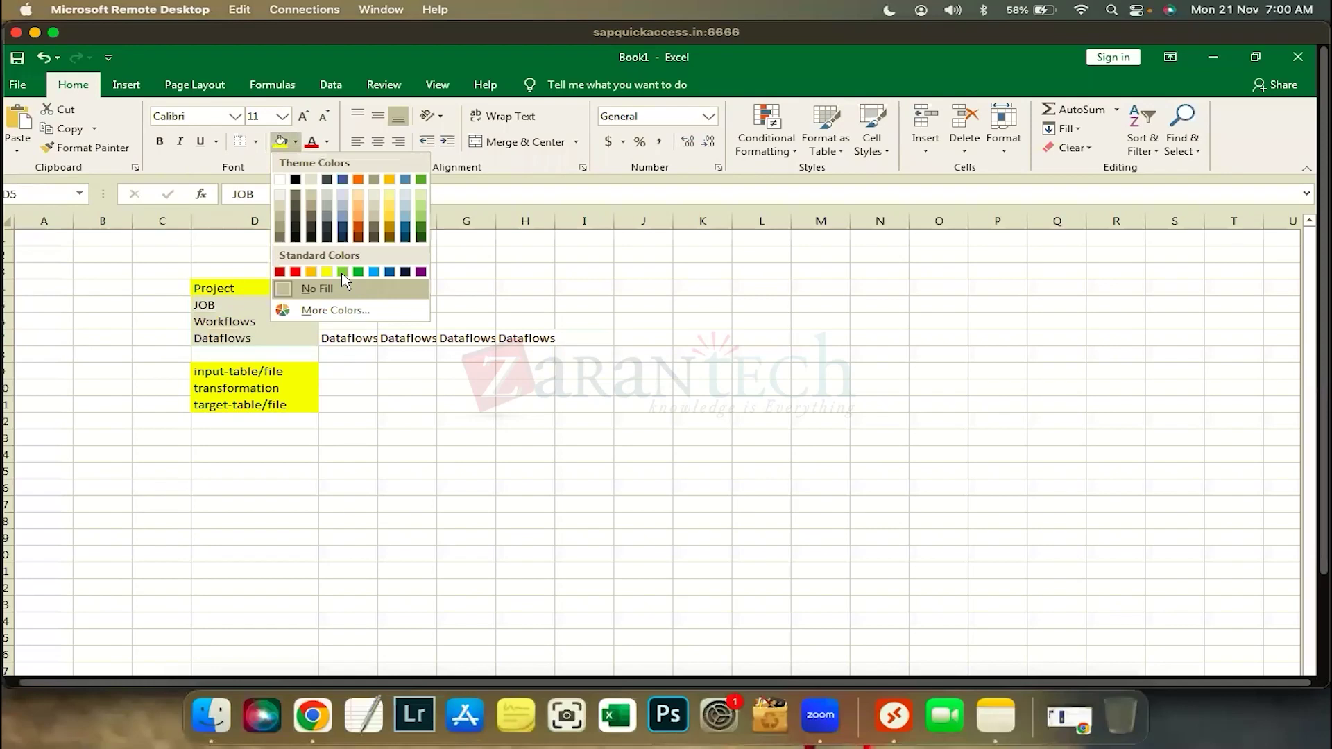
left_click(343, 271)
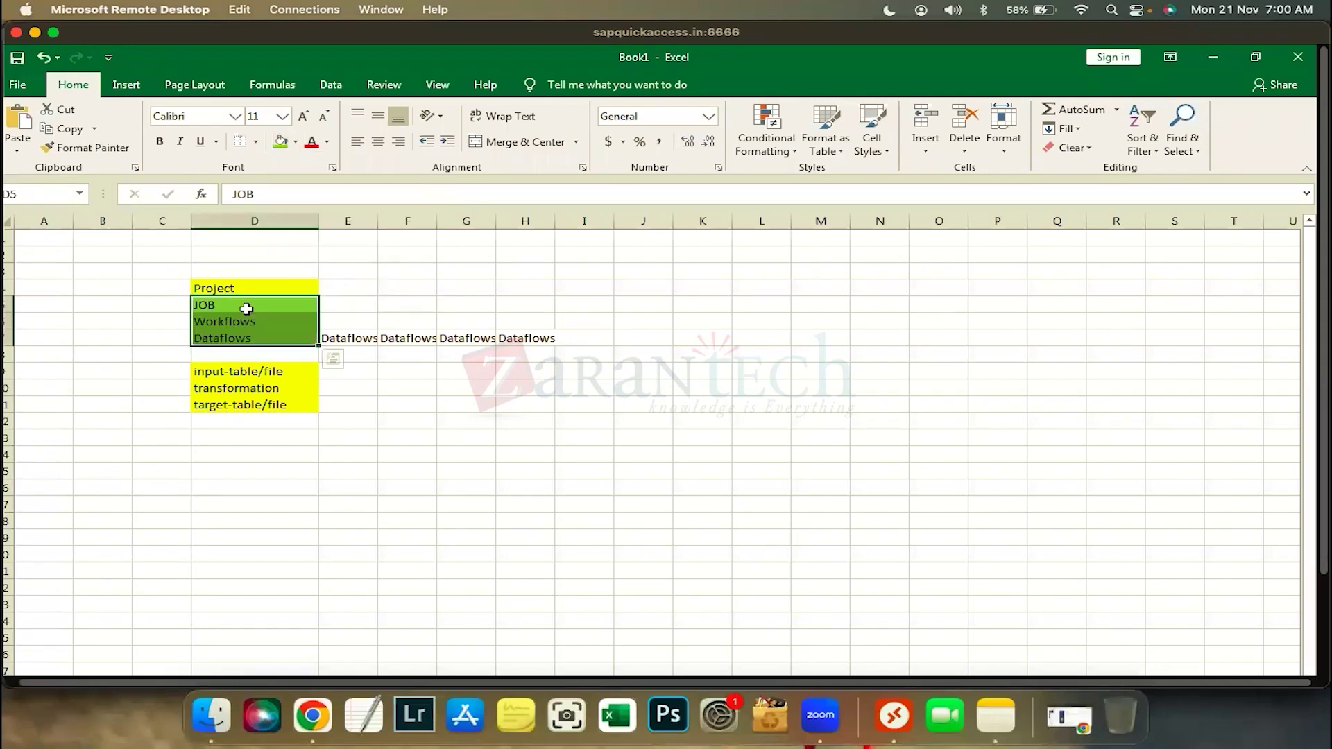
left_click_drag(245, 306, 248, 334)
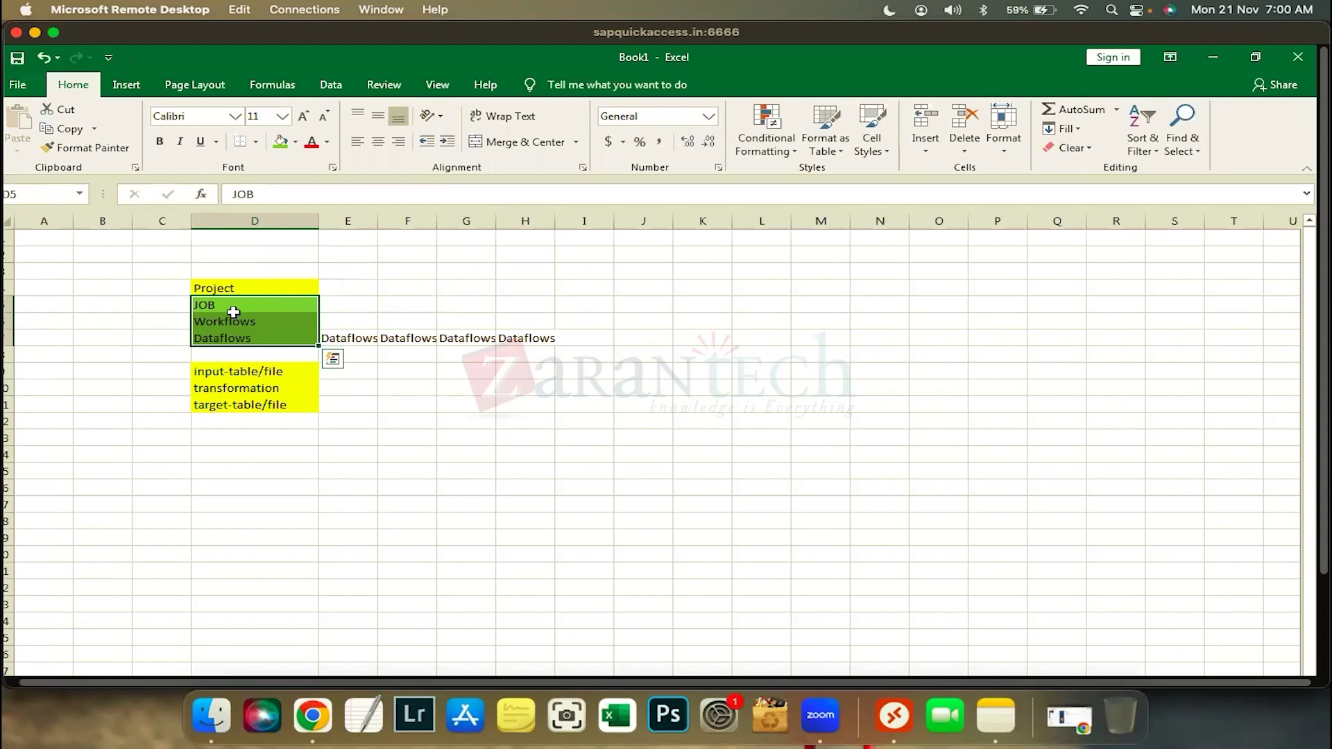
left_click(724, 273)
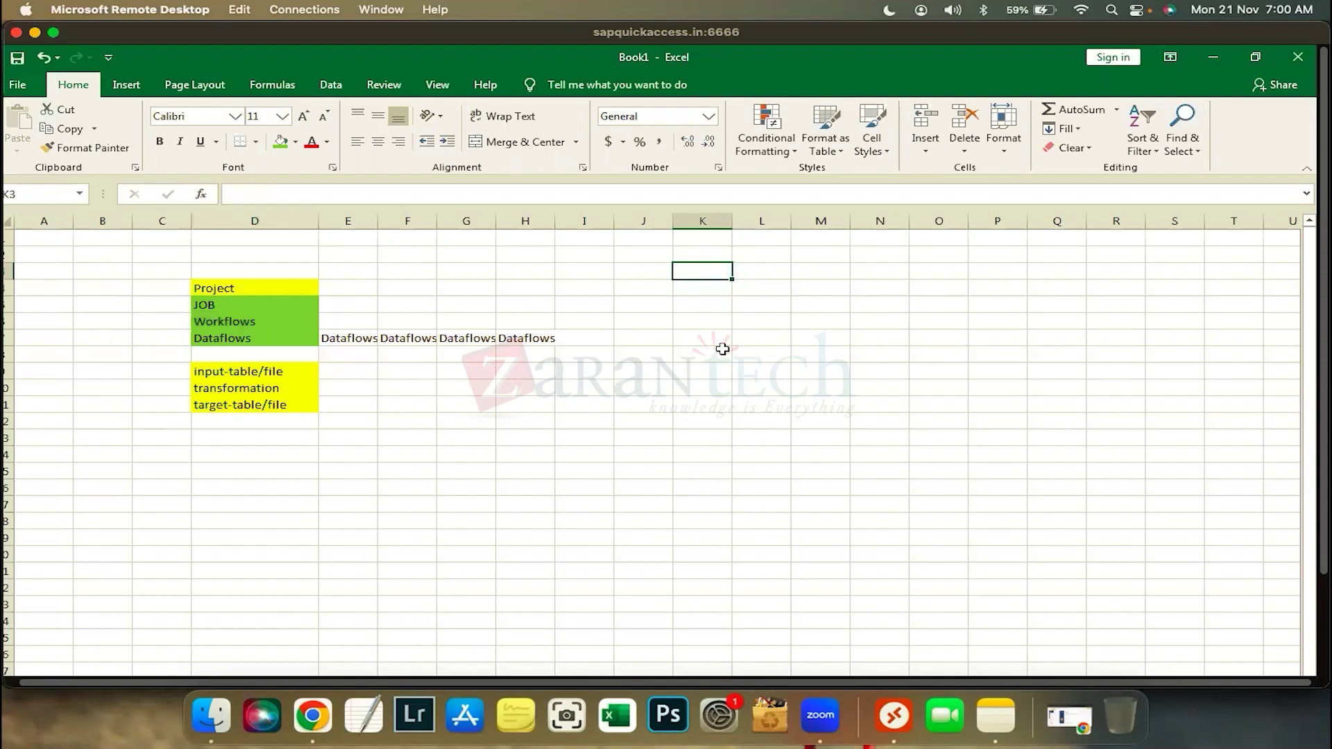
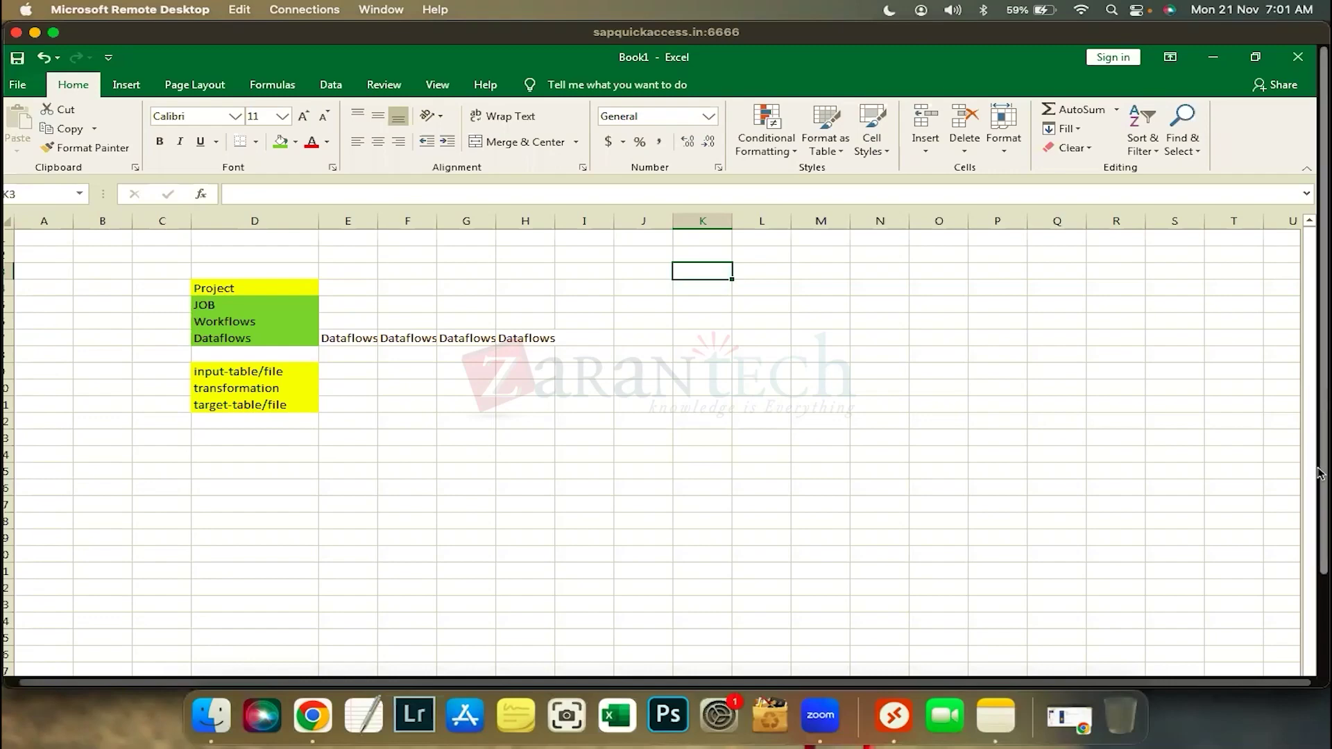
left_click_drag(1320, 474, 1320, 592)
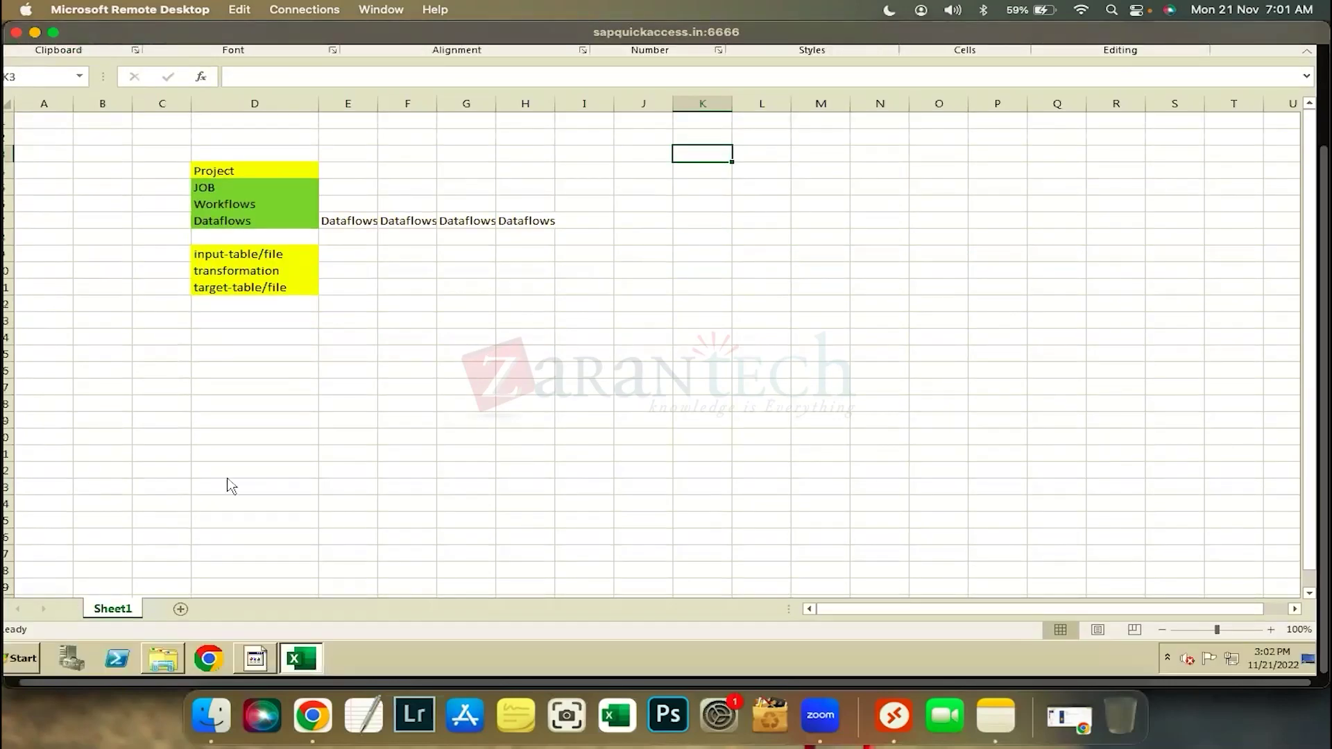
key("alt+Tab")
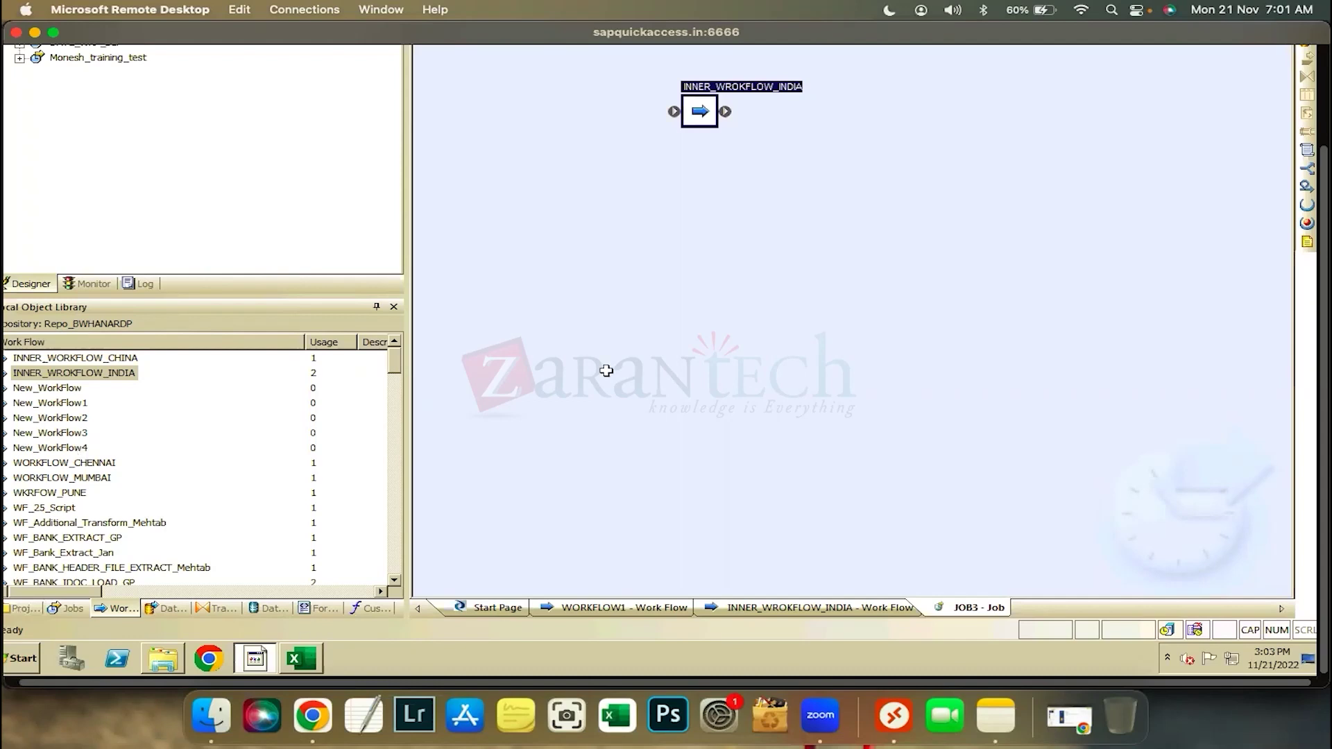
key("alt+Tab")
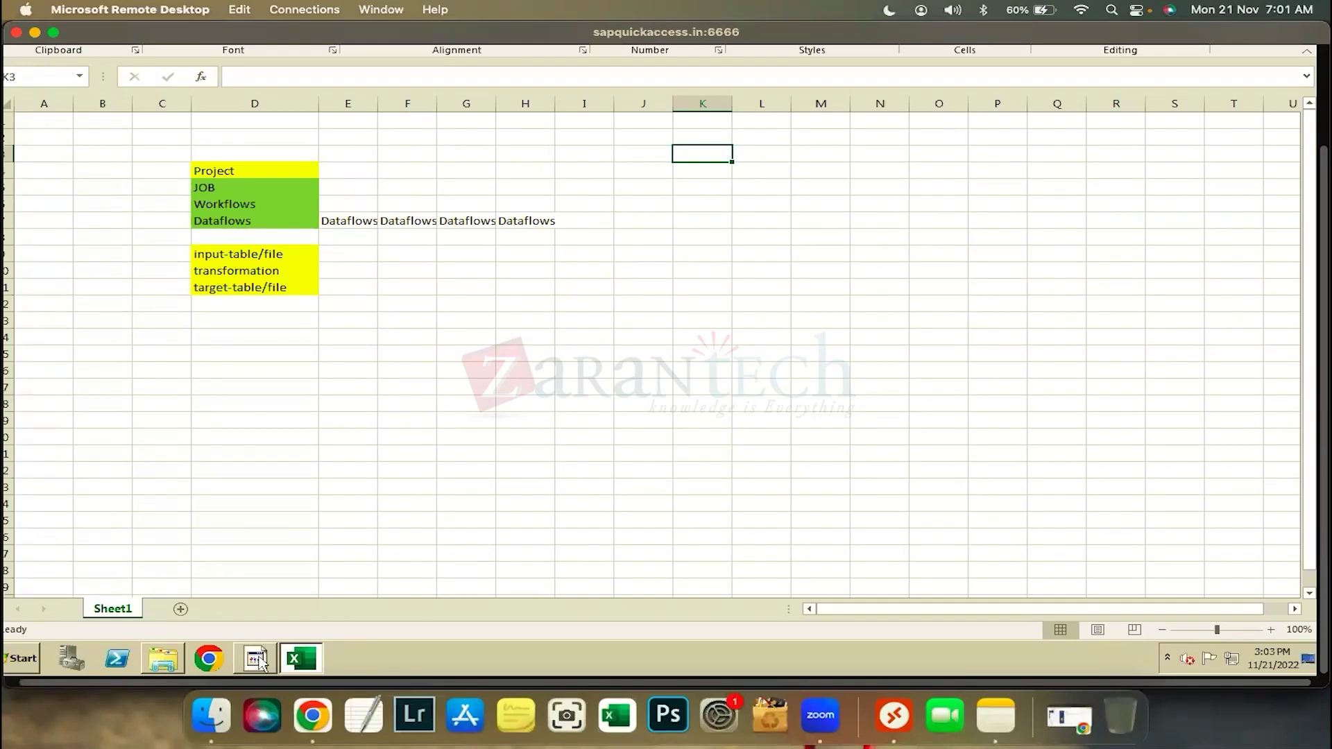
left_click(393, 340)
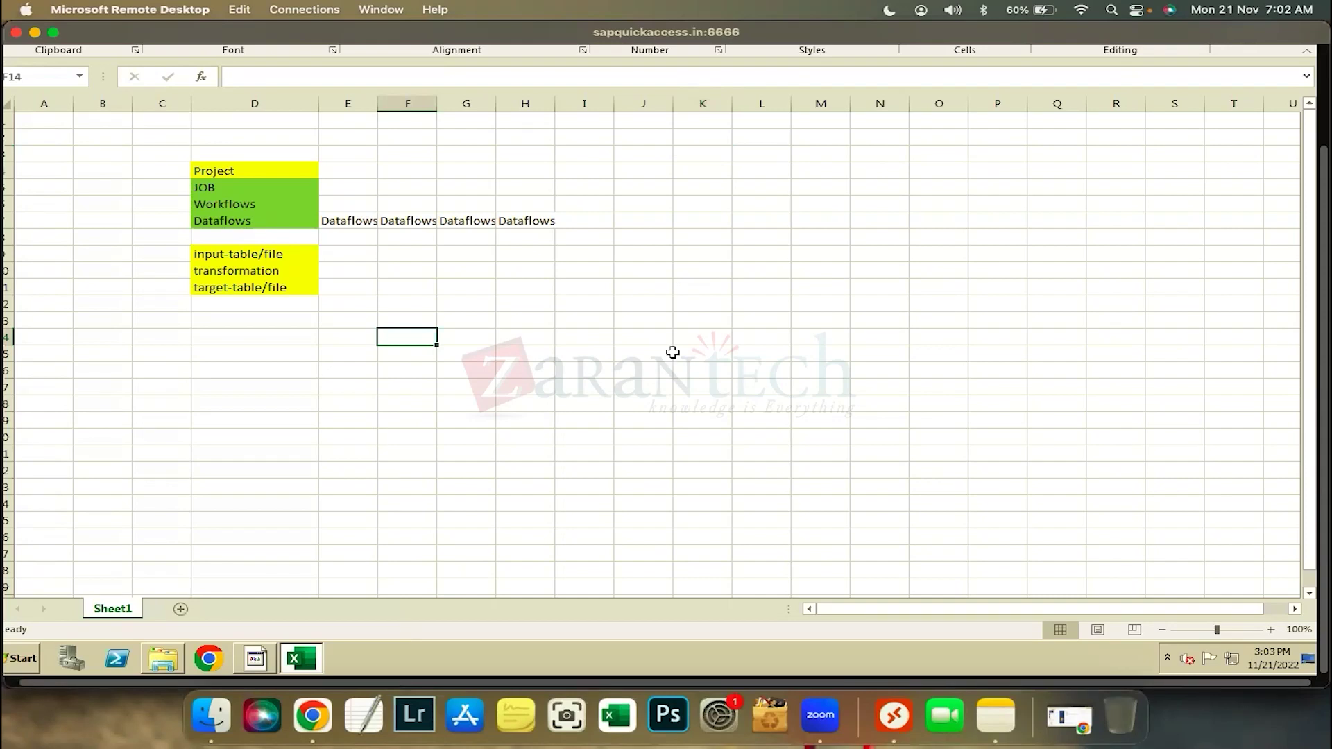
Enter the example name SCITP_PUNE in cell J20 of Sheet1.
left_click(667, 436)
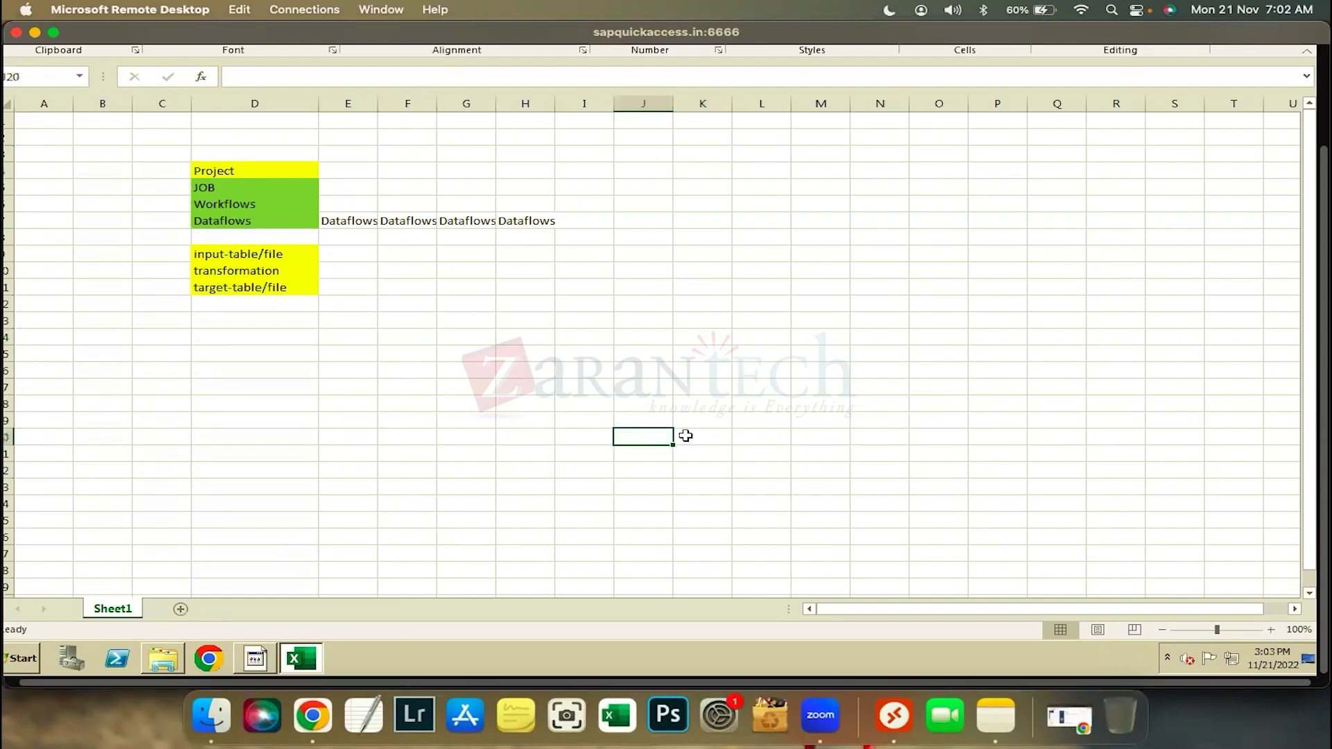
type("SCITP_")
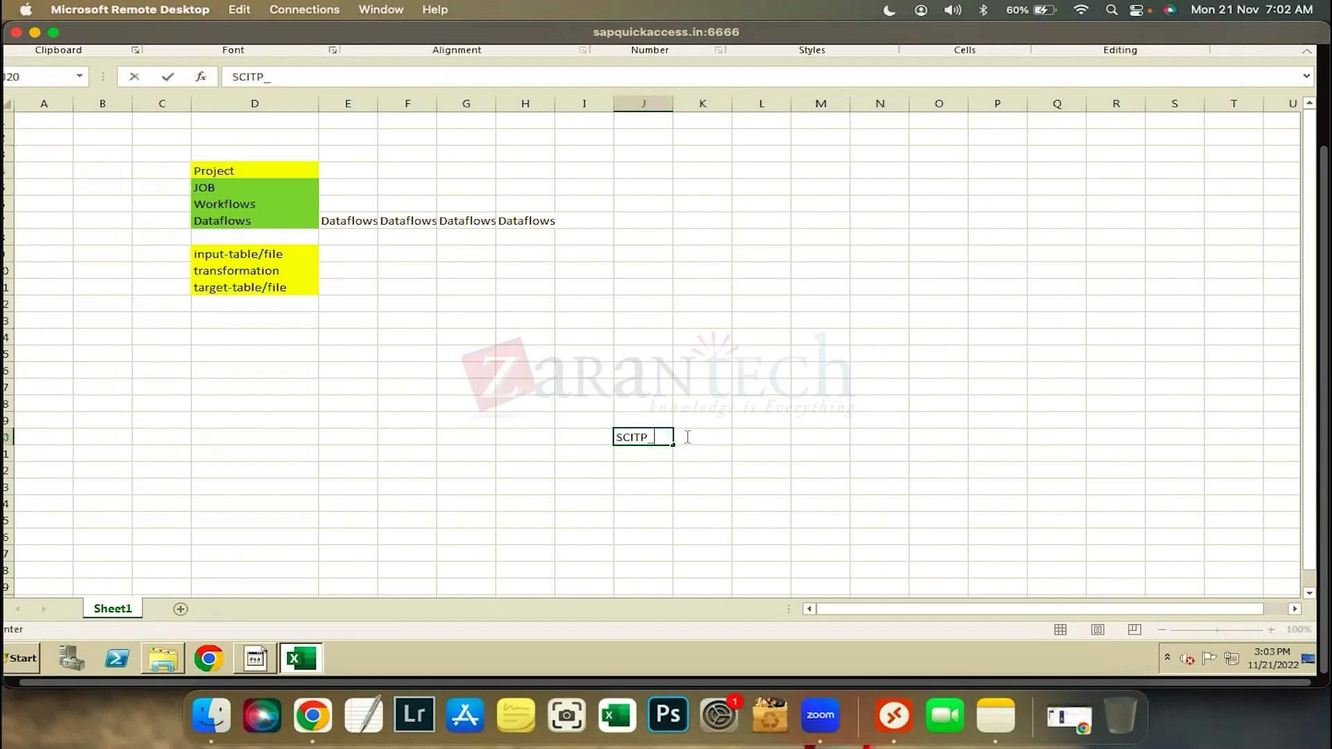
type("PUNE")
left_click(638, 390)
left_click(622, 444)
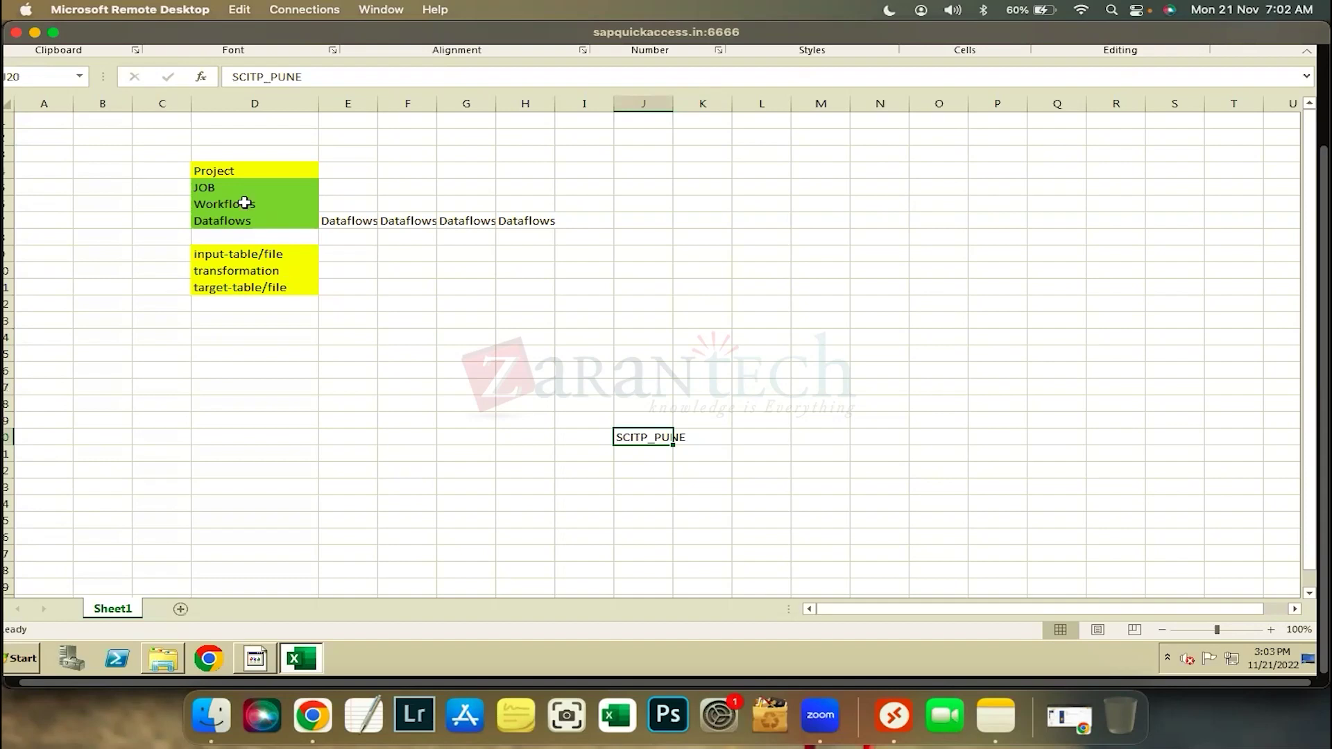
left_click_drag(240, 187, 244, 236)
left_click(630, 440)
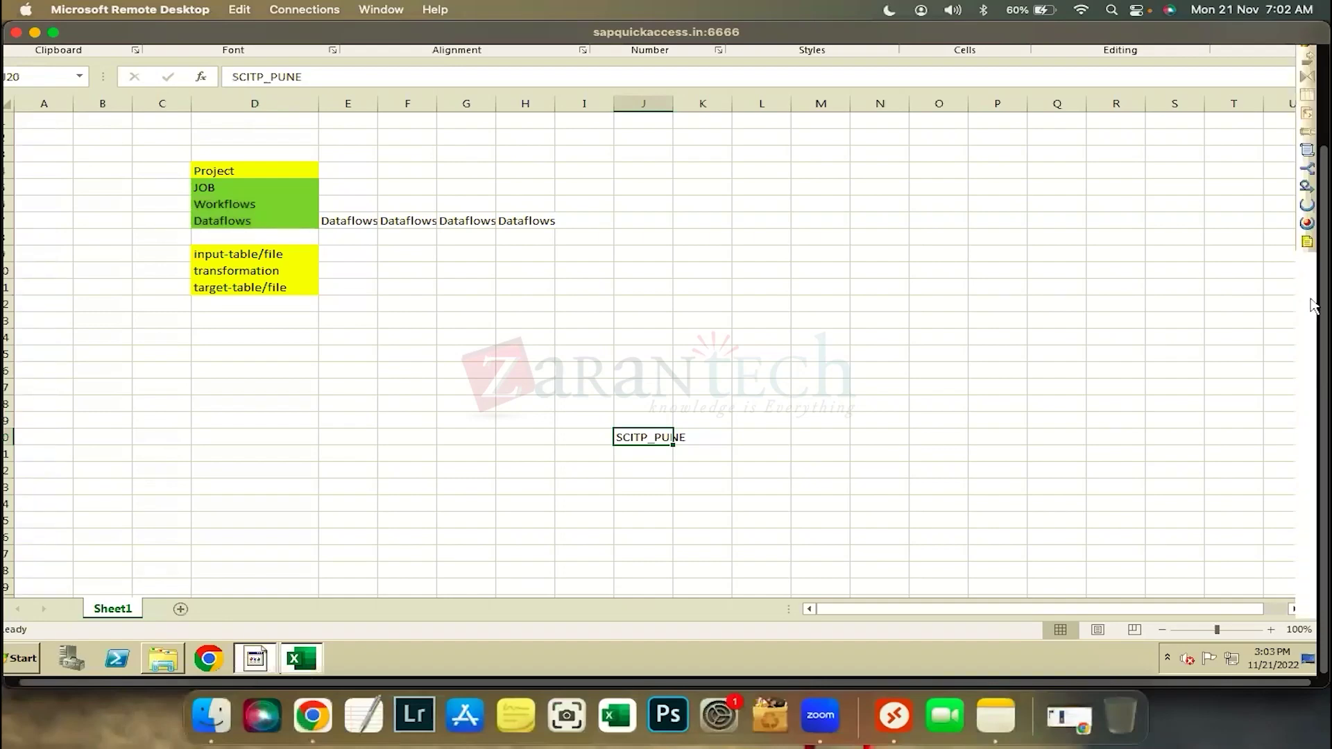
Minimise the Excel workbook and open the ip_text_1 text file from the input folder.
left_click(1309, 170)
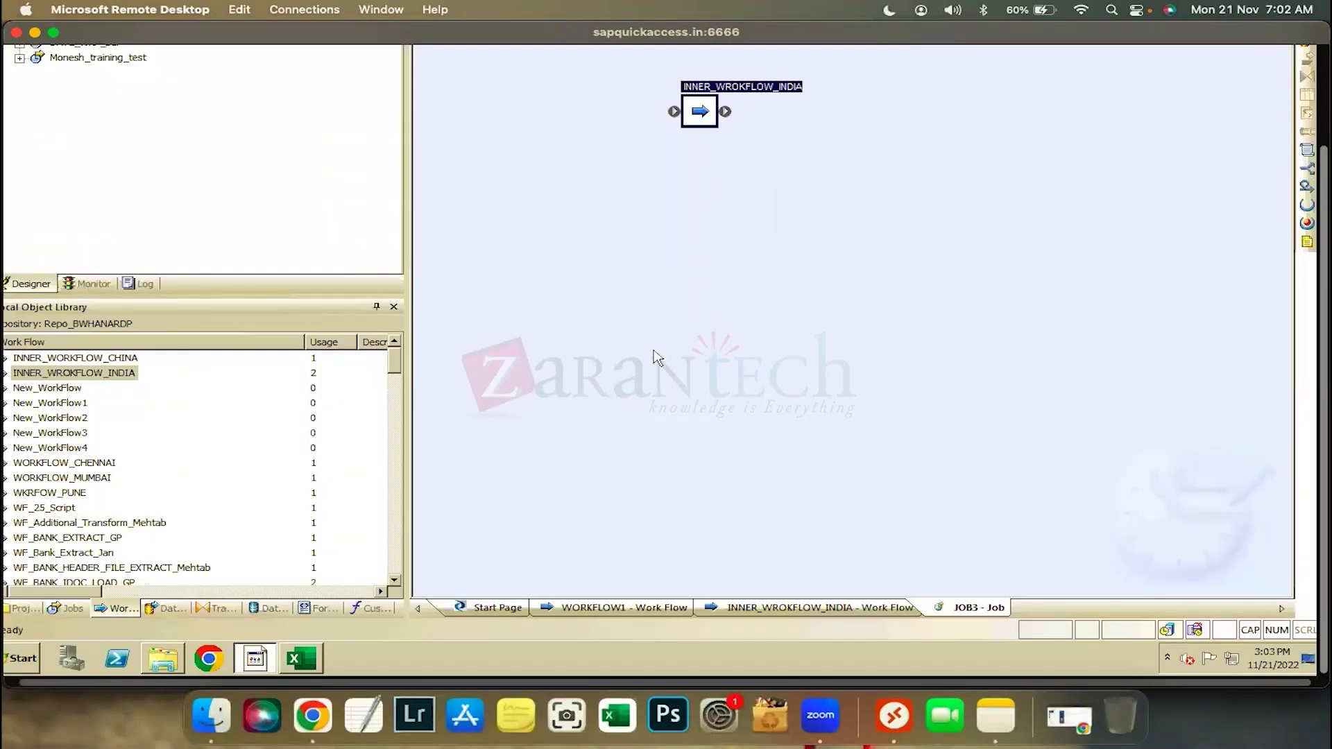
scroll(654, 357, "up", 3)
scroll(1151, 467, "down", 3)
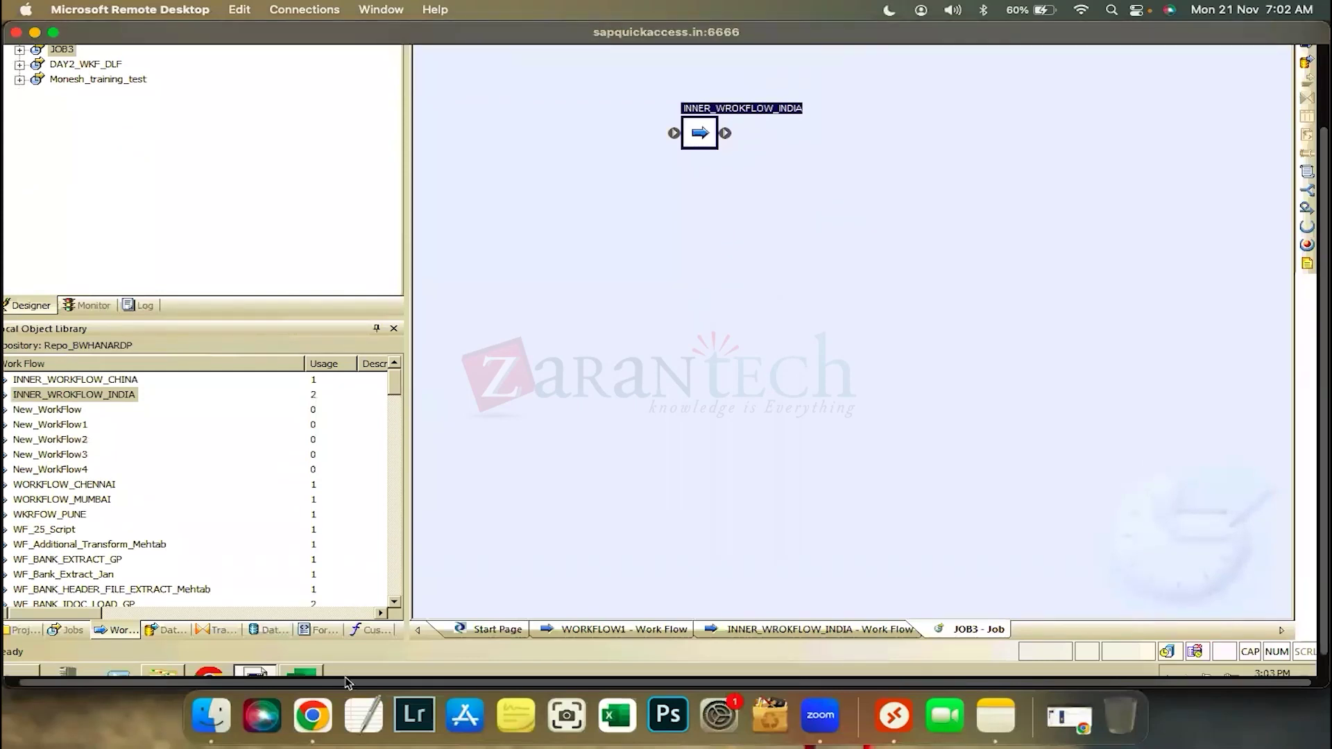
scroll(443, 505, "left", 2)
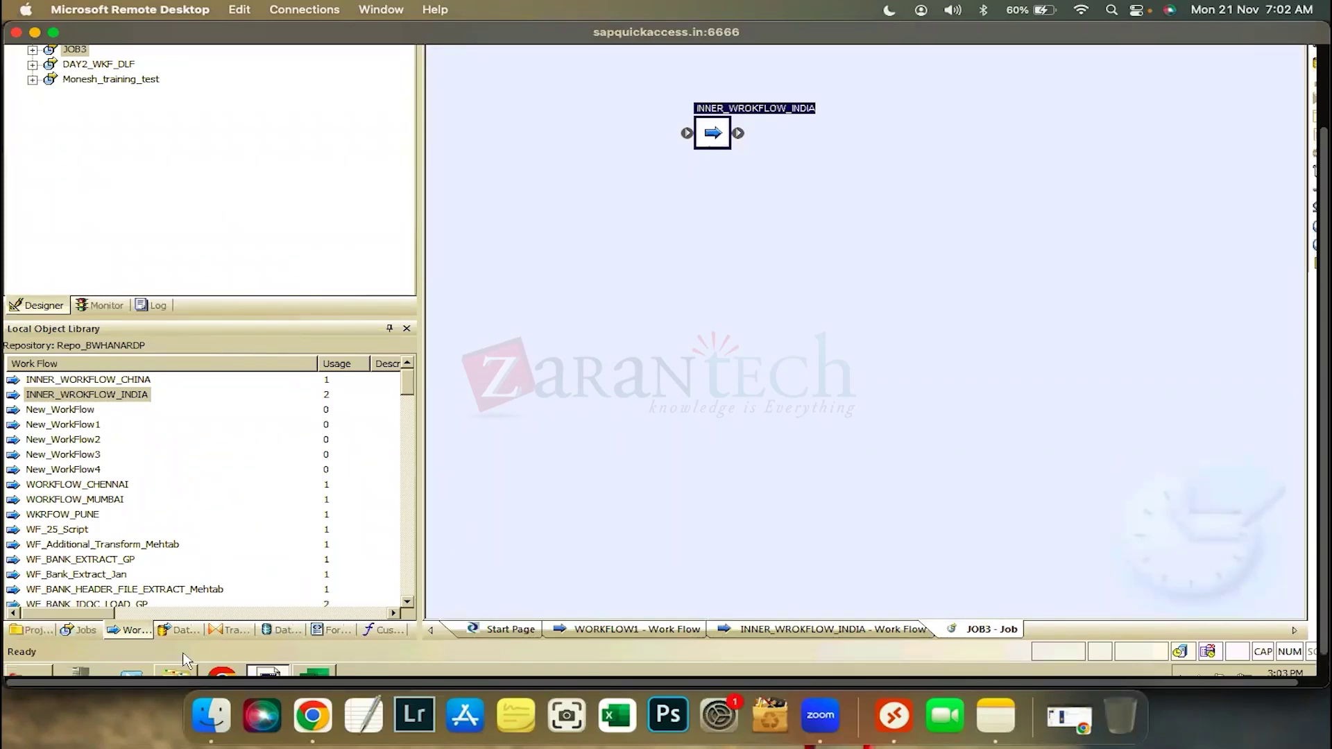
left_click(185, 672)
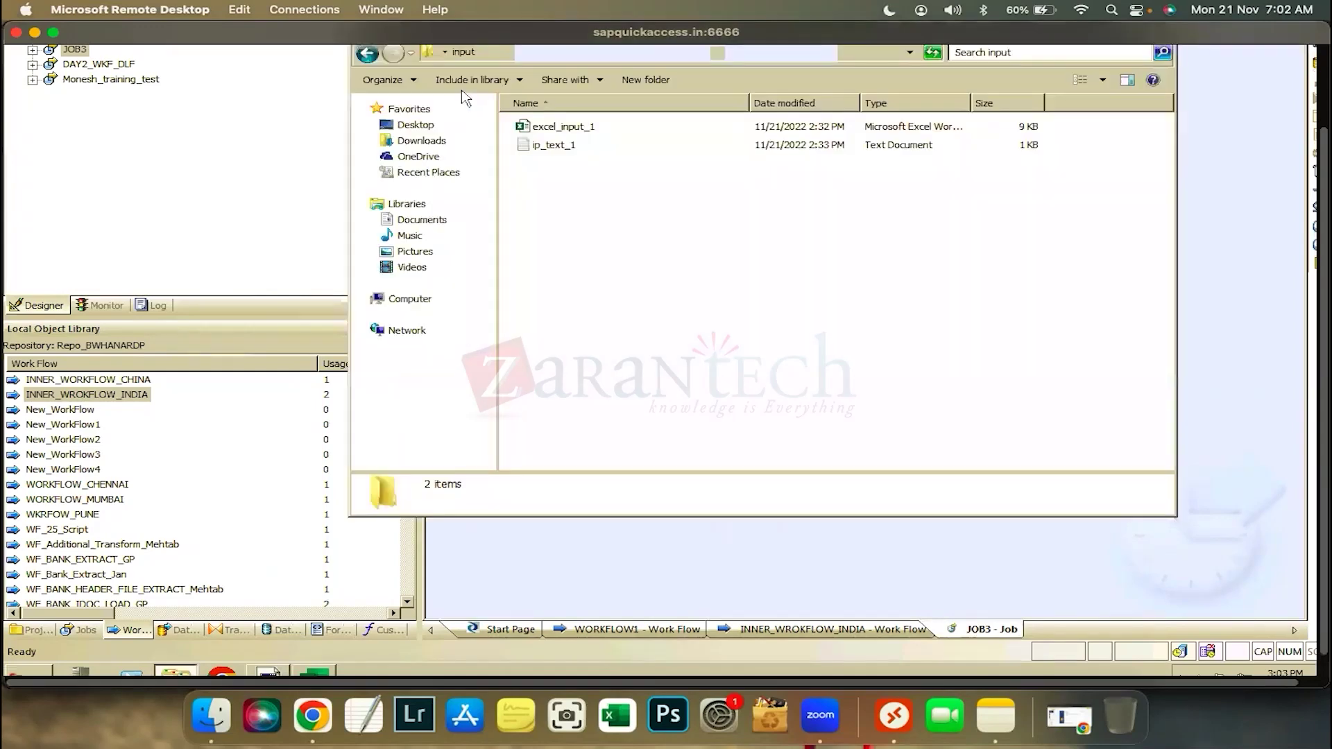
scroll(989, 241, "up", 3)
double_click(546, 243)
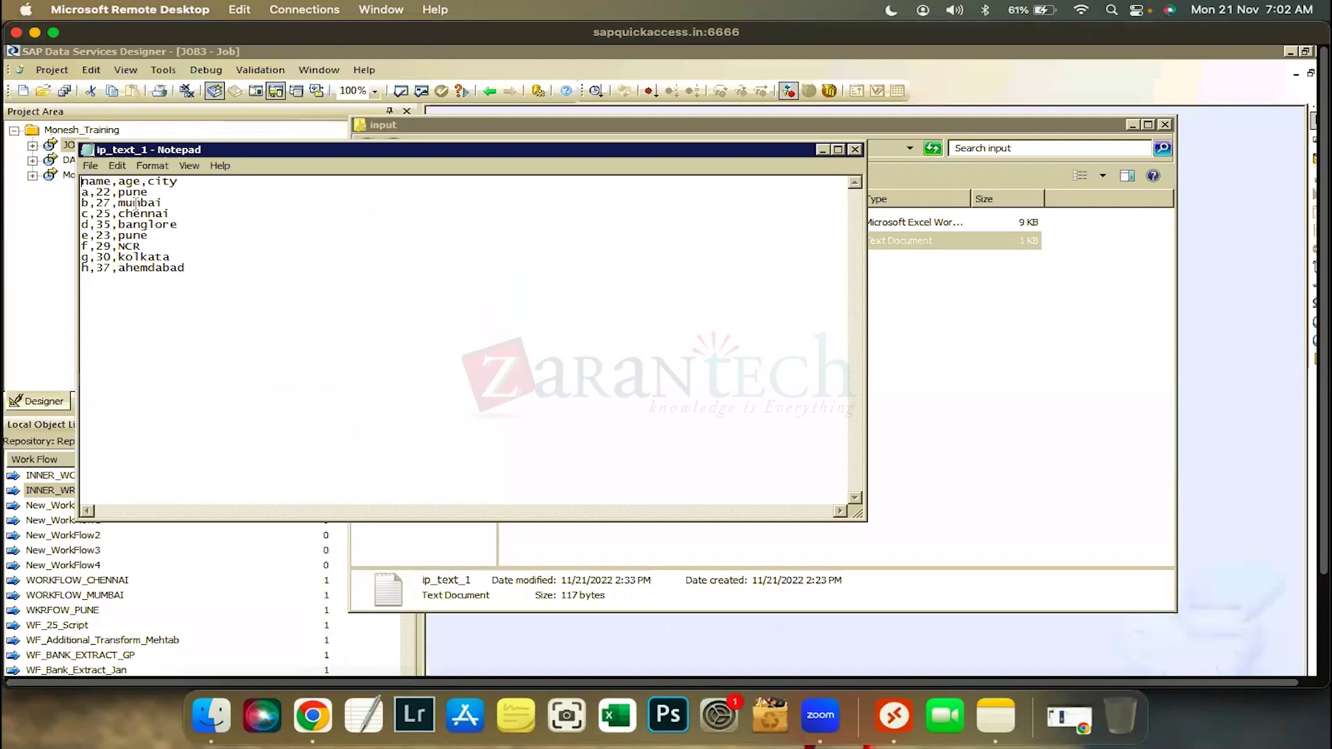
Examine the header line and the data rows below it in ip_text_1, and close the file.
left_click(172, 258)
left_click(287, 284)
left_click_drag(182, 182, 17, 180)
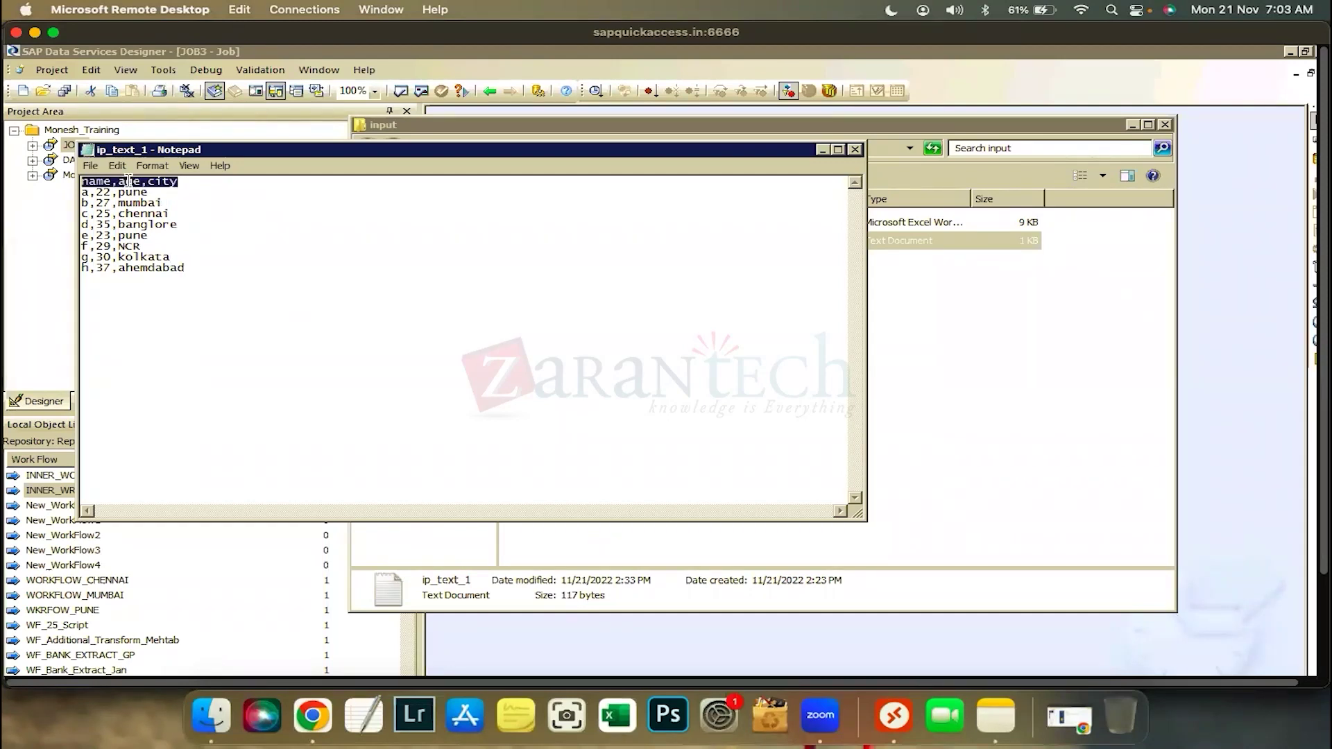
left_click_drag(197, 269, 57, 197)
left_click_drag(186, 269, 82, 192)
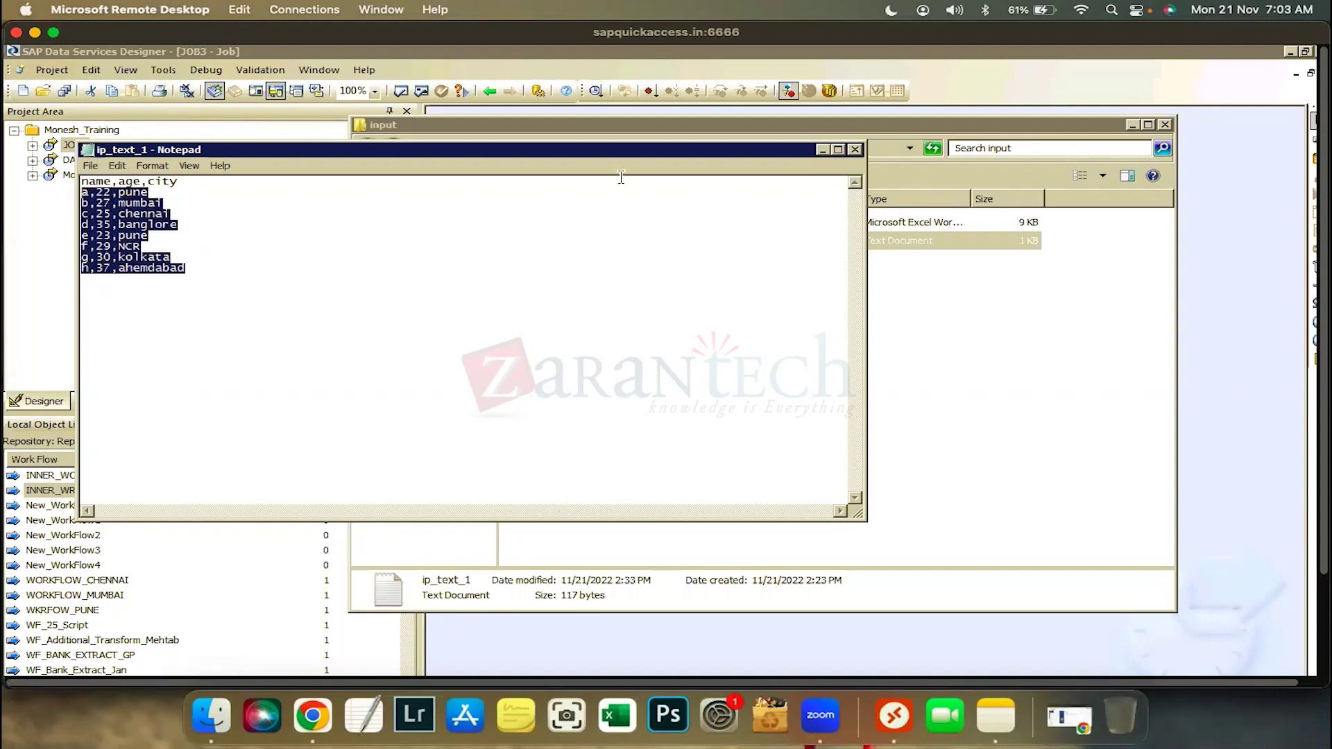
left_click(856, 151)
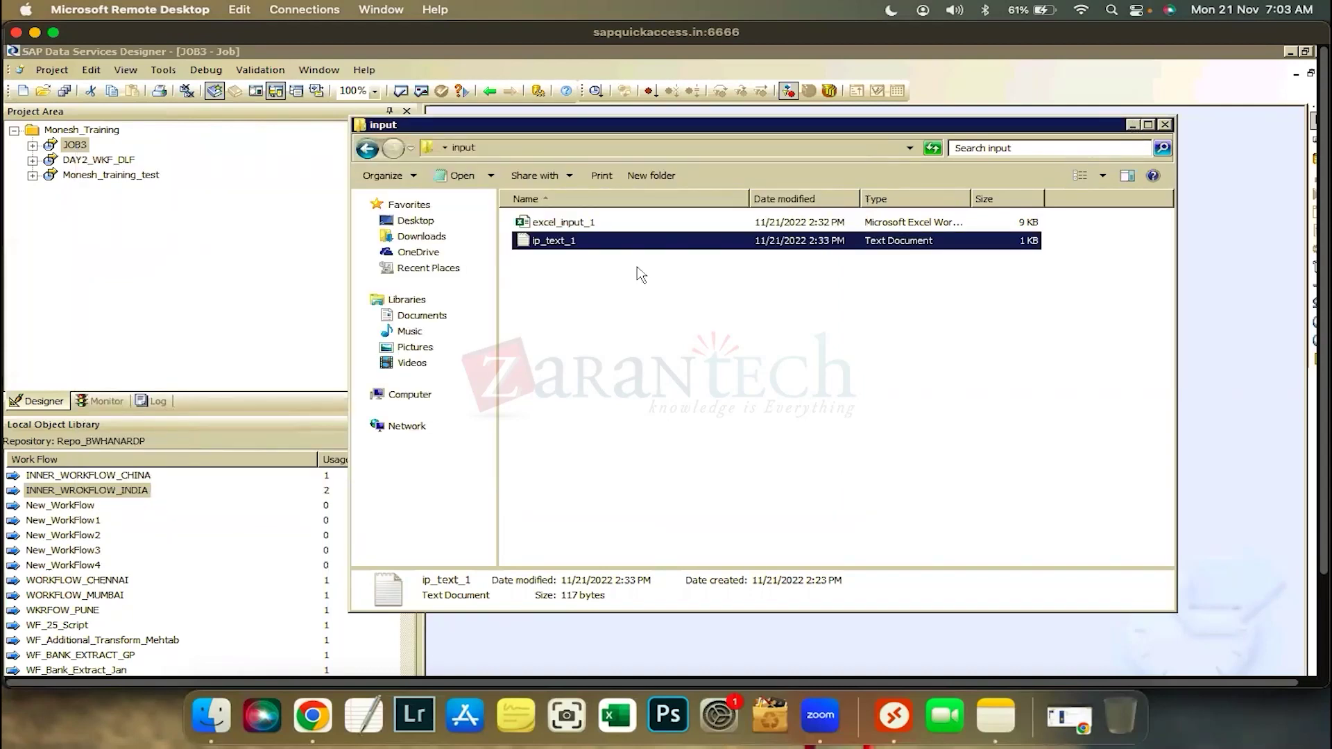
Reopen ip_text_1, select its whole content and minimise the Notepad window.
key("Return")
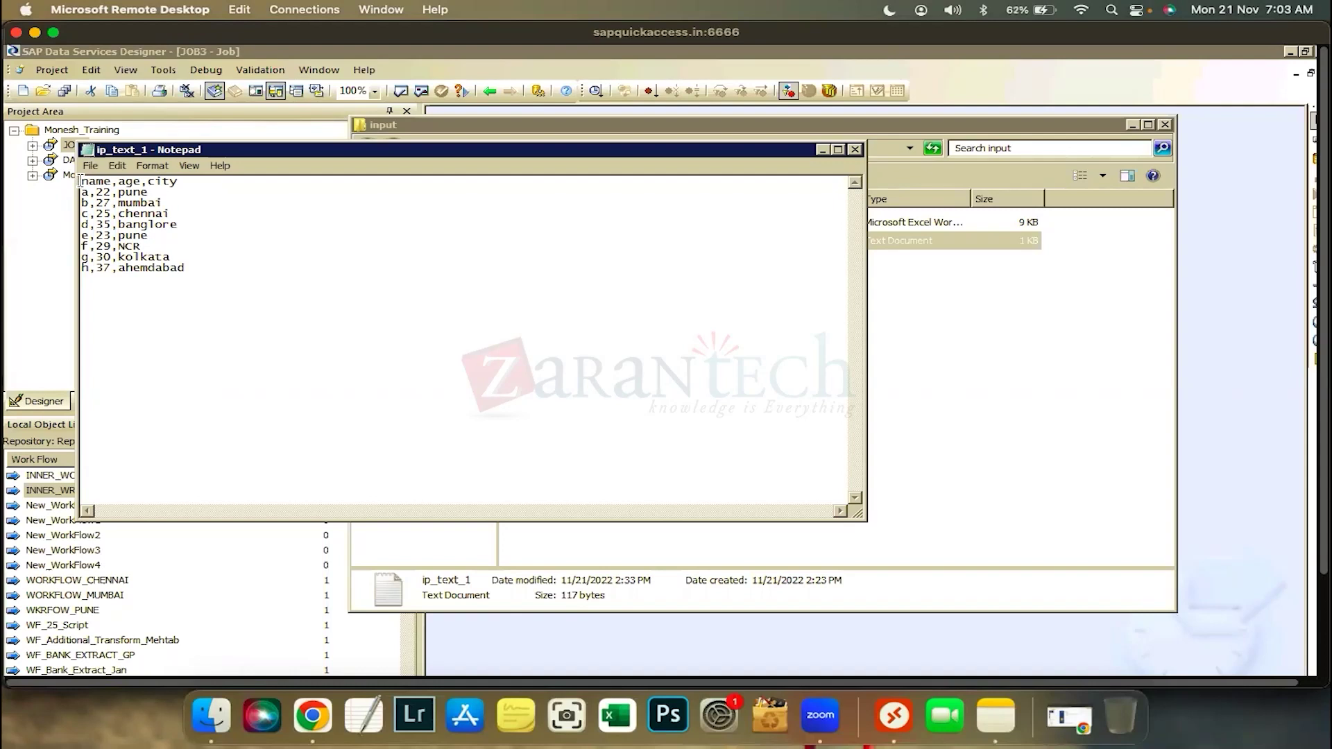
key("ctrl+a")
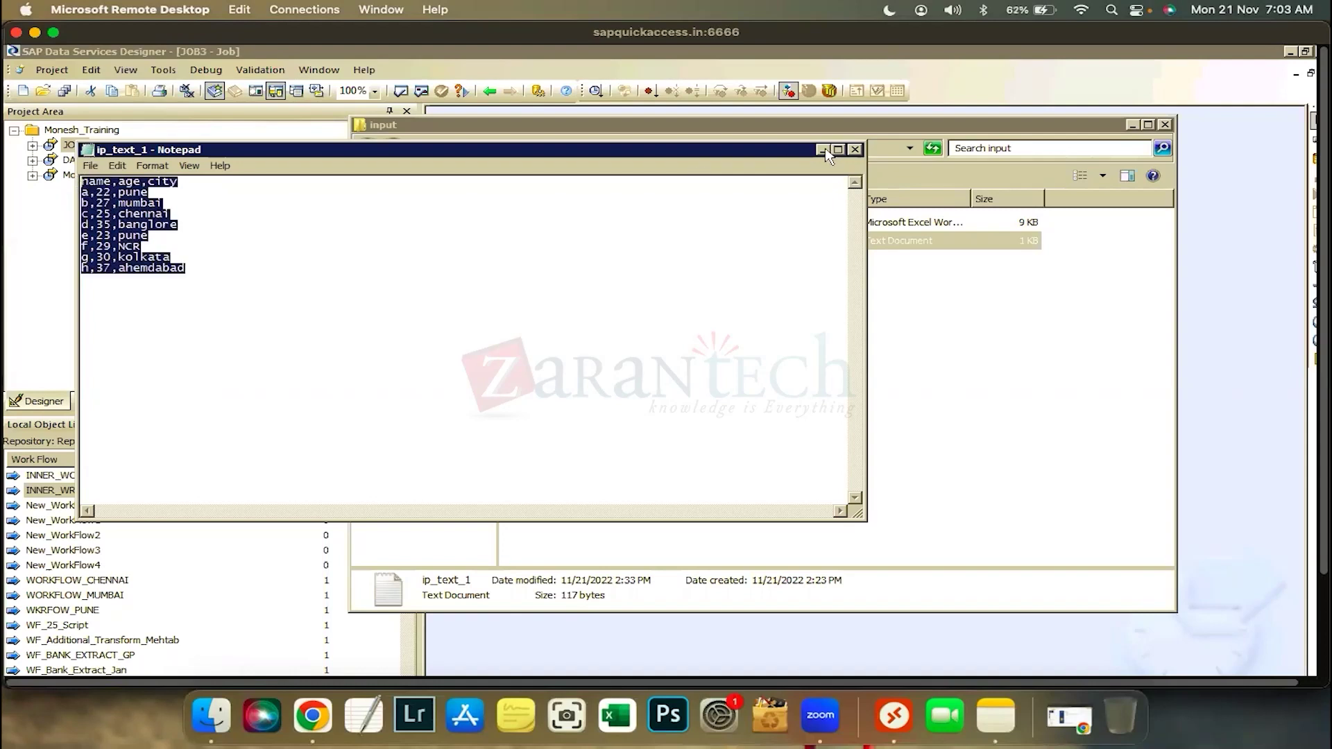
left_click(855, 149)
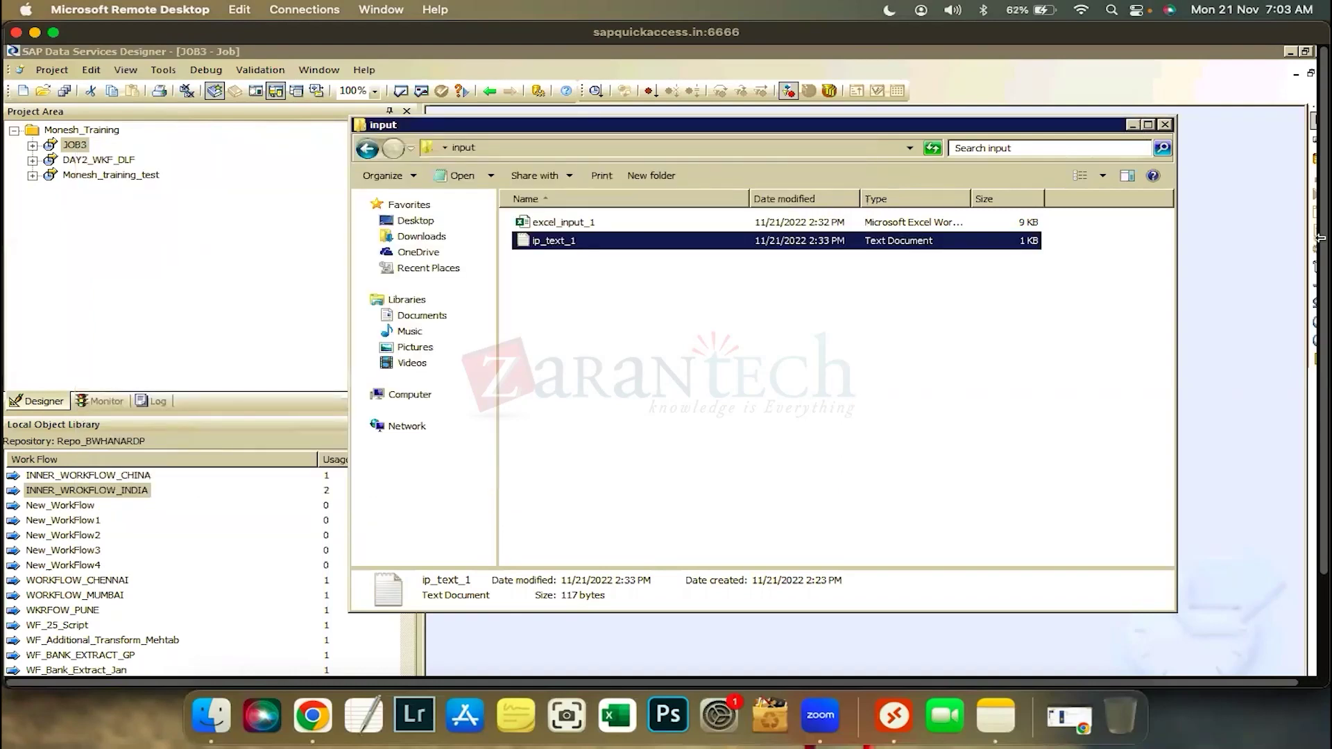
Return to Data Services Designer, show the formats in the Local Object Library and widen the library pane.
left_click(1302, 336)
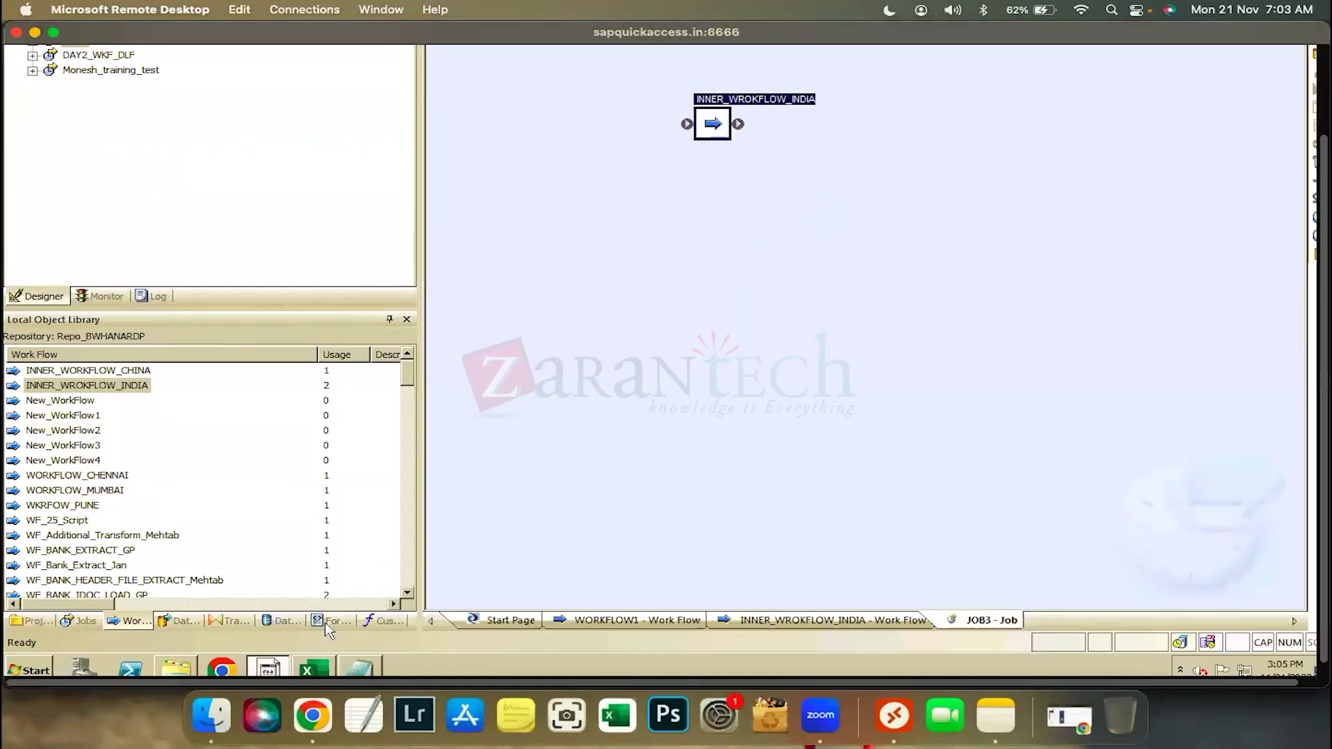
left_click(328, 621)
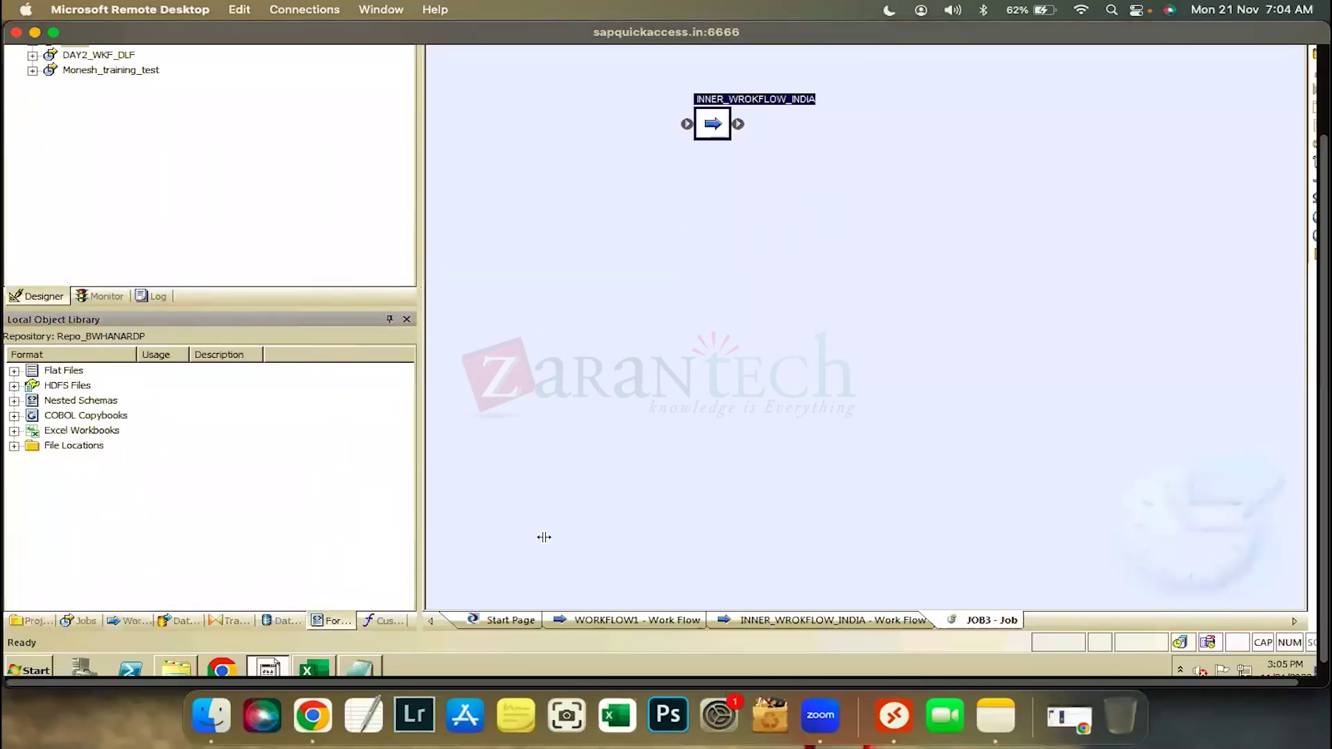
left_click_drag(336, 640, 438, 629)
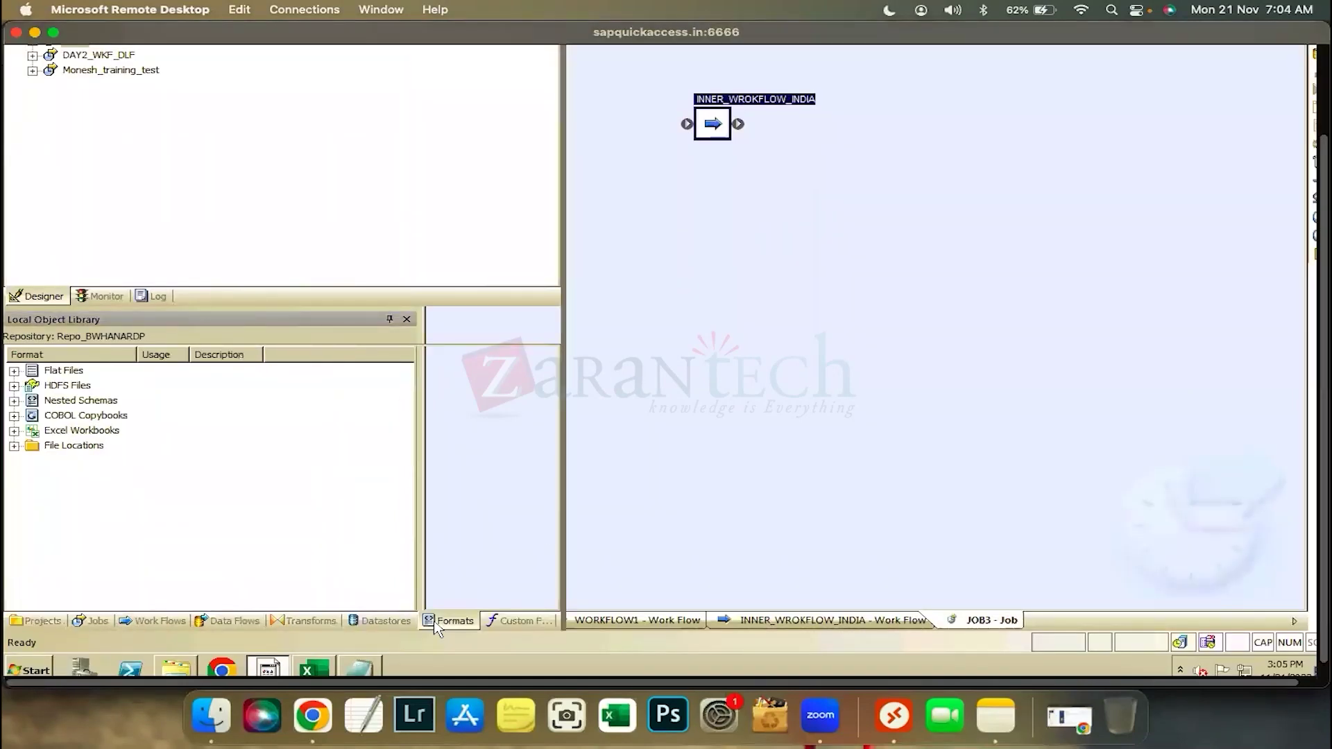
left_click(99, 431)
left_click(91, 445)
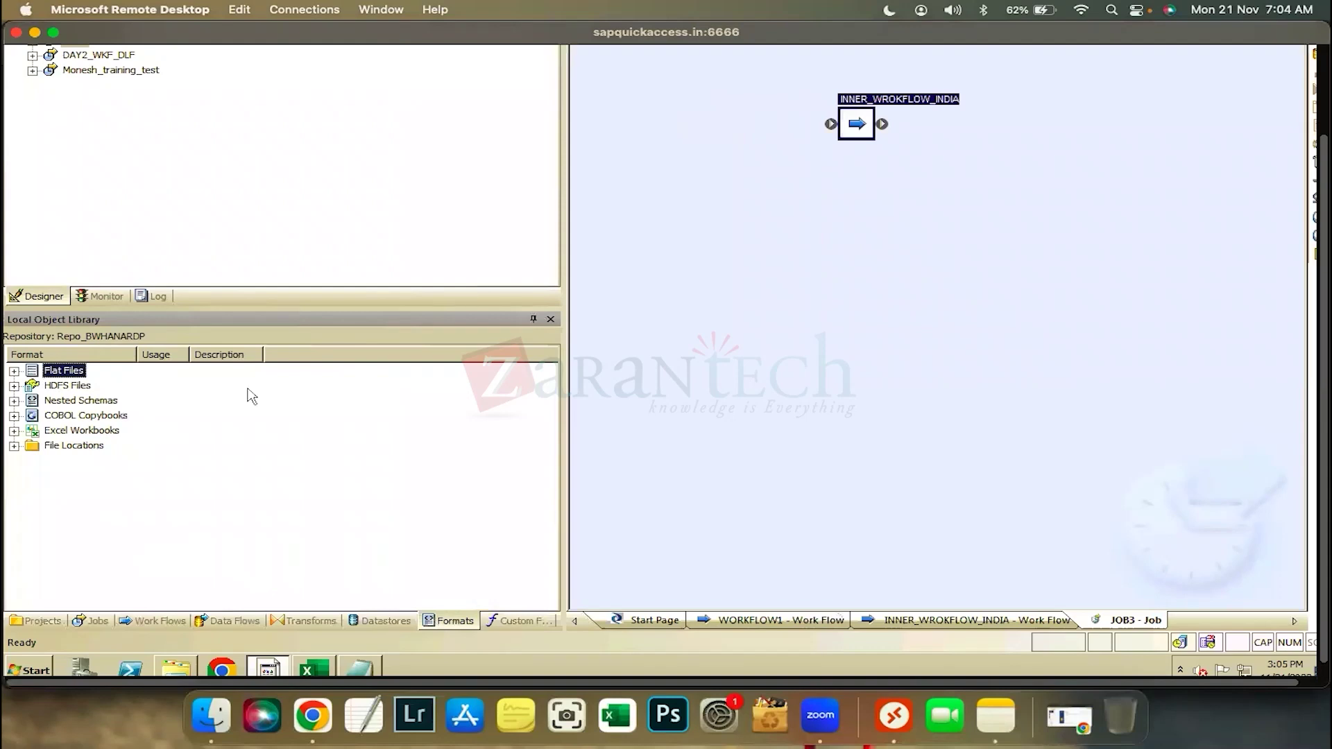
Expand Flat Files in the object library and start a new flat file format.
double_click(50, 375)
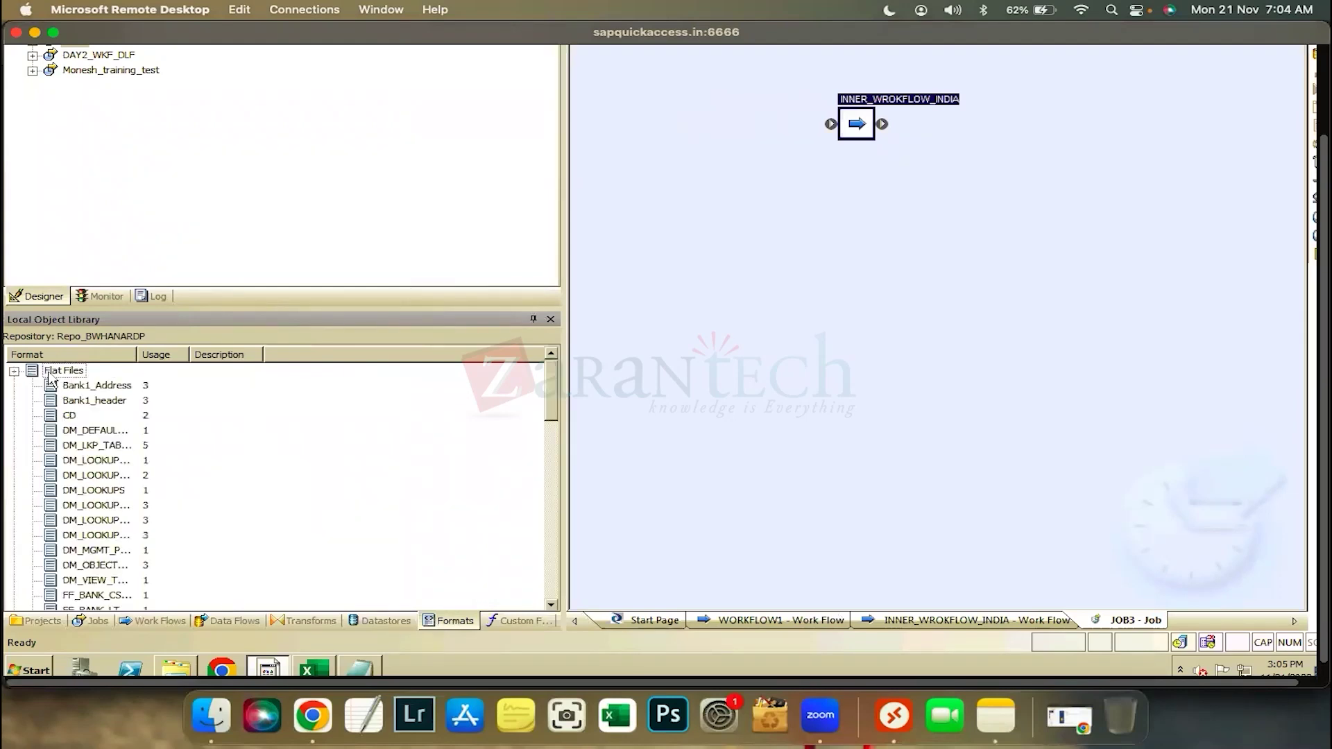
right_click(50, 375)
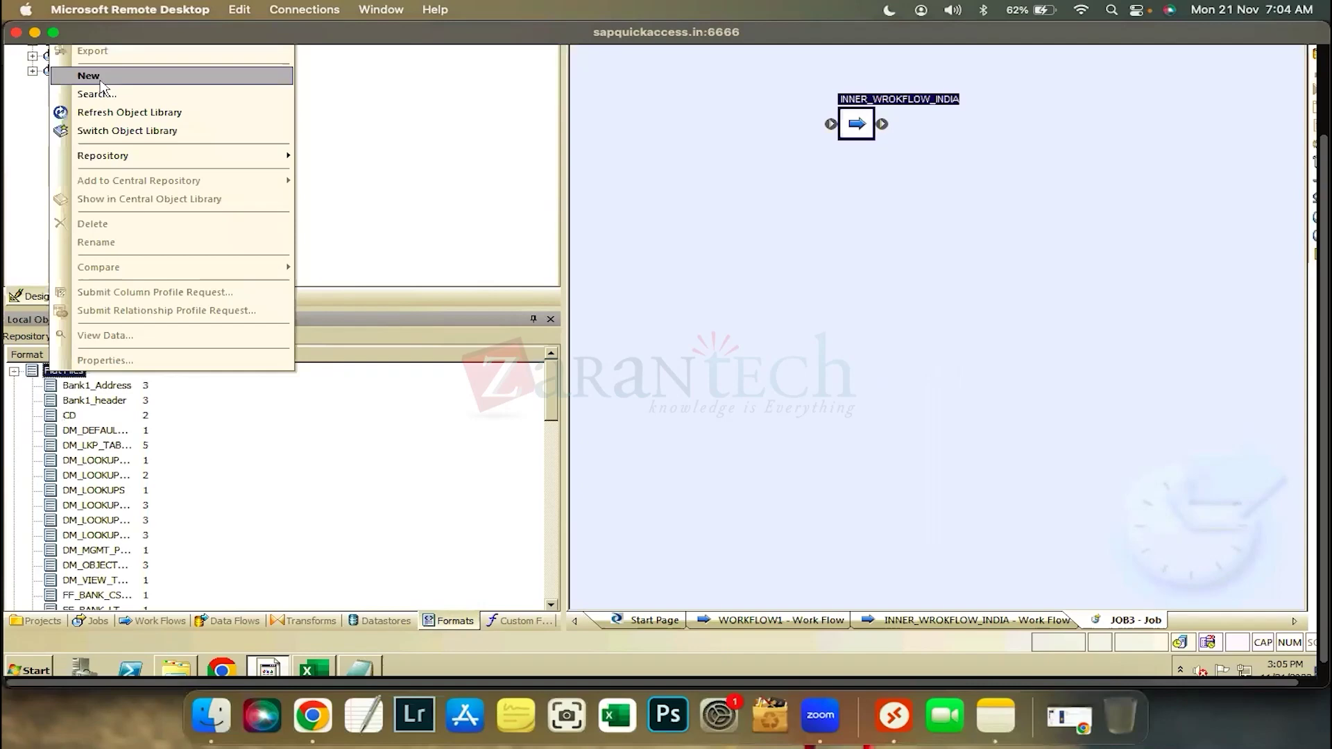
key("Return")
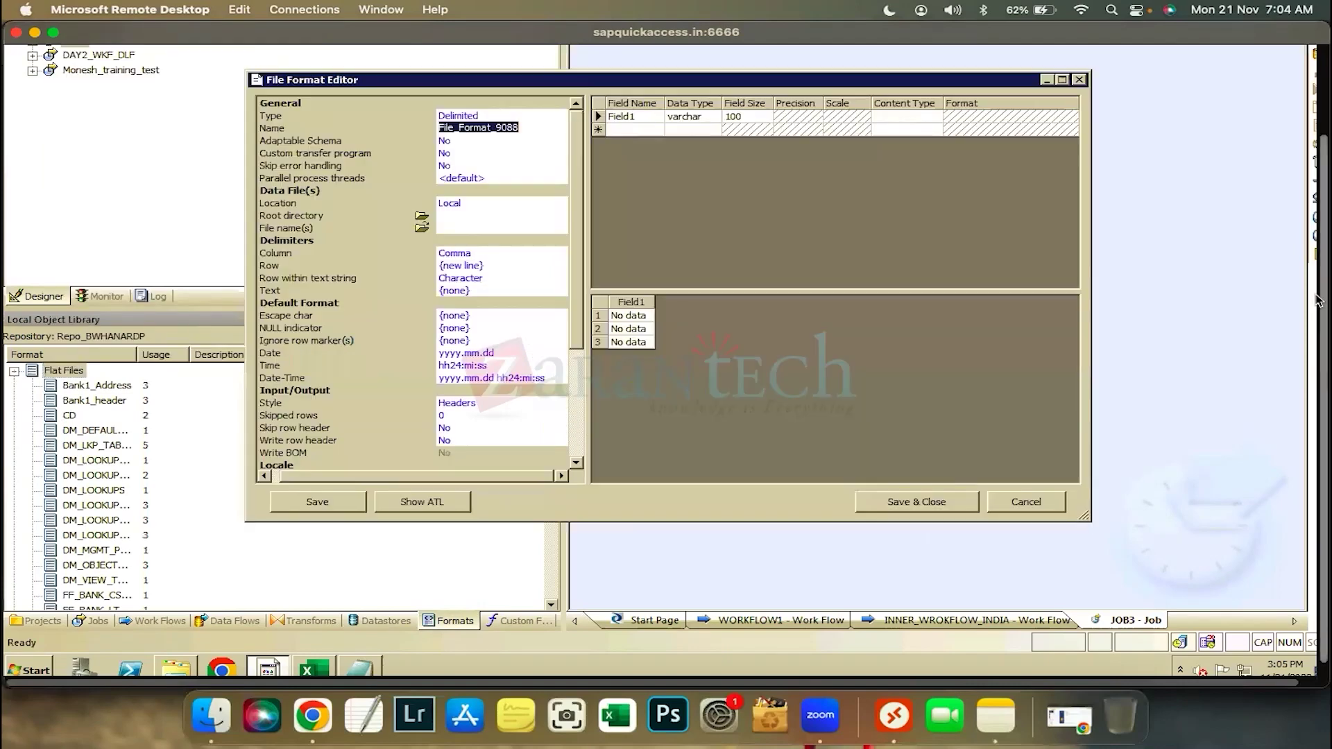
scroll(701, 222, "up", 3)
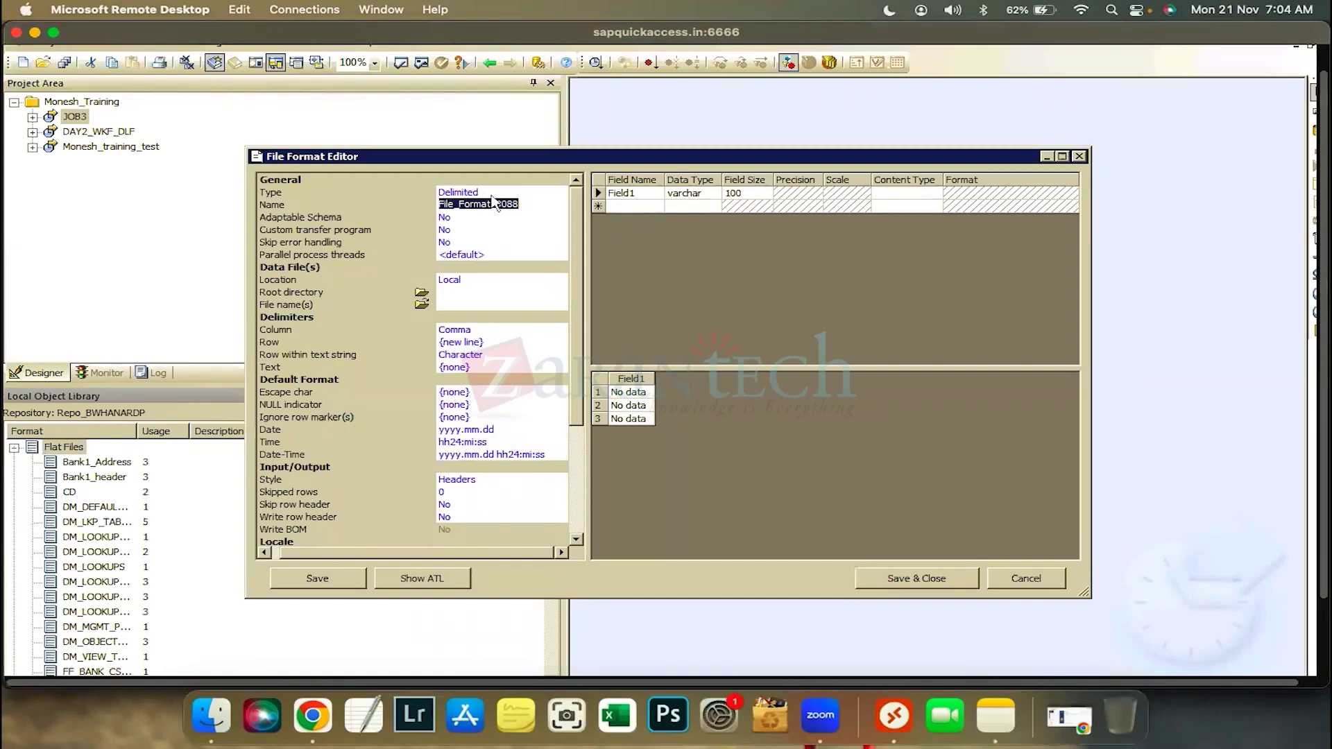
key("BackSpace")
type("INPUT_FILE")
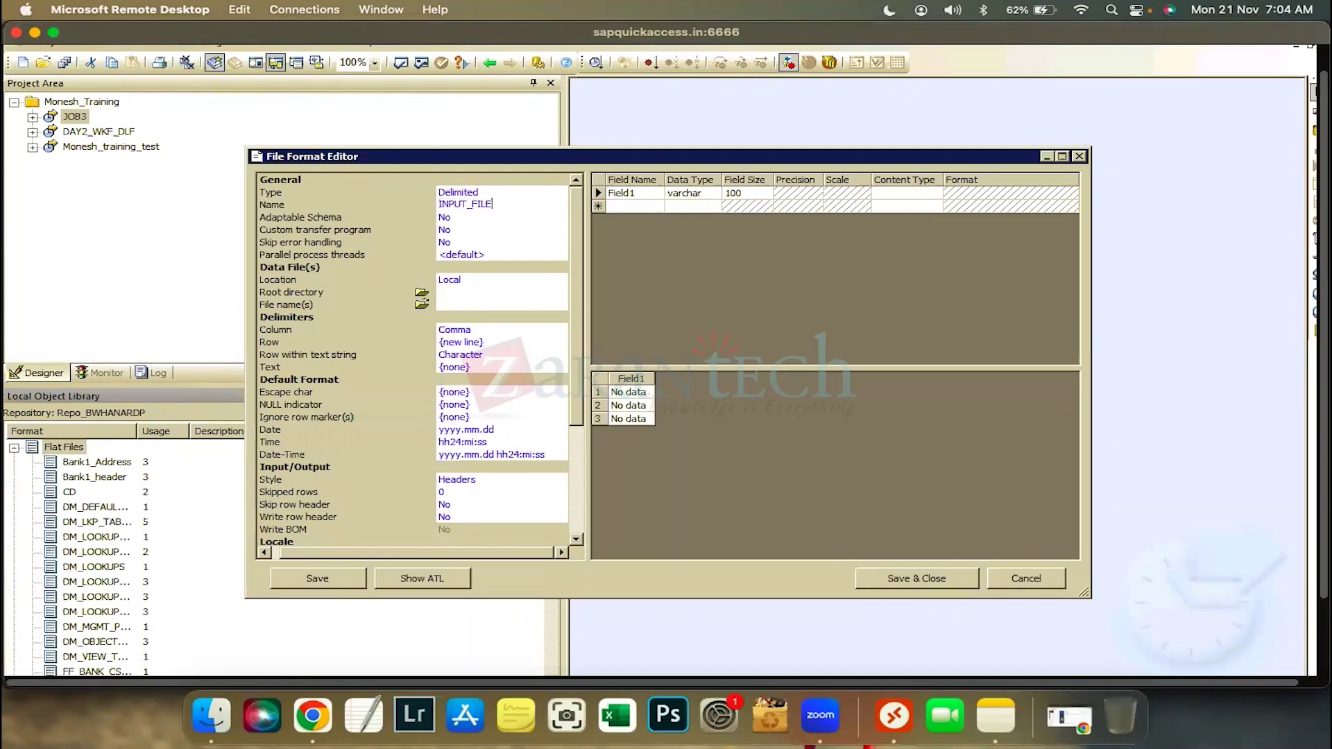
type("_1")
key("ctrl+a")
type("A")
key("BackSpace")
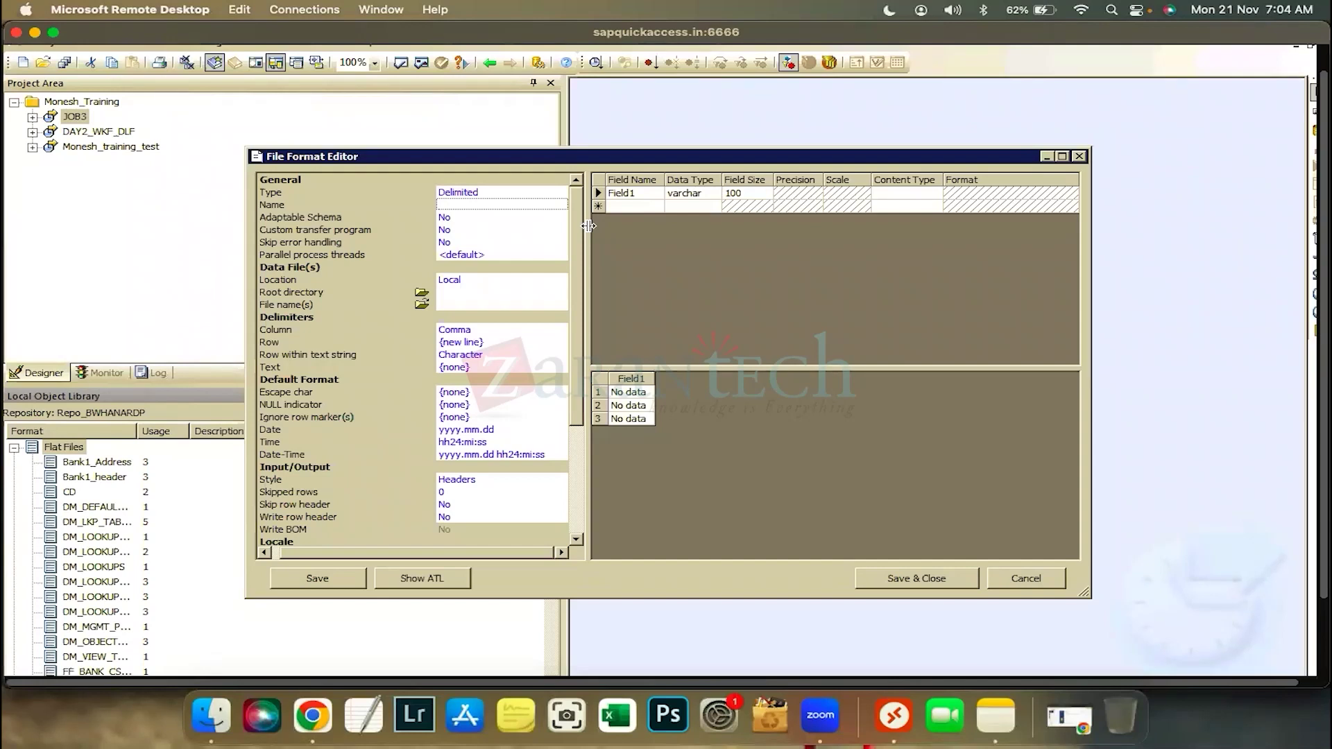
Name the new delimited file format A_IP_FILE_1.
left_click(514, 205)
key("BackSpace")
type("A")
type("_")
type("IP")
type("_FI")
type("LE")
type("-")
type("1")
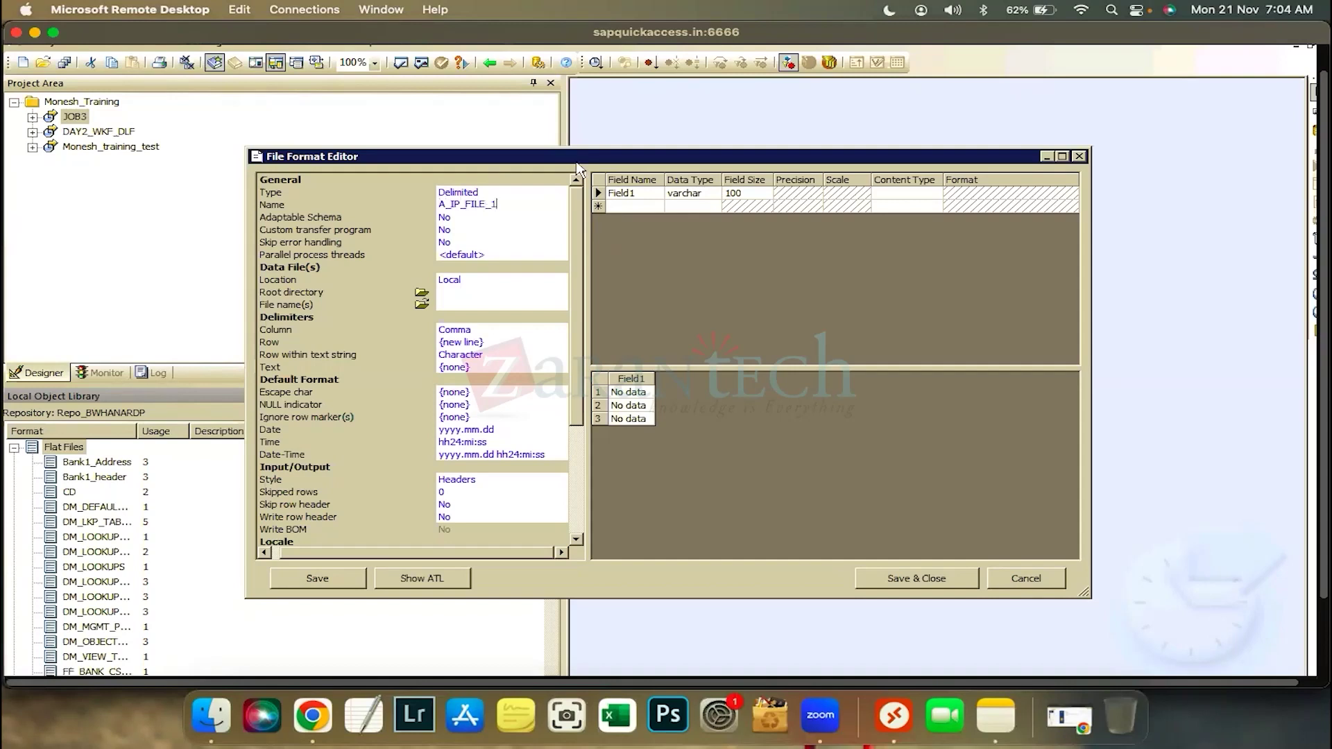
Enlarge the File Format Editor window and select its Adaptable Schema property.
left_click(475, 220)
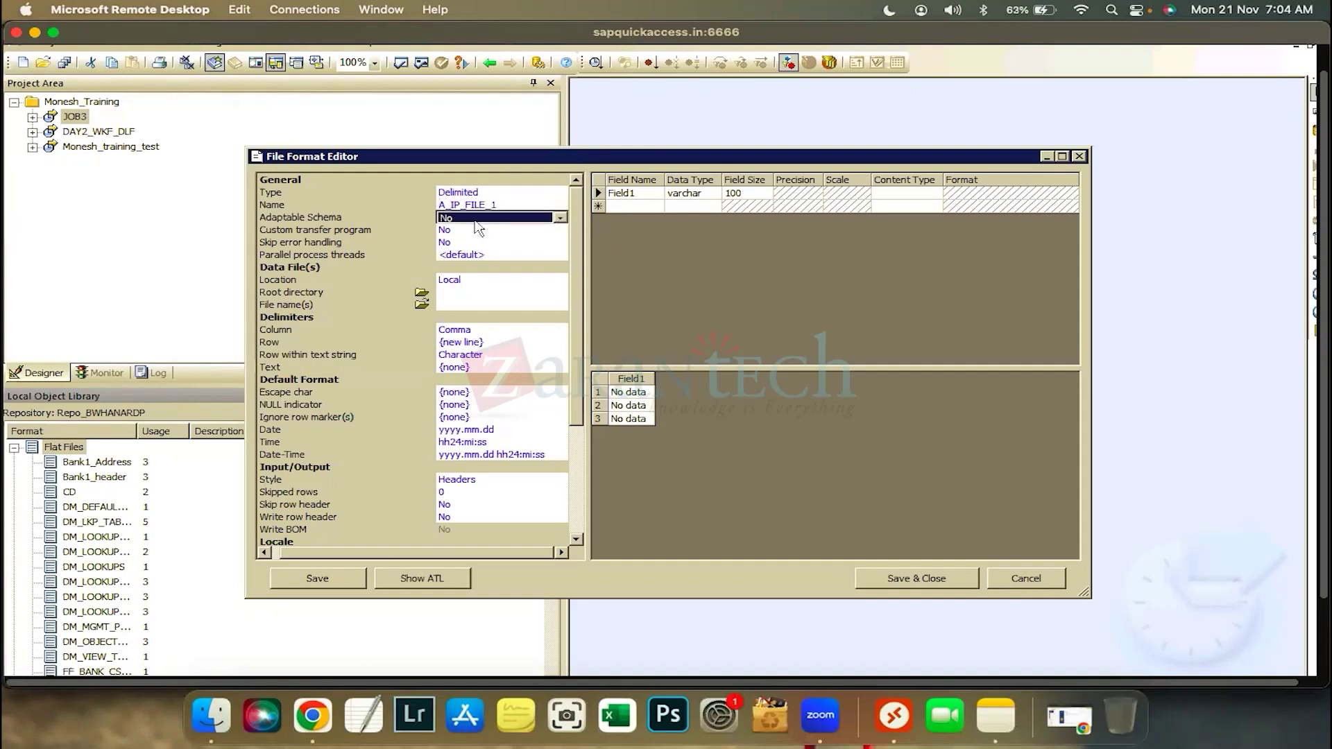
left_click(1062, 157)
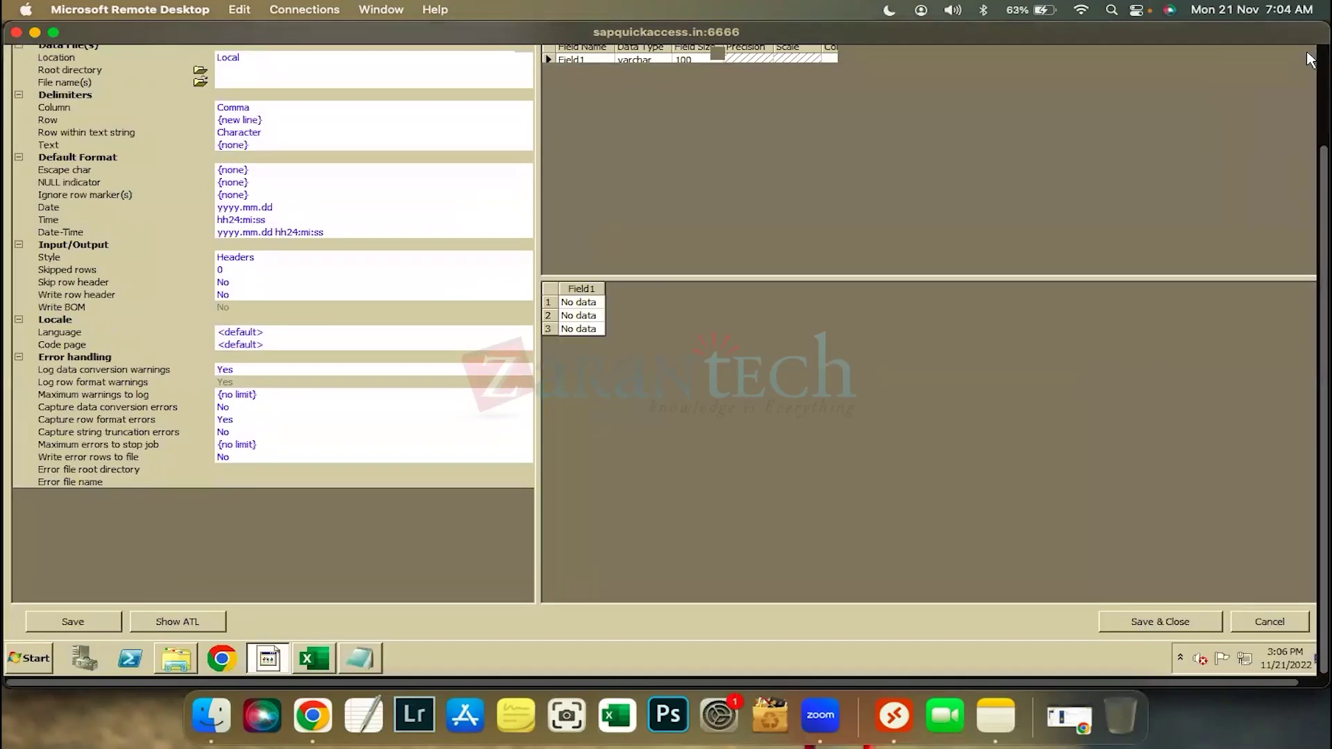
left_click(1310, 62)
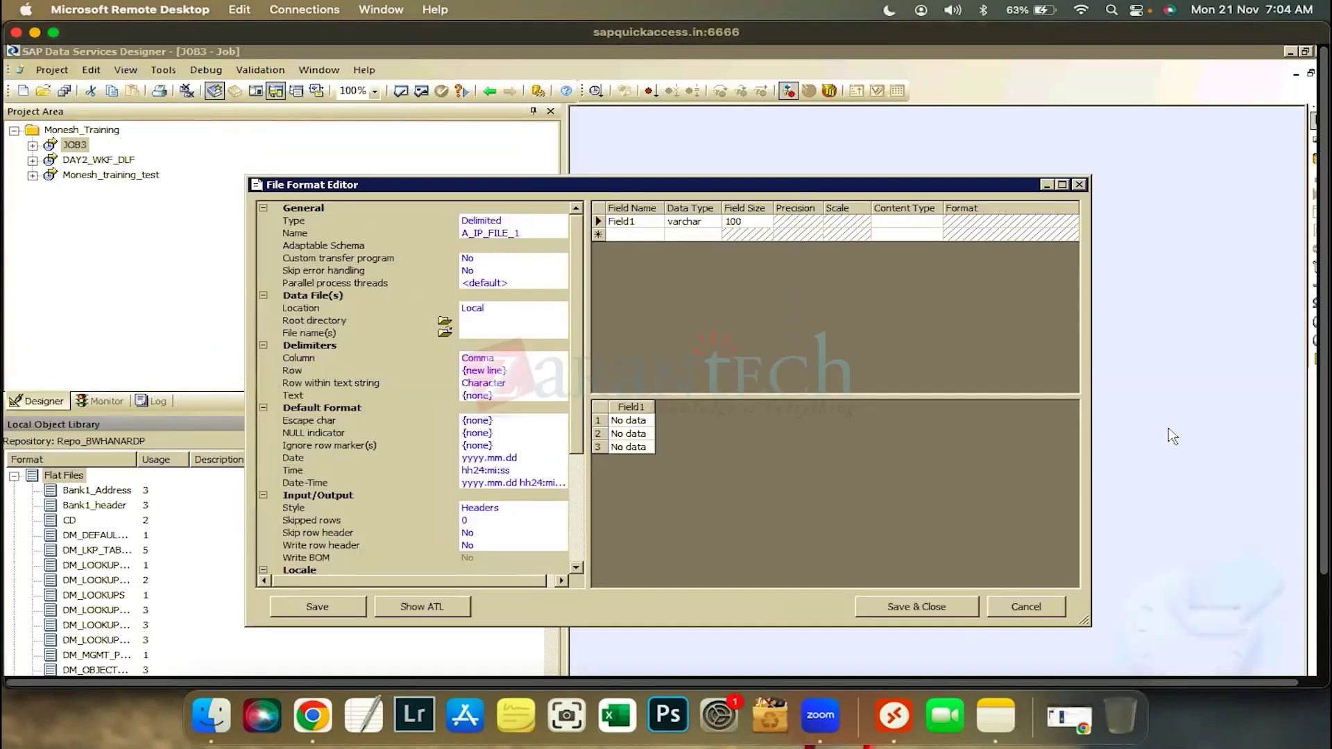
left_click_drag(1287, 638, 716, 267)
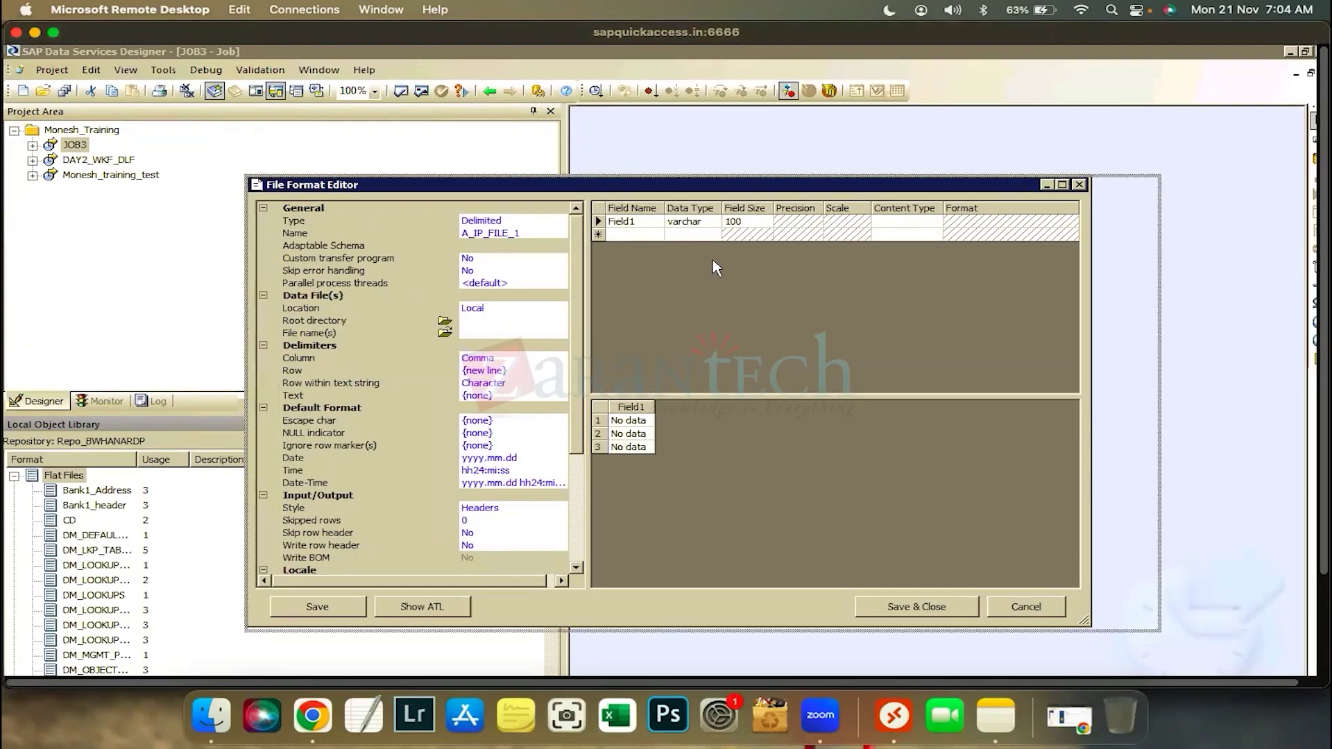
left_click(299, 251)
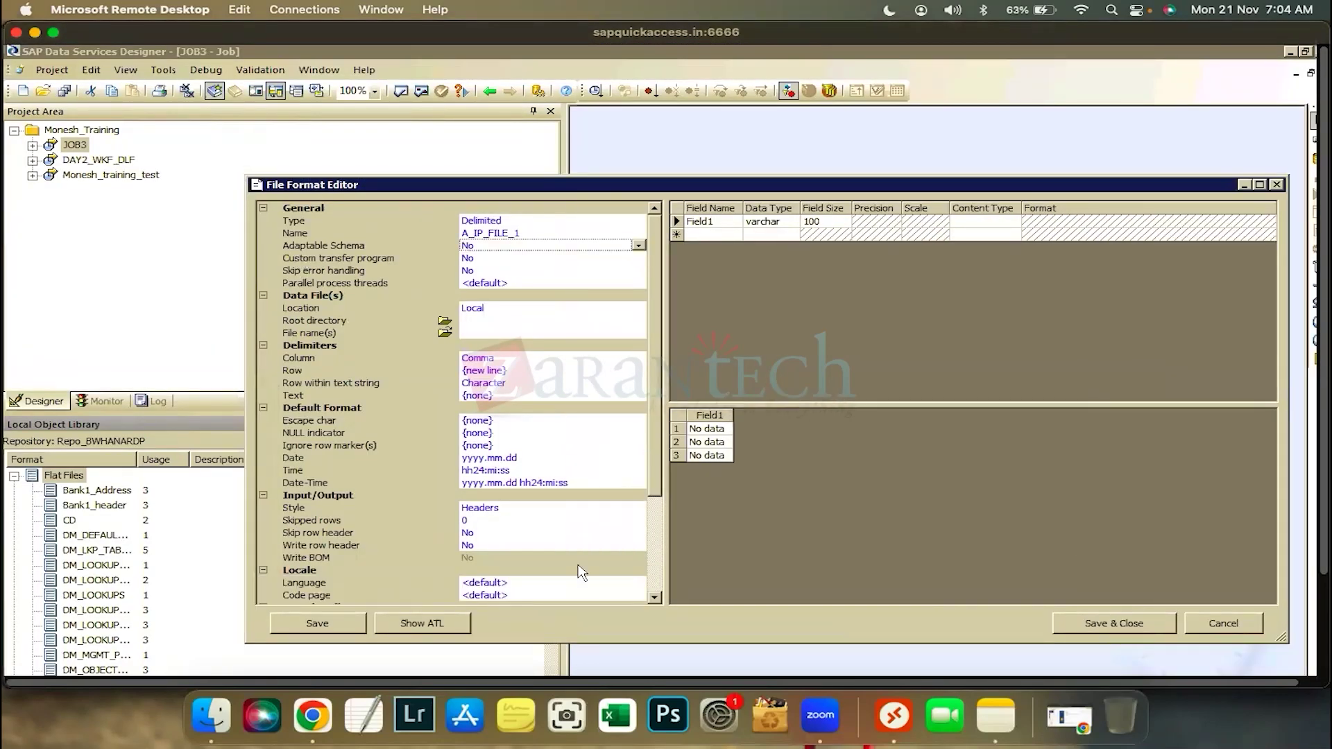
Switch to ip_text_1 in Notepad and examine its header columns and data rows.
scroll(350, 666, "down", 3)
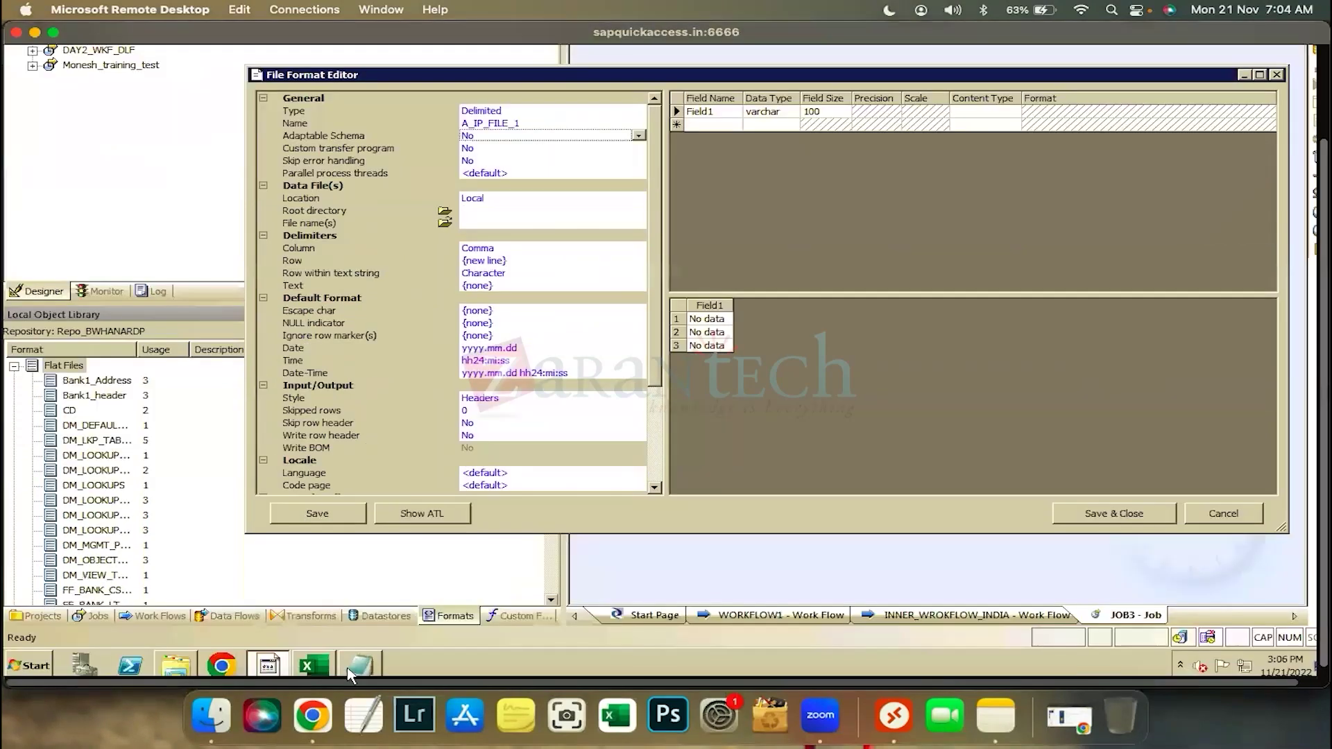
key("alt+Tab")
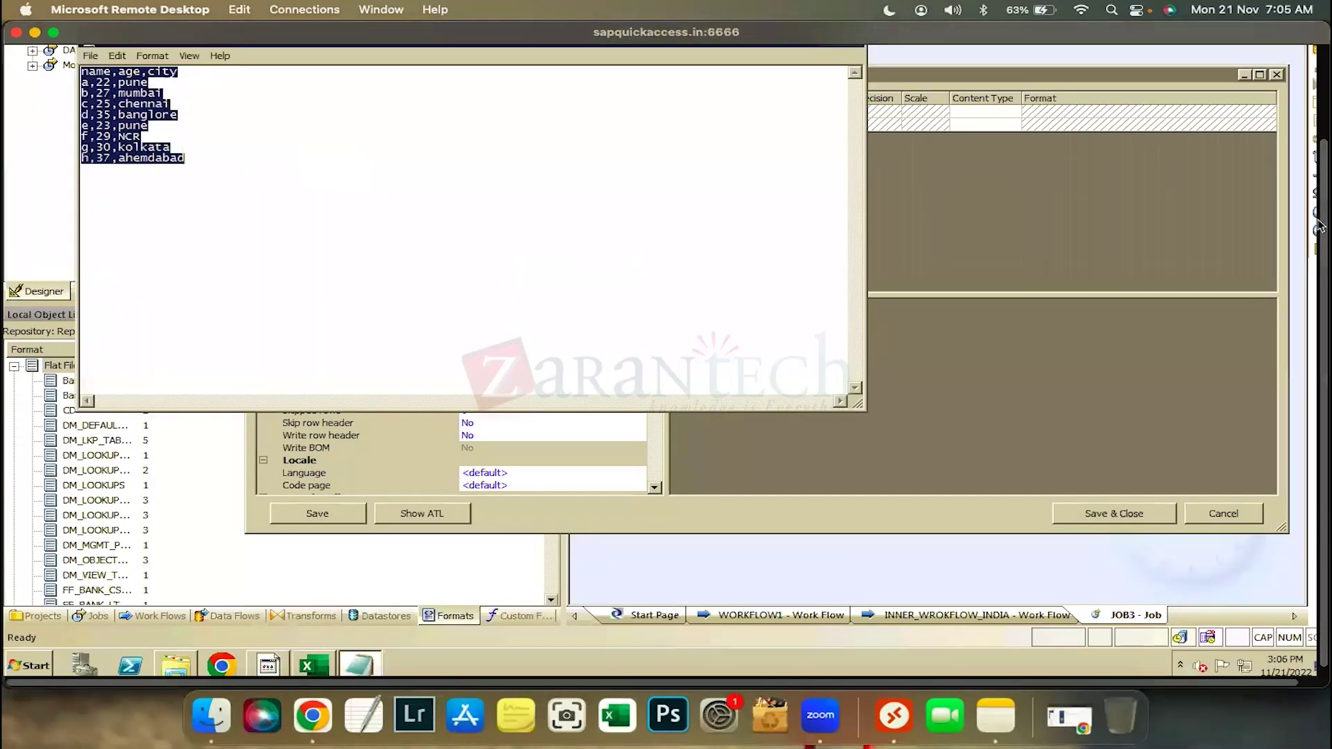
left_click(289, 219)
scroll(289, 220, "up", 4)
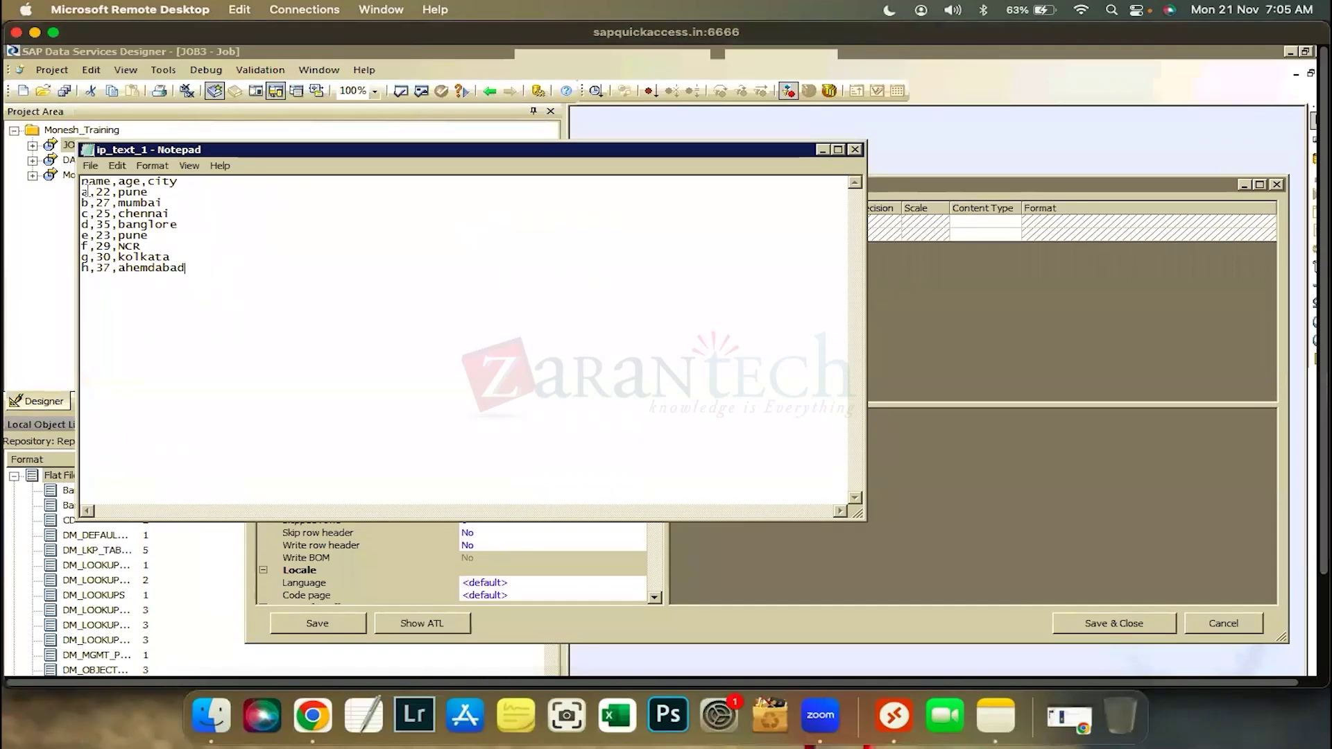
key("ctrl+a")
left_click(300, 234)
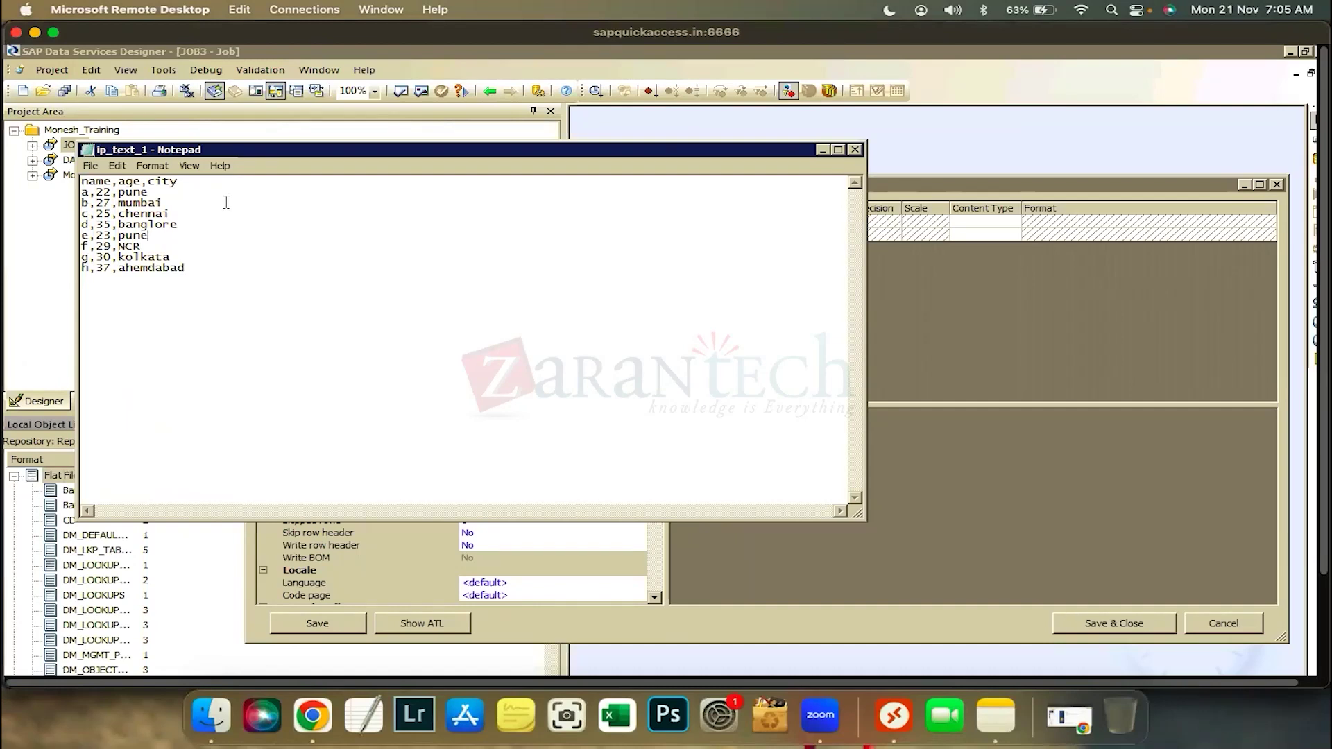
key("ctrl+a")
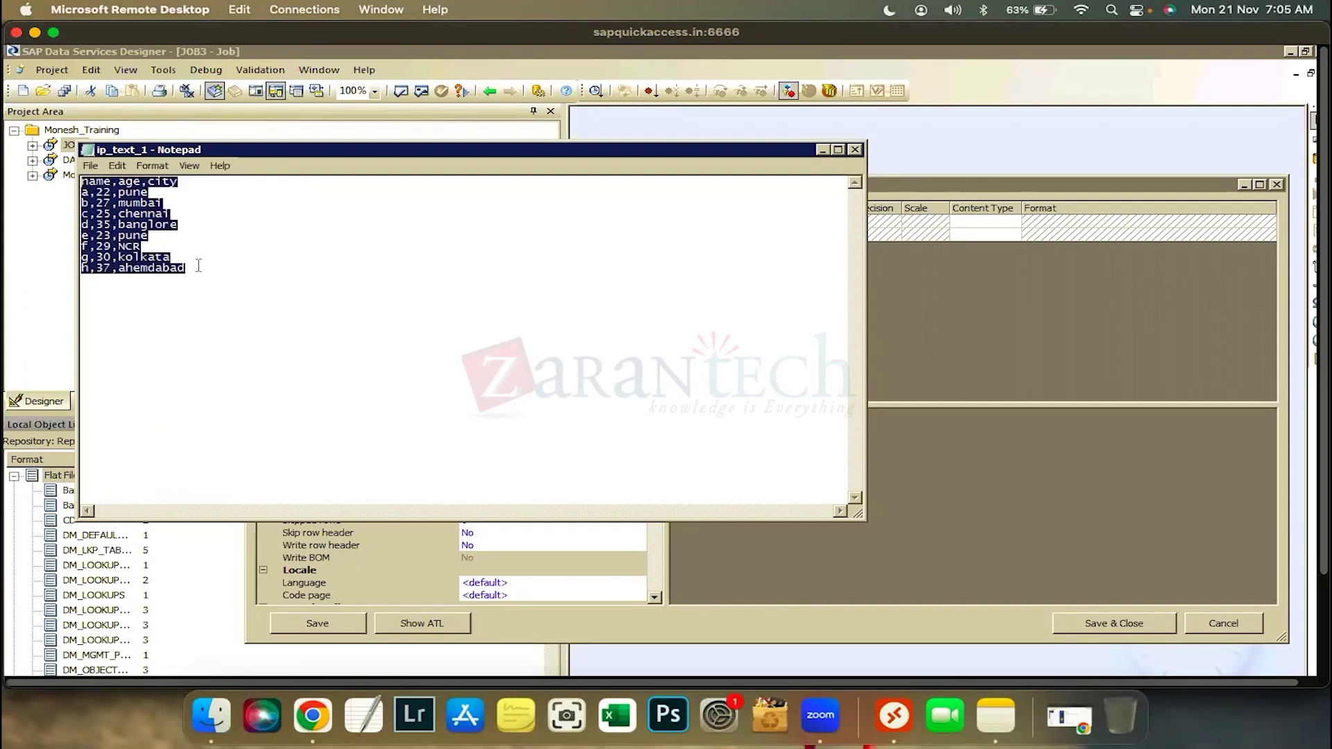
left_click(199, 266)
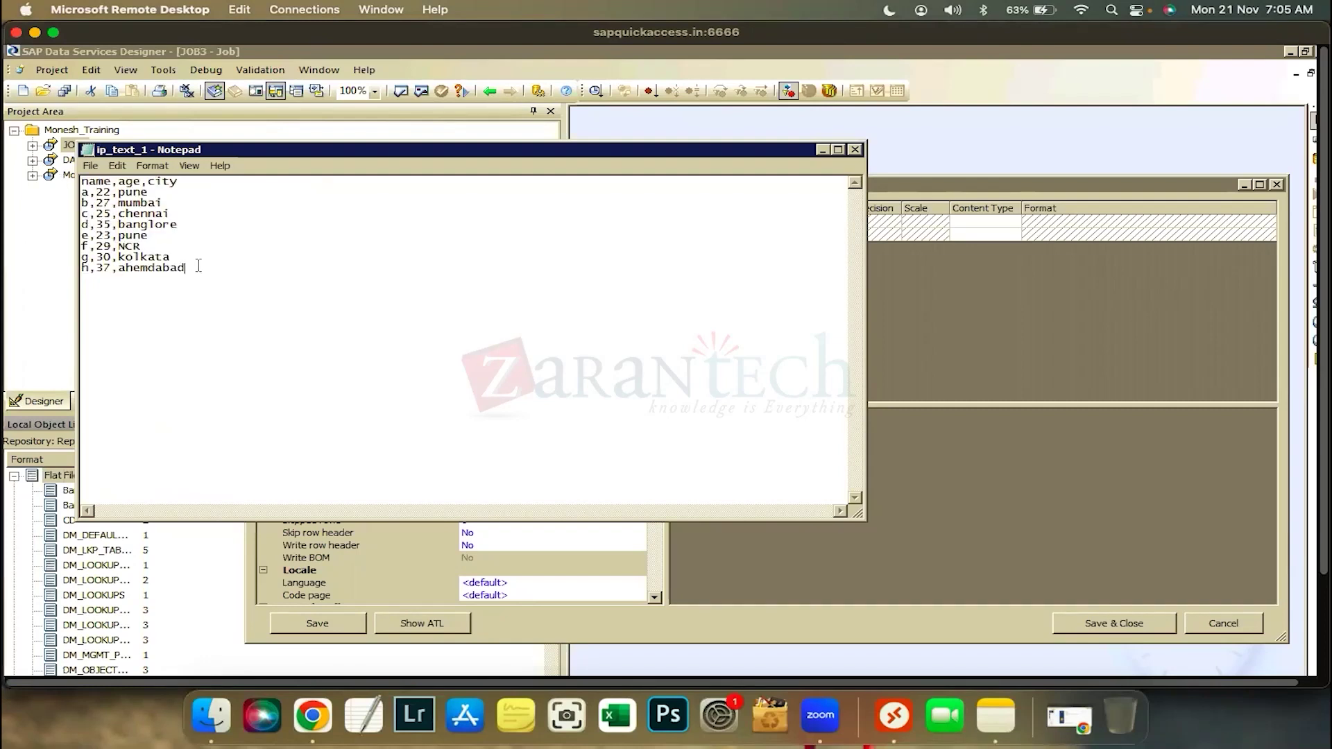
Append ",ADDRESS" to the header line of ip_text_1 and return to the File Format Editor.
left_click(209, 181)
type(",ADDRESS")
left_click(823, 151)
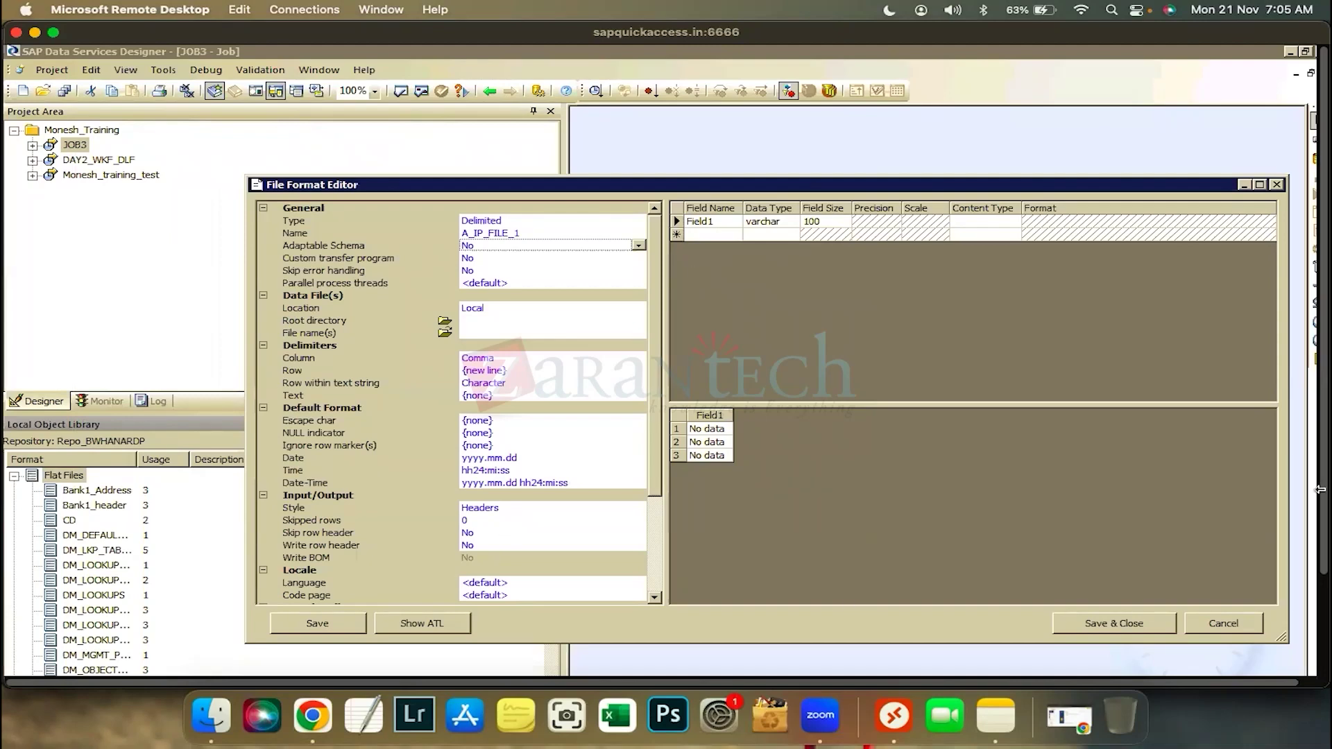
scroll(389, 663, "down", 3)
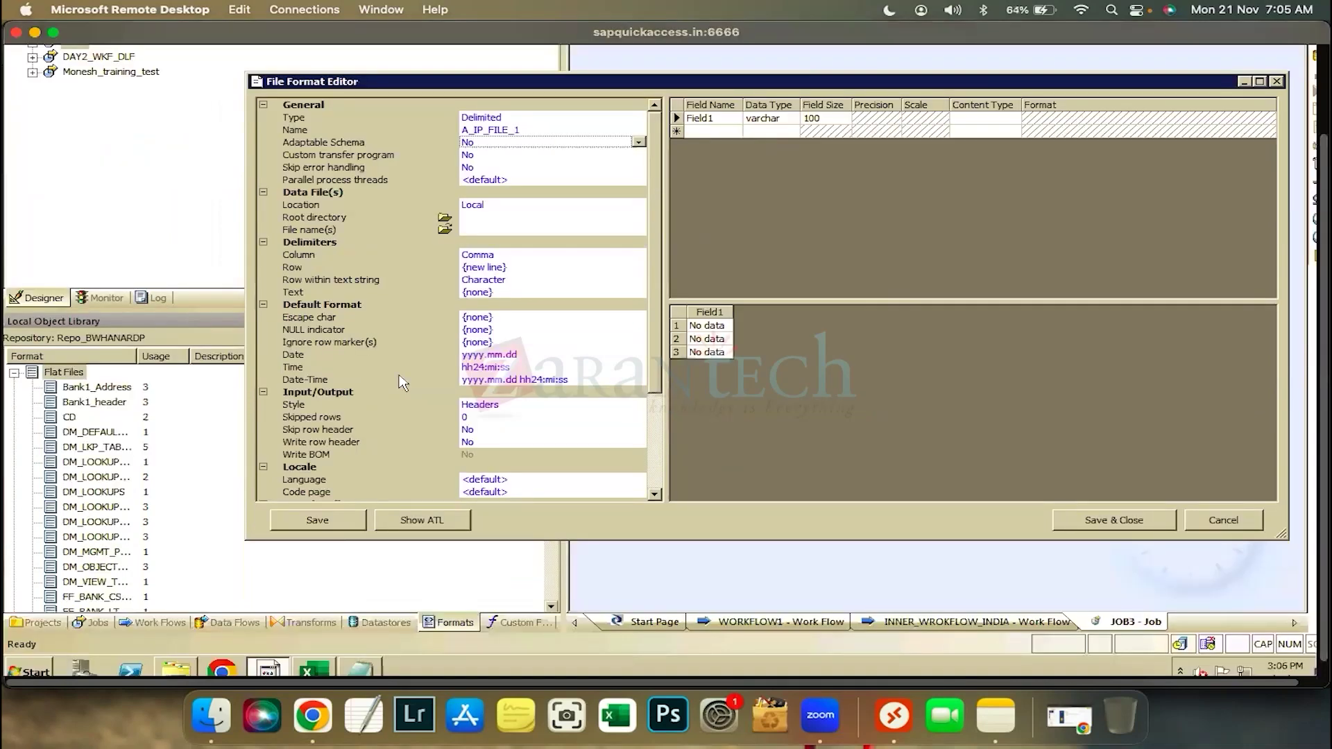
Switch to ip_text_1 in Notepad, remove ",ADDRESS" from its header line and close the file without saving.
key("alt+Tab")
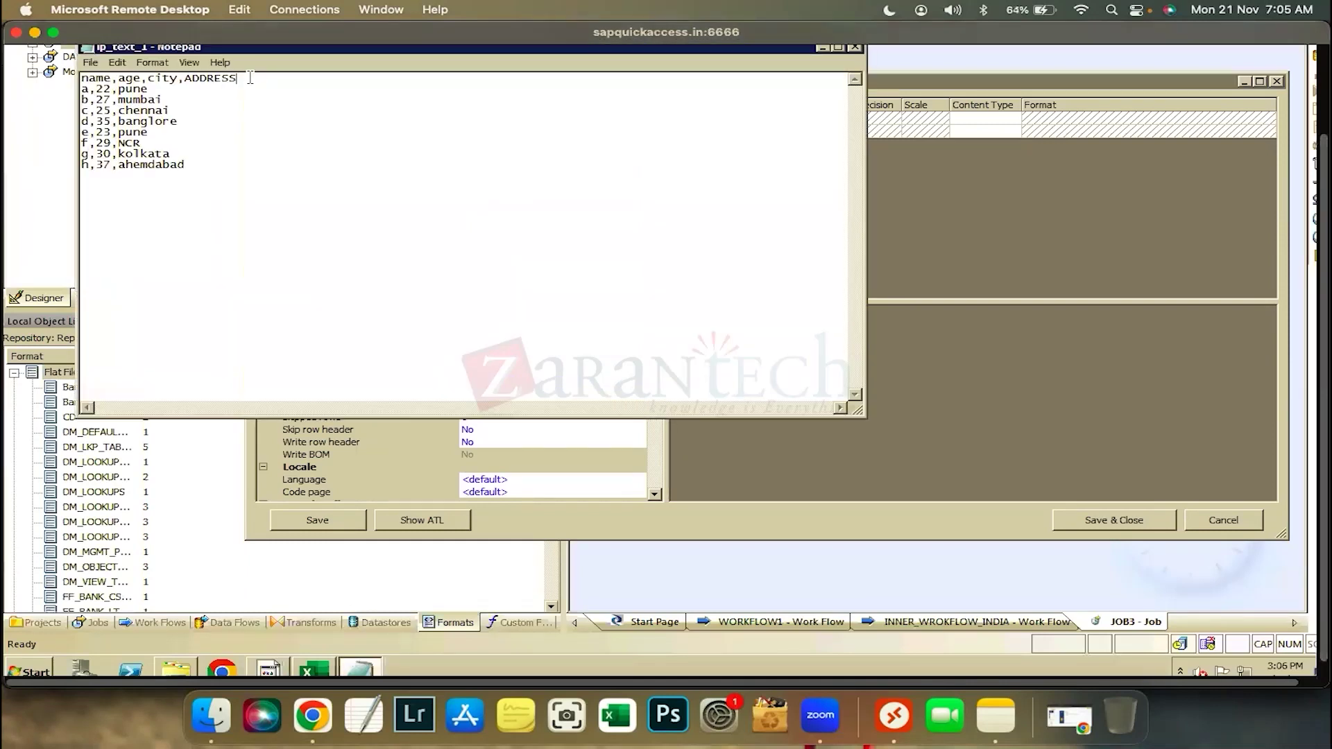
double_click(182, 78)
left_click_drag(182, 77, 178, 78)
scroll(971, 165, "up", 2)
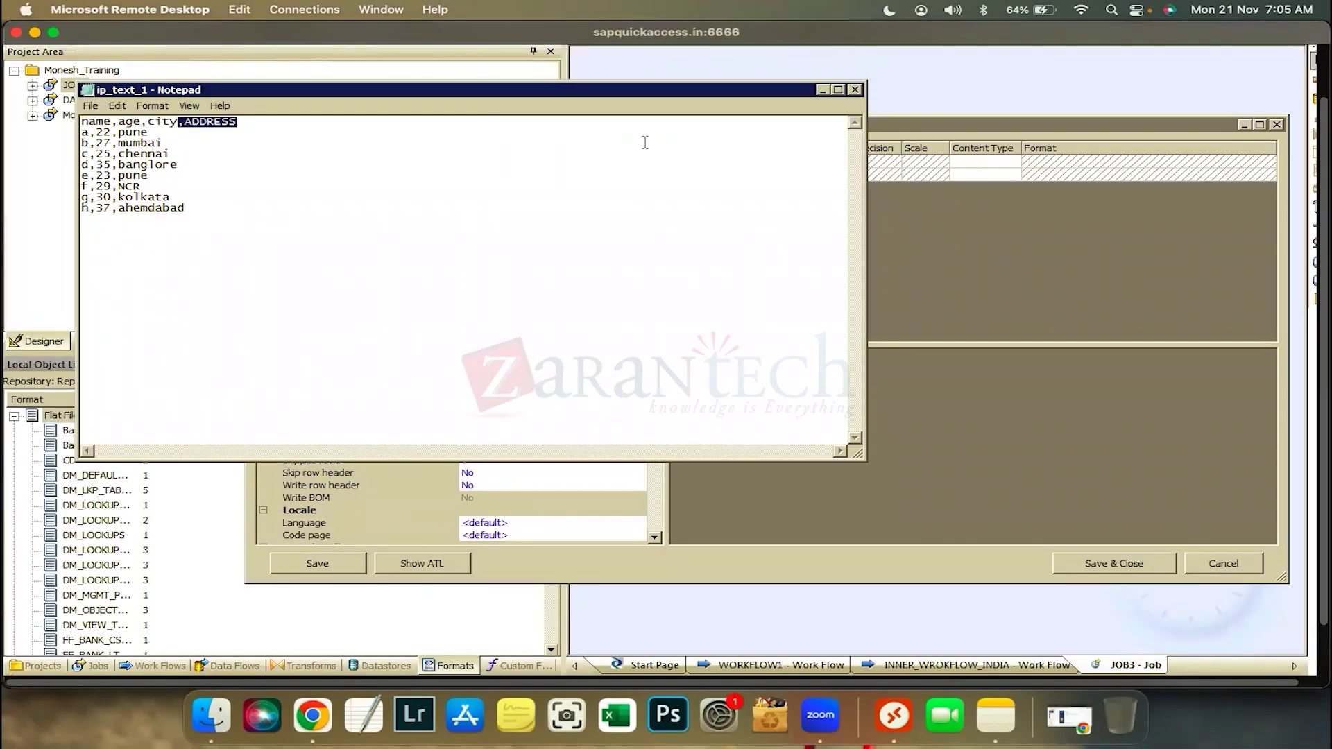
key("BackSpace")
key("alt+F4")
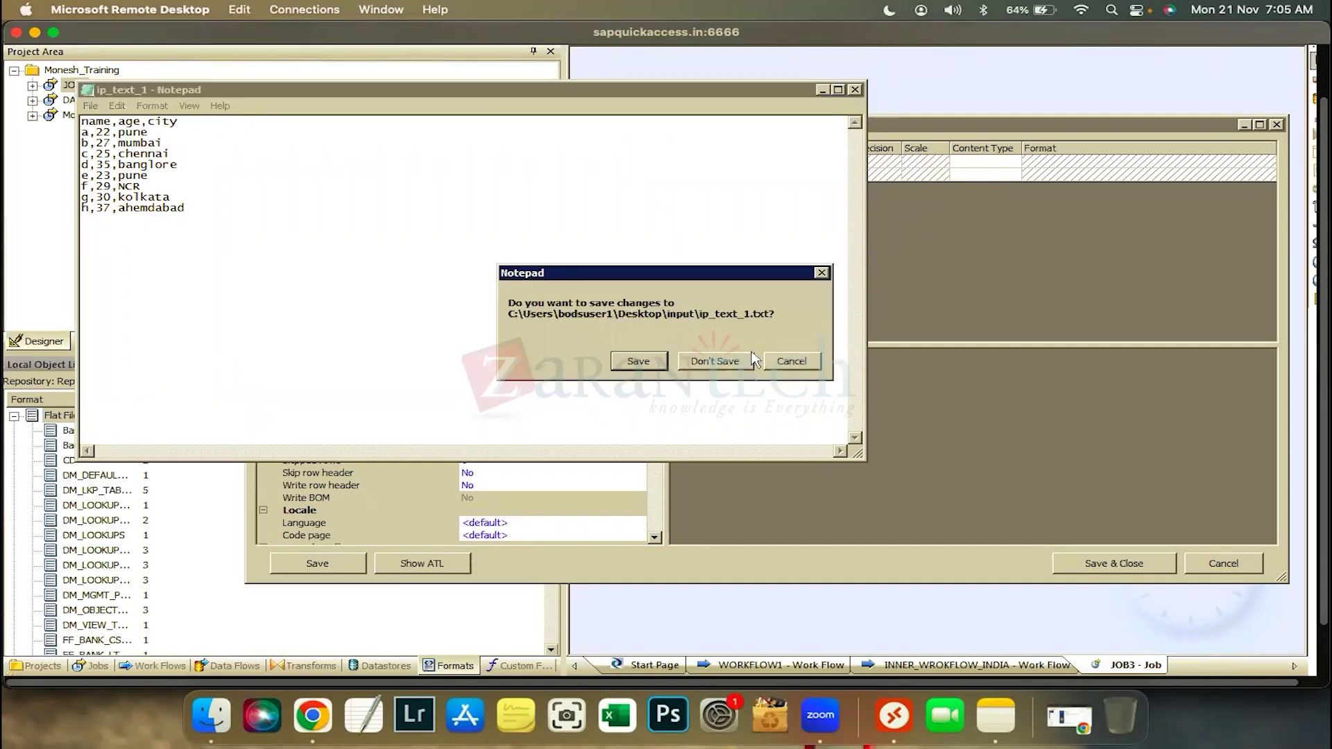
left_click(752, 359)
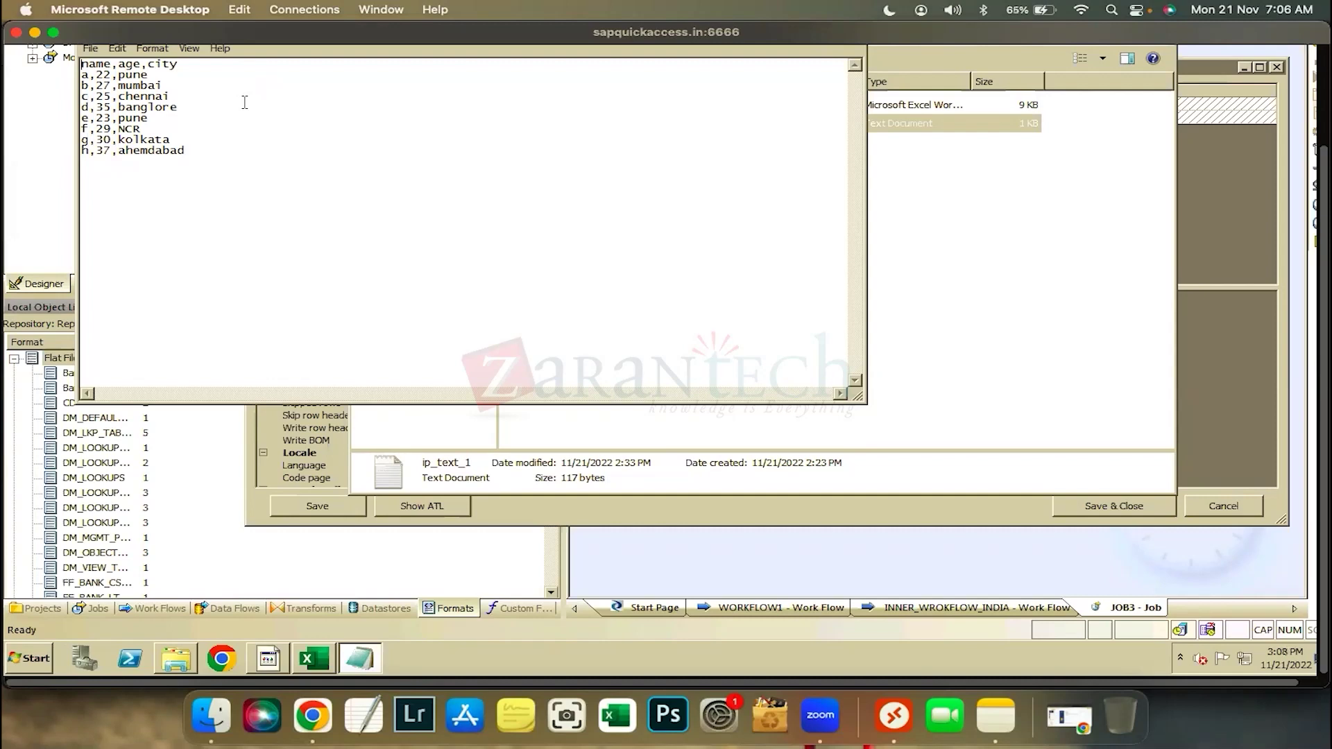
Examine the header line of ip_text_1 and its folder, and return to the File Format Editor.
left_click_drag(81, 74, 42, 63)
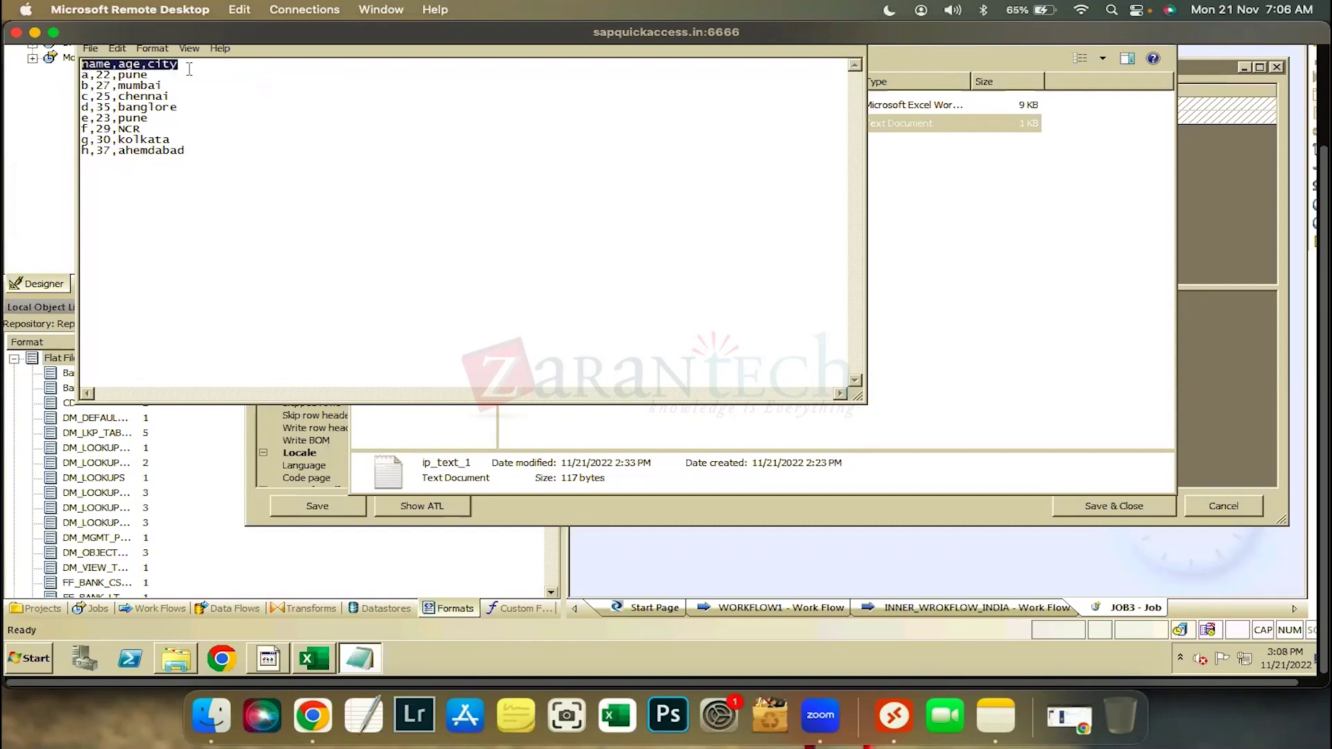
left_click(216, 75)
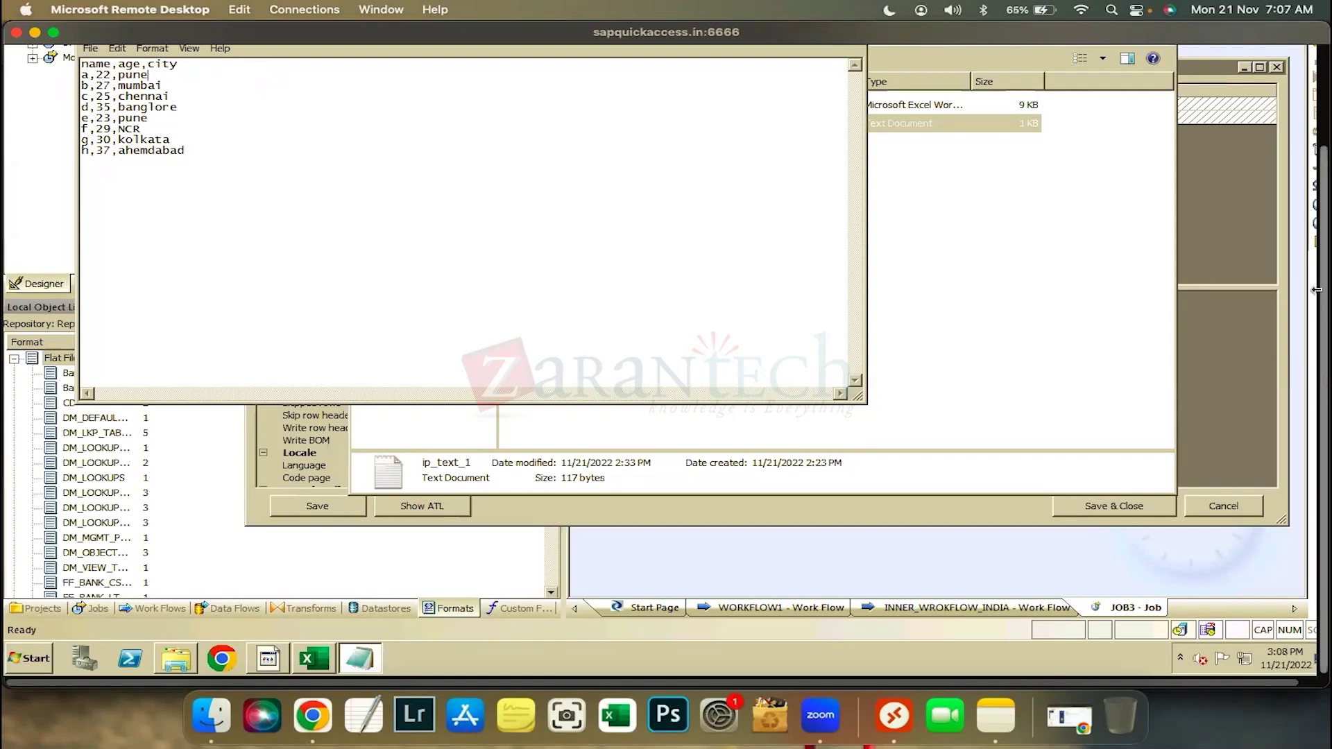
left_click(937, 175)
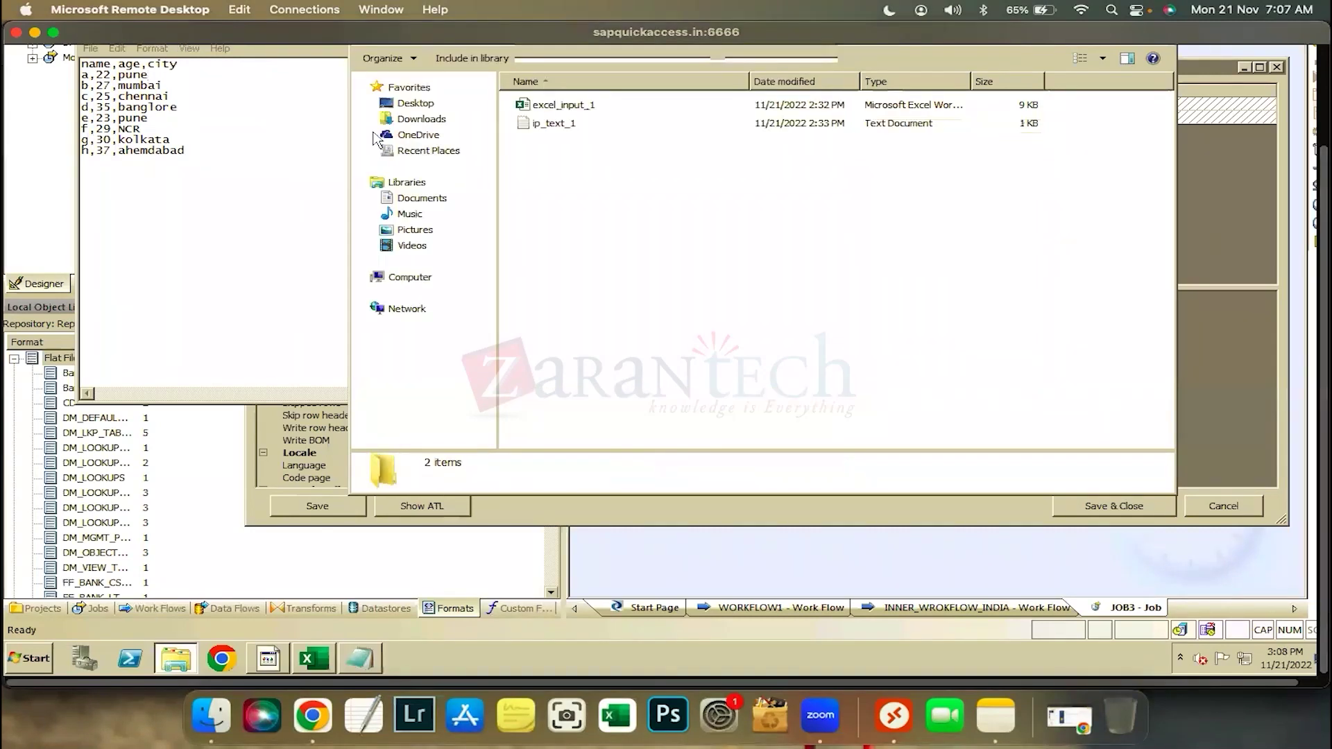
key("alt+Tab")
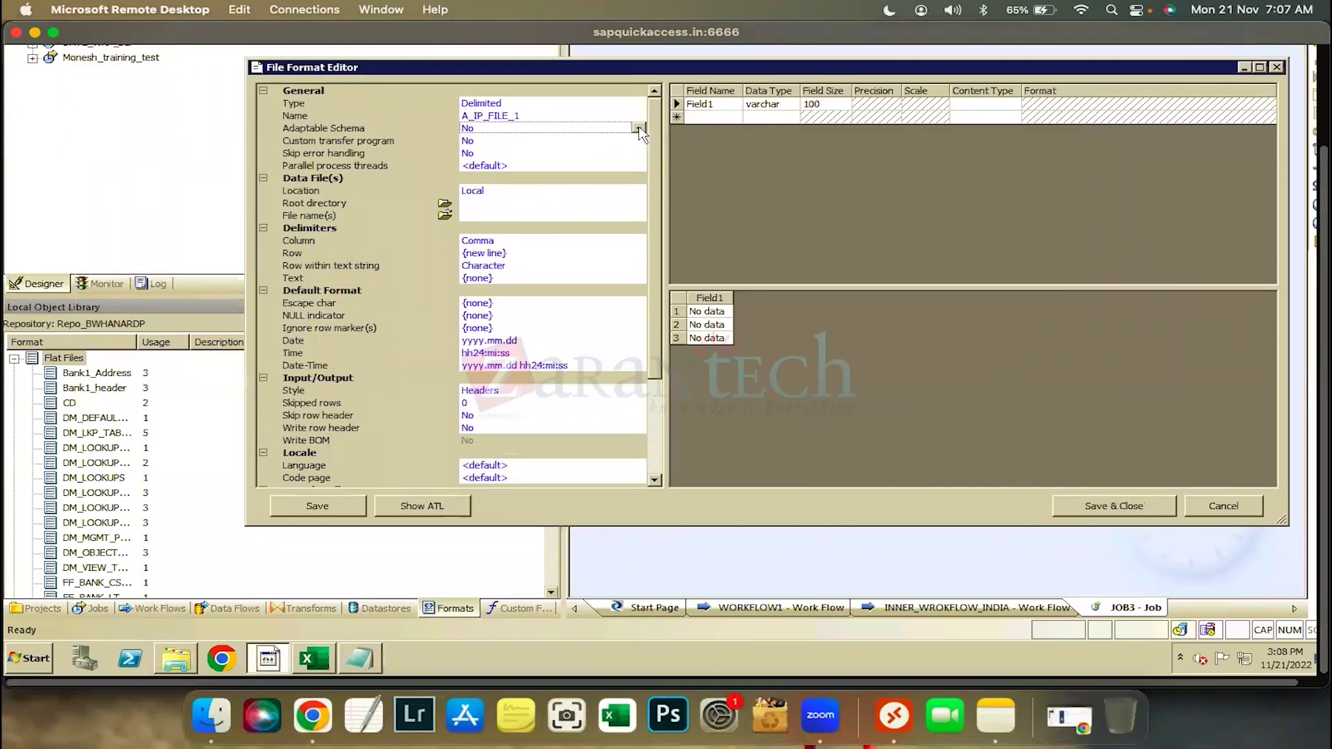
Set Adaptable Schema to Yes and review the data file Location options, keeping Local.
key("alt+Down")
left_click(495, 200)
left_click(596, 194)
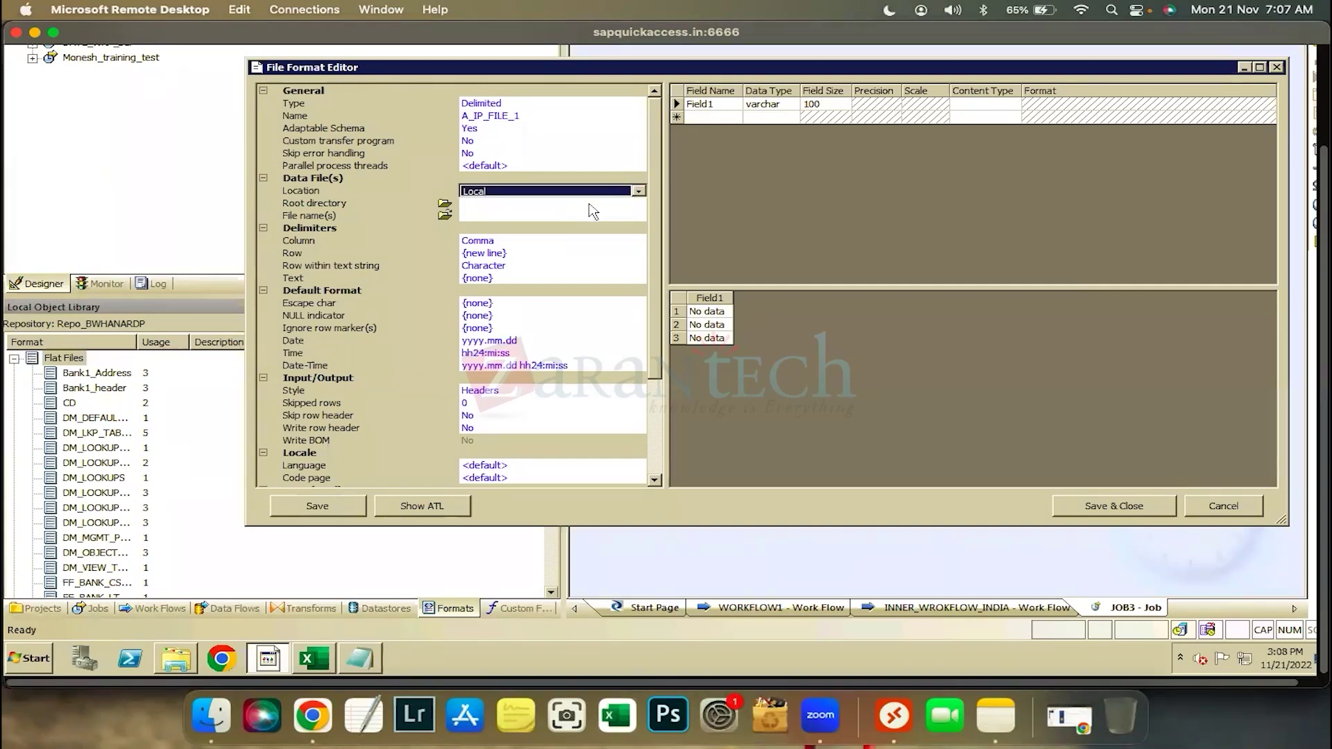
left_click(639, 191)
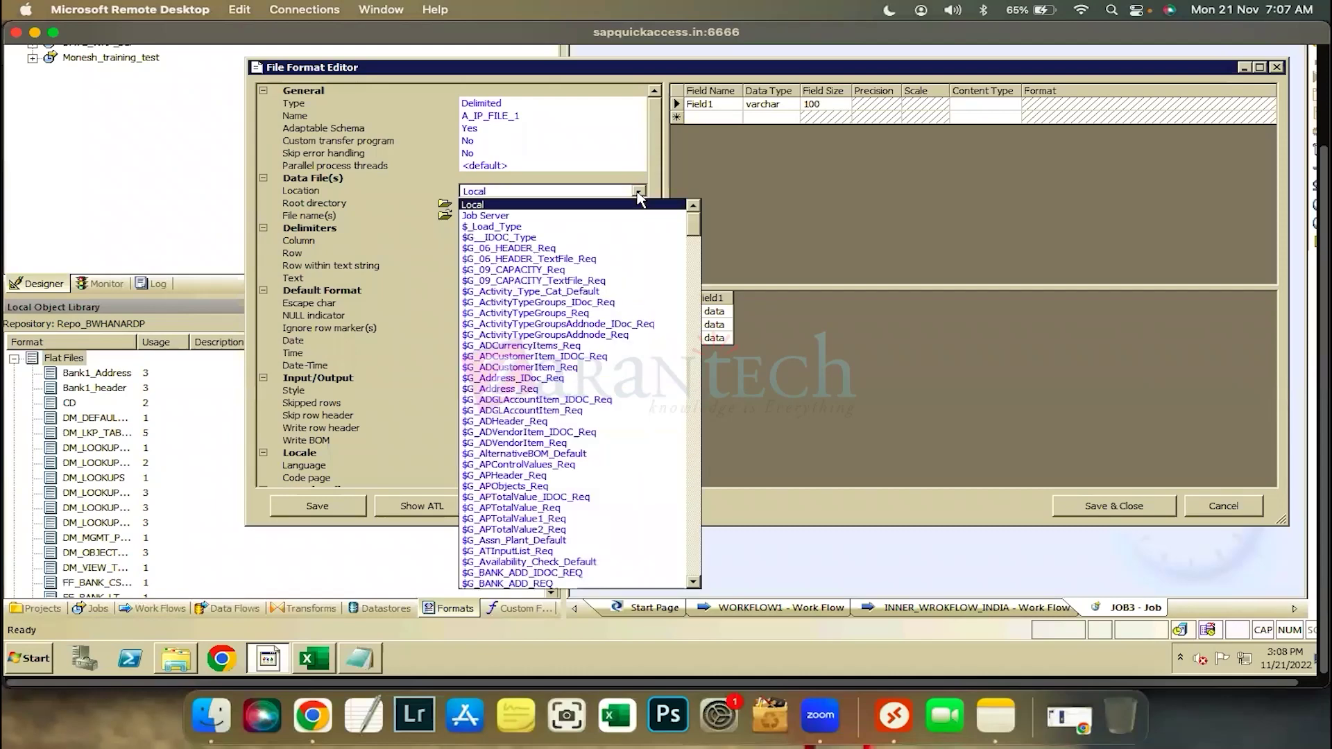
left_click(454, 170)
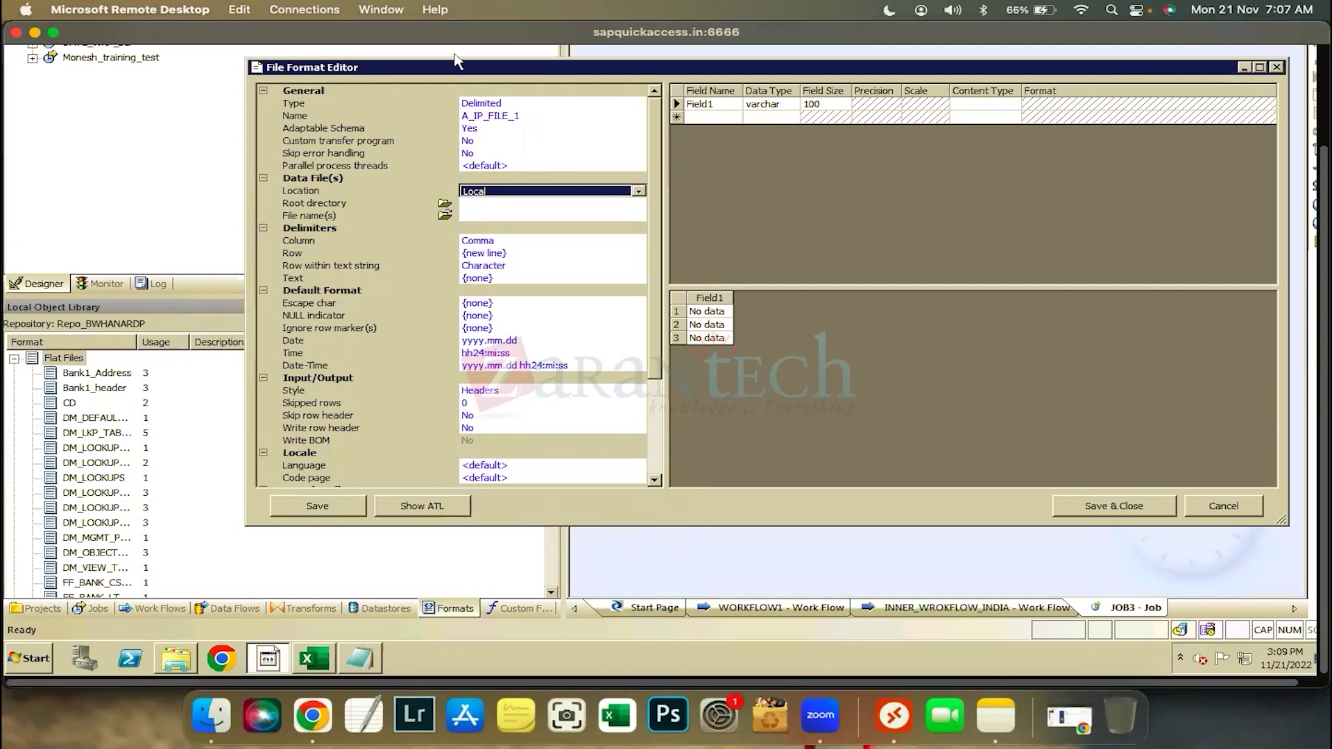
Set the root directory of the data file to the input folder on the Desktop.
left_click(459, 204)
left_click(446, 205)
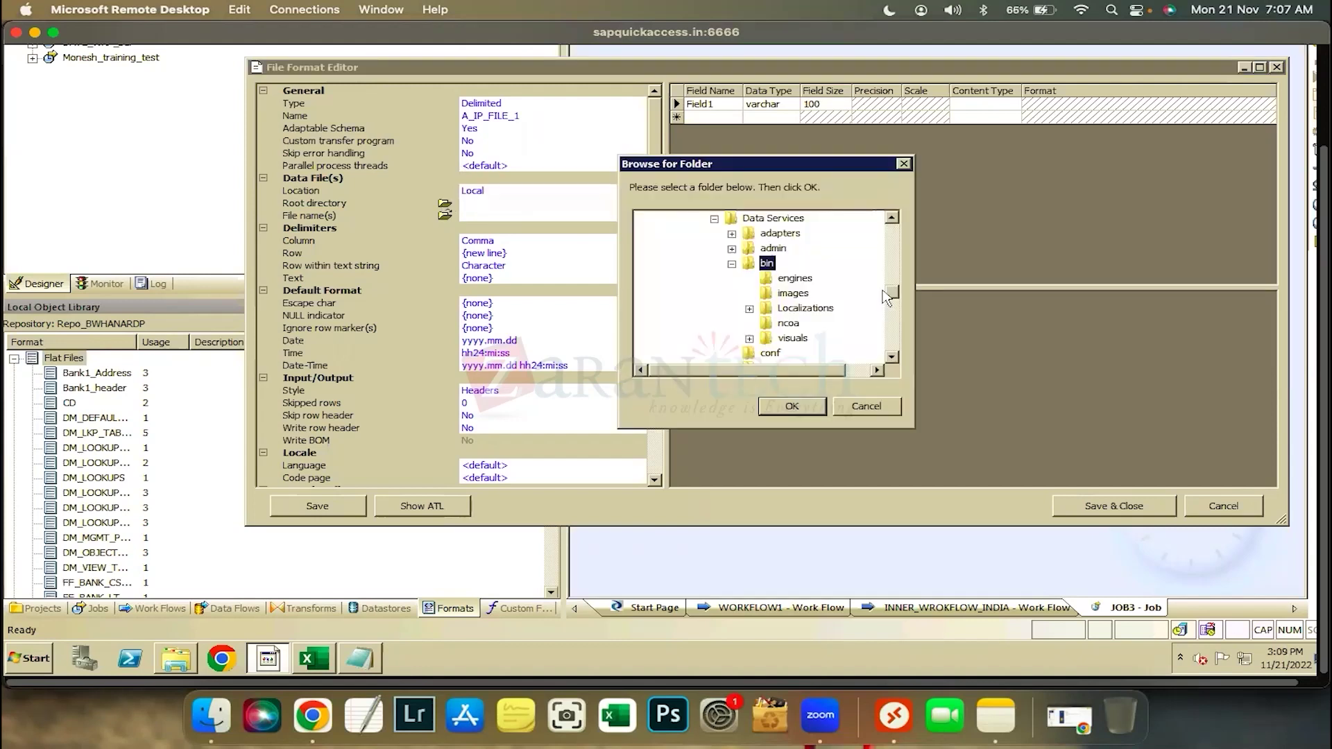
scroll(647, 267, "up", 10)
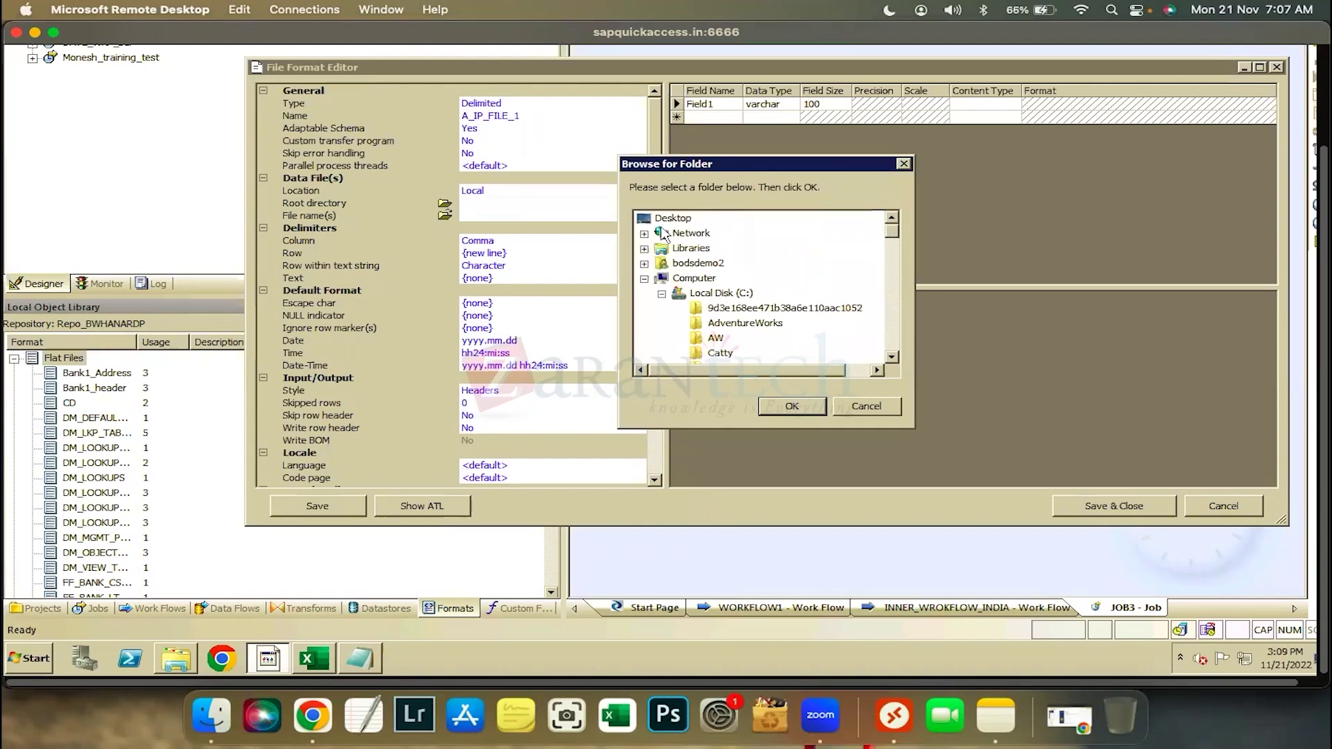
left_click(792, 406)
left_click(444, 215)
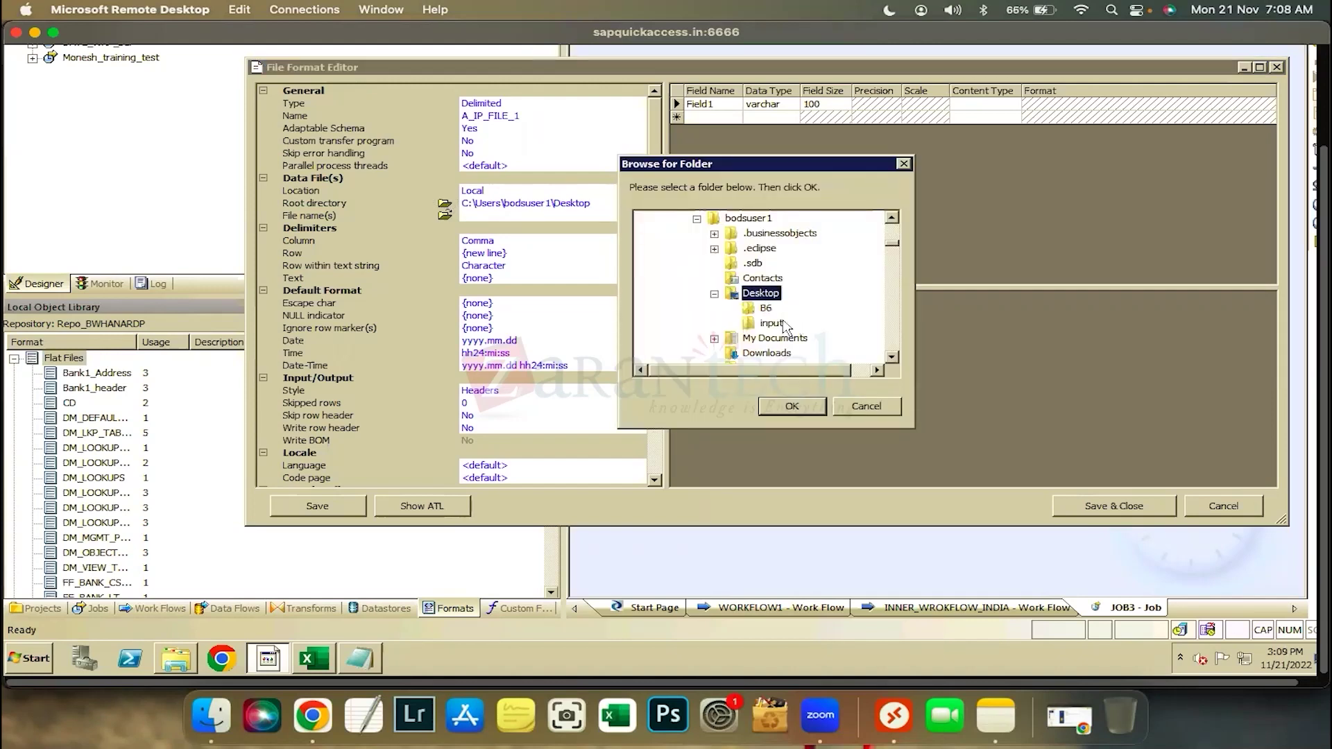
left_click(778, 323)
left_click(816, 408)
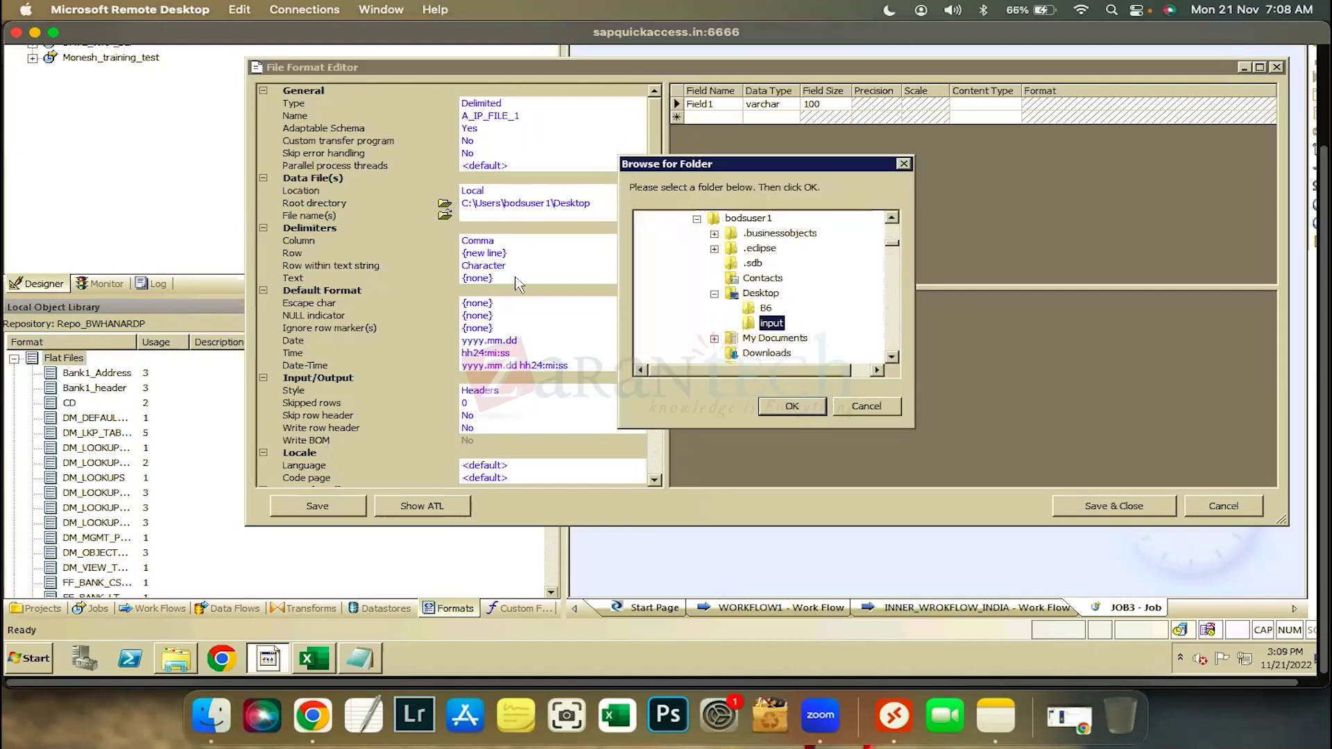
Choose ip_text_1.txt as the data file and overwrite the current schema with the file's schema.
left_click(444, 216)
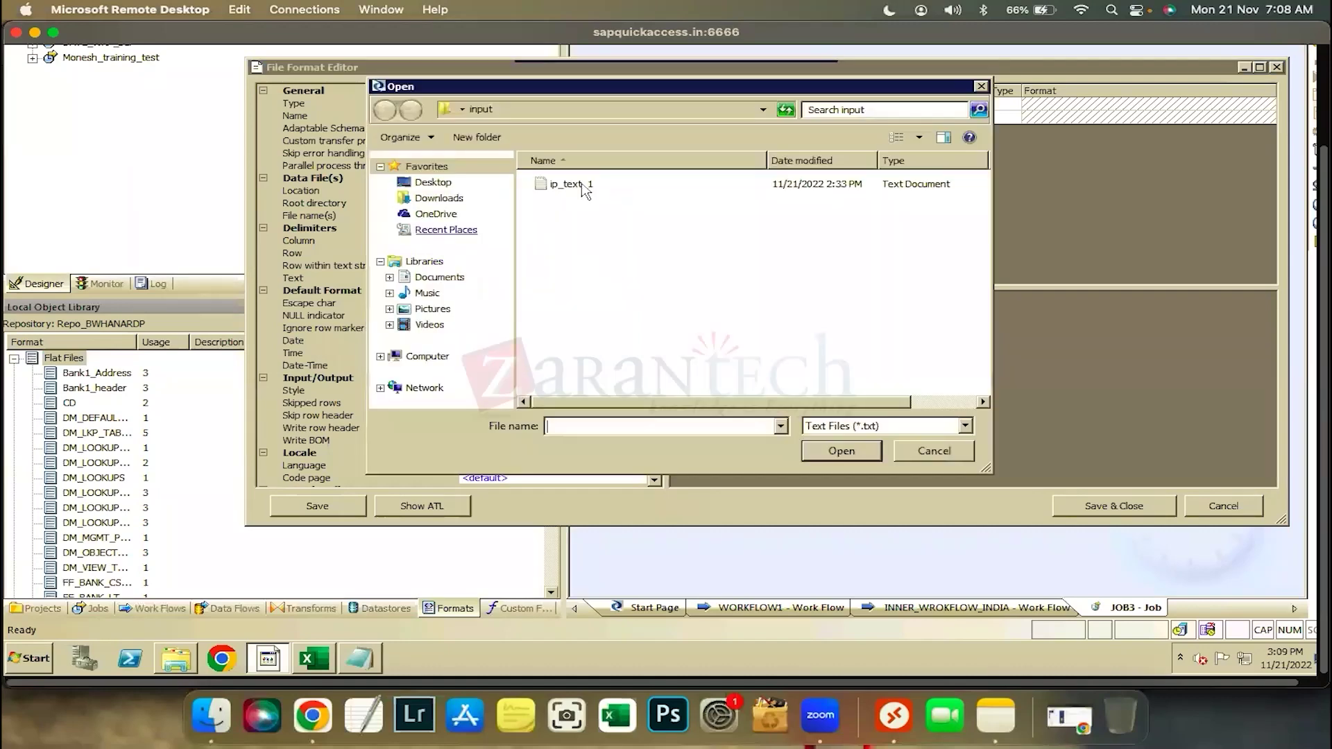
left_click(571, 184)
left_click(842, 450)
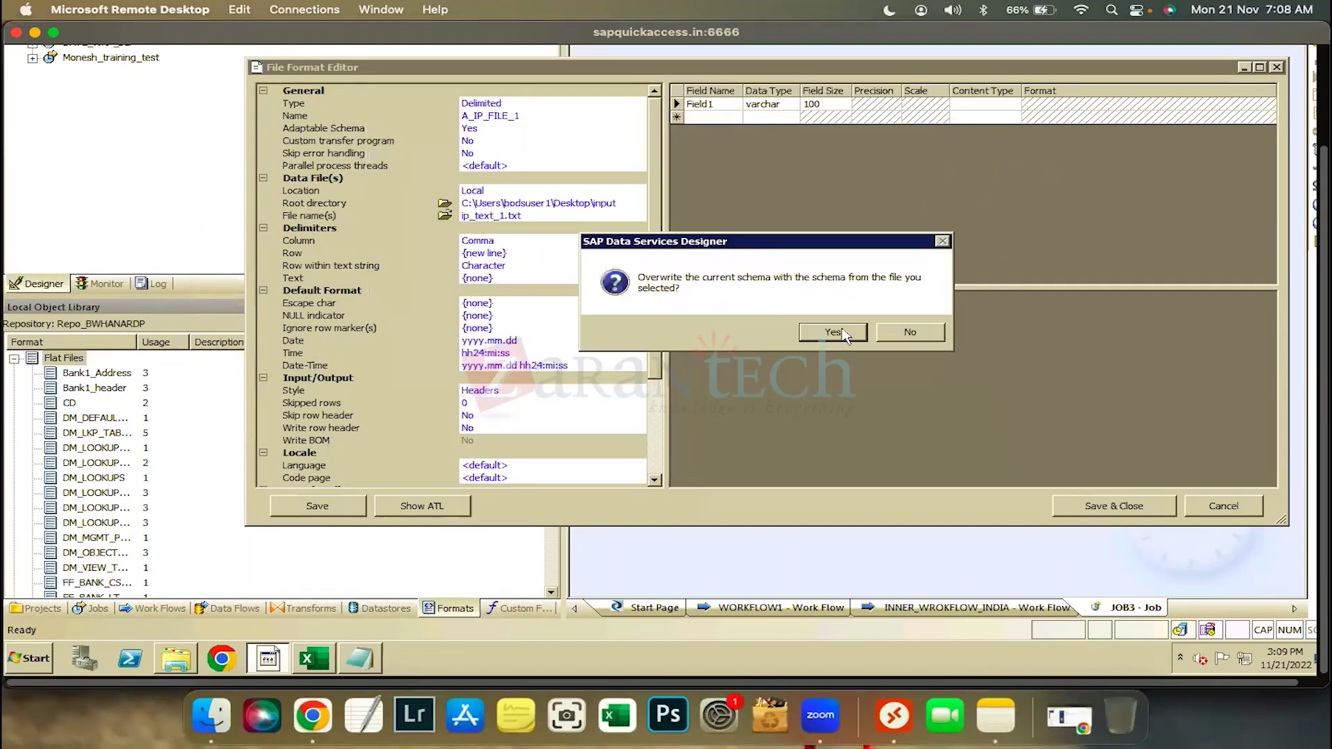
left_click(838, 335)
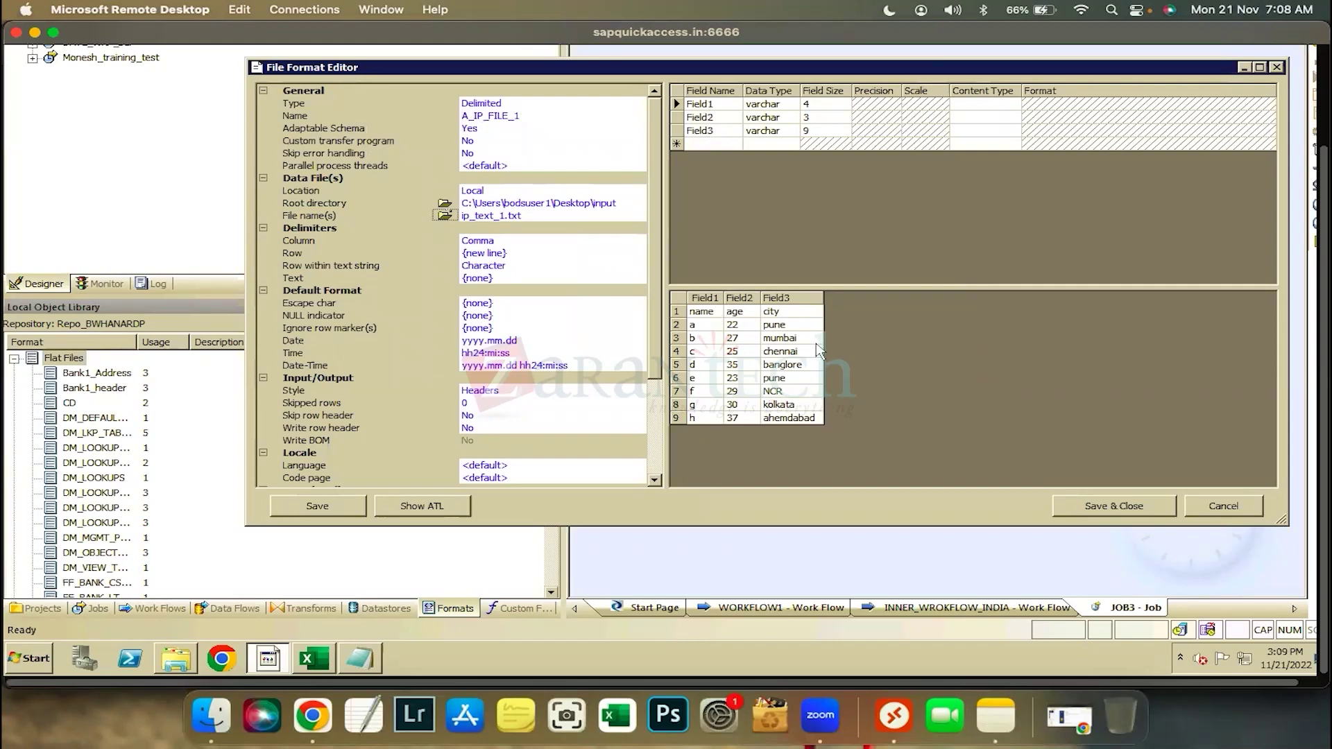
Rename the three schema fields as NAME, AGE and CITY.
left_click_drag(472, 78, 372, 104)
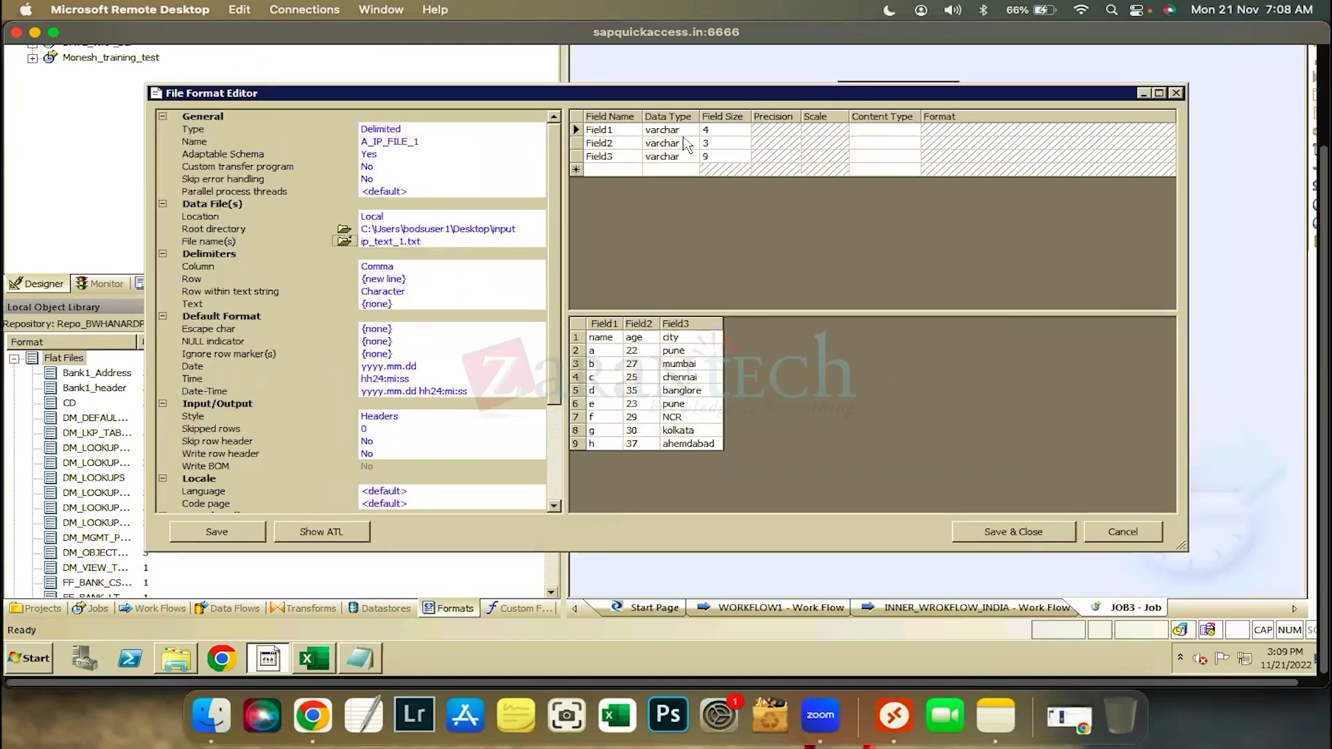
left_click(614, 130)
key("Escape")
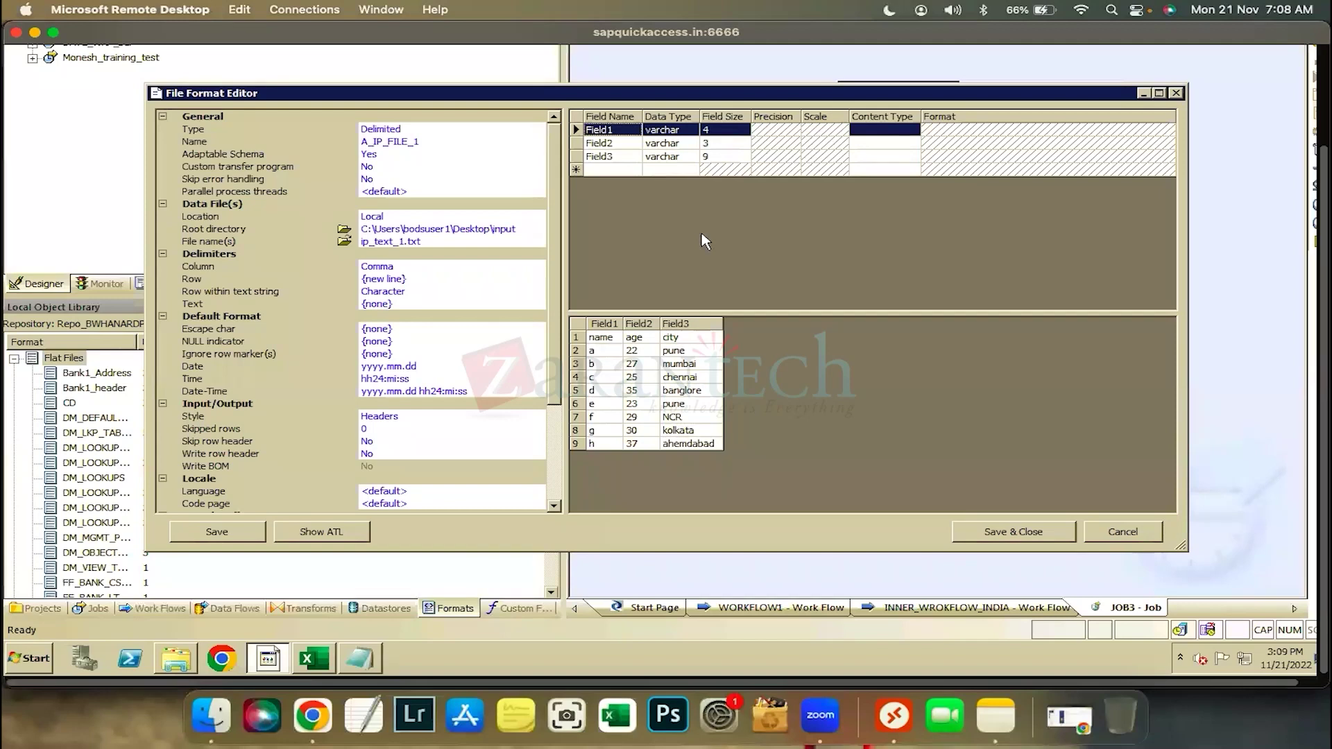
left_click(626, 130)
key("shift+Home")
type("NAME")
left_click(602, 143)
key("shift+Home")
type("AGE")
left_click(621, 157)
key("shift+Home")
type("CITY")
key("Return")
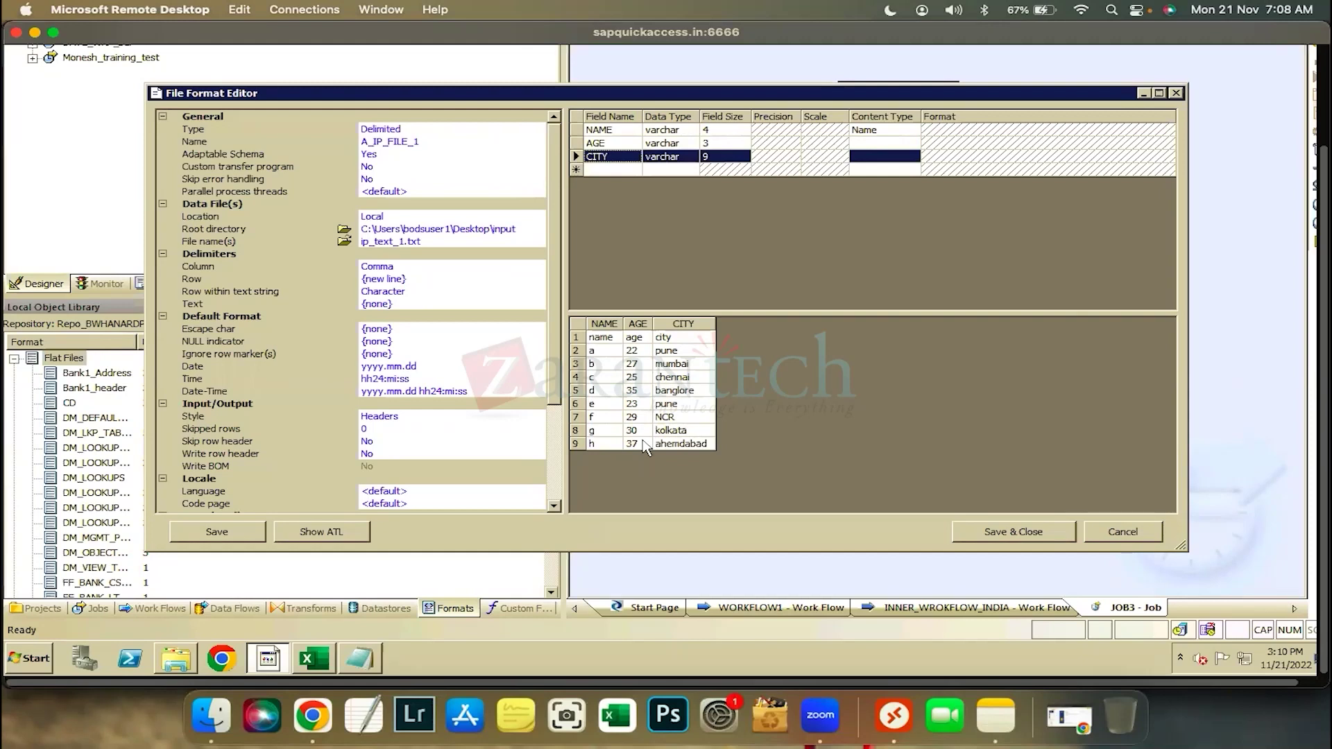
Change the data type of the AGE field to int and keep CITY as varchar.
left_click(691, 147)
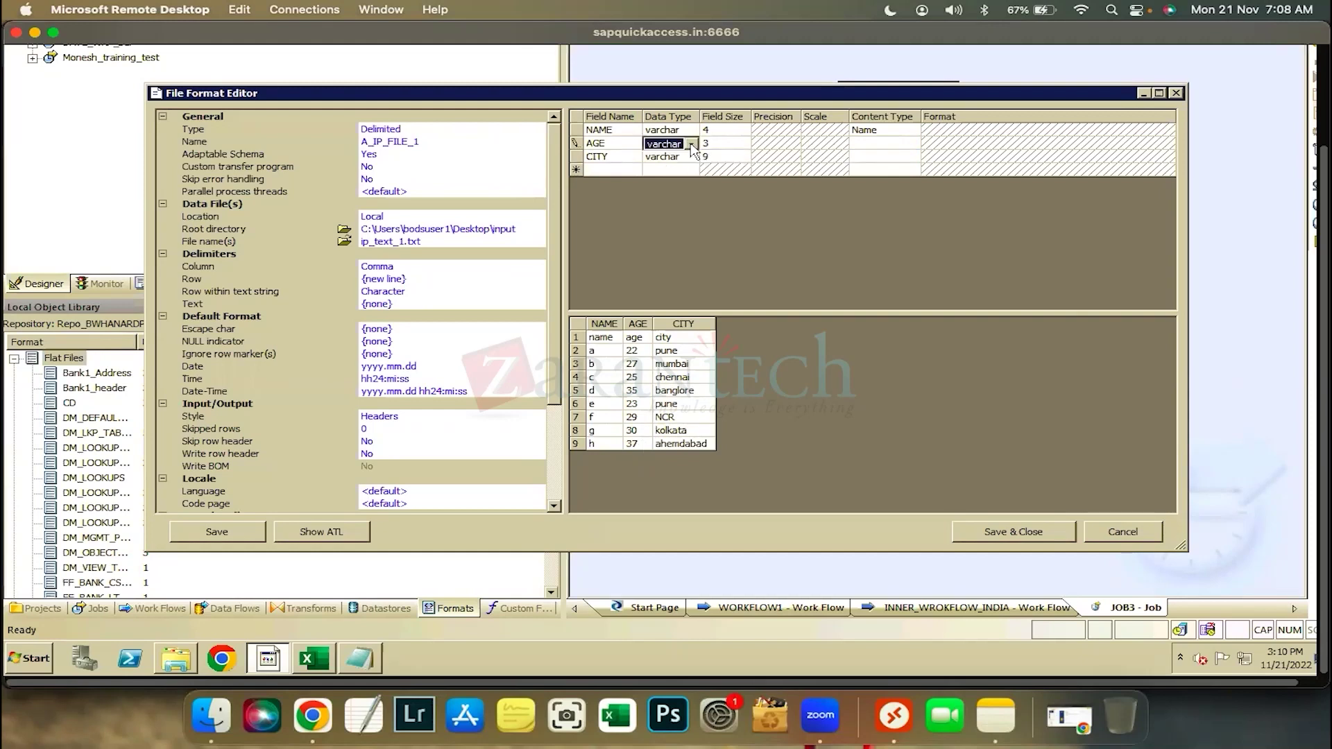
left_click(691, 145)
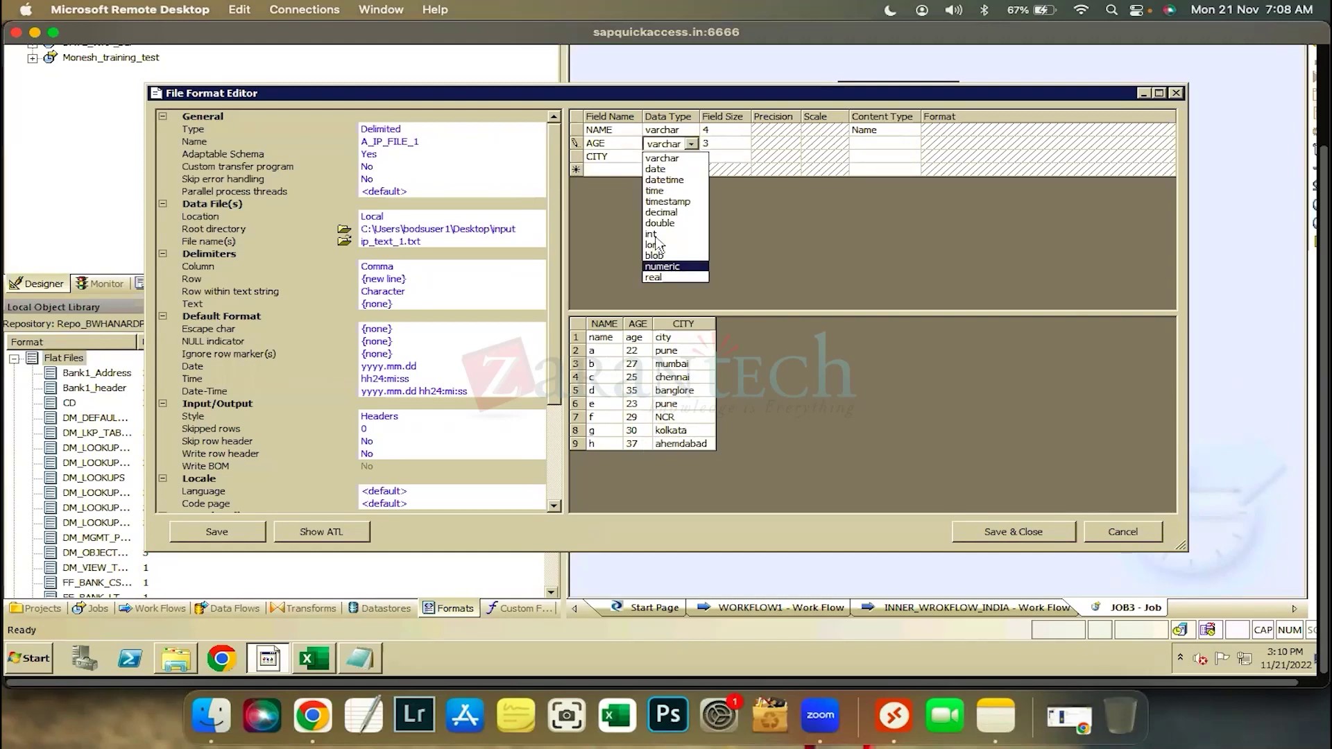
left_click(776, 182)
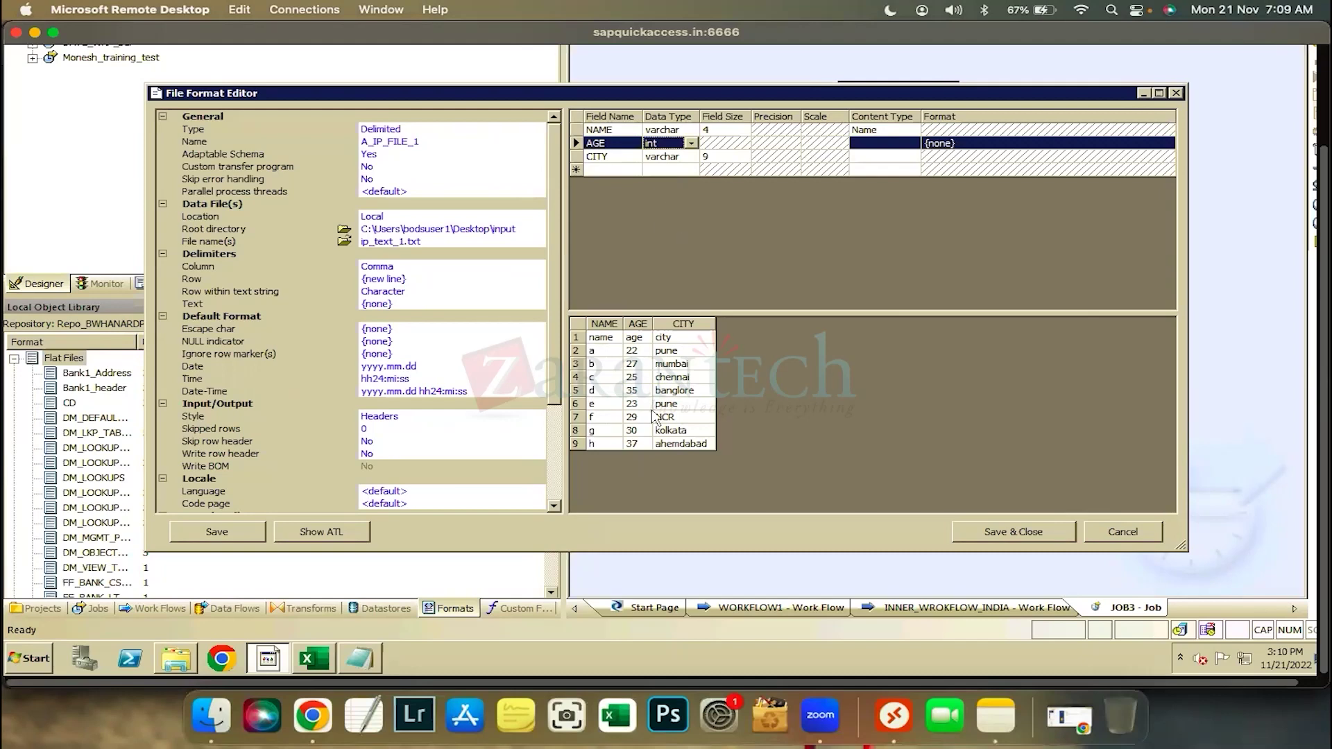
left_click(663, 157)
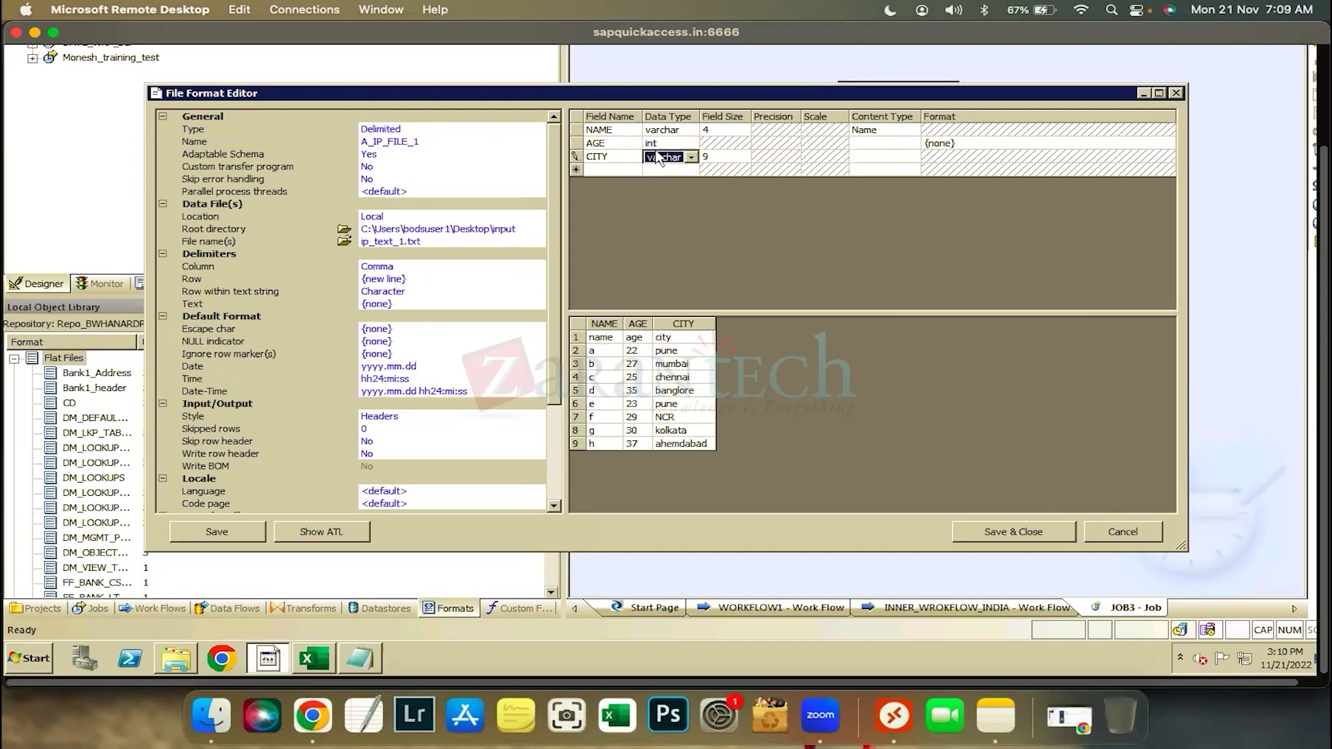
Set the field size of NAME to 50 and of CITY to 25.
left_click(720, 130)
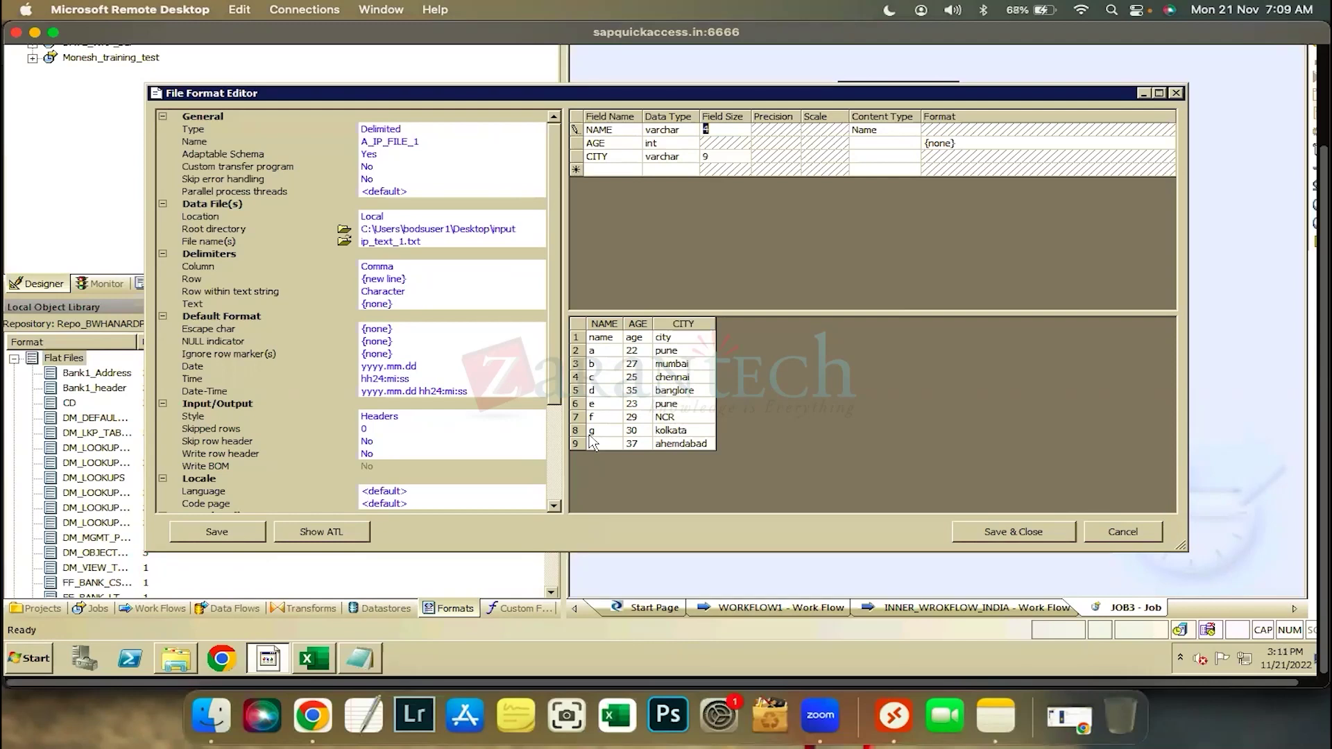
left_click(722, 129)
left_click_drag(722, 129, 668, 131)
type("50")
key("Down")
key("Down")
key("BackSpace")
key("BackSpace")
type("26")
left_click(460, 267)
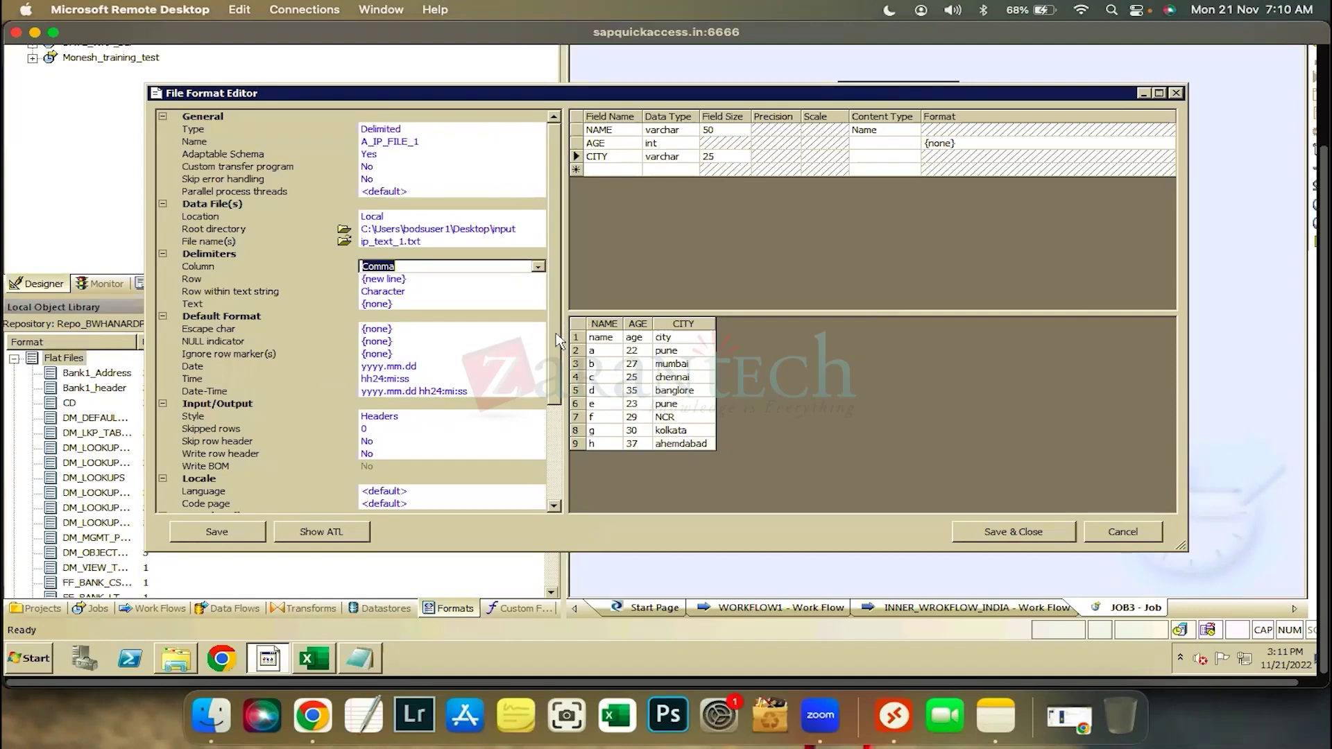
Review the row header settings and compare them with the header line of ip_text_1 in Notepad.
scroll(559, 340, "down", 1)
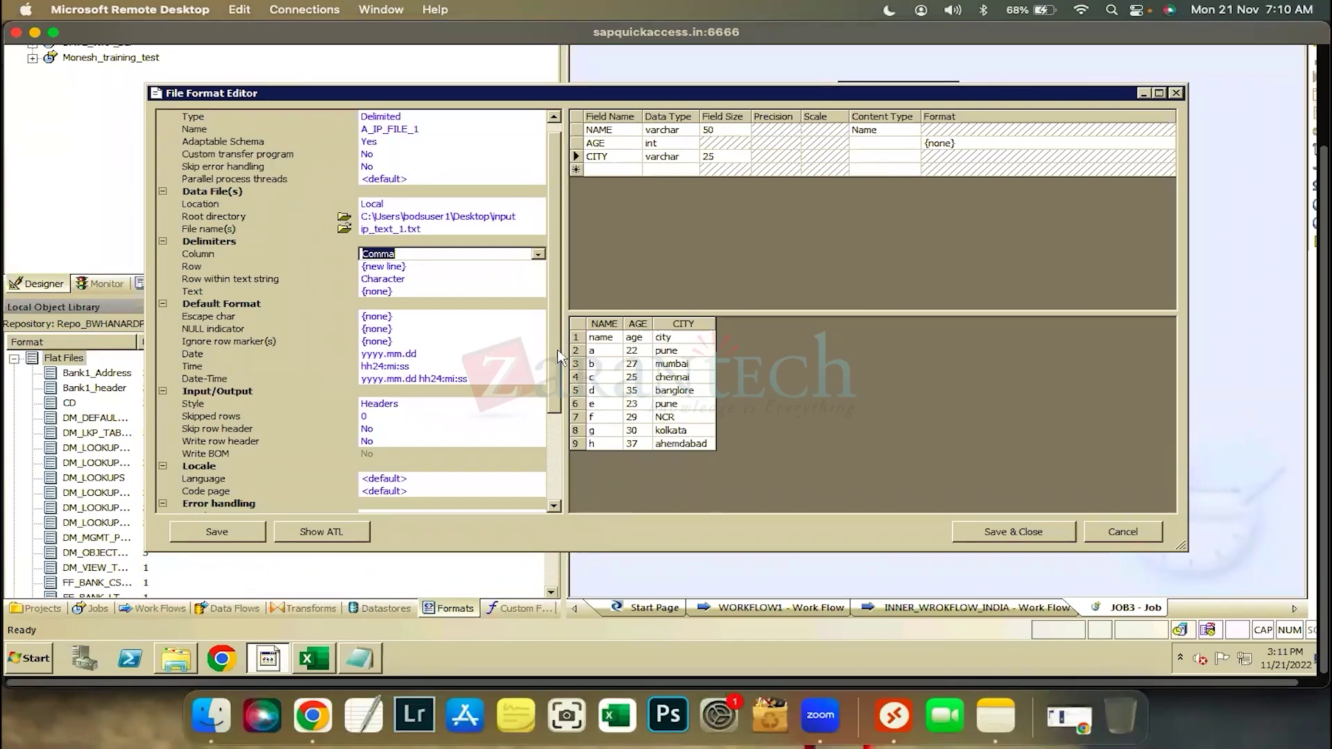
scroll(251, 429, "down", 1)
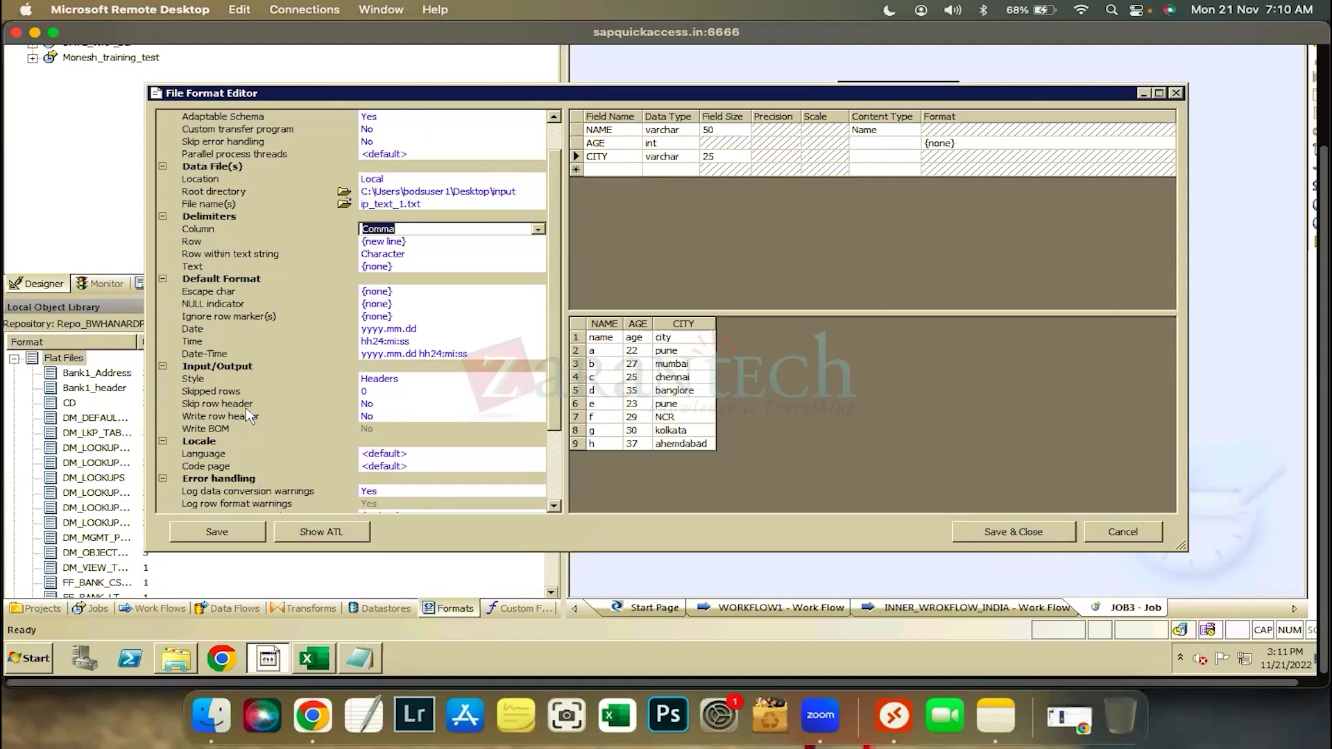
left_click(355, 660)
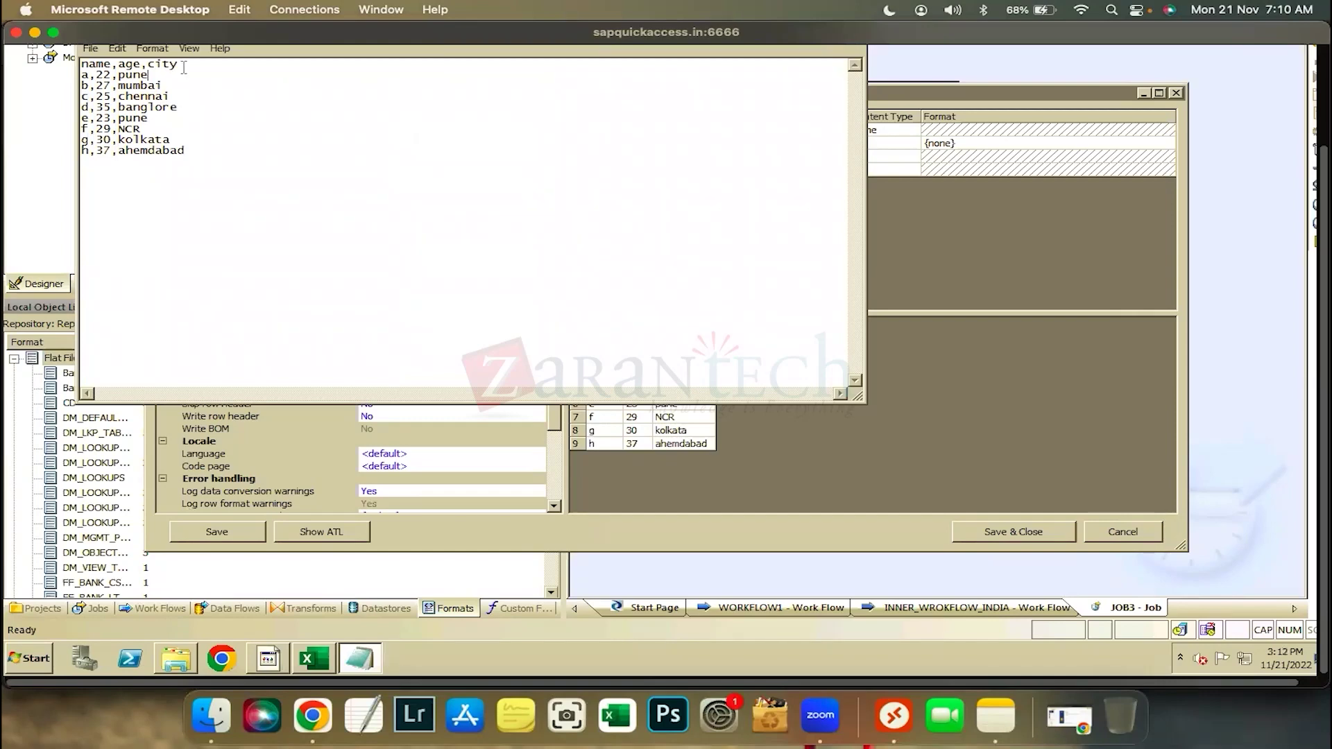
left_click_drag(179, 63, 80, 63)
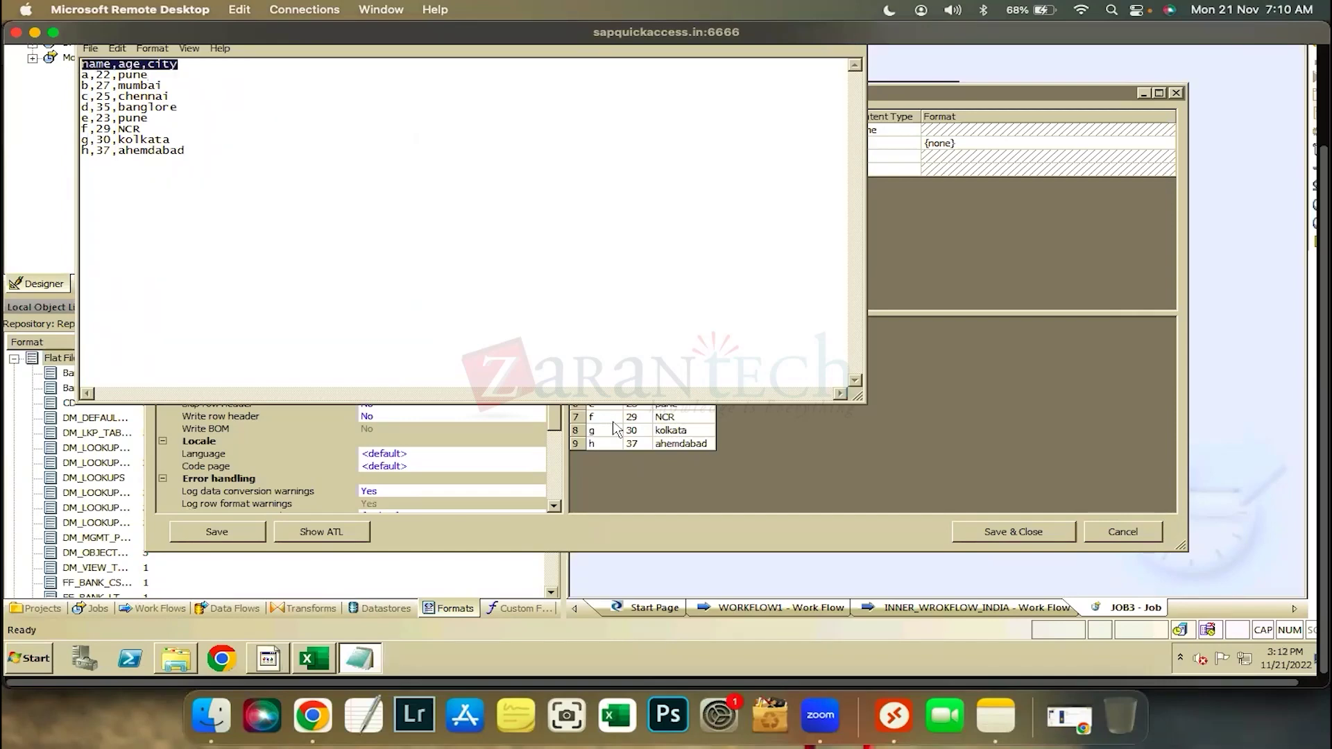
left_click(598, 464)
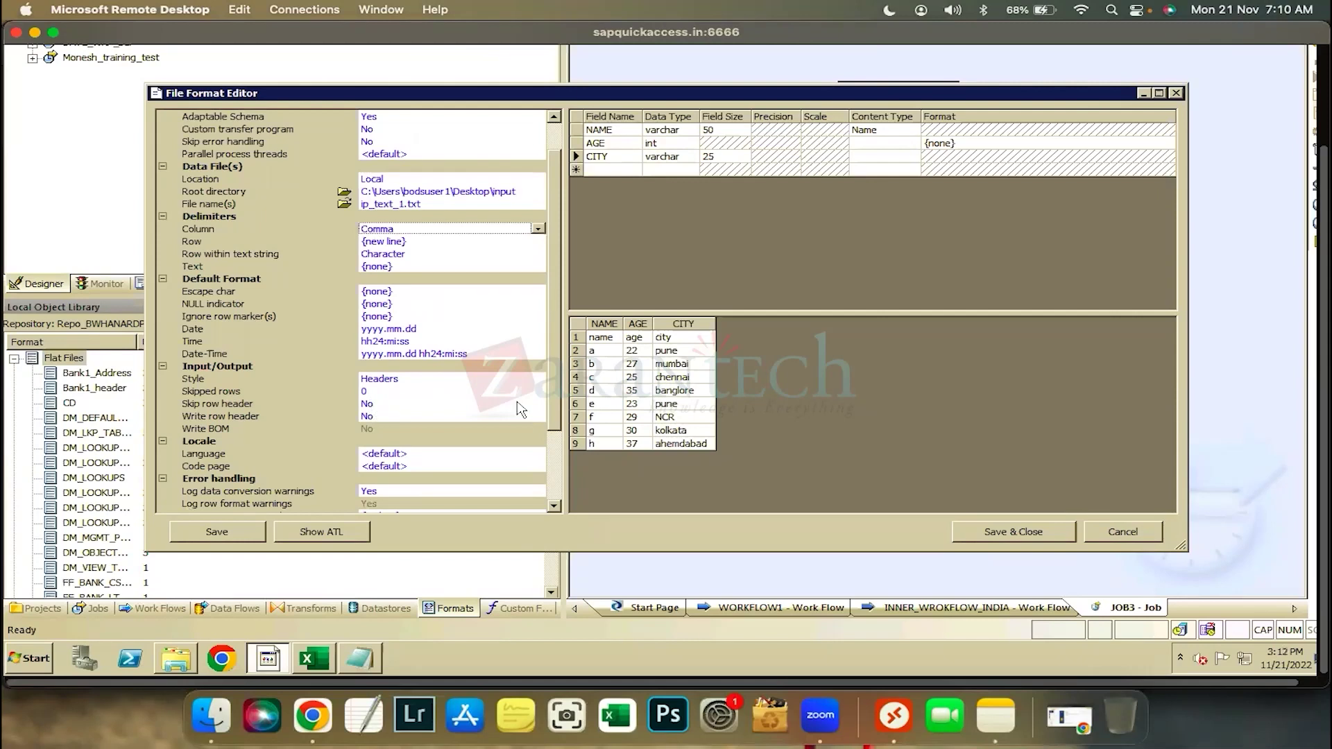
Set Skip row header to Yes and overwrite the current schema with the one from the file.
left_click(372, 404)
left_click(368, 406)
left_click(368, 419)
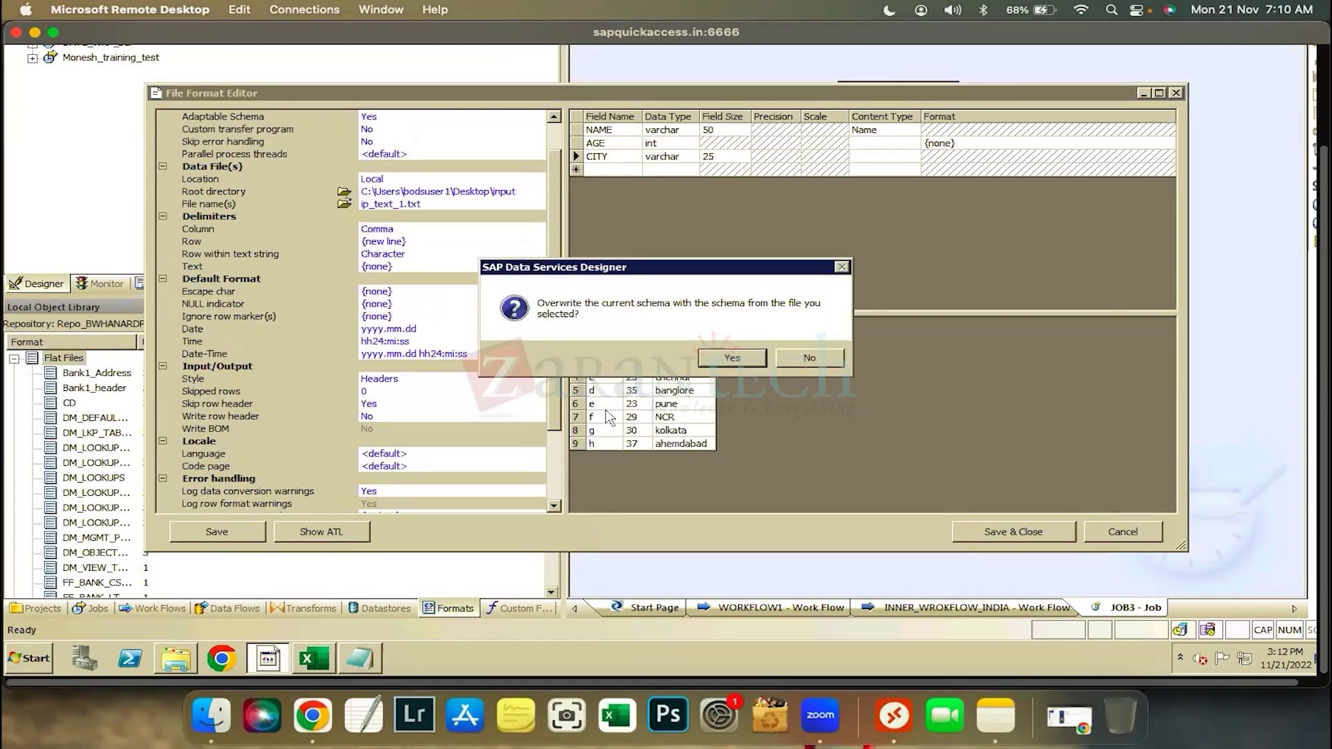
key("Return")
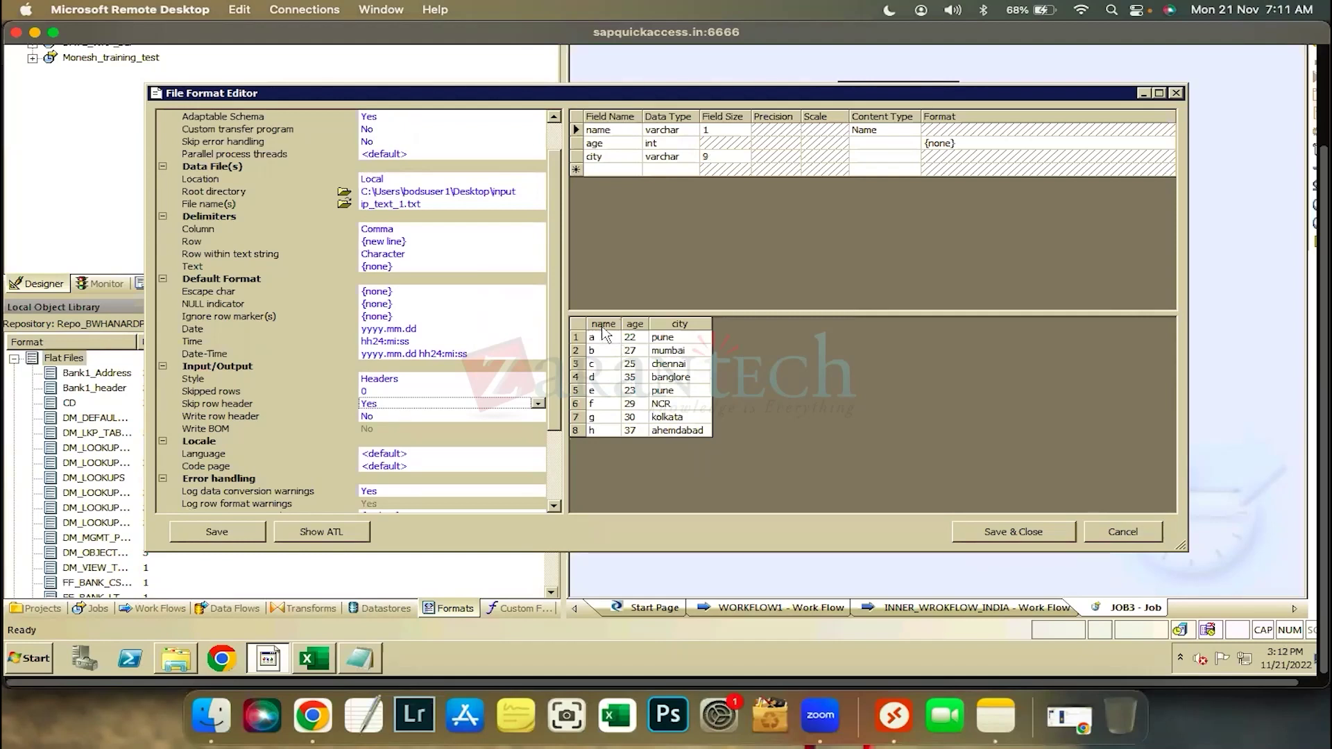
Set Skip row header back to No and overwrite the schema from the file again.
left_click(538, 404)
left_click(408, 424)
left_click(715, 362)
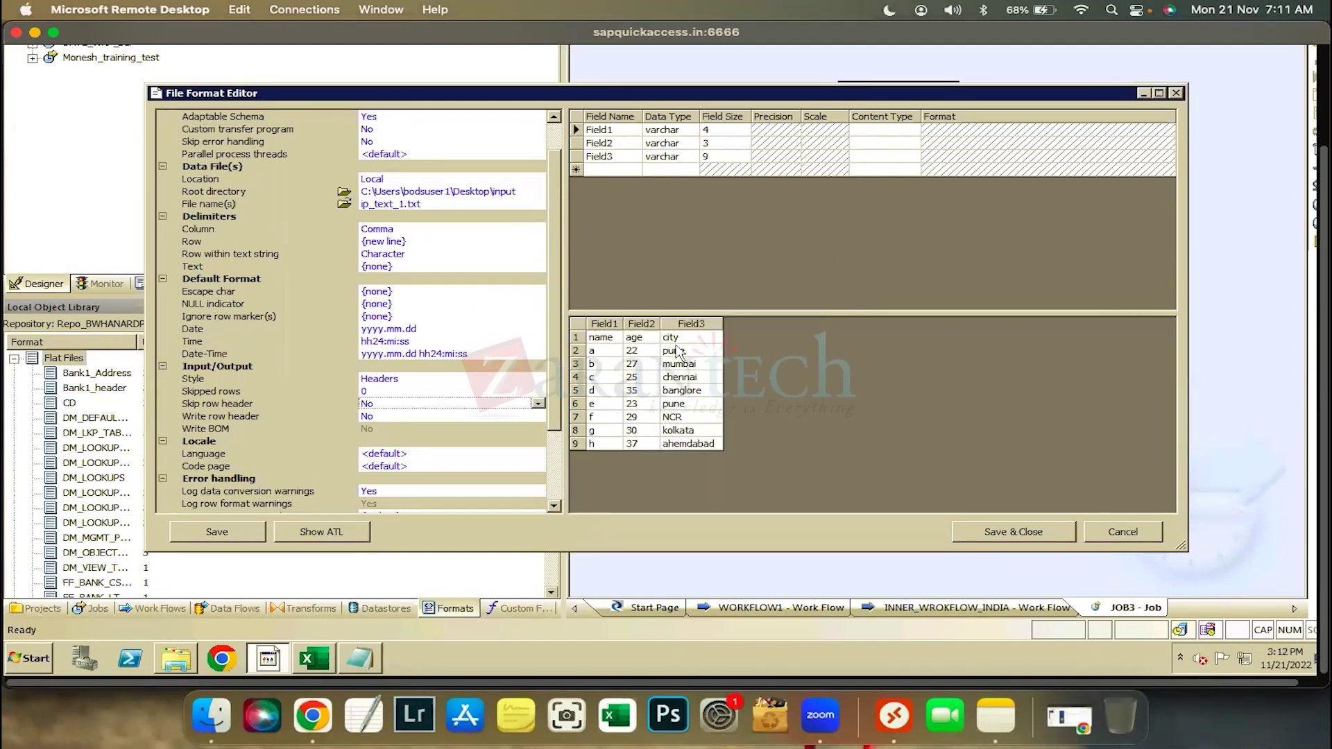
Set Skip row header to Yes, overwriting the schema from the file, and set Write row header to Yes.
left_click(539, 404)
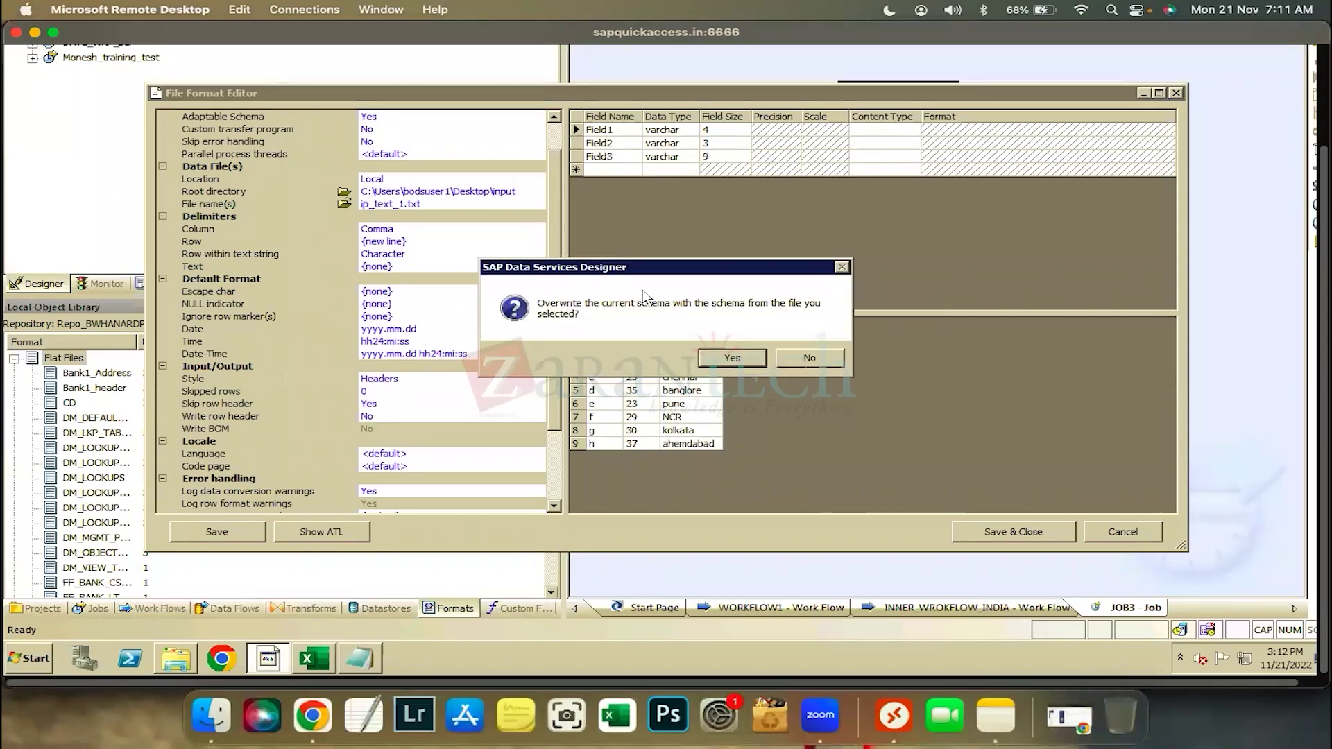
left_click(730, 358)
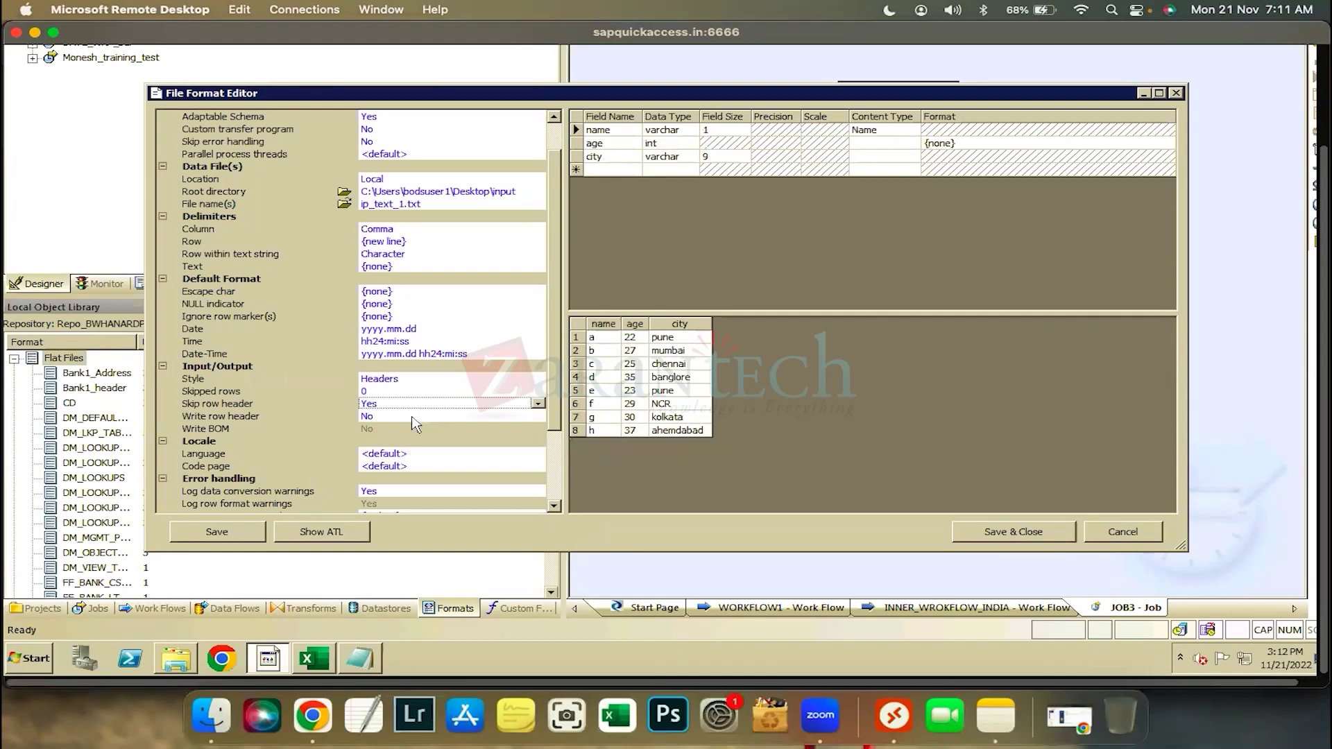
left_click(540, 417)
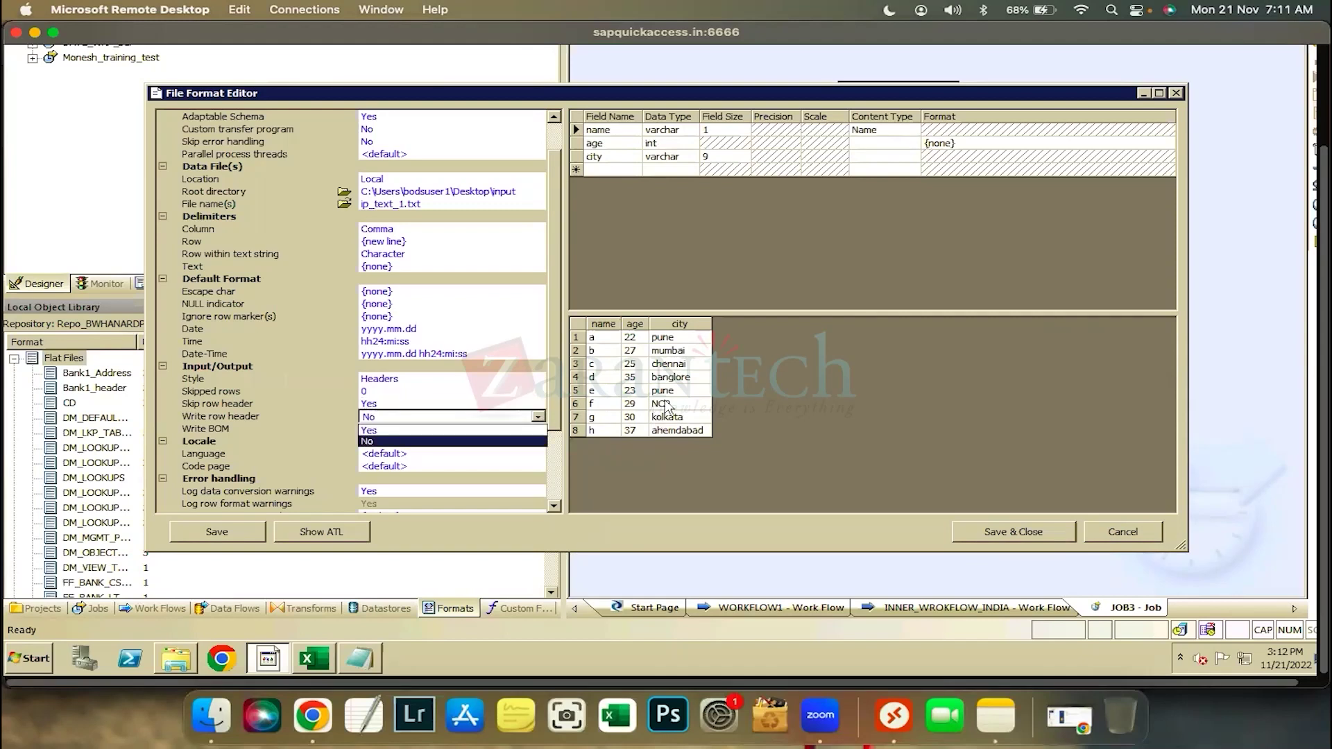
left_click(527, 430)
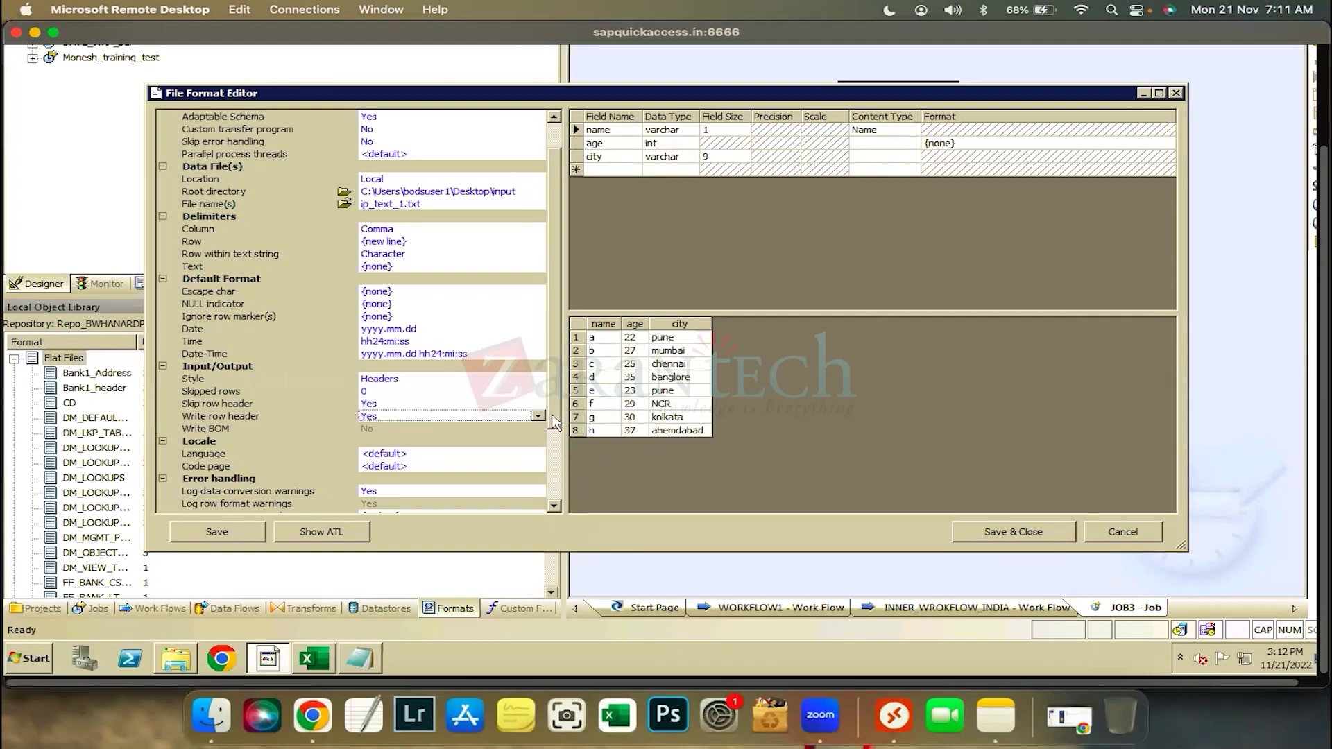
Look through the available code pages, keeping the default, and save and close the A_IP_FILE_1 file format.
scroll(555, 451, "down", 2)
scroll(265, 348, "down", 1)
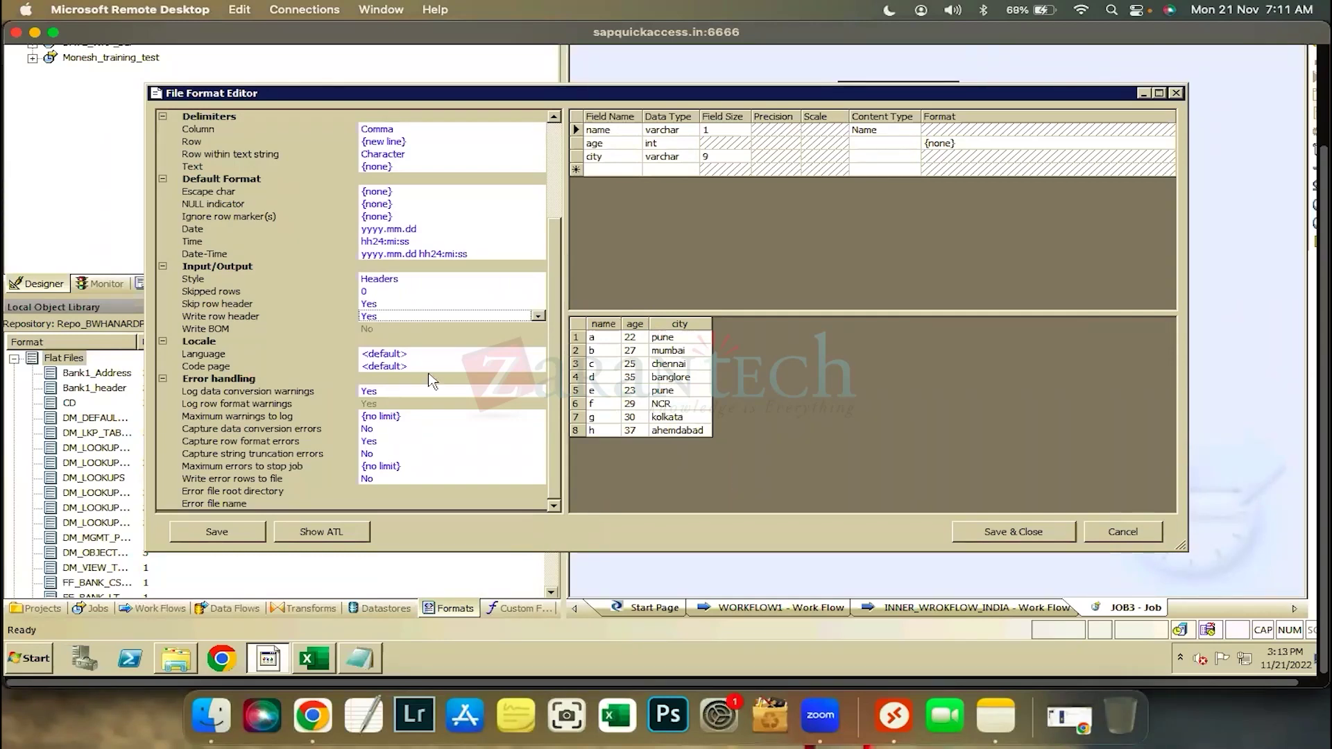
left_click(507, 366)
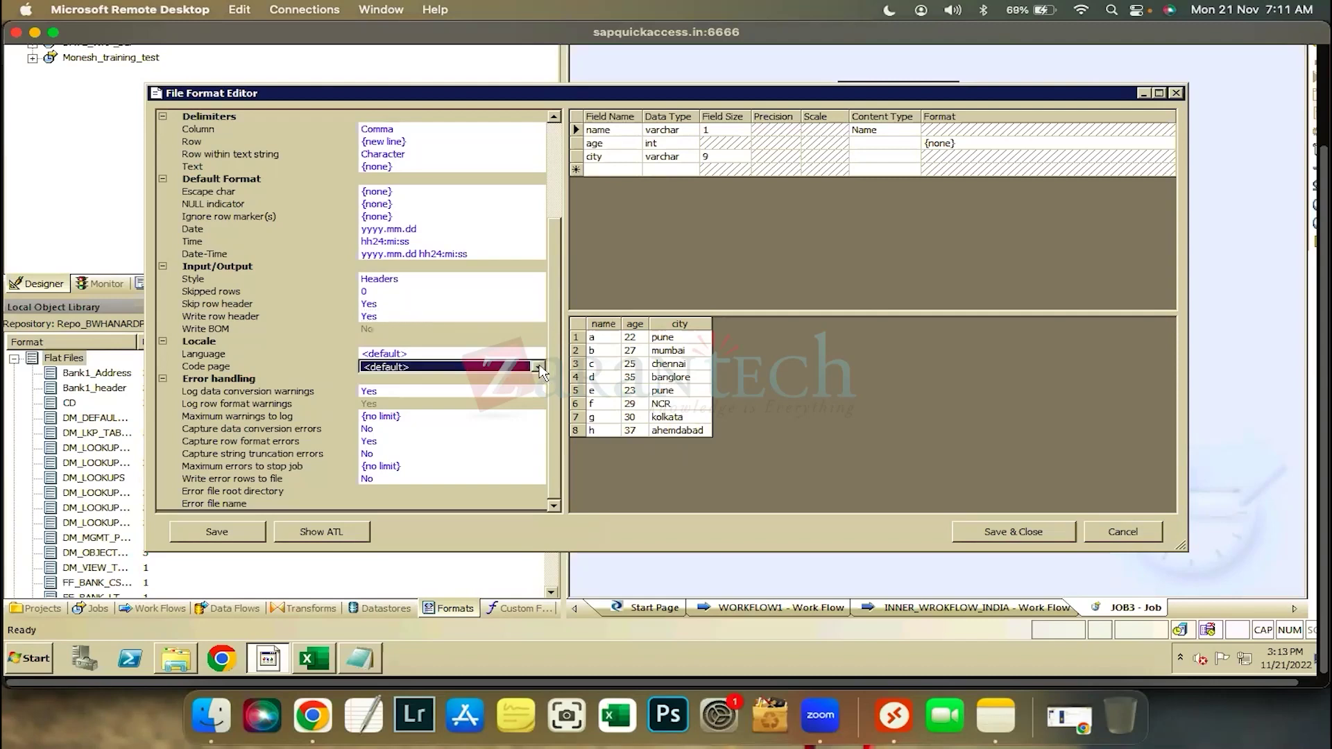
left_click(539, 368)
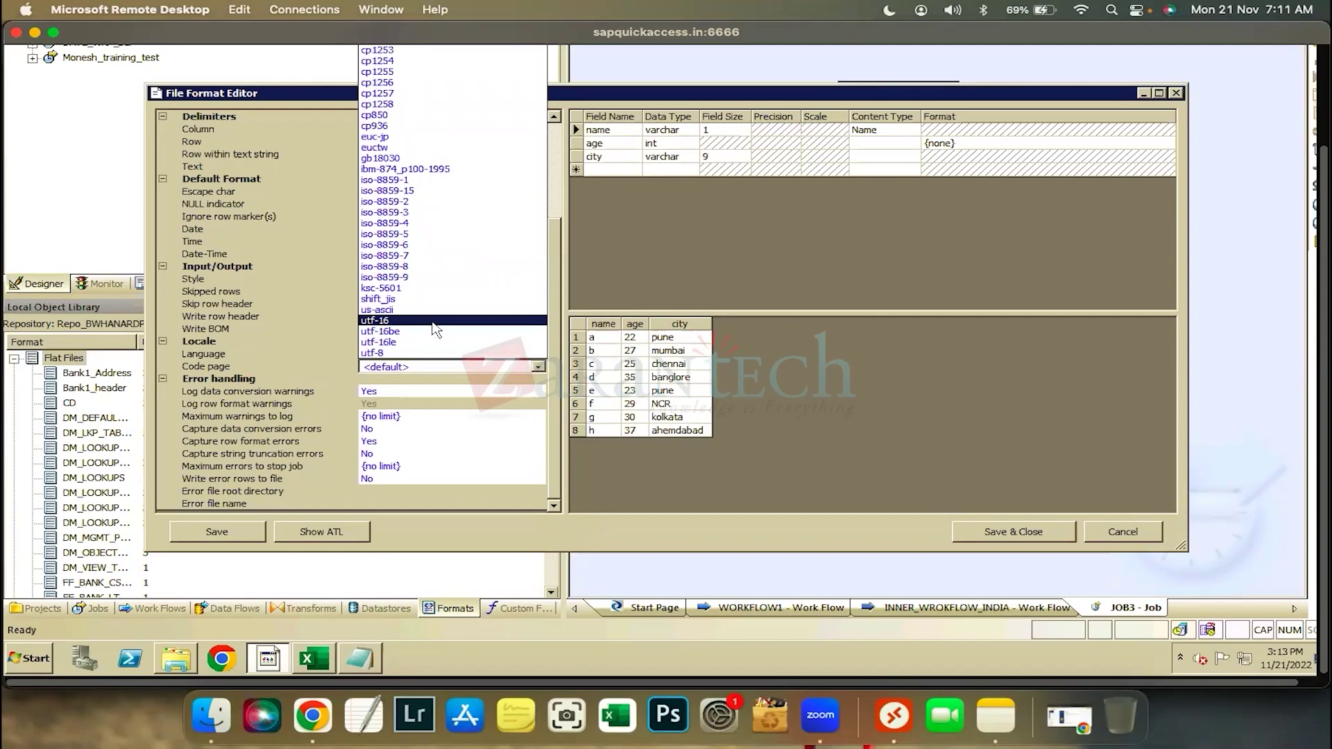
left_click(573, 364)
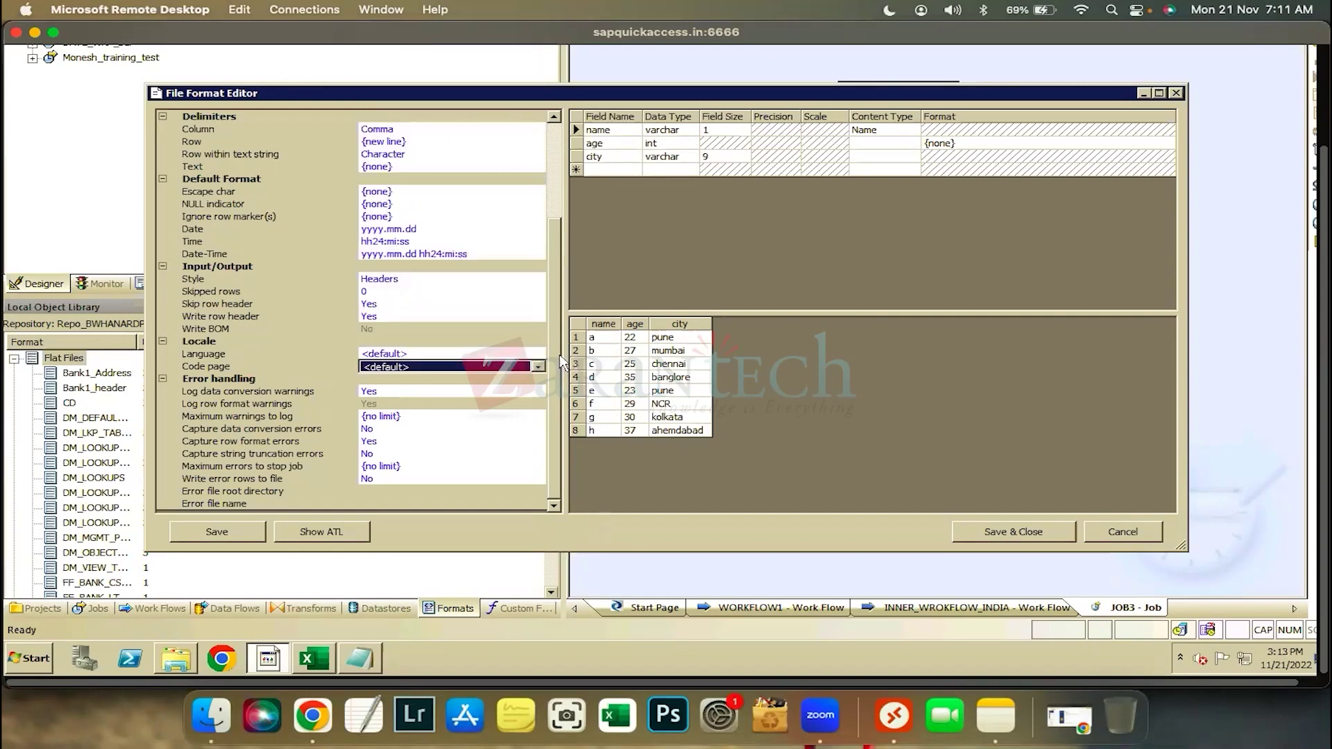
scroll(999, 538, "up", 4)
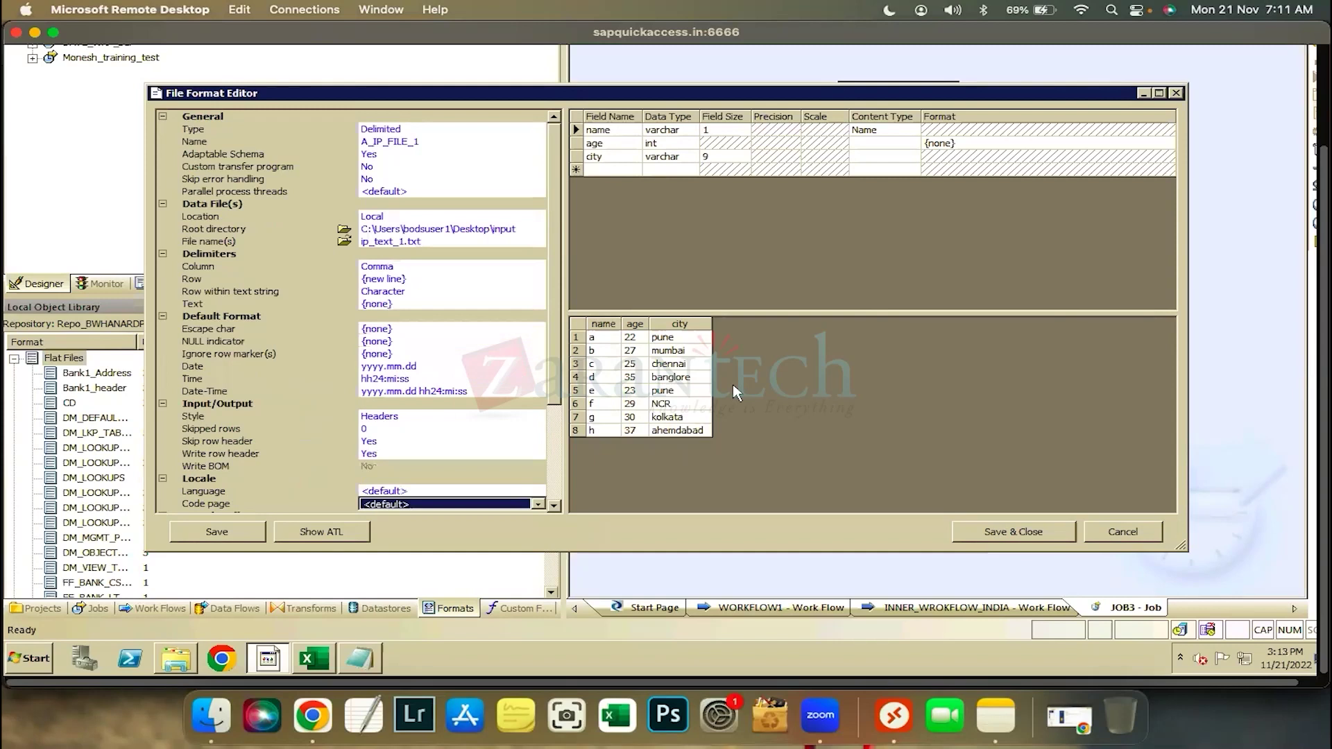
left_click(1001, 526)
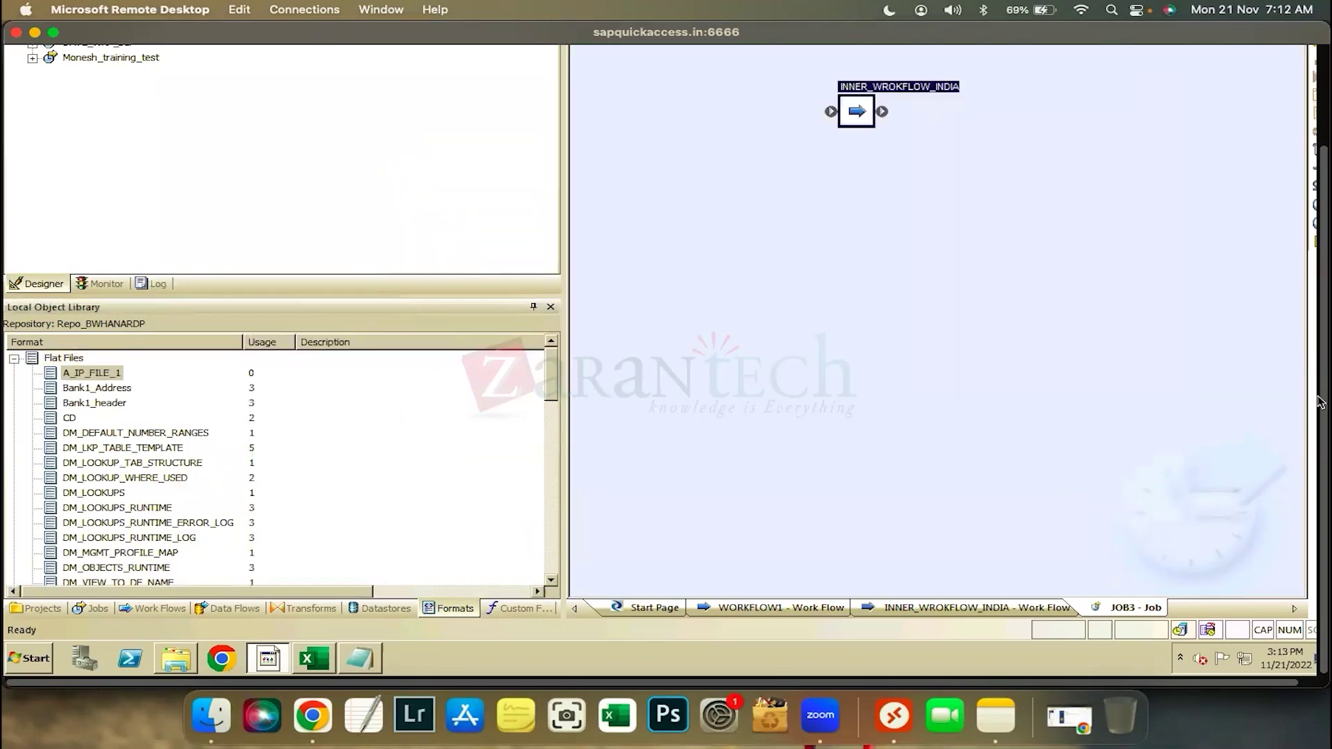
Open INNER_WROKFLOW_INDIA in JOB3 and delete the WORKFLOW_MUMBAI and WORKFLOW_CHENNAI work flows.
scroll(491, 208, "up", 3)
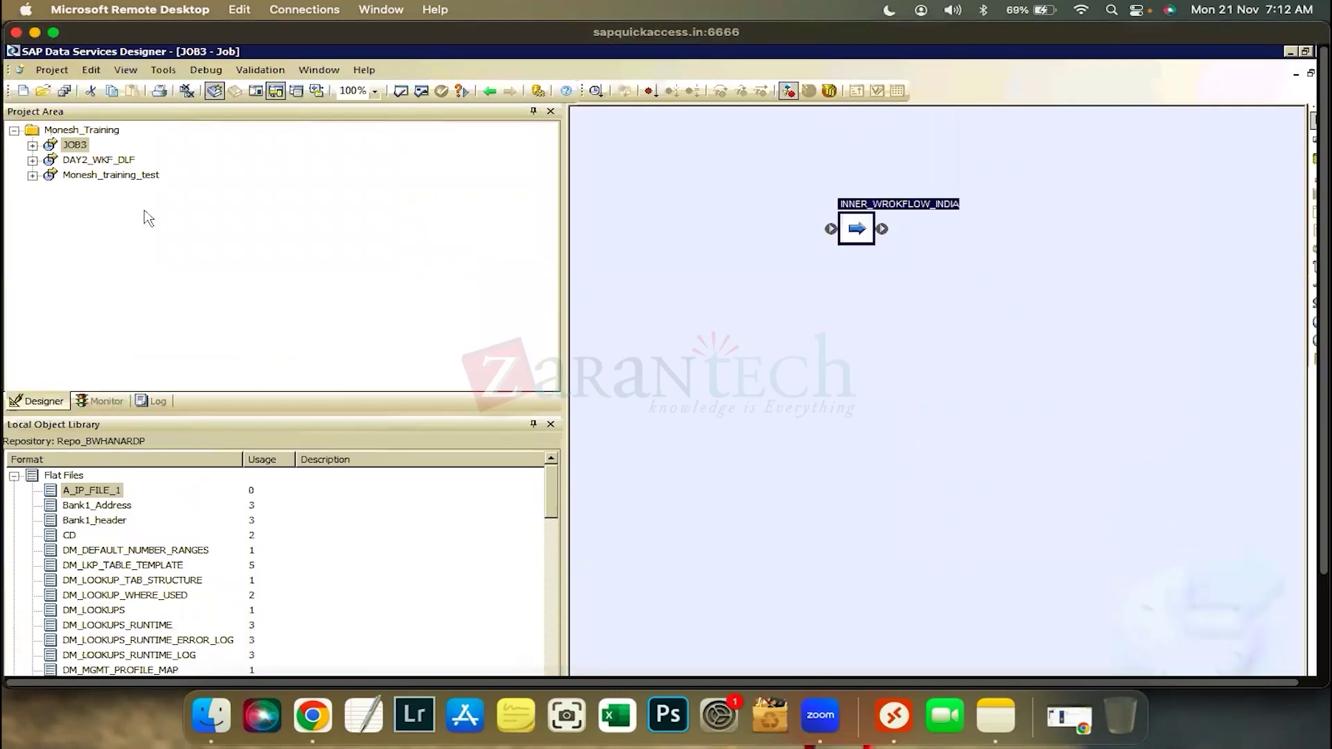
left_click(76, 144)
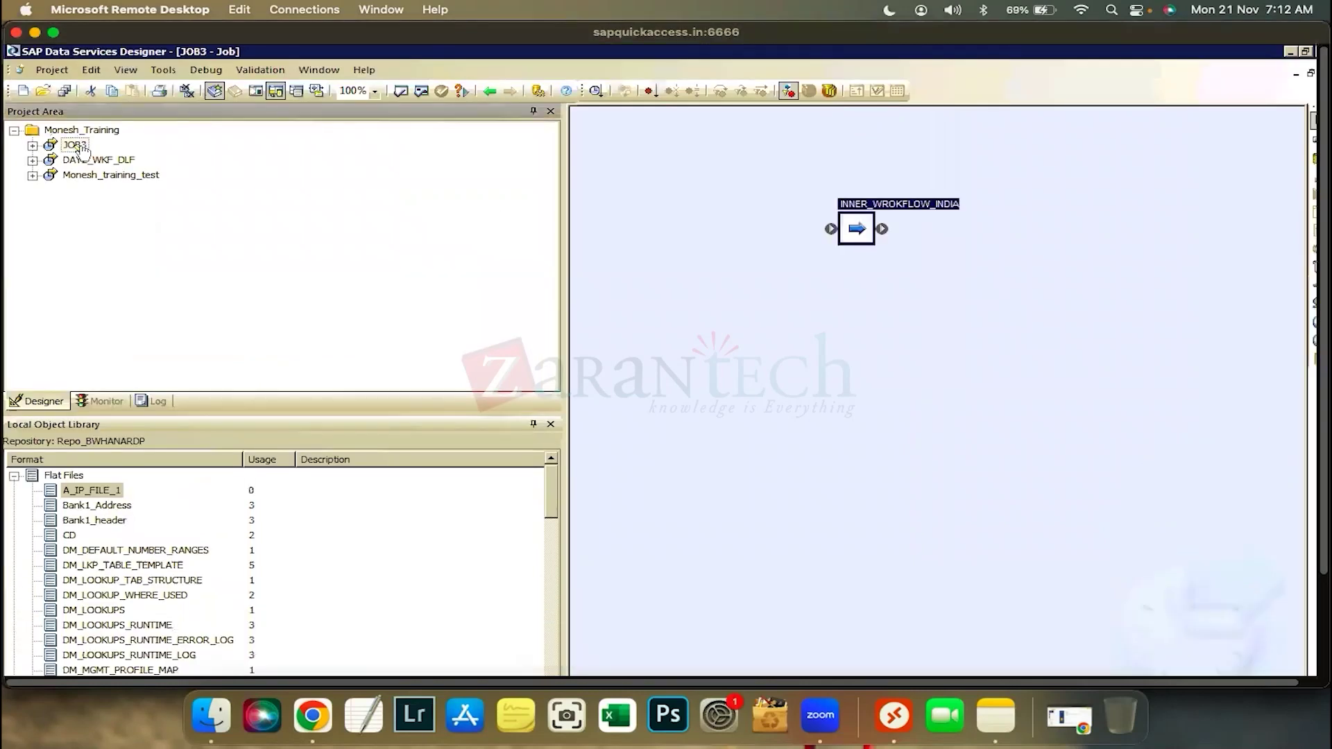
double_click(858, 228)
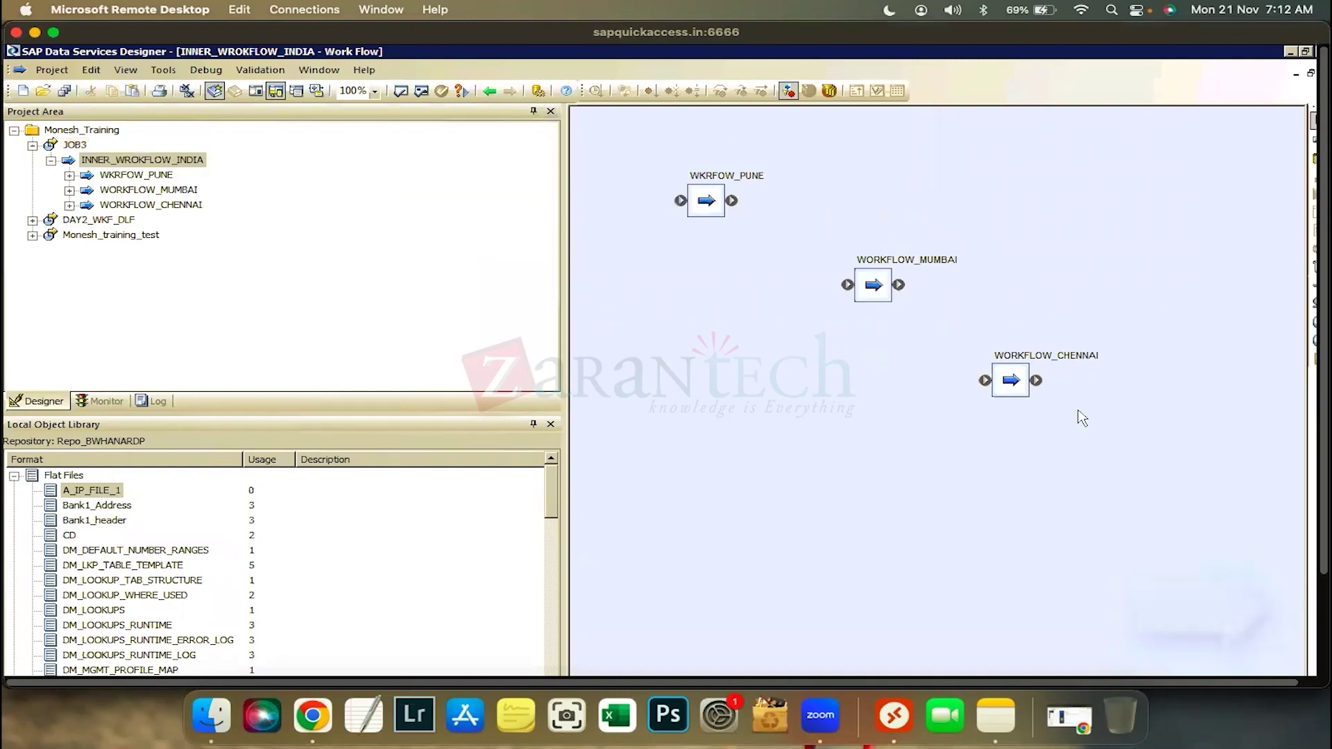
left_click_drag(1146, 519, 1151, 517)
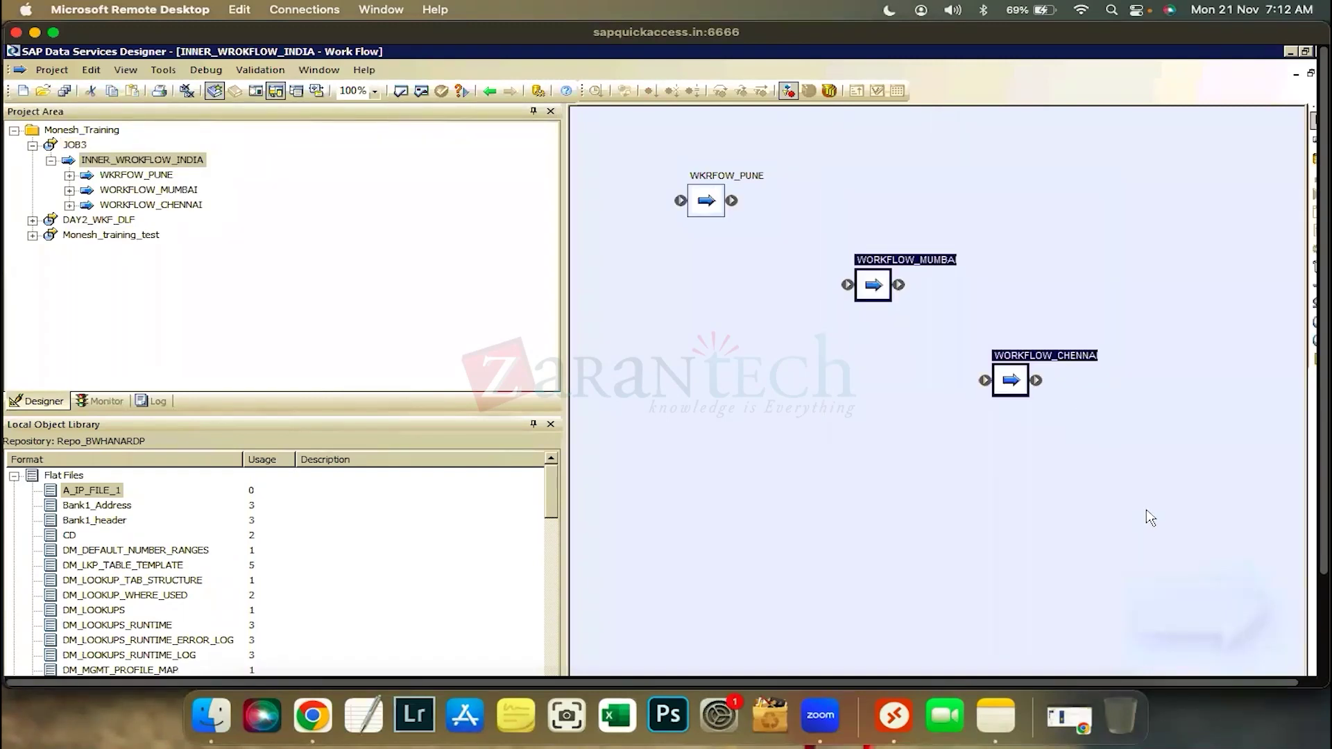
right_click(861, 289)
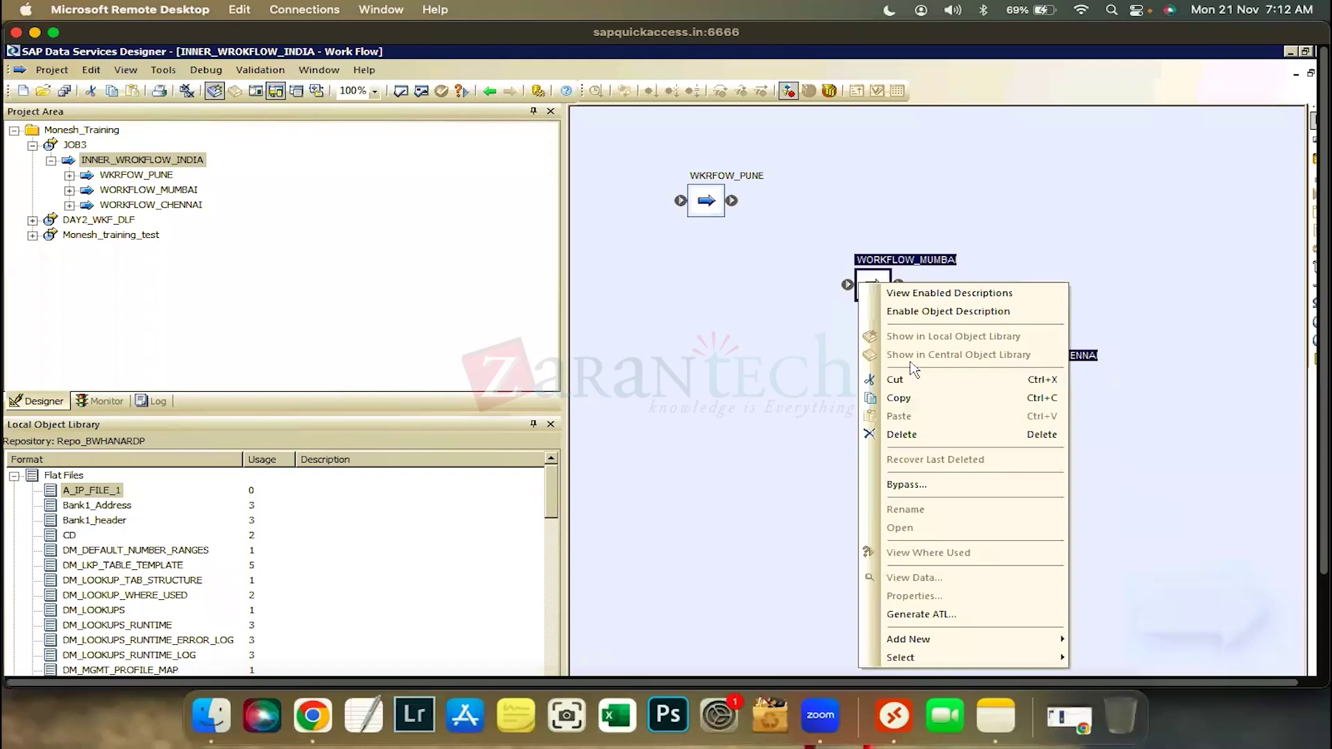
key("Return")
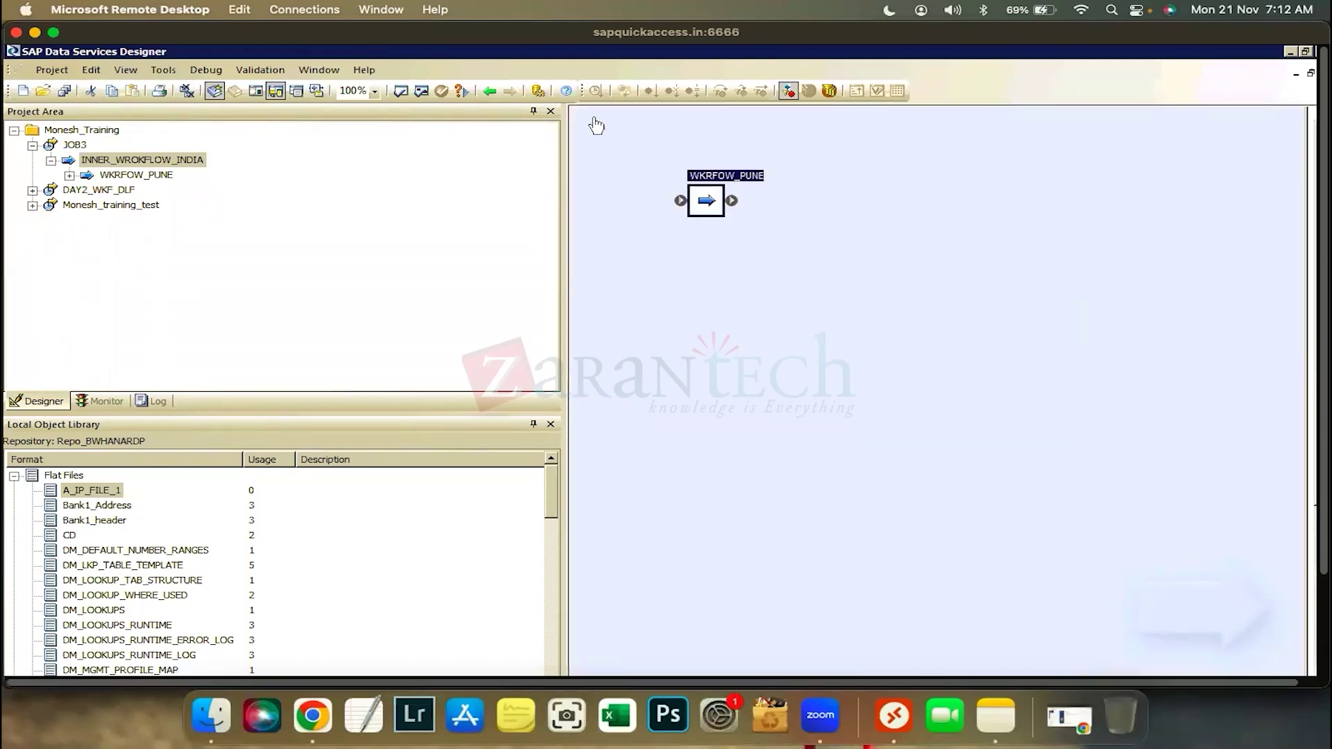
Open the DF1_INDIA_PUNE data flow inside the WKRFOW_PUNE work flow.
double_click(729, 182)
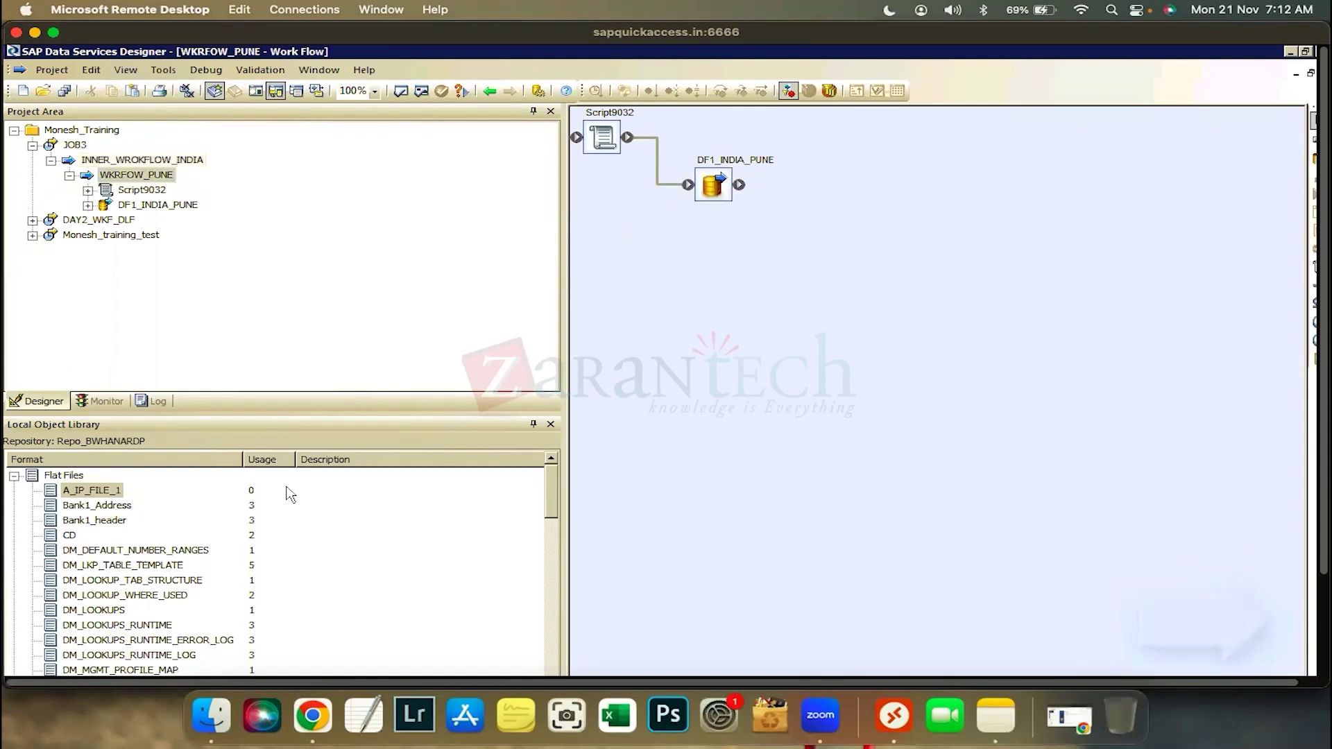
double_click(729, 182)
mouse_move(754, 240)
left_mouse_down()
mouse_move(699, 259)
mouse_move(753, 239)
left_mouse_up()
left_click(809, 297)
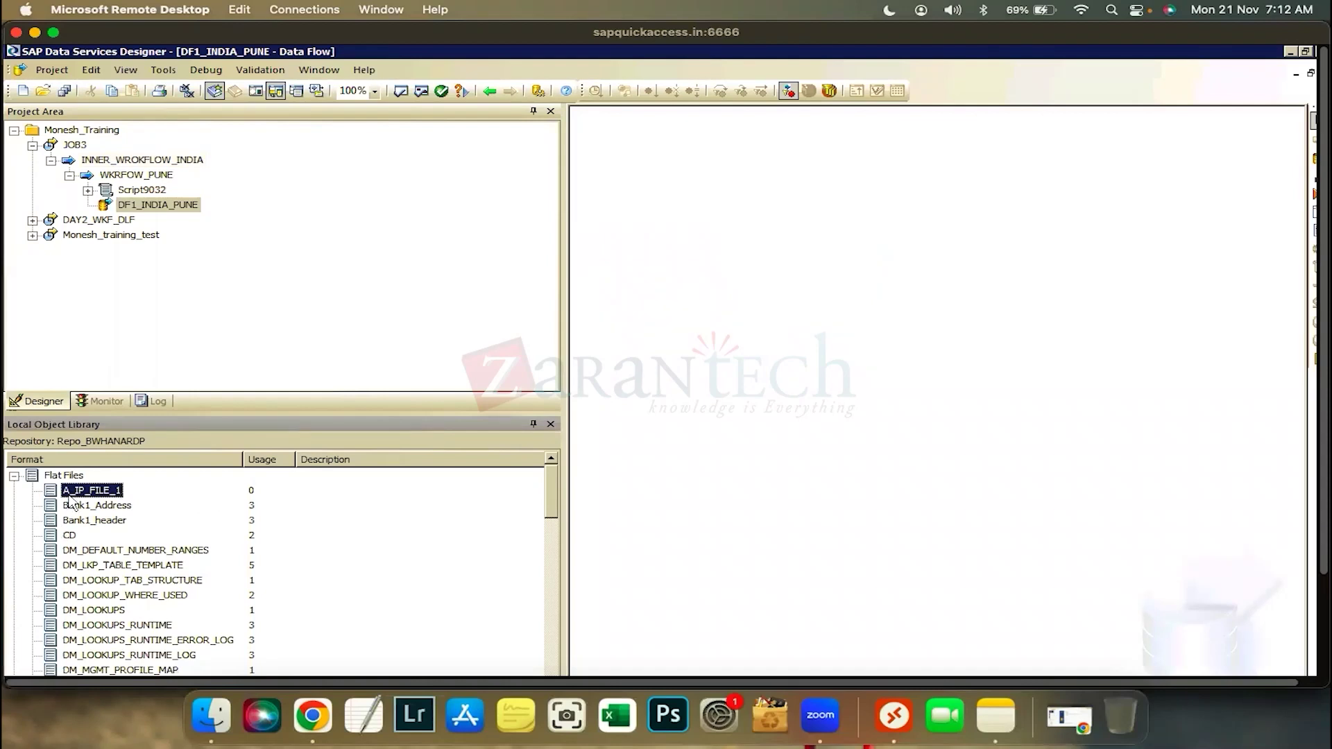
Widen the workspace and place the A_IP_FILE_1 flat file in DF1_INDIA_PUNE as a source.
left_click_drag(564, 333, 354, 330)
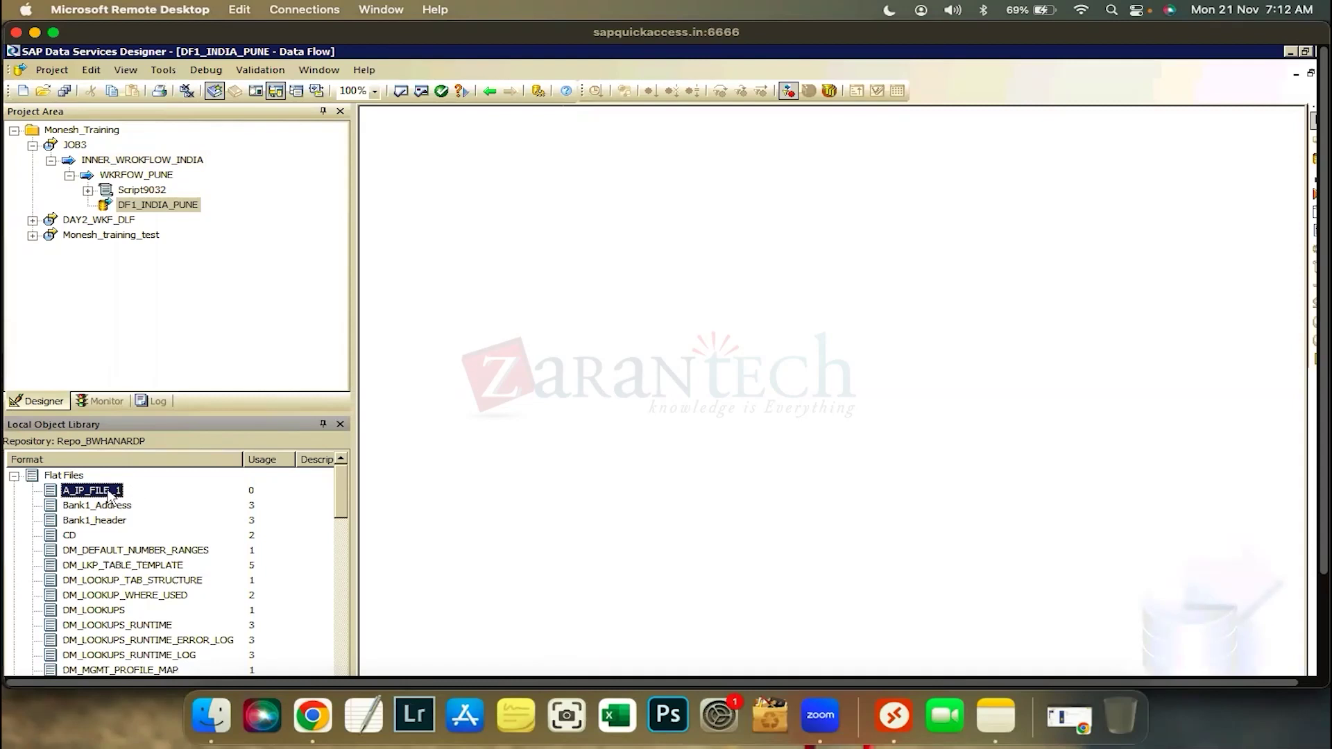
left_click_drag(109, 495, 593, 254)
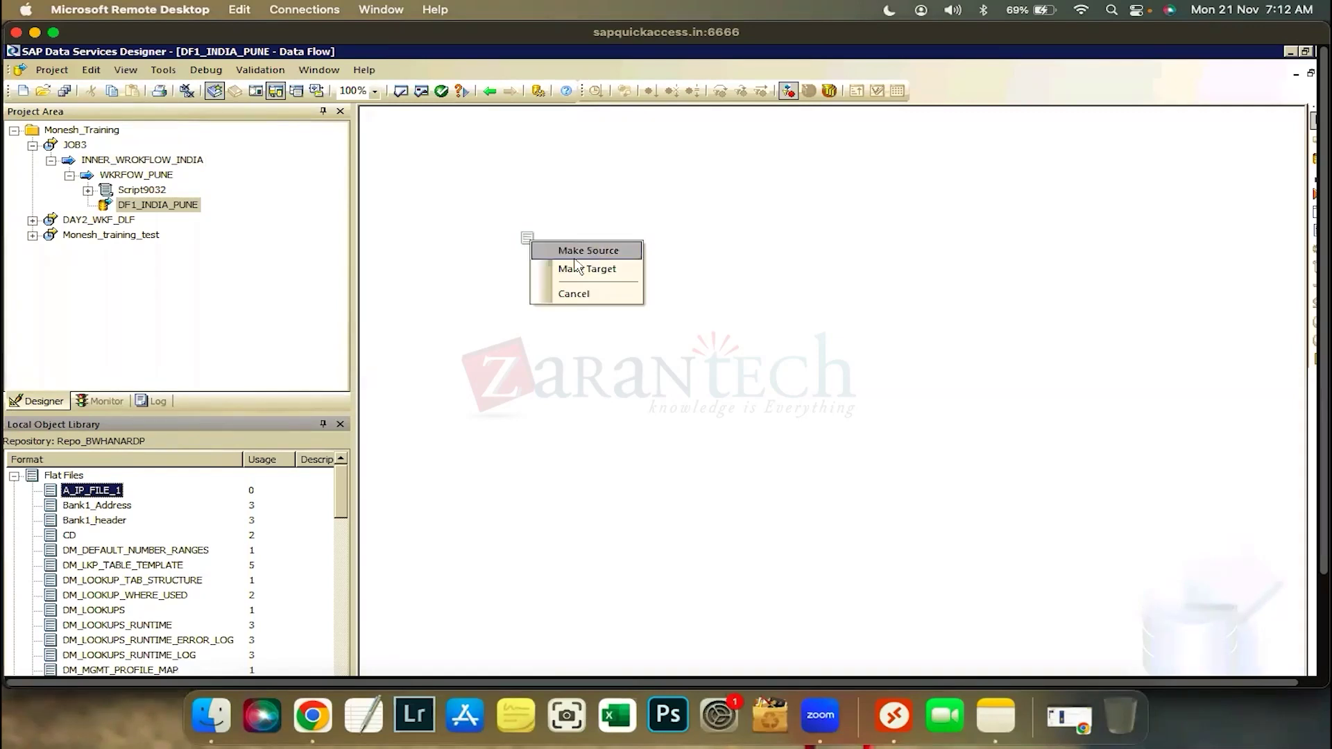
left_click(582, 253)
left_click_drag(550, 284, 467, 227)
left_click(417, 491)
scroll(931, 510, "right", 2)
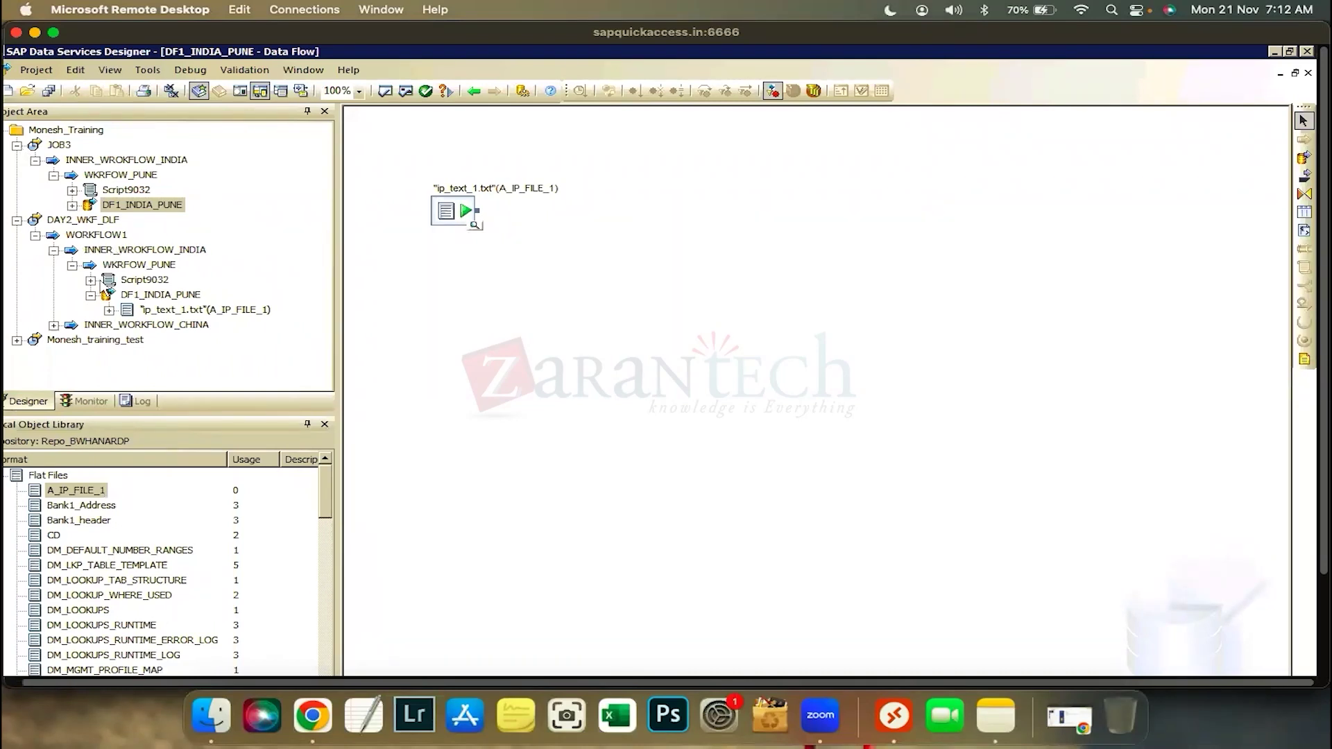
Open Dataflow_extraction_1 in the Monesh_training_test job and copy its test123 target file.
left_click(16, 145)
left_click(18, 160)
left_click(81, 177)
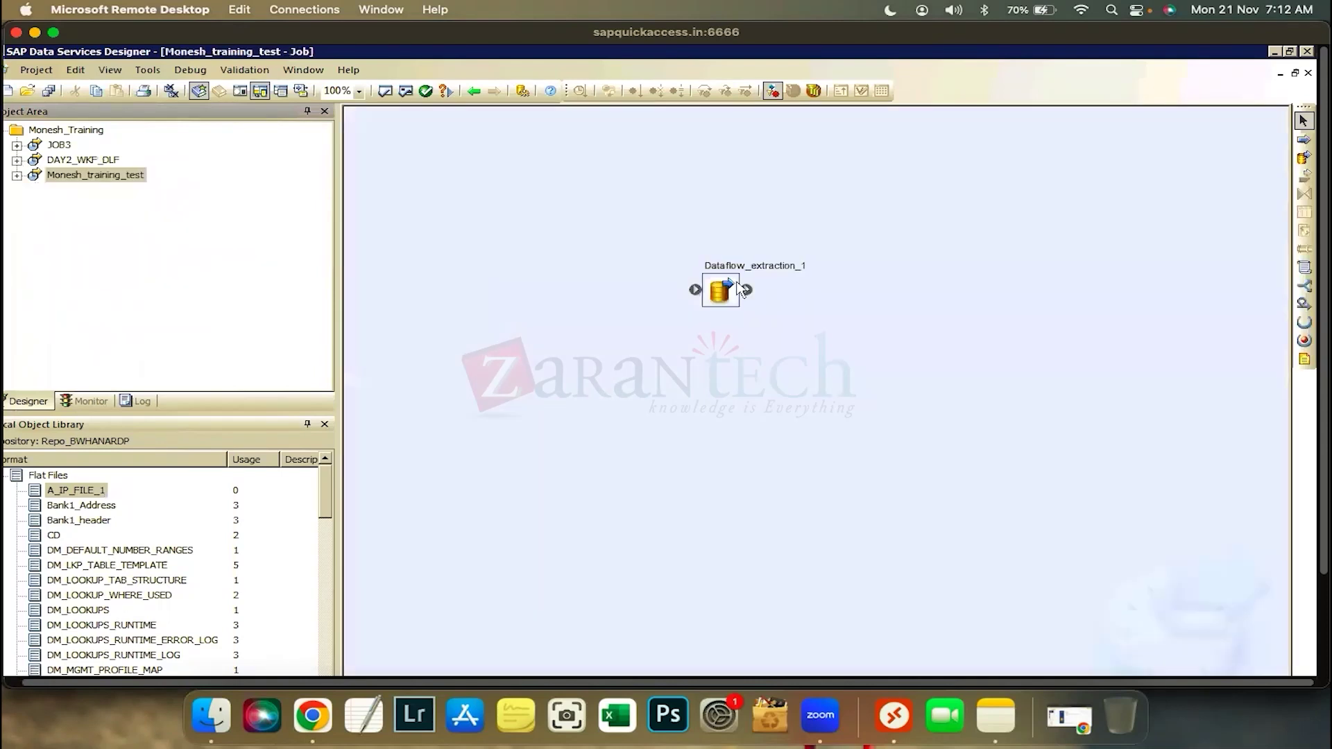
double_click(737, 289)
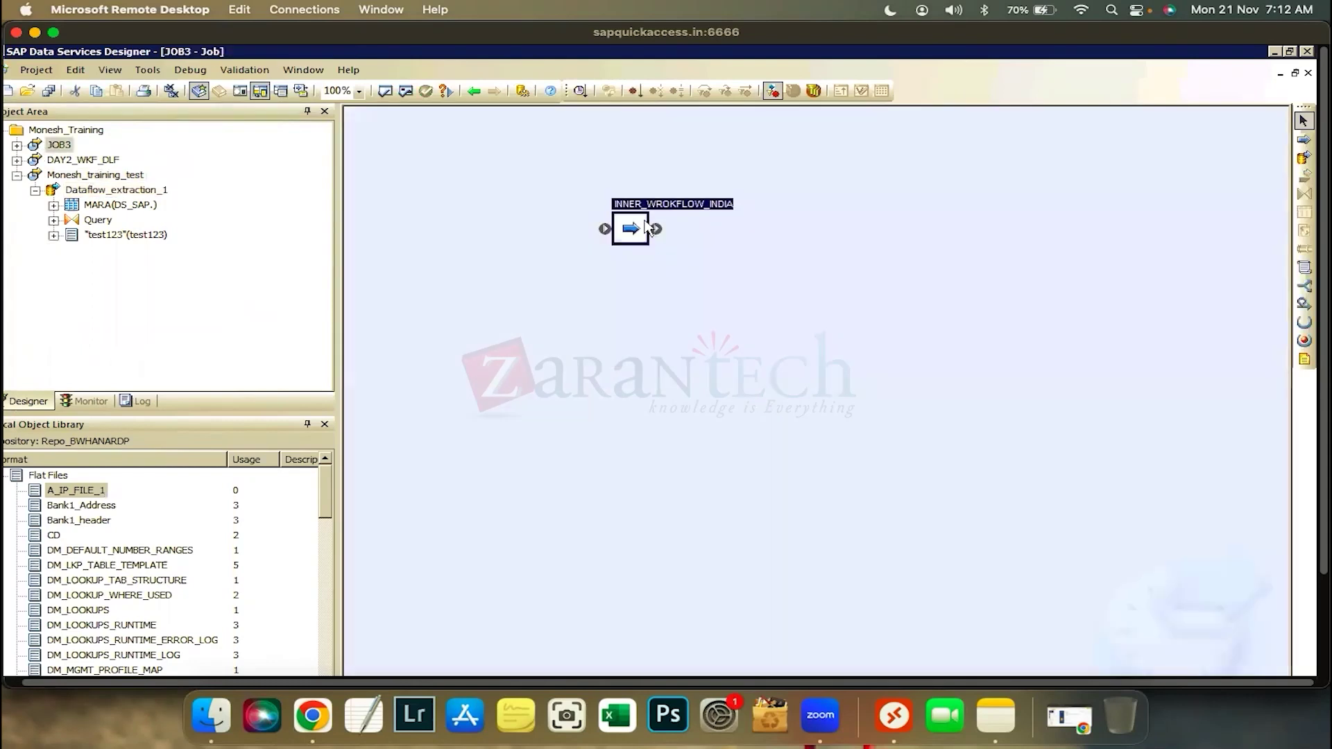
Return through JOB3 to the DF1_INDIA_PUNE data flow and paste the test123 target file into it.
left_click(679, 278)
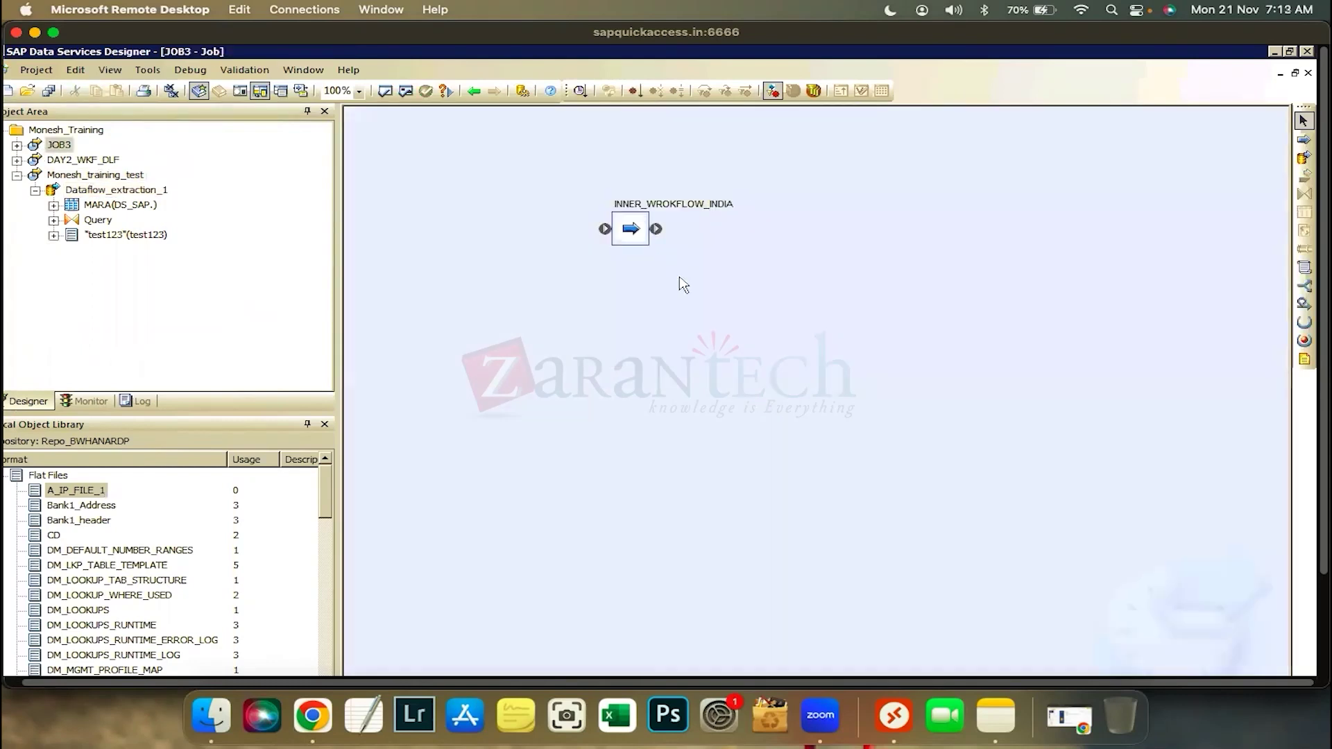
double_click(630, 229)
double_click(468, 202)
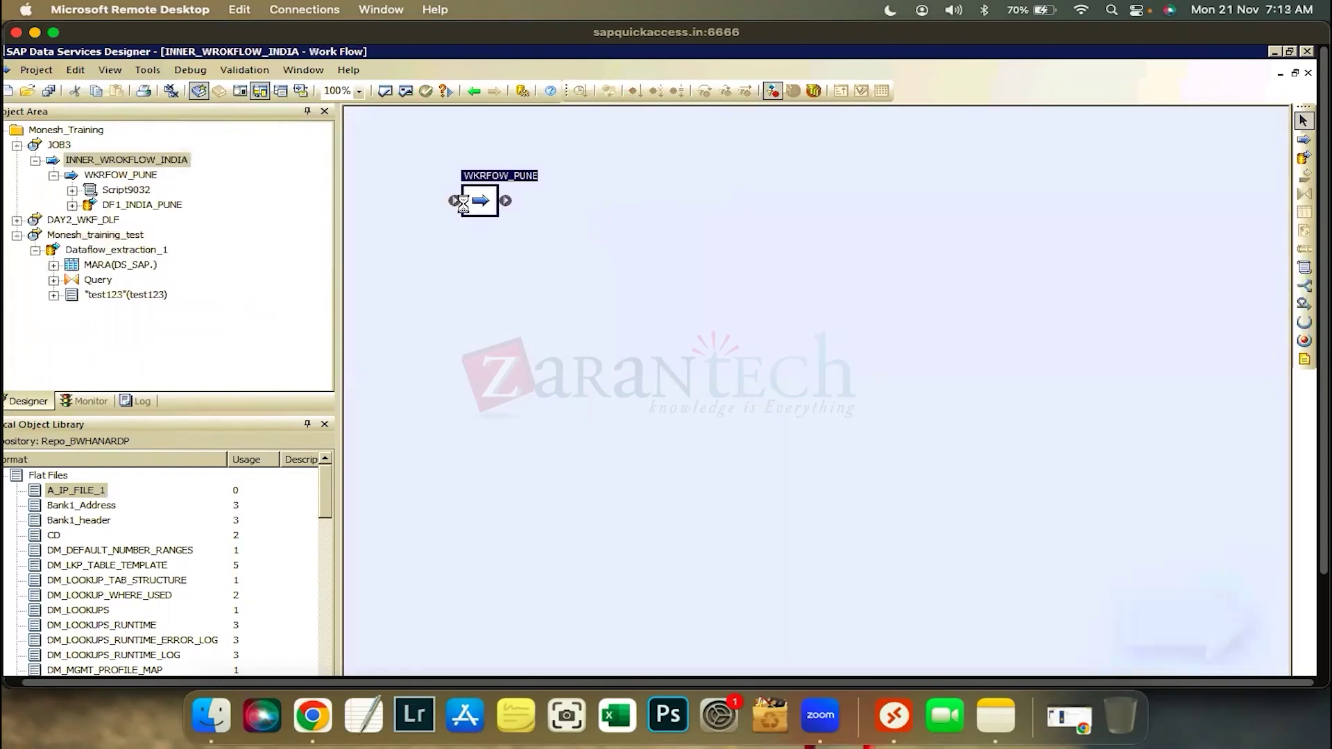
left_click(769, 310)
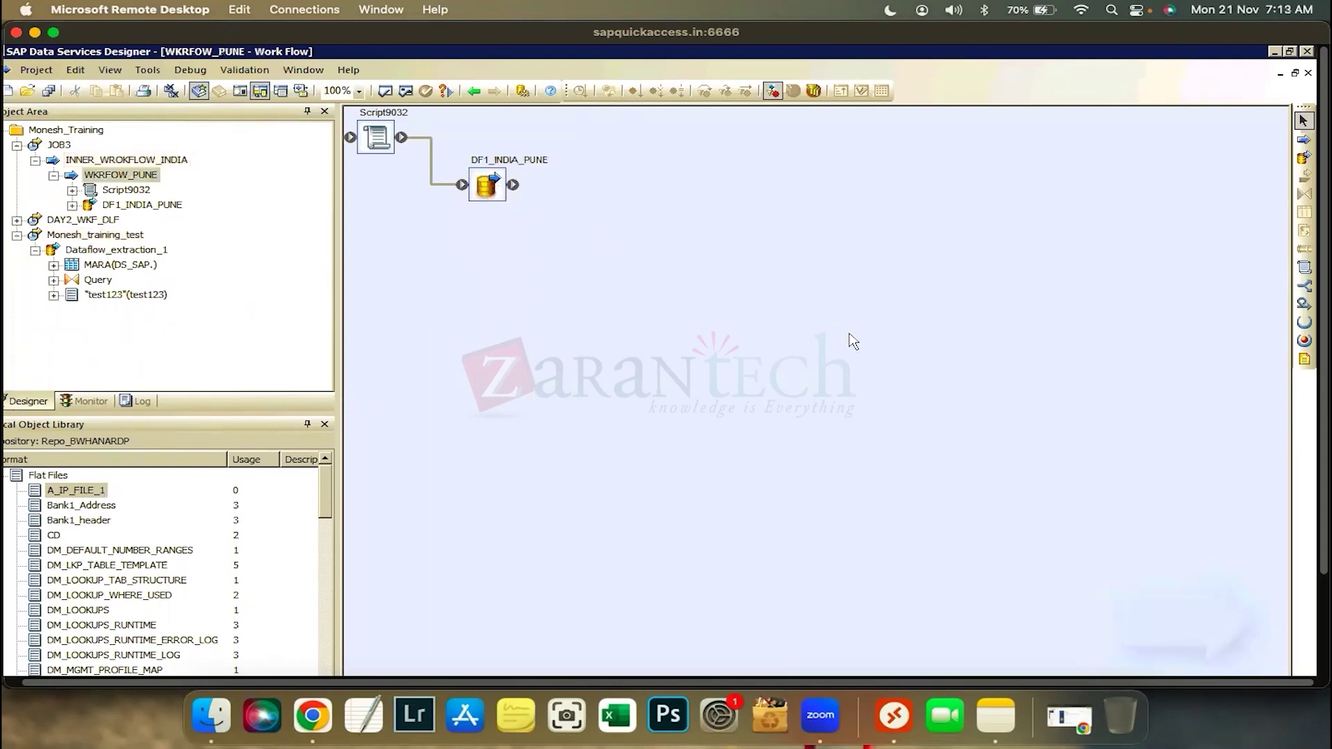
double_click(487, 185)
key("ctrl+v")
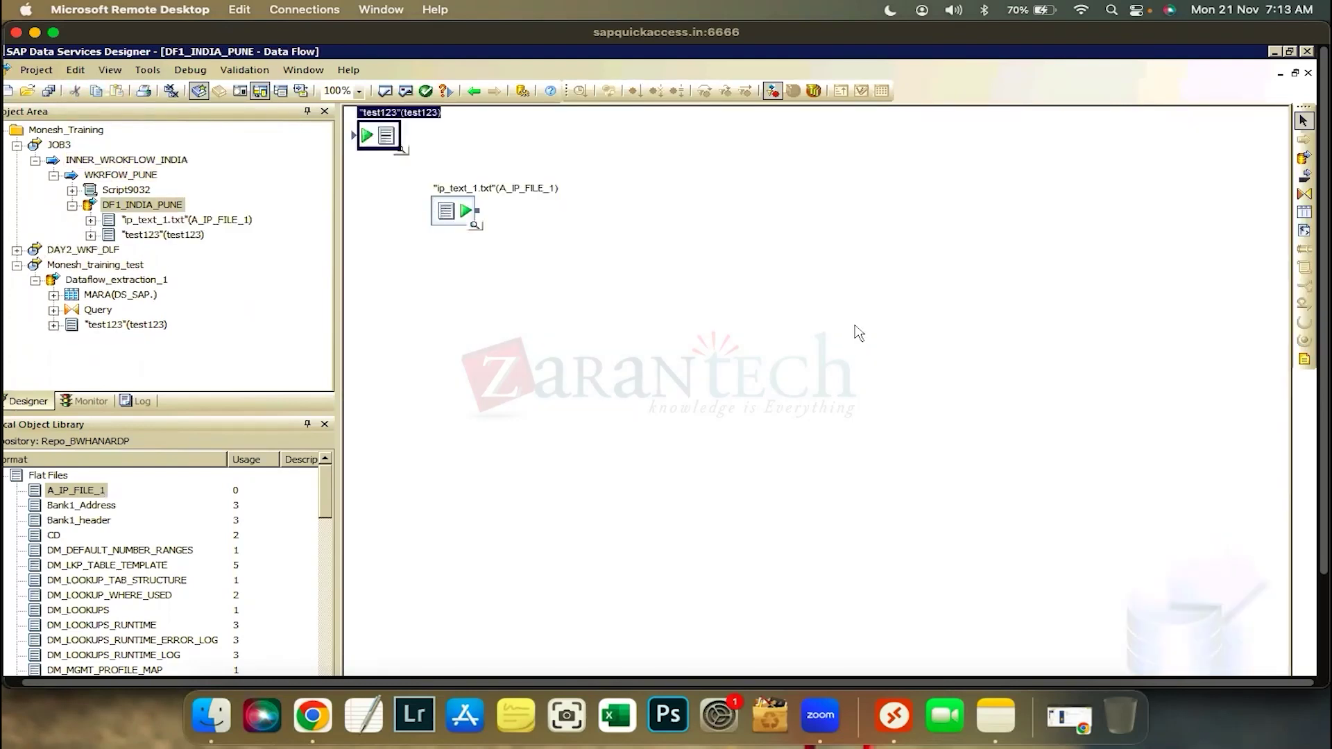
Adjust the positions of the ip_text_1.txt source and test123 target, leaving space between them, and collapse the Monesh_training_test job.
left_click(462, 219)
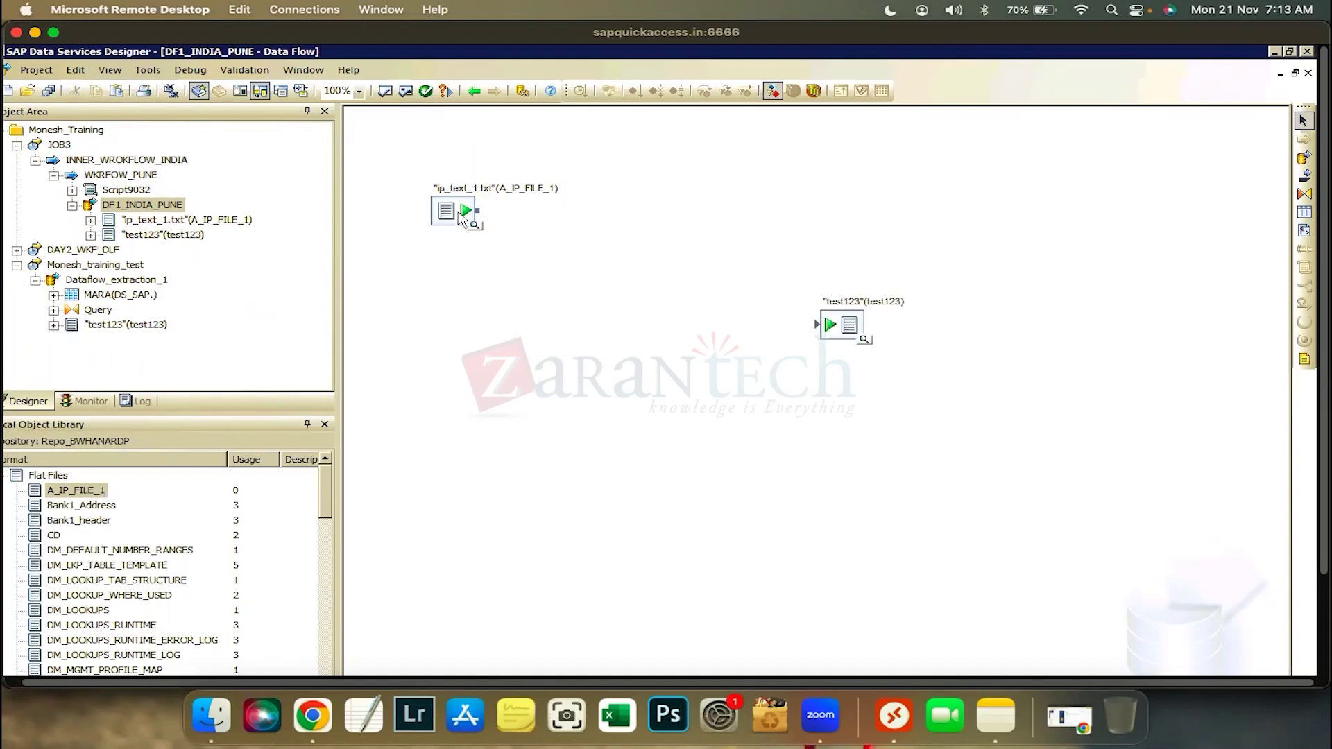
left_click_drag(849, 324, 853, 334)
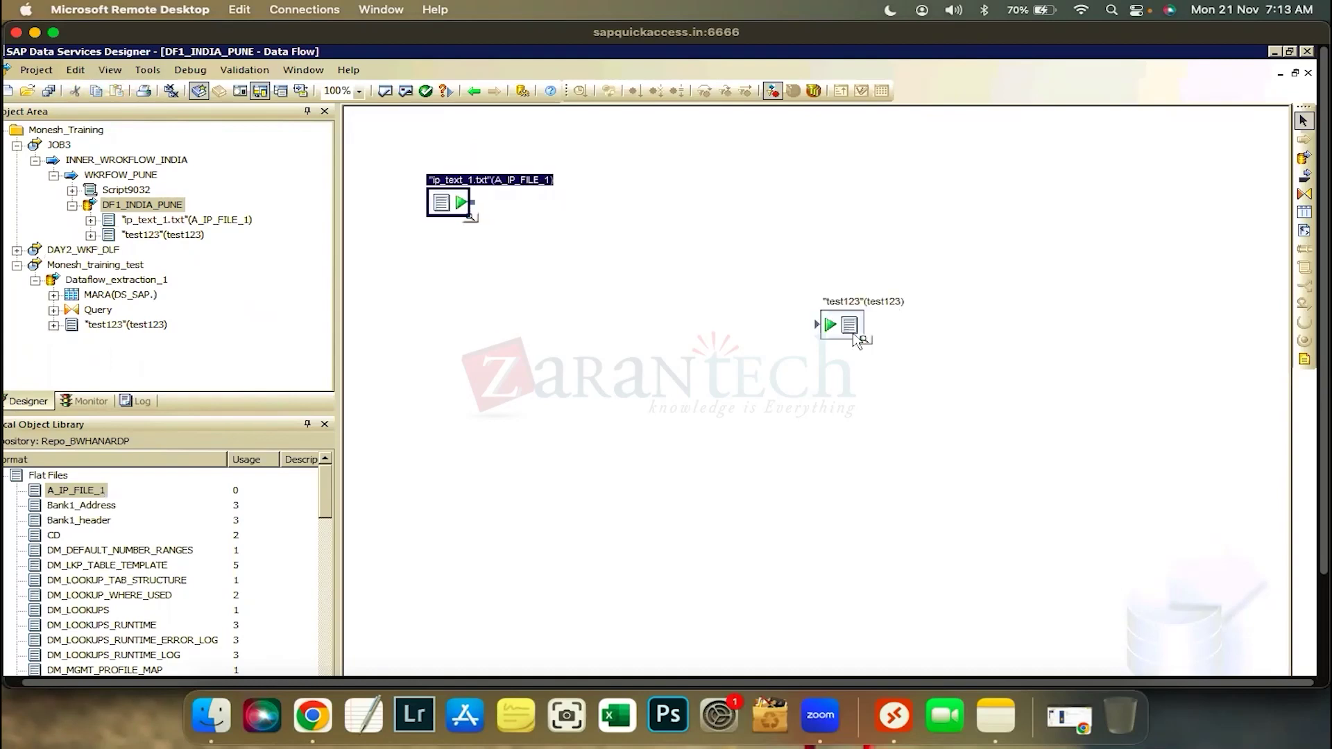
left_click(857, 256)
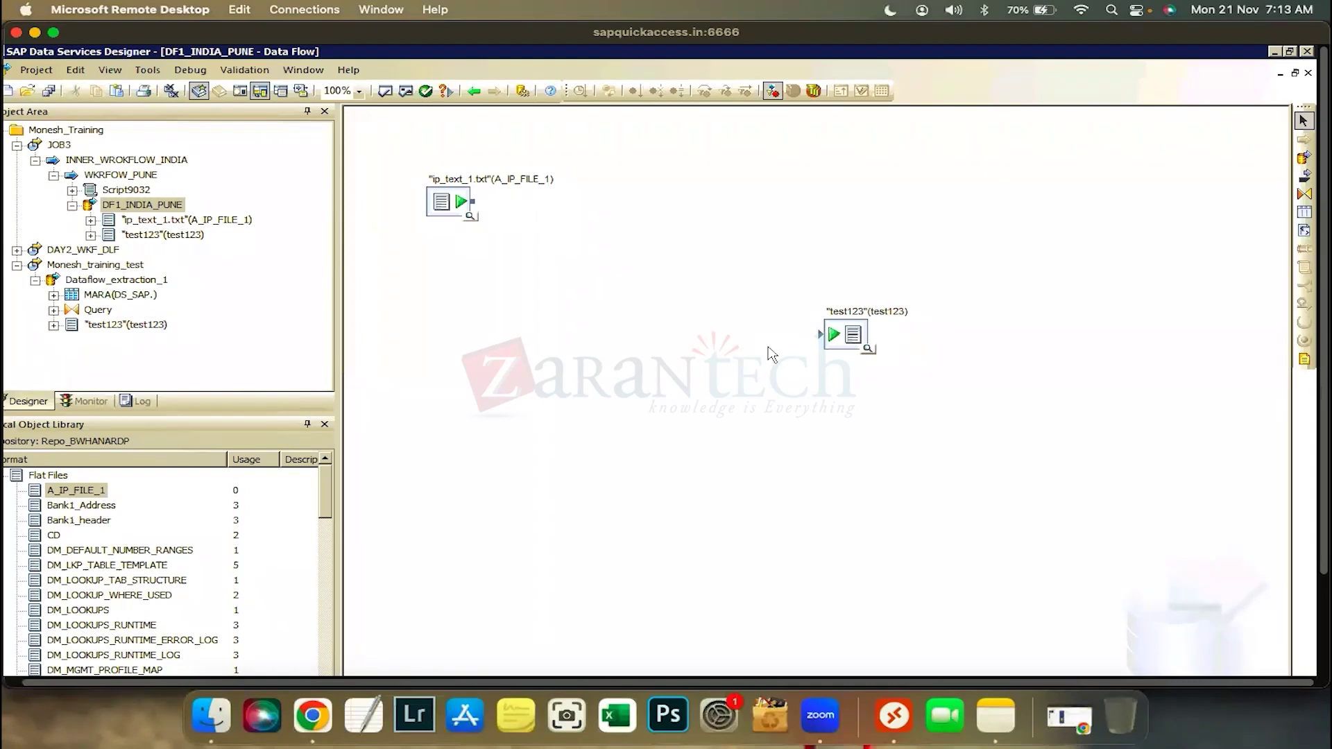
left_click(19, 266)
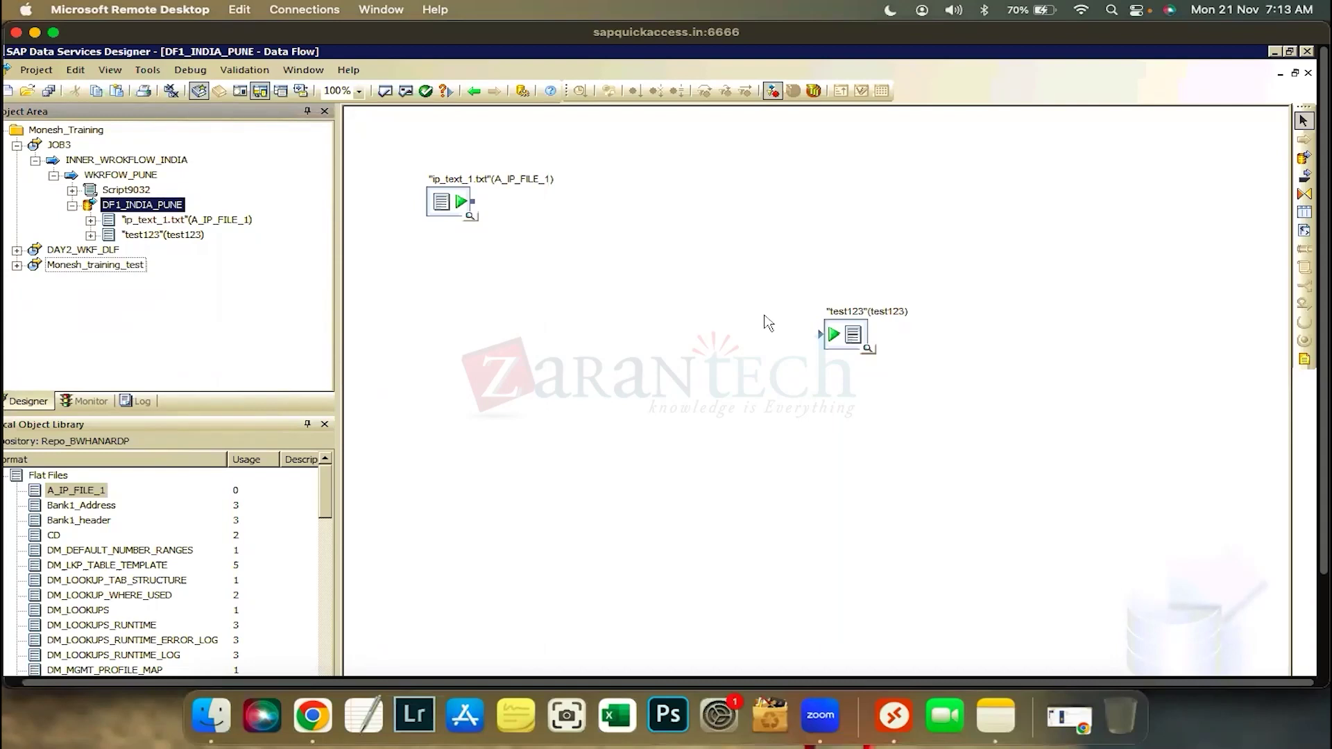
left_click(434, 205)
left_click_drag(850, 336, 850, 345)
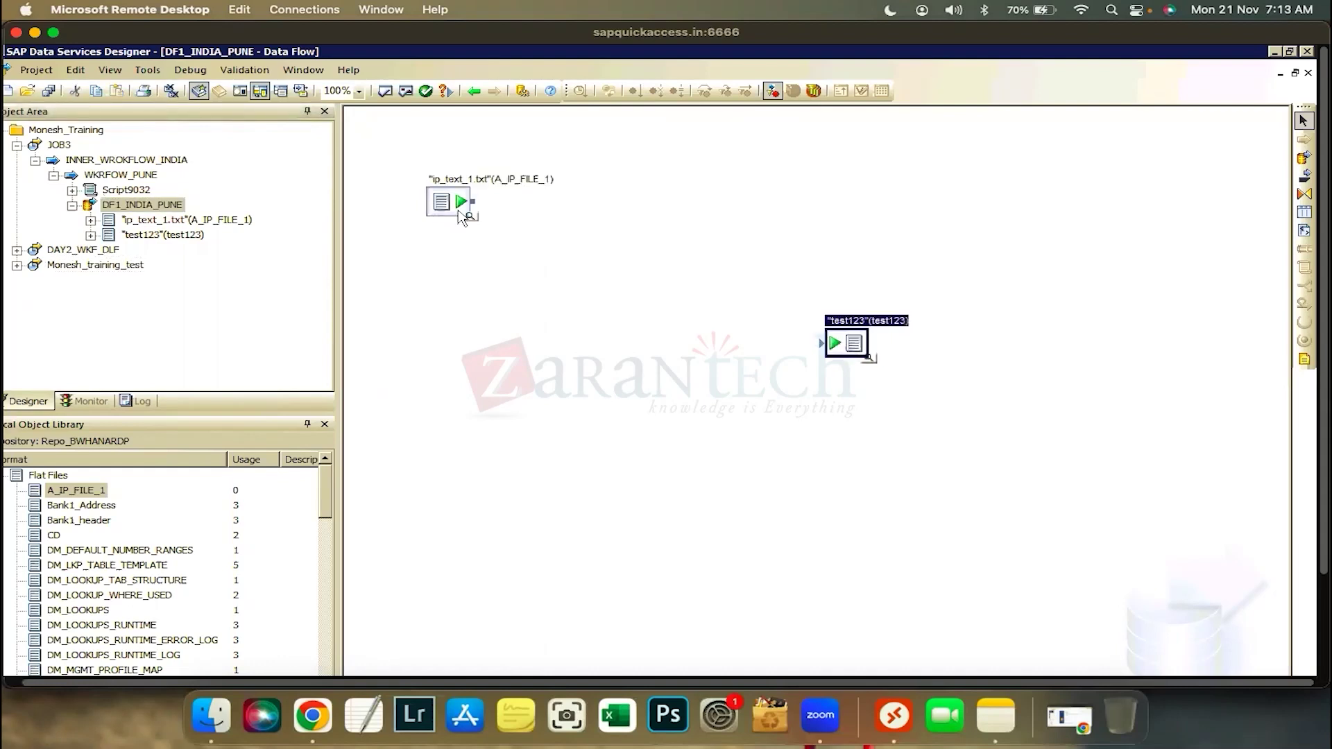
left_click(503, 209)
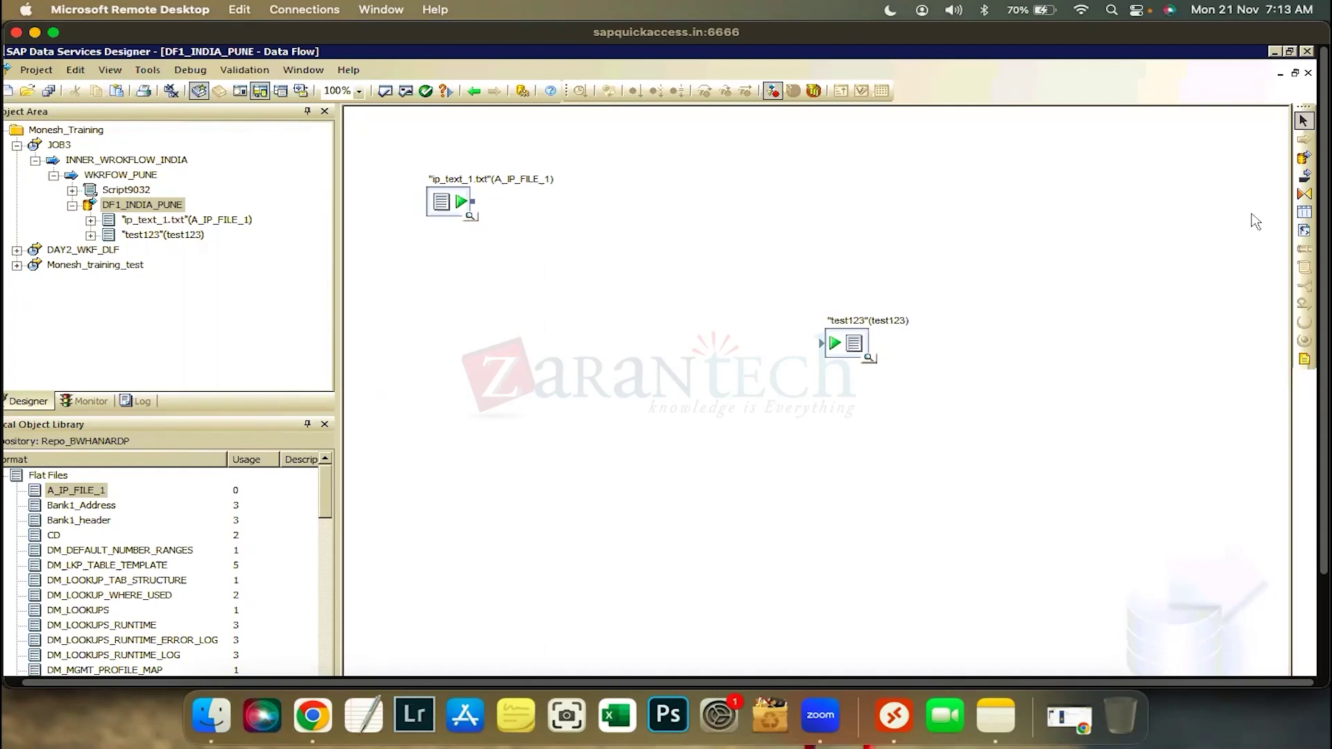
Add a Query transform between the ip_text_1.txt source and the test123 target.
left_click(1304, 196)
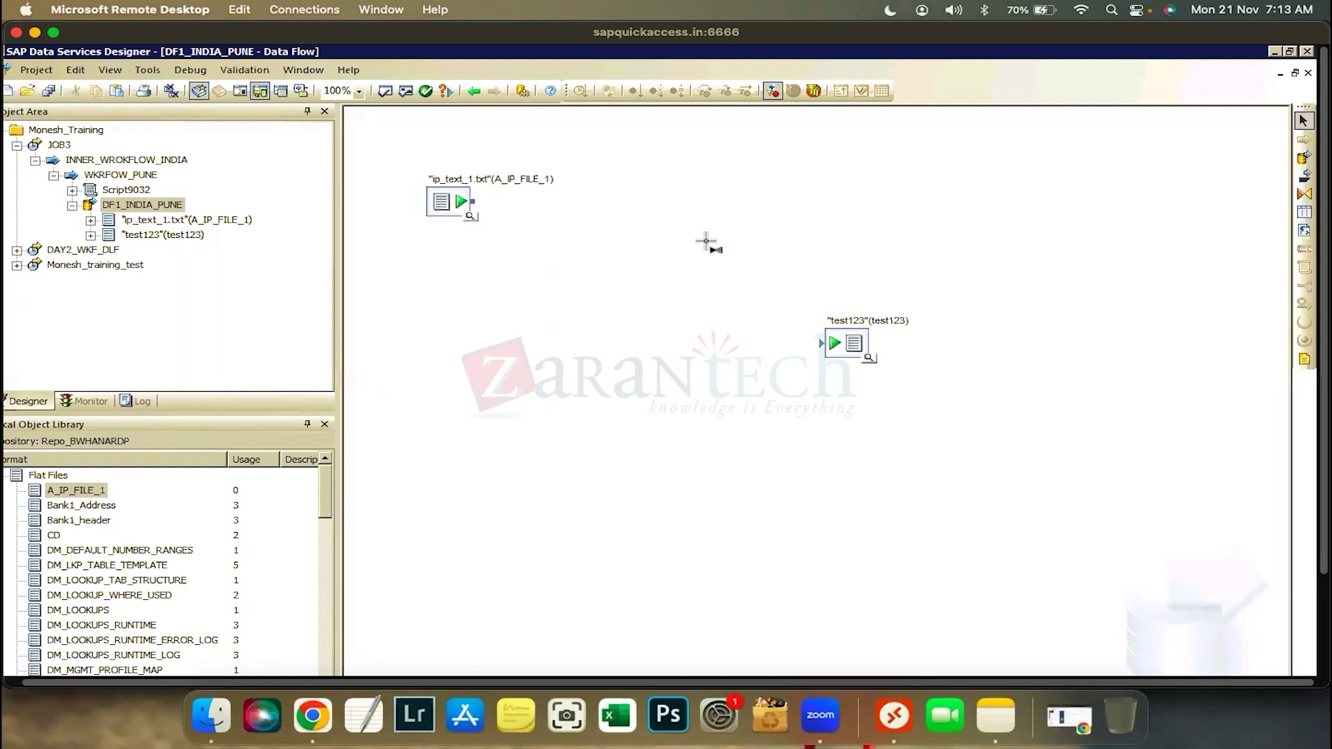
left_click(642, 279)
left_click(644, 290)
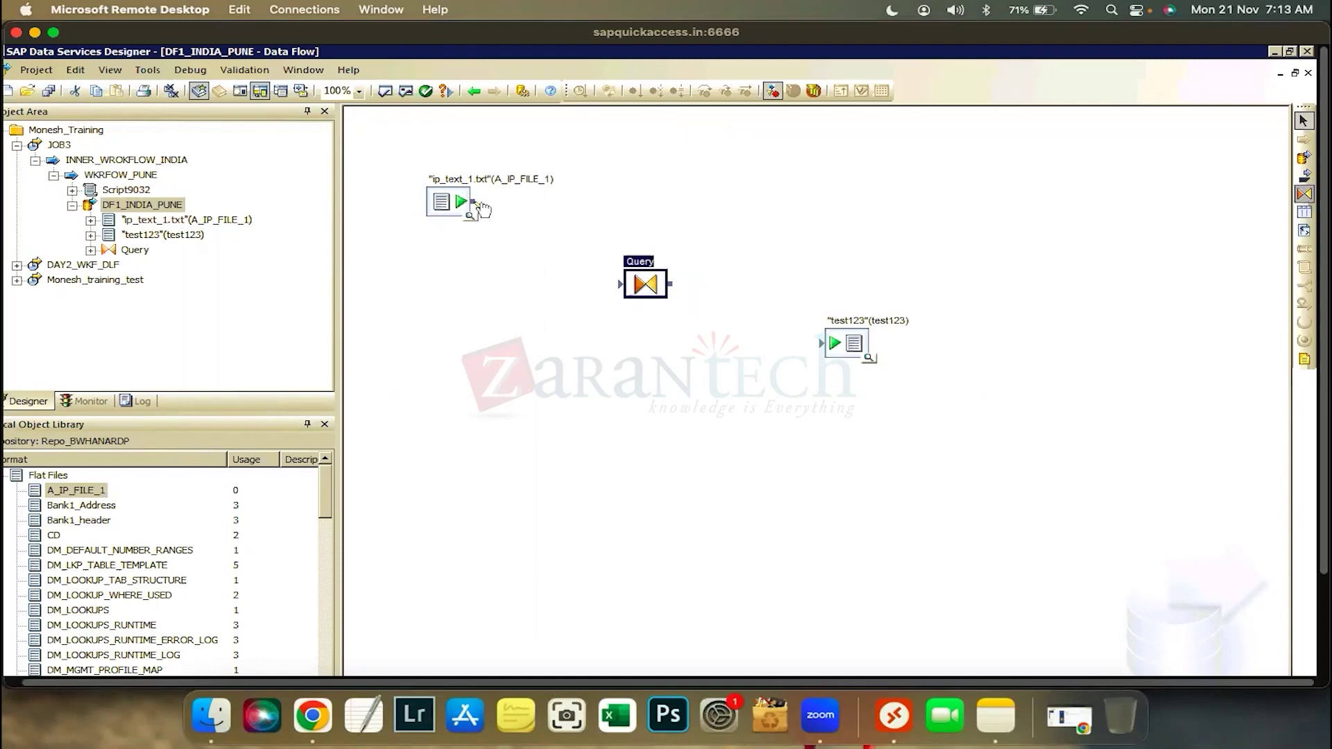
Connect the ip_text_1.txt source through the Query transform to the test123 target, and open the Query transform for editing.
left_click_drag(472, 202, 823, 343)
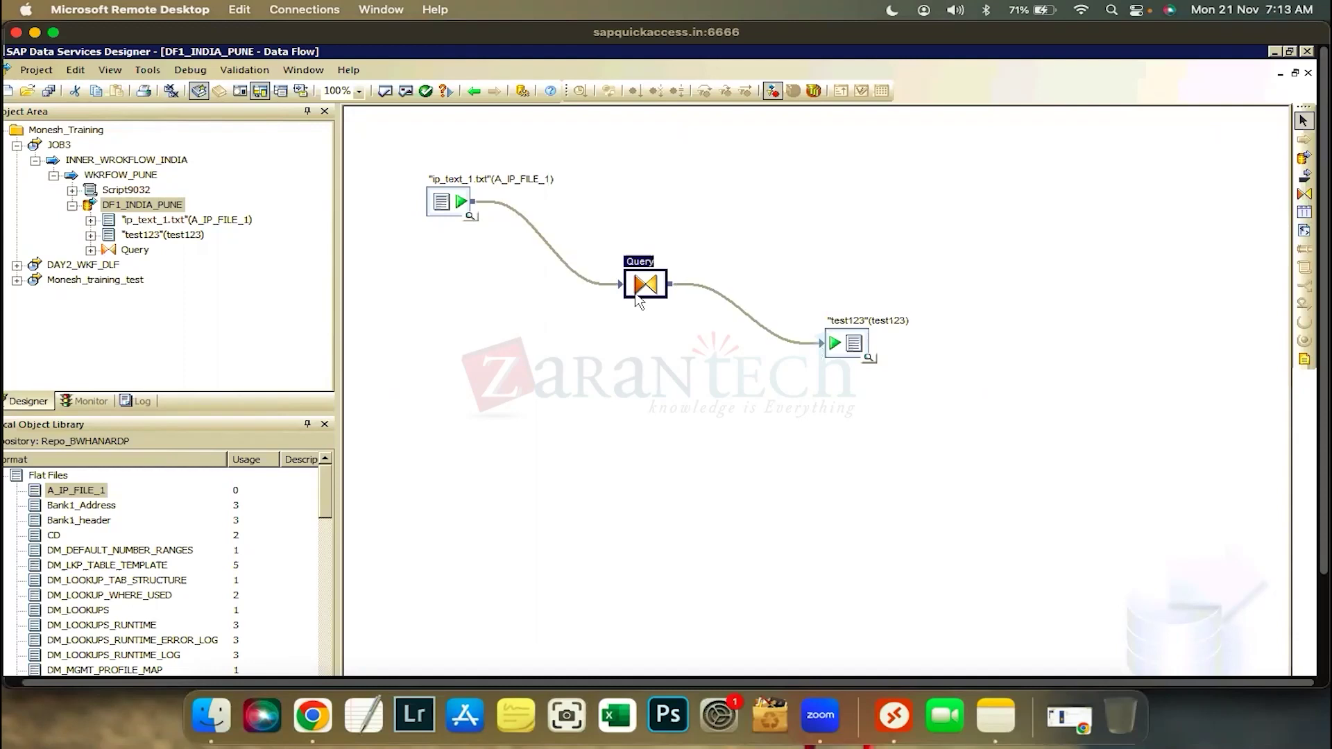
double_click(831, 335)
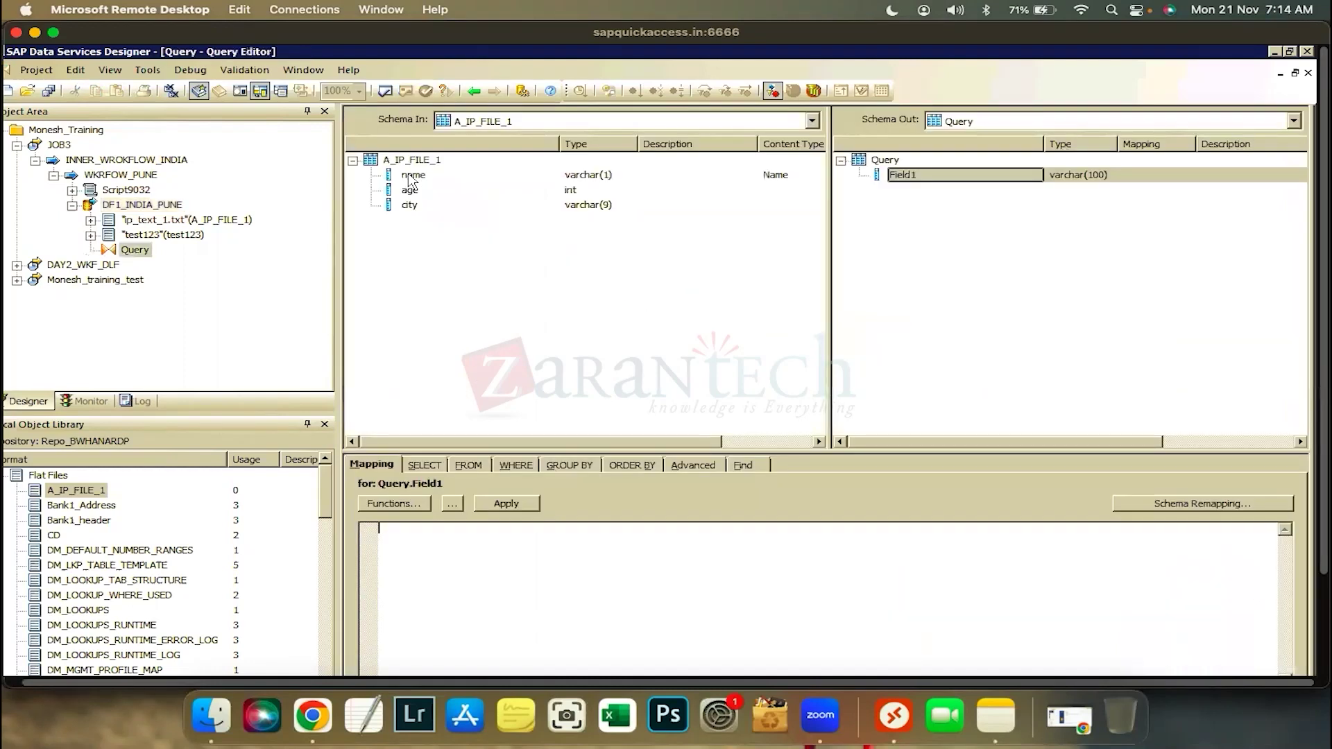
Map name, age and city from A_IP_FILE_1 to the Query output schema and delete the default Field1 column.
left_click(415, 175)
right_click(414, 206)
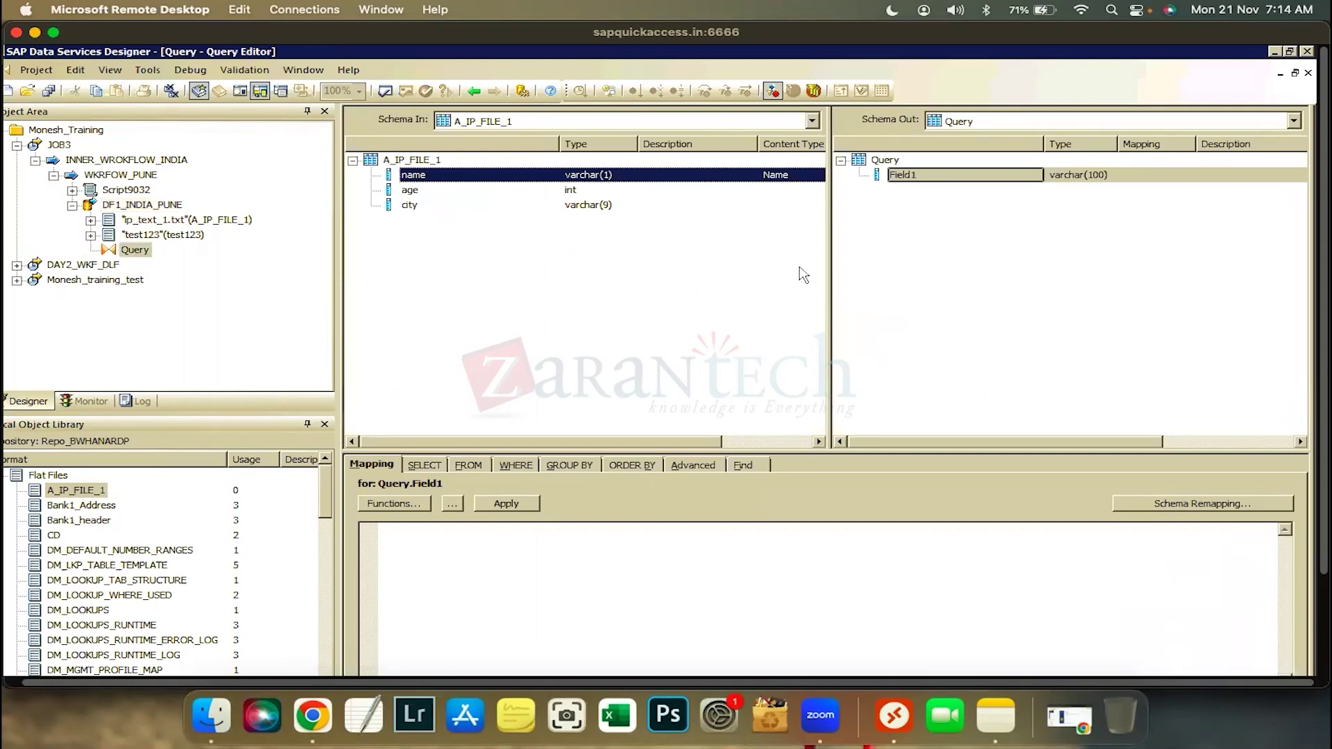
left_click_drag(492, 174, 895, 176)
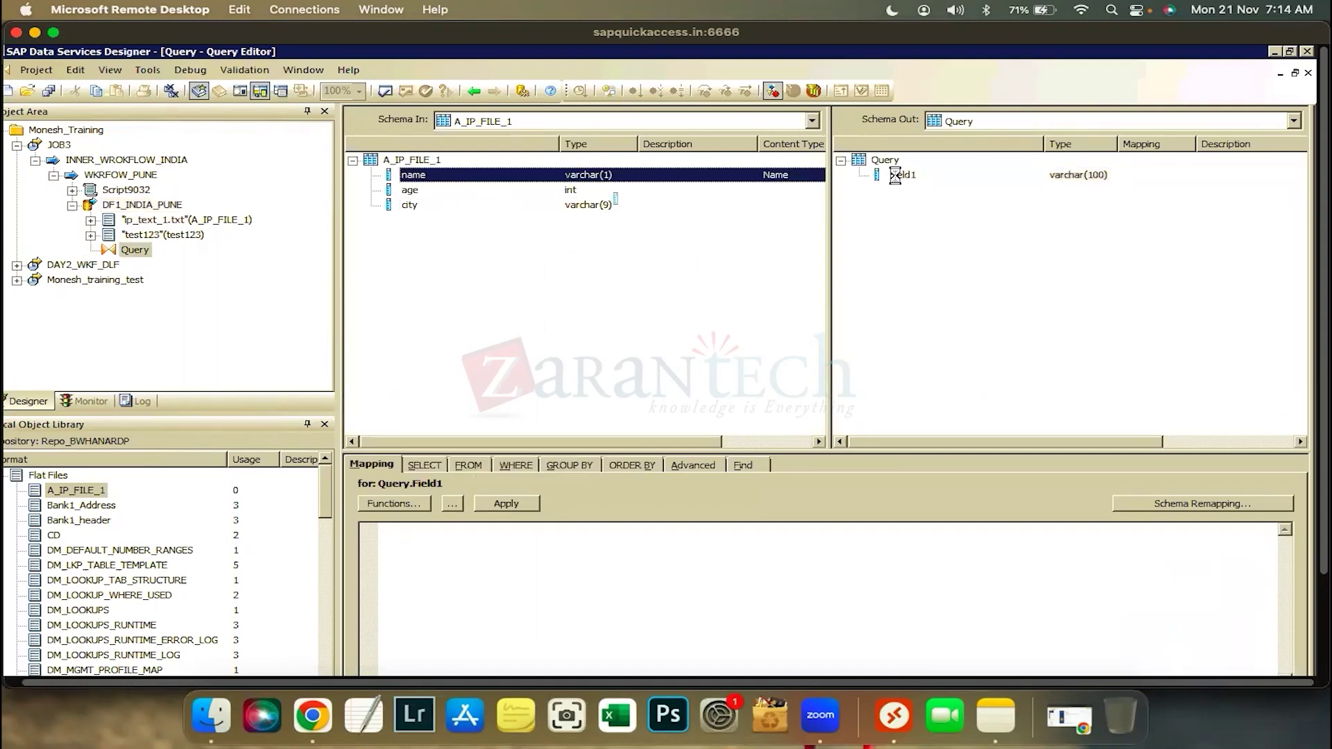
right_click(895, 176)
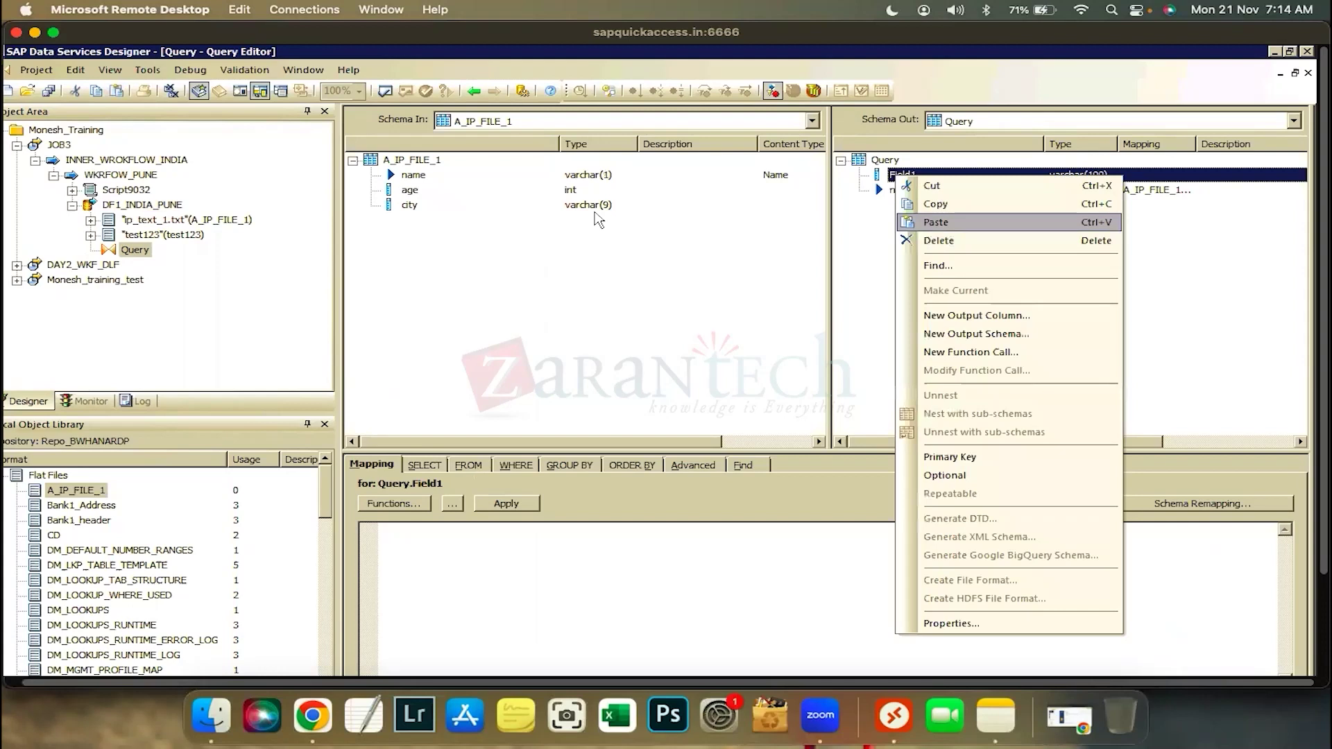
left_click(1035, 249)
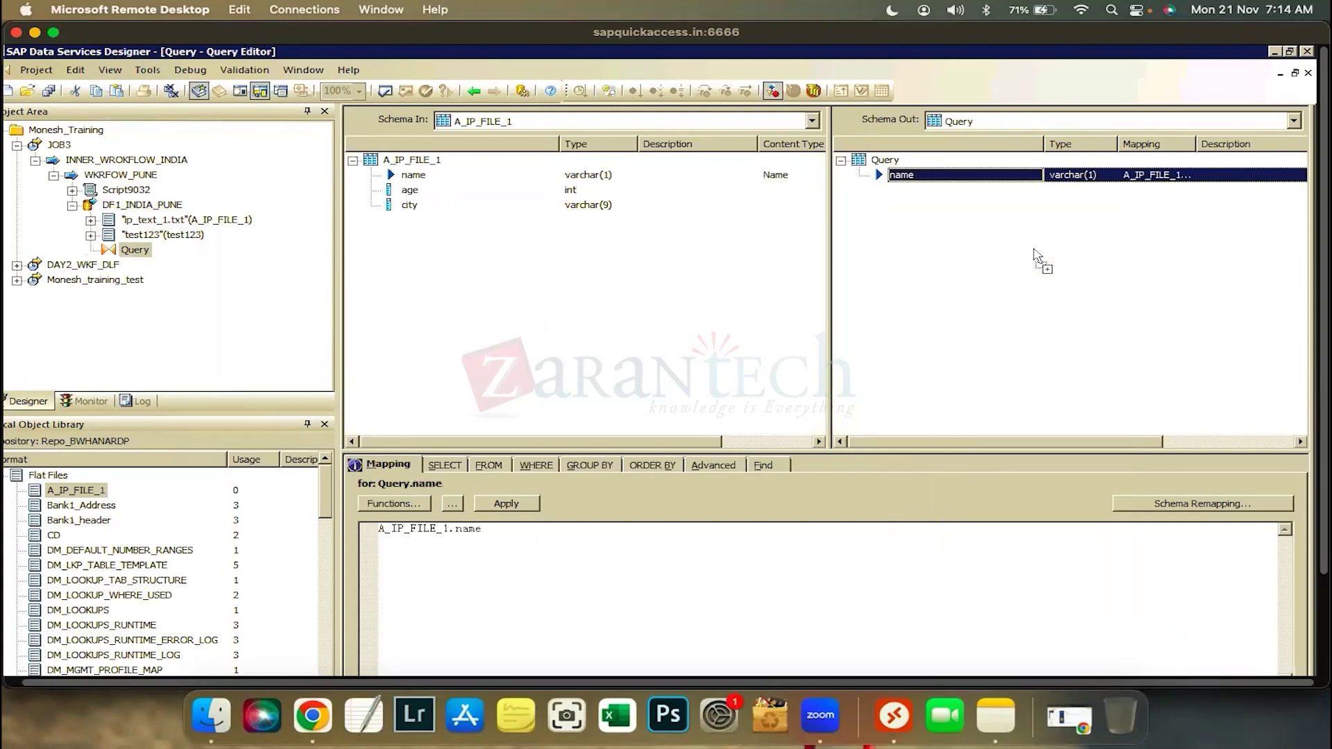
left_click_drag(424, 199, 991, 286)
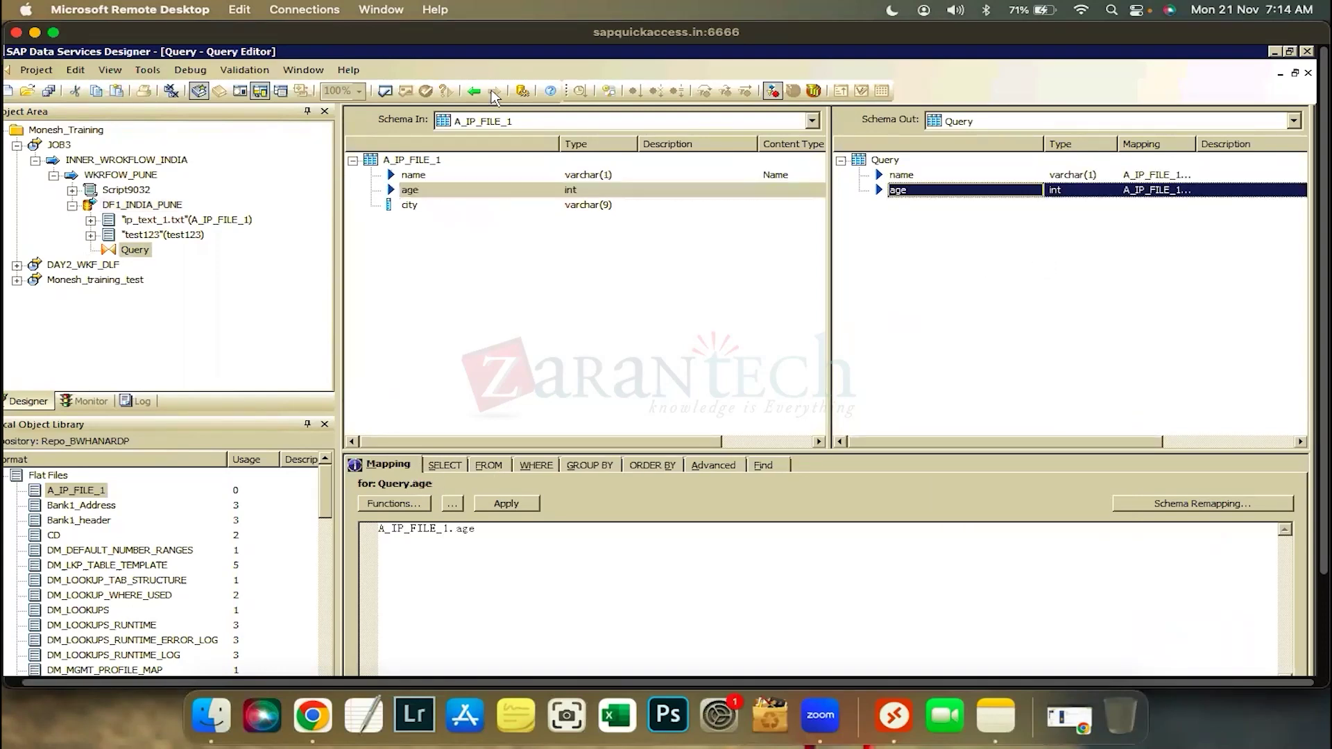
left_click_drag(410, 204, 991, 287)
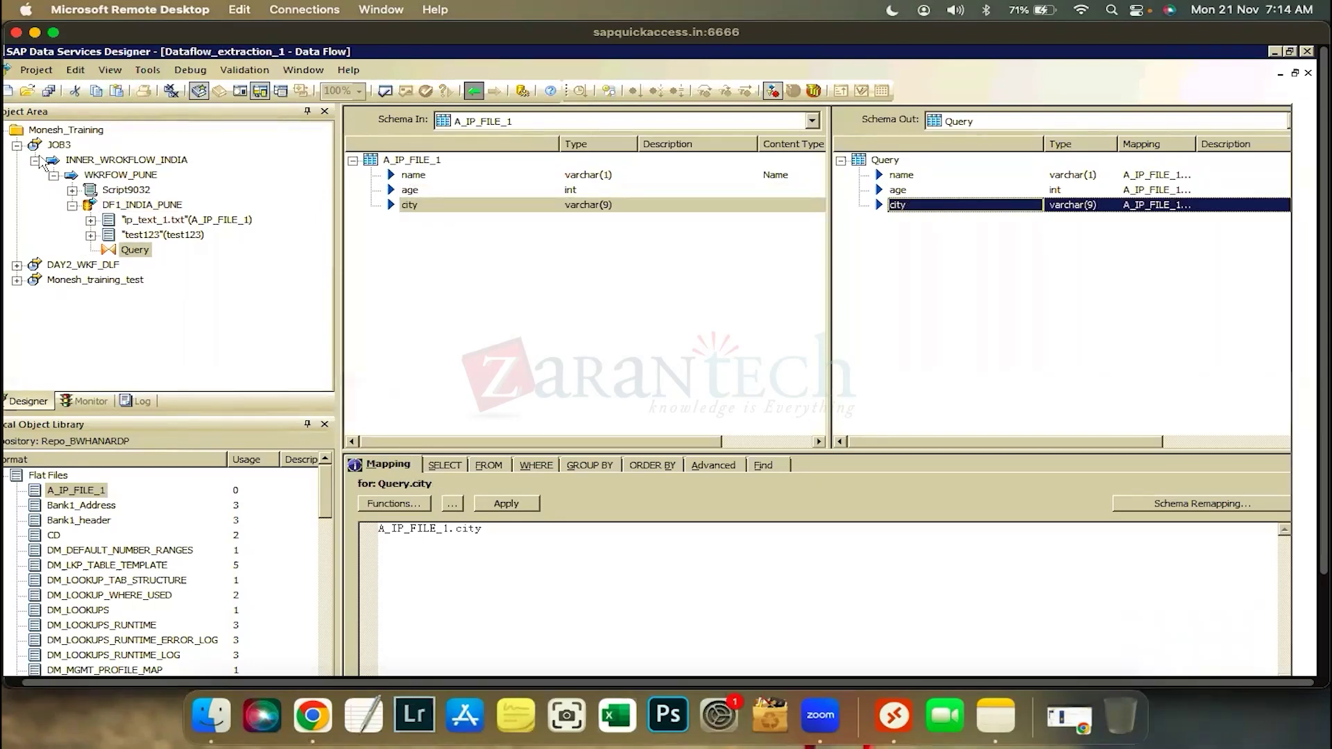
Save all changes, validate JOB3 and dismiss the validation output.
left_click(59, 145)
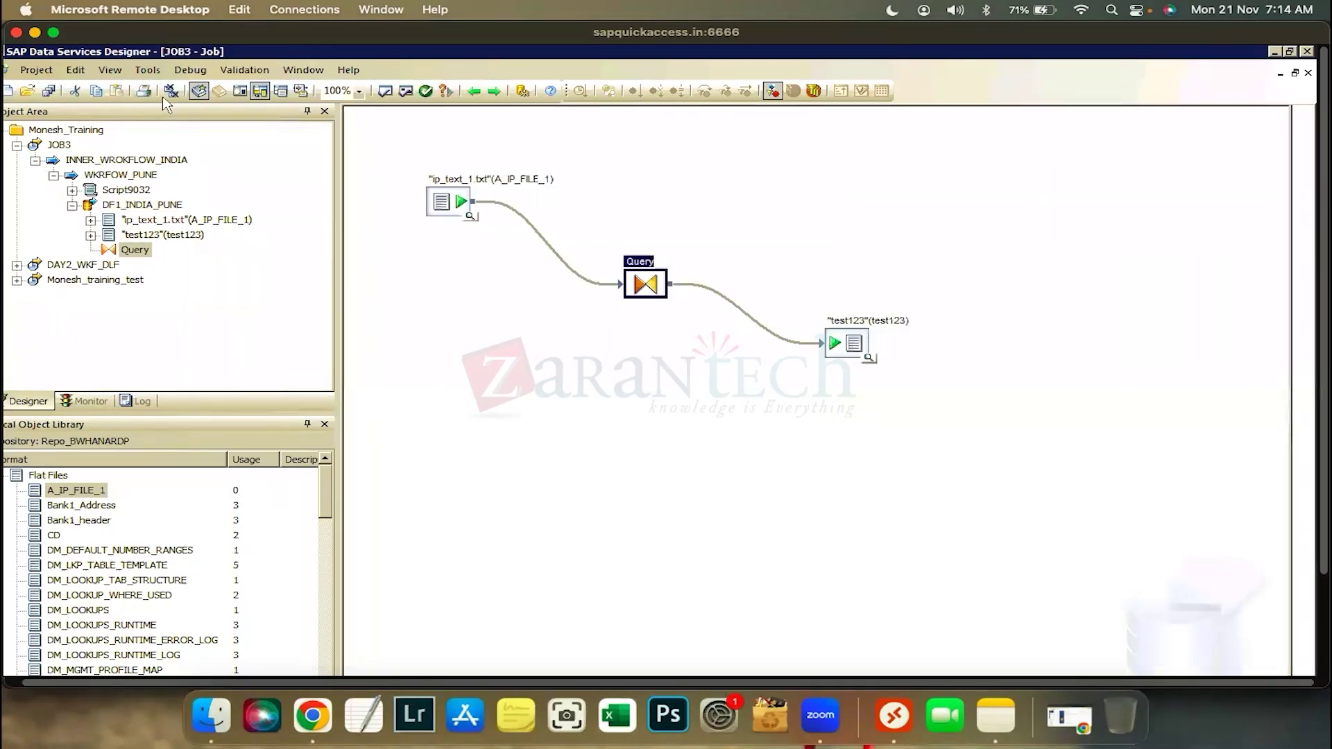
key("ctrl+s")
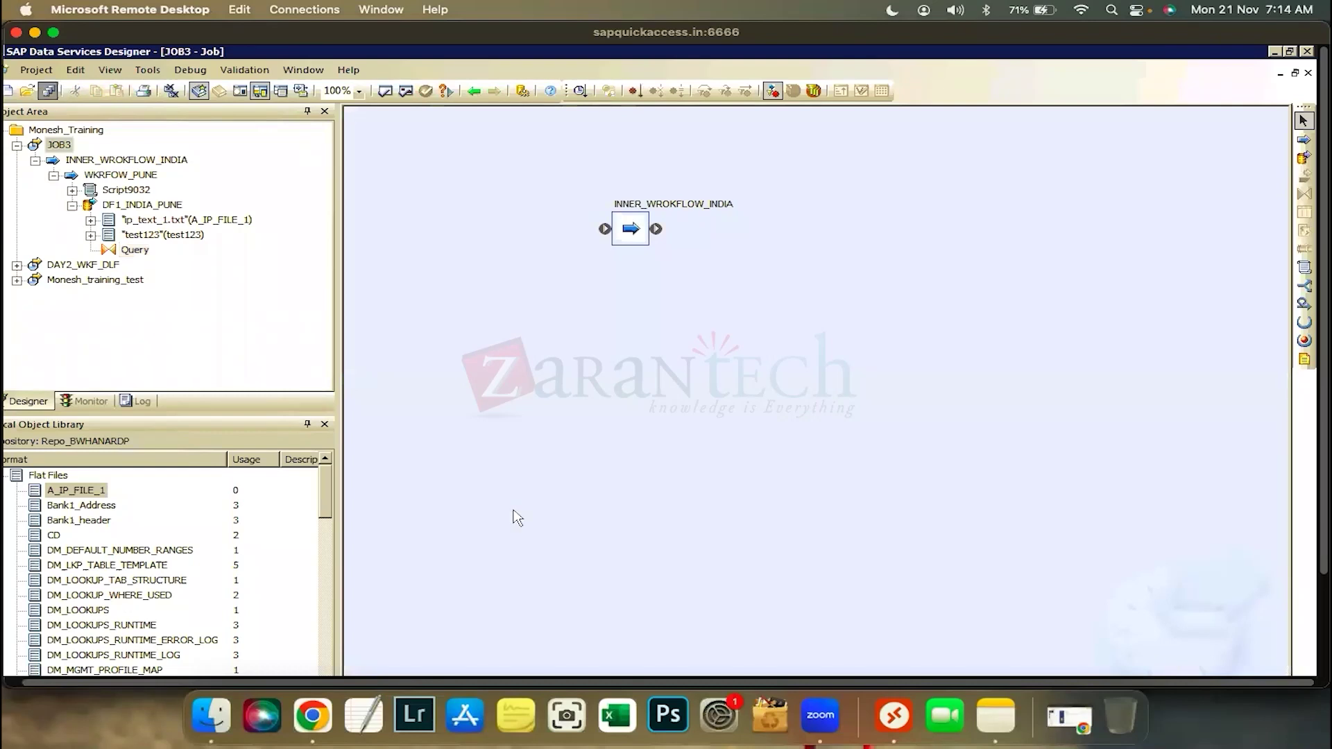
key("Return")
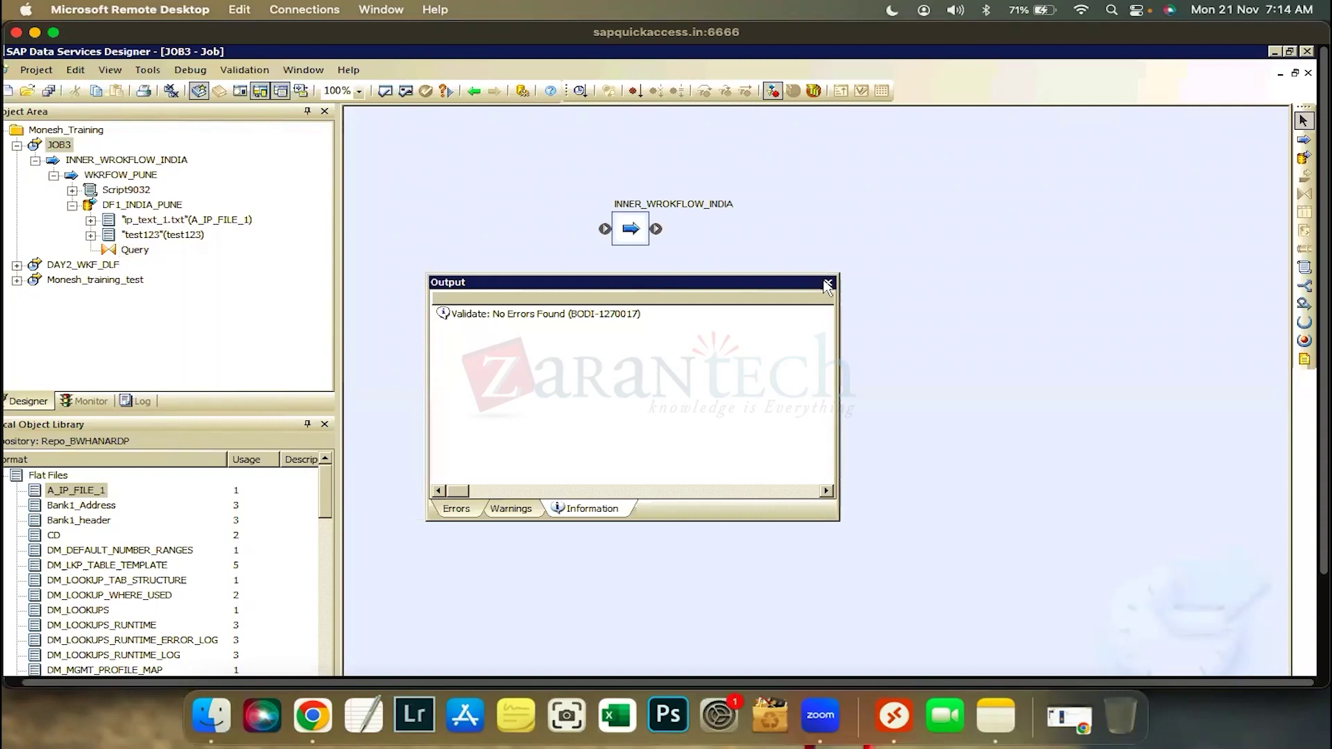
left_click(827, 284)
Execute JOB3 on JobServer_1 with the default execution properties.
left_click(581, 92)
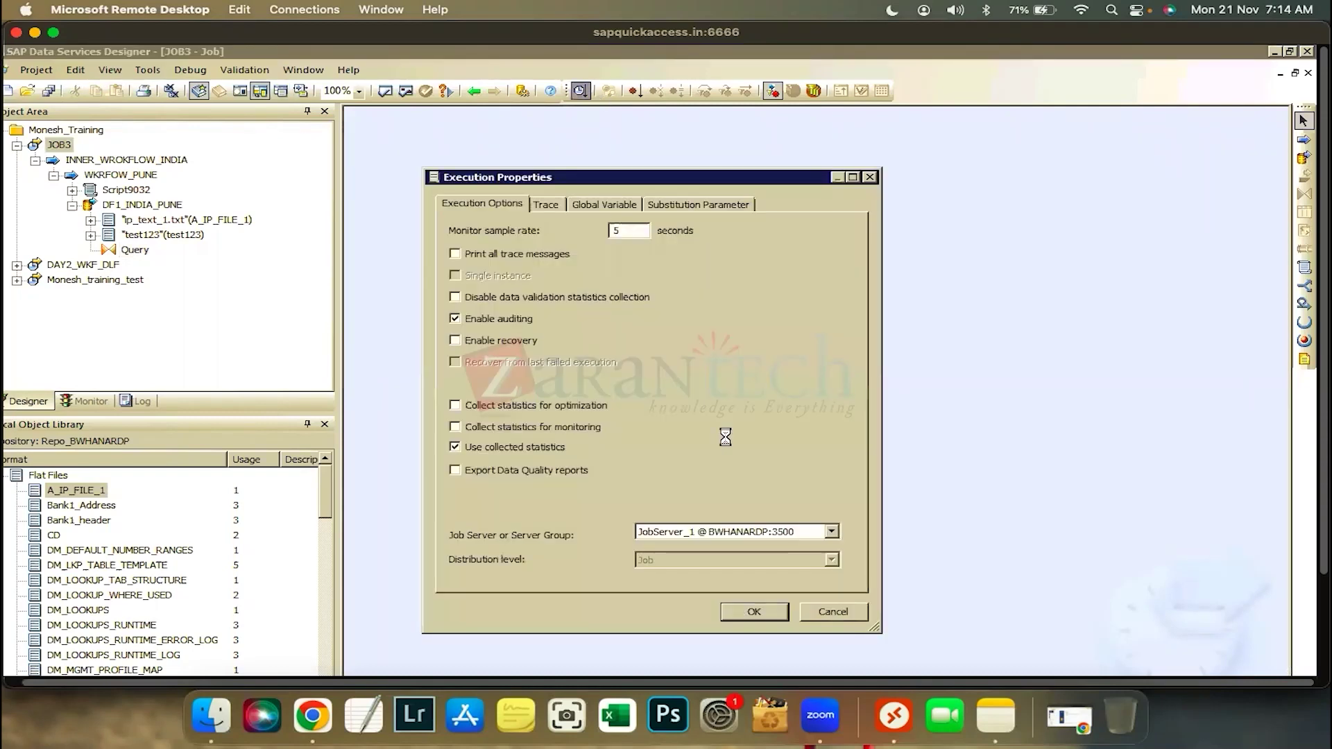
left_click(746, 611)
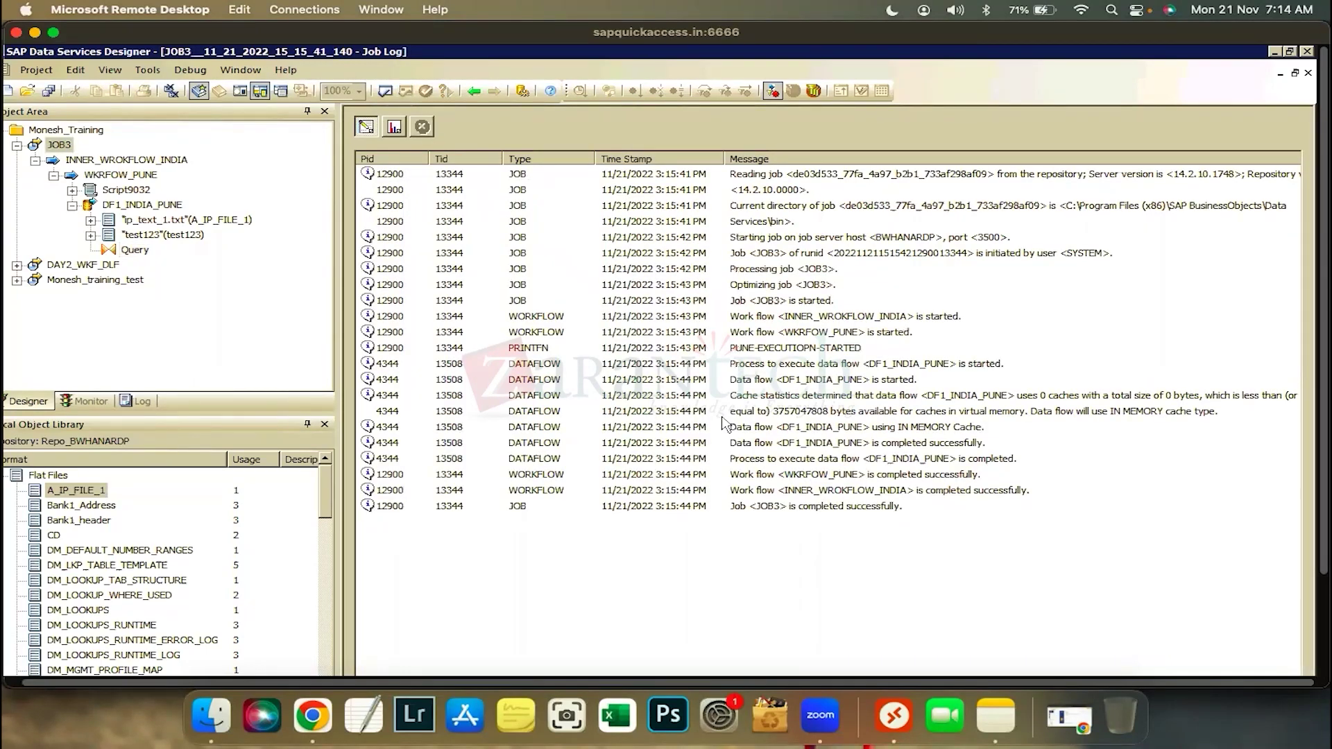
Check the closing entries of the JOB3 job log and widen the log area to read its messages.
left_click(819, 512)
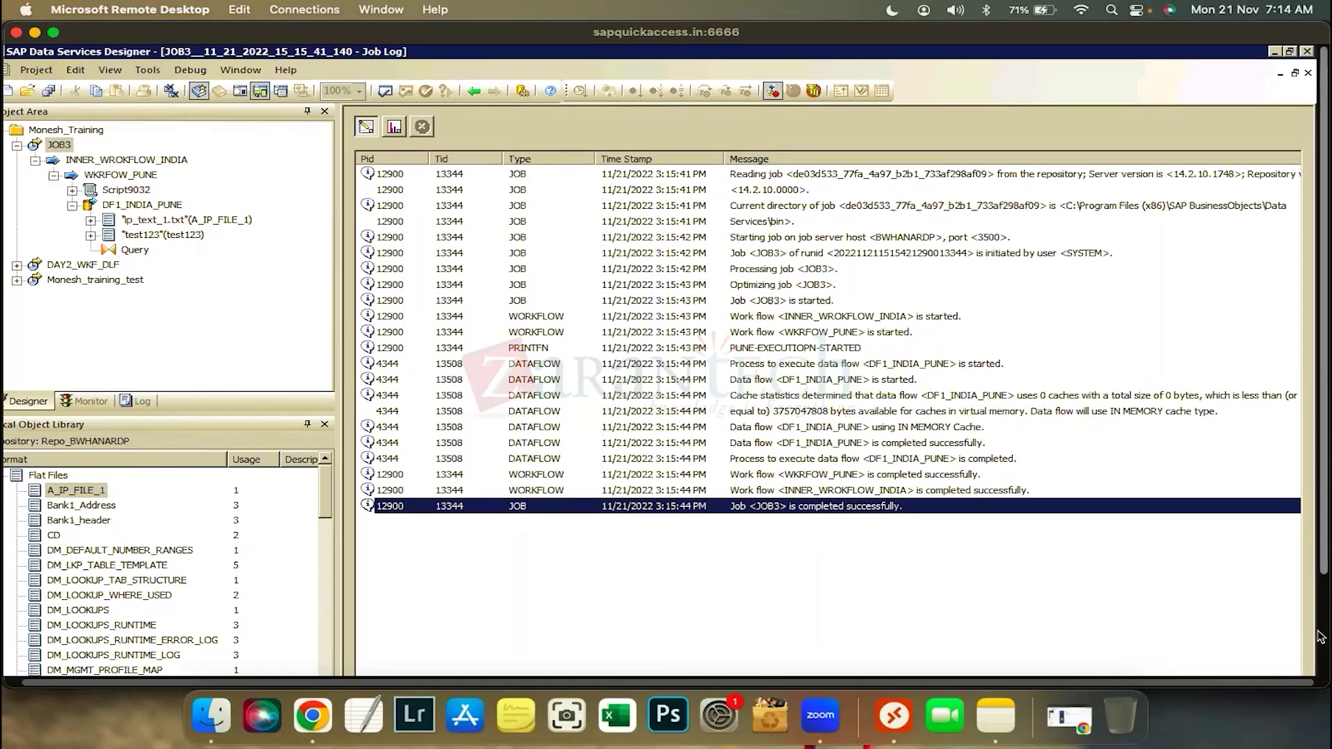
scroll(1321, 636, "down", 1)
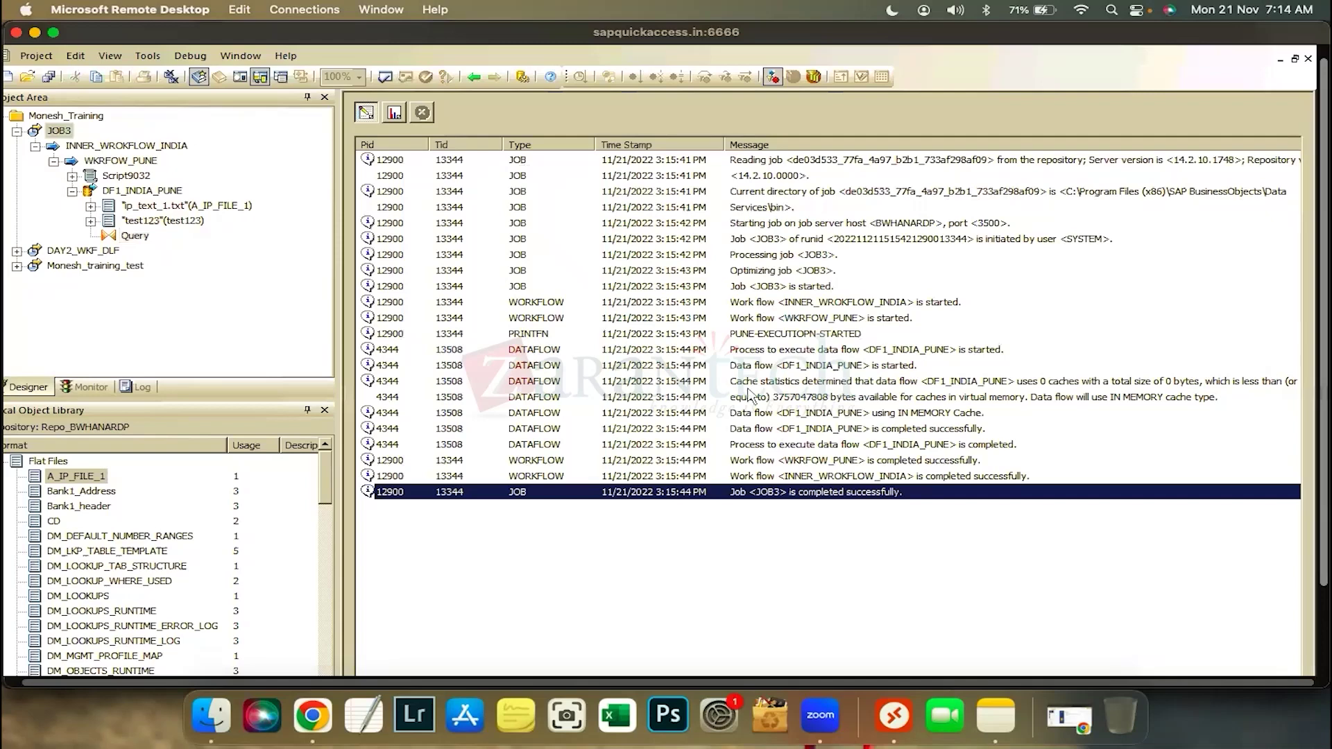
scroll(749, 394, "up", 1)
key("Up")
key("Up")
key("Up")
key("Up")
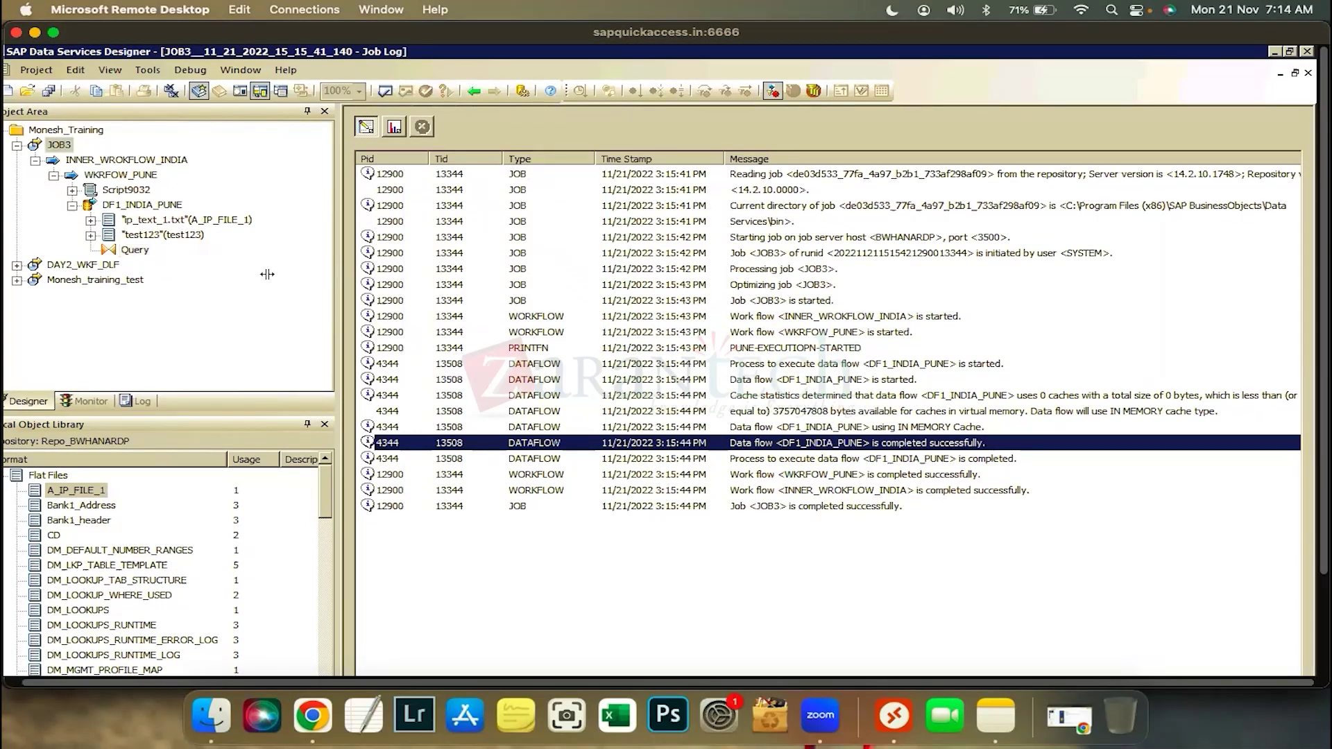
left_click_drag(267, 274, 266, 274)
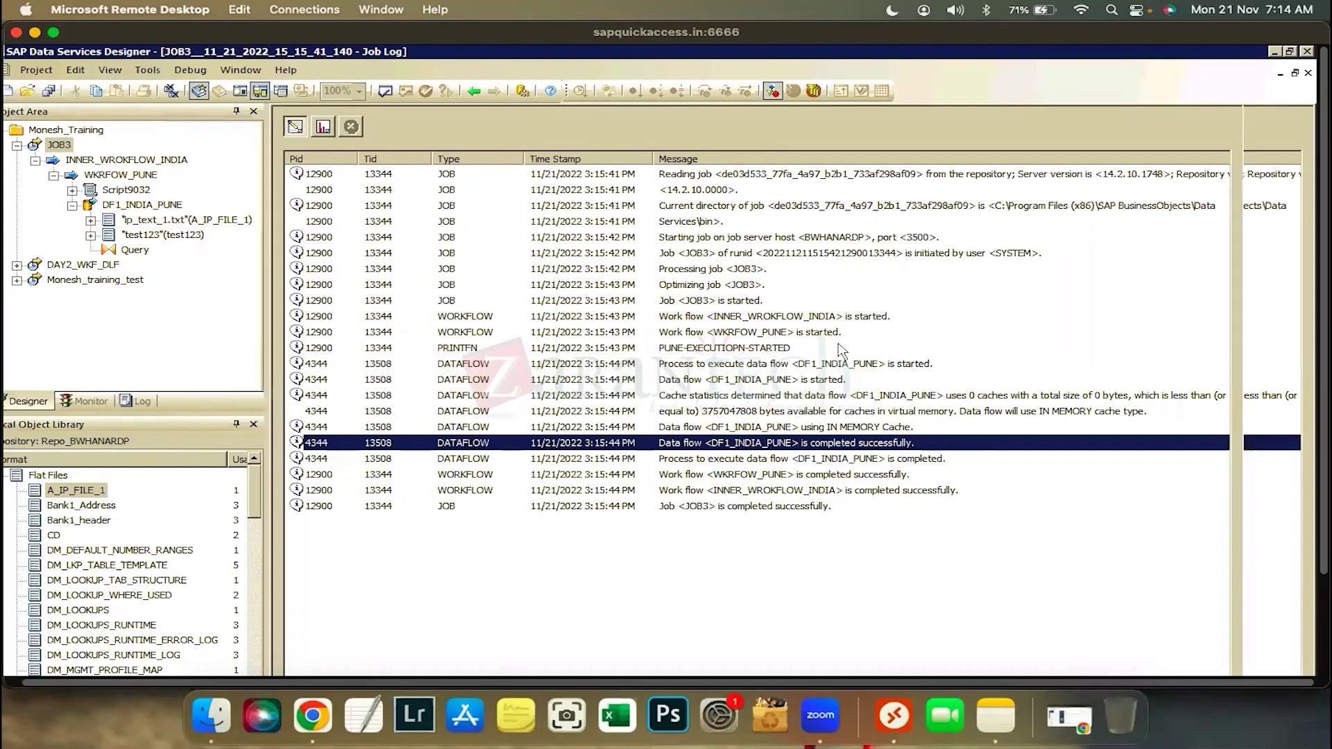
Examine the order in which JOB3, its work flows, the script's print message and the DF1_INDIA_PUNE data flow start in the log.
left_click(842, 349)
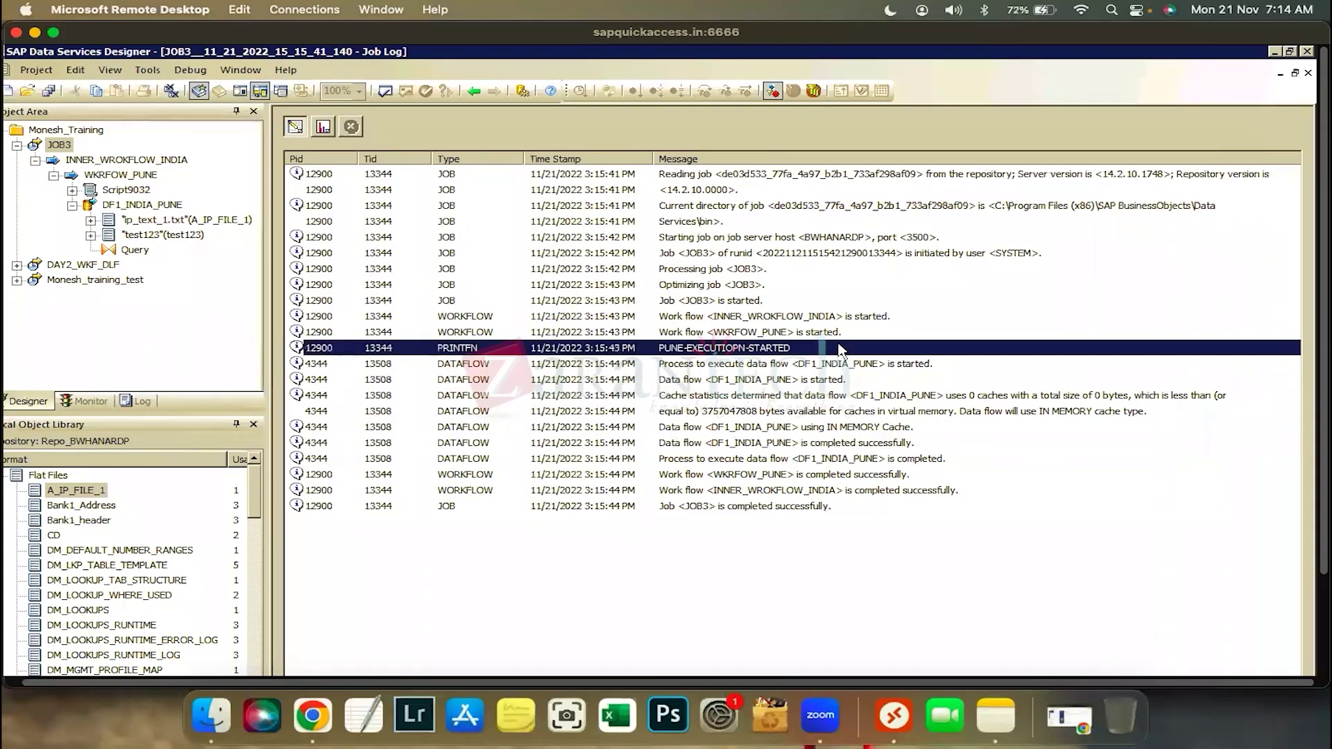
left_click(715, 303)
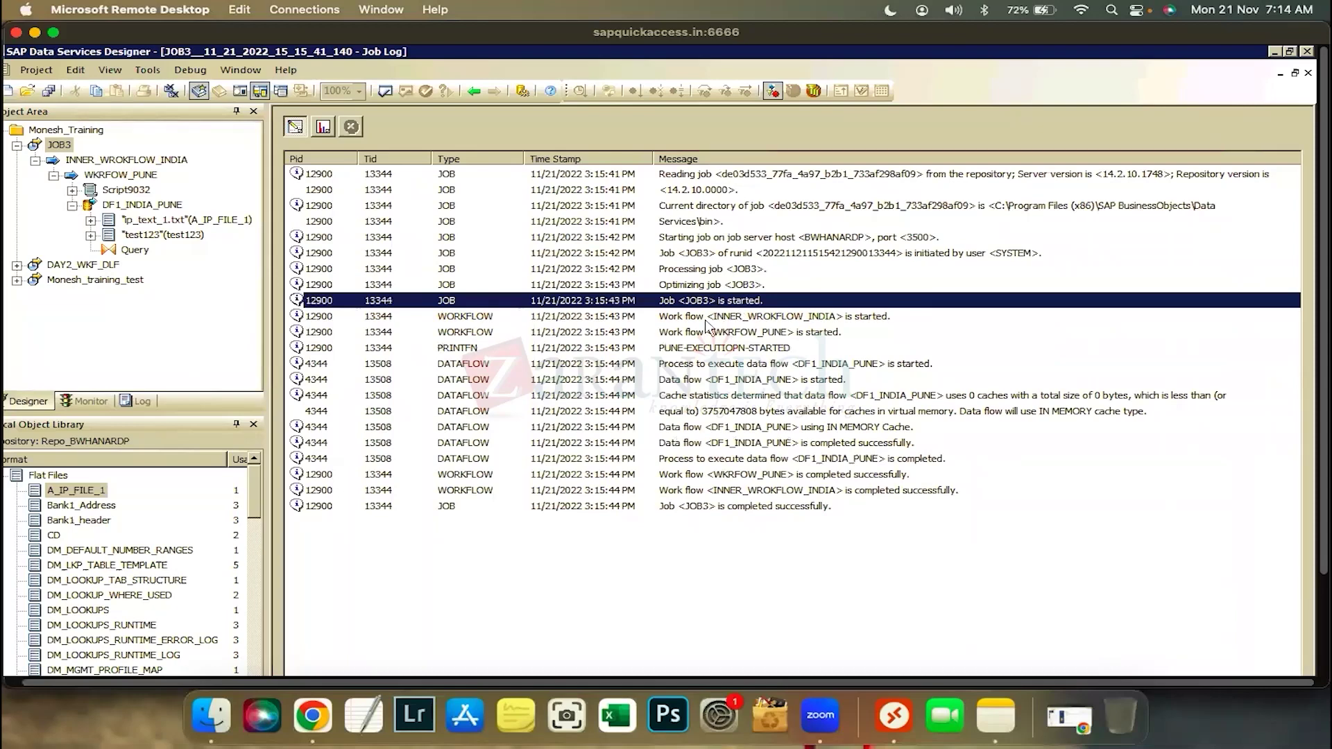
left_click(828, 318)
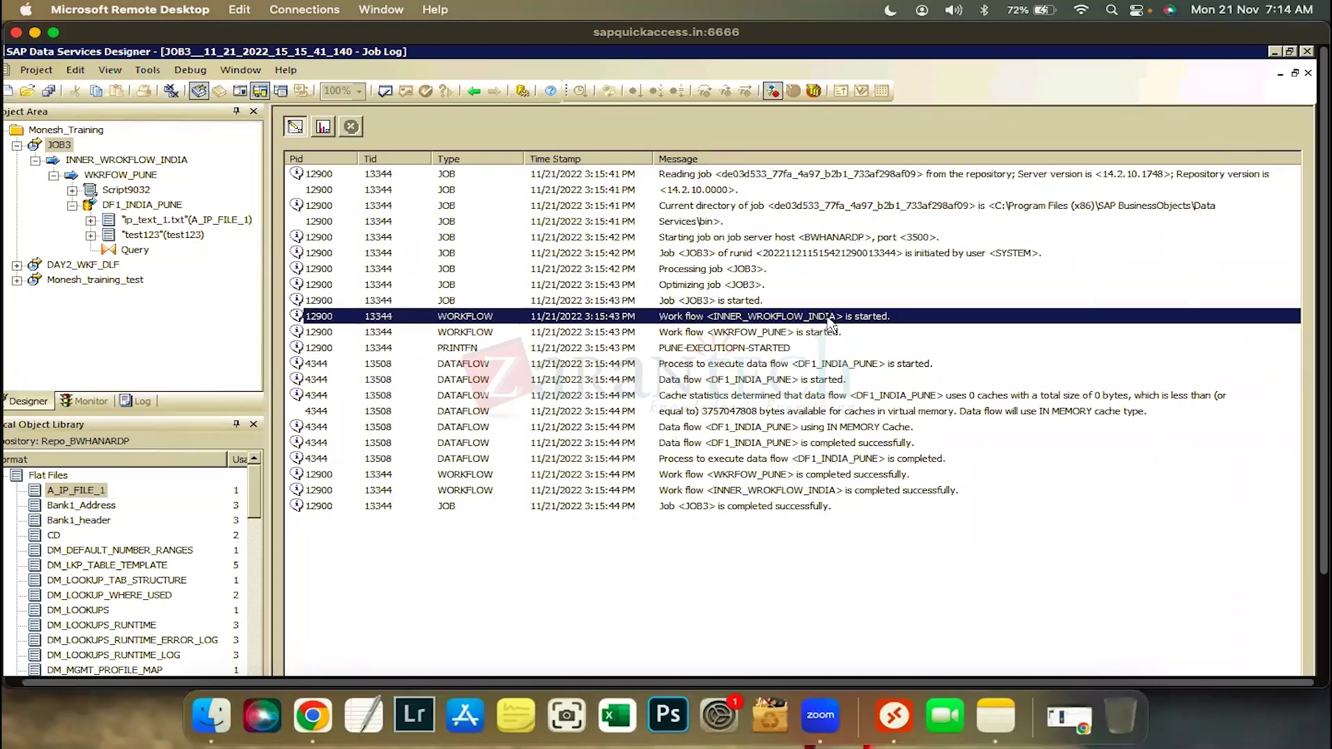
left_click(791, 333)
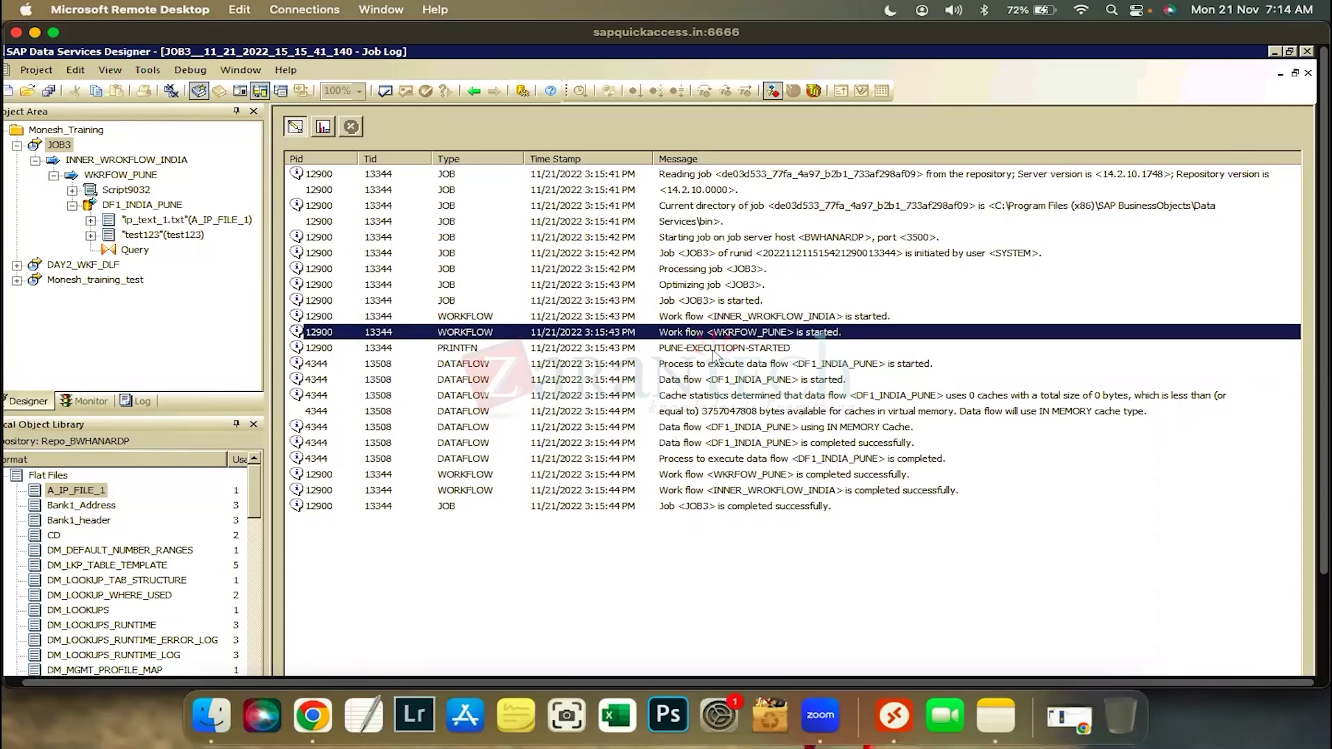
left_click(783, 349)
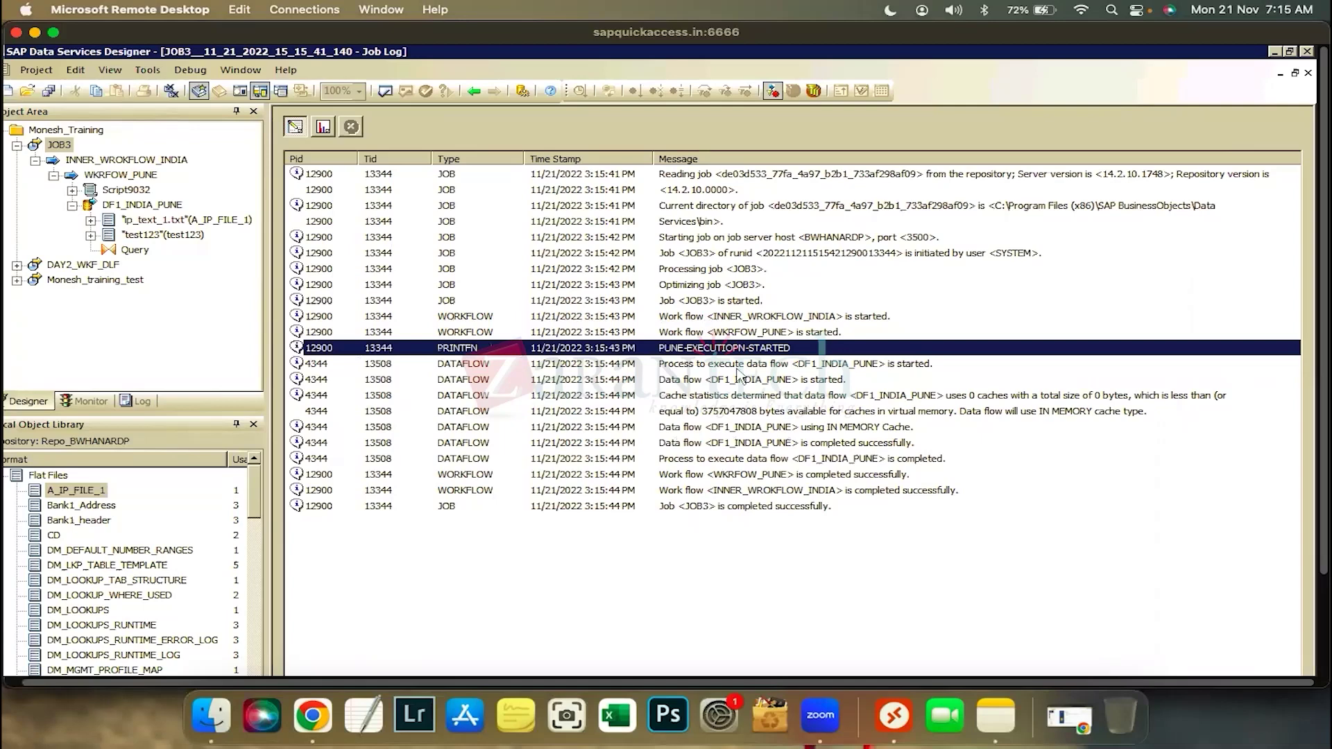
left_click(855, 368)
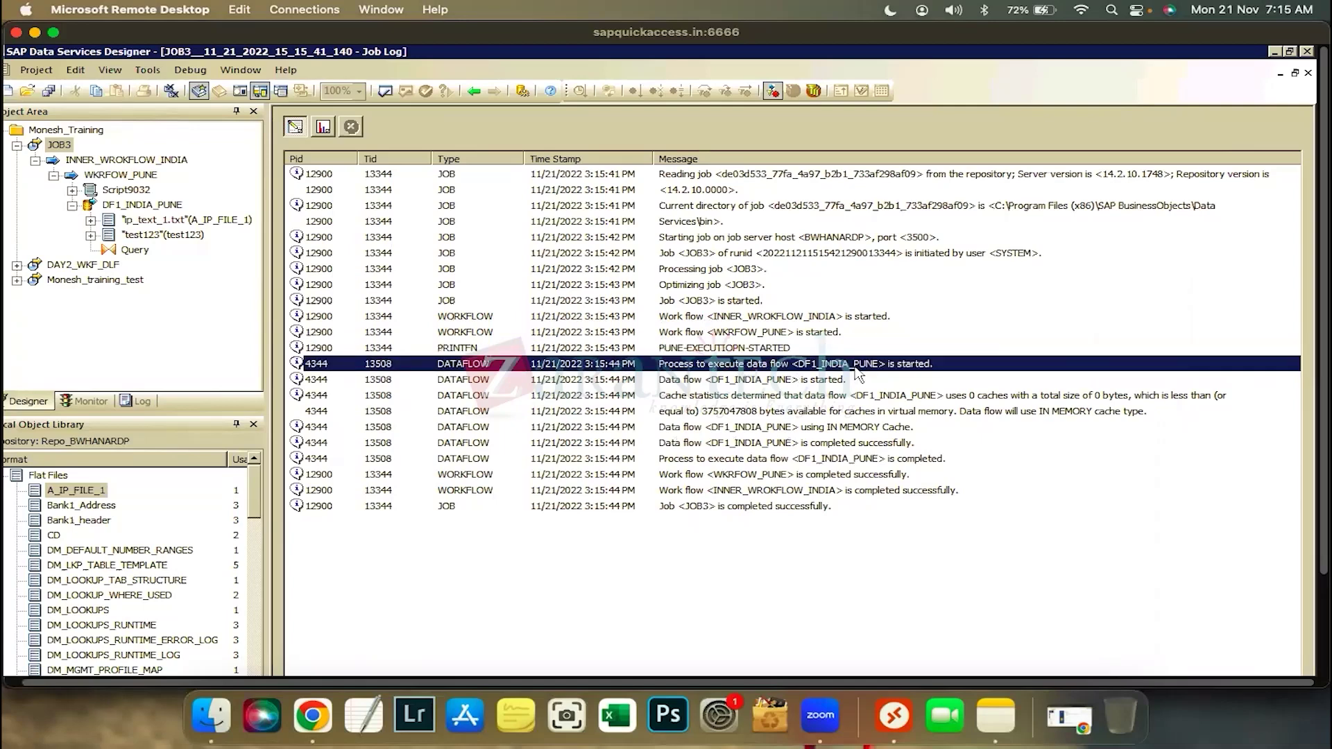
left_click(926, 382)
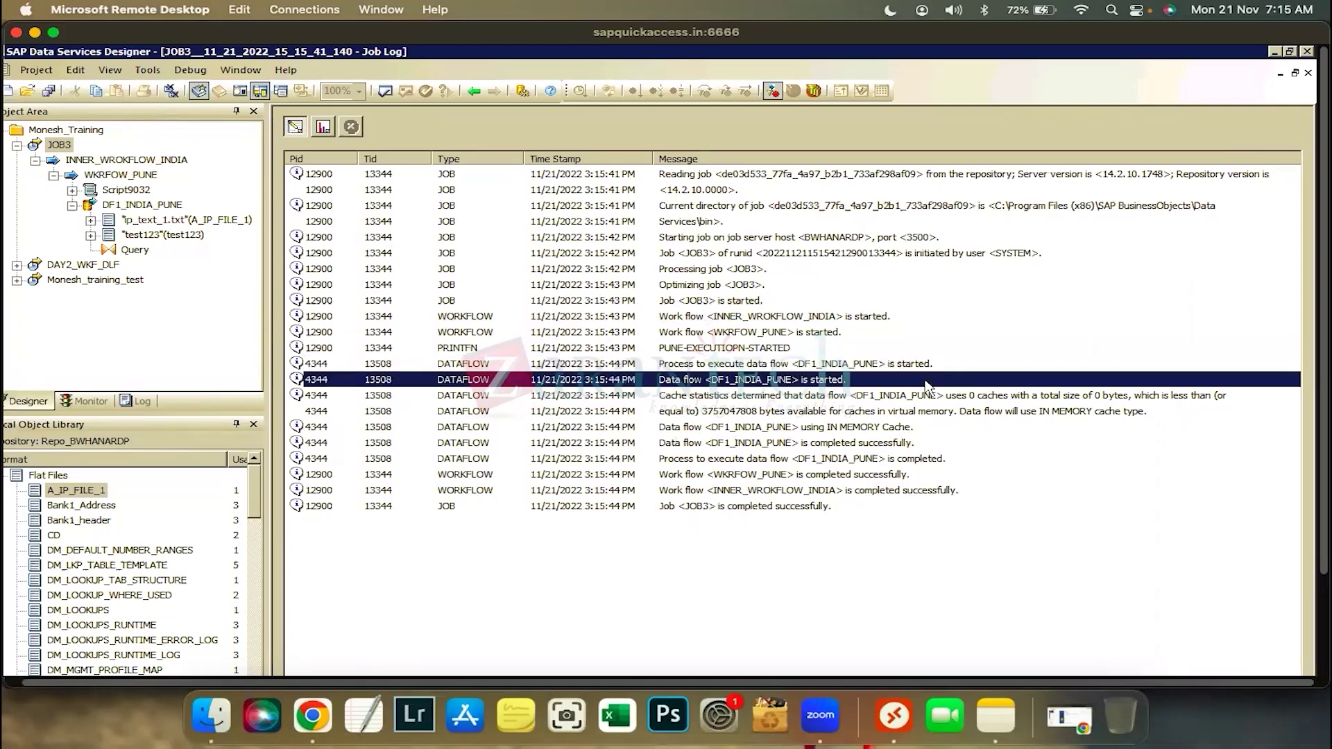
Review the log's completion entries from the DF1_INDIA_PUNE data flow through both work flows to JOB3.
left_click(809, 437)
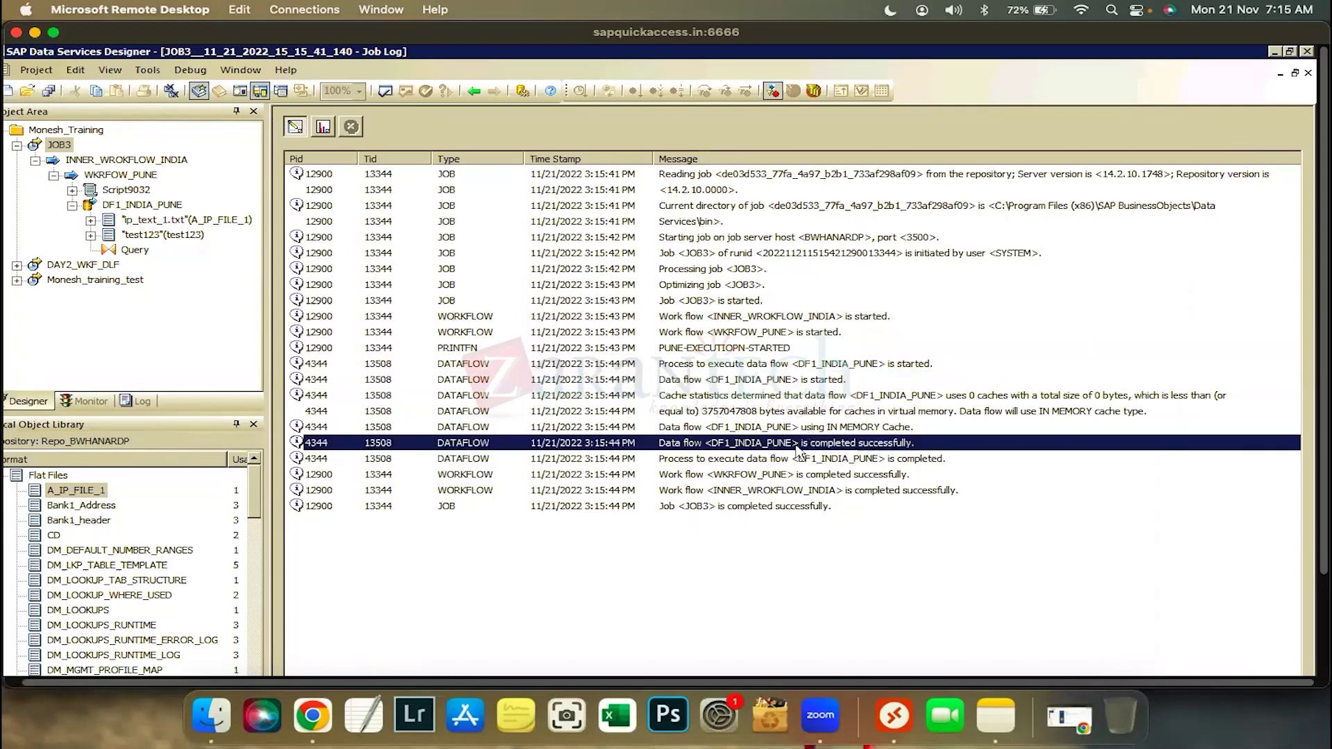
left_click(795, 426)
left_click(890, 446)
left_click(781, 462)
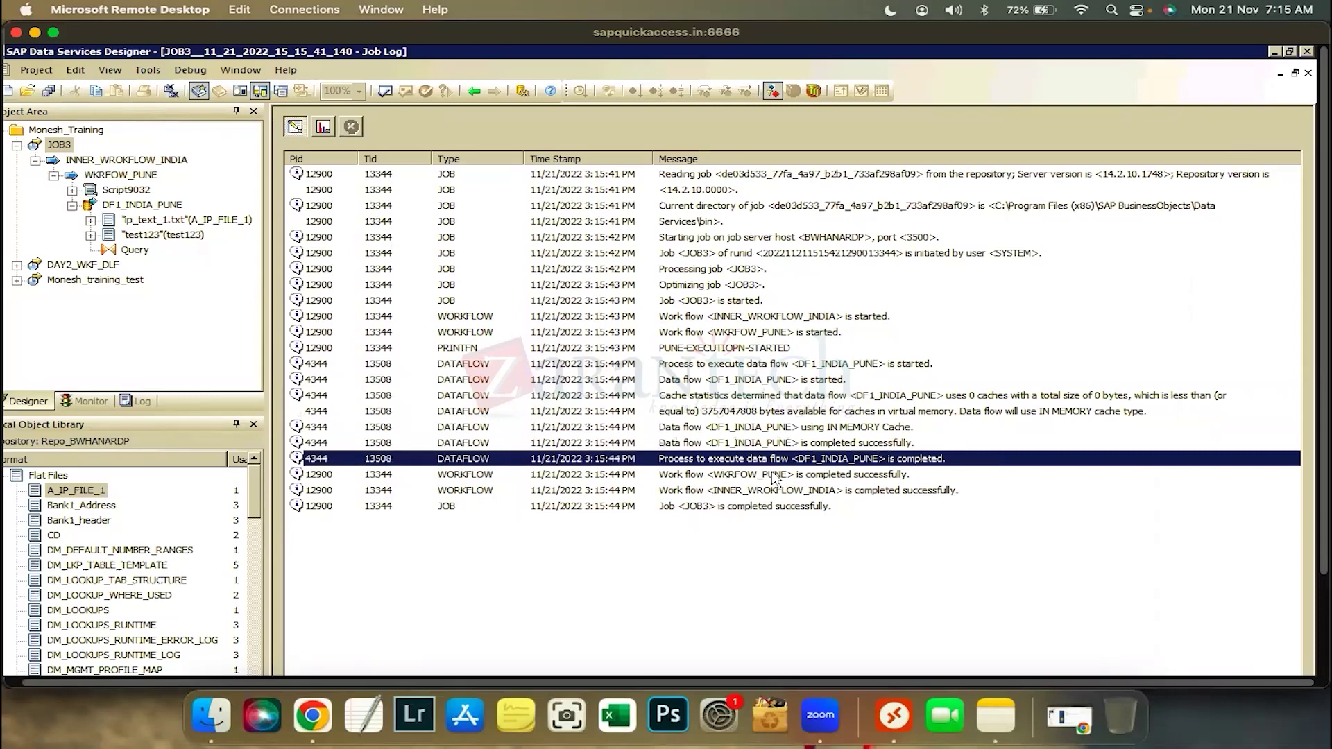
key("Down")
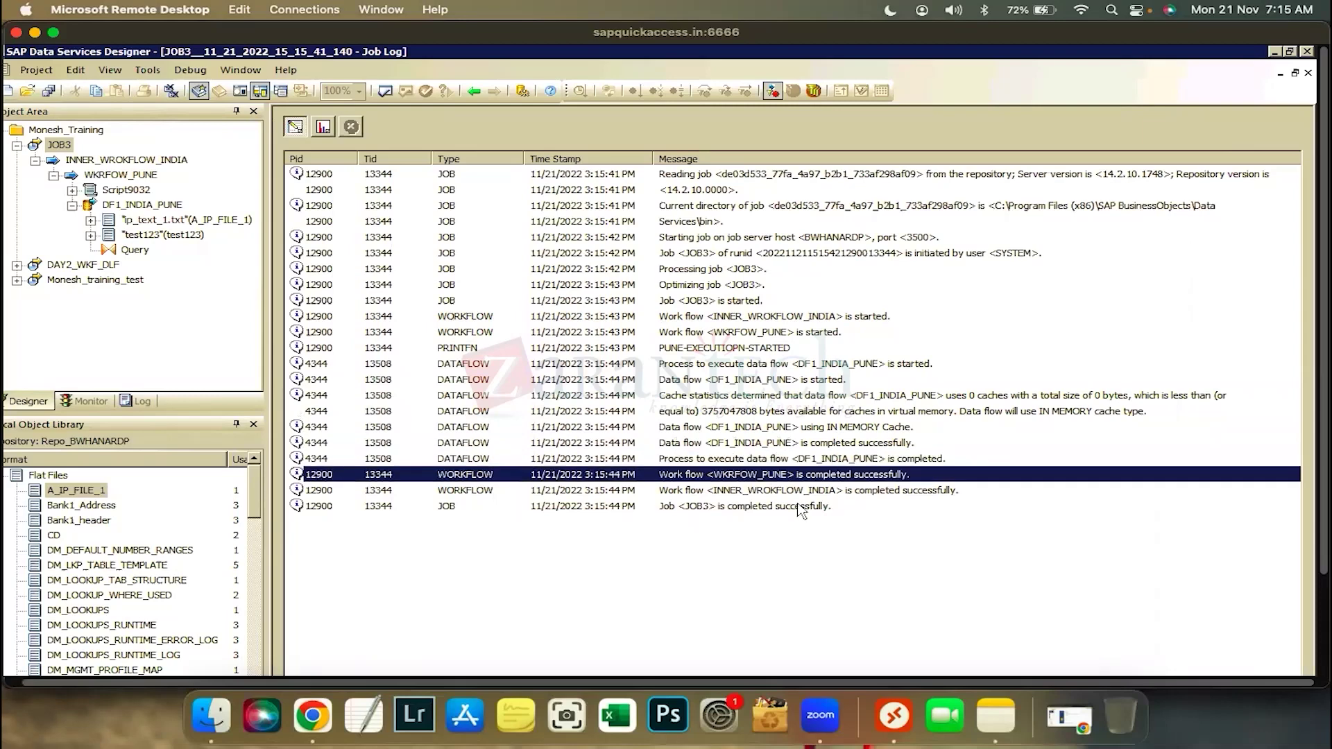
left_click(801, 510)
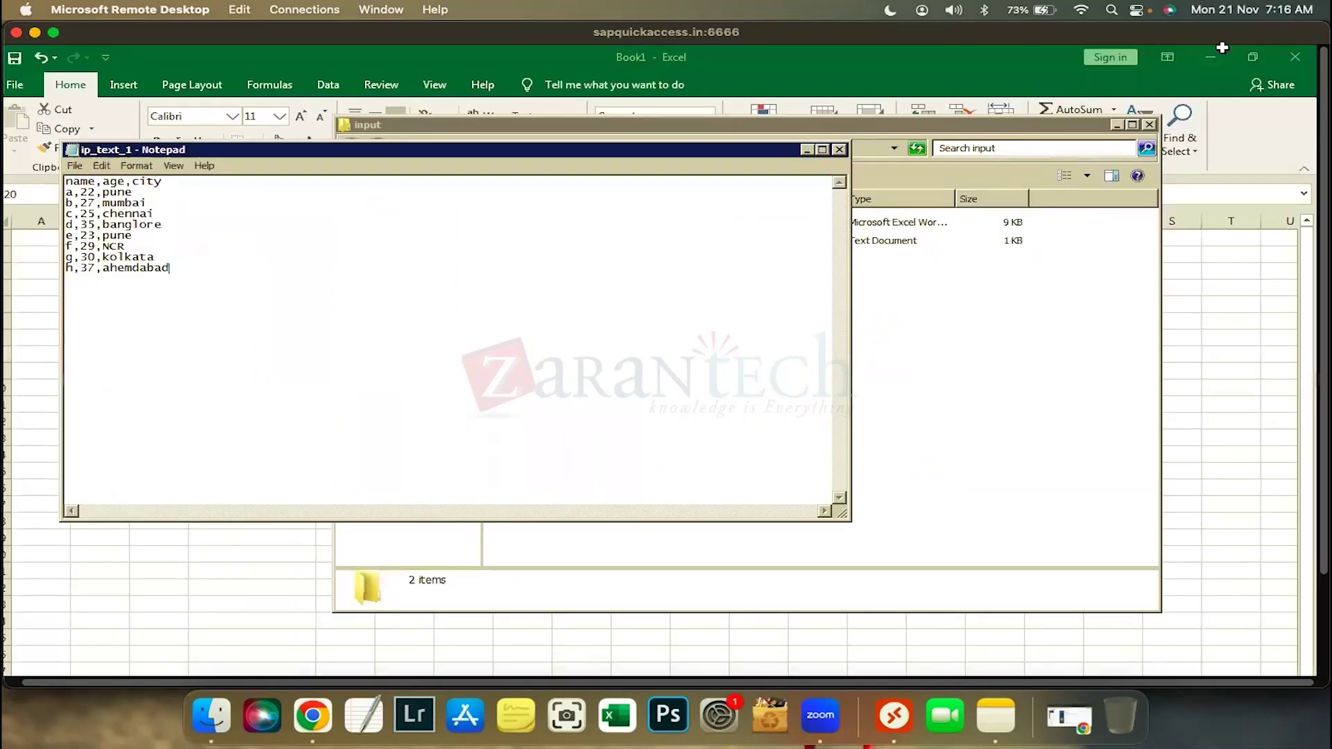
Clear the desktop of open windows, open the test123 output file in Notepad and bring up ip_text_1 to compare their records.
left_click(1212, 57)
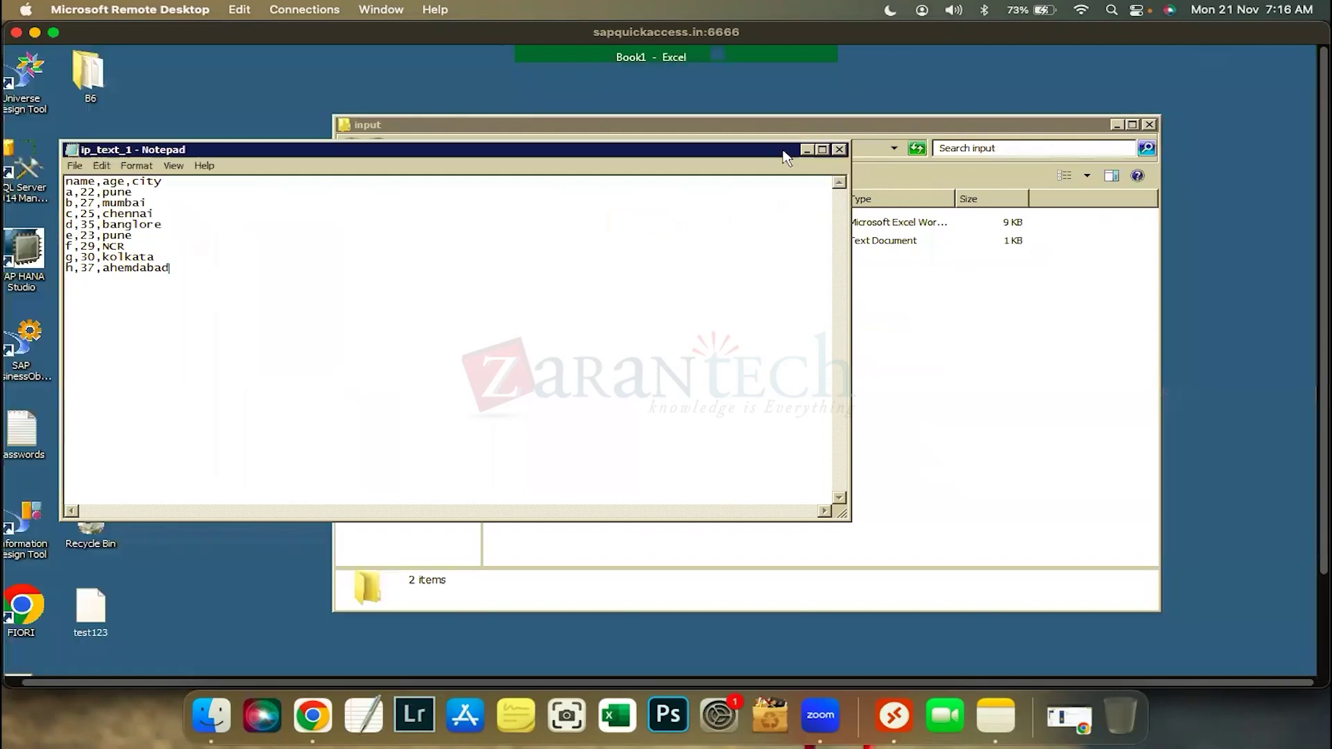
left_click(809, 151)
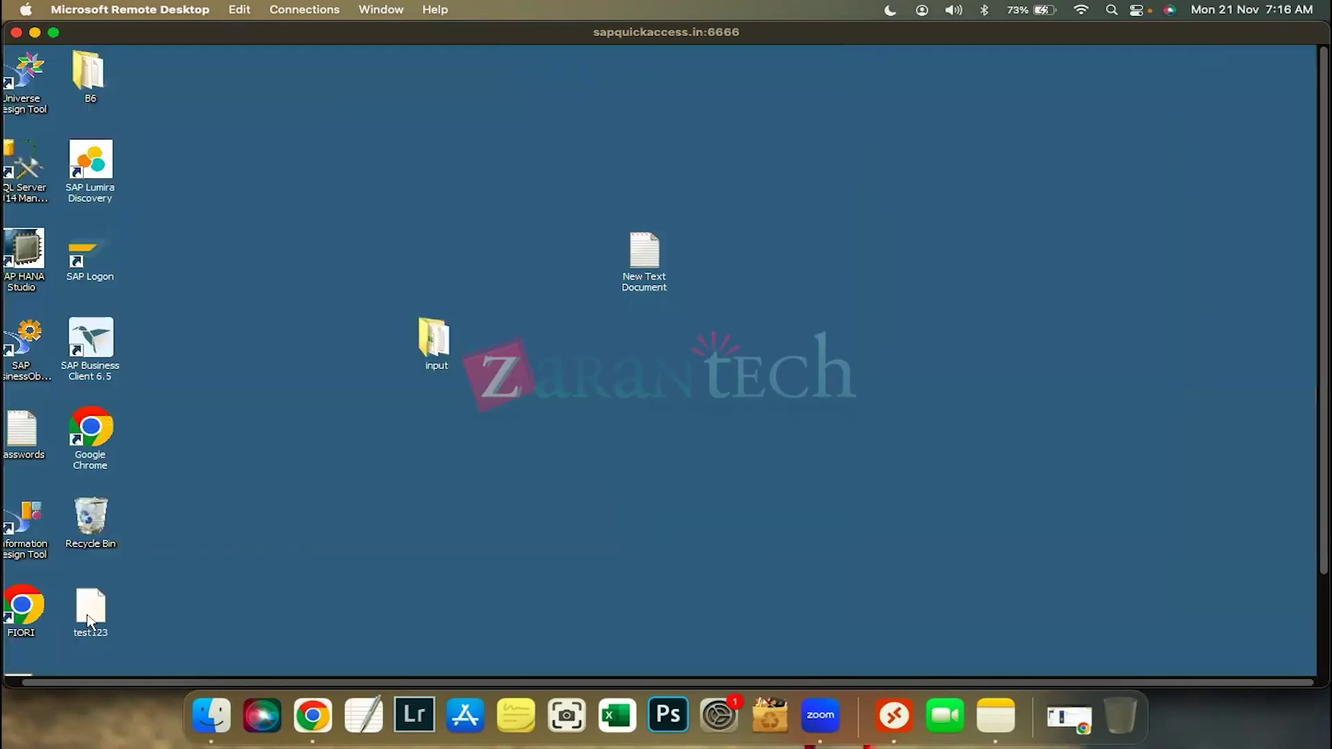
right_click(89, 620)
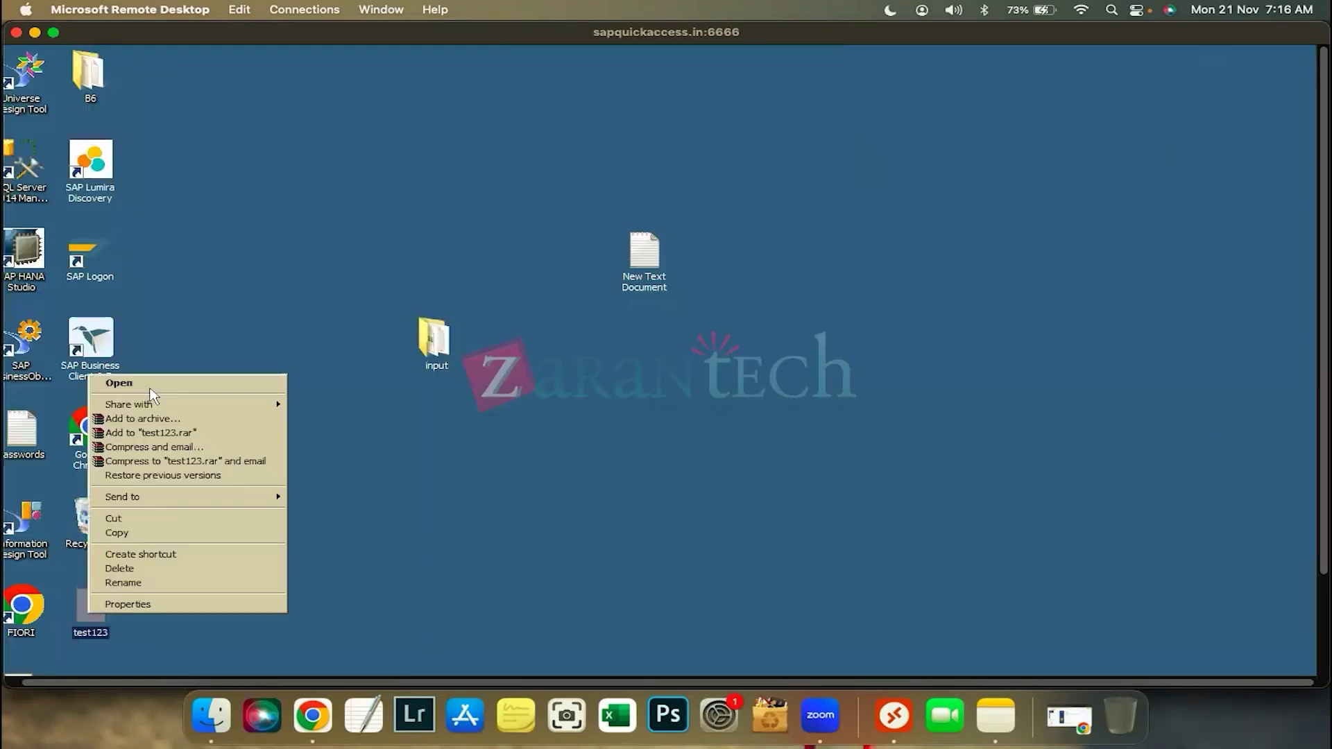
left_click(150, 389)
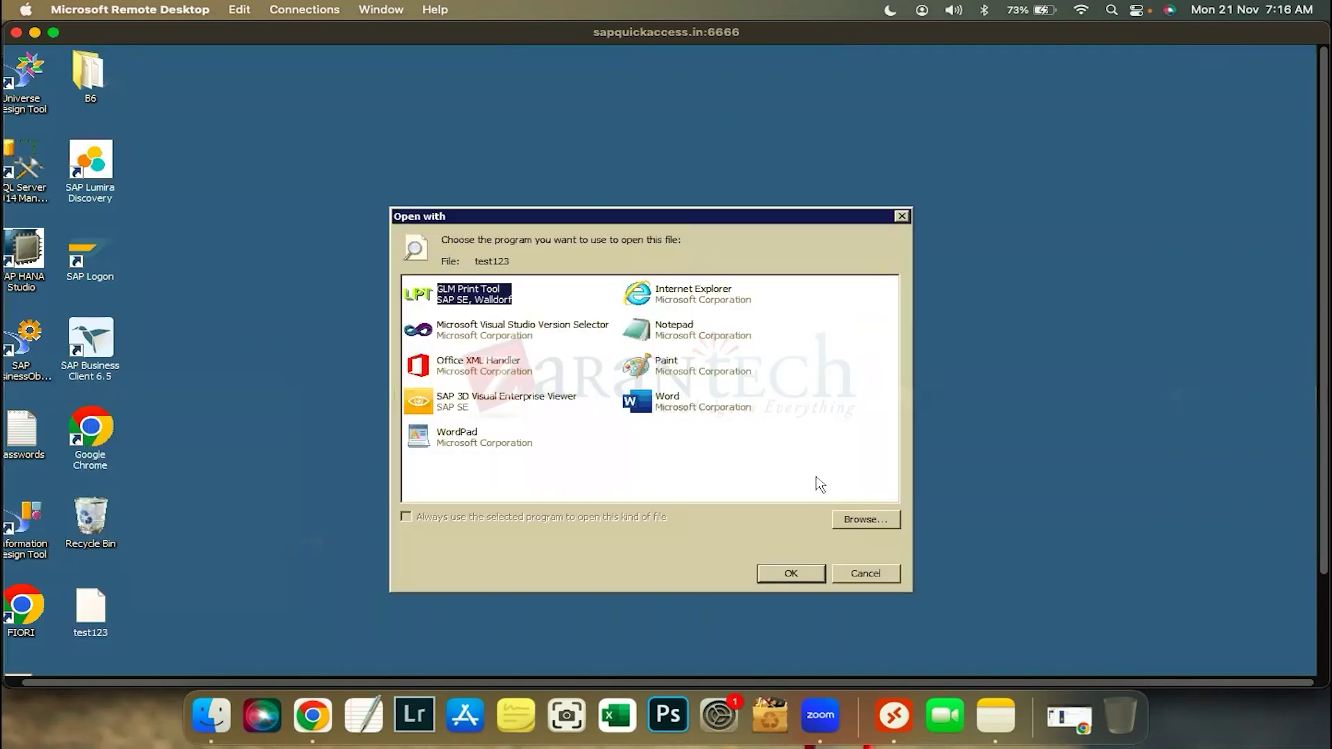
left_click(791, 573)
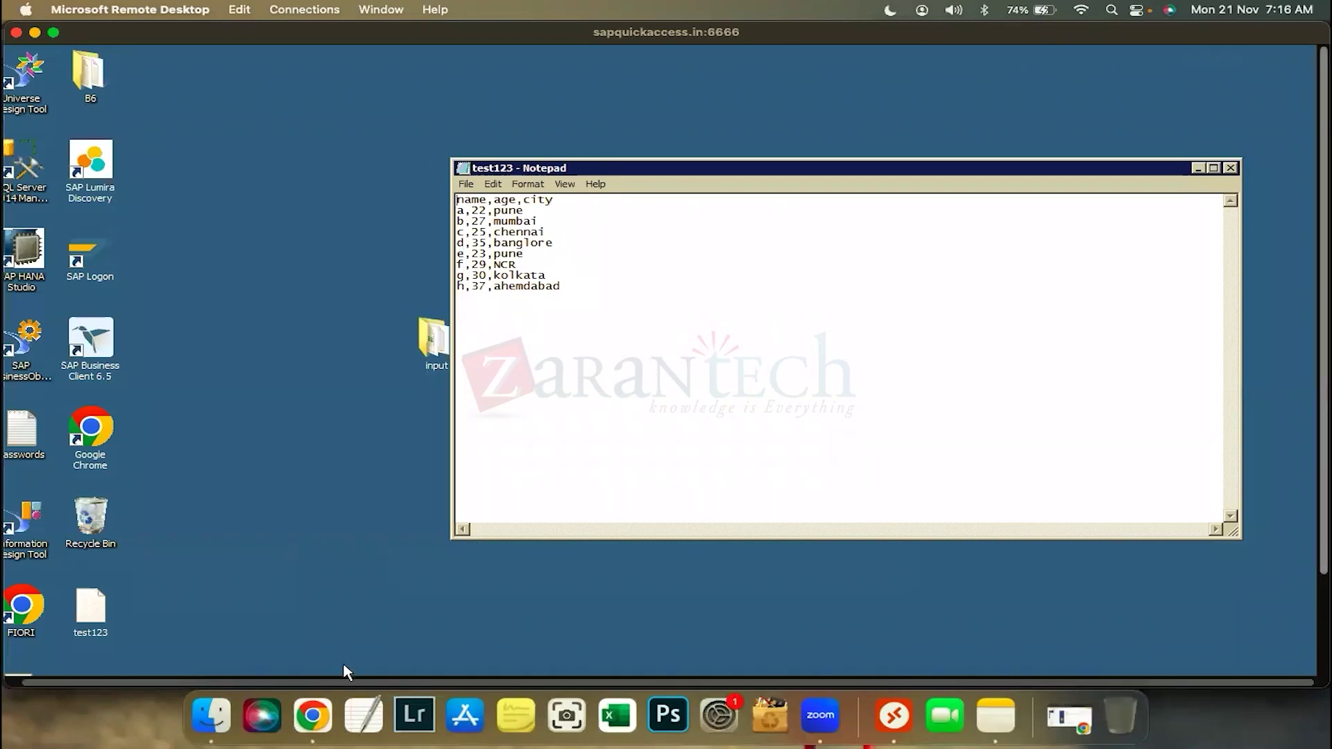
mouse_move(343, 664)
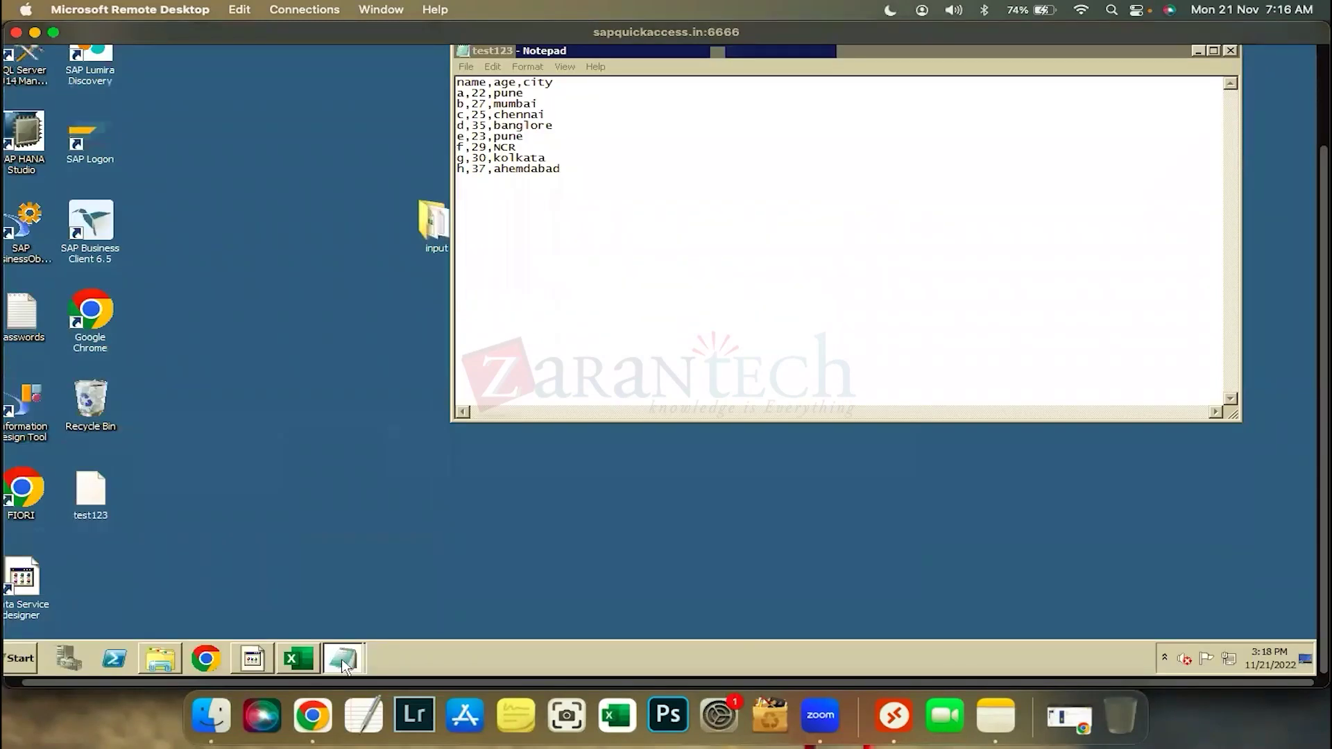
left_click(327, 608)
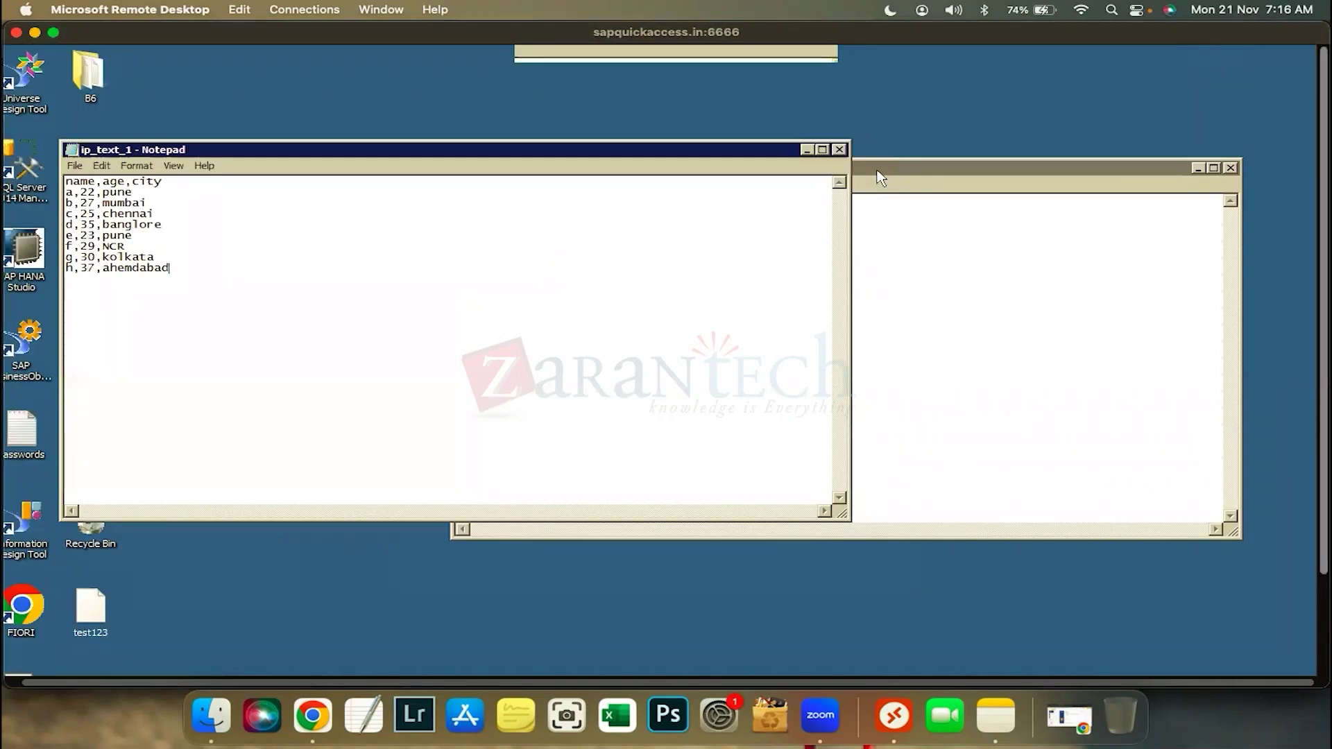
Place the test123 output beside ip_text_1 and compare their name, age and city records.
left_click_drag(877, 171, 614, 130)
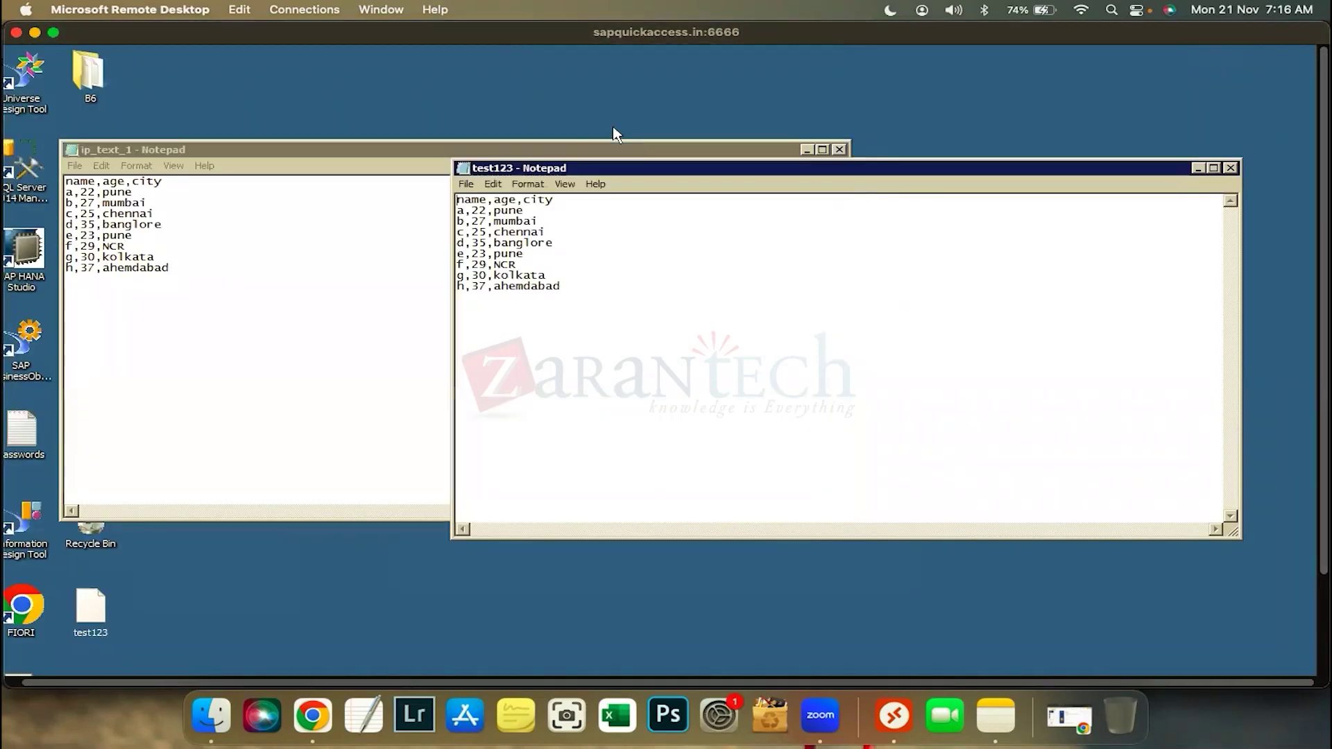
left_click_drag(389, 290, 336, 135)
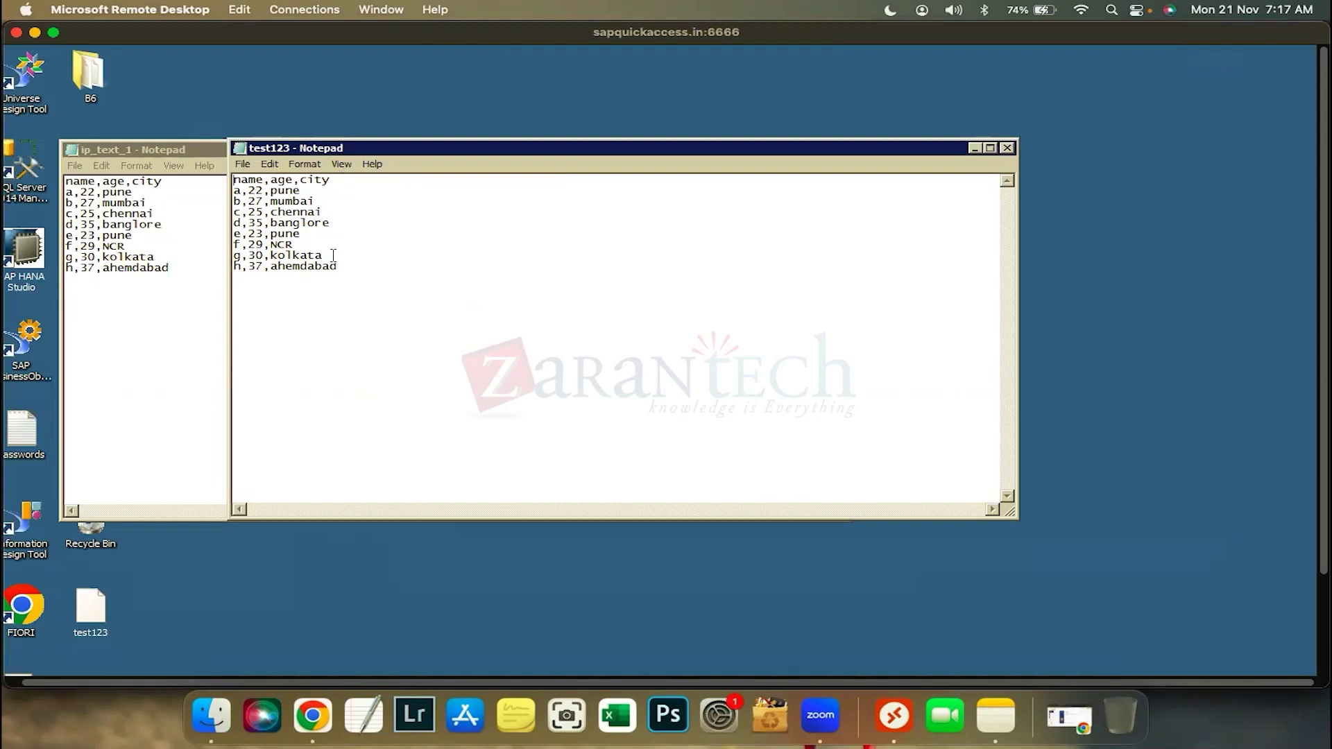
left_click_drag(554, 150, 697, 170)
left_click_drag(627, 261, 621, 295)
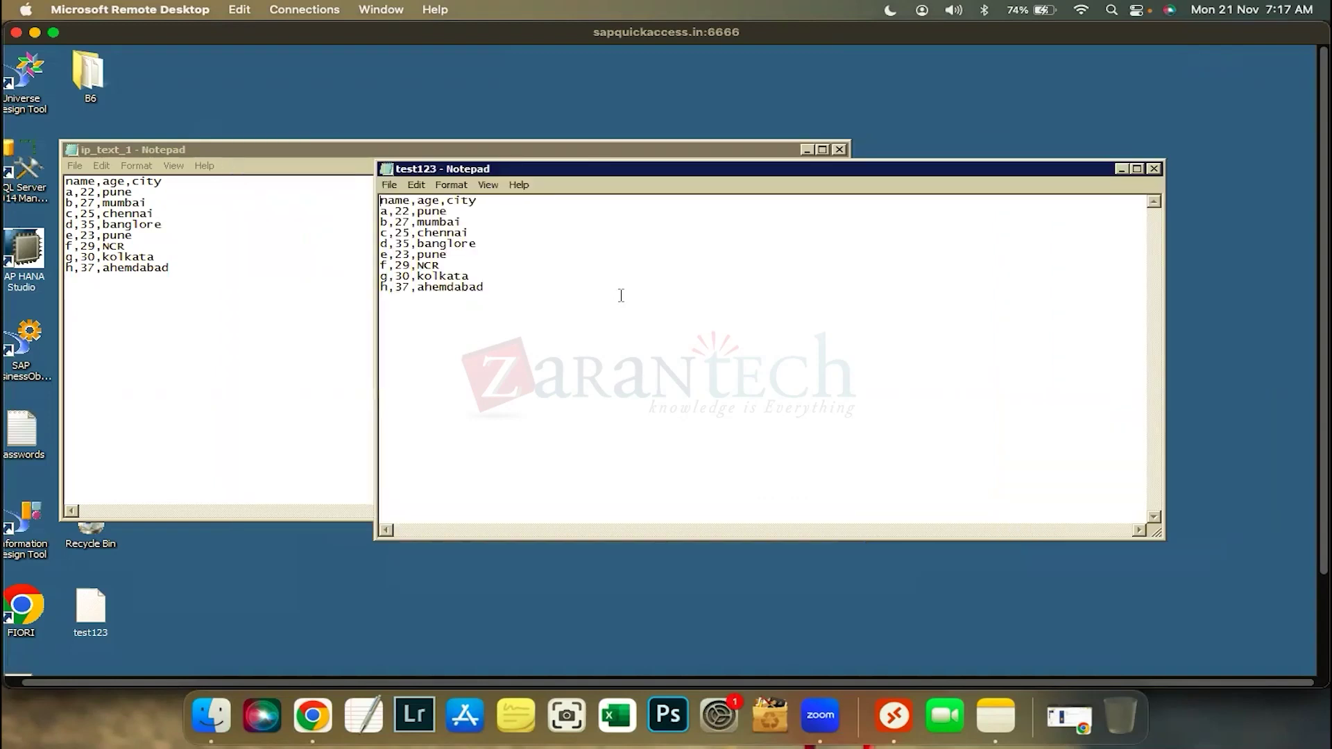
Return to SAP Data Services Designer and filter DF1_INDIA_PUNE's Query with the WHERE condition A_IP_FILE_1.age>25.
scroll(316, 669, "down", 3)
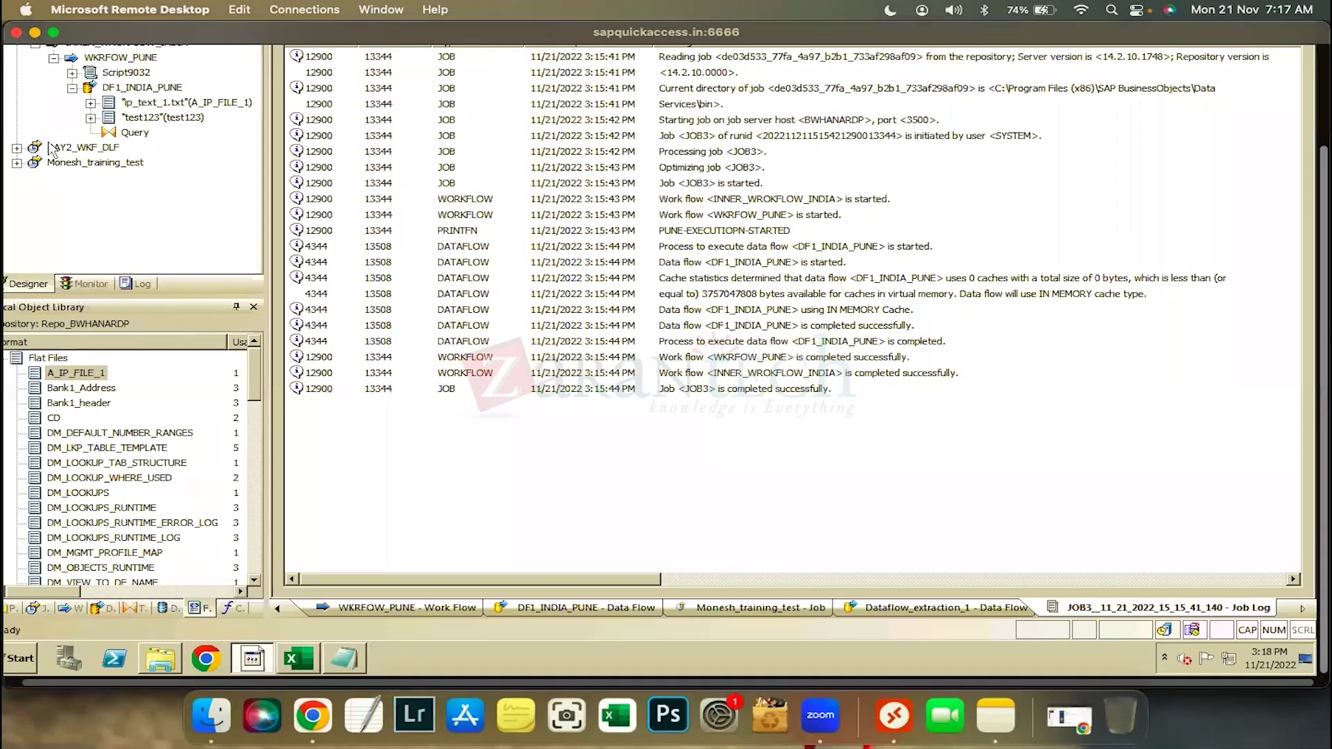
left_click(50, 145)
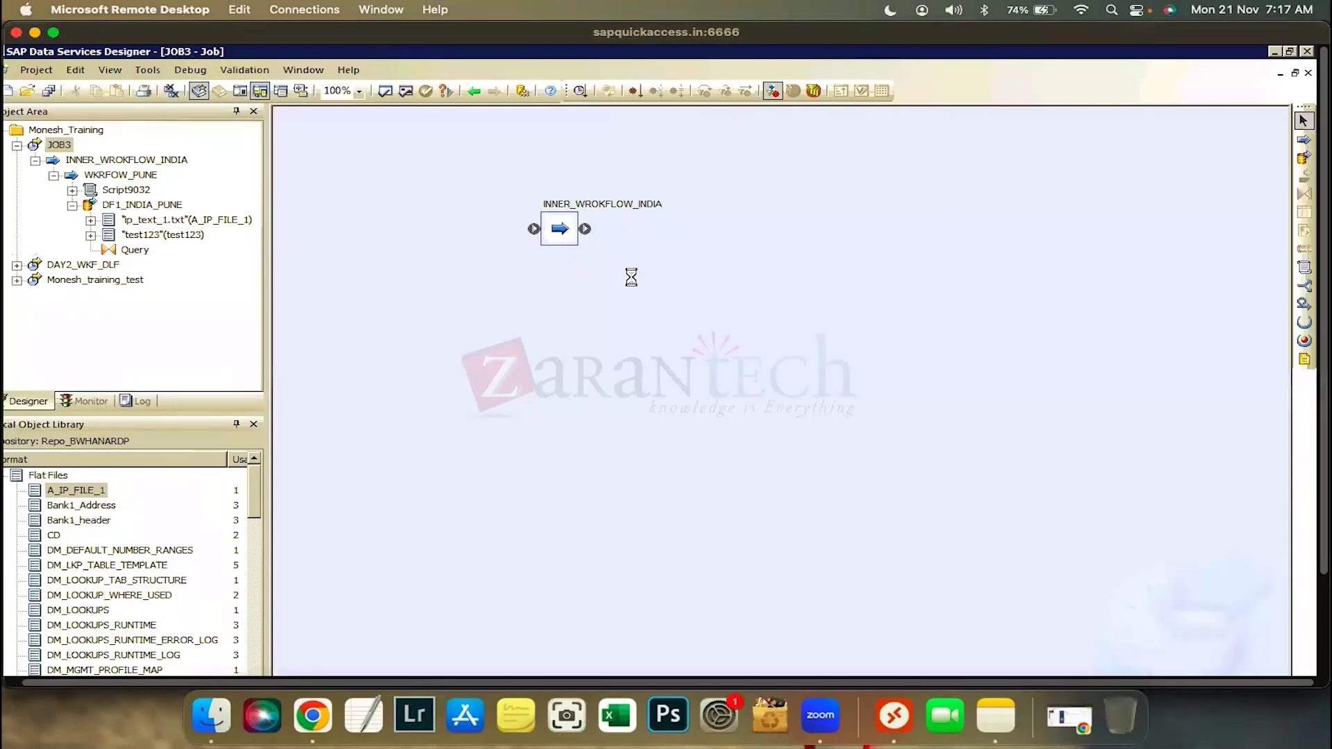
double_click(559, 229)
double_click(409, 200)
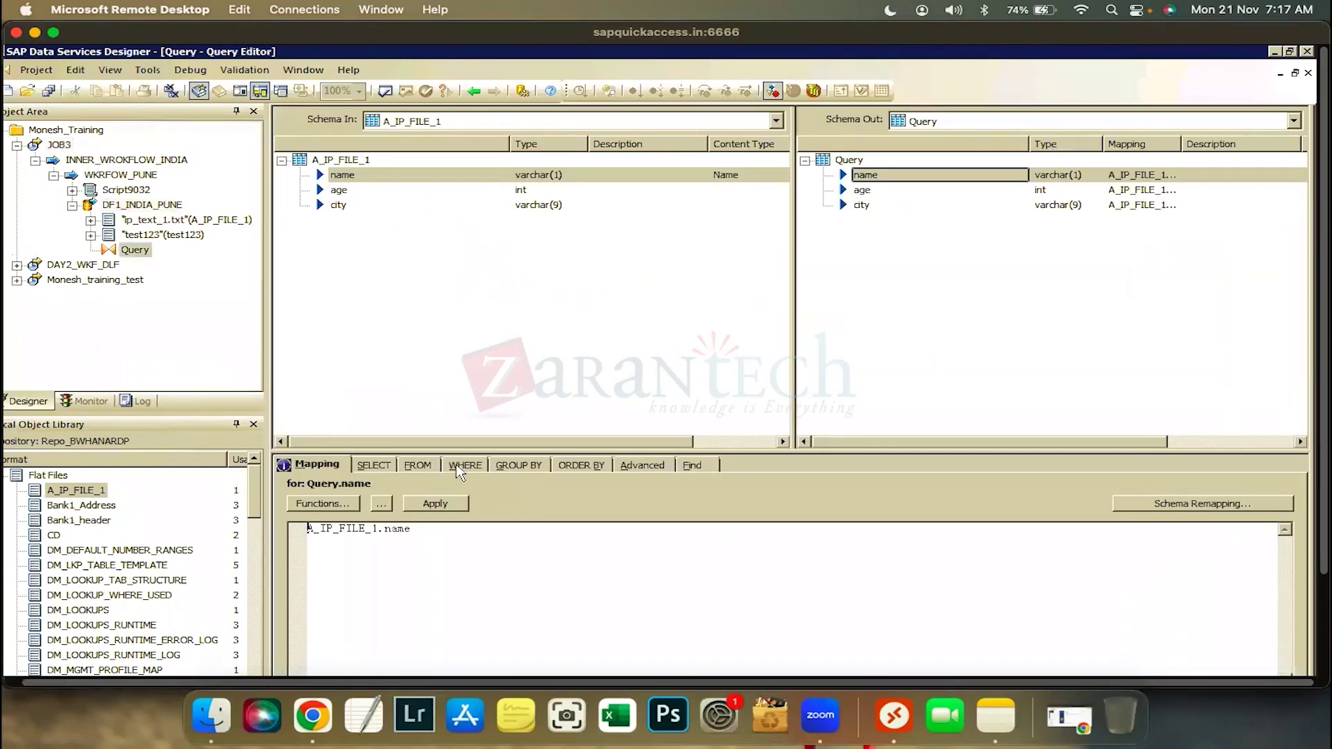
left_click(462, 466)
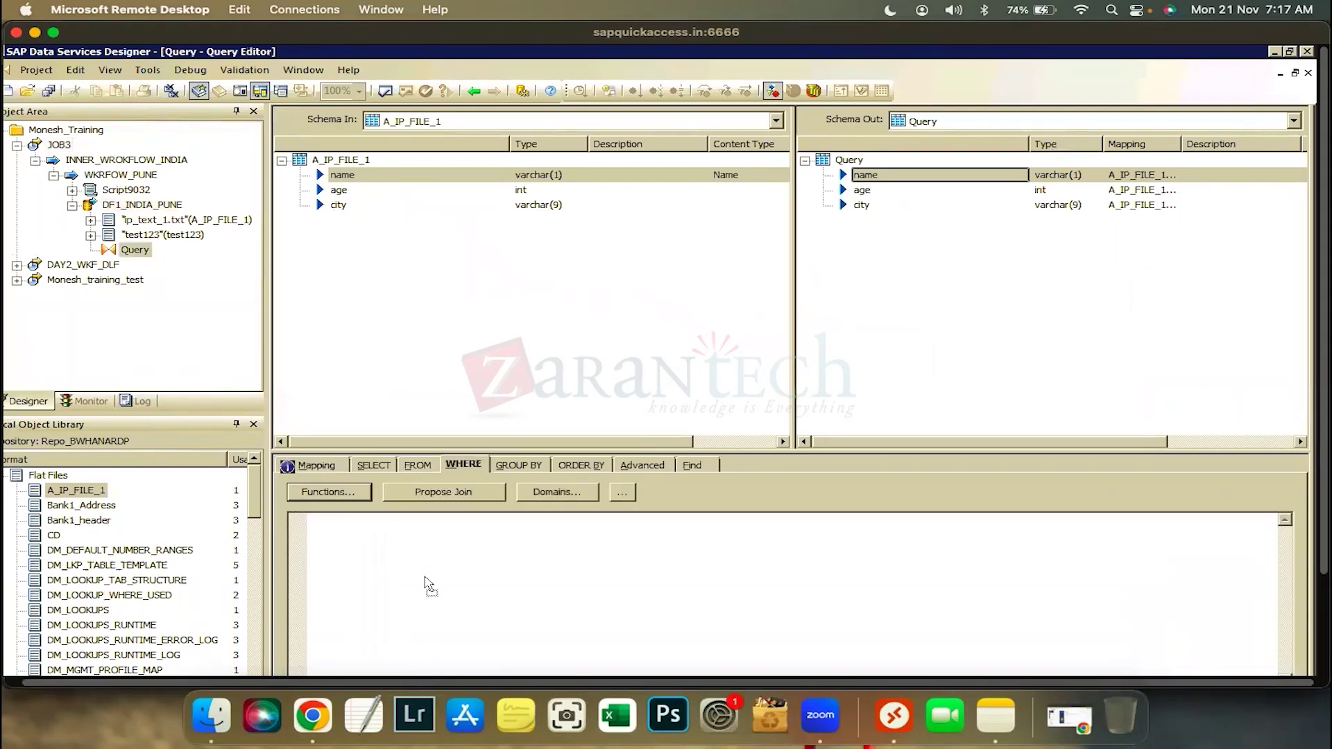
left_click_drag(429, 586, 704, 604)
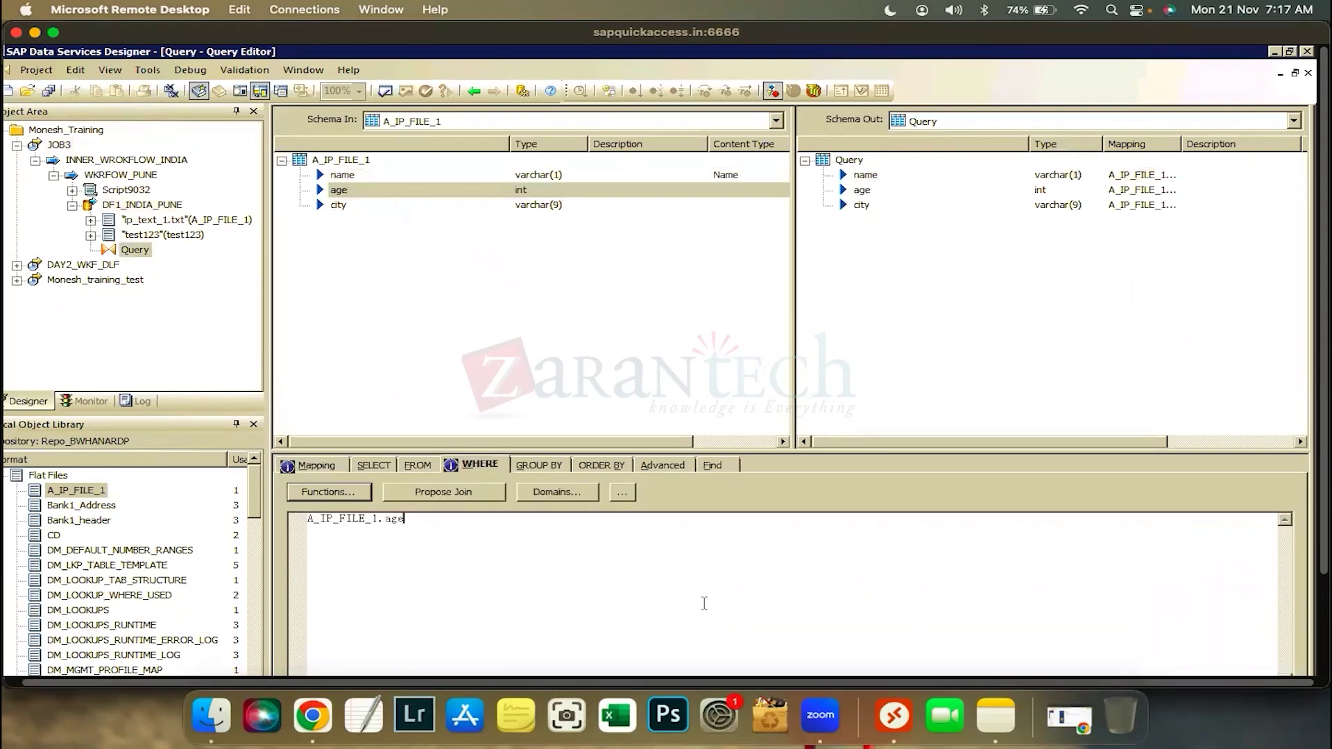
type(">25")
Save the filtered data flow and execute JOB3 with the default execution properties.
left_click(60, 144)
left_click(52, 91)
left_click(555, 495)
left_click(580, 91)
left_click(755, 611)
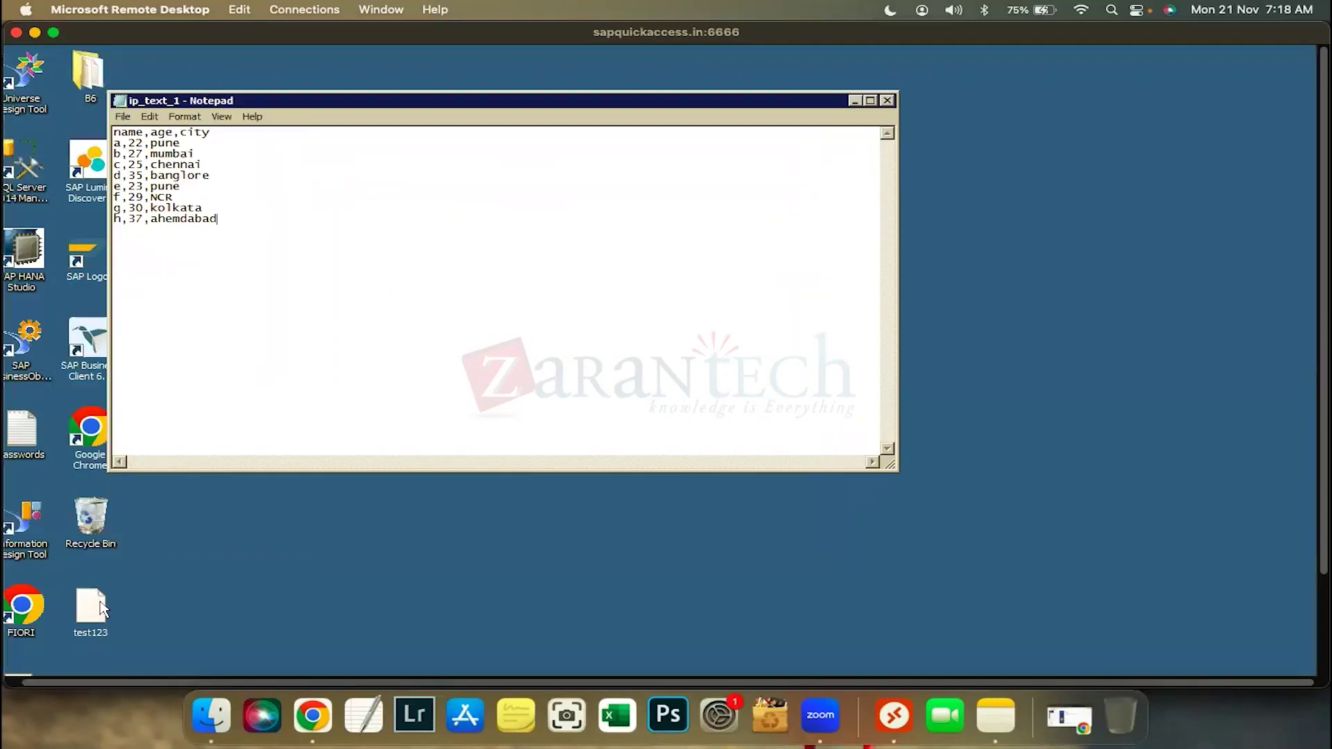
Open the regenerated test123 file in Notepad and check it against the c,25,chennai record in ip_text_1.
right_click(101, 601)
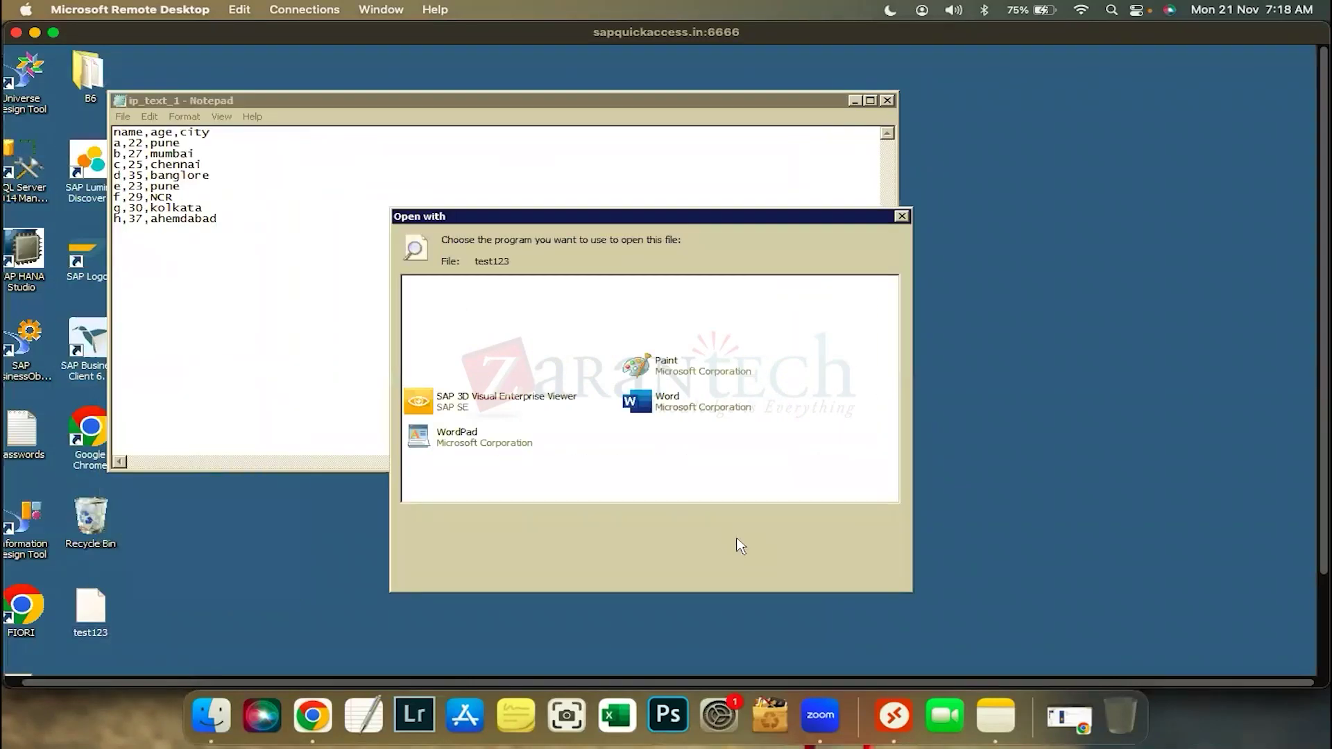
left_click(792, 574)
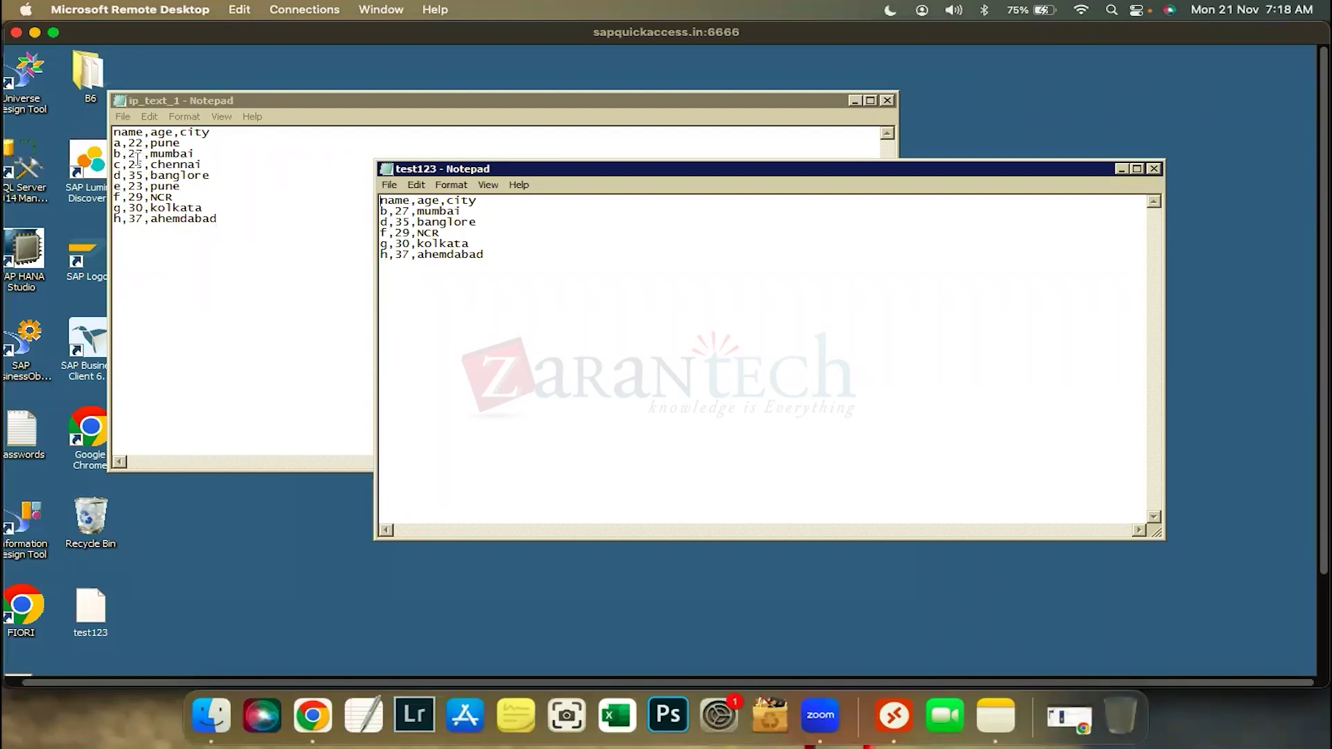
left_click_drag(218, 168, 112, 164)
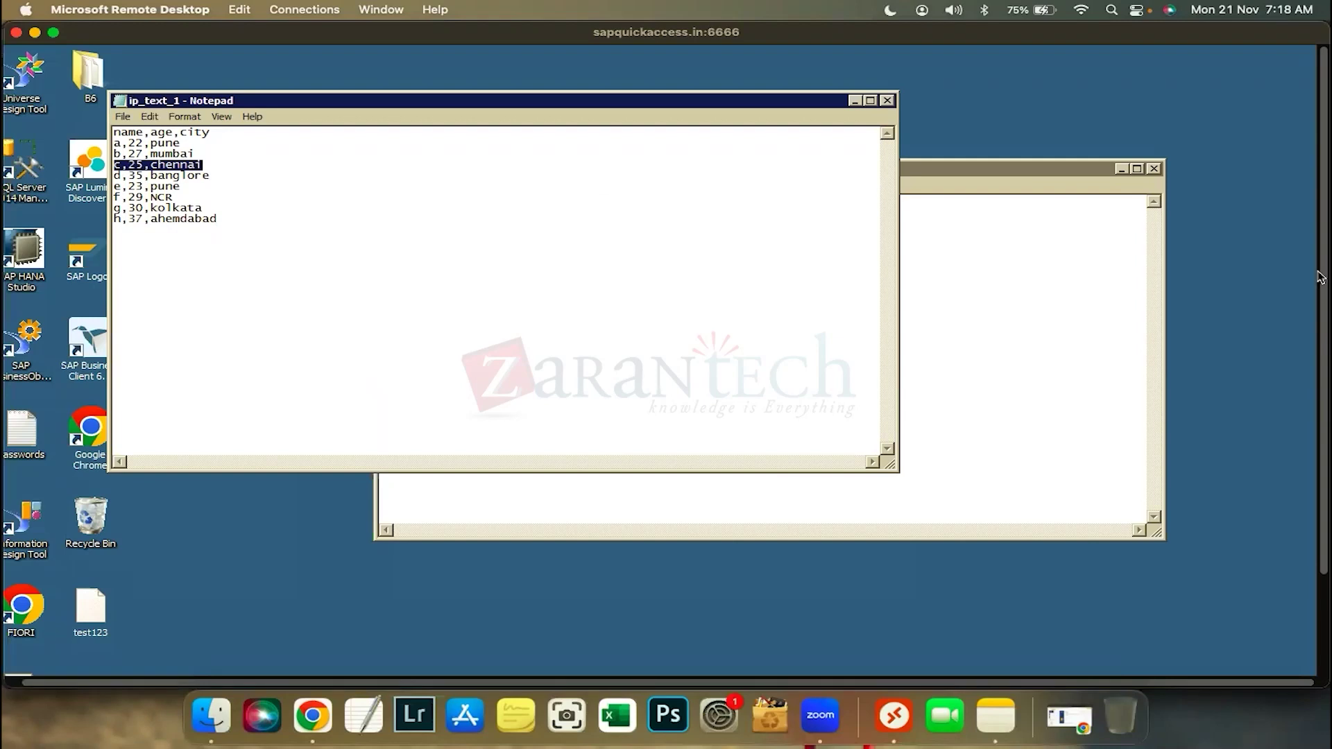
Return to the Query's WHERE condition in Designer and change it to A_IP_FILE_1.age>=25.
scroll(760, 539, "down", 3)
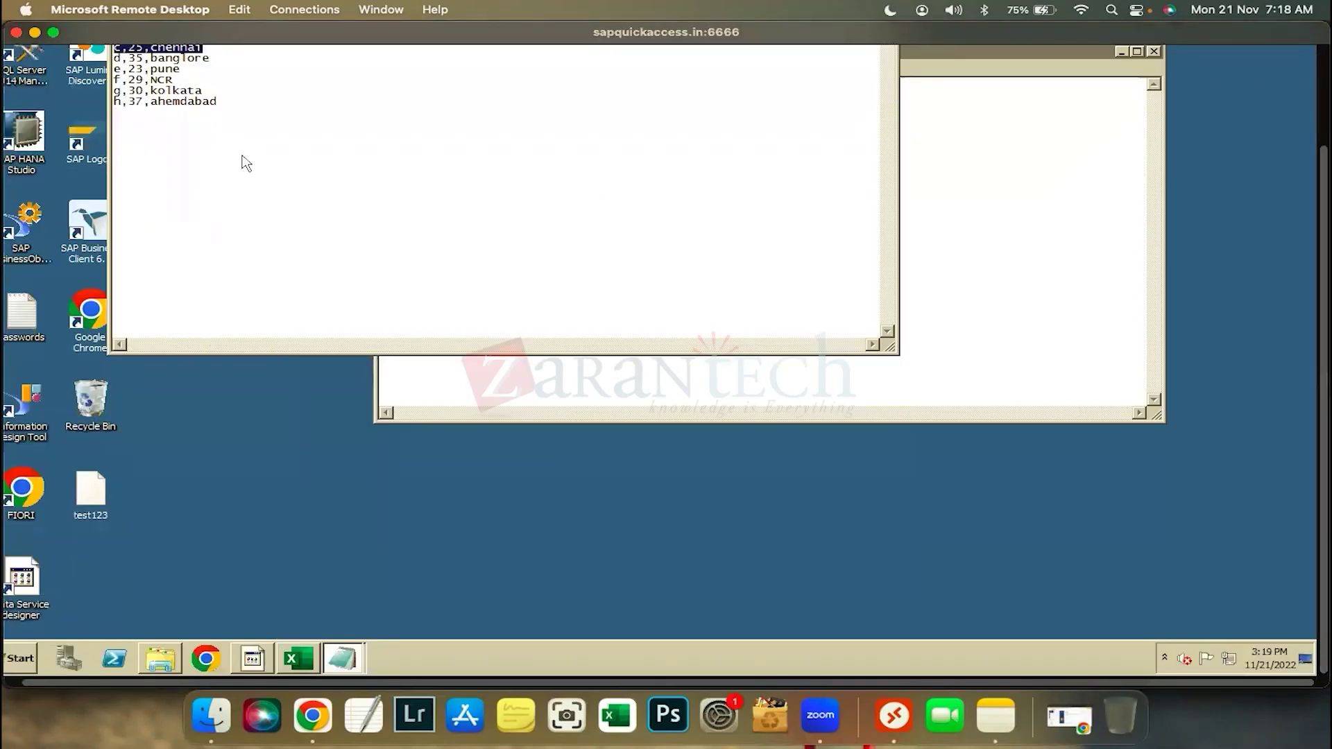
left_click(135, 137)
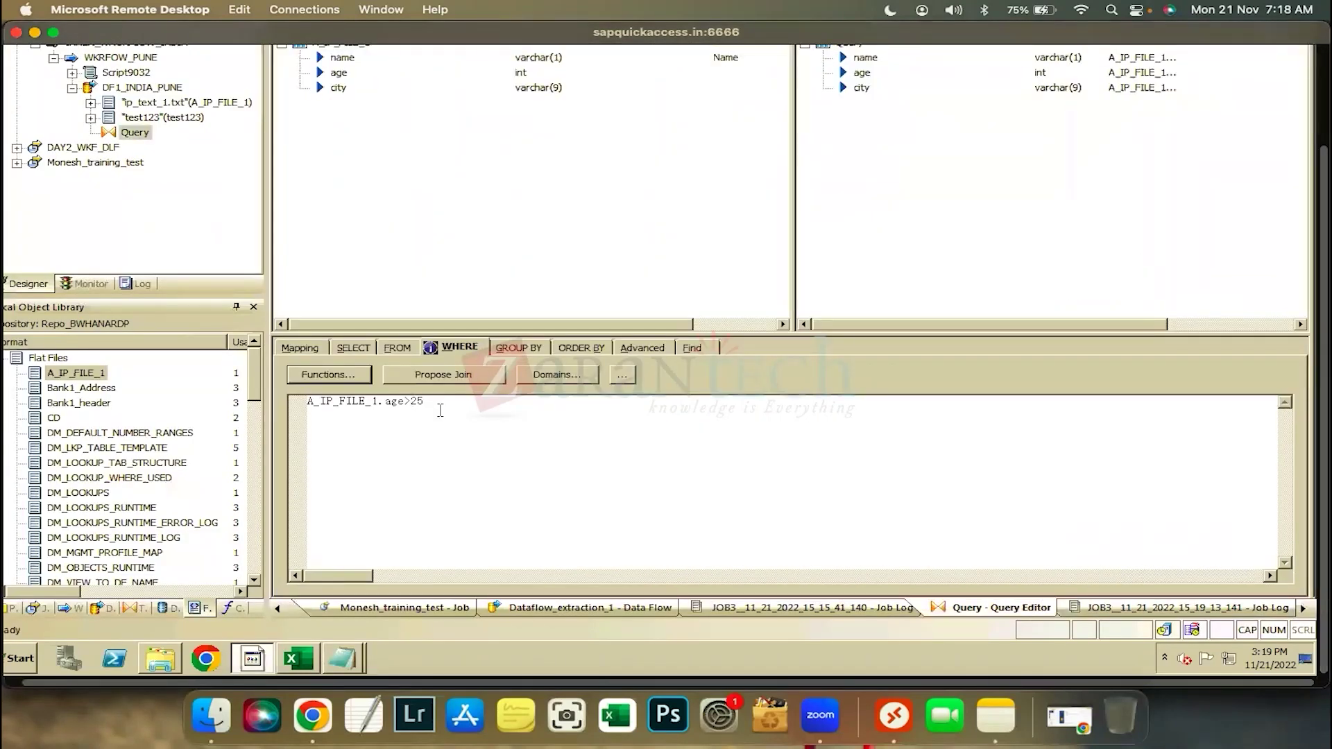
type("=")
Bring up test123 and ip_text_1 in Notepad and compare their ages and cities for a further filter condition.
left_click(342, 658)
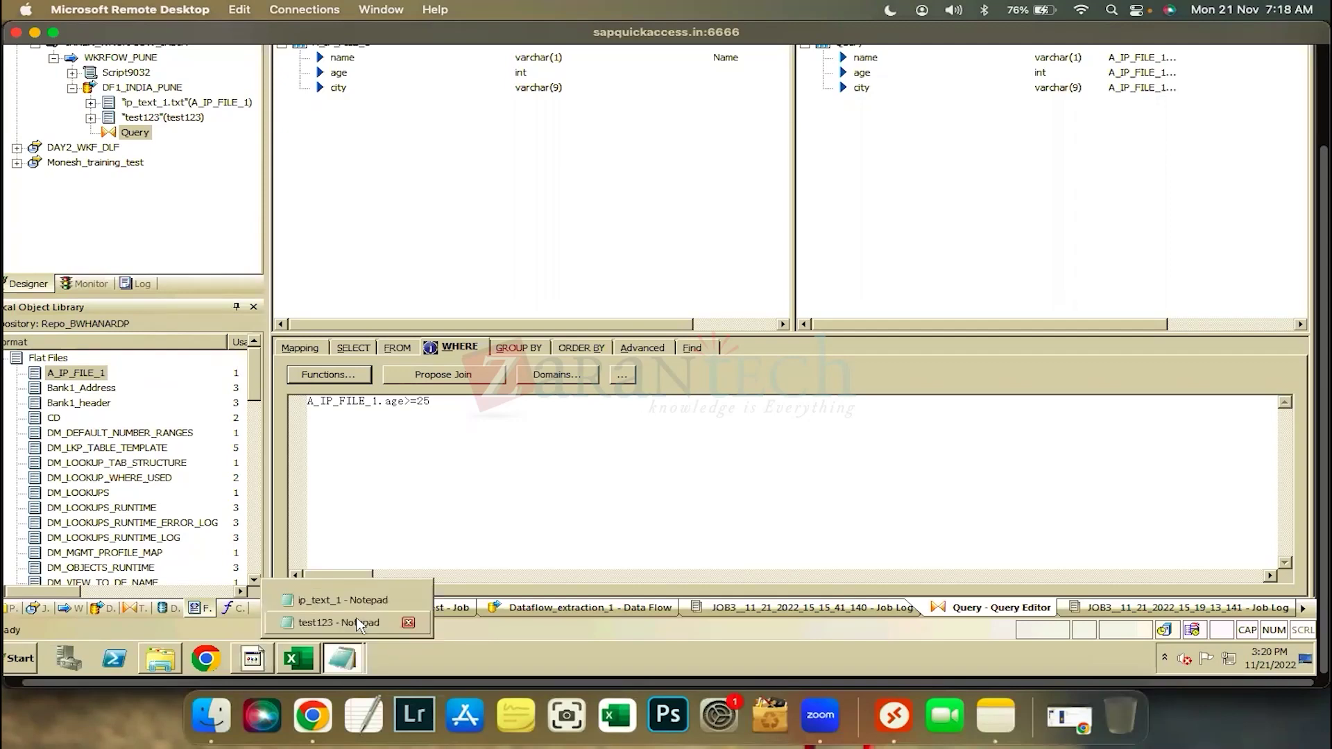
left_click(359, 625)
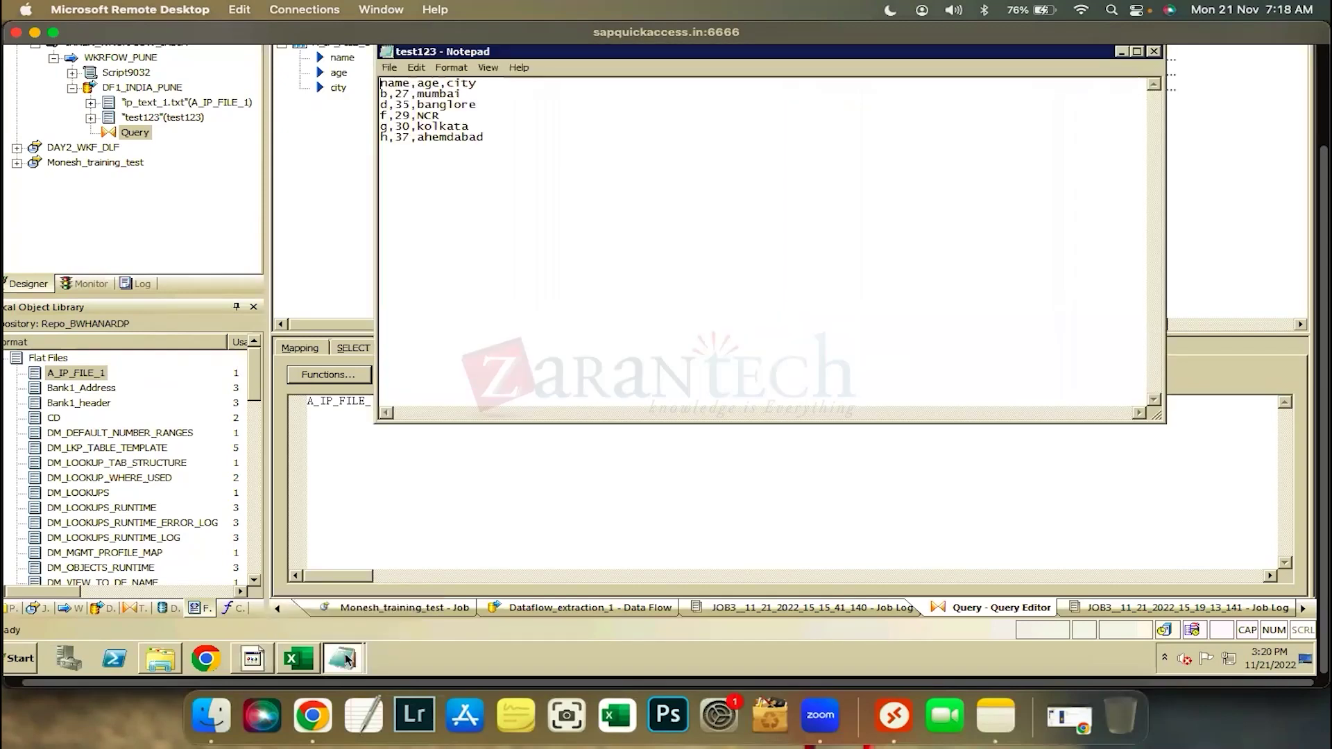
left_click(332, 601)
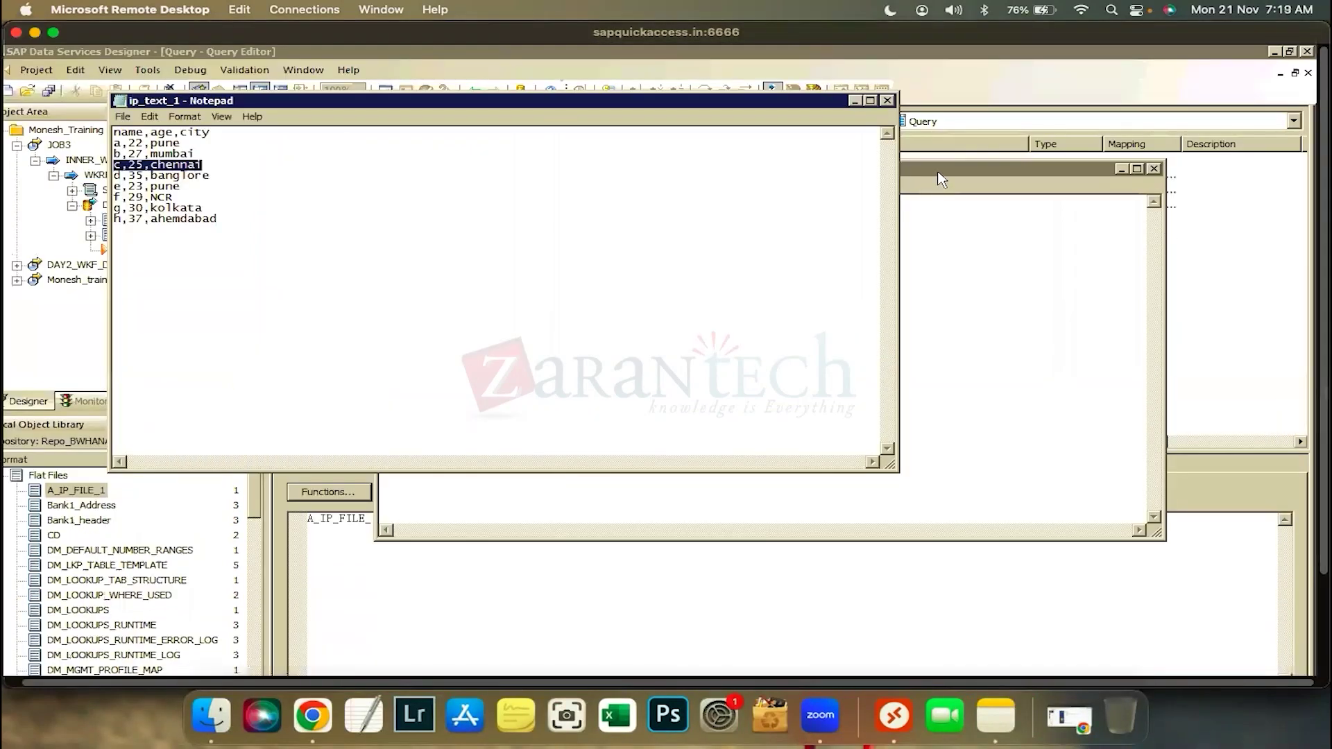
left_click(924, 161)
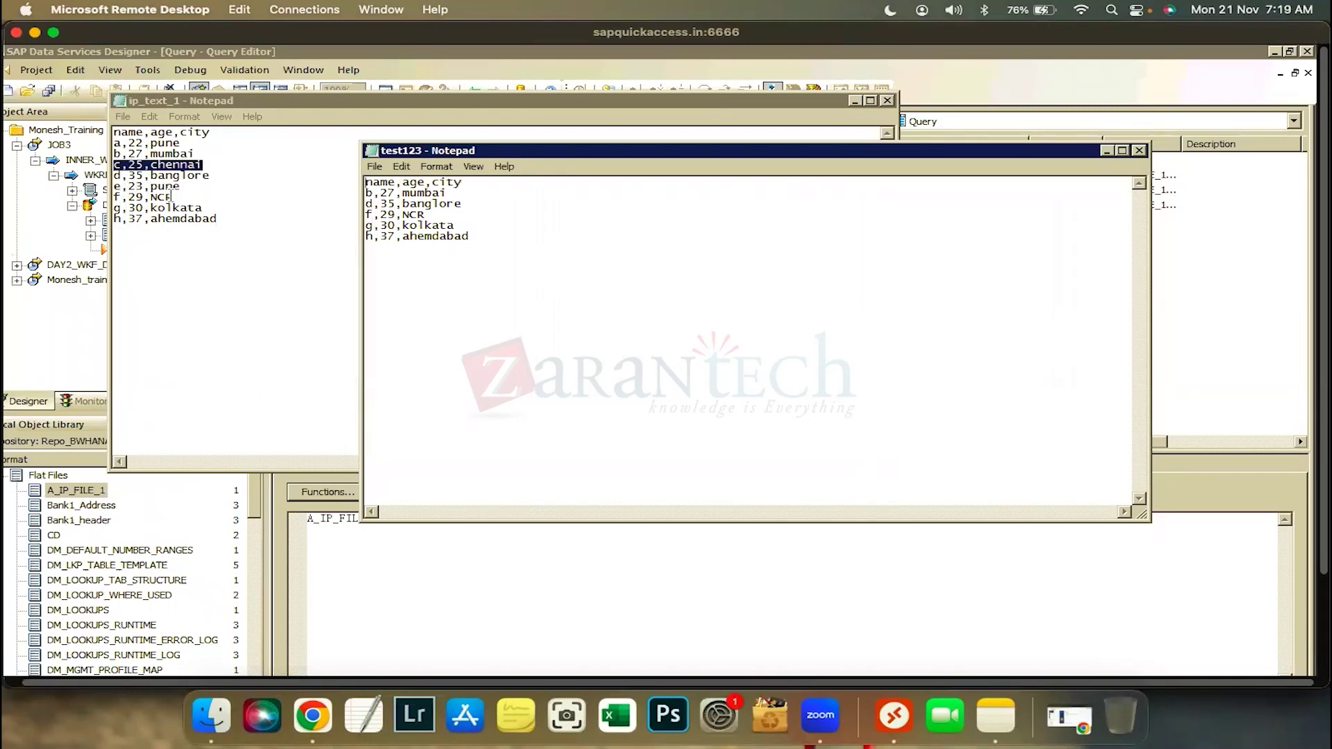
Copy the Query's WHERE condition into Notes, extend it to "A_IP_FILE_1.age>=25 AND" and copy the result.
left_click(637, 519)
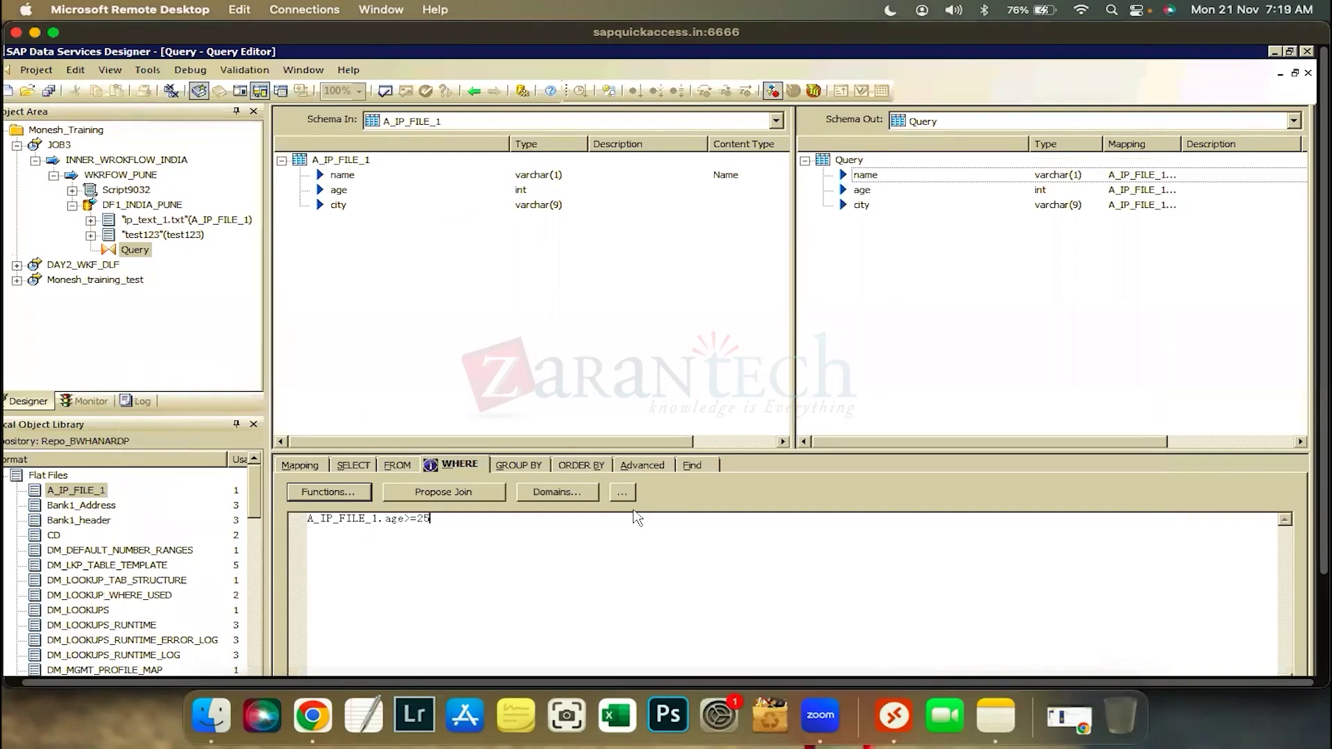
type("A")
key("BackSpace")
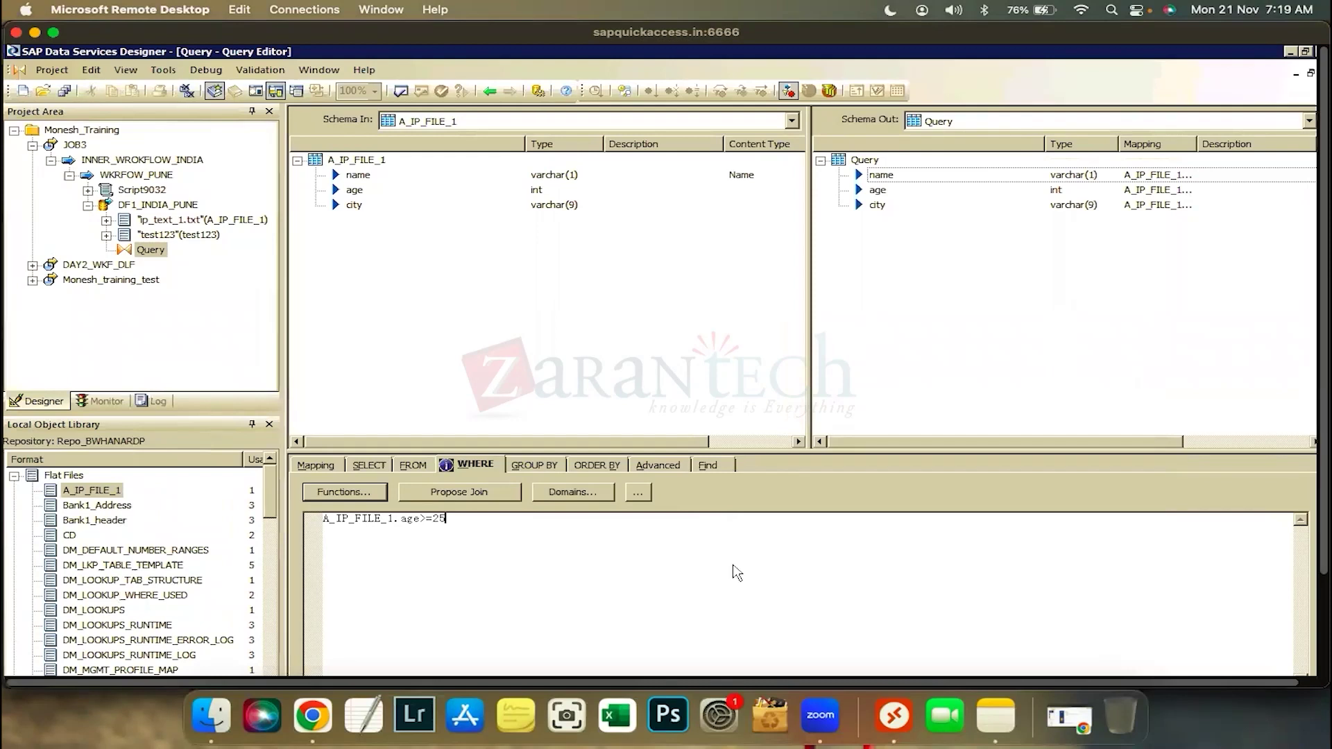
key("ctrl+a")
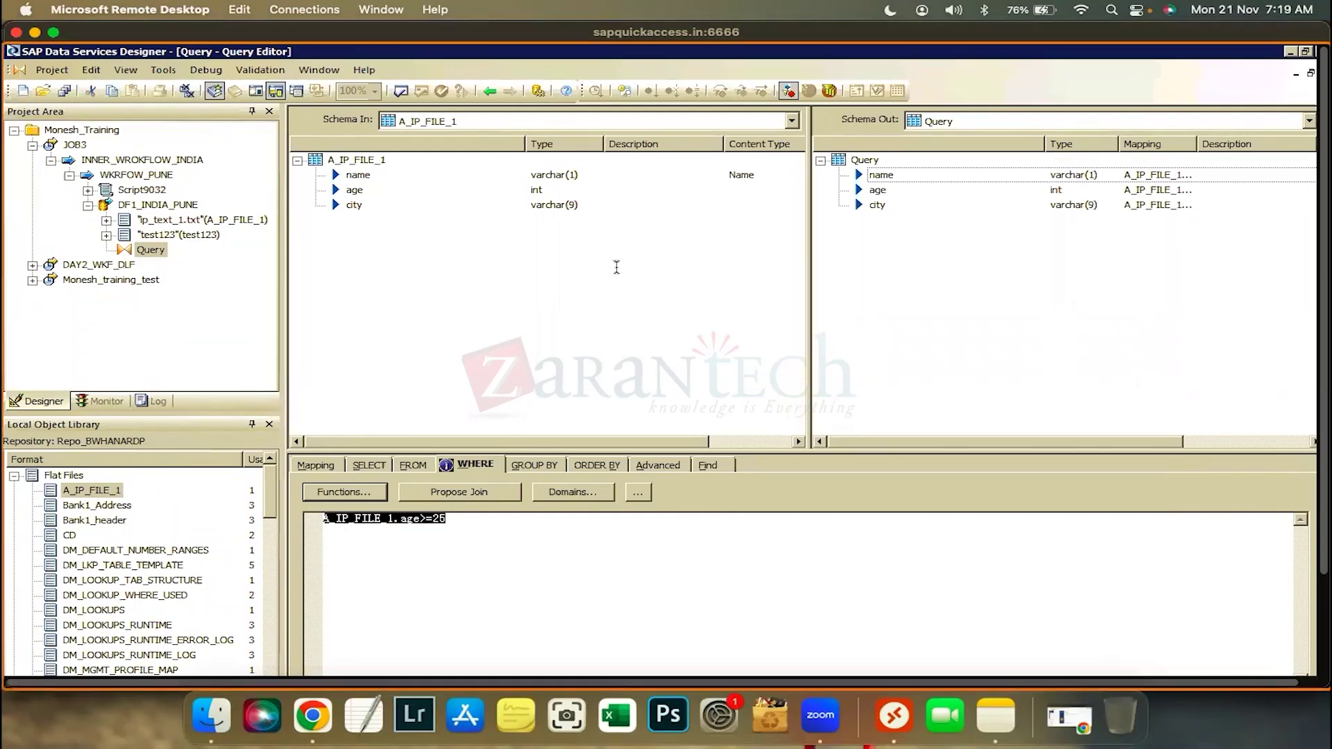
key("super+Tab")
type("A_IP_FILE_1.age>=25 AND")
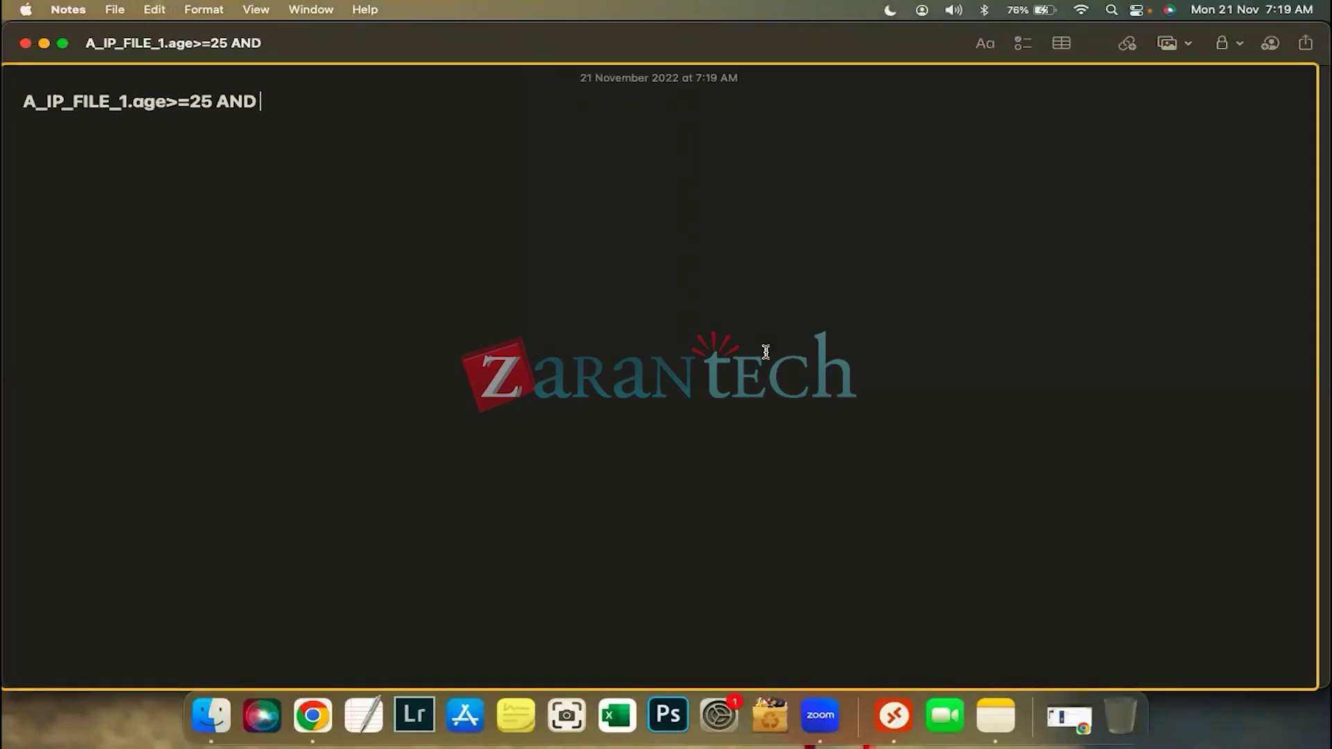
key("super+a")
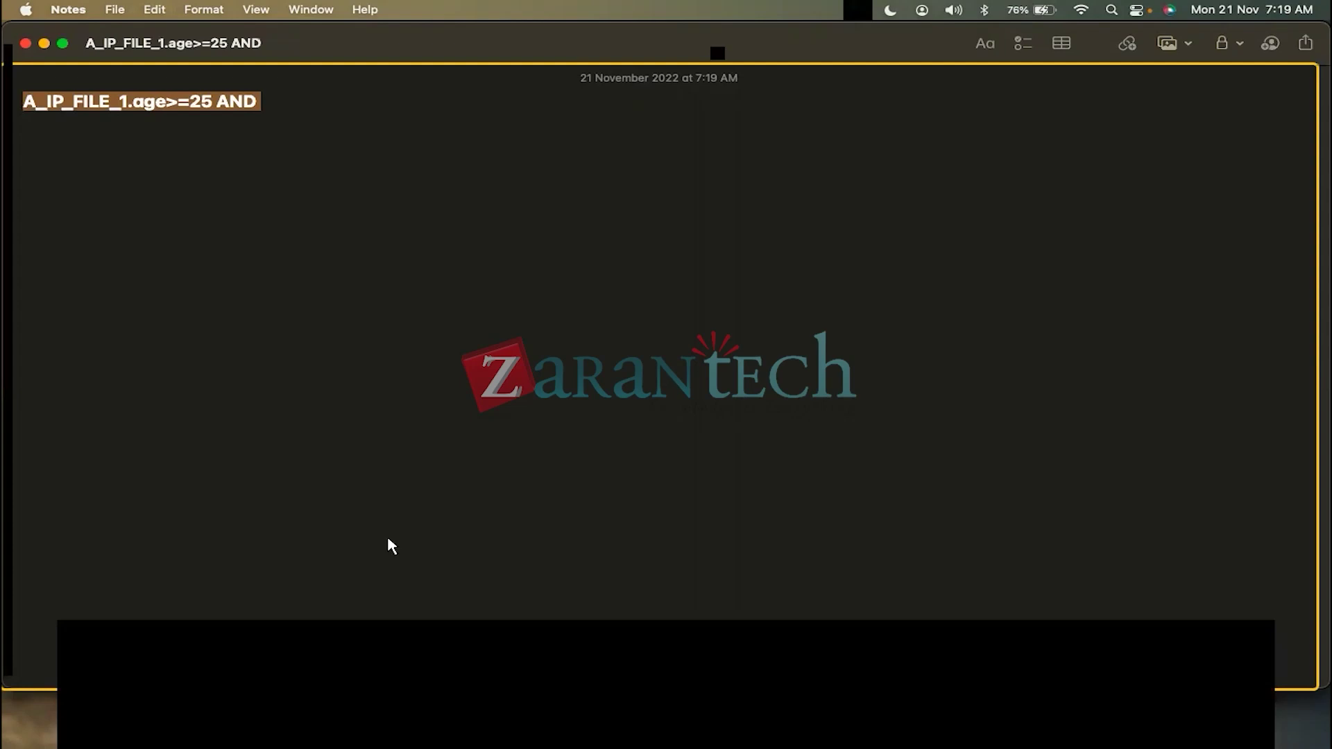
Replace the Query's WHERE condition in Designer with A_IP_FILE_1.age>=25 AND A_IP_FILE_1.city='pune'.
key("super+Tab")
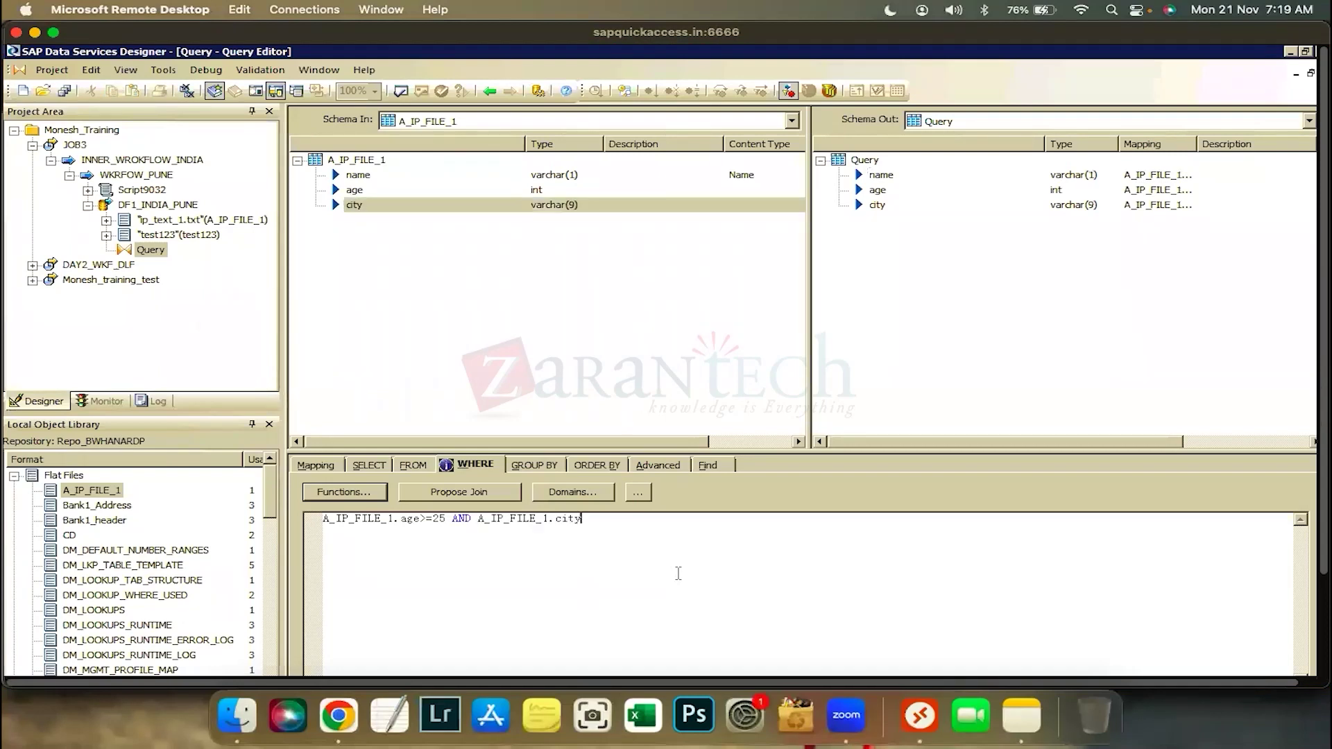
type("=''")
key("Left")
type("PUN")
key("BackSpace")
key("BackSpace")
key("BackSpace")
type("ppue")
Save the changes to the DF1_INDIA_PUNE data flow and execute JOB3 again.
left_click(65, 91)
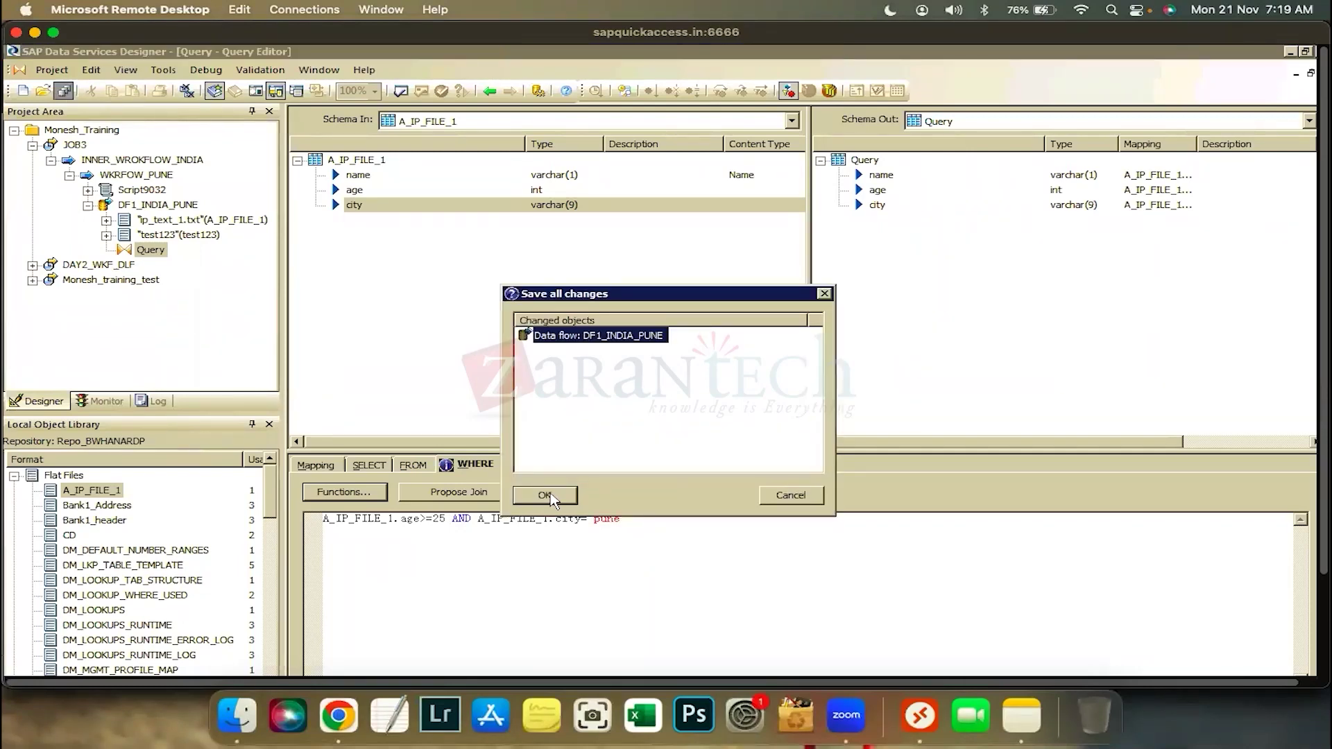
left_click(545, 495)
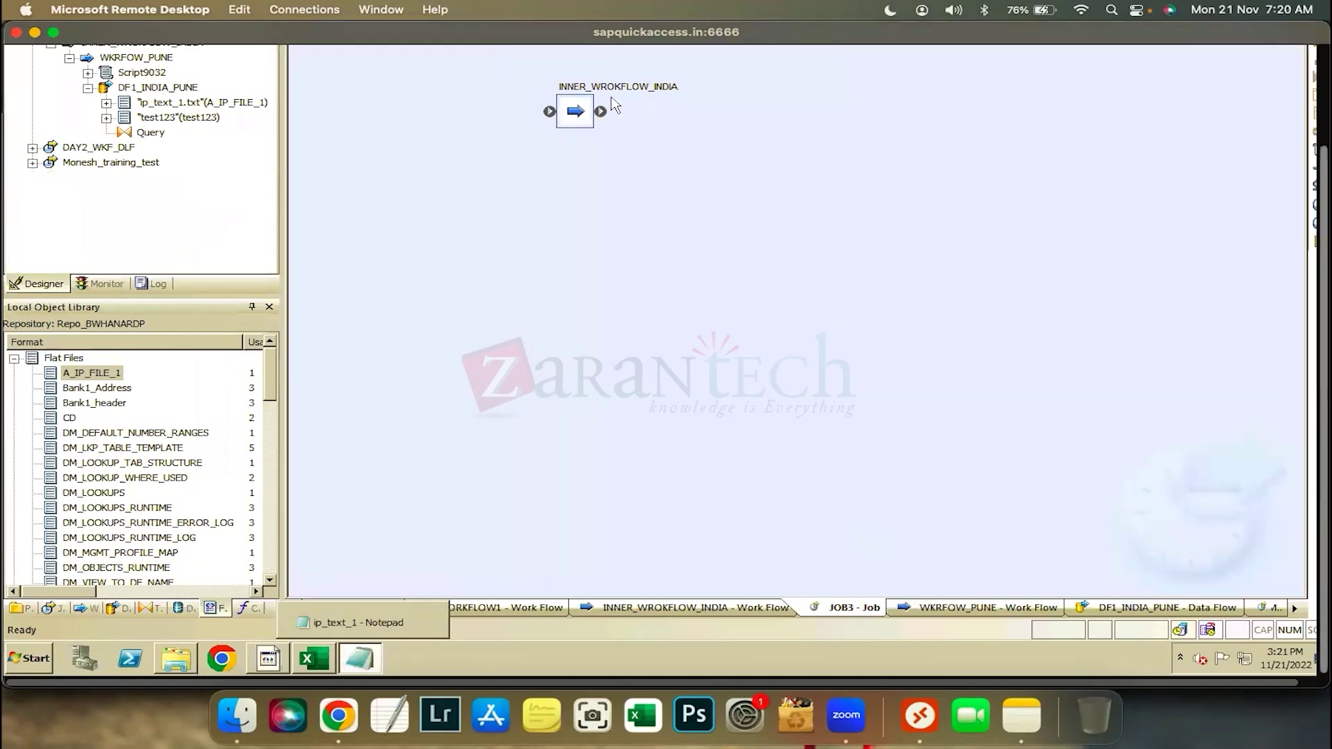
scroll(1320, 258, "up", 3)
key("F8")
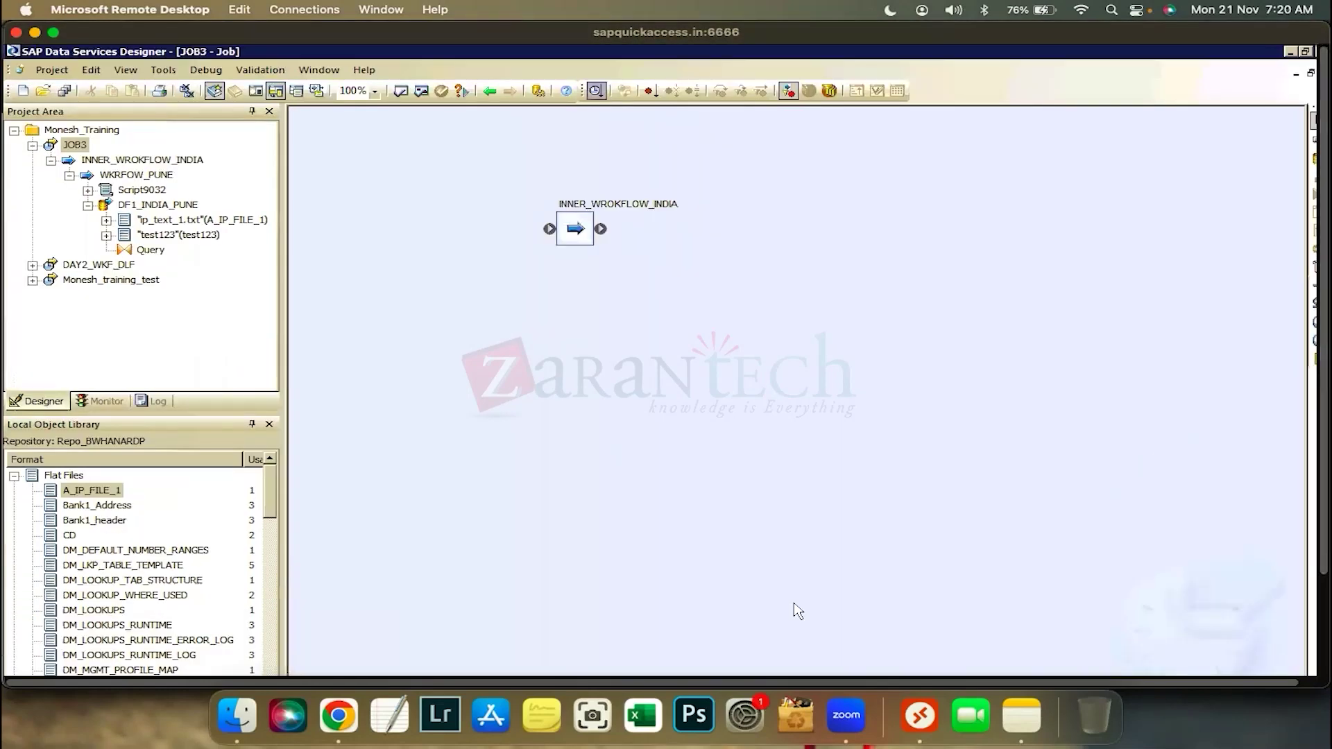
key("Return")
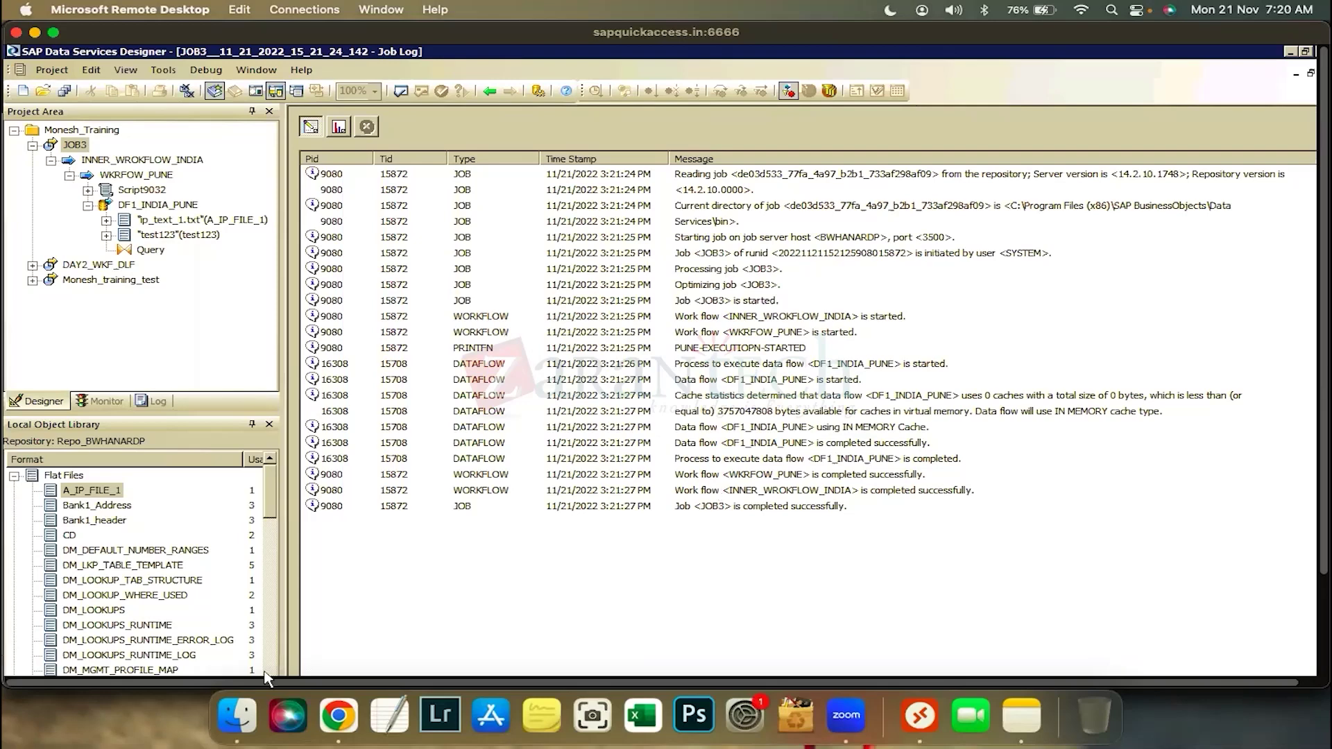
Check the new JOB3 log, minimize Designer and open the test123 output file from the desktop in Notepad.
scroll(1282, 64, "down", 3)
scroll(1293, 59, "up", 3)
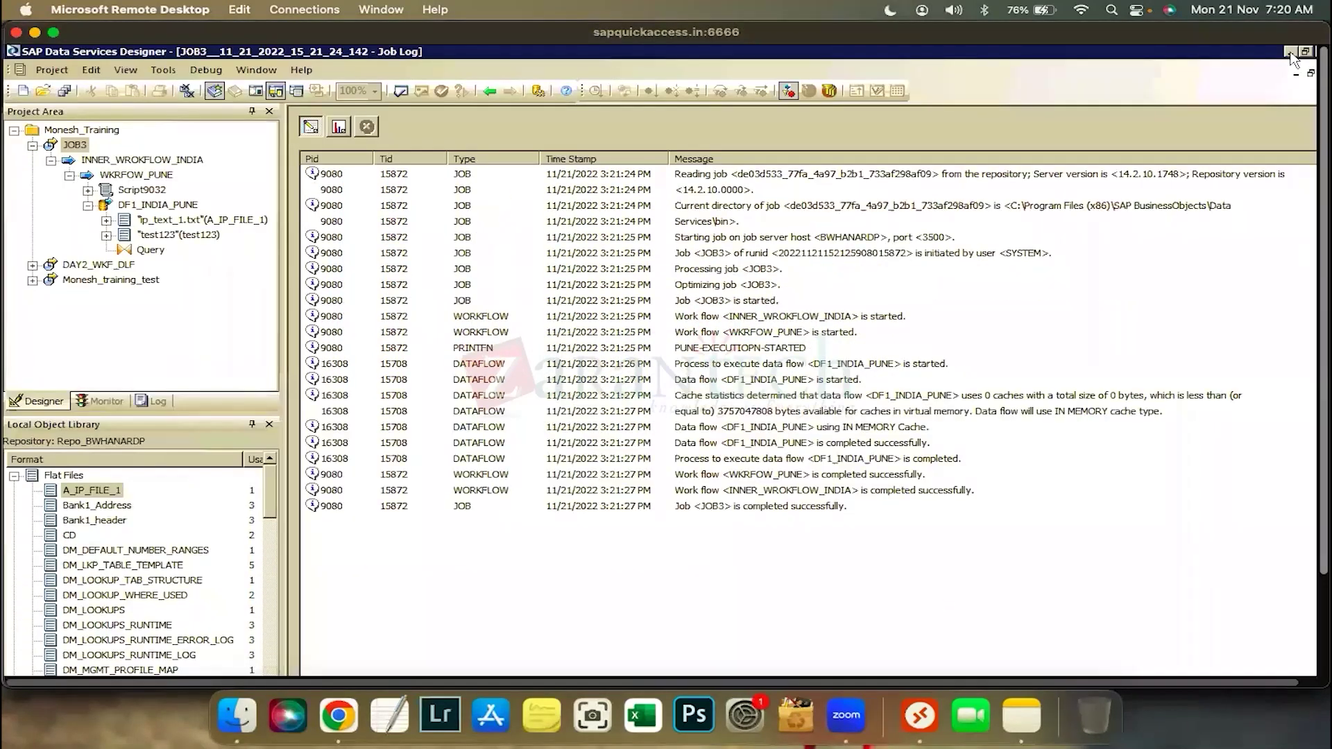
left_click(1290, 53)
right_click(114, 620)
left_click(174, 392)
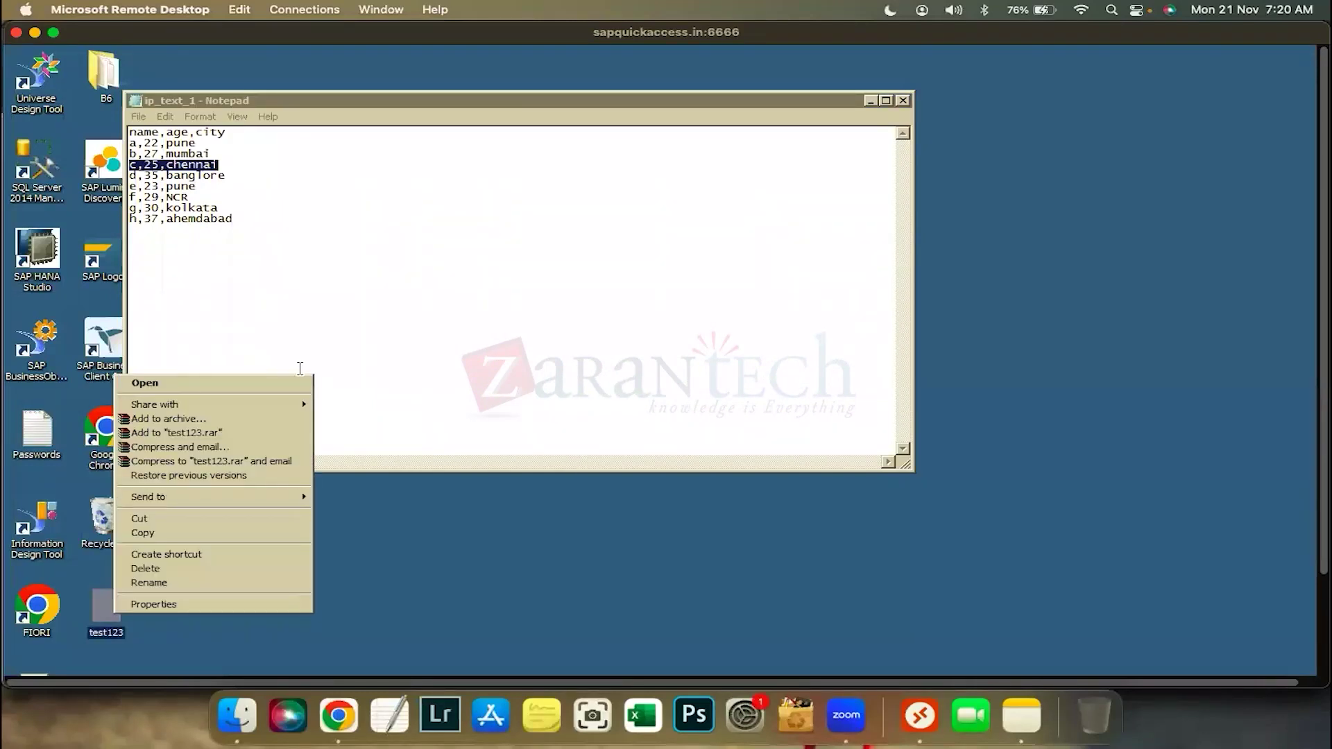
left_click(798, 575)
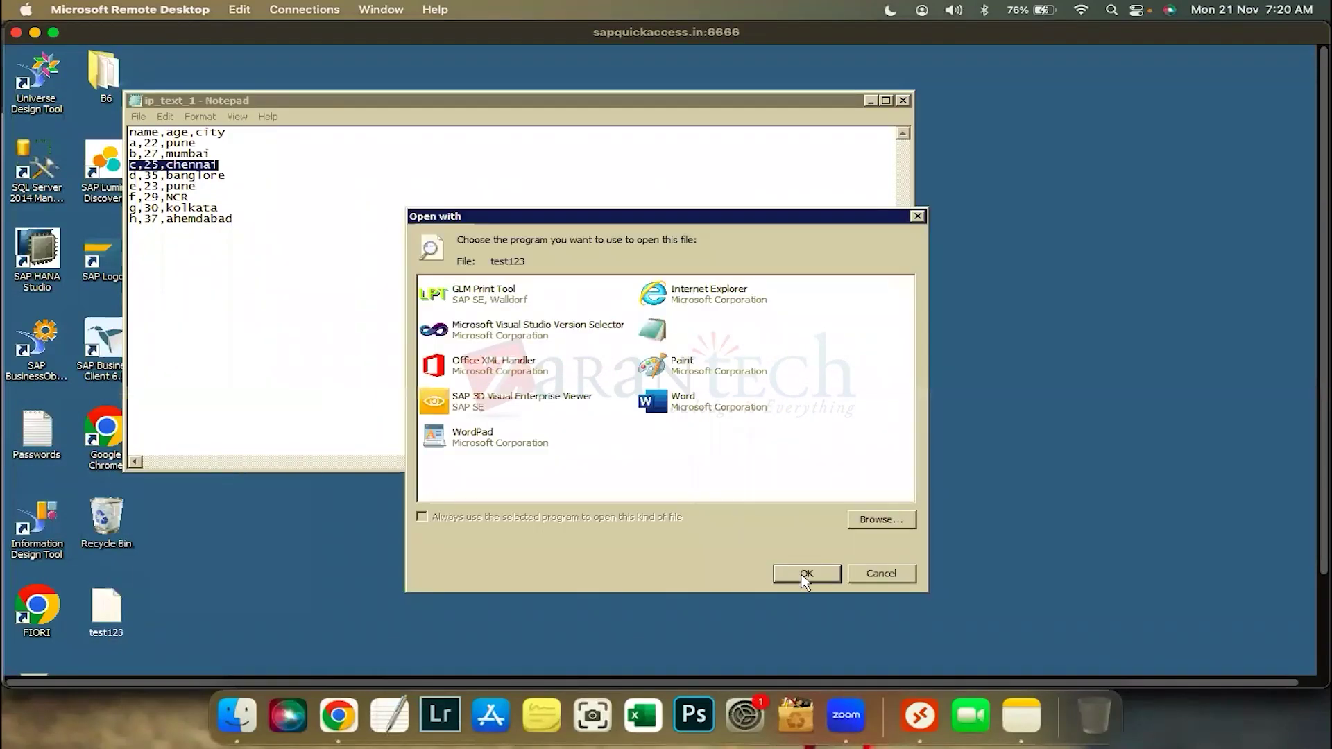
Arrange test123 beside ip_text_1 and check the ages of the source's pune records against the filtered output.
scroll(616, 299, "down", 3)
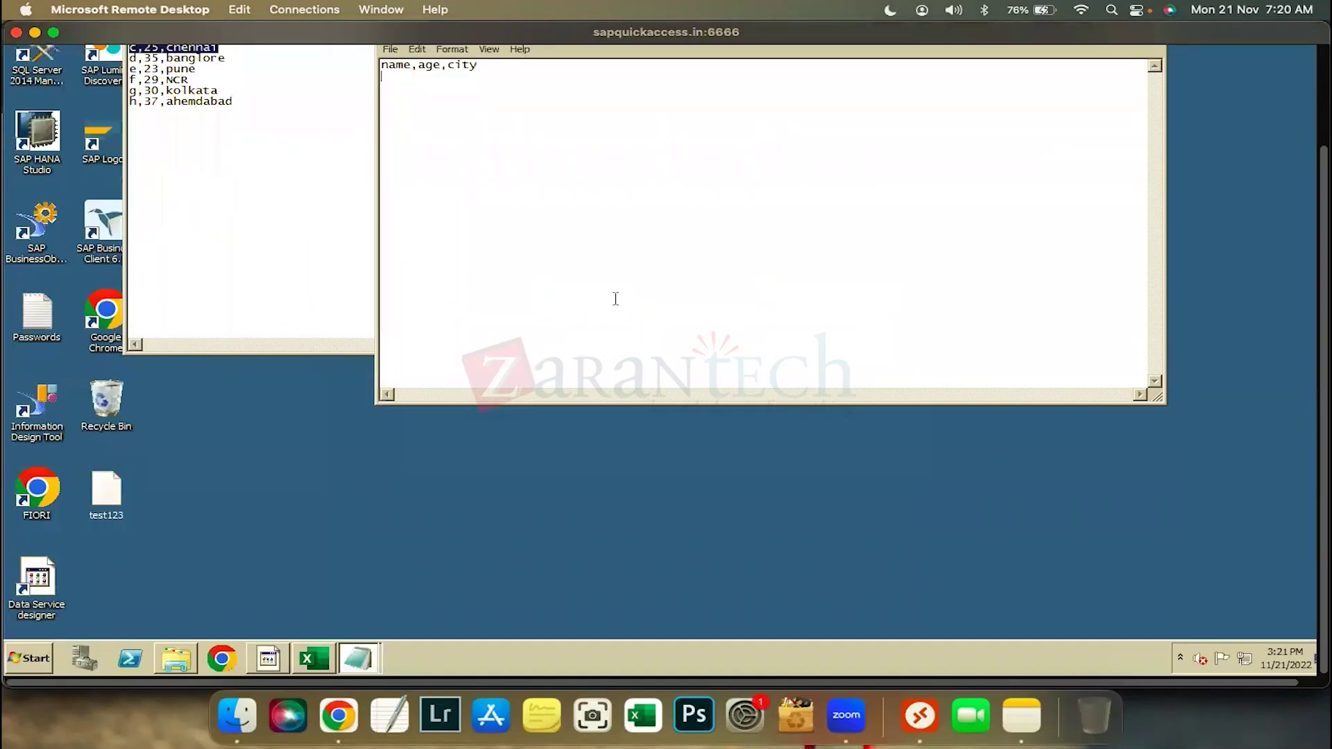
scroll(601, 383, "up", 2)
left_click(601, 384)
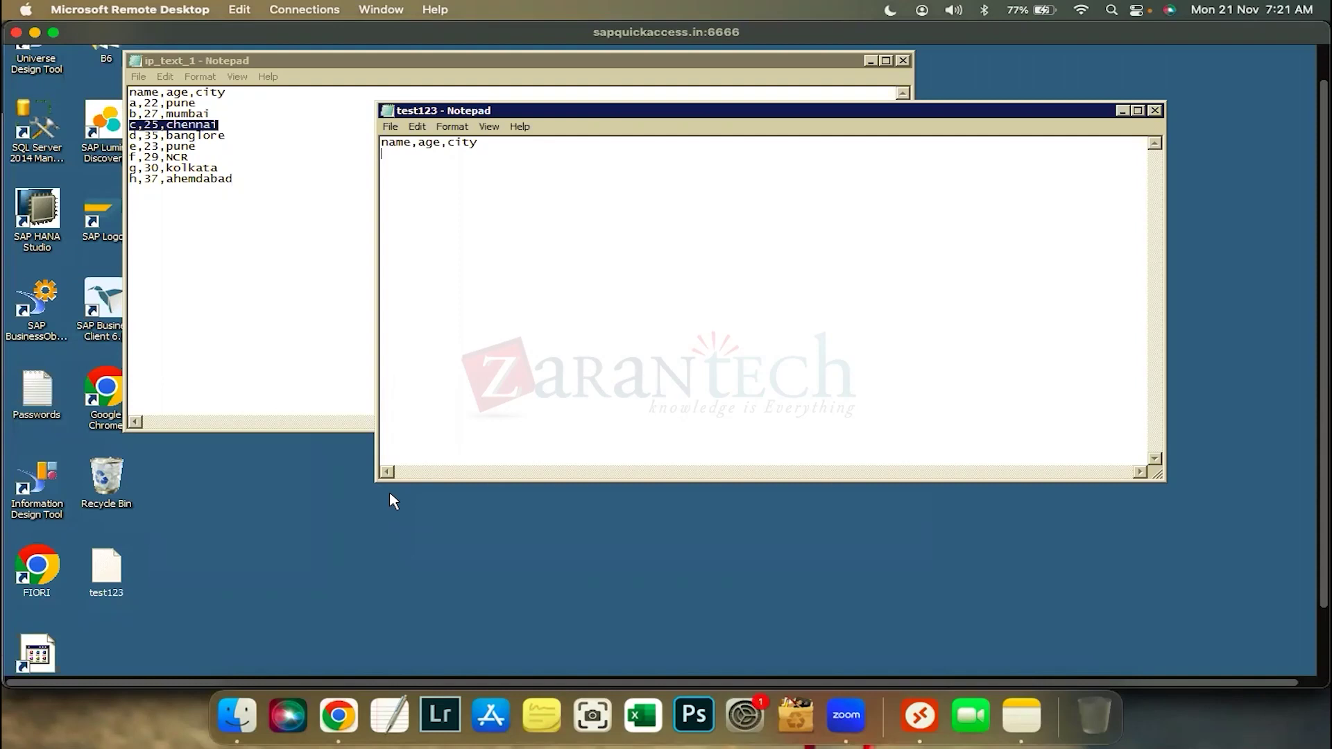
left_click(309, 298)
left_click_drag(968, 112, 990, 108)
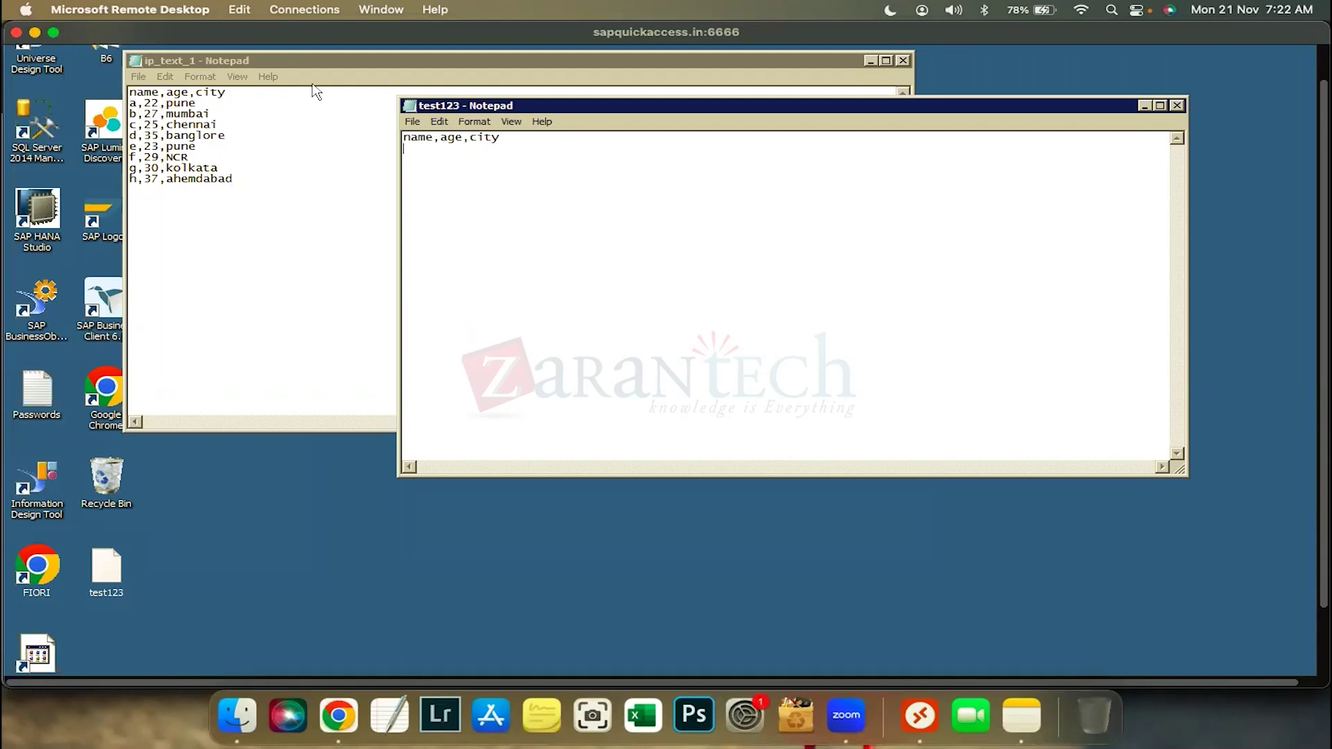
left_click(204, 147)
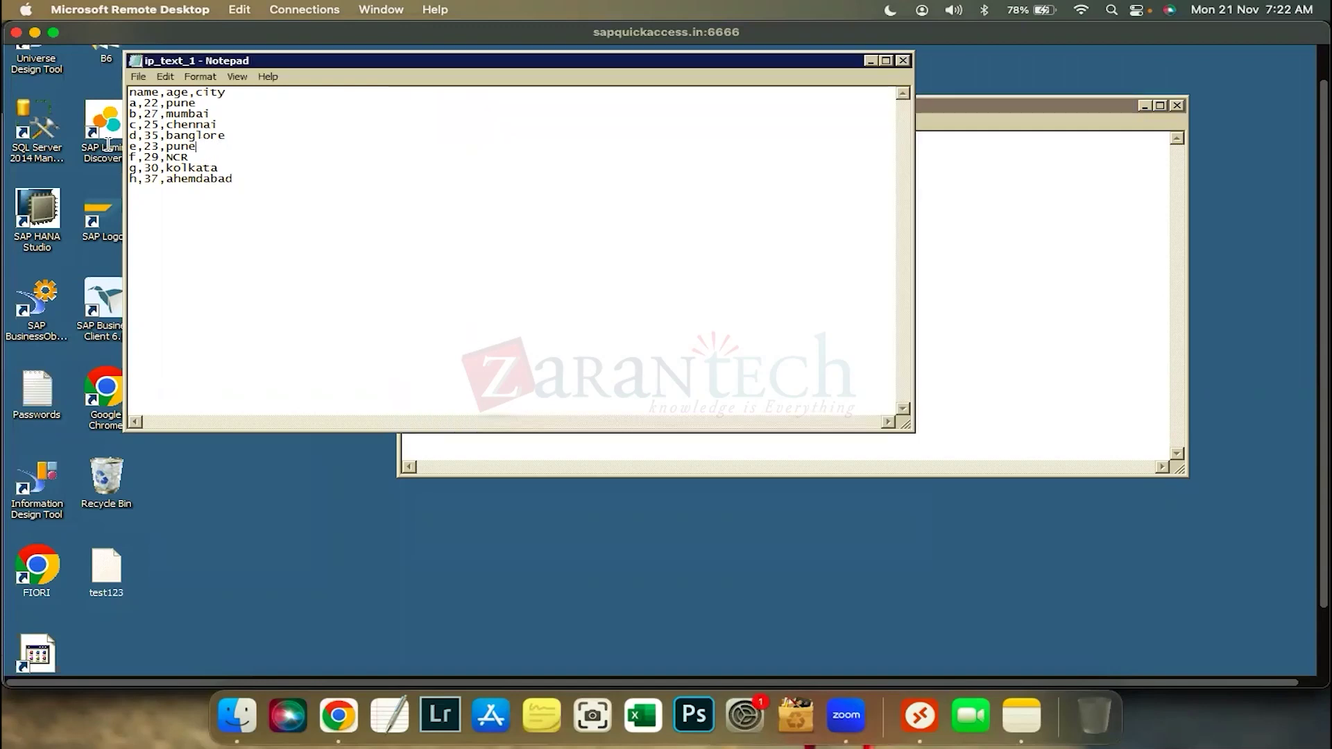
Compare the pune records in ip_text_1 with the header and rows of the filtered test123 output.
left_click_drag(204, 147, 107, 147)
left_click_drag(200, 103, 120, 103)
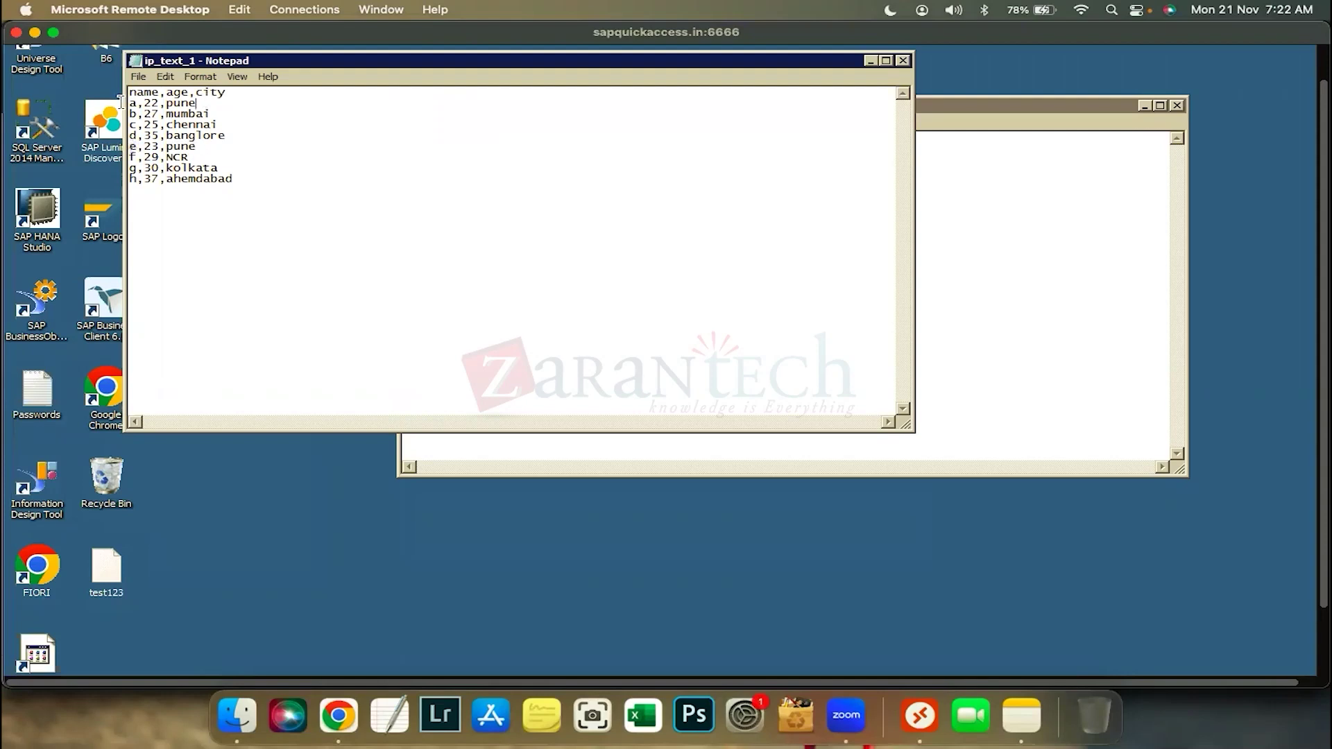
key("super")
left_click(342, 172)
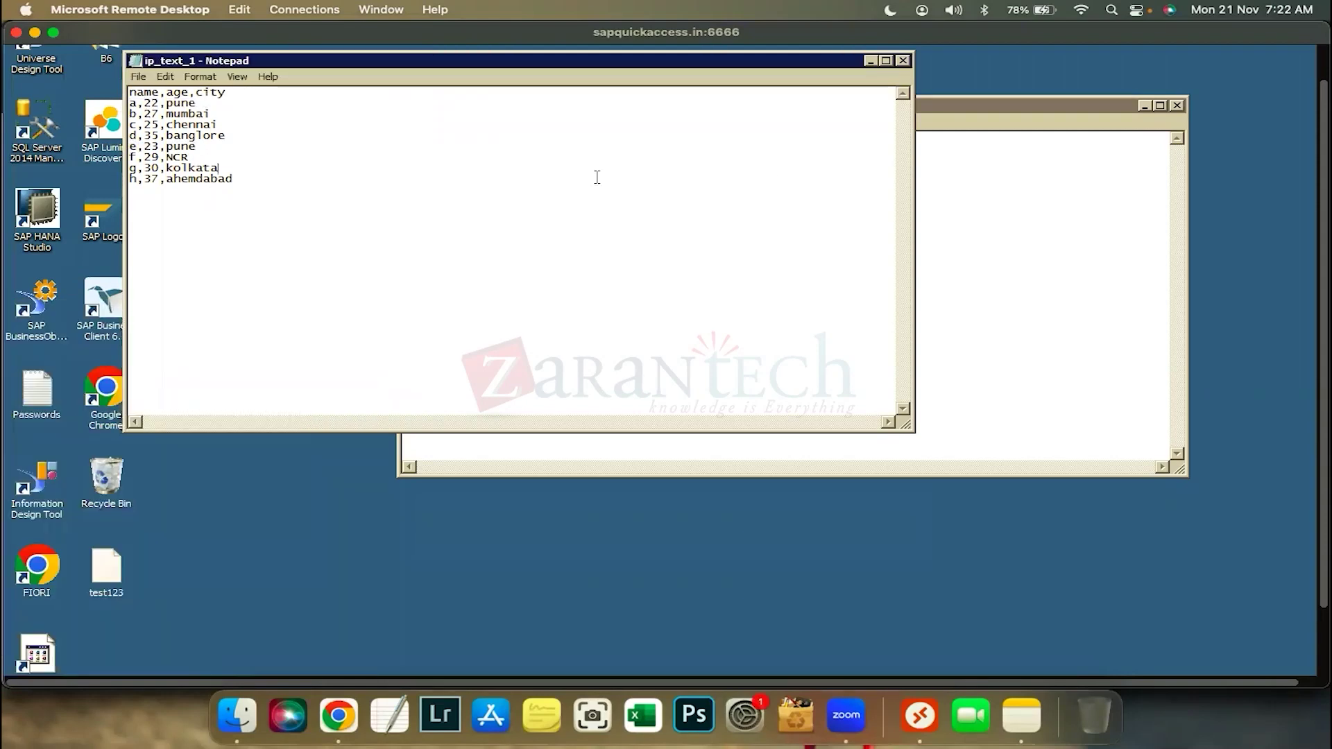
left_click(964, 199)
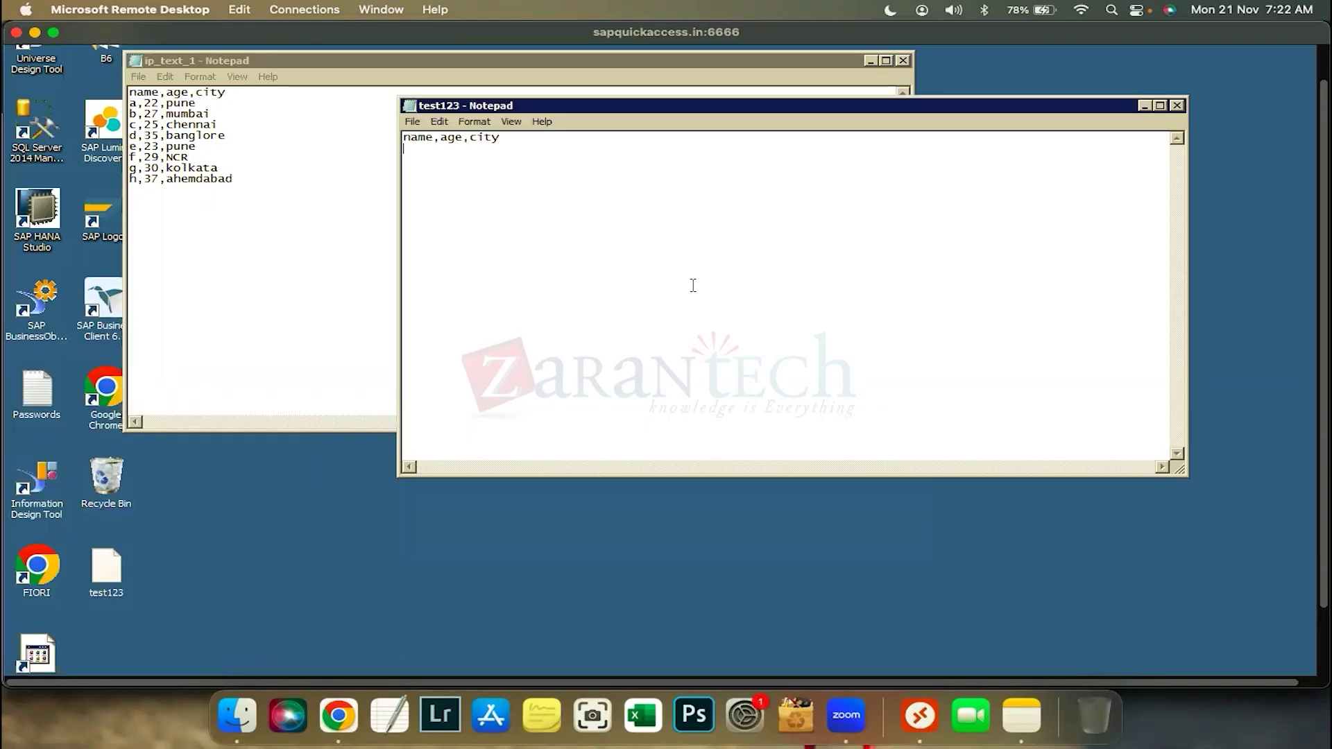
left_click_drag(535, 136, 375, 137)
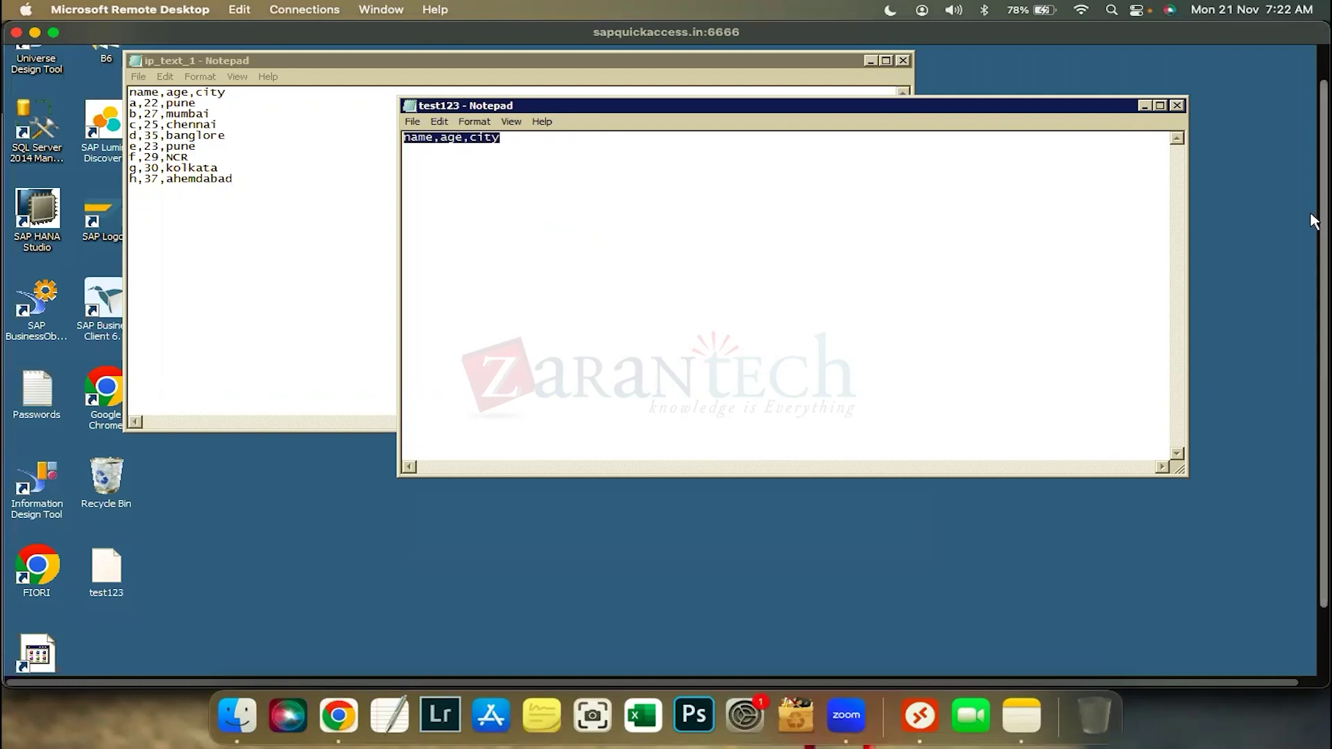
Minimize the ip_text_1 and test123 Notepad windows and bring up the Excel sheet outlining the project hierarchy.
left_click_drag(1320, 236, 1320, 192)
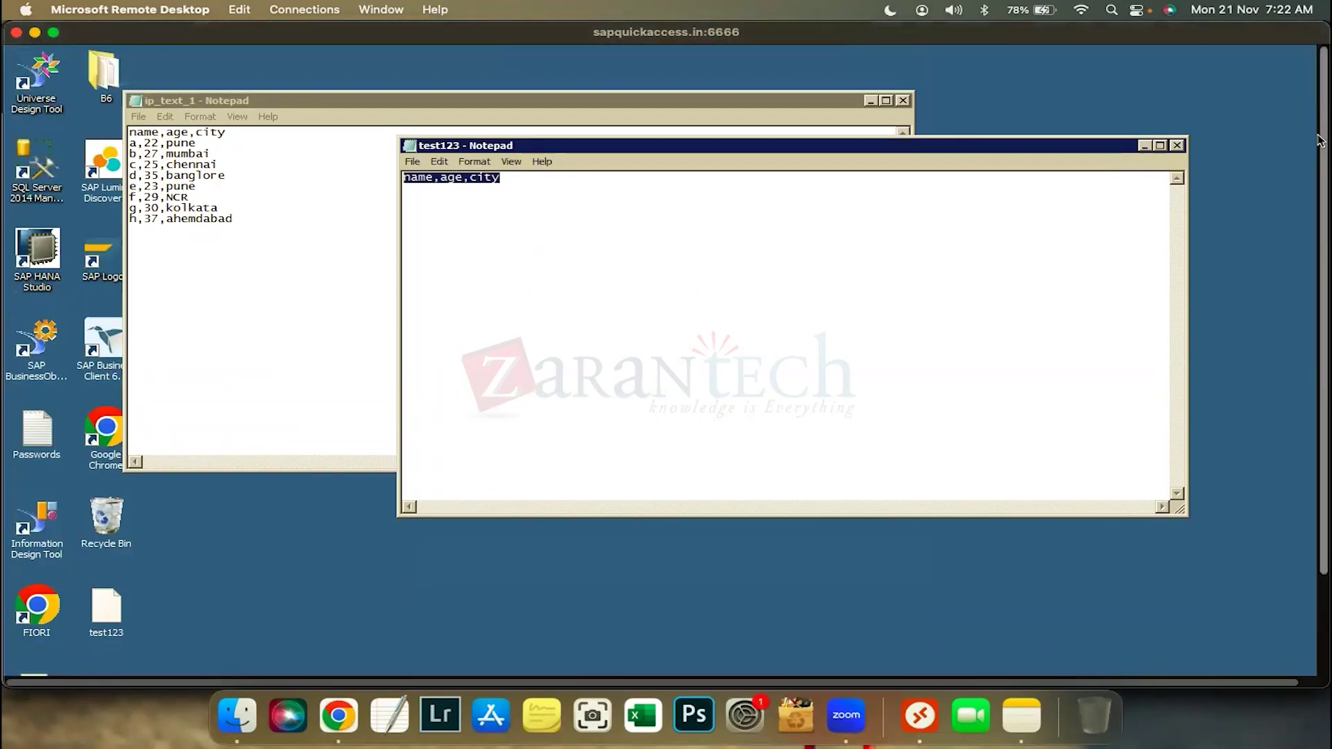
left_click(869, 102)
left_click(1145, 146)
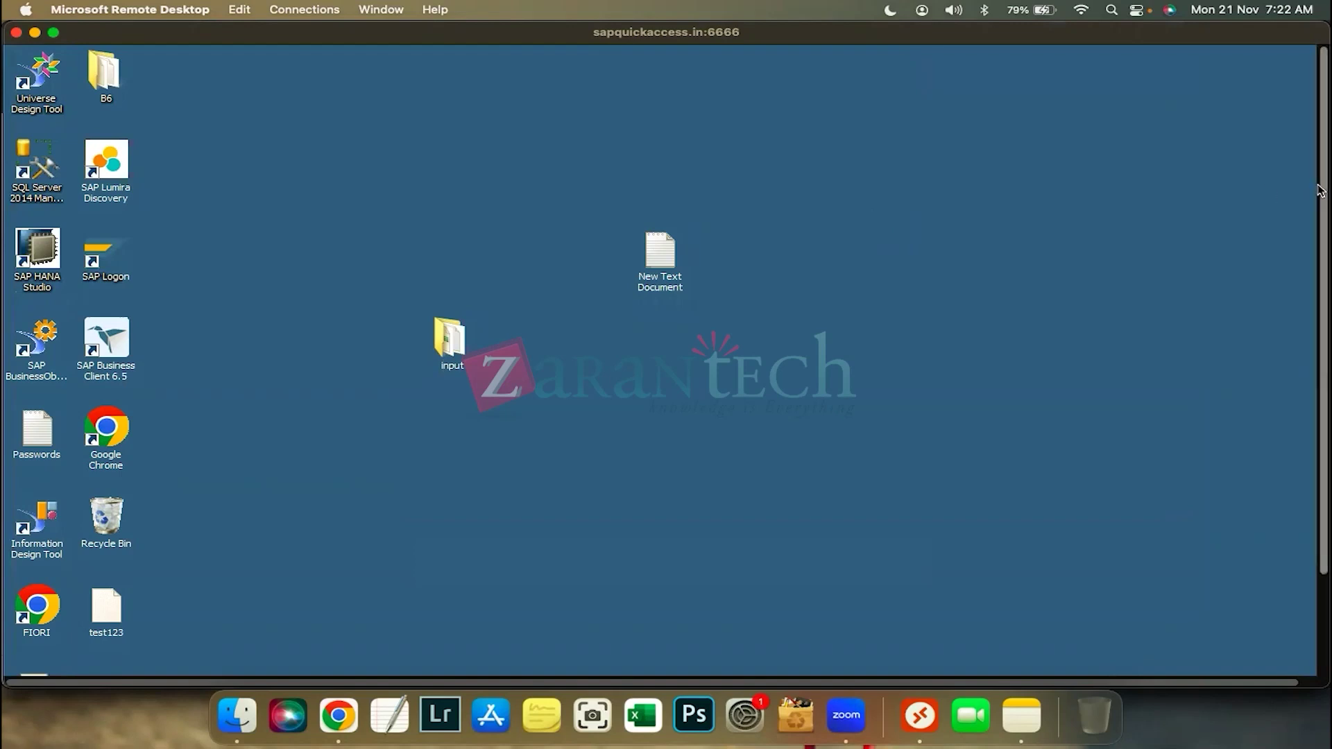
scroll(1314, 402, "down", 3)
left_click(326, 665)
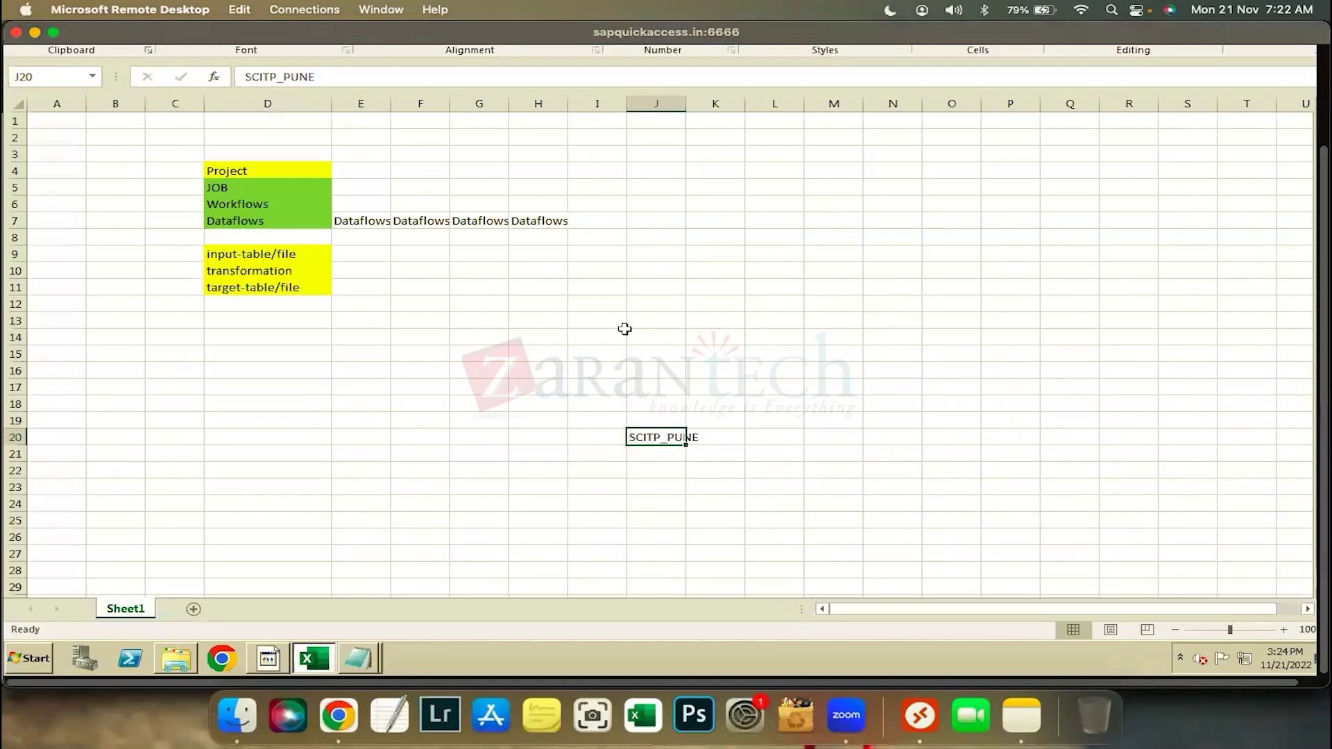
left_click(539, 371)
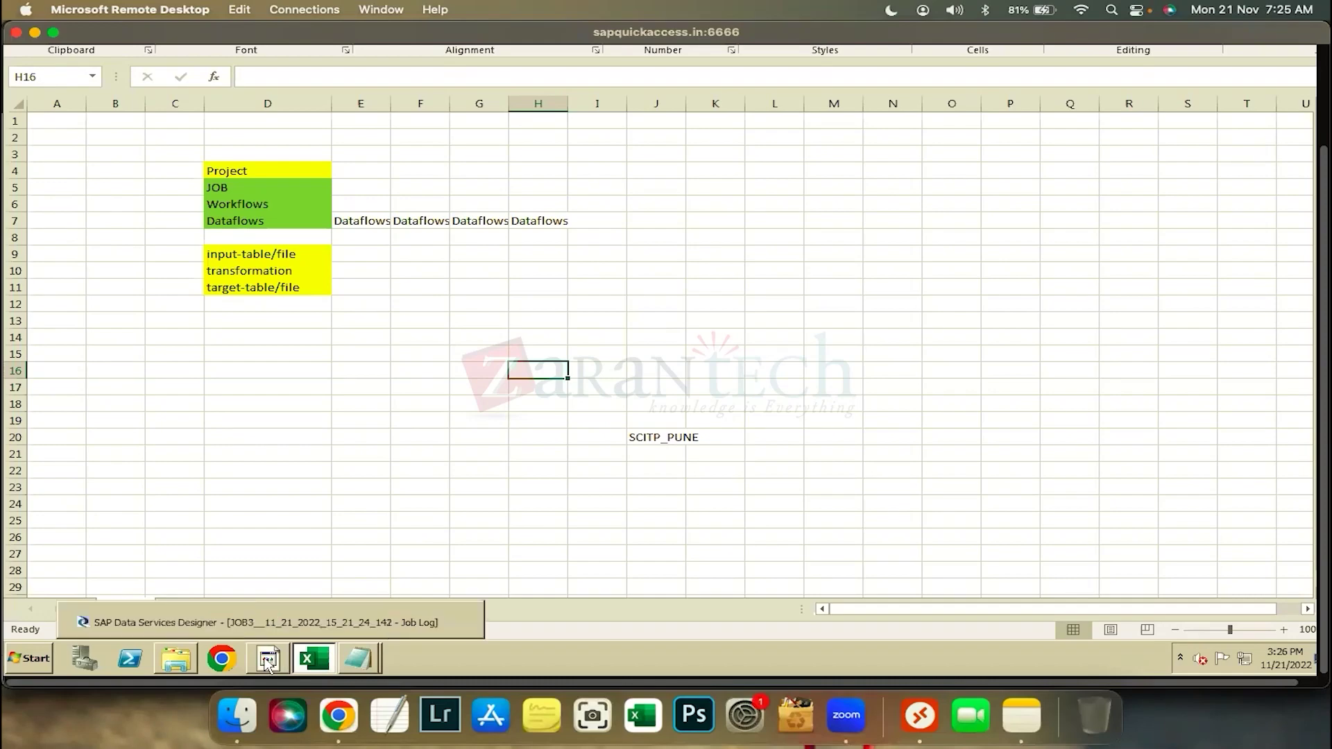
Switch to Data Services Designer, drill through INNER_WROKFLOW_INDIA, WKRFOW_PUNE and DF1_INDIA_PUNE to review the Query's WHERE condition, and return to the data flow.
left_click(269, 660)
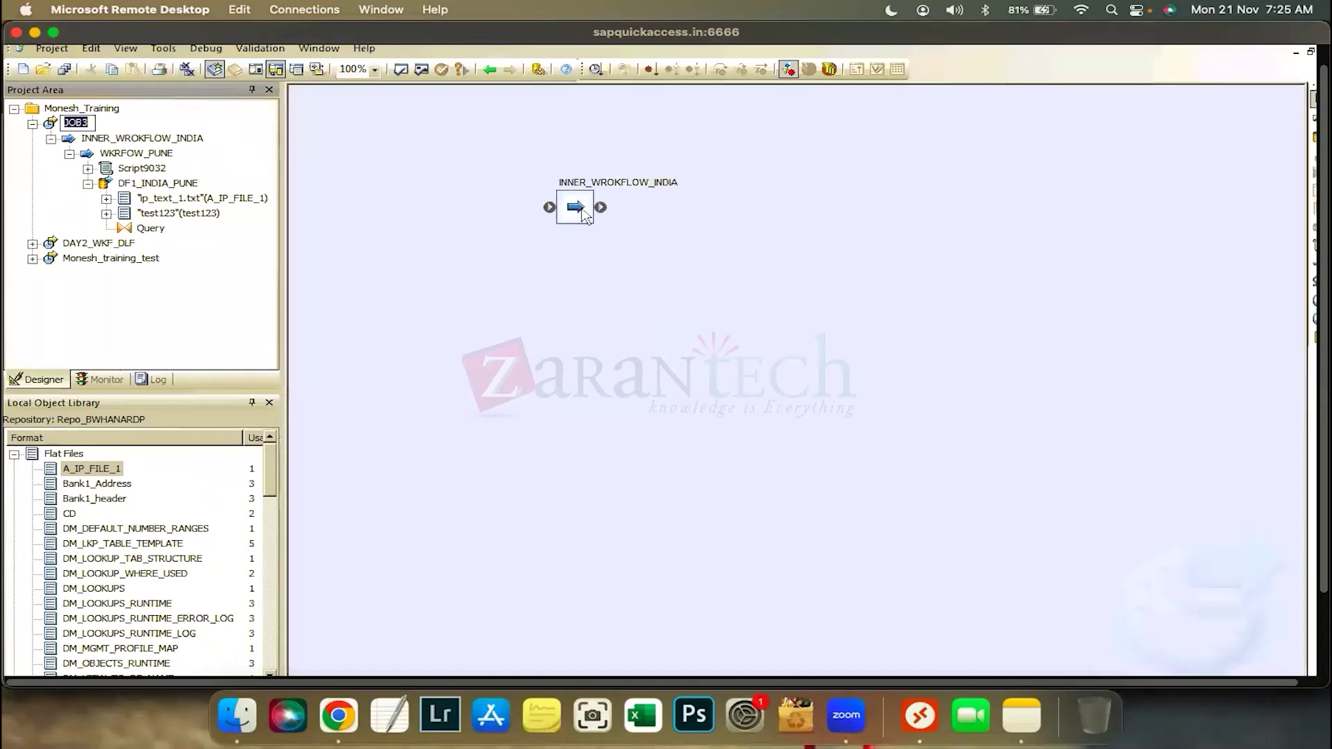
double_click(576, 204)
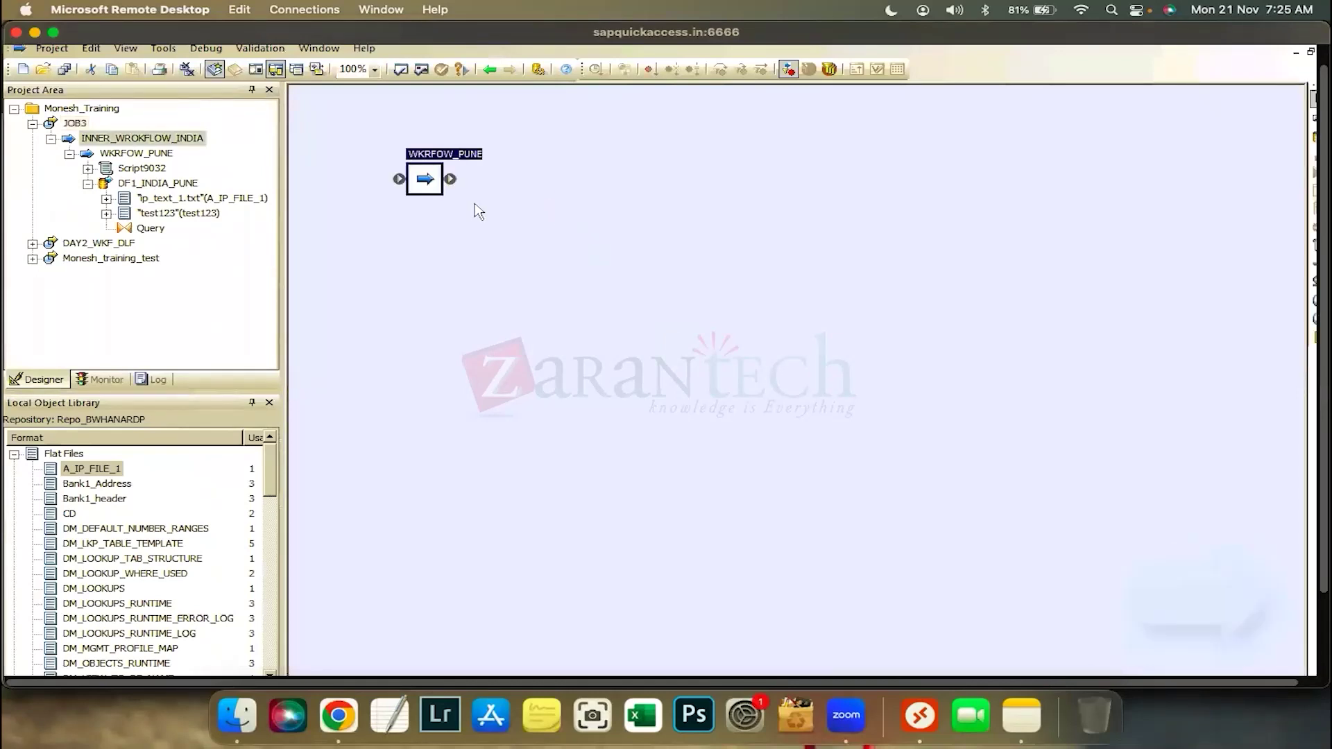
double_click(423, 181)
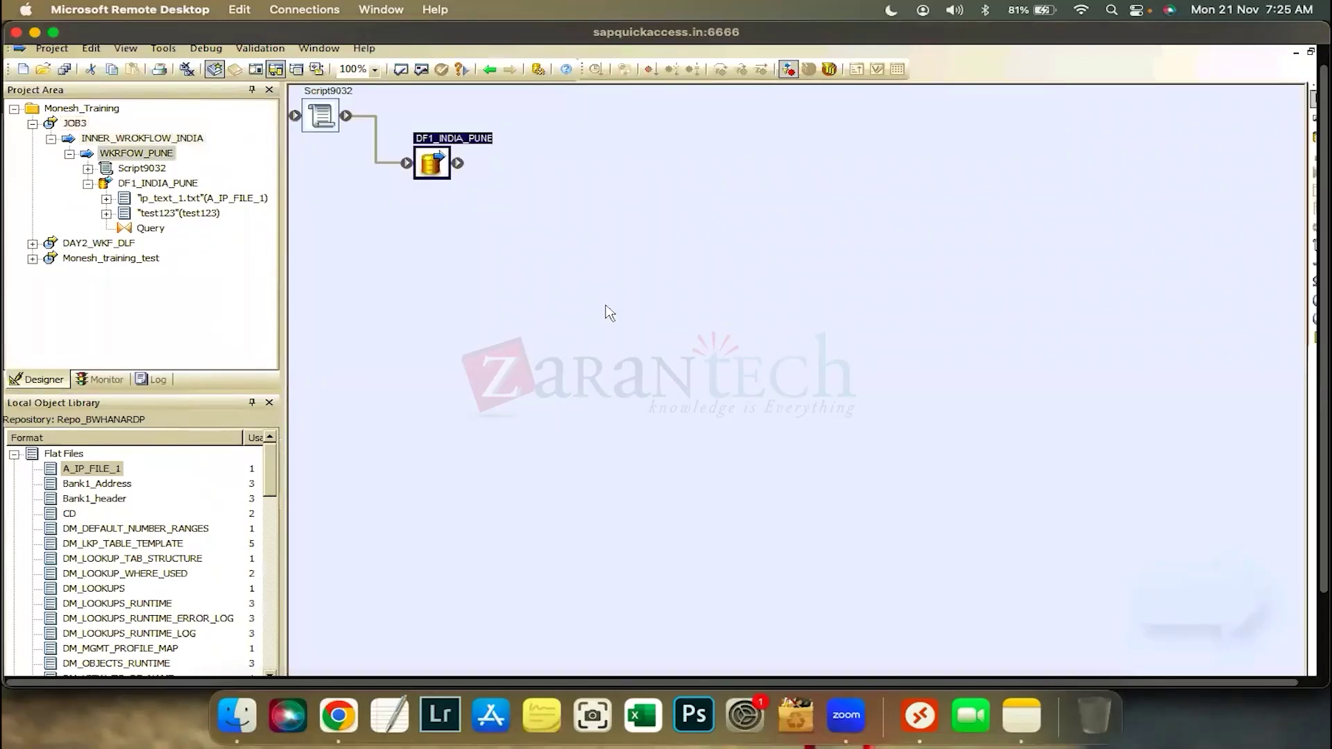
double_click(429, 174)
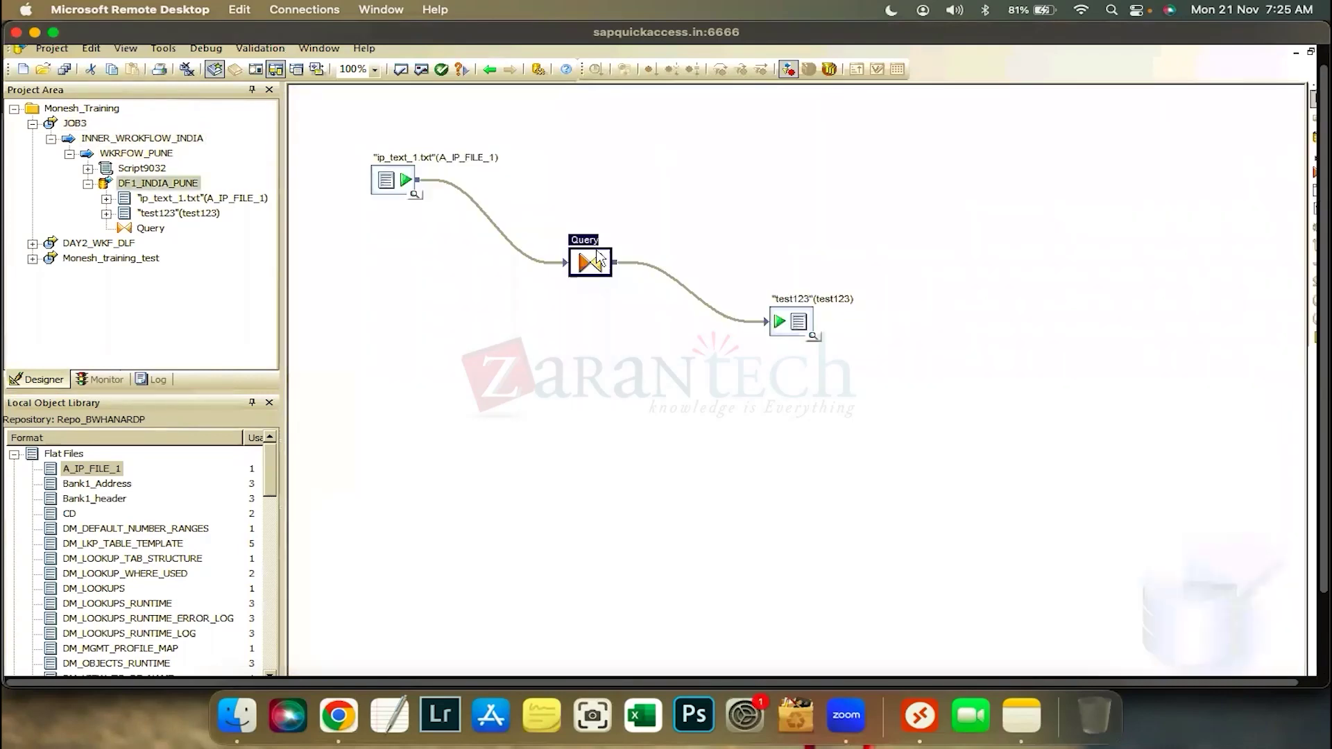
double_click(598, 258)
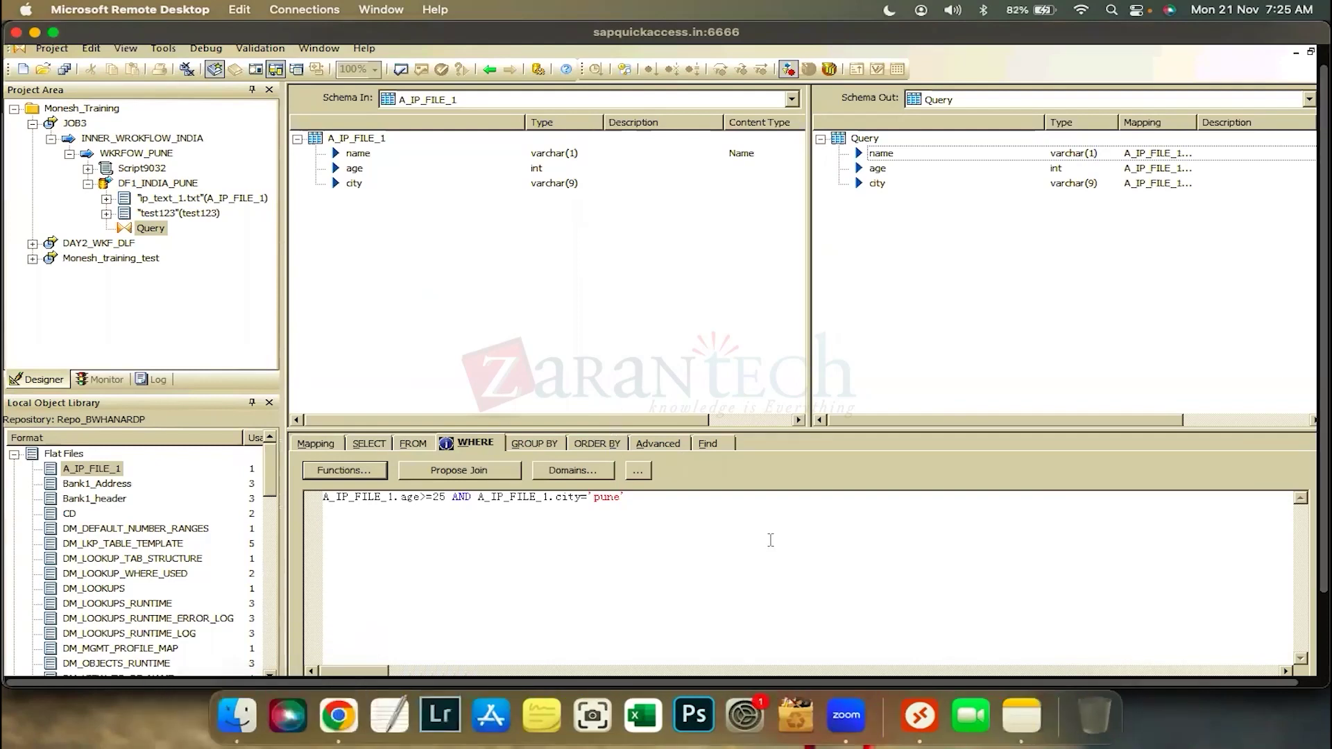
left_click(490, 70)
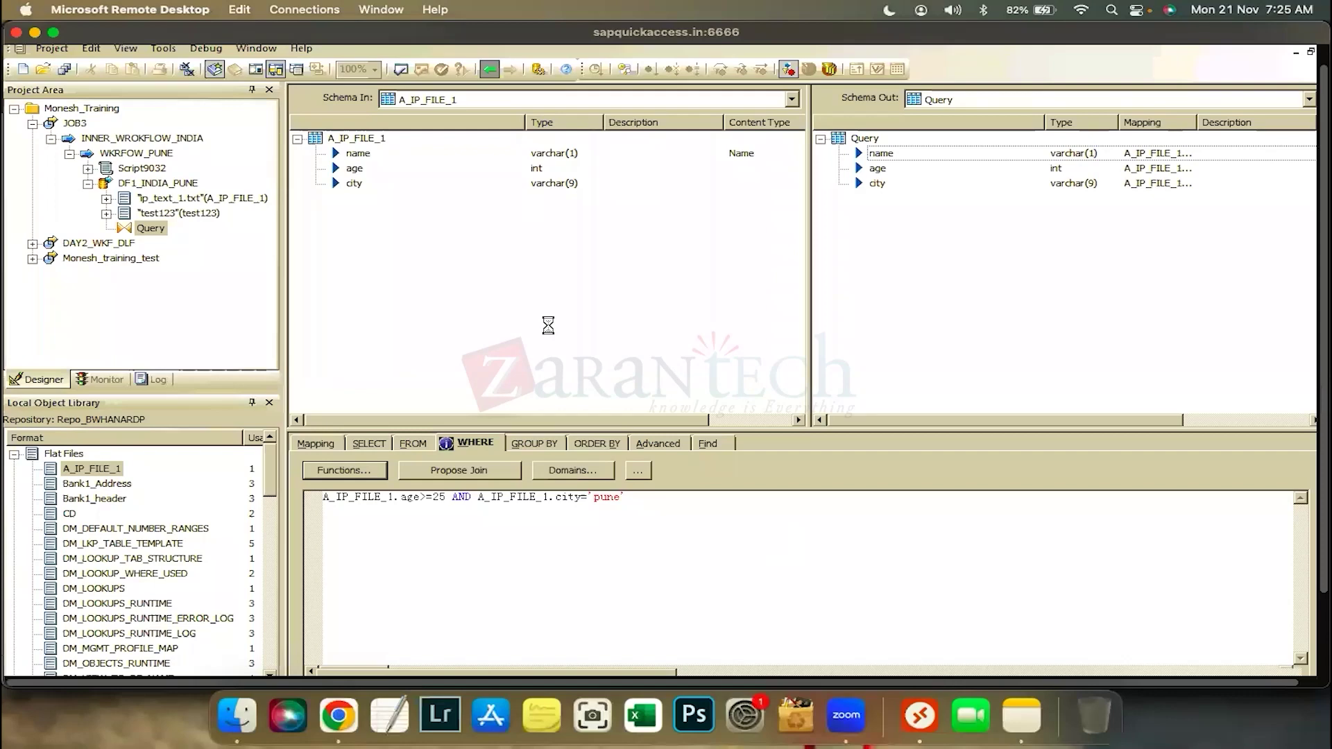
Show the transforms in the Local Object Library and widen its pane to reveal the full category names.
left_click_drag(525, 217, 648, 320)
left_click_drag(1324, 272, 1324, 414)
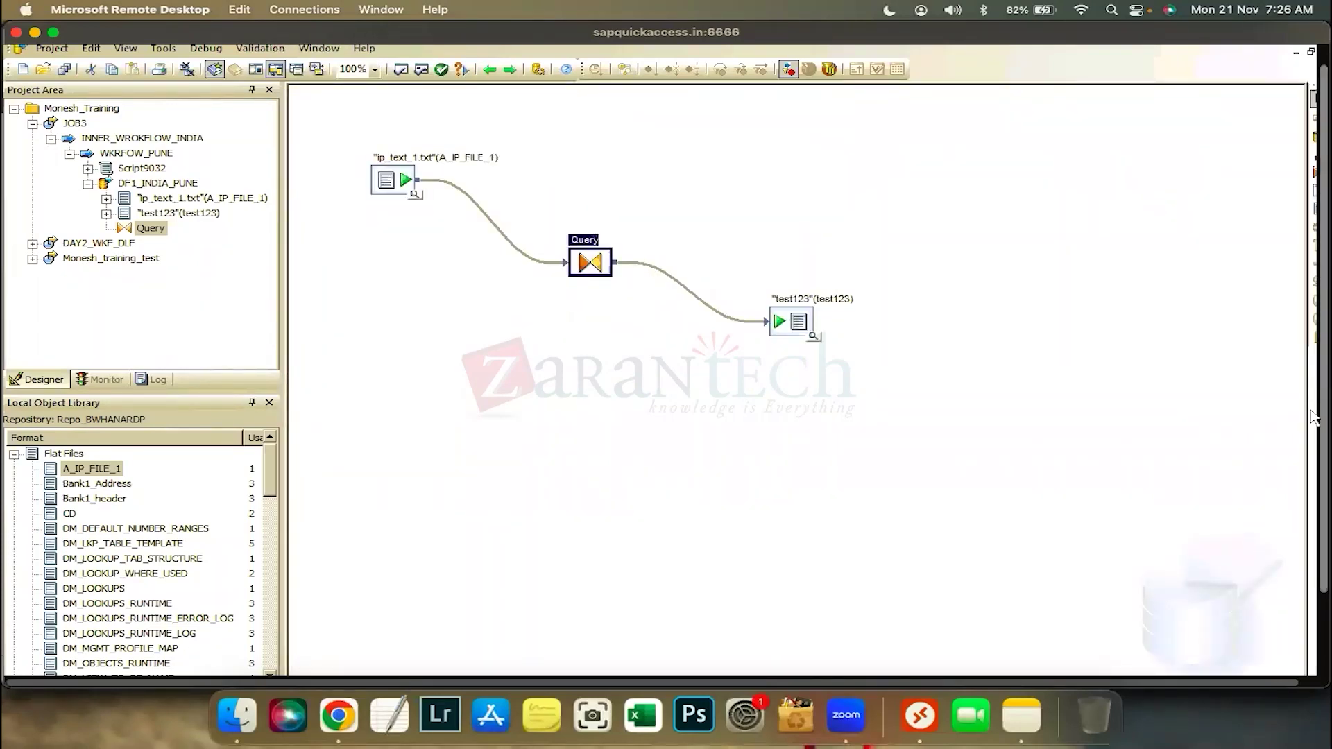
left_click(151, 608)
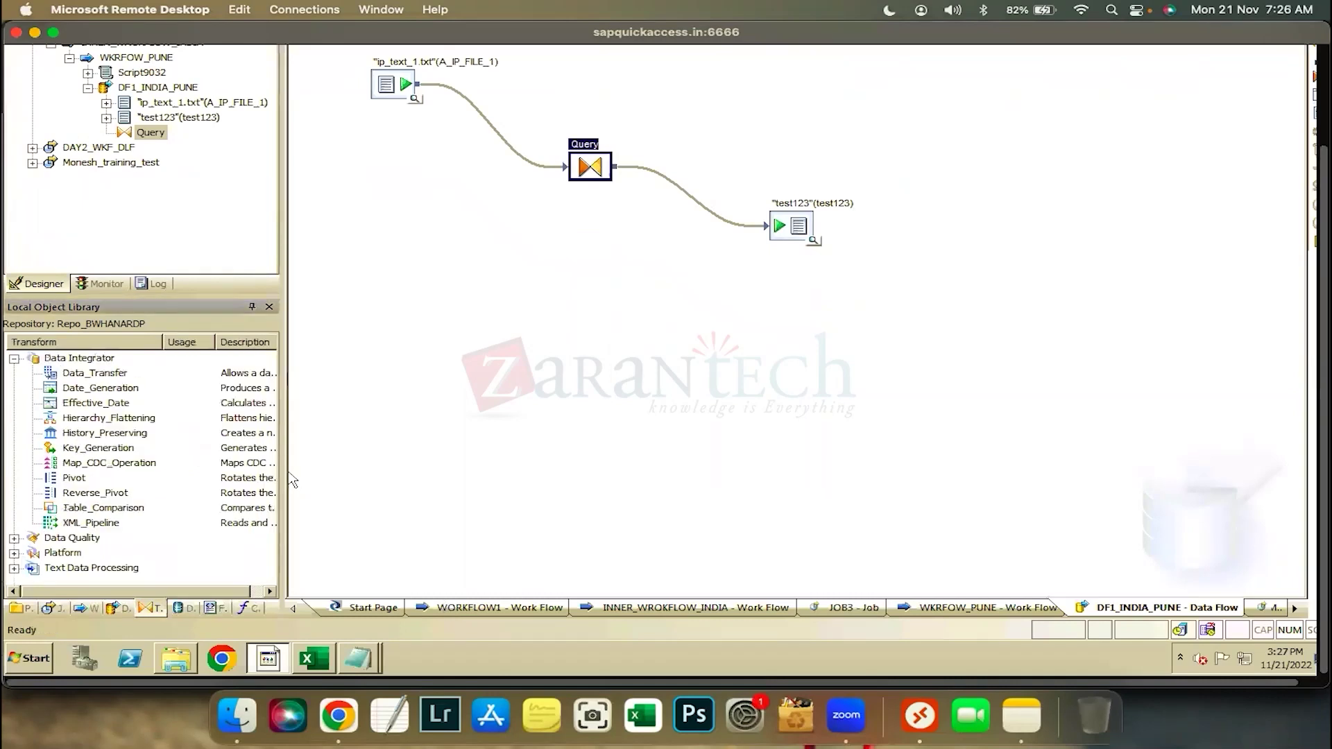
left_click_drag(319, 479, 550, 479)
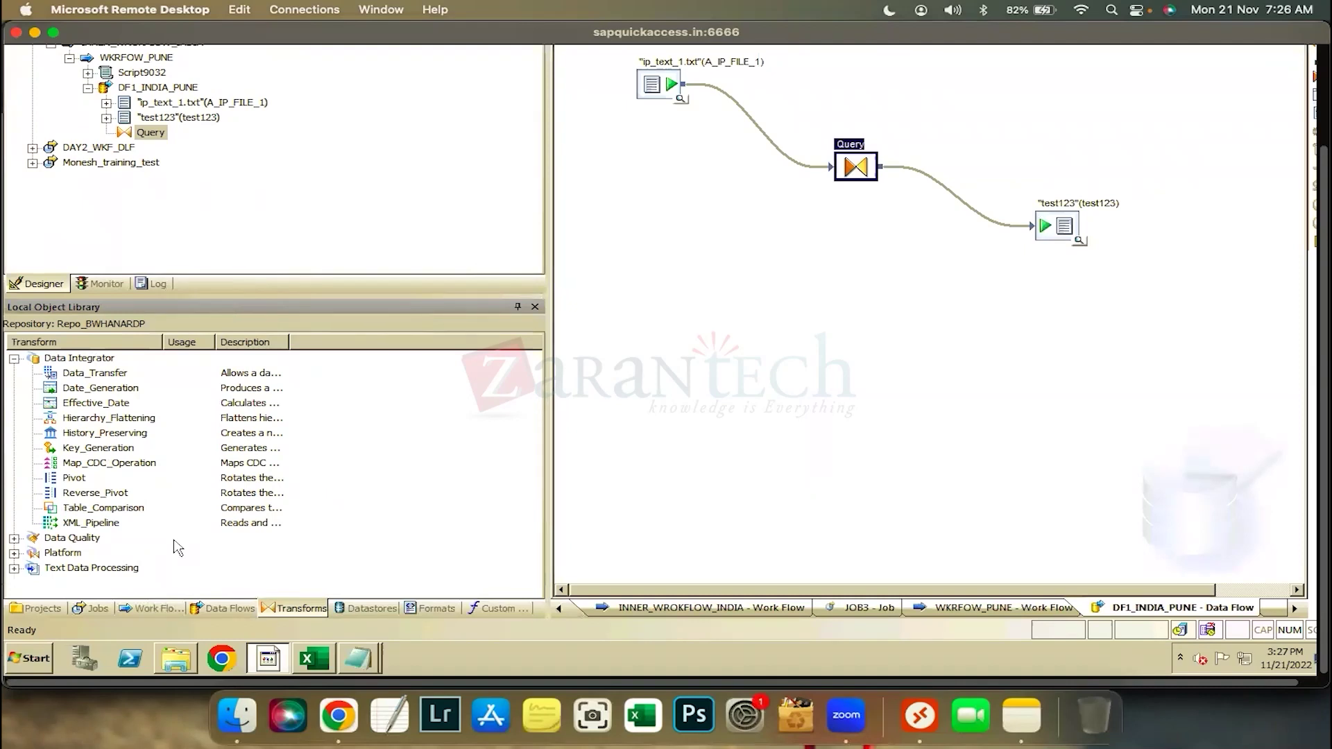
Look through the Pivot, Reverse_Pivot, Table_Comparison and XML_Pipeline transforms and collapse the Data Integrator group.
left_click(79, 480)
left_click(92, 494)
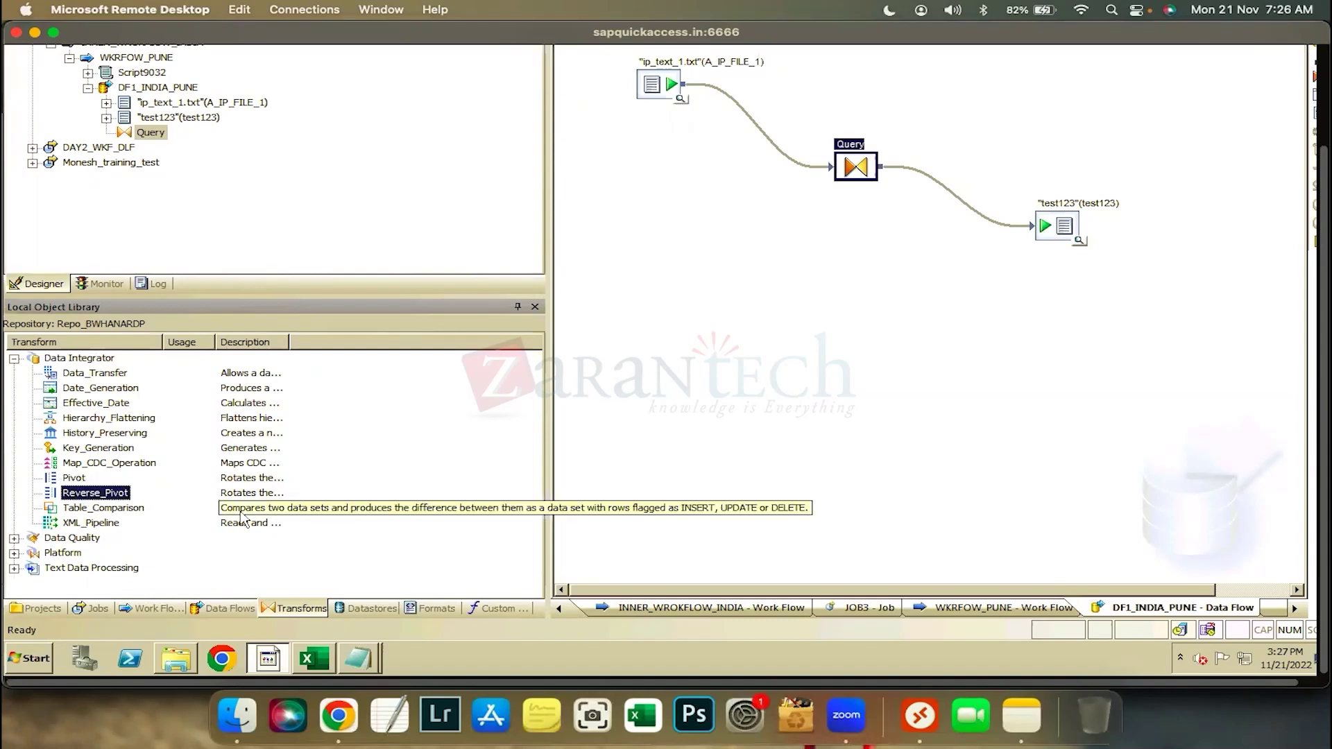
left_click(142, 510)
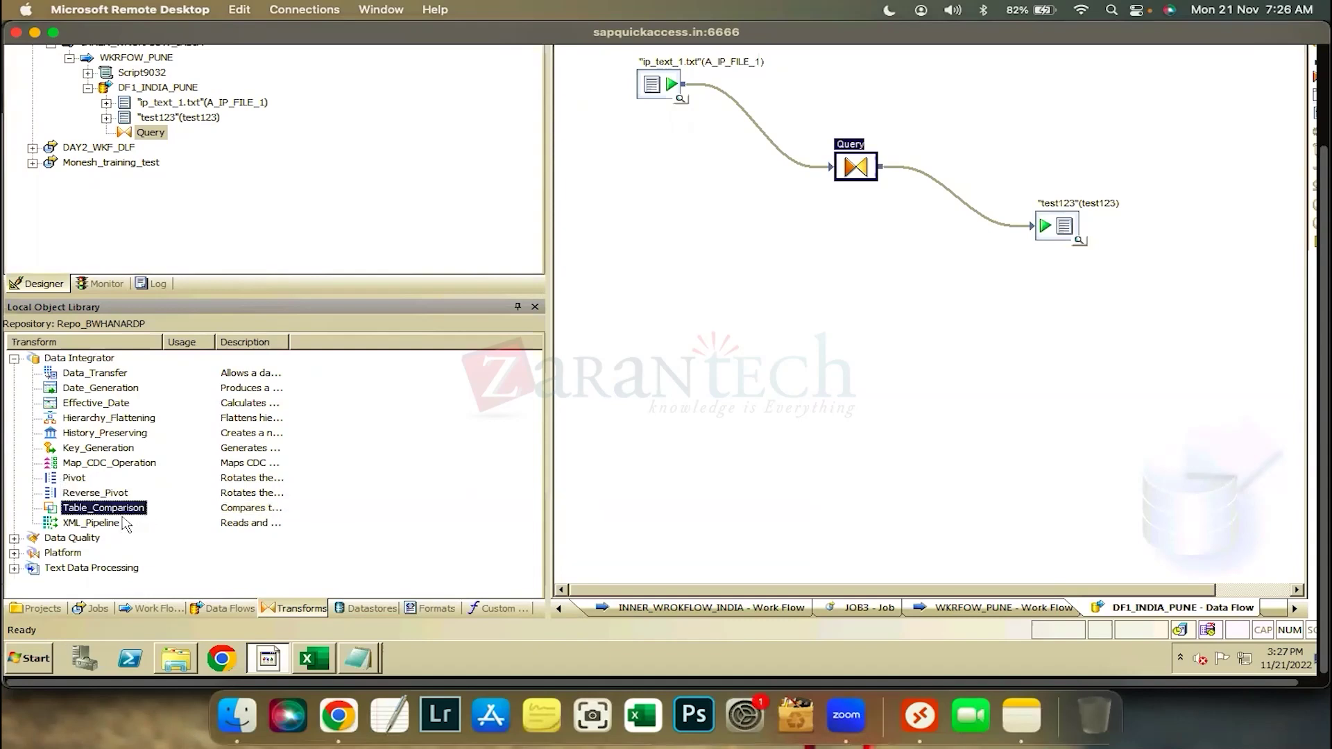
left_click(116, 528)
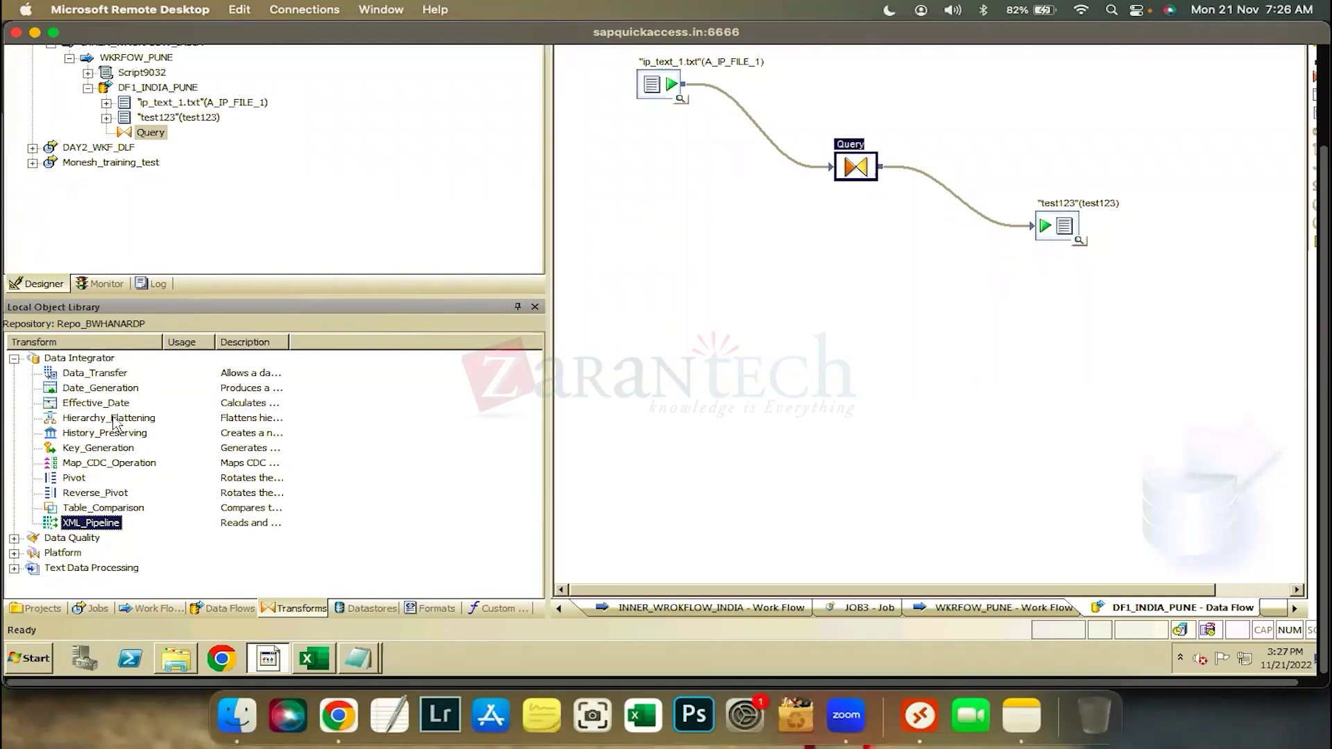
left_click(14, 358)
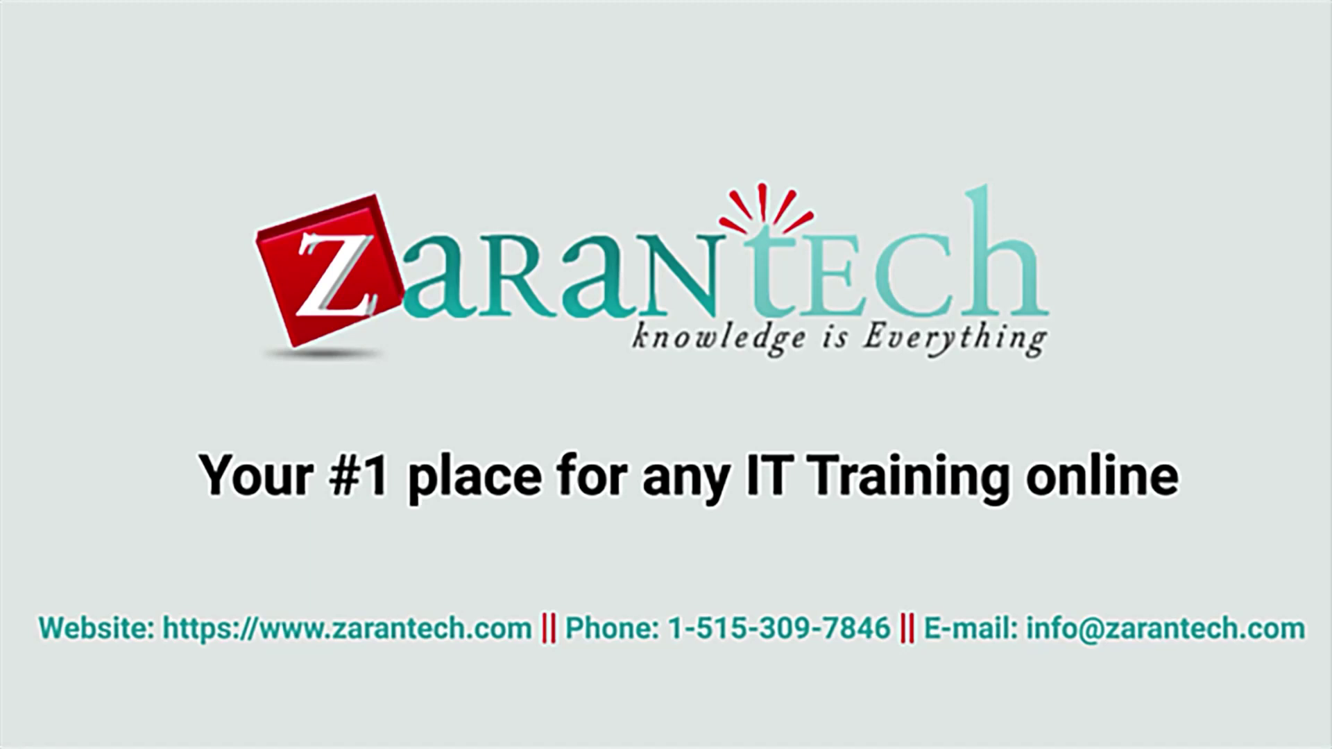